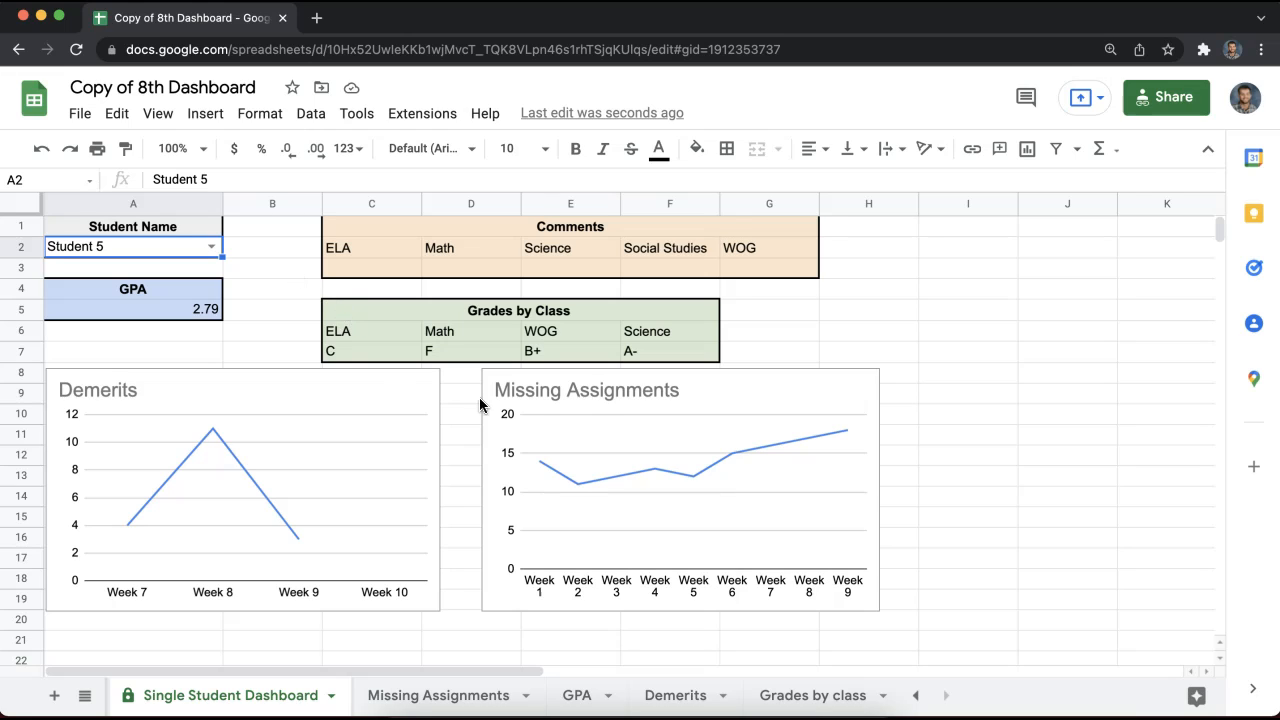
# - Look through the Missing Assignments, GPA, Demerits and Grades by class sheets, returning to the Single Student Dashboard
pyautogui.click(512, 692)
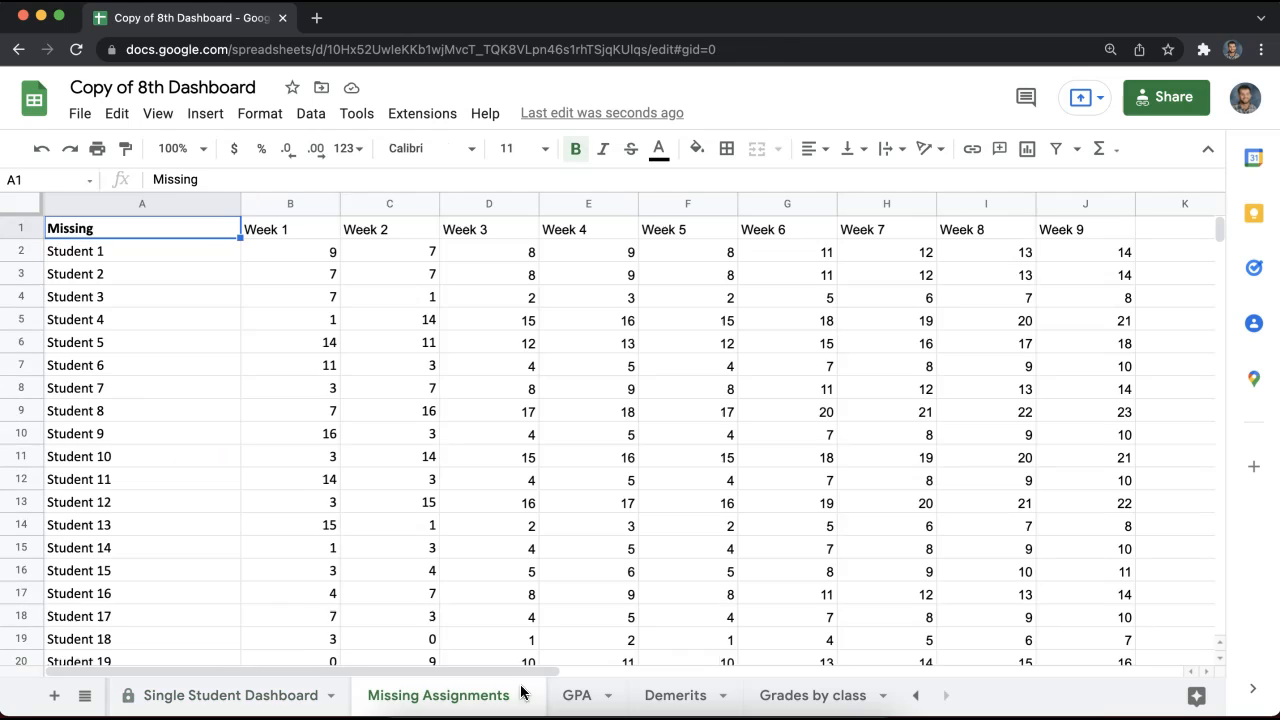
pyautogui.click(603, 694)
pyautogui.click(660, 695)
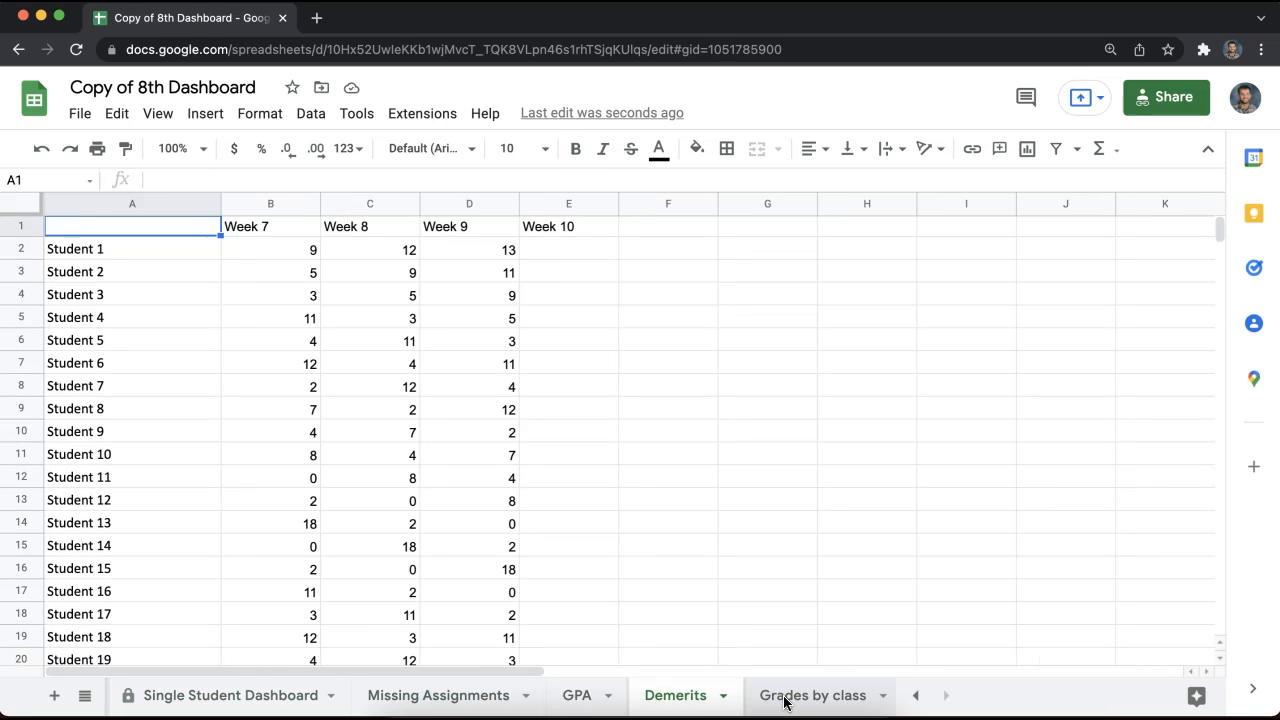
pyautogui.click(786, 698)
pyautogui.click(684, 692)
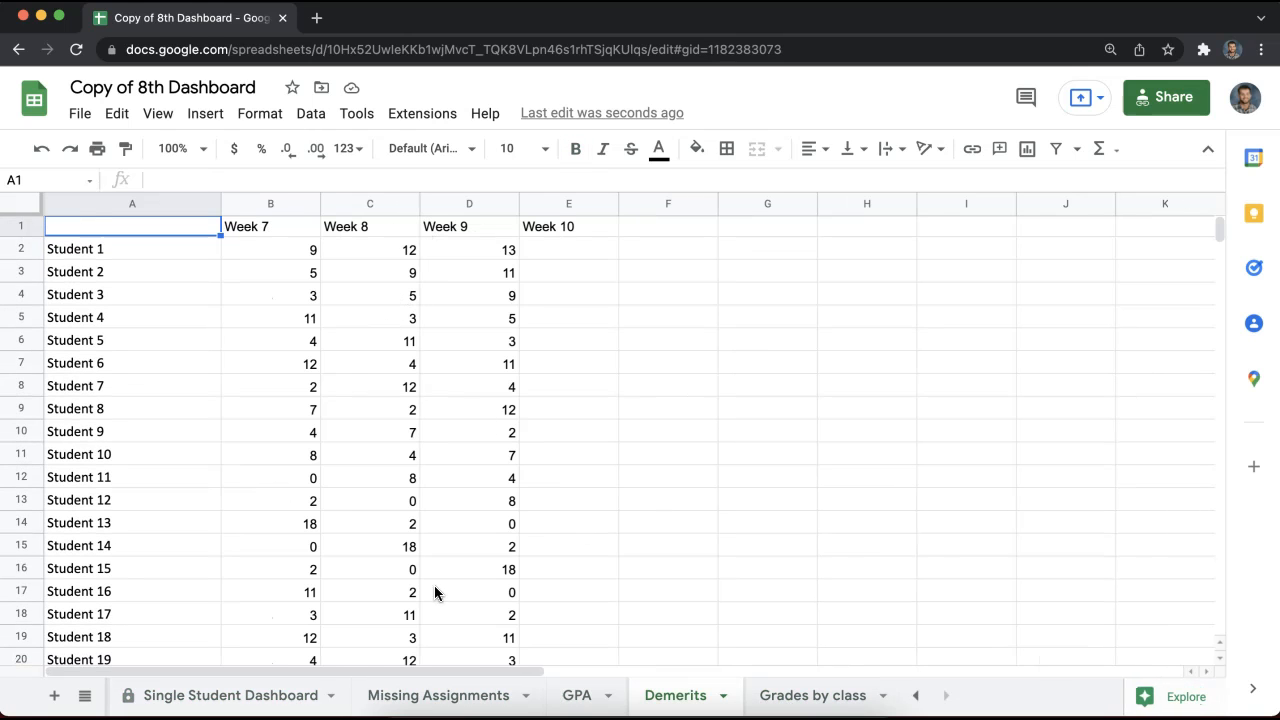
pyautogui.click(443, 694)
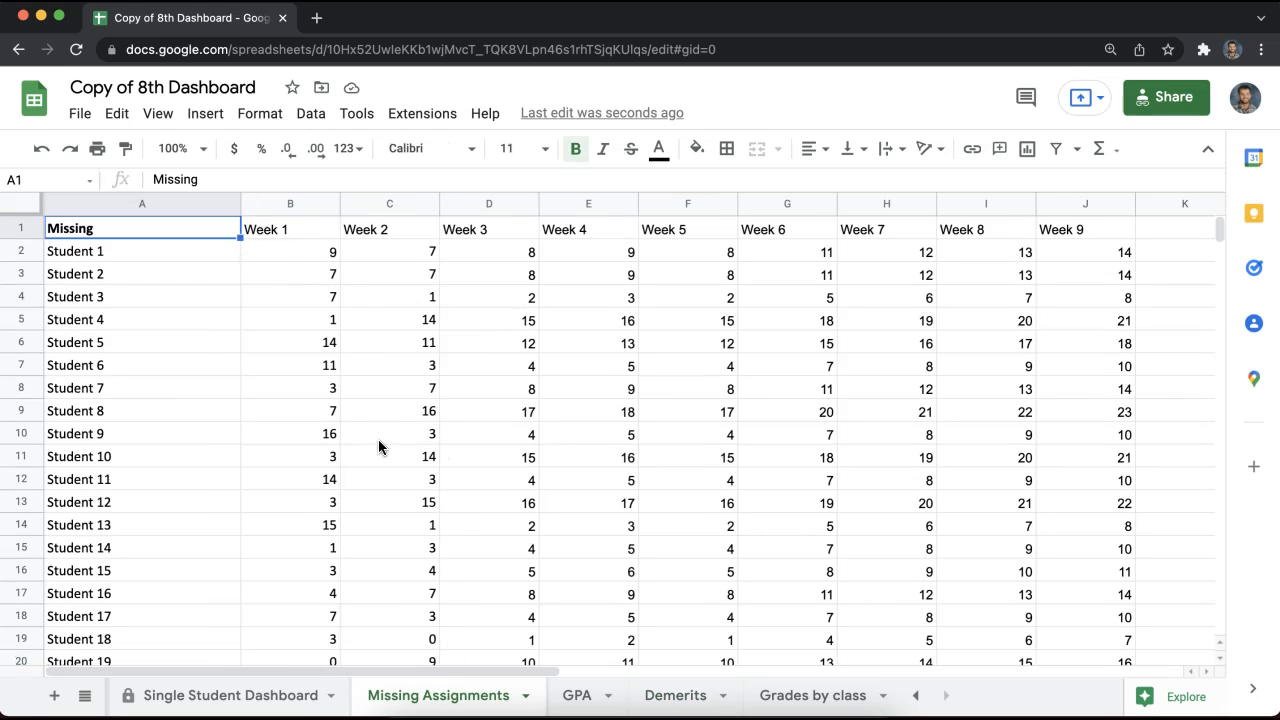
pyautogui.click(577, 696)
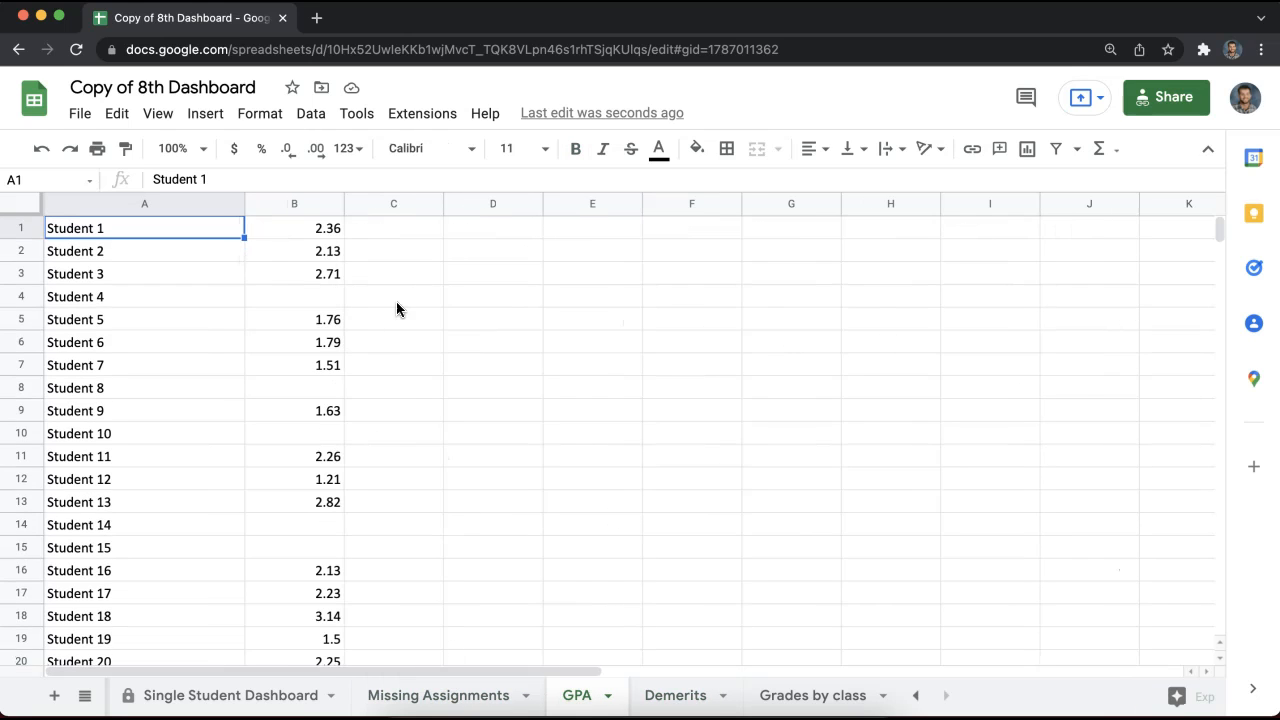
pyautogui.click(303, 692)
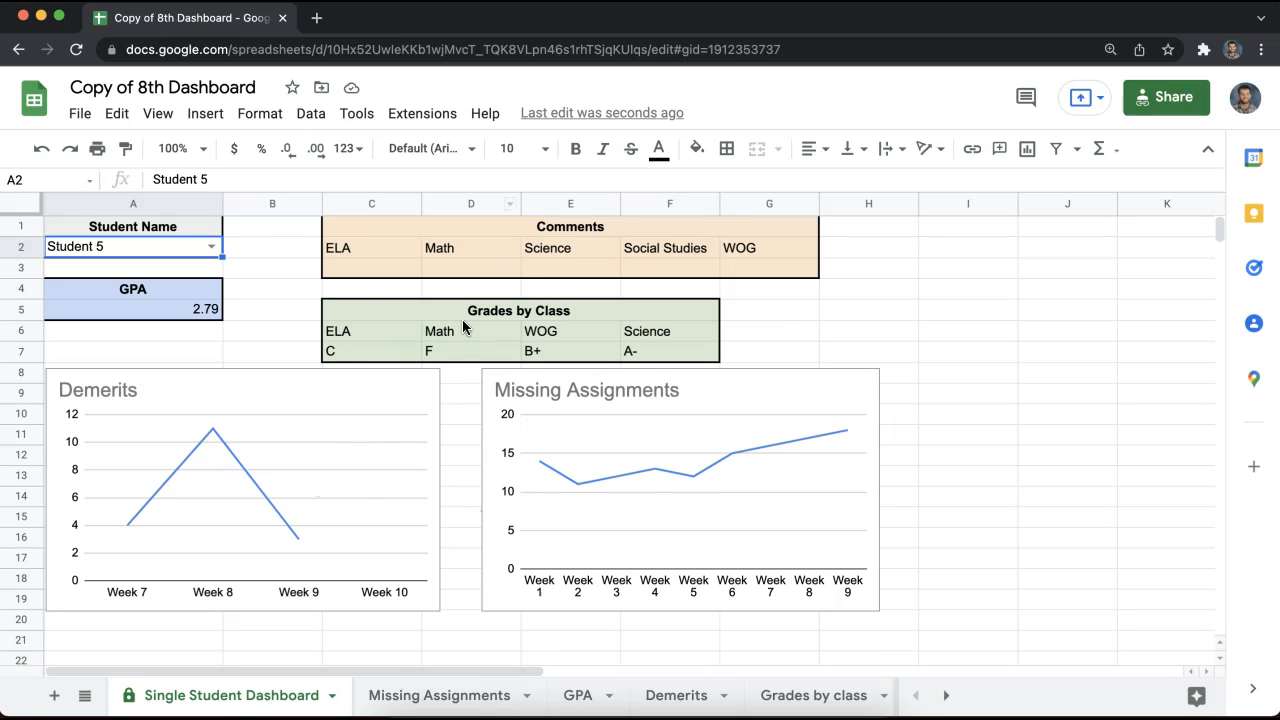
# - Choose Student 7 as the dashboard's student name and examine the class grades, Demerits chart and Missing Assignments chart
pyautogui.click(211, 246)
pyautogui.click(134, 423)
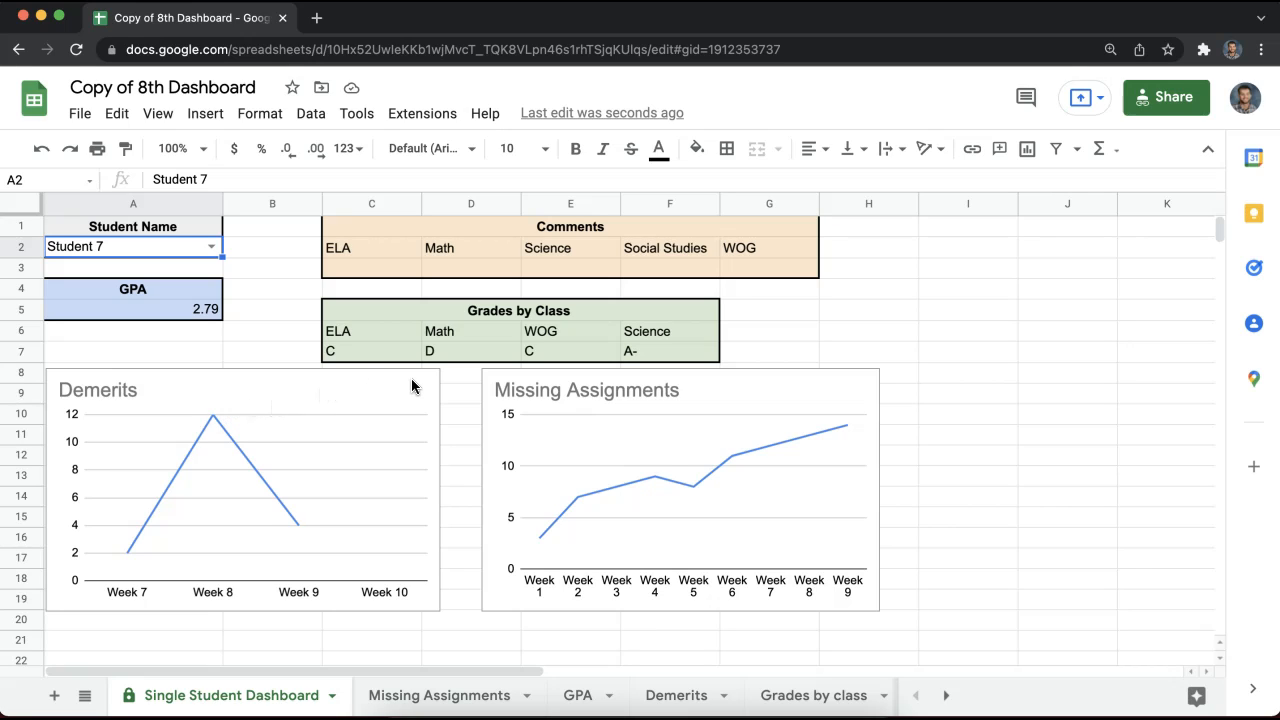
pyautogui.click(455, 356)
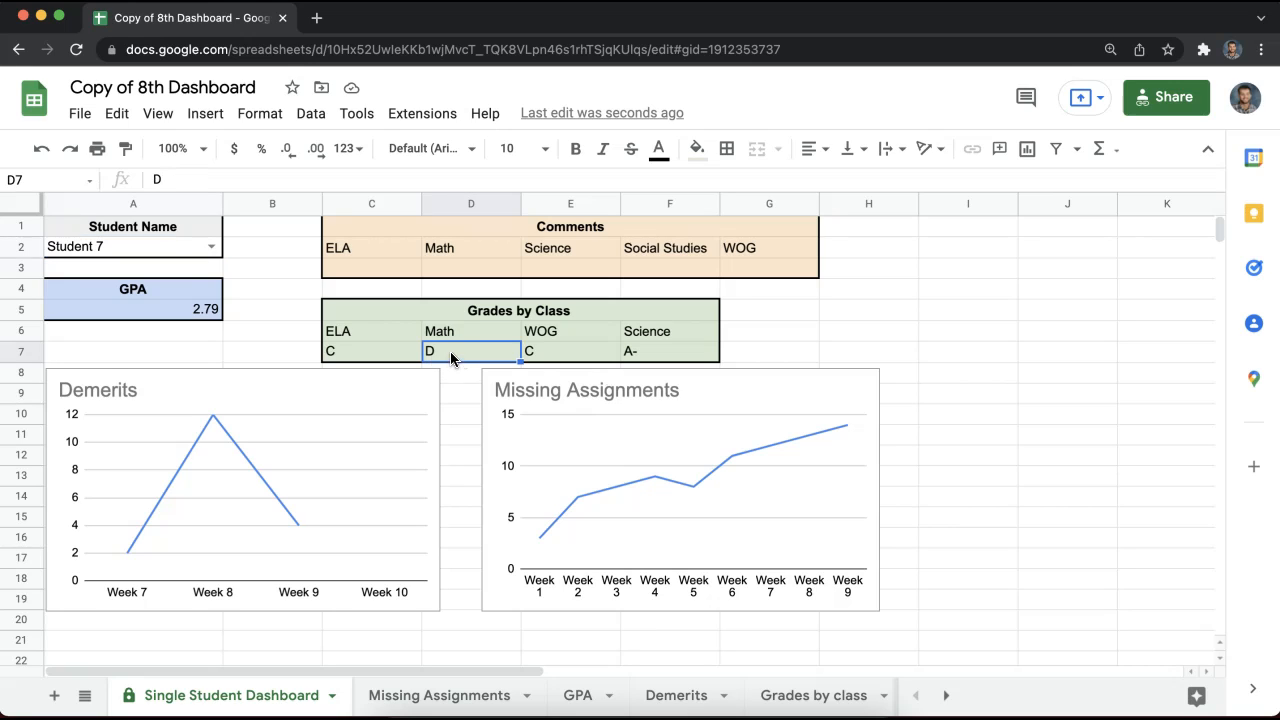
pyautogui.click(410, 386)
pyautogui.click(764, 400)
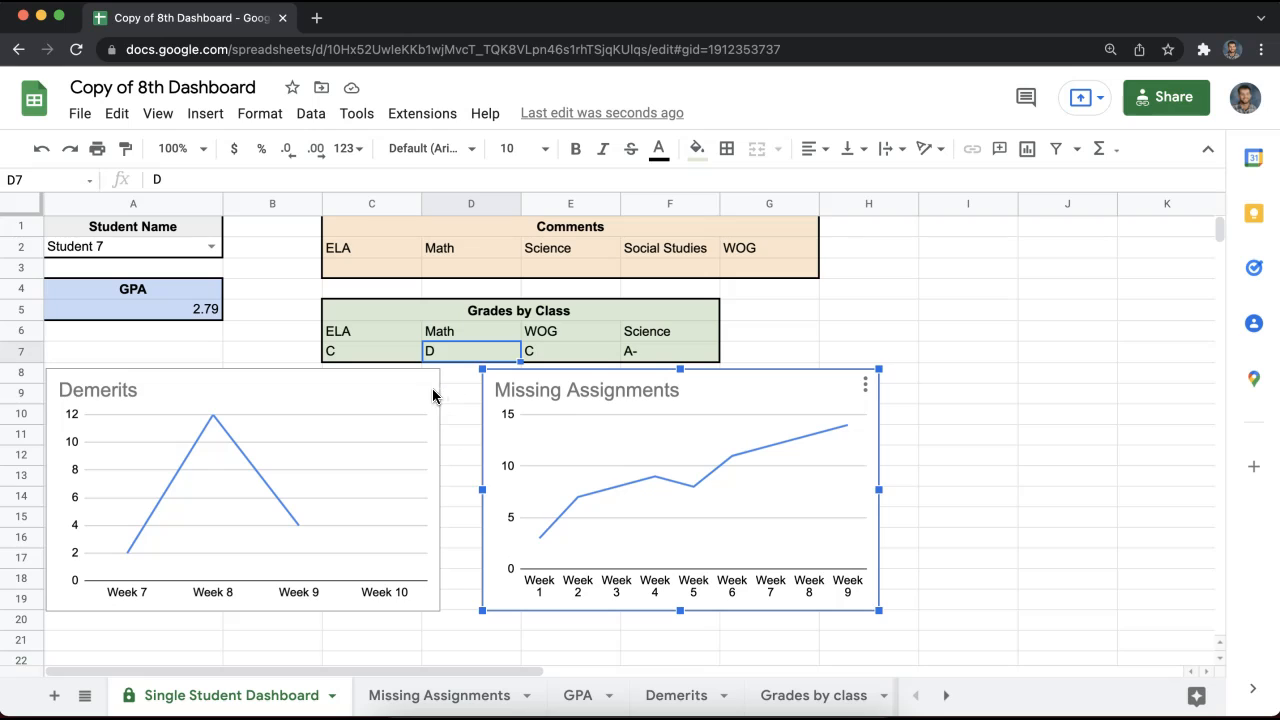
pyautogui.click(433, 397)
pyautogui.click(755, 399)
pyautogui.click(738, 331)
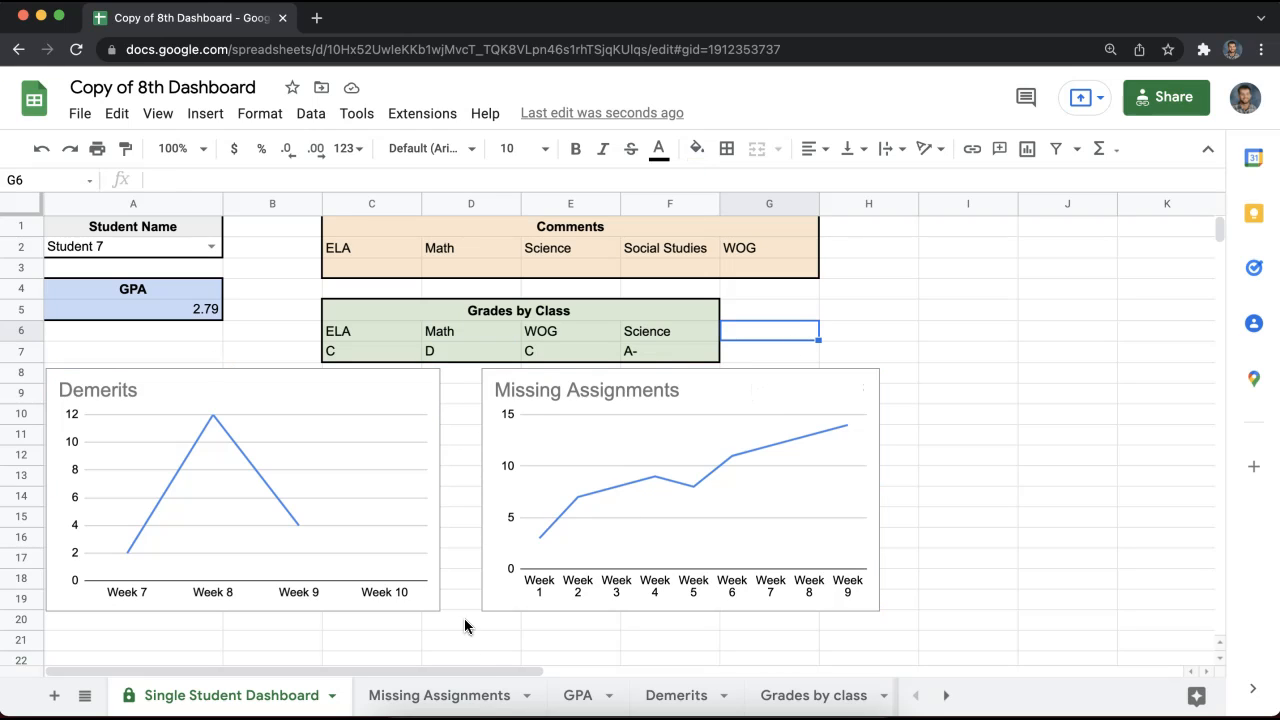
# - Review the source data sheets in order, from Missing Assignments through to Comments
pyautogui.click(490, 695)
pyautogui.click(578, 694)
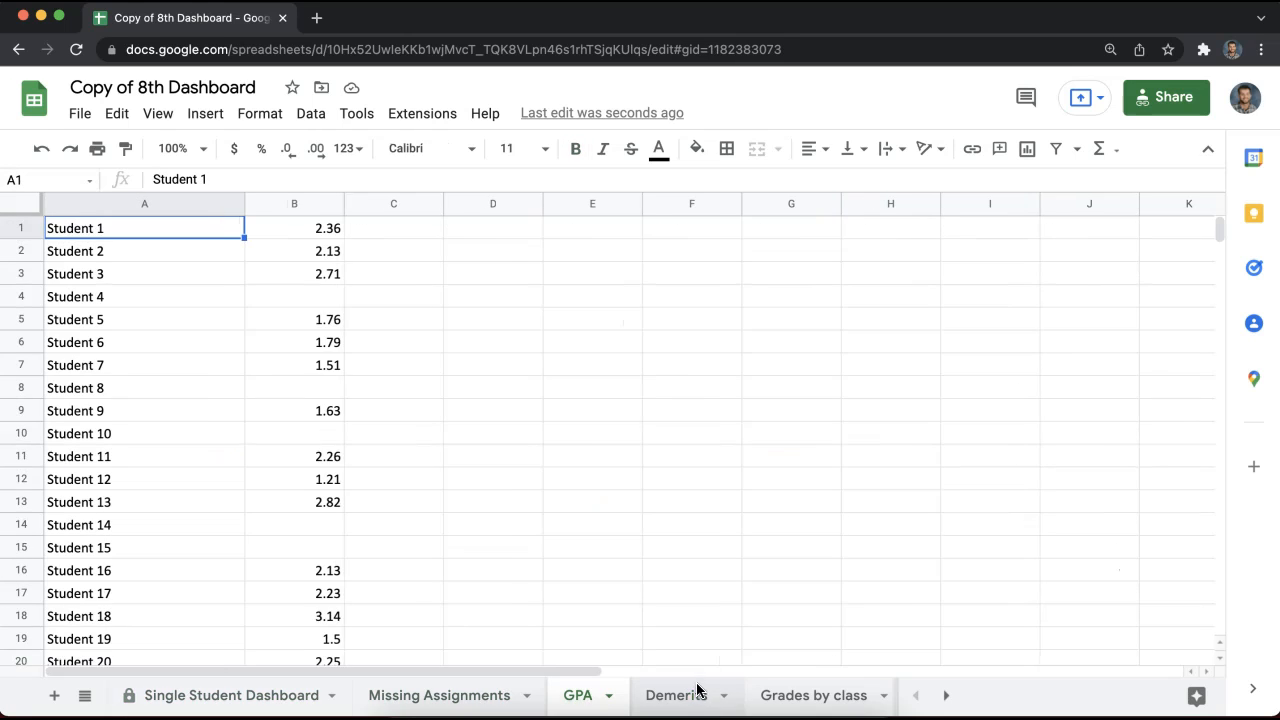
pyautogui.click(697, 692)
pyautogui.click(768, 691)
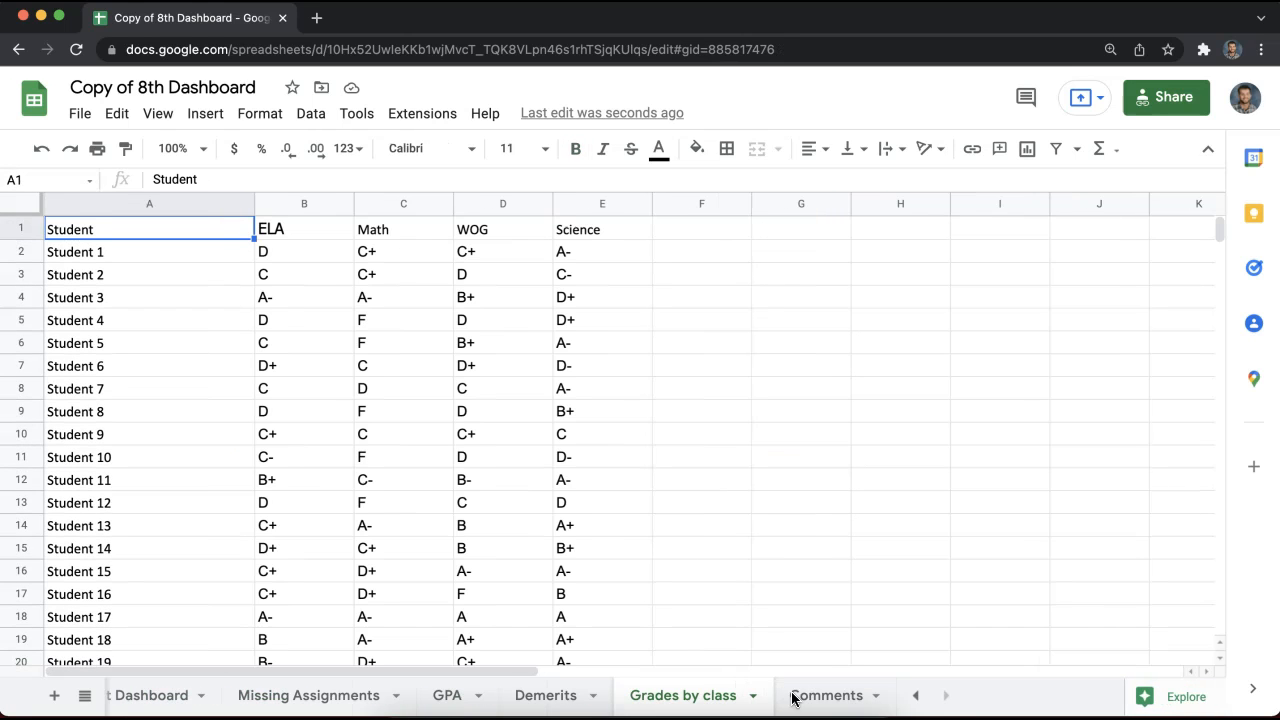
pyautogui.click(790, 695)
pyautogui.click(166, 706)
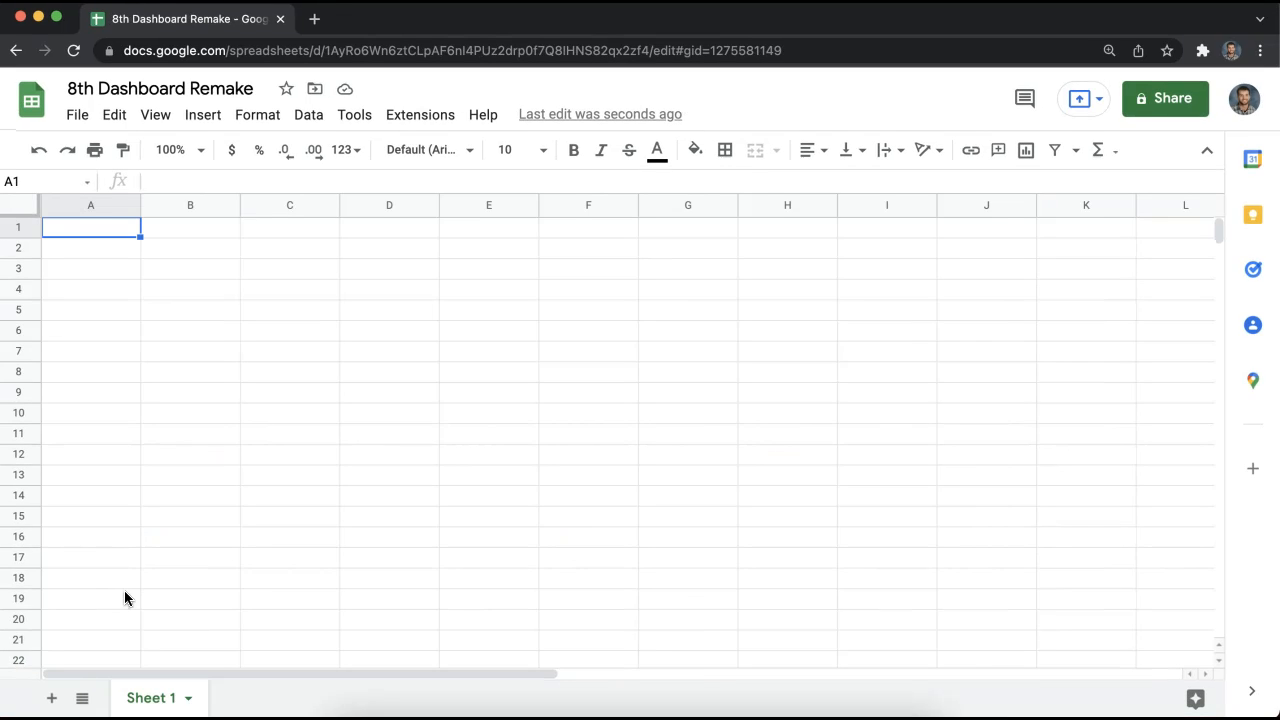
# - Rename Sheet 1 of the 8th Dashboard Remake spreadsheet as Discipline Incidents
pyautogui.doubleClick(154, 703)
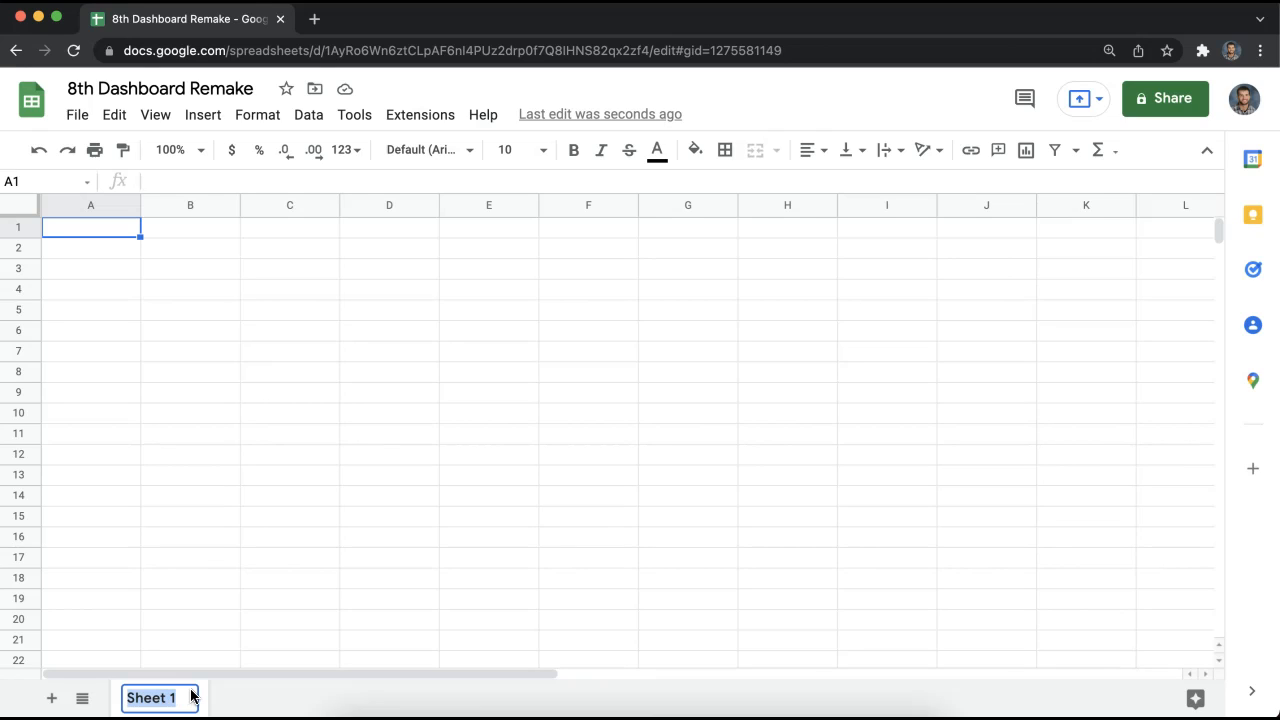
pyautogui.write('Di')
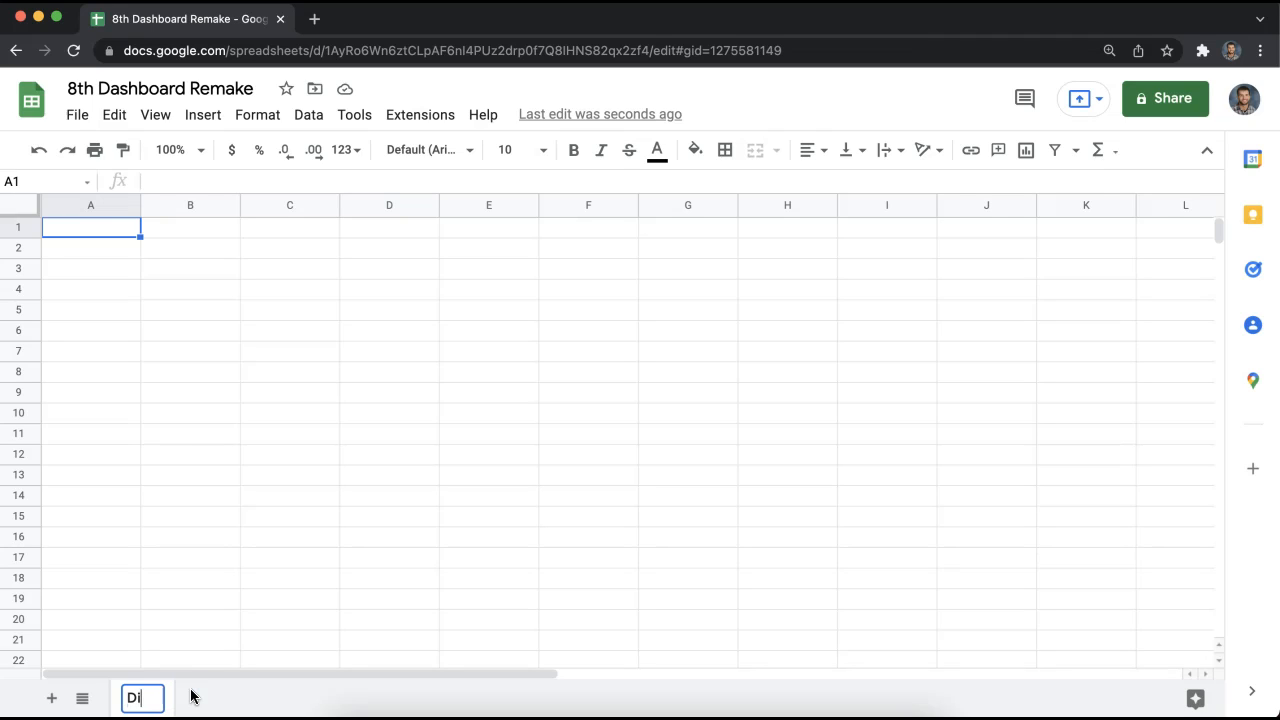
pyautogui.press('BackSpace')
pyautogui.write('DisciplineIncident')
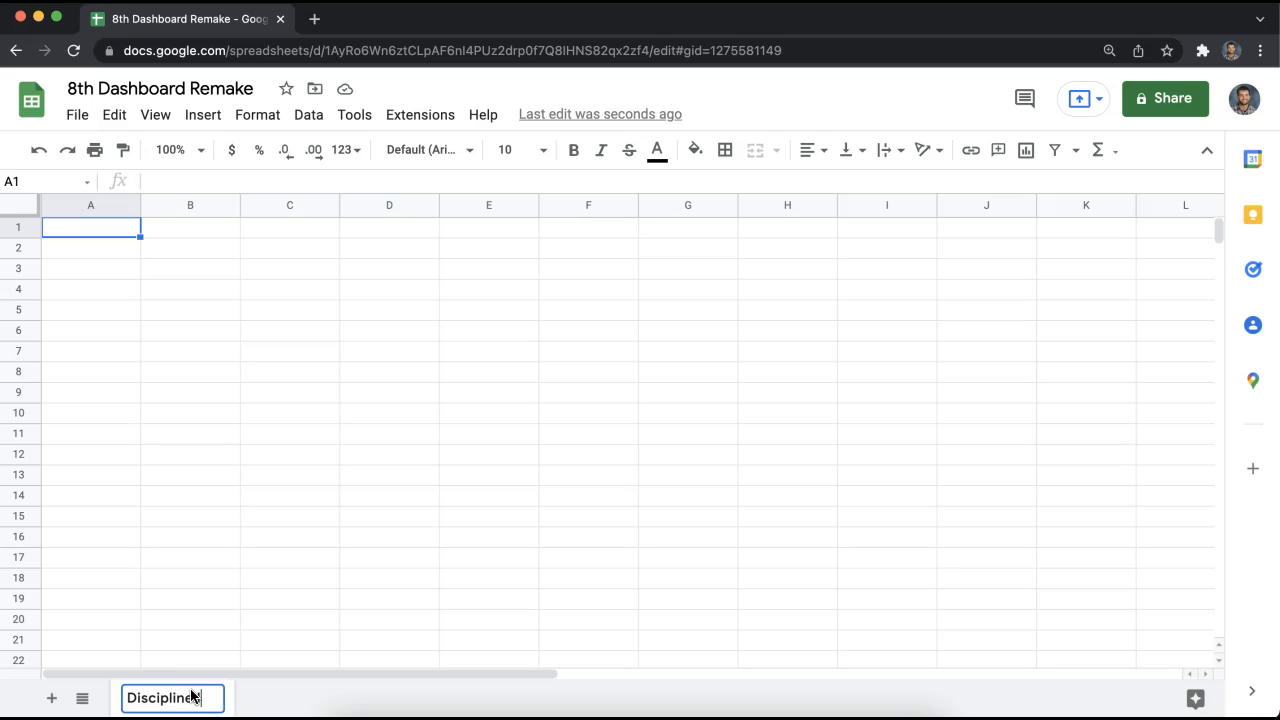
pyautogui.write('s')
pyautogui.press('Return')
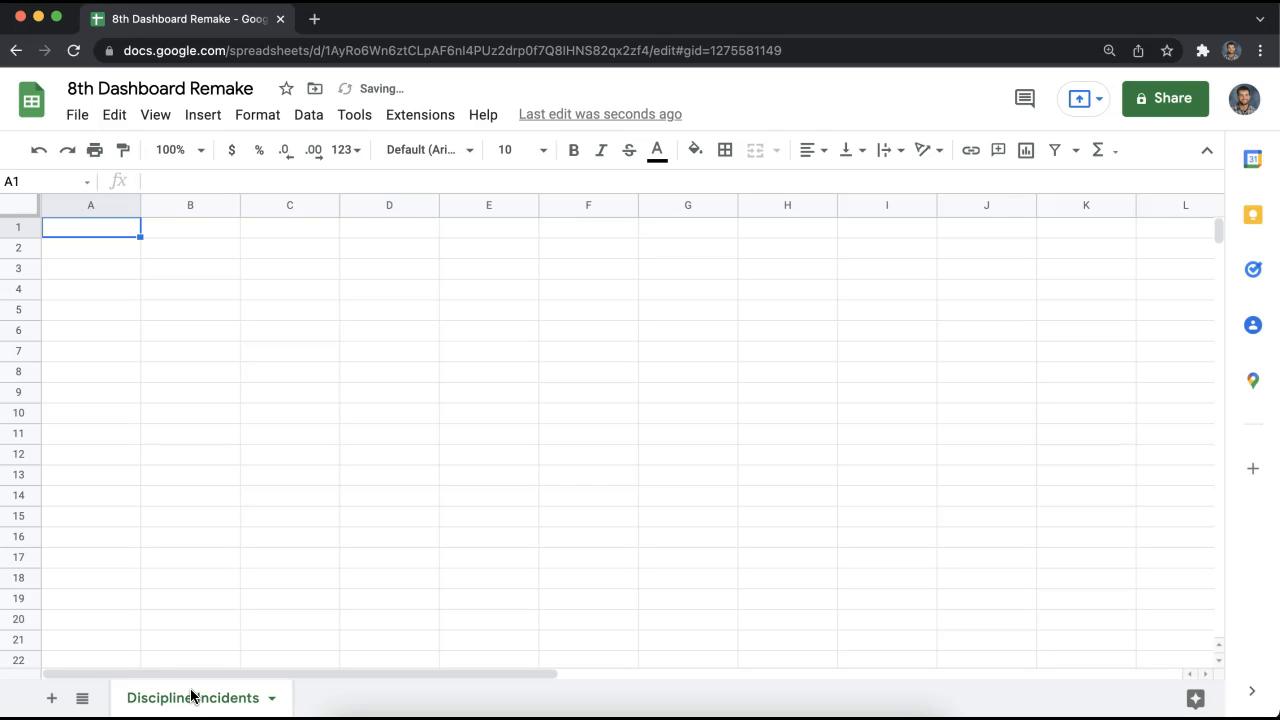
# - Add a new sheet and name it GPA
pyautogui.click(51, 697)
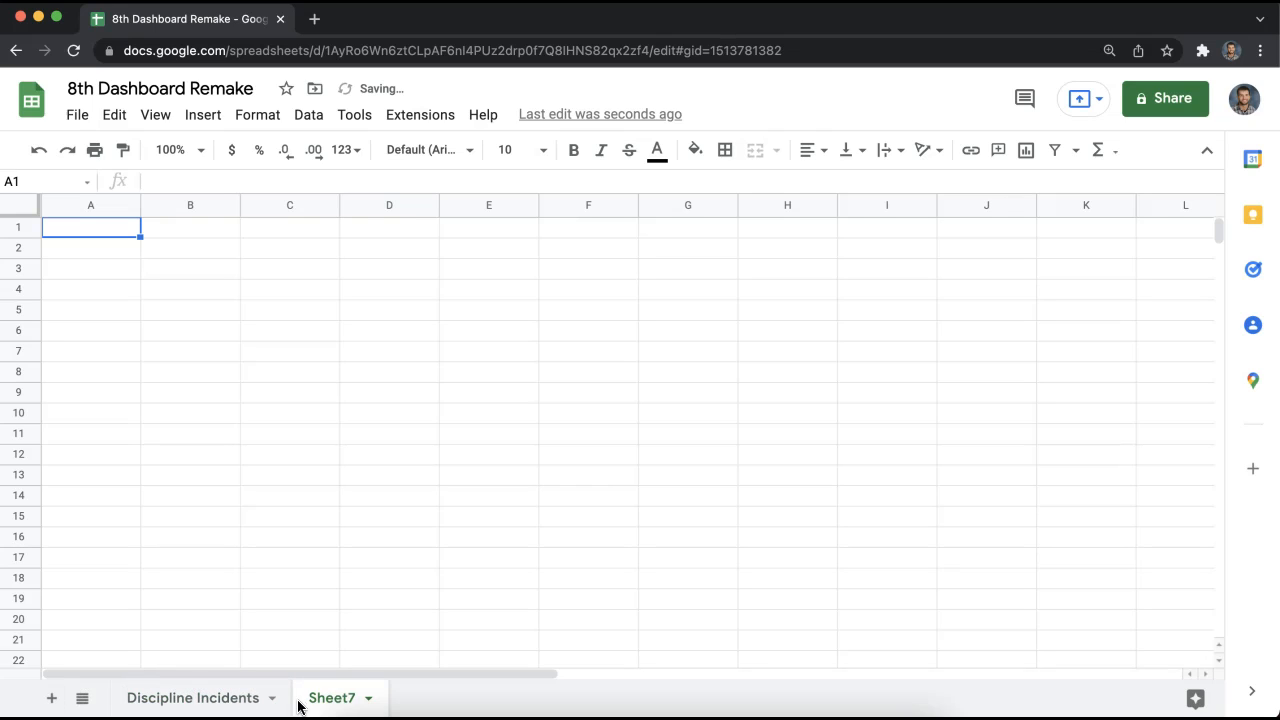
pyautogui.doubleClick(327, 697)
pyautogui.write('GPA')
pyautogui.press('Return')
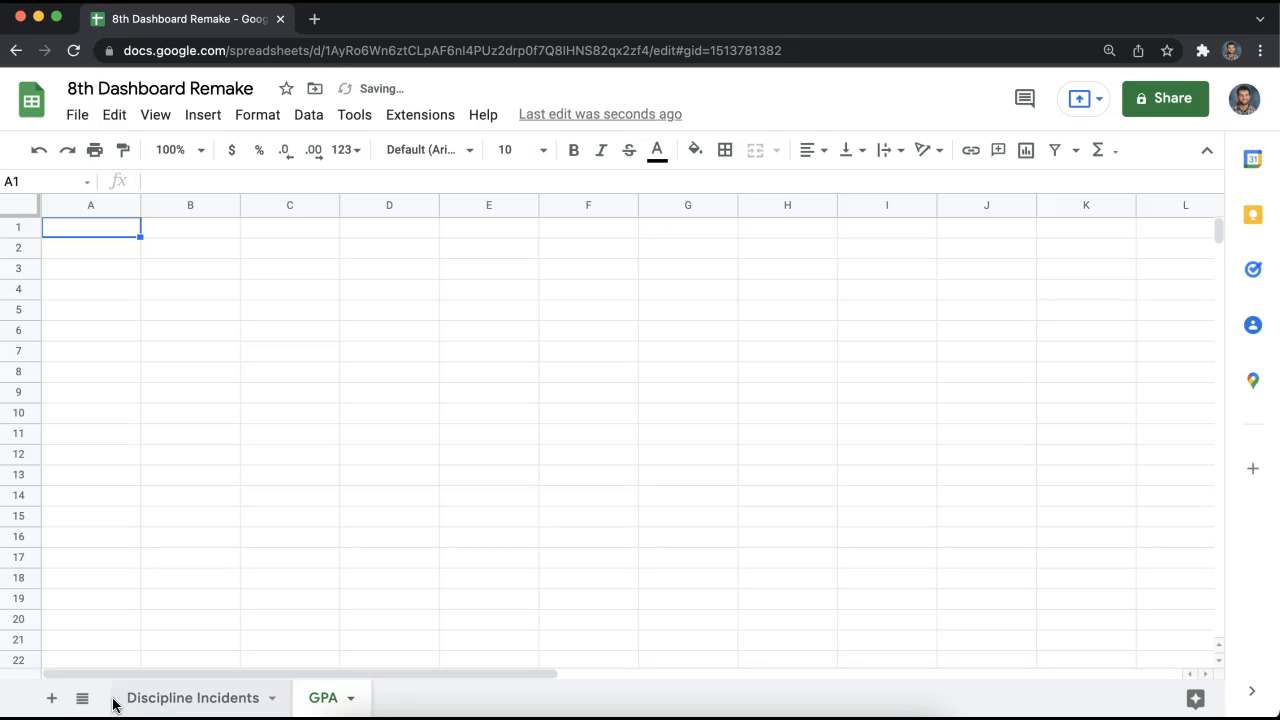
# - Add a new sheet and name it Missing Assignments
pyautogui.click(51, 697)
pyautogui.doubleClick(402, 697)
pyautogui.write('Missing Assignments')
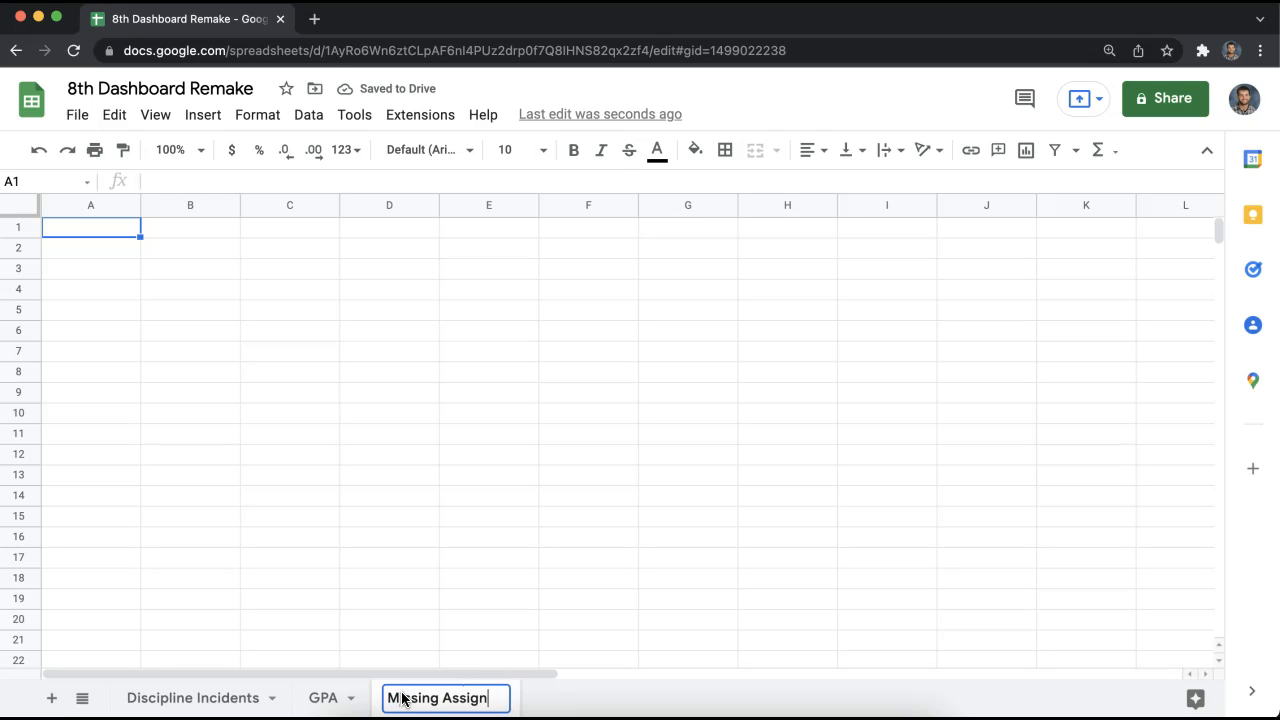
pyautogui.press('Return')
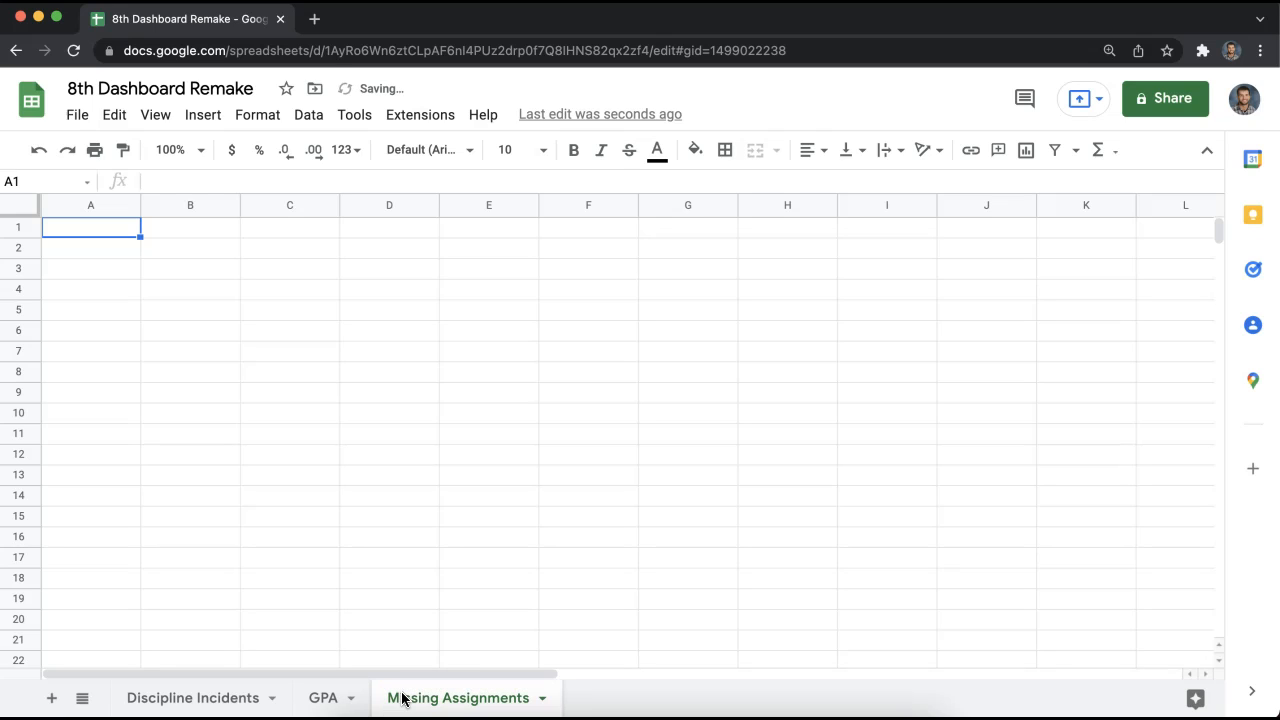
# - Add a new sheet and name it Comments
pyautogui.click(52, 697)
pyautogui.doubleClick(591, 704)
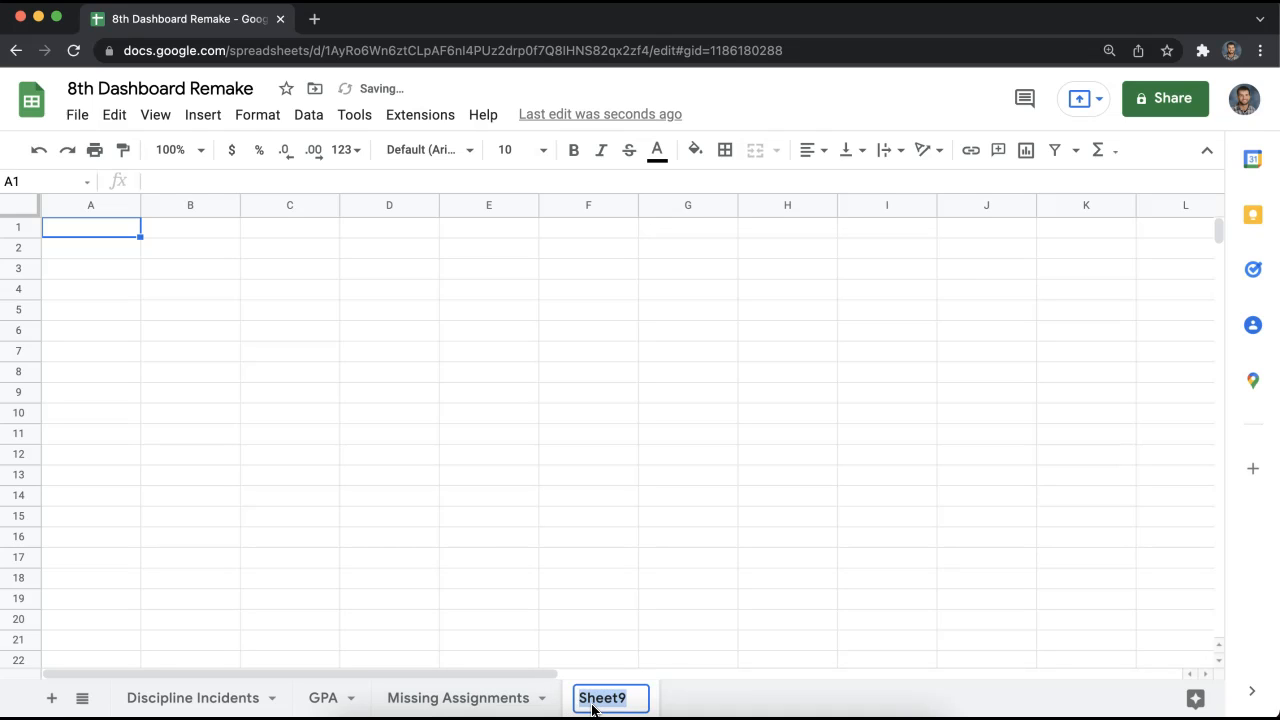
pyautogui.write('Comments')
pyautogui.press('Return')
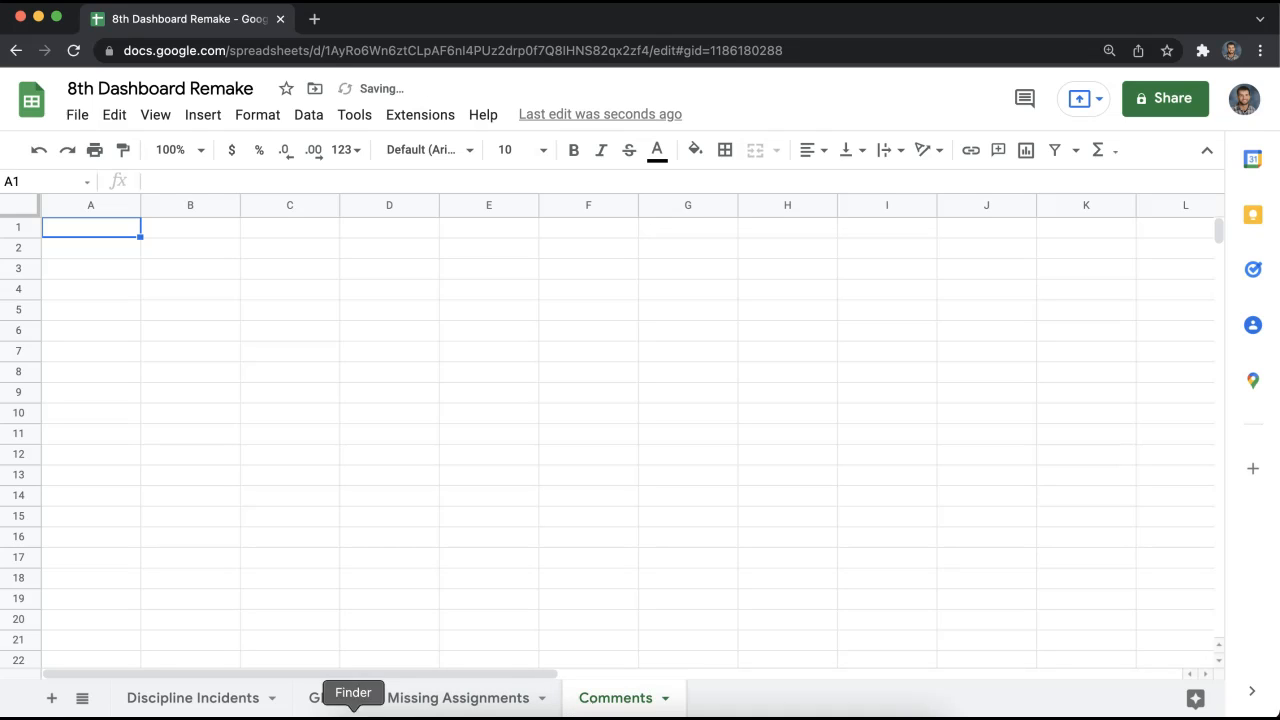
# - Add a new sheet named Grades and move it between Missing Assignments and Comments
pyautogui.click(51, 697)
pyautogui.doubleClick(738, 697)
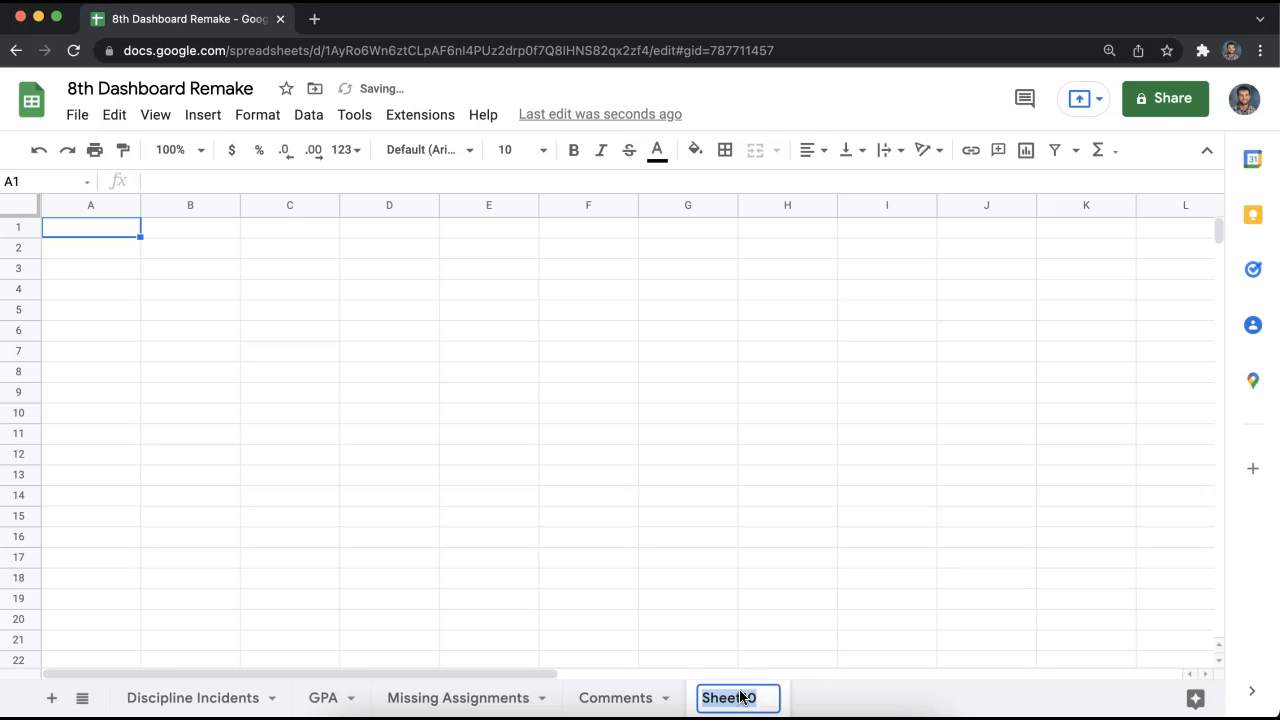
pyautogui.write('Grades')
pyautogui.press('Return')
pyautogui.moveTo(740, 697); pyautogui.dragTo(605, 697)
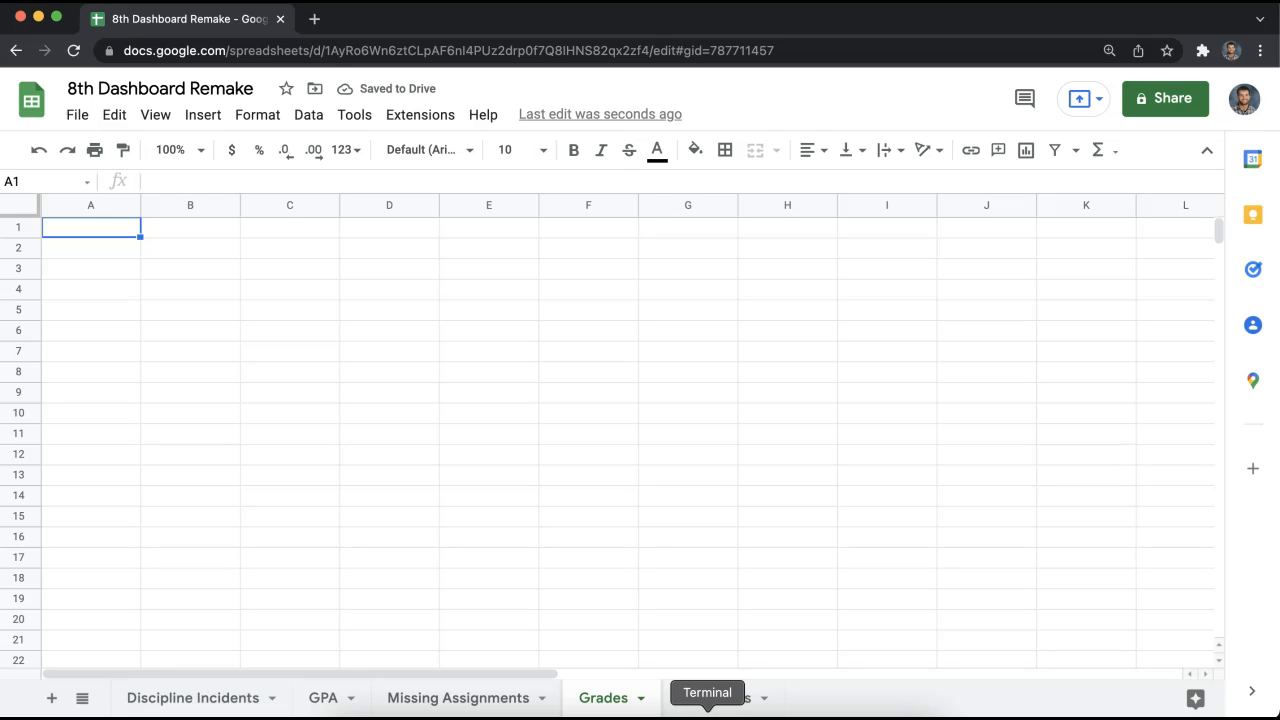
# - Open the Discipline Incidents sheet and bring up the GenericGrid workbook in Excel beside it
pyautogui.click(160, 697)
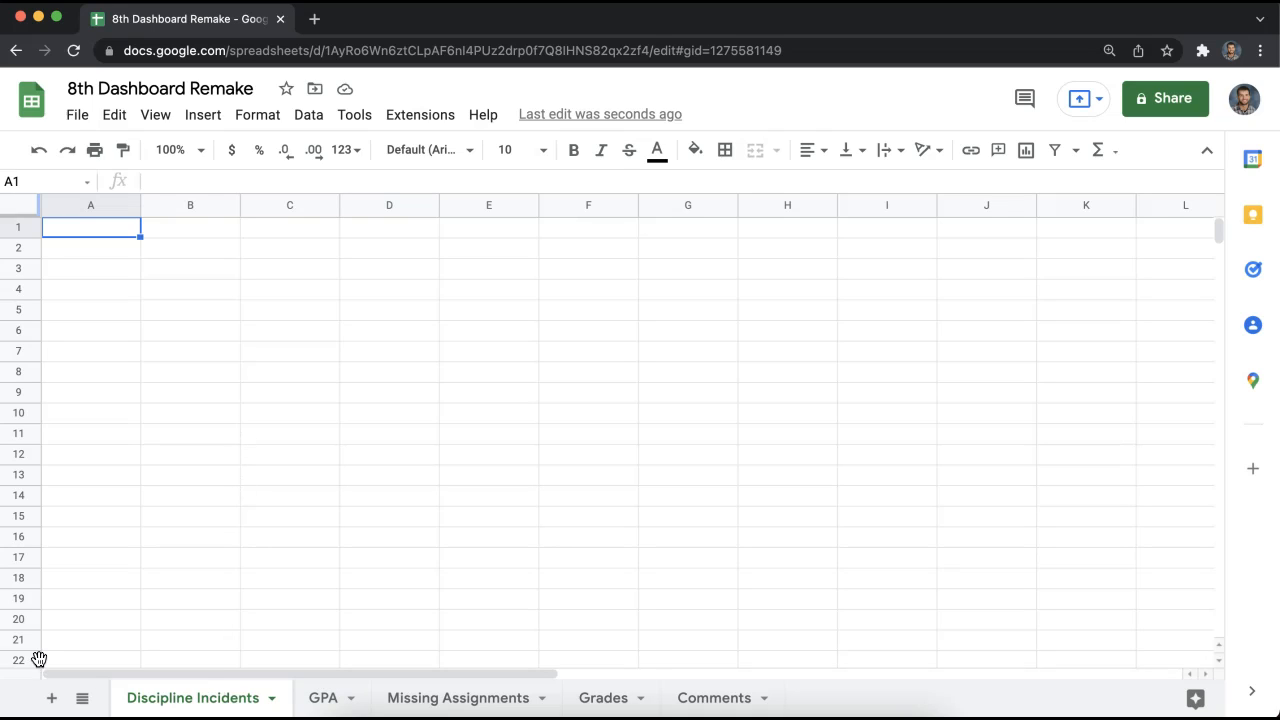
pyautogui.moveTo(385, 330); pyautogui.dragTo(314, 412)
pyautogui.click(314, 412)
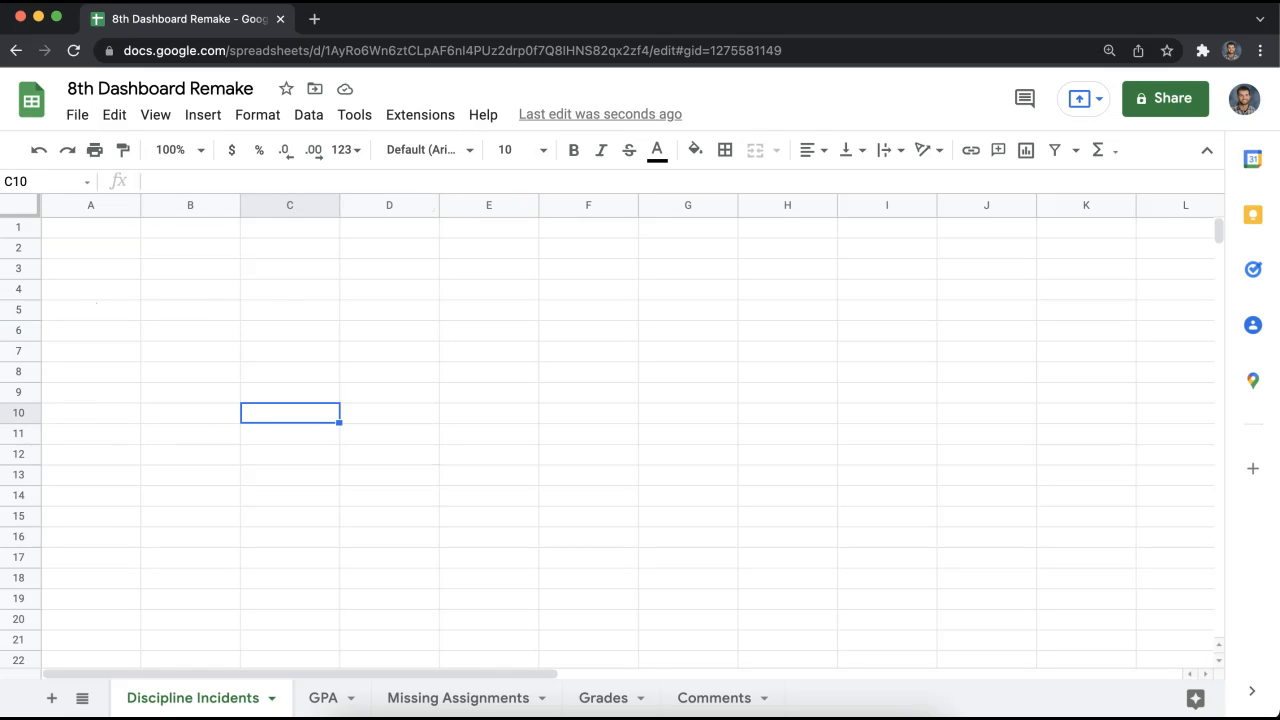
pyautogui.moveTo(2, 80); pyautogui.dragTo(1148, 27)
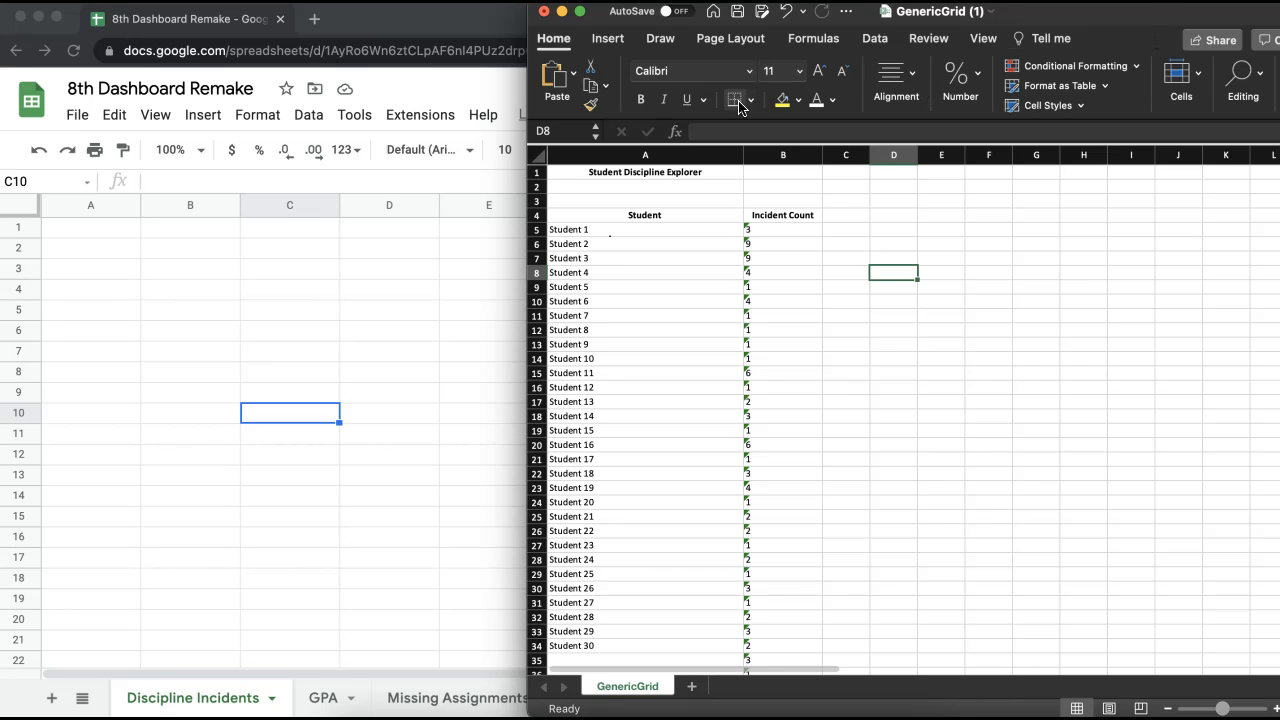
pyautogui.click(832, 100)
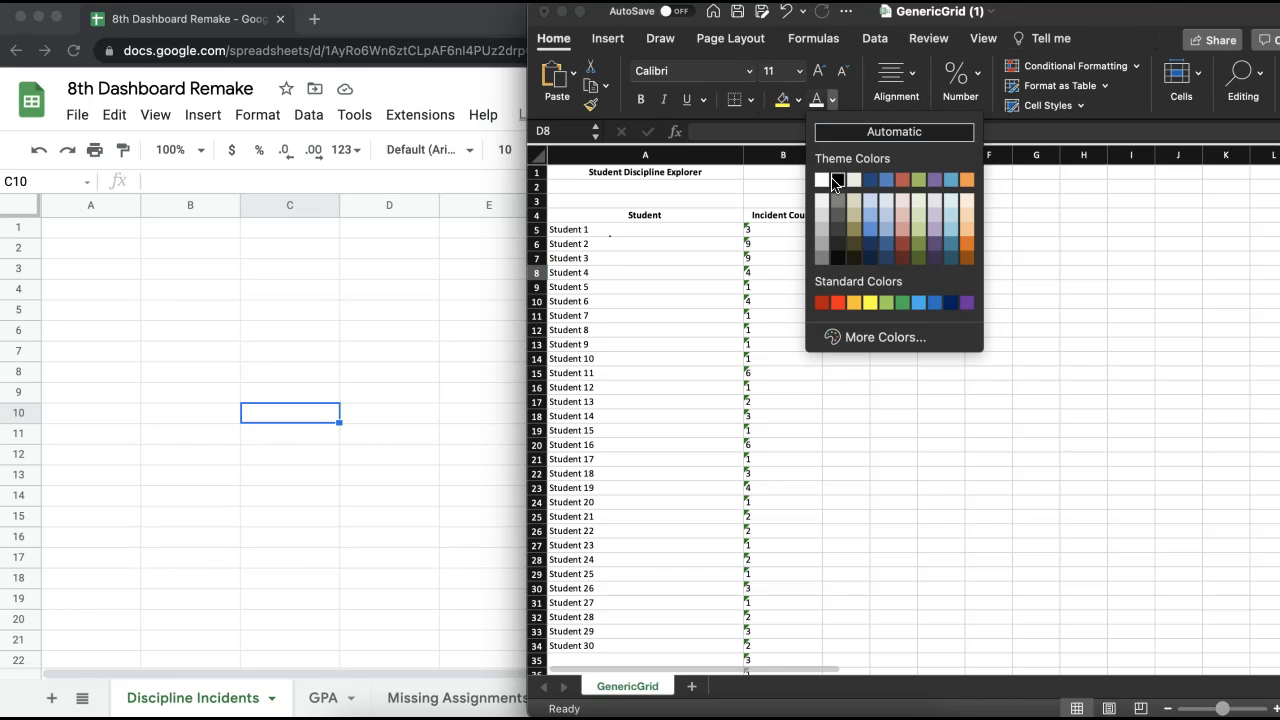
pyautogui.click(832, 100)
pyautogui.click(595, 230)
pyautogui.moveTo(646, 233); pyautogui.dragTo(627, 324)
pyautogui.click(609, 299)
pyautogui.click(880, 248)
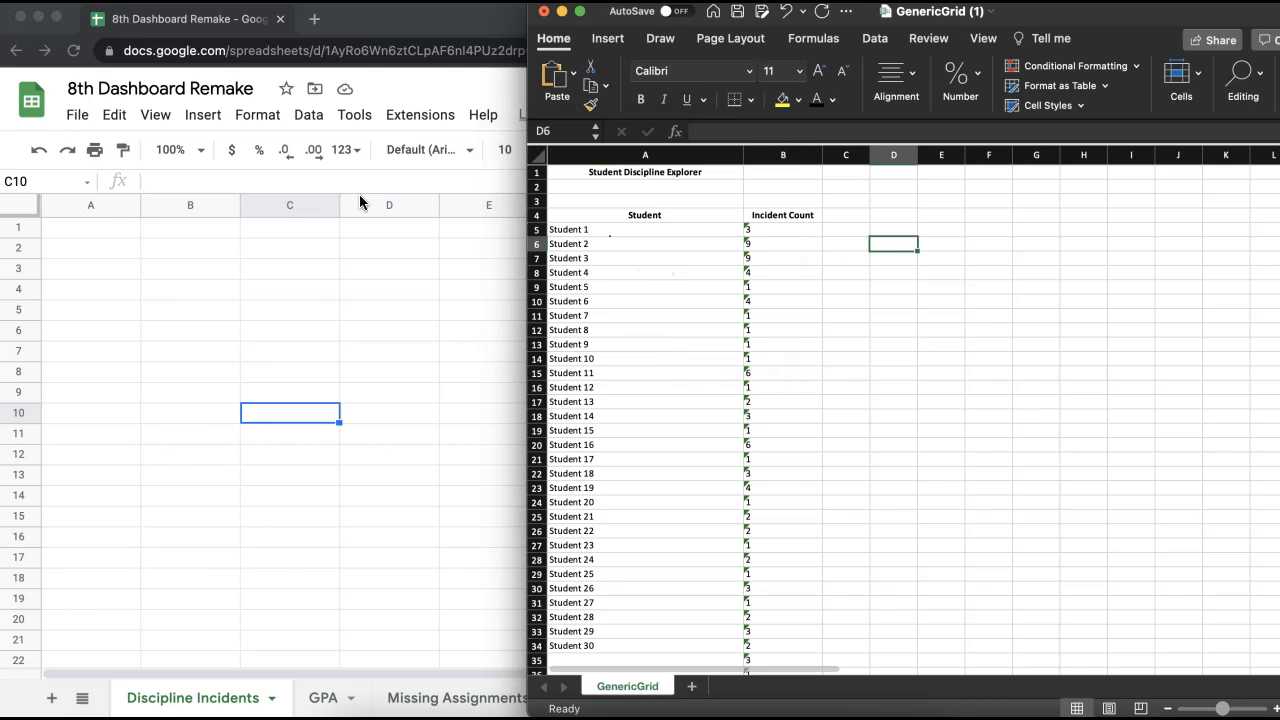
# - Copy A4:B34 with the students and incident counts from GenericGrid in Excel into Discipline Incidents in Google Sheets, starting at A1
pyautogui.moveTo(611, 214); pyautogui.dragTo(803, 634)
pyautogui.press('super+c')
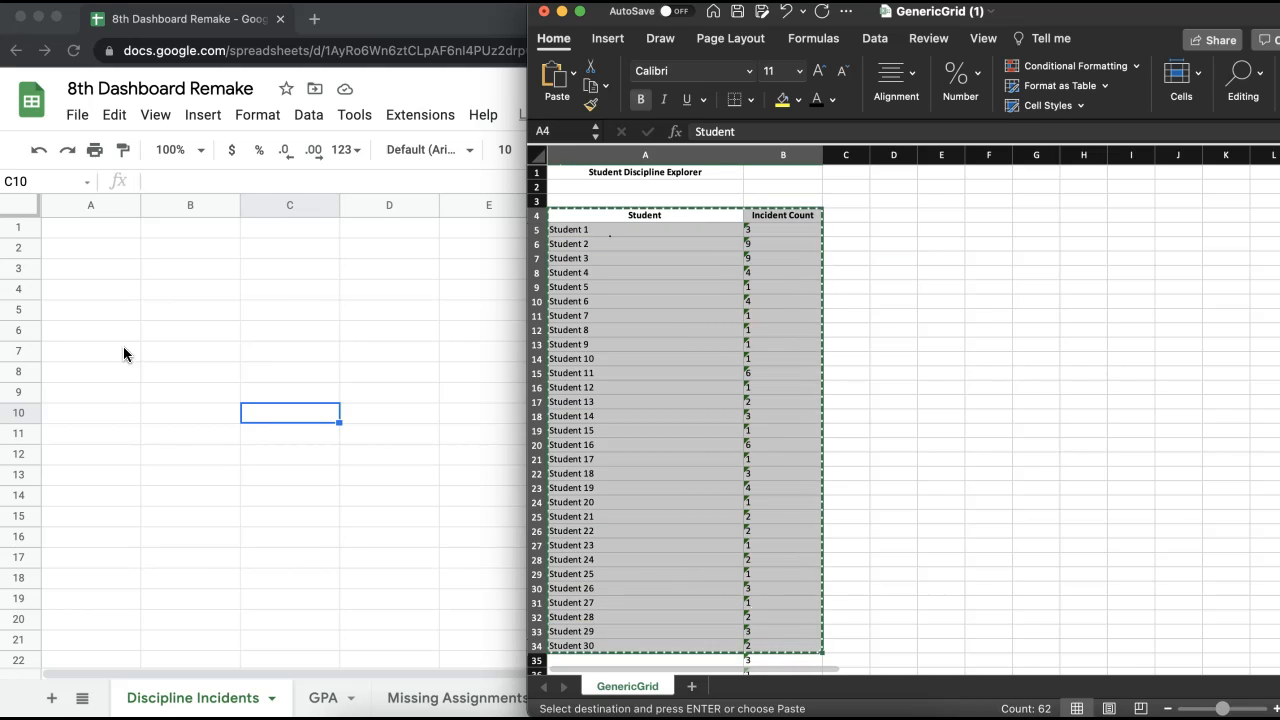
pyautogui.click(94, 225)
pyautogui.click(98, 225)
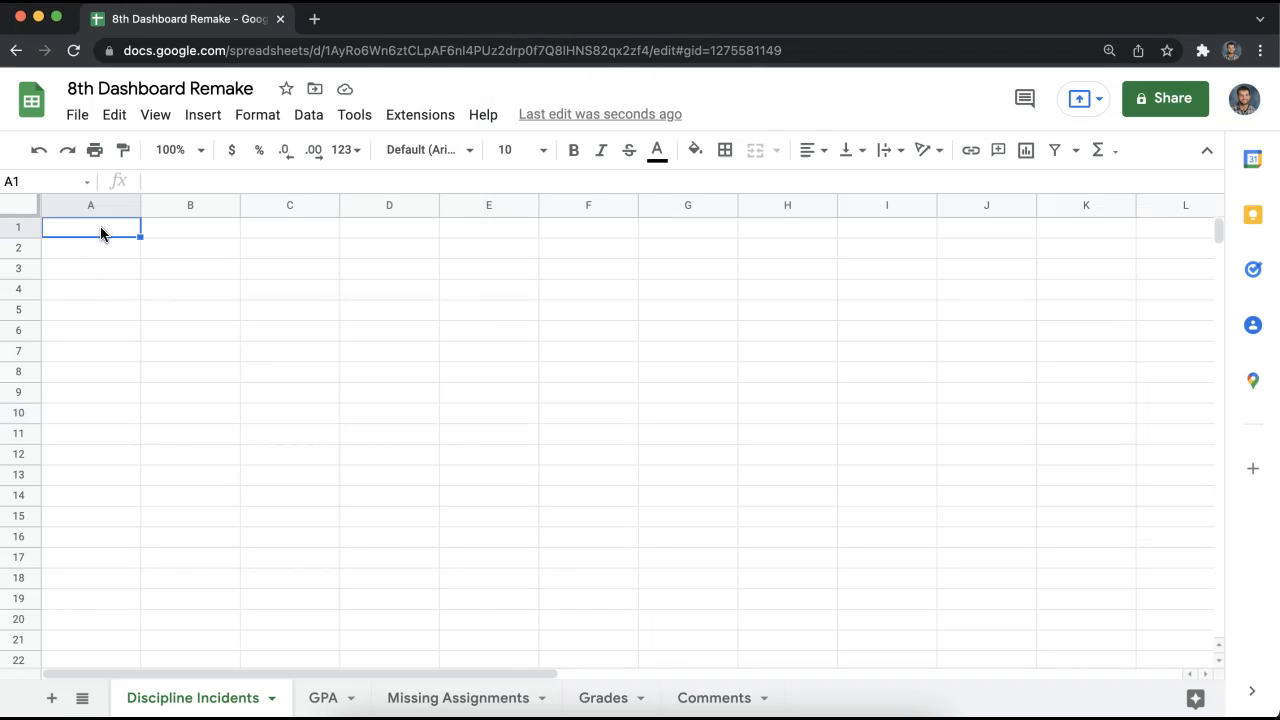
pyautogui.press('super+v')
pyautogui.click(380, 311)
pyautogui.scroll(-6, 369, 405)
pyautogui.scroll(6, 369, 406)
pyautogui.click(205, 230)
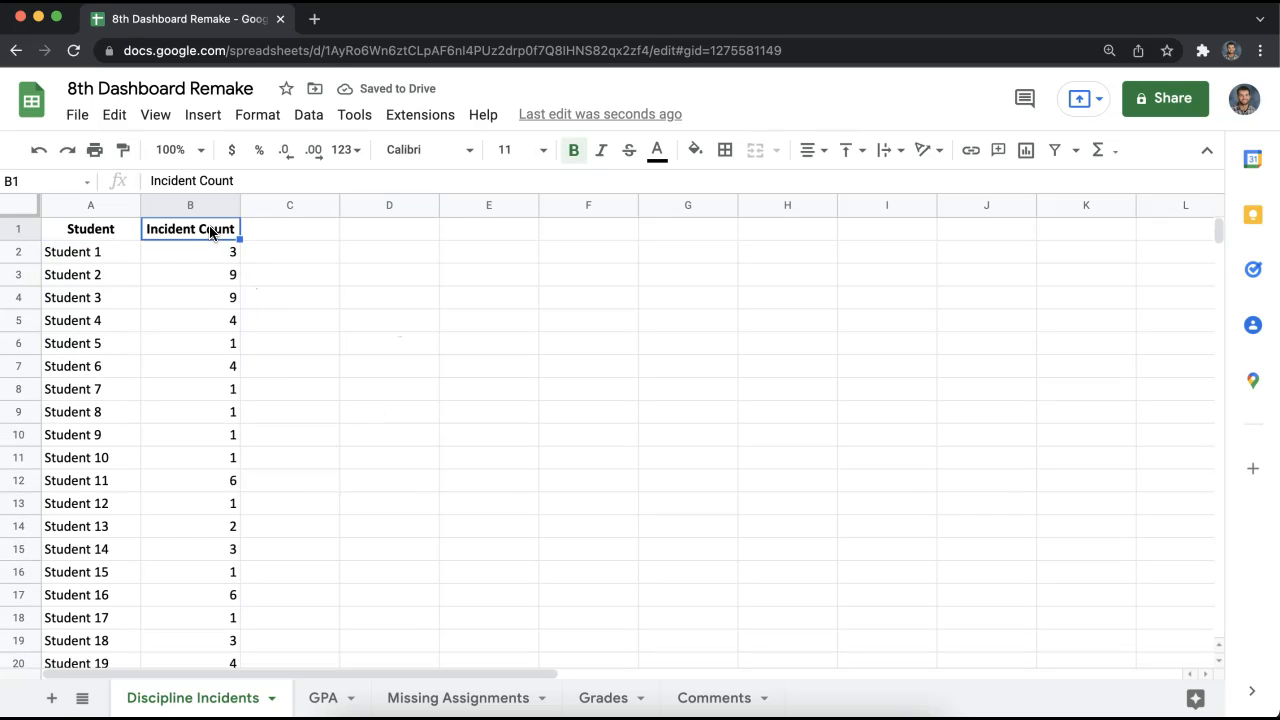
# - Insert a row above the header row and enter Week 1 in cell B1 above Incident Count
pyautogui.rightClick(22, 229)
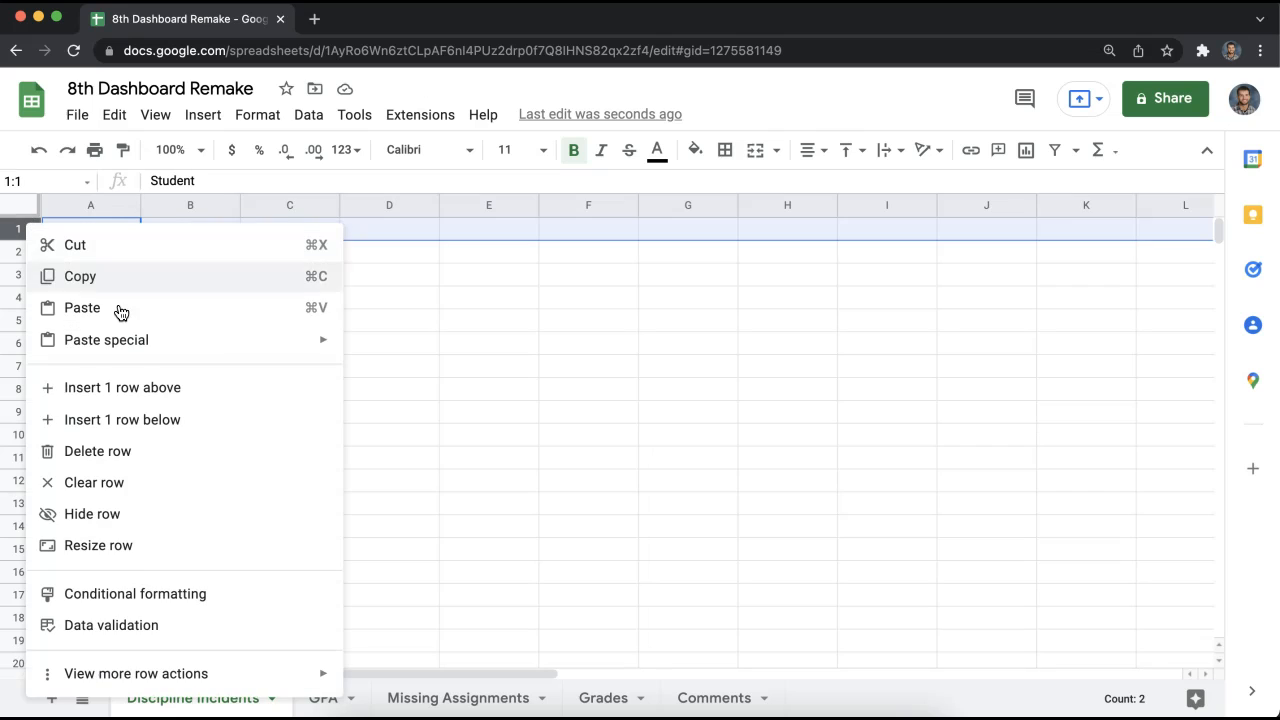
pyautogui.click(123, 383)
pyautogui.click(201, 226)
pyautogui.write('Week 1')
pyautogui.press('Return')
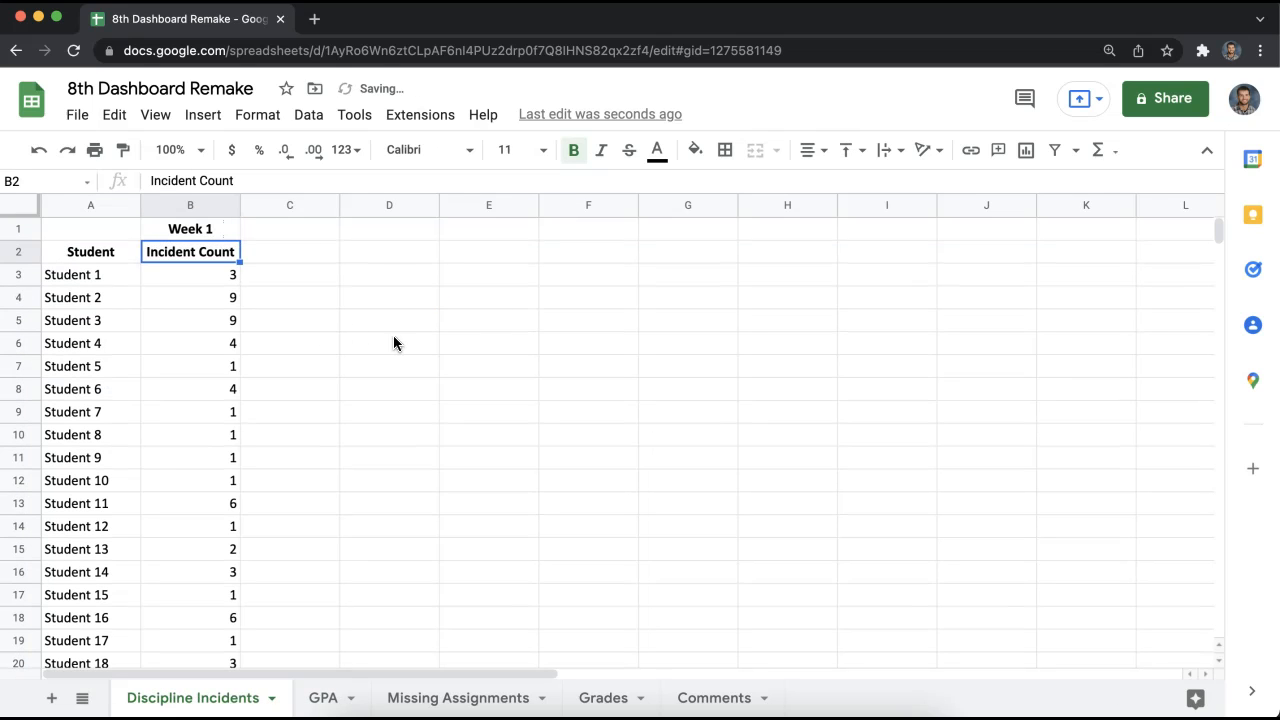
# - Enter Week 2 in cell C1 beside the Week 1 label
pyautogui.click(283, 222)
pyautogui.write('W')
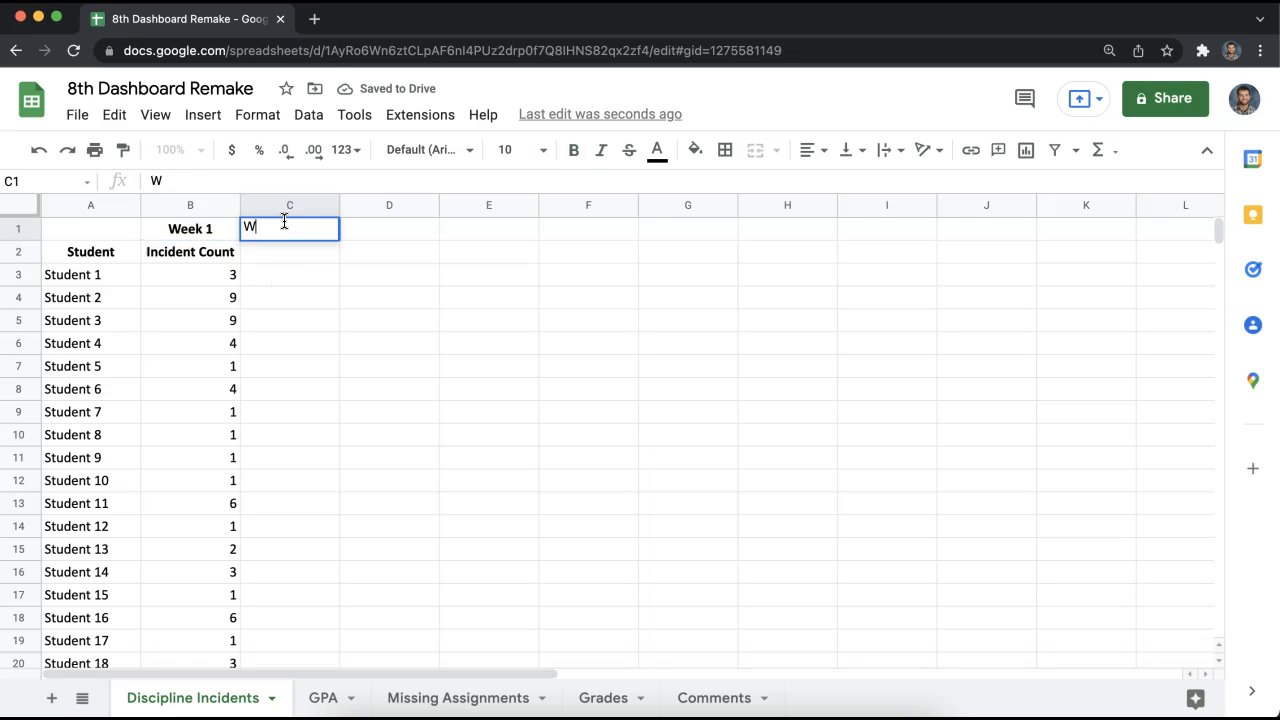
pyautogui.write('eek 2')
pyautogui.press('Return')
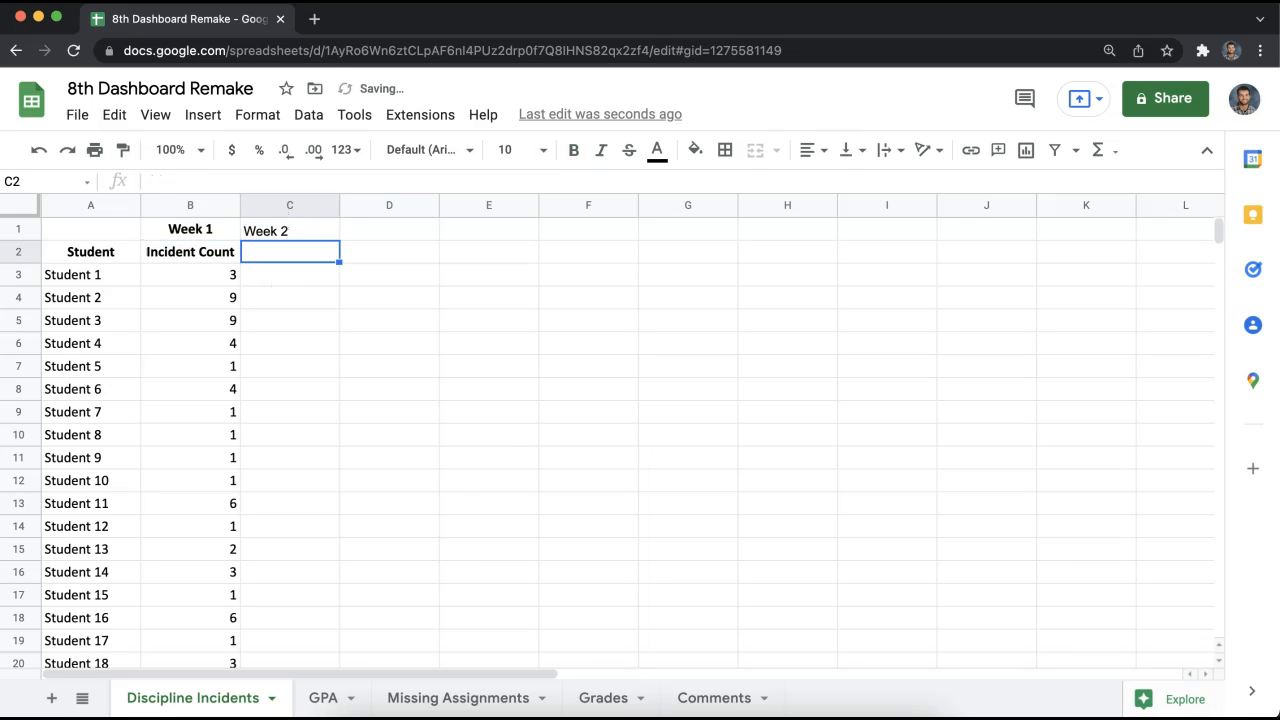
# - Switch to Excel and select the incident counts in GenericGrid, then return to Google Sheets and select C2:C20 under Week 2
pyautogui.click(756, 717)
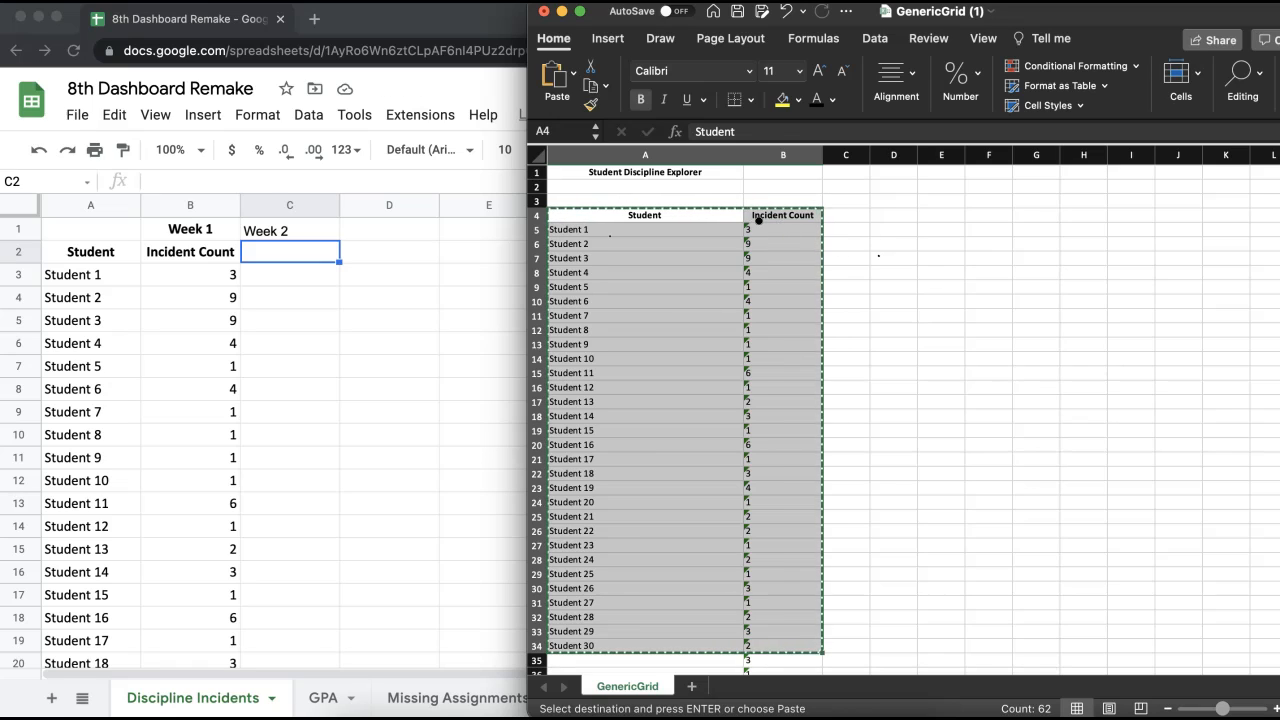
pyautogui.moveTo(790, 232); pyautogui.dragTo(786, 660)
pyautogui.click(303, 253)
pyautogui.moveTo(303, 253); pyautogui.dragTo(306, 668)
pyautogui.scroll(5, 396, 430)
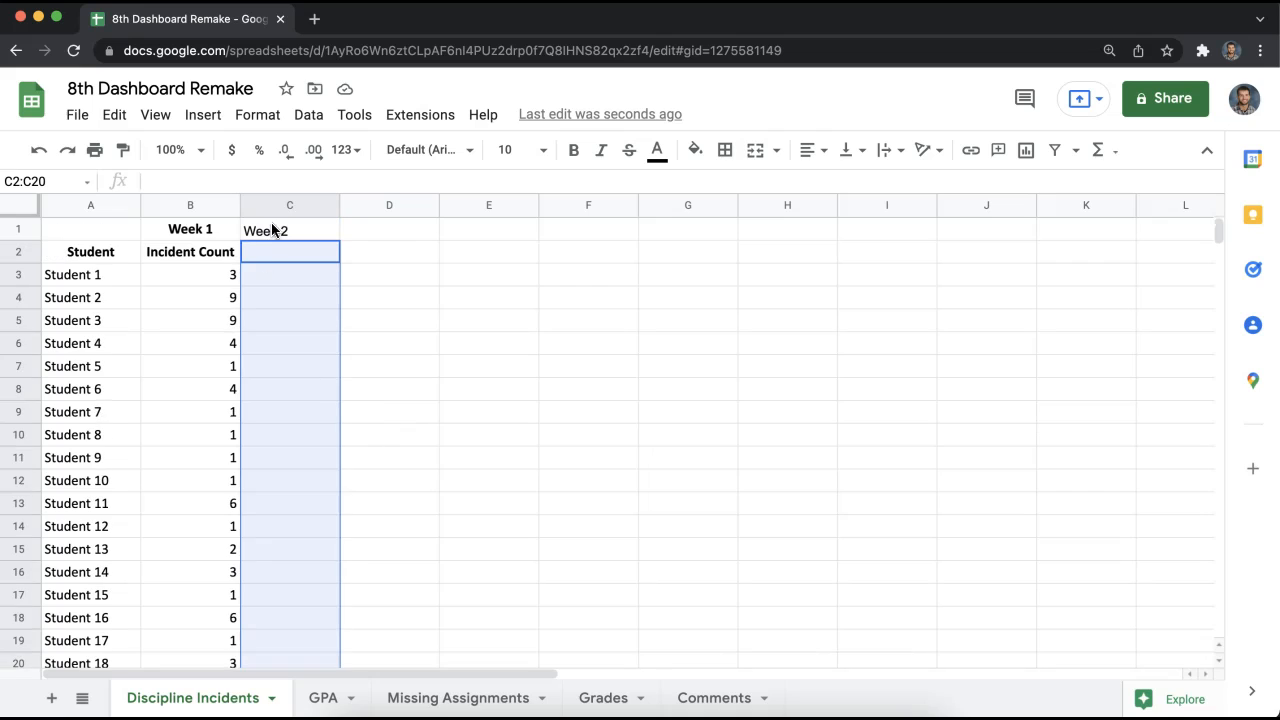
pyautogui.click(271, 229)
# - Zoom the browser page out two levels to fit more rows of the Discipline Incidents sheet
pyautogui.click(1260, 52)
pyautogui.click(1126, 243)
pyautogui.click(1126, 243)
pyautogui.click(328, 321)
pyautogui.scroll(-2, 330, 300)
pyautogui.scroll(2, 240, 360)
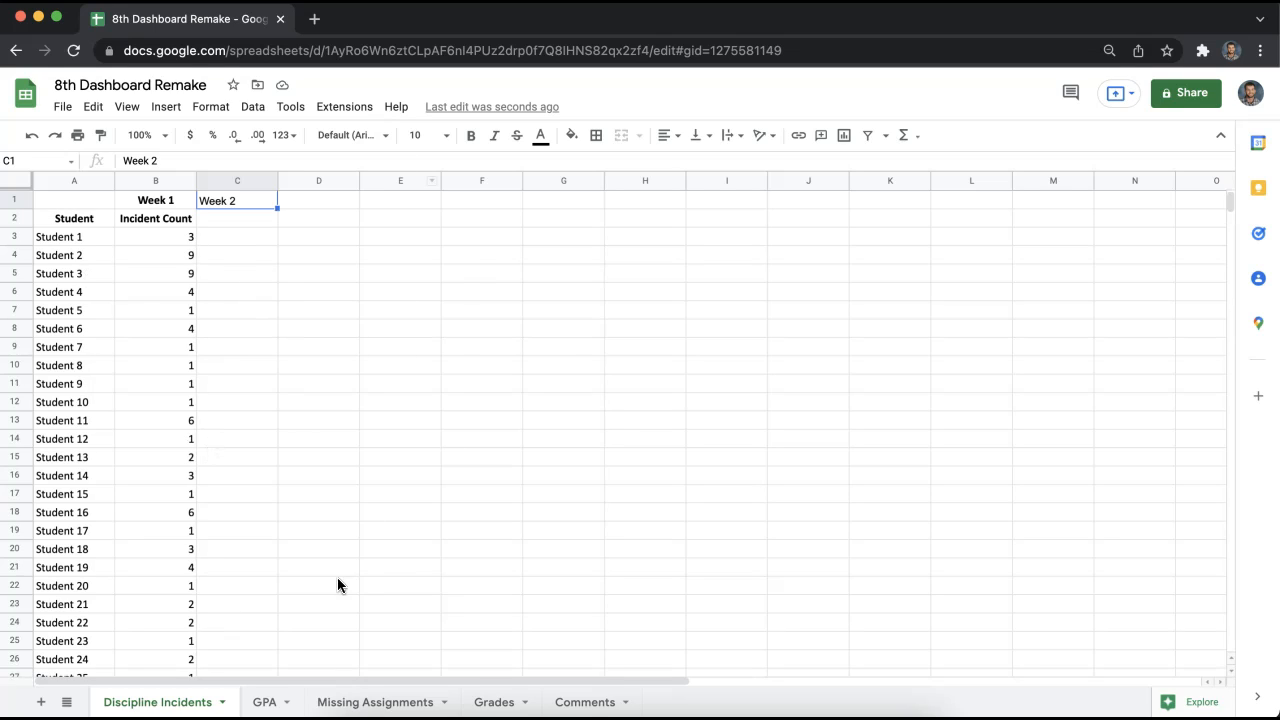
pyautogui.click(265, 704)
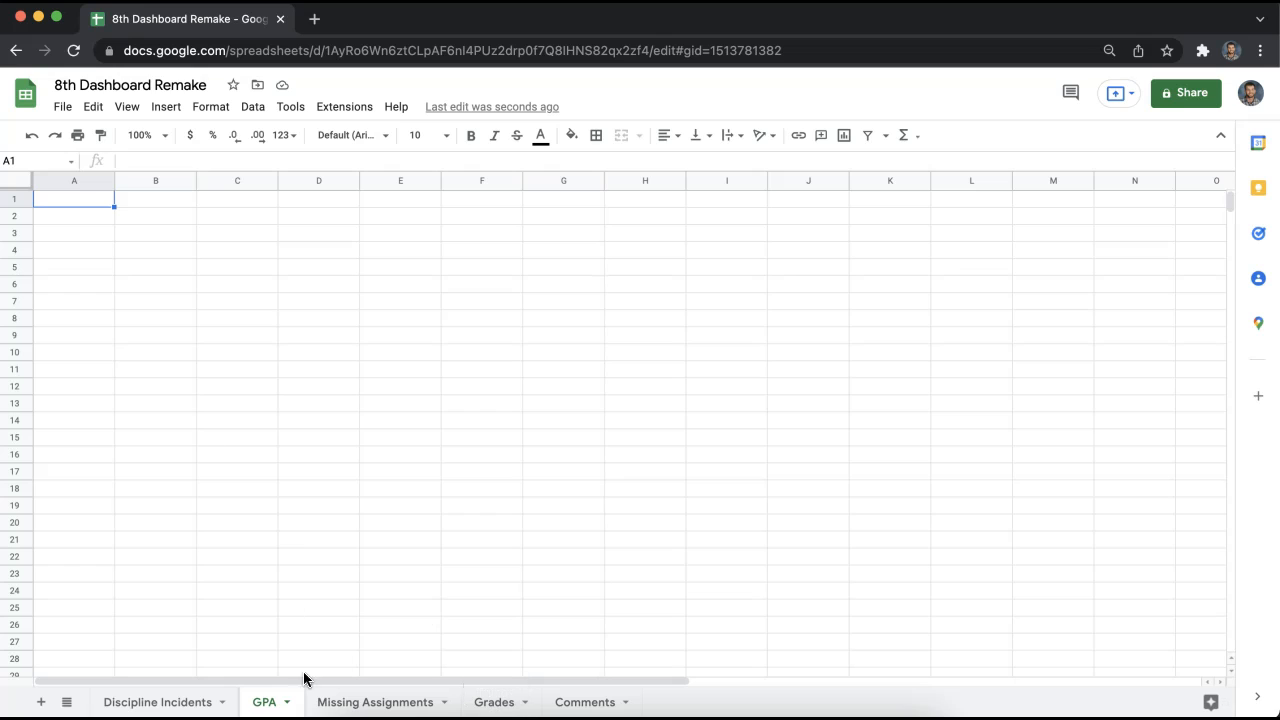
pyautogui.click(196, 706)
pyautogui.click(263, 702)
pyautogui.click(160, 704)
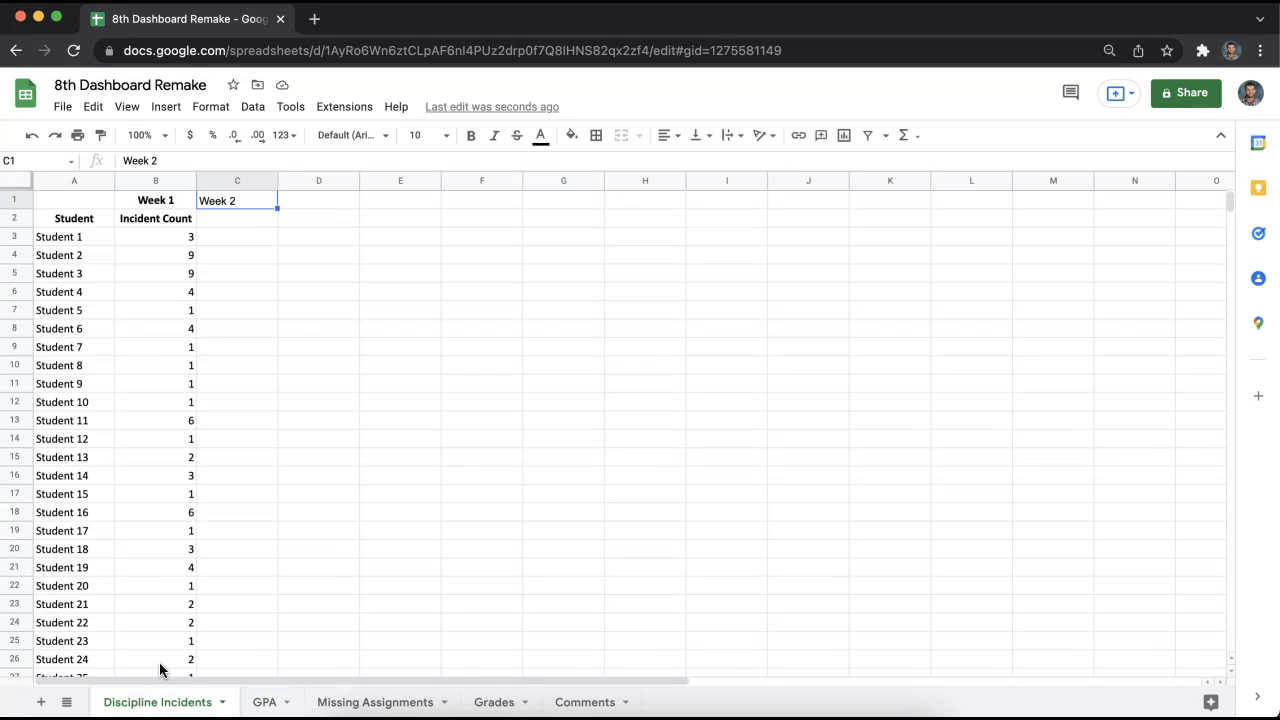
# - Clear the header in A2 of Discipline Incidents and copy the student list in A2:A32
pyautogui.moveTo(80, 218); pyautogui.dragTo(80, 237)
pyautogui.moveTo(70, 290); pyautogui.dragTo(65, 335)
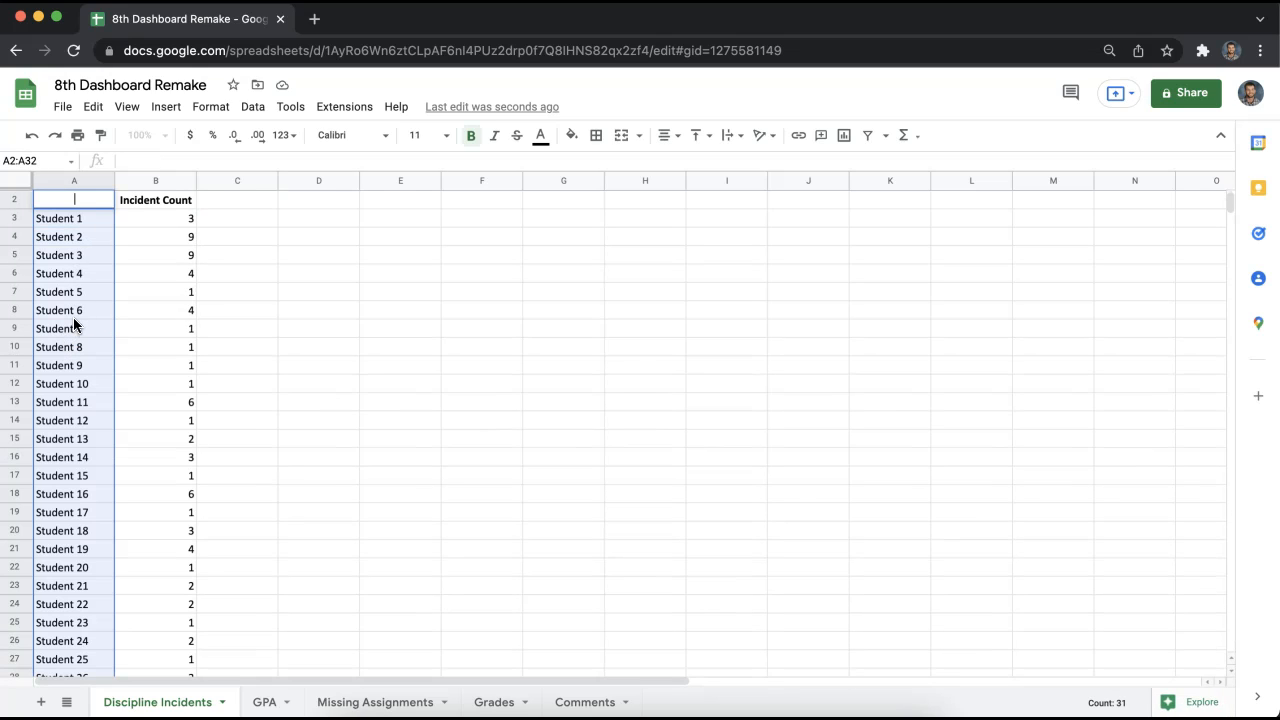
pyautogui.click(314, 311)
pyautogui.moveTo(78, 200); pyautogui.dragTo(75, 515)
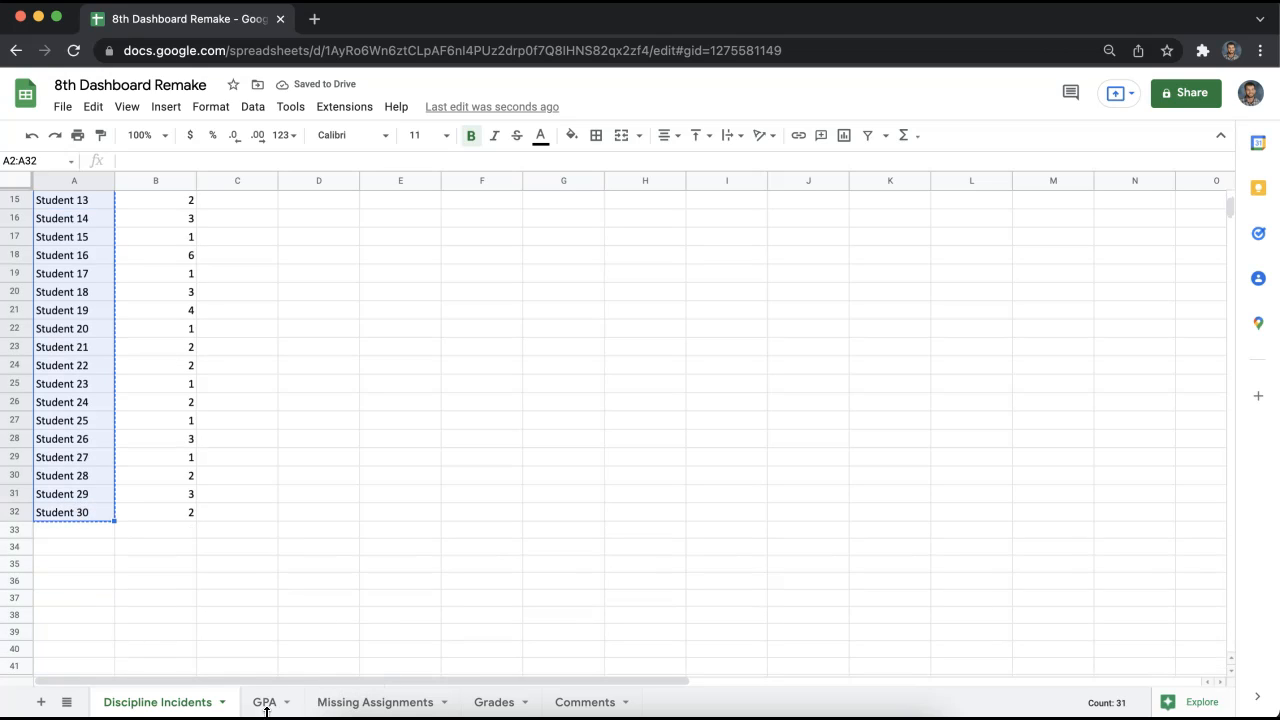
# - On the GPA sheet, enter Students in A1 and paste the copied student list starting at A2
pyautogui.click(265, 703)
pyautogui.doubleClick(80, 210)
pyautogui.write('Students')
pyautogui.press('Return')
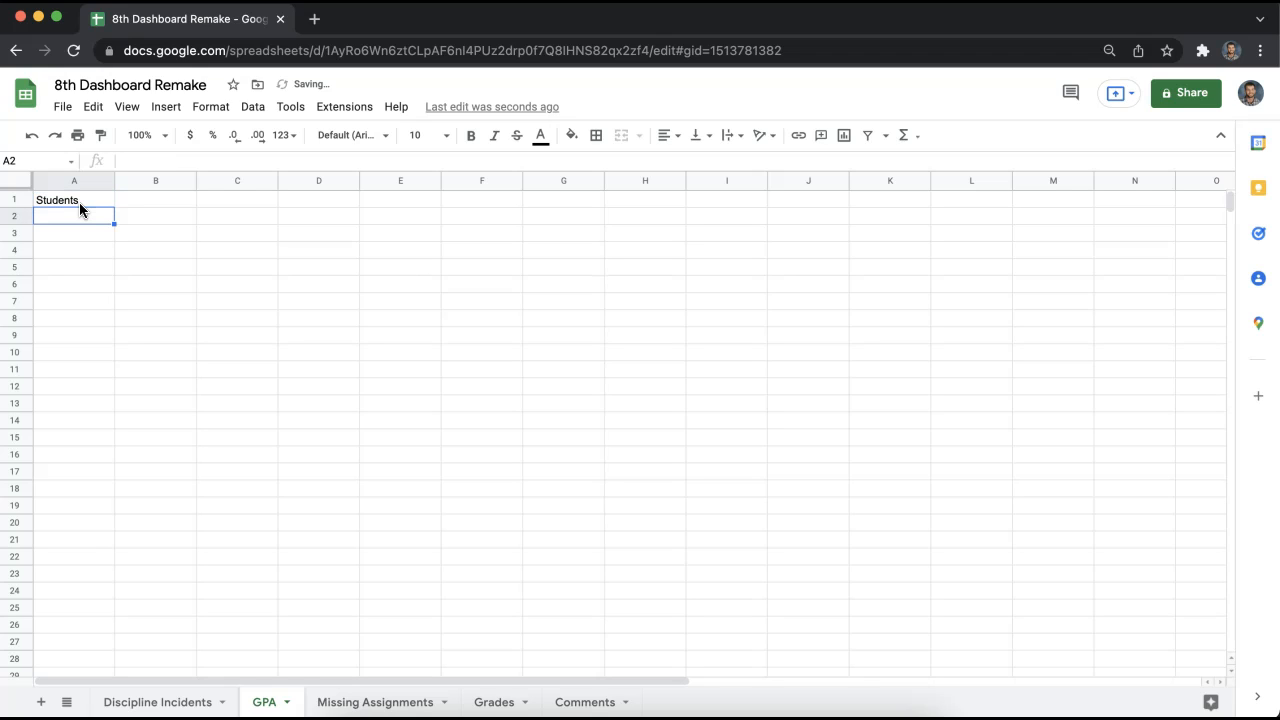
pyautogui.press('super+v')
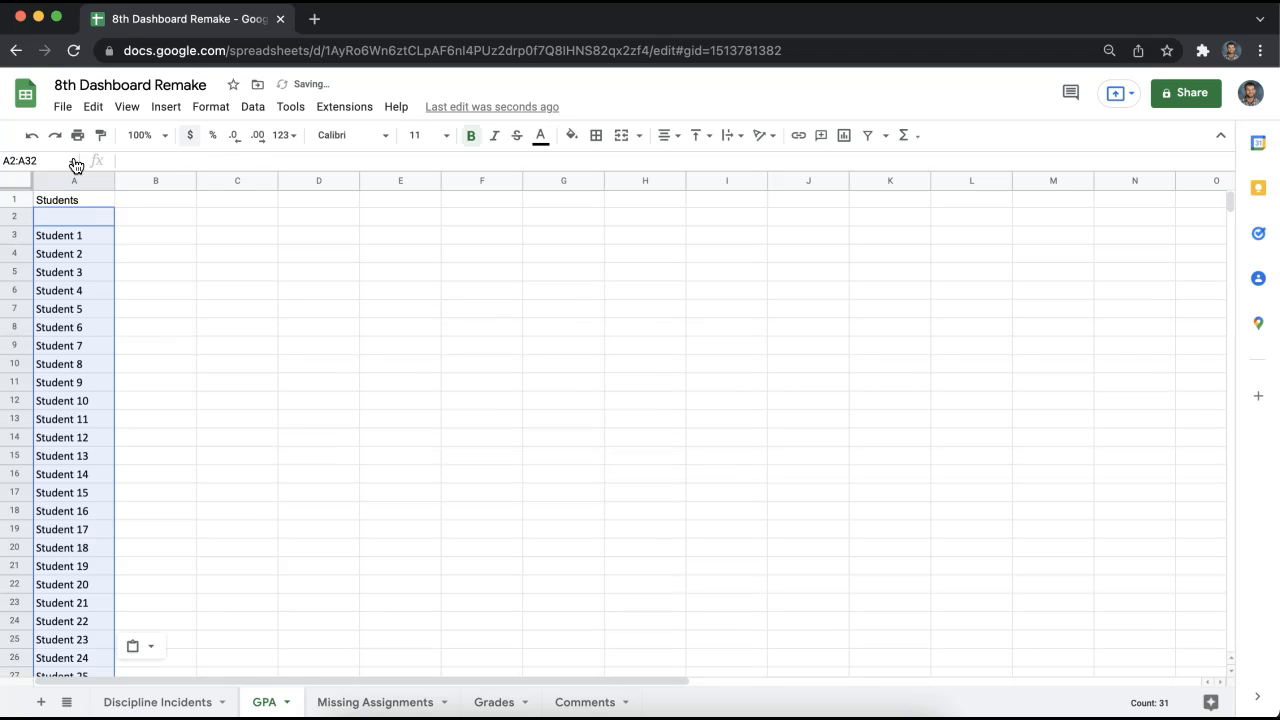
# - Move the Students header from A1 to A2 on the GPA sheet and copy the list in A2:A32
pyautogui.click(80, 214)
pyautogui.moveTo(80, 202); pyautogui.dragTo(92, 533)
pyautogui.click(91, 195)
# - Paste the student list with its Students header at A2 on the Missing Assignments, Grades and Comments sheets
pyautogui.click(346, 690)
pyautogui.click(68, 214)
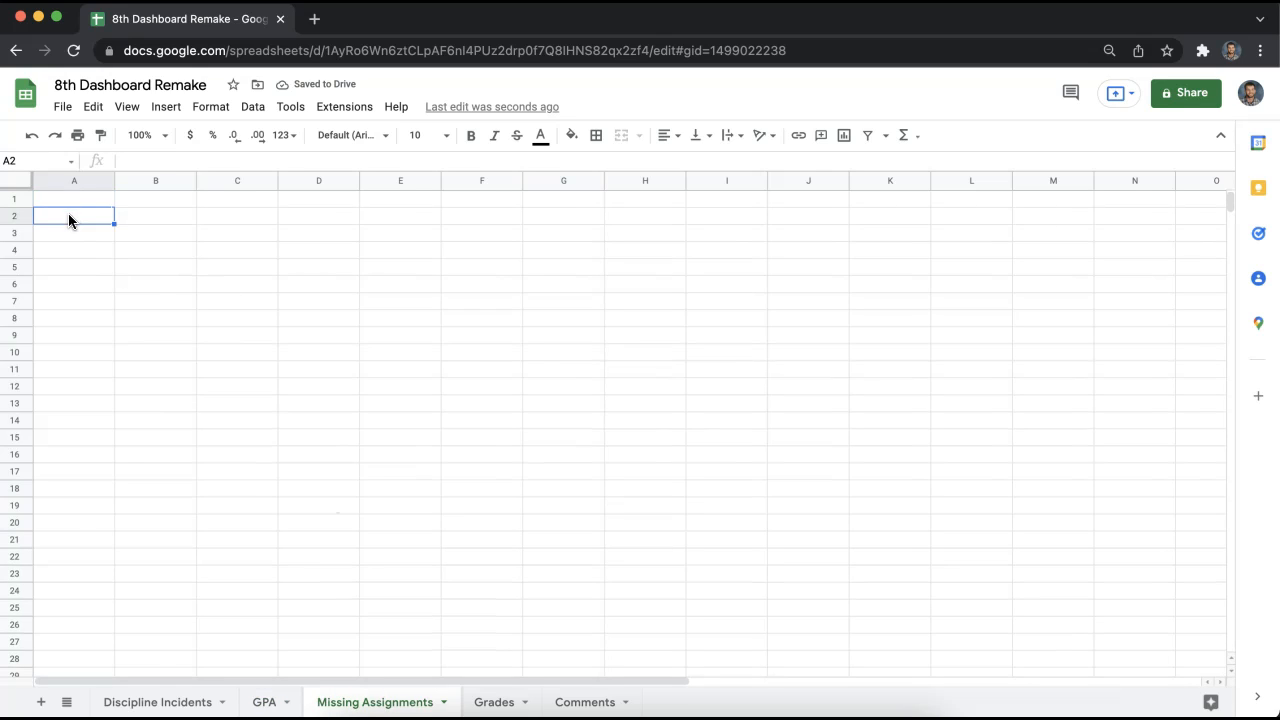
pyautogui.write('Students Student 1 Student 2 Student 3 Student 4 Student 5 Student 6 Student 7 Student 8 Student 9 Student 10 Student 11 Student 12 Student 13 Student 14 Student 15 Student 16 Student 17 Student 18 Student 19 Student 20 Student 21 Student 22 Student 23 Student 24 Student 25 Student 26 Student 27 Student 28 Student 29 Student 30')
pyautogui.click(474, 694)
pyautogui.click(77, 220)
pyautogui.write('Students Student 1 Student 2 Student 3 Student 4 Student 5 Student 6 Student 7 Student 8 Student 9 Student 10 Student 11 Student 12 Student 13 Student 14 Student 15 Student 16 Student 17 Student 18 Student 19 Student 20 Student 21 Student 22 Student 23 Student 24 Student 25 Student 26 Student 27 Student 28 Student 29 Student 30')
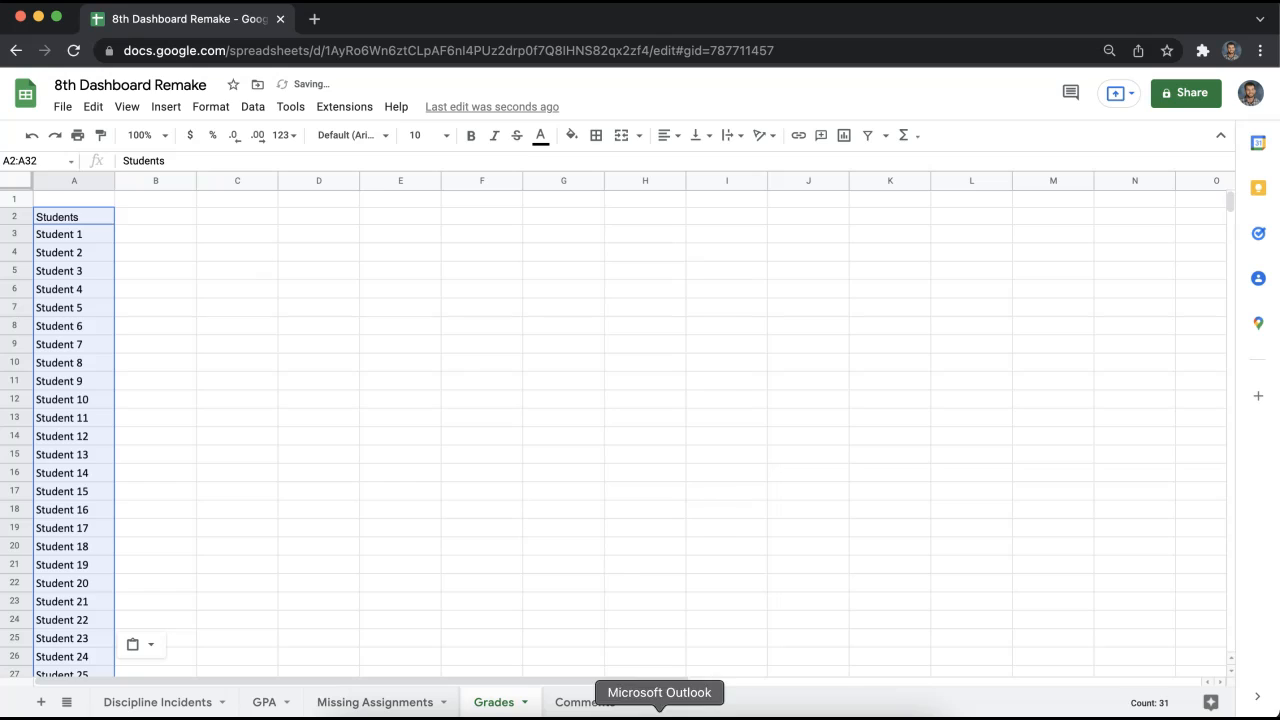
pyautogui.click(585, 702)
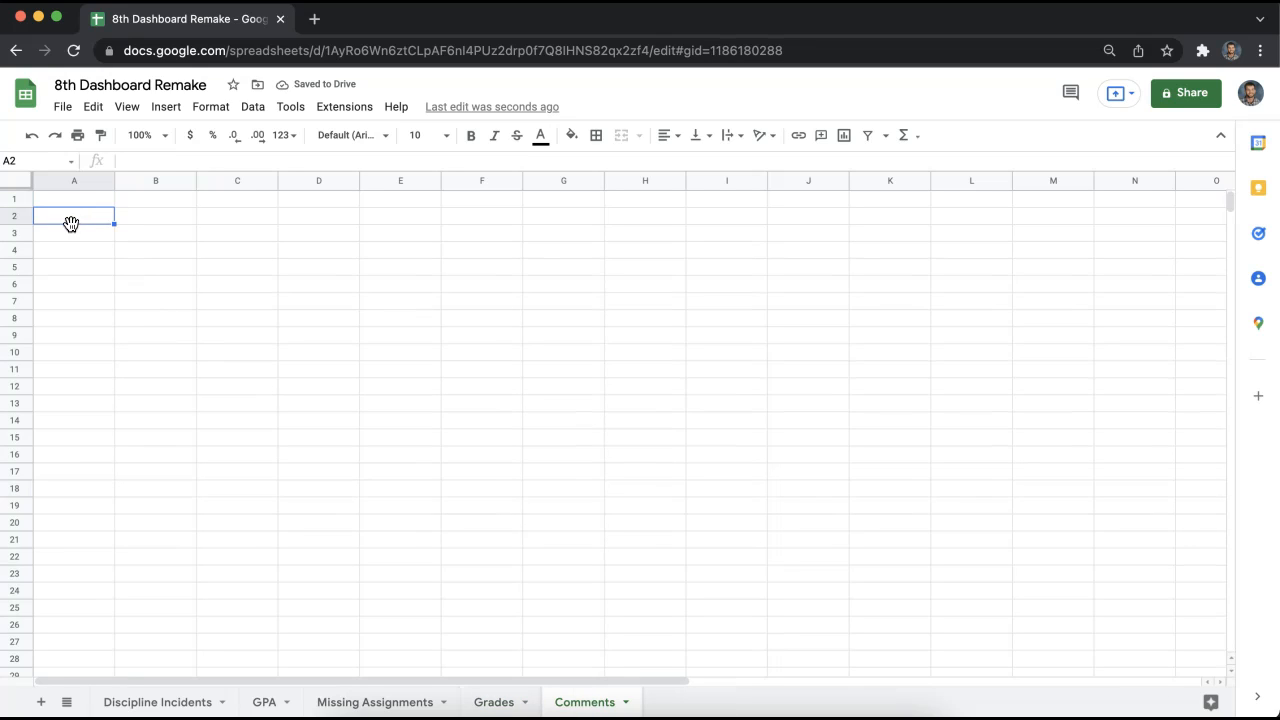
pyautogui.click(69, 222)
pyautogui.write('Students Student 1 Student 2 Student 3 Student 4 Student 5 Student 6 Student 7 Student 8 Student 9 Student 10 Student 11 Student 12 Student 13 Student 14 Student 15 Student 16 Student 17 Student 18 Student 19 Student 20 Student 21 Student 22 Student 23 Student 24 Student 25 Student 26 Student 27 Student 28 Student 29 Student 30')
pyautogui.click(400, 325)
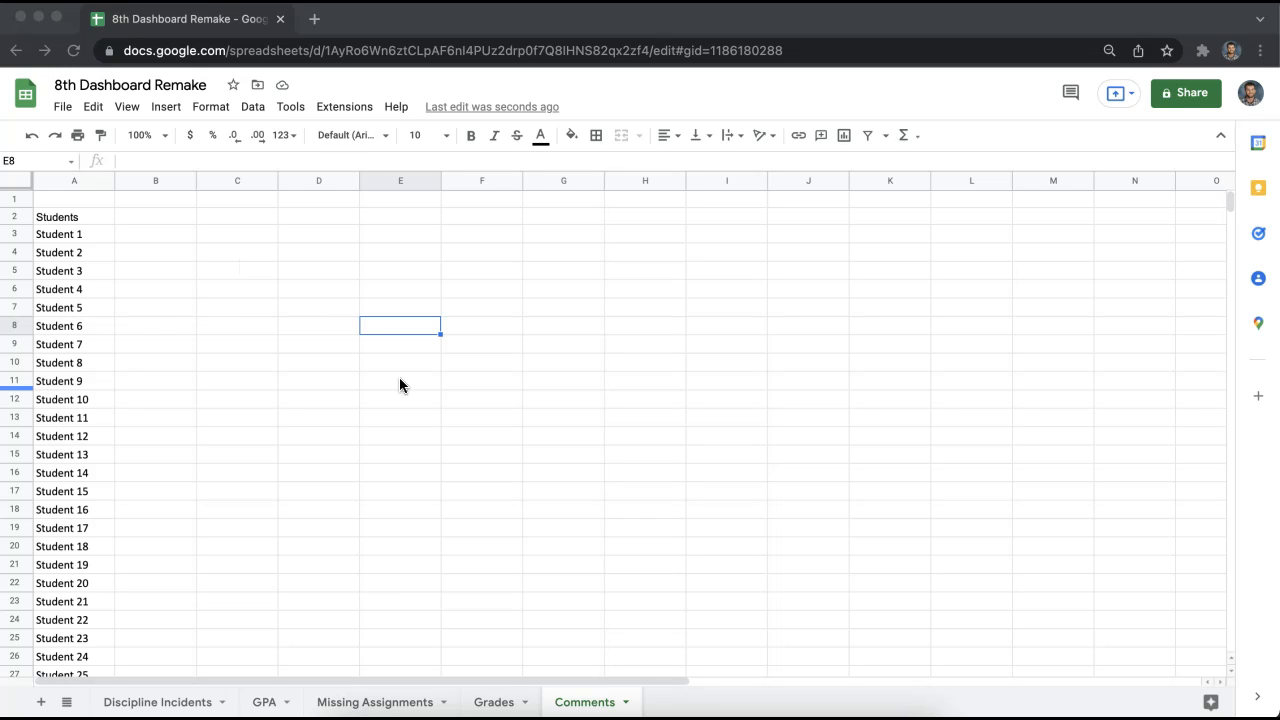
# - Paste the Week 1 to Week 9 missing assignment counts into the Missing Assignments sheet, starting at B2
pyautogui.click(366, 692)
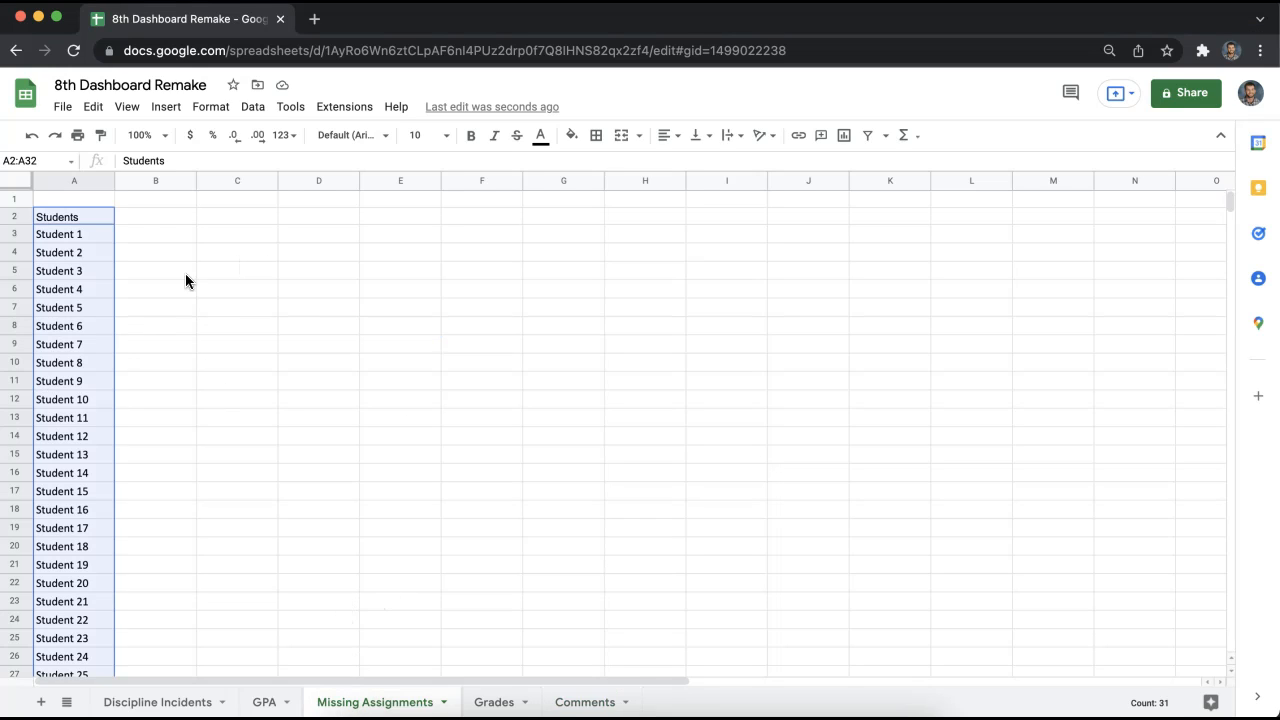
pyautogui.click(159, 220)
pyautogui.press('super+v')
pyautogui.click(645, 381)
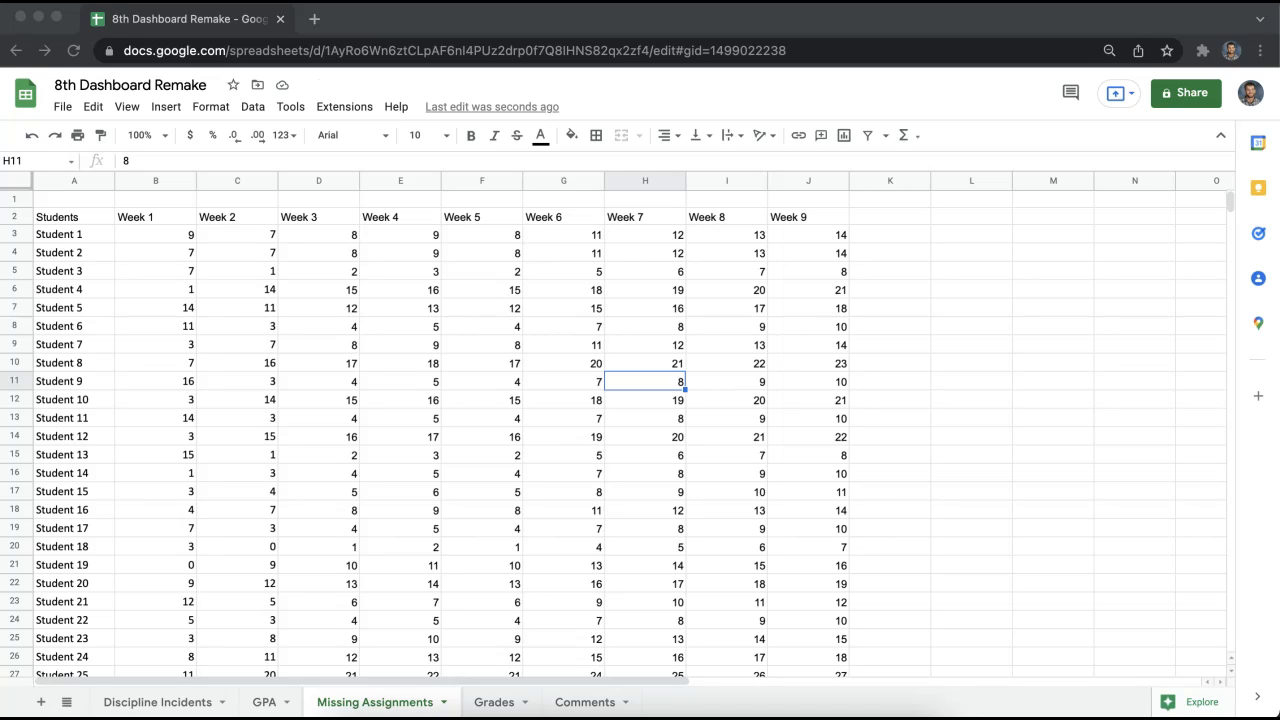
# - Paste the students' GPA values into column B of the GPA sheet, starting at B2
pyautogui.click(264, 702)
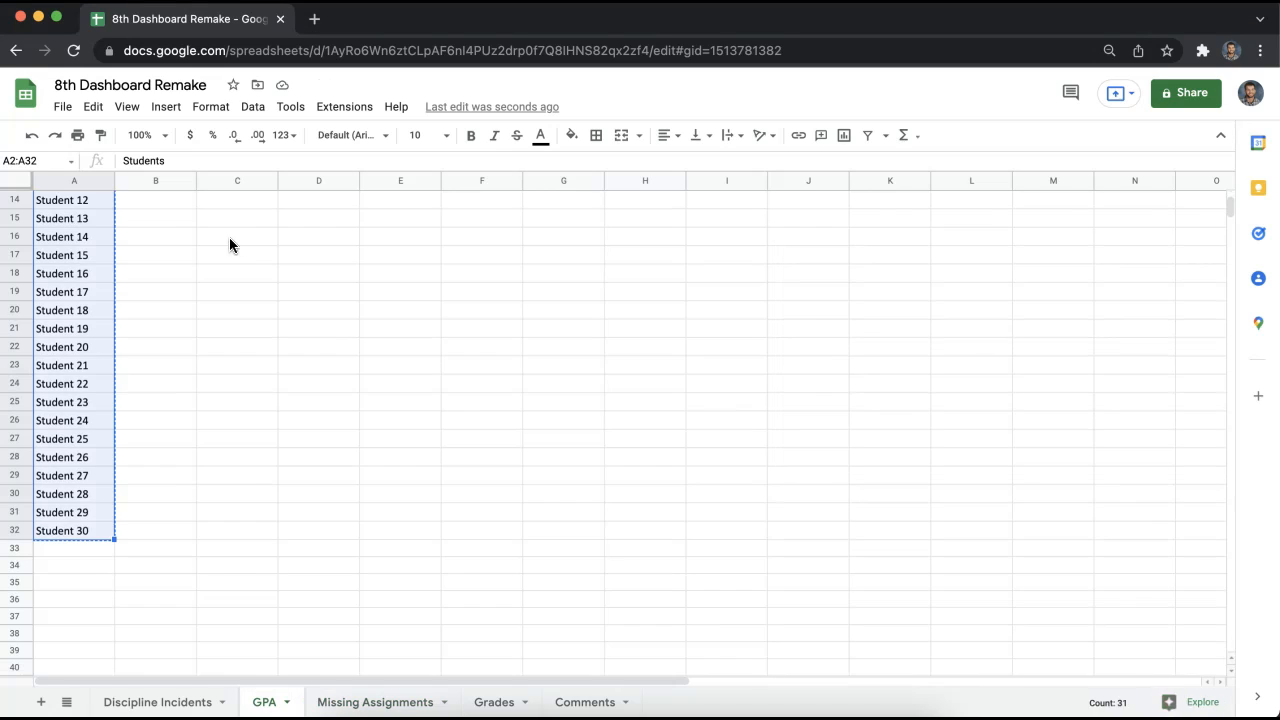
pyautogui.scroll(5, 170, 248)
pyautogui.click(160, 218)
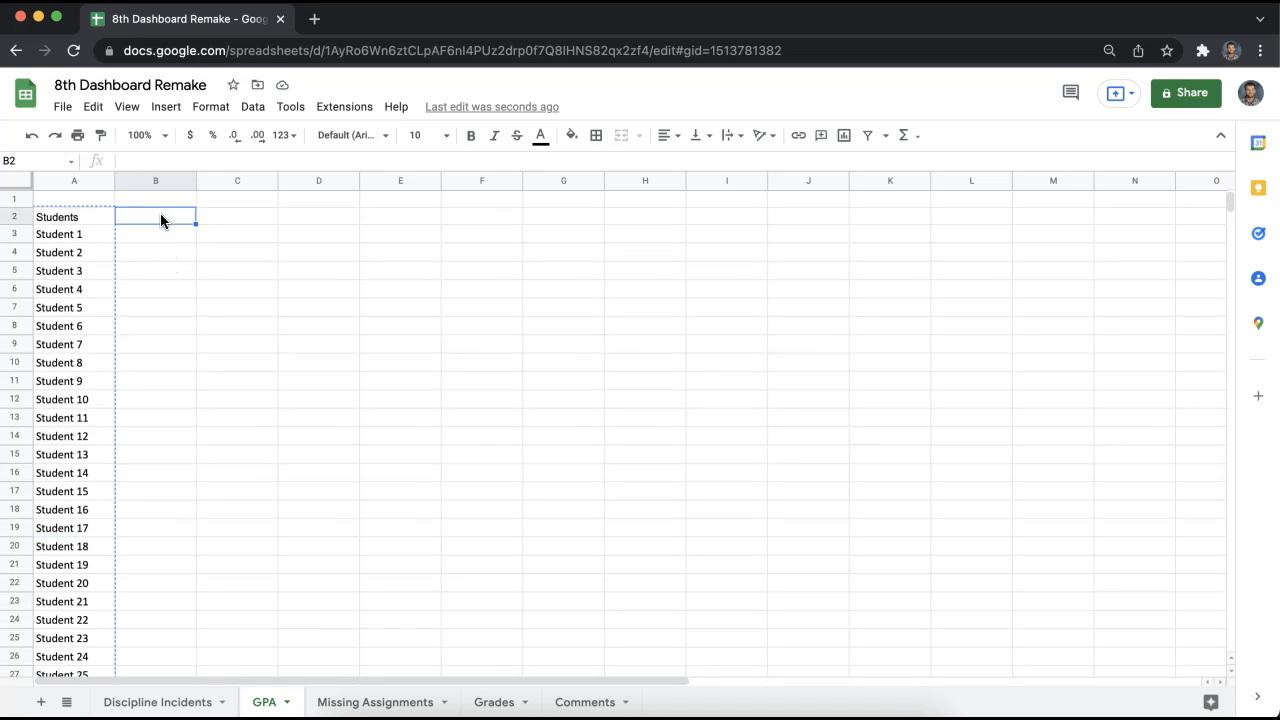
pyautogui.press('super+v')
pyautogui.click(400, 272)
# - Check the pasted GPA values in column B against the student rows
pyautogui.scroll(-2, 211, 299)
pyautogui.scroll(2, 211, 299)
pyautogui.moveTo(171, 217); pyautogui.dragTo(172, 550)
pyautogui.click(340, 545)
pyautogui.scroll(2, 312, 508)
pyautogui.click(186, 306)
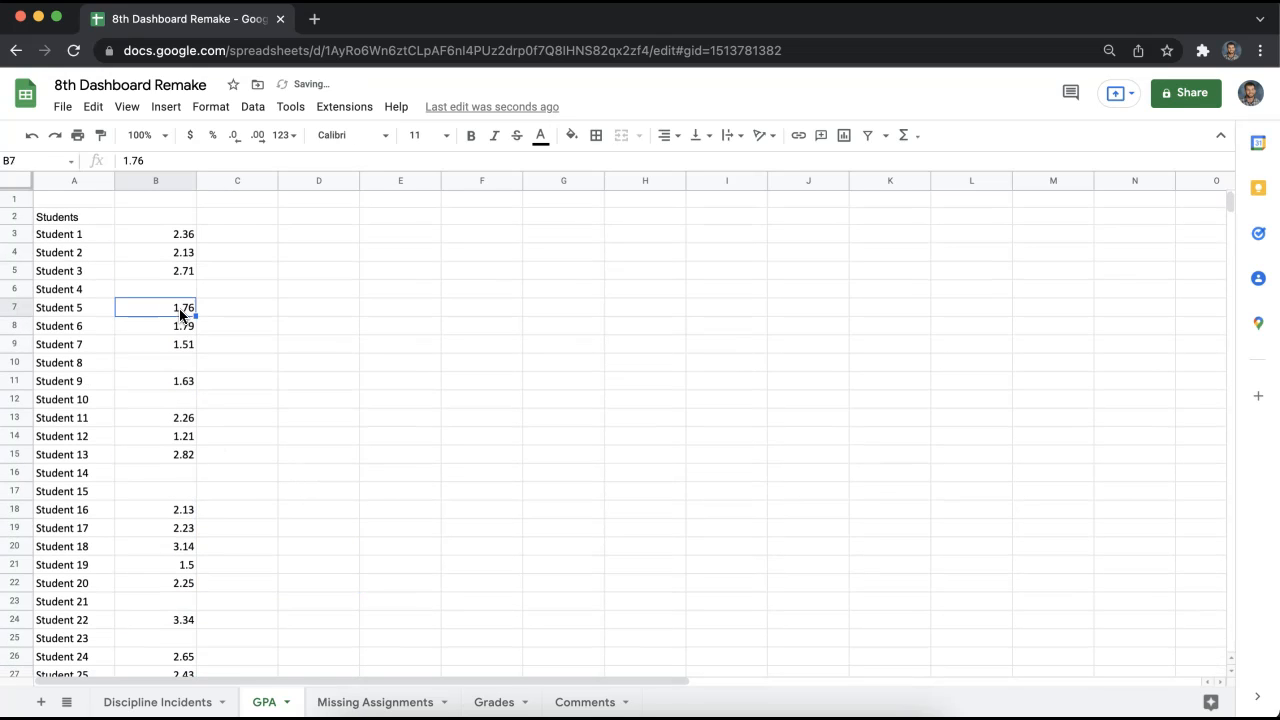
pyautogui.moveTo(179, 308); pyautogui.dragTo(175, 365)
pyautogui.click(318, 344)
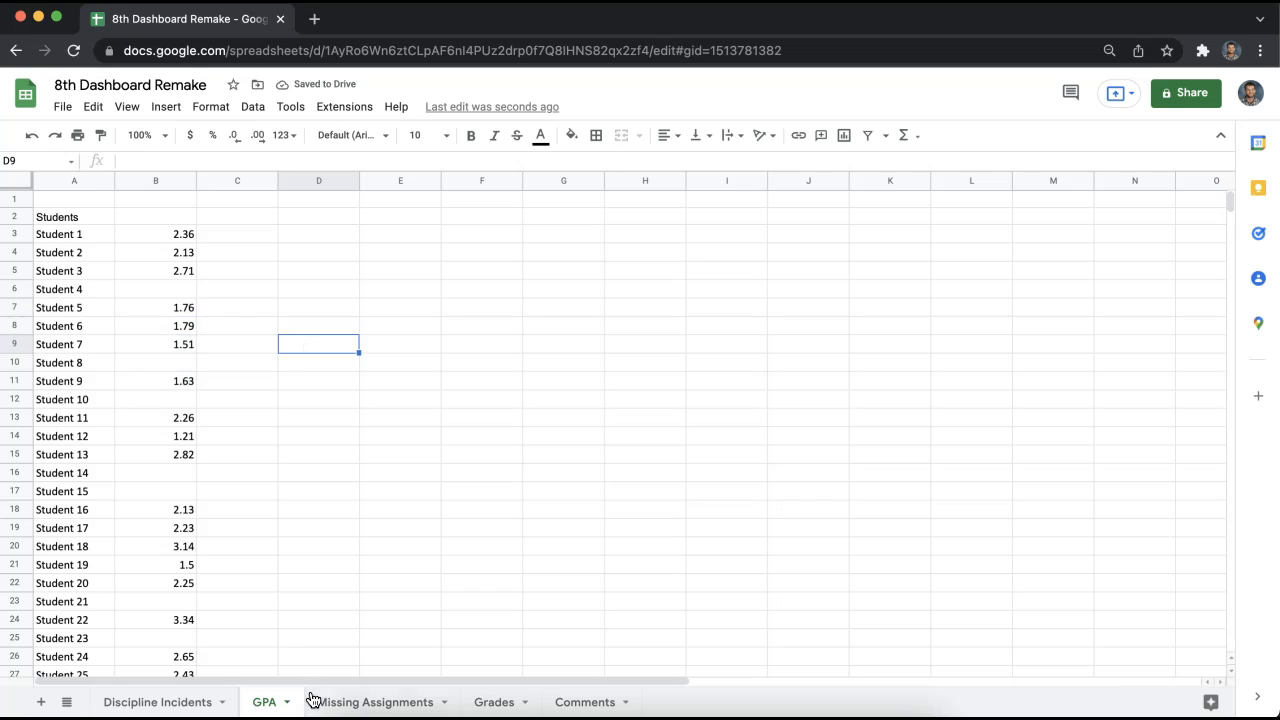
# - Paste the ELA, Math, WOG and Science letter grades into the Grades sheet, starting at B2
pyautogui.click(494, 702)
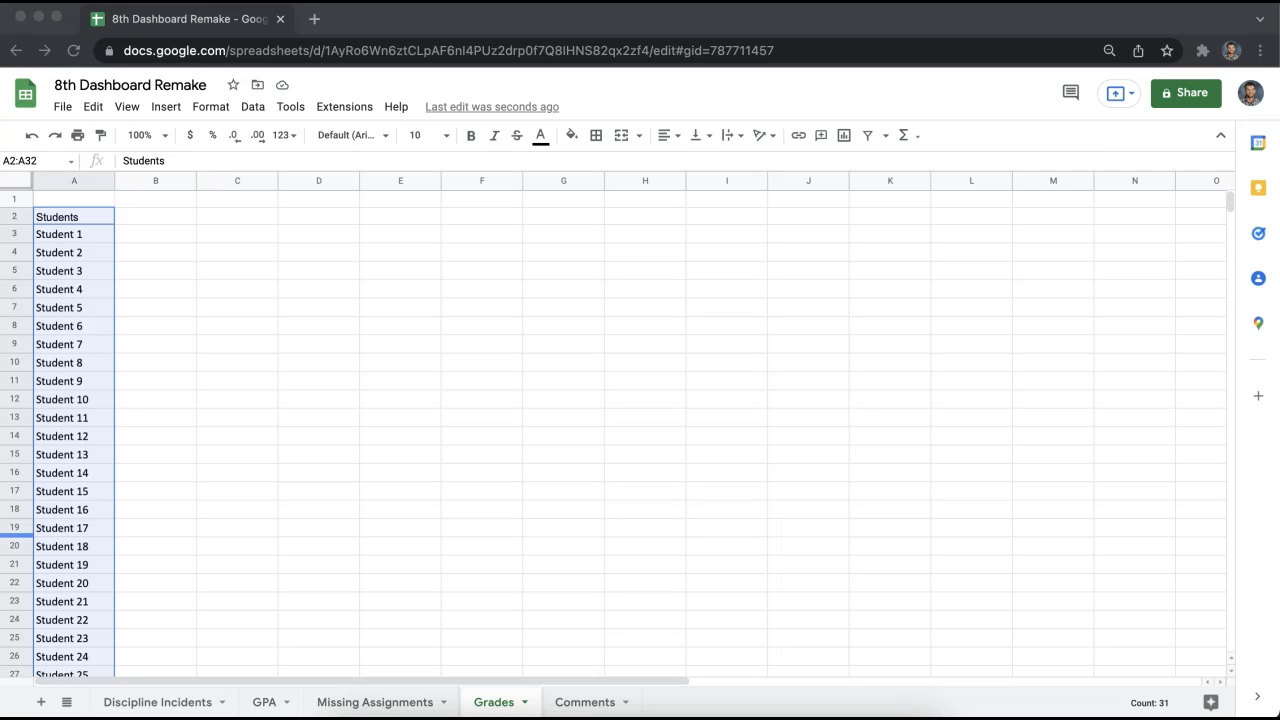
pyautogui.click(159, 216)
pyautogui.press('super+v')
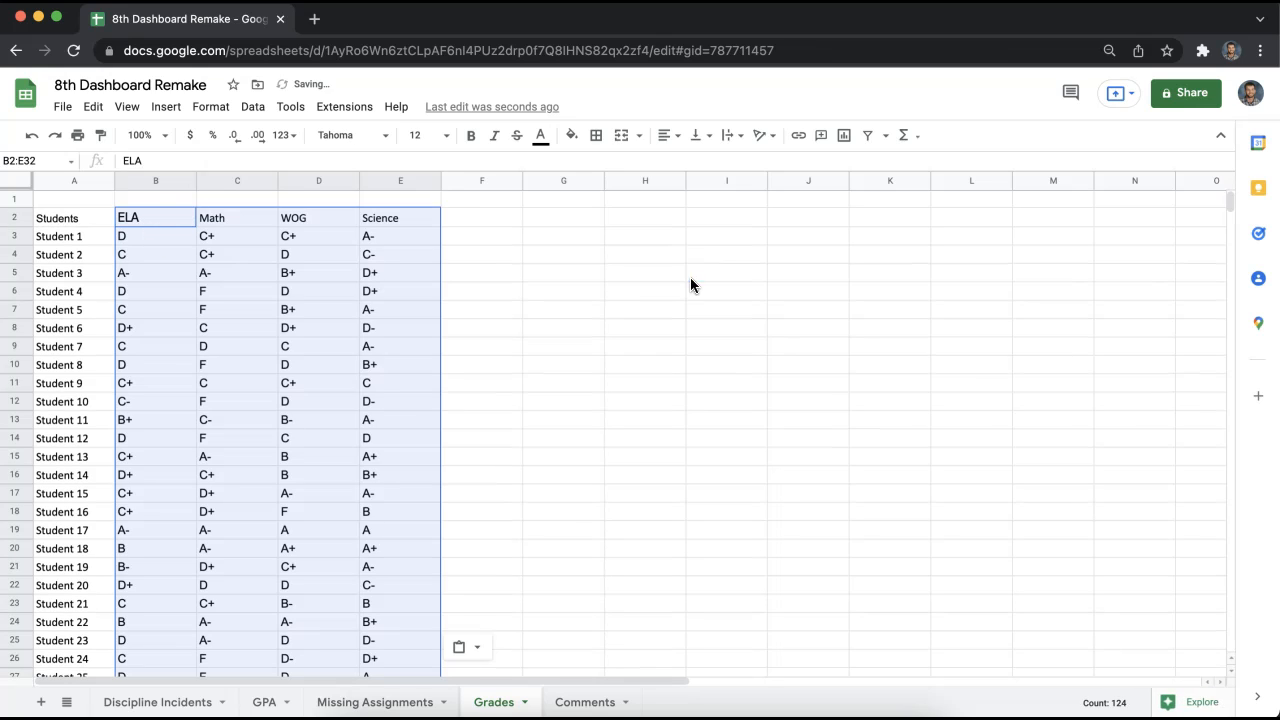
pyautogui.click(690, 277)
pyautogui.scroll(-1, 448, 446)
# - Paste the subject headers ELA, Math, Science, Social Studies and WOG into B2:F2 of the Comments sheet
pyautogui.click(585, 702)
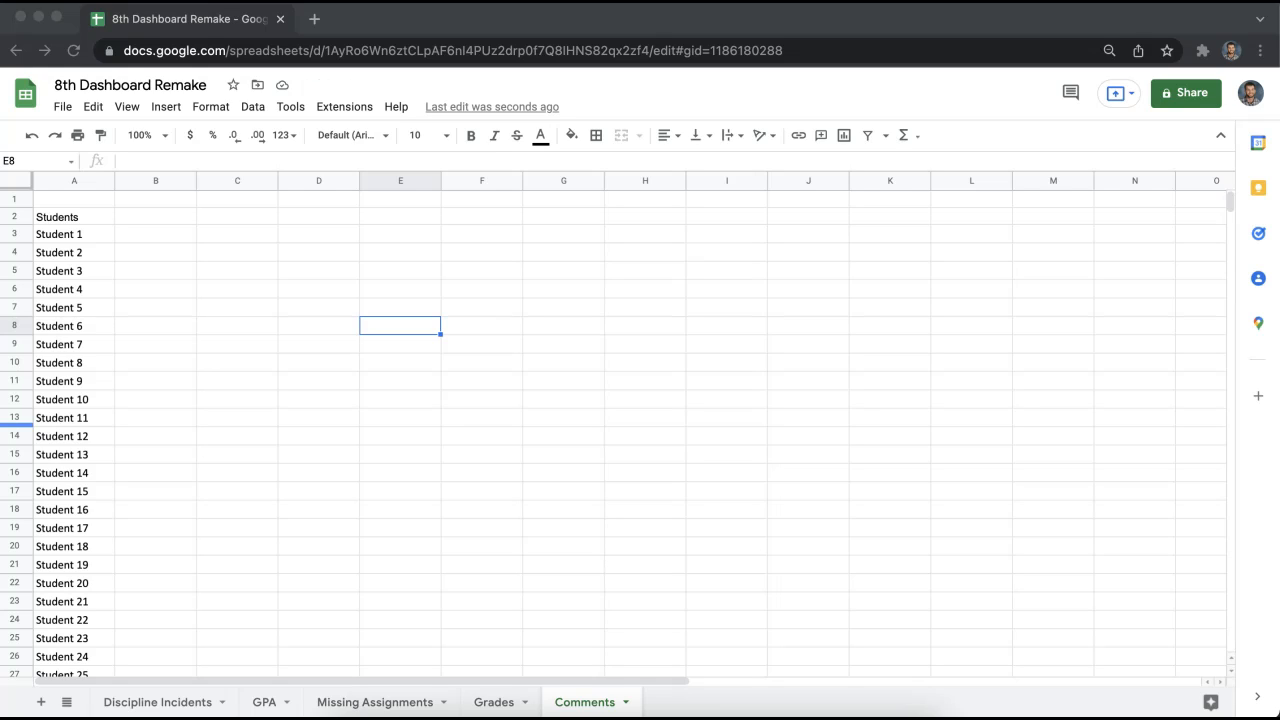
pyautogui.click(159, 218)
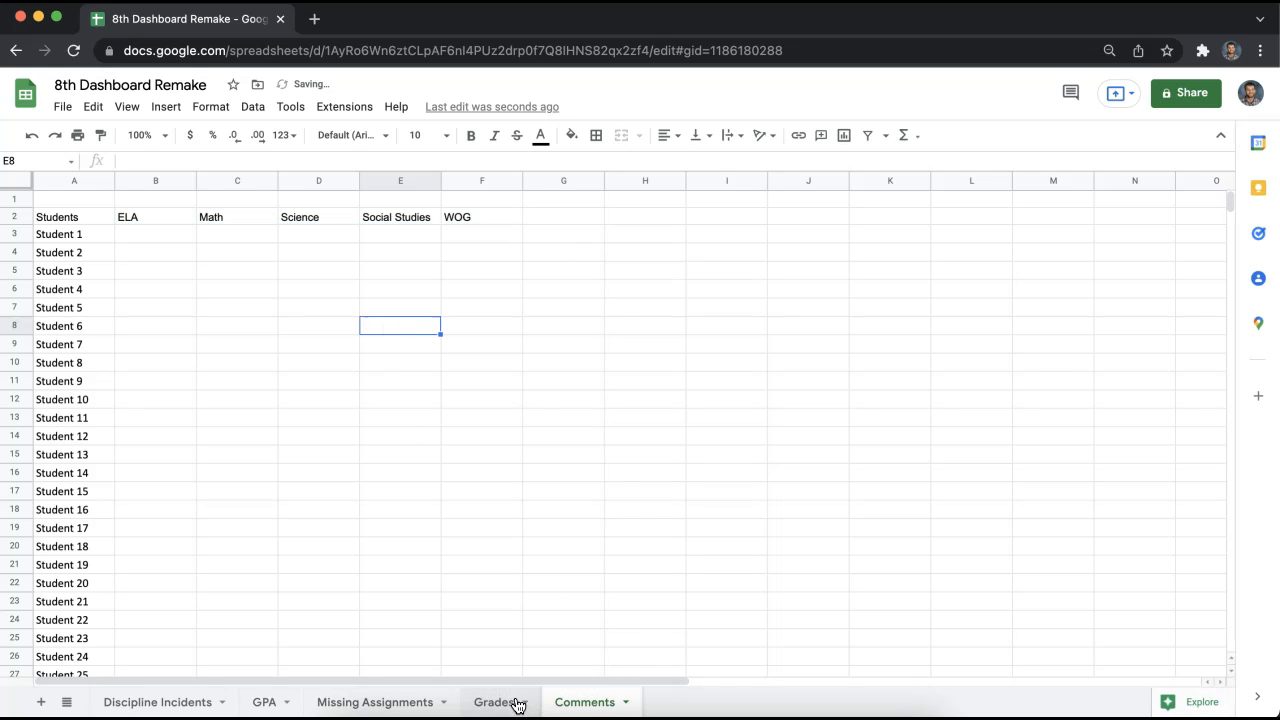
pyautogui.click(162, 237)
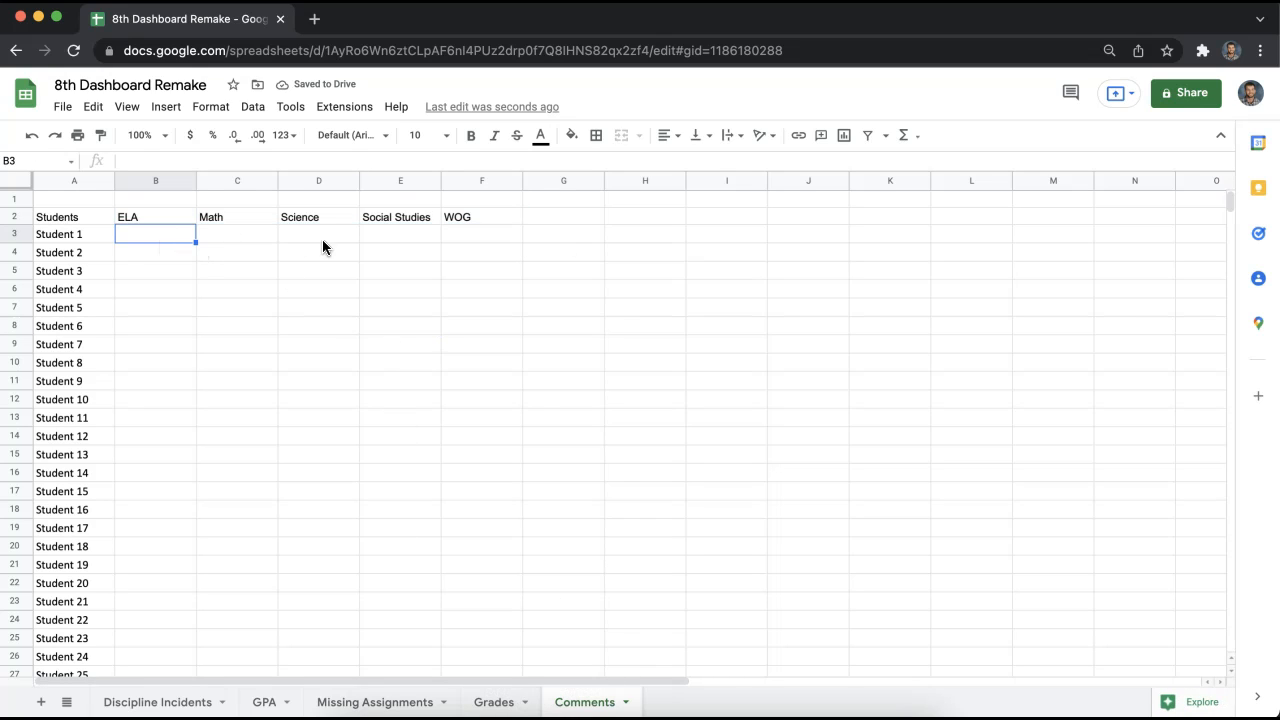
# - Paste the Week 7 to Week 9 columns into Discipline Incidents at C1 and move the block down to start at C2
pyautogui.click(505, 715)
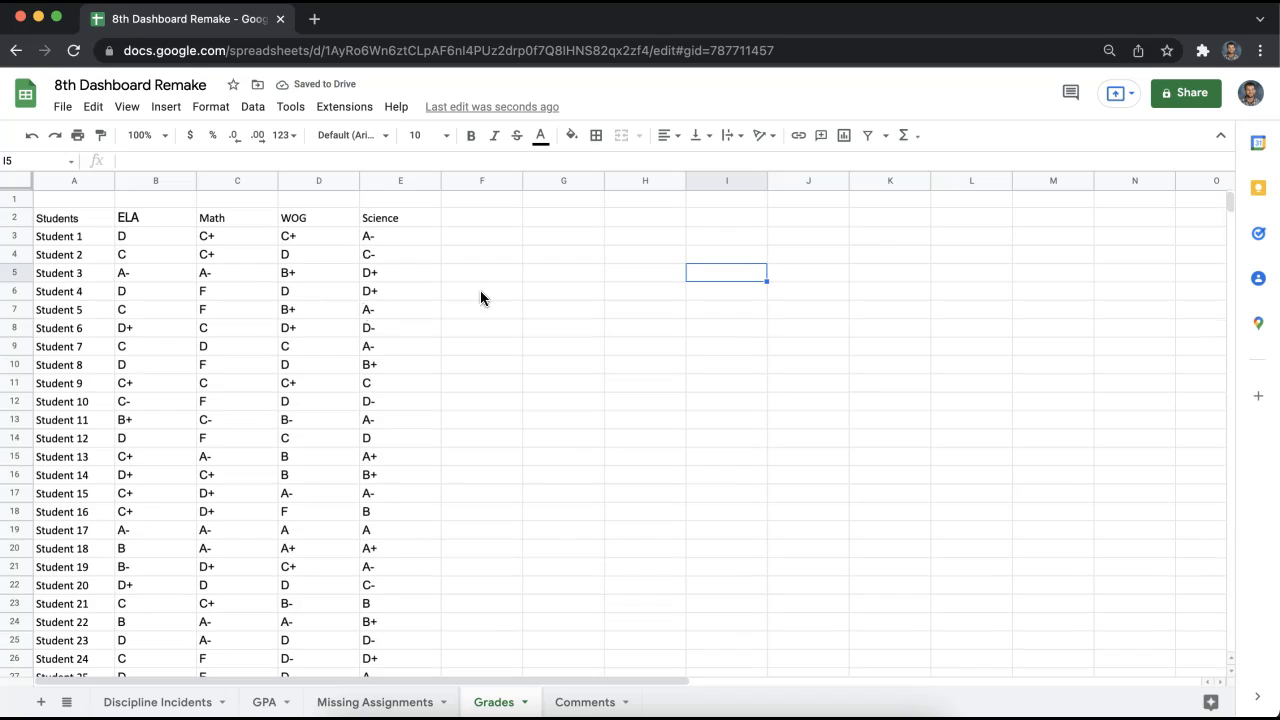
pyautogui.click(350, 702)
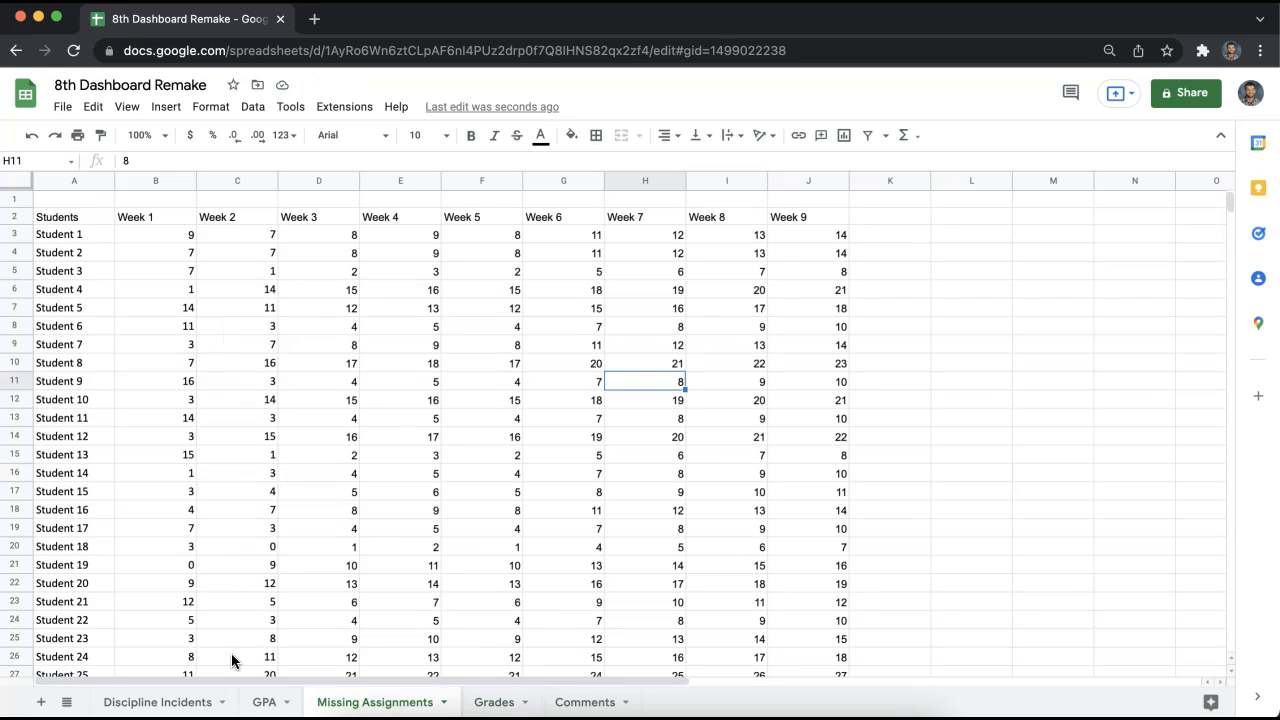
pyautogui.click(268, 706)
pyautogui.click(185, 703)
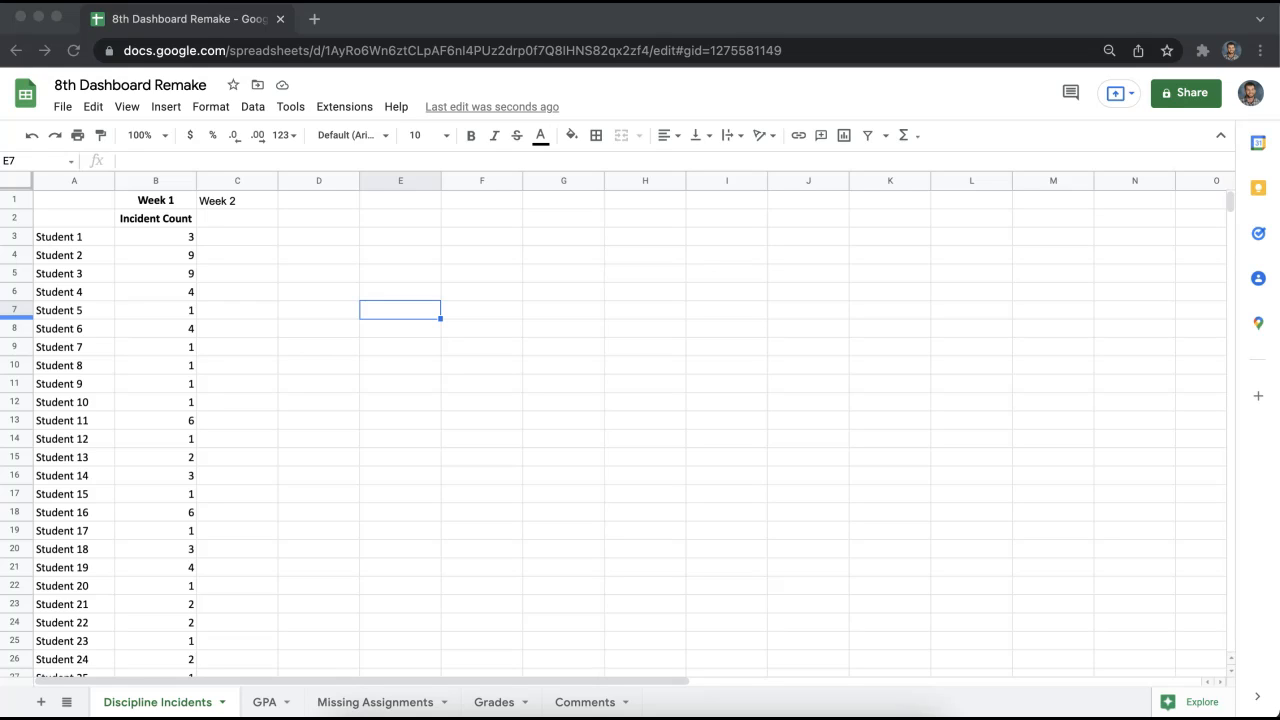
pyautogui.click(244, 203)
pyautogui.press('super+v')
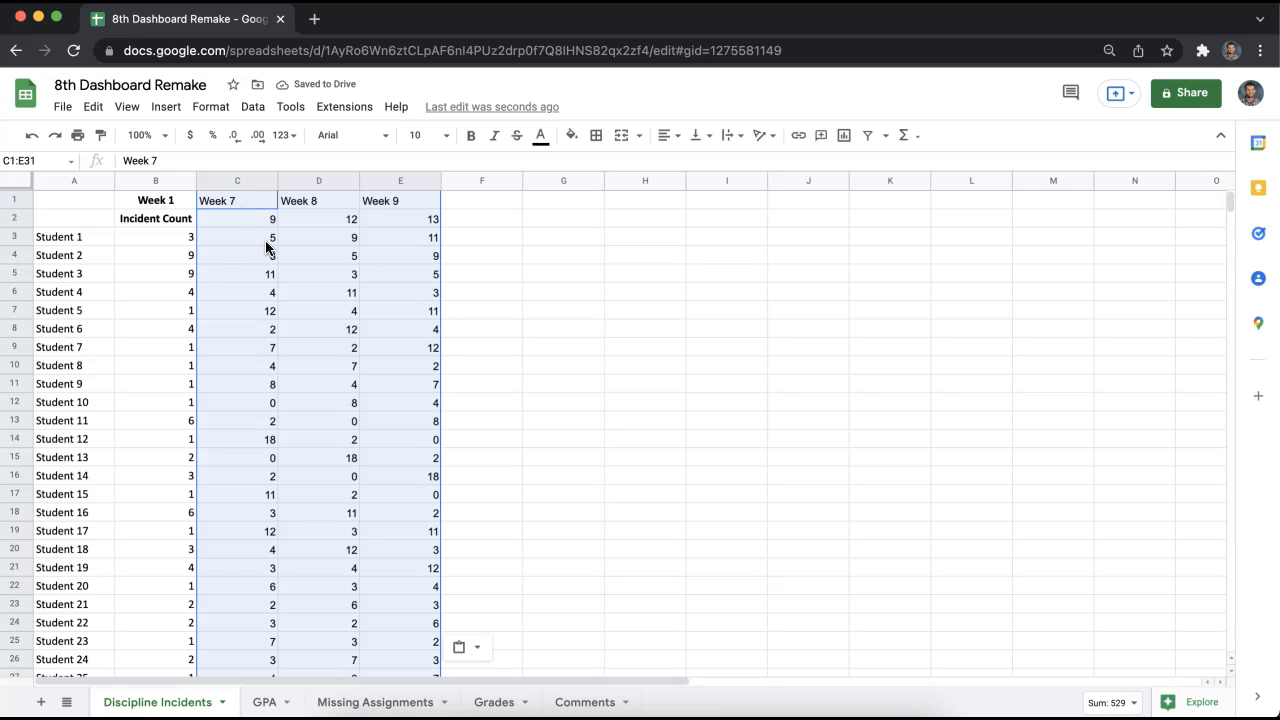
pyautogui.moveTo(243, 191); pyautogui.dragTo(251, 219)
pyautogui.click(493, 242)
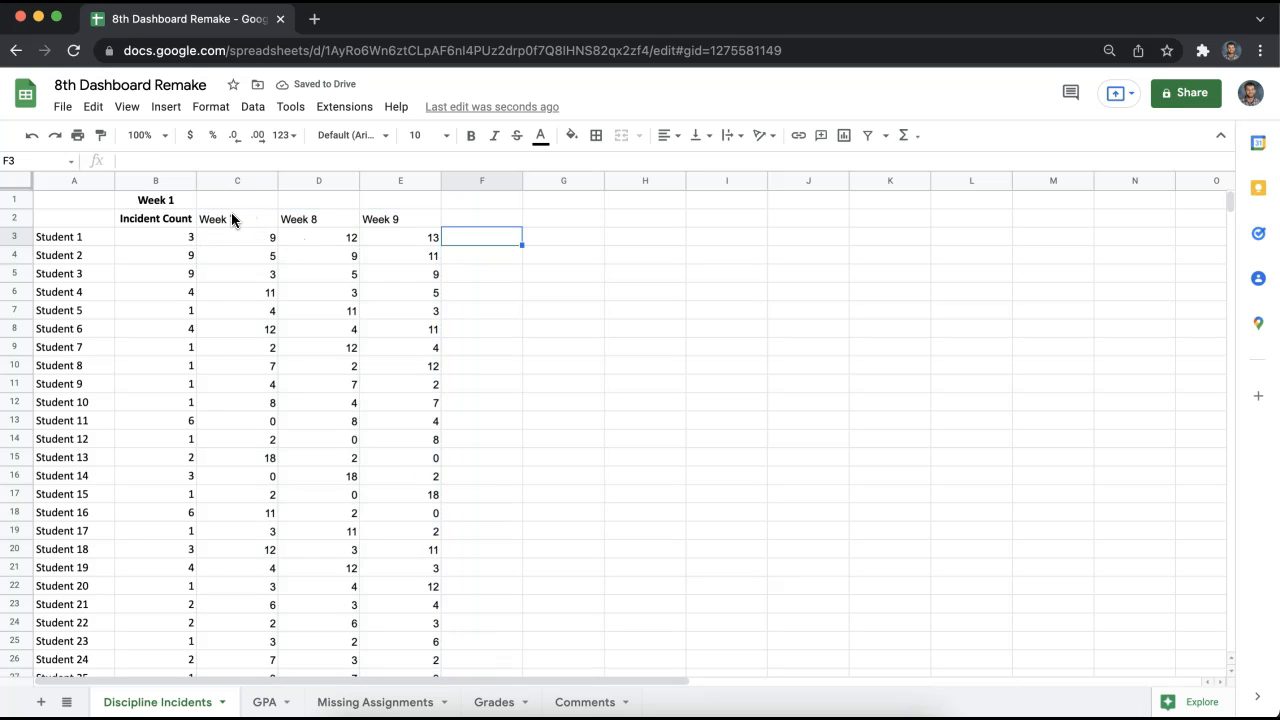
# - Rename the headers in C2, D2 and E2 of Discipline Incidents as Week 2, Week 3 and Week 4
pyautogui.doubleClick(237, 219)
pyautogui.press('BackSpace')
pyautogui.write('2')
pyautogui.doubleClick(303, 219)
pyautogui.press('BackSpace')
pyautogui.write('3')
pyautogui.click(397, 212)
pyautogui.doubleClick(397, 213)
pyautogui.press('BackSpace')
pyautogui.write('4')
pyautogui.click(552, 285)
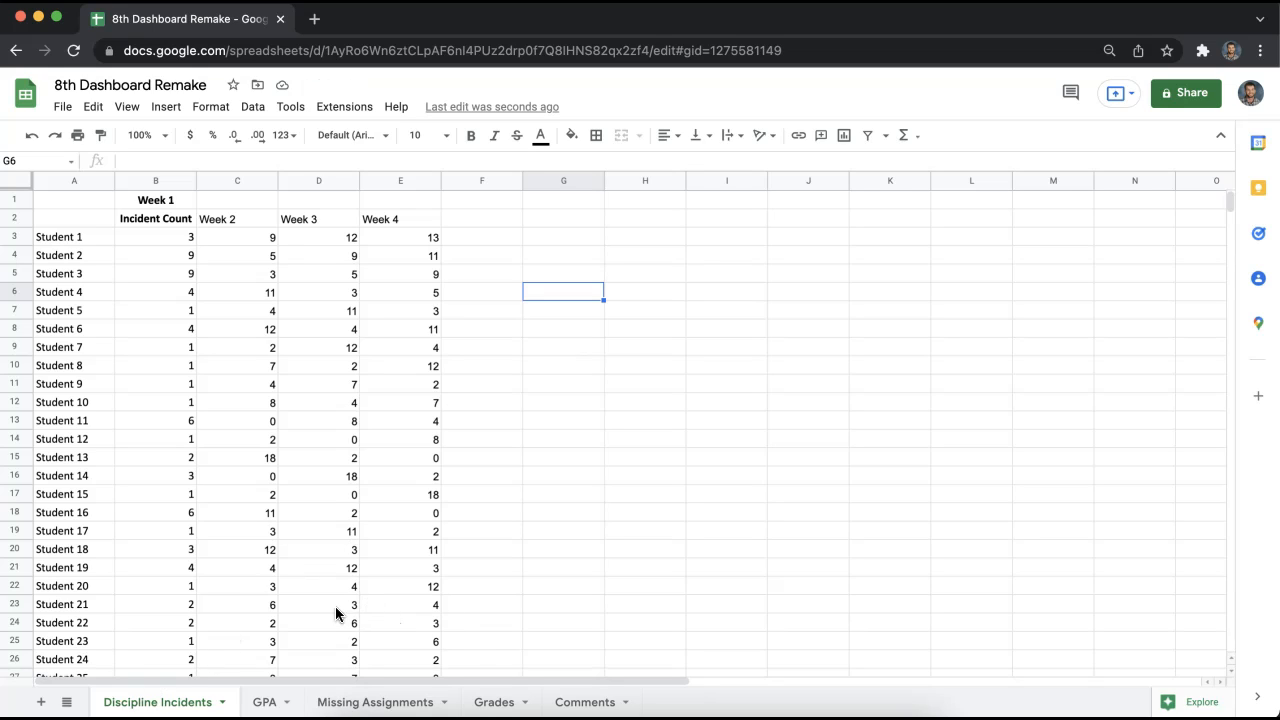
# - Review the data on the GPA, Missing Assignments, Grades and Comments sheets
pyautogui.click(268, 702)
pyautogui.click(365, 702)
pyautogui.click(508, 704)
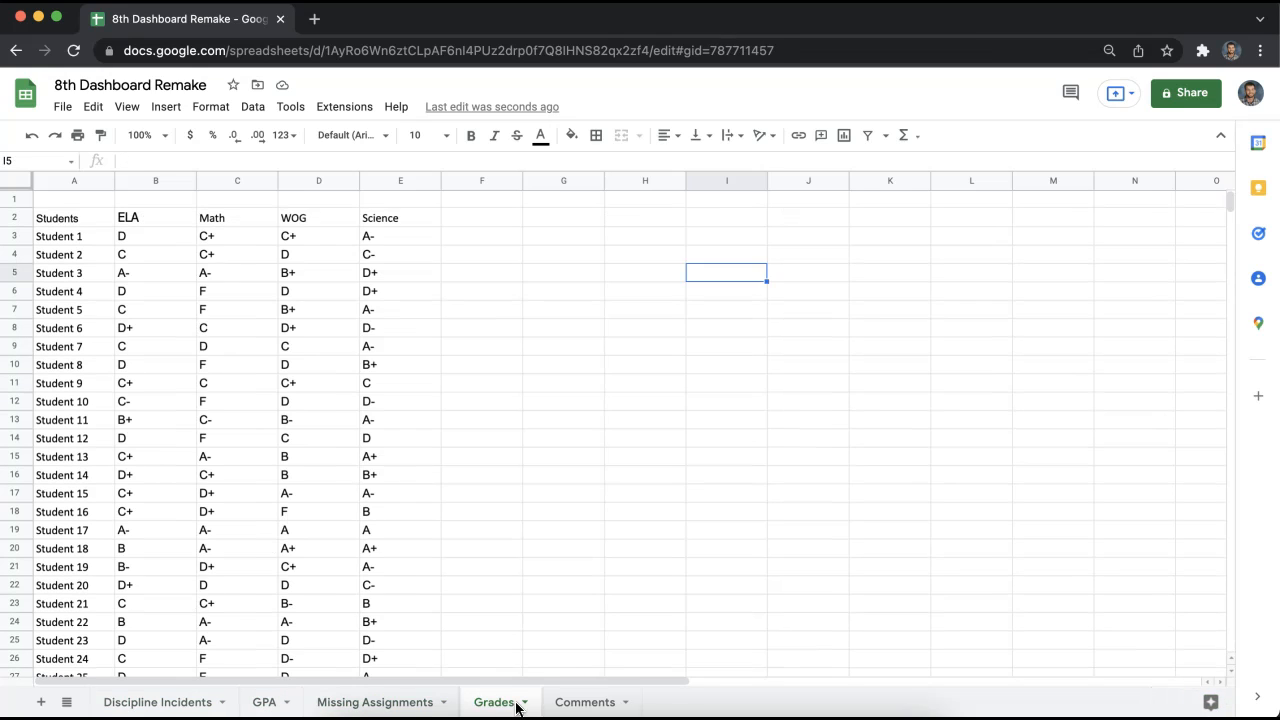
pyautogui.click(585, 702)
pyautogui.click(264, 702)
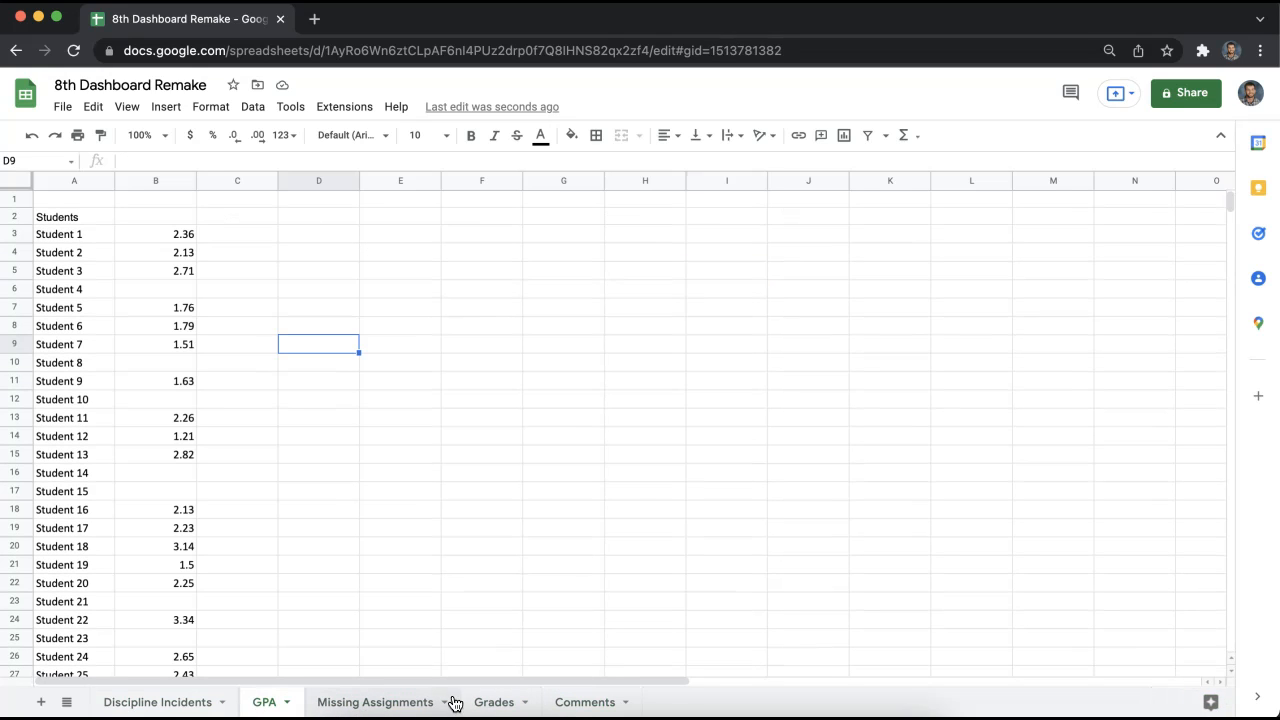
pyautogui.click(490, 702)
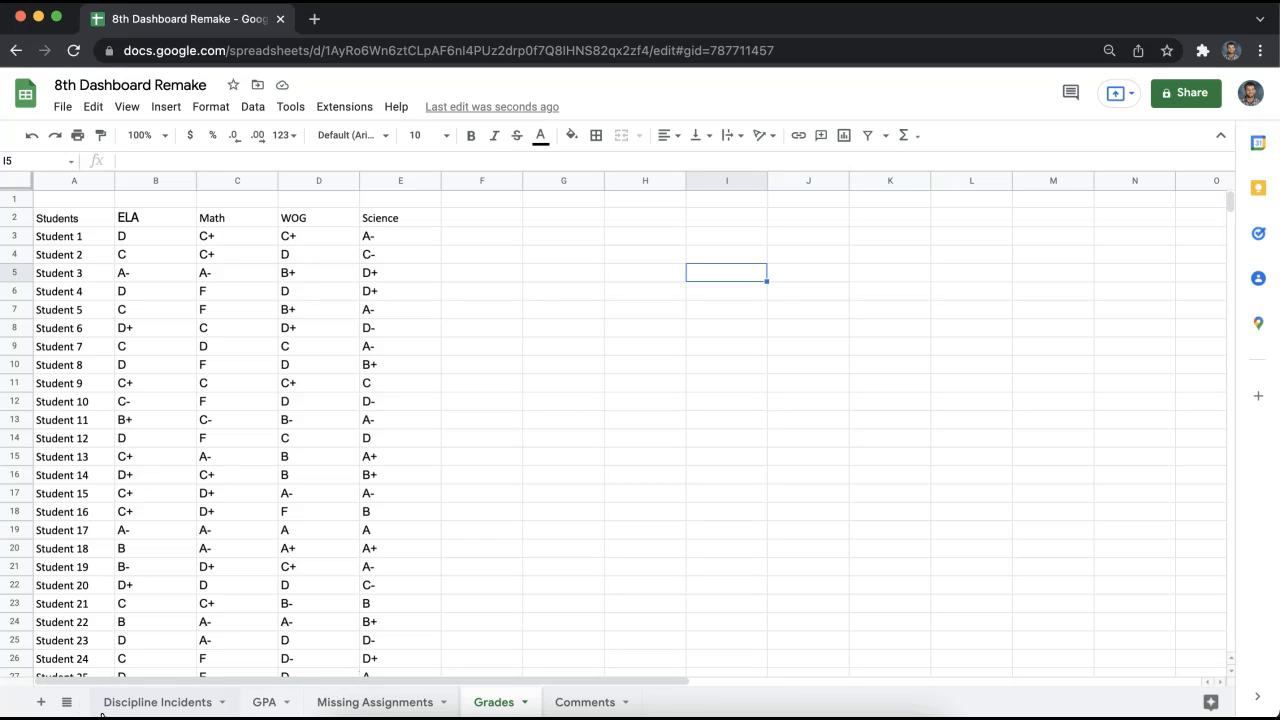
# - Compare the student names in column A of the Discipline Incidents and GPA sheets
pyautogui.click(162, 701)
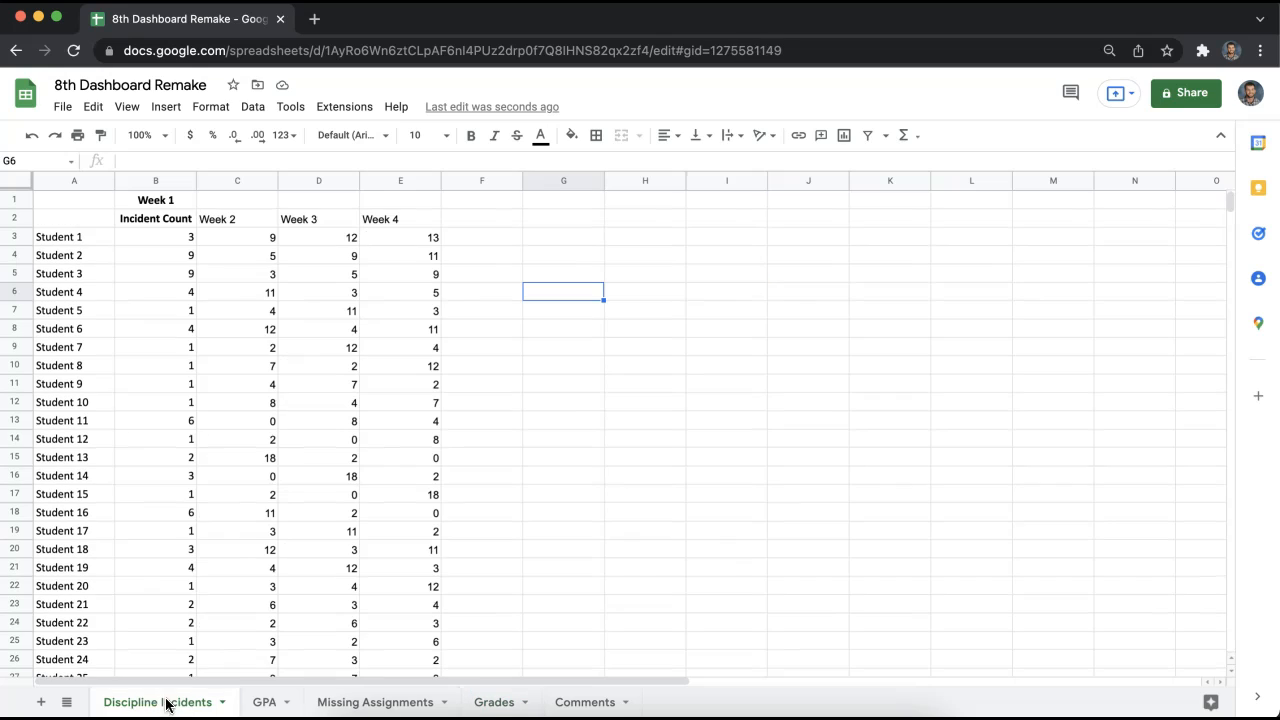
pyautogui.keyDown('shift'); pyautogui.click(80, 514); pyautogui.keyUp('shift')
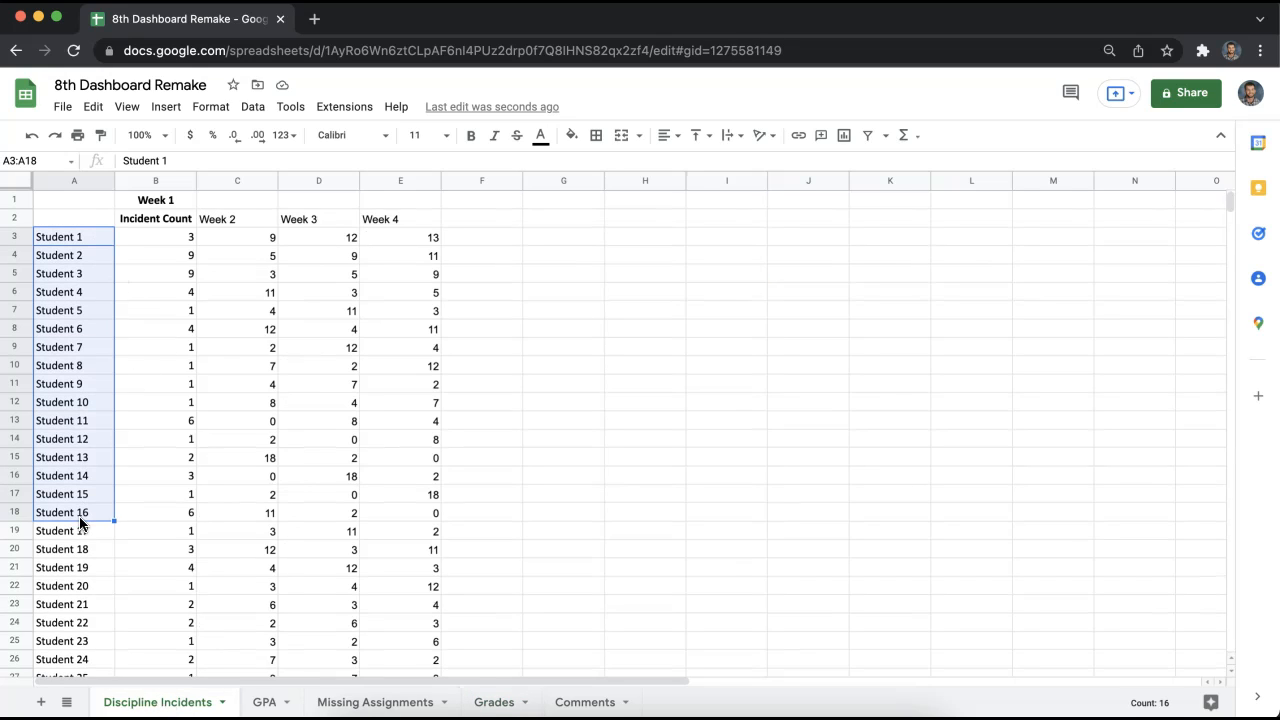
pyautogui.click(80, 512)
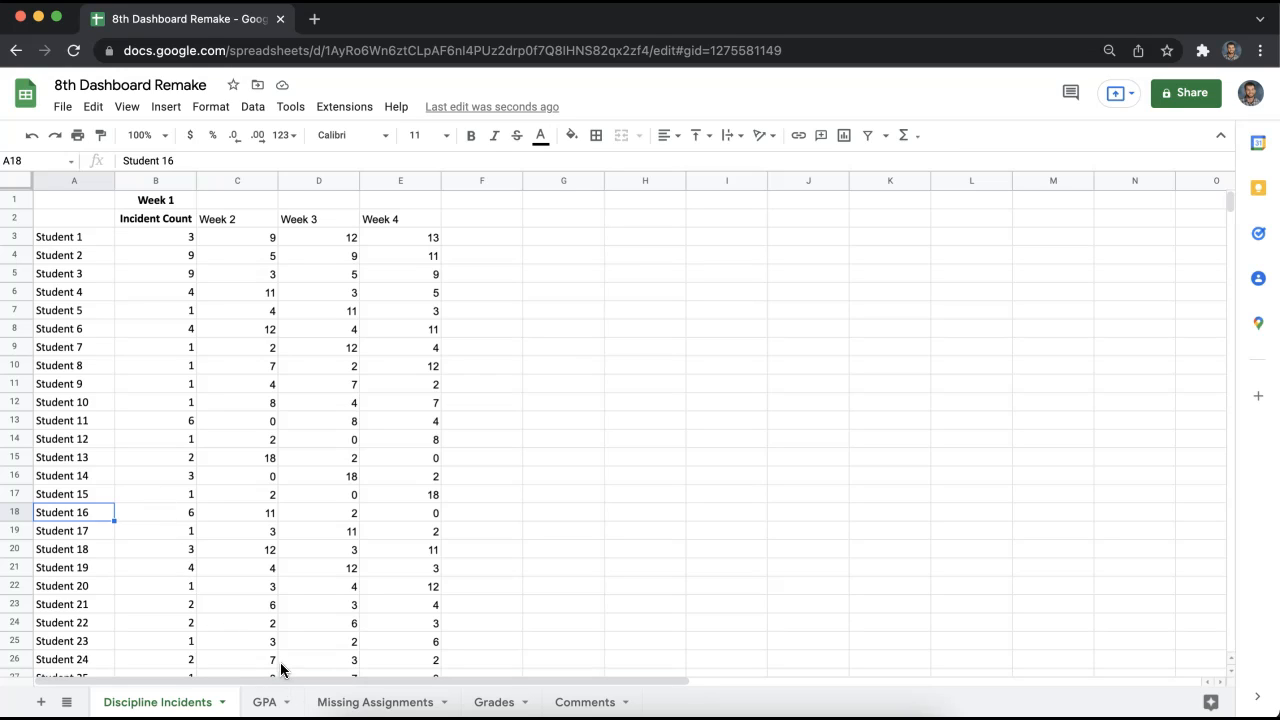
pyautogui.click(82, 240)
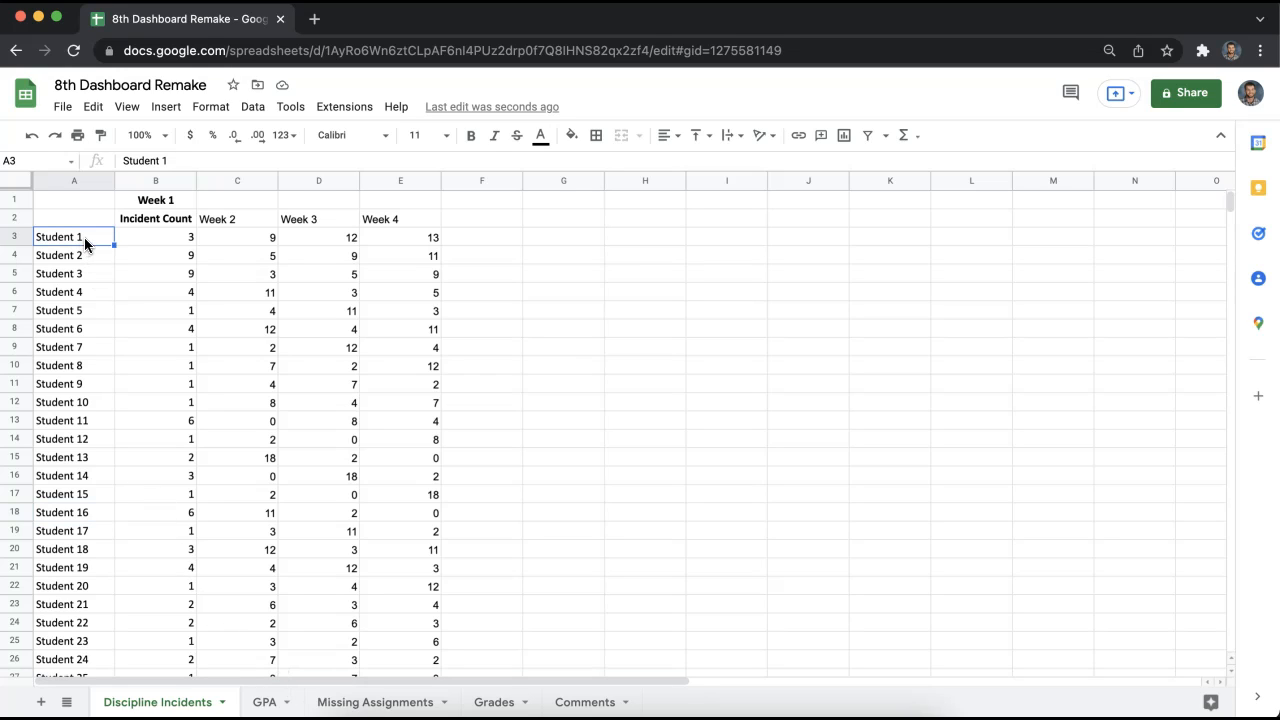
pyautogui.click(264, 702)
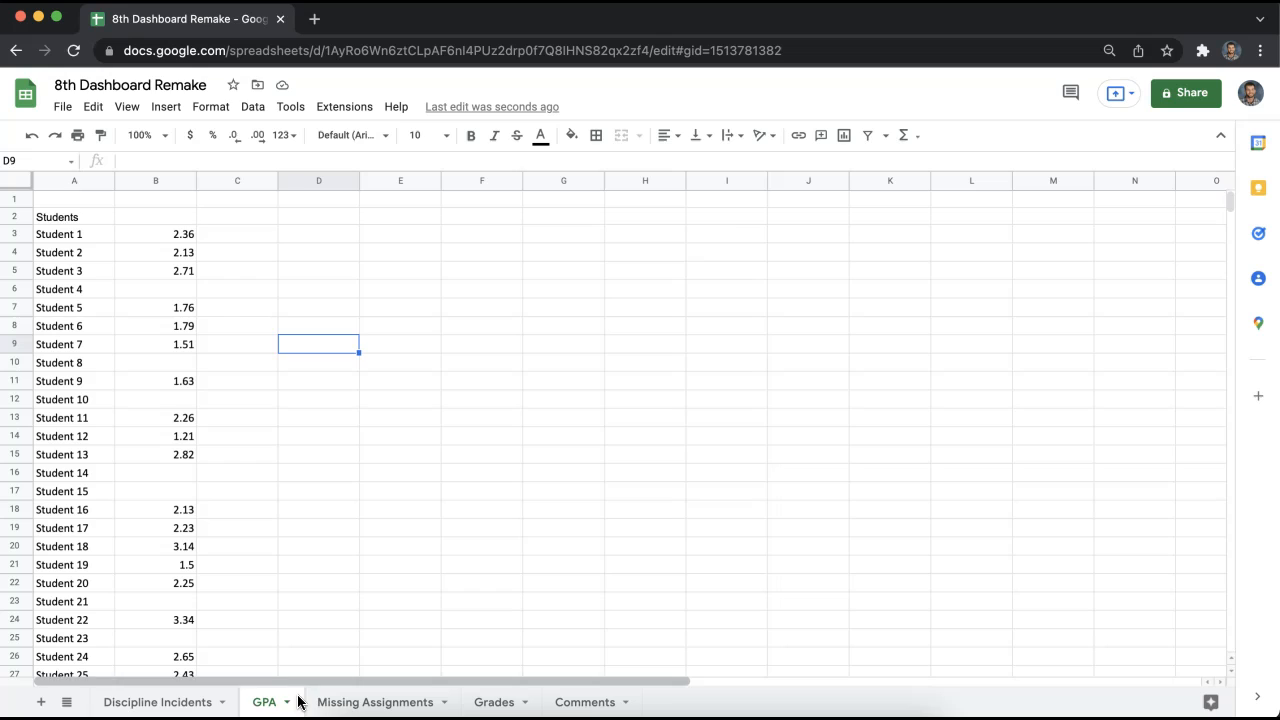
pyautogui.click(172, 703)
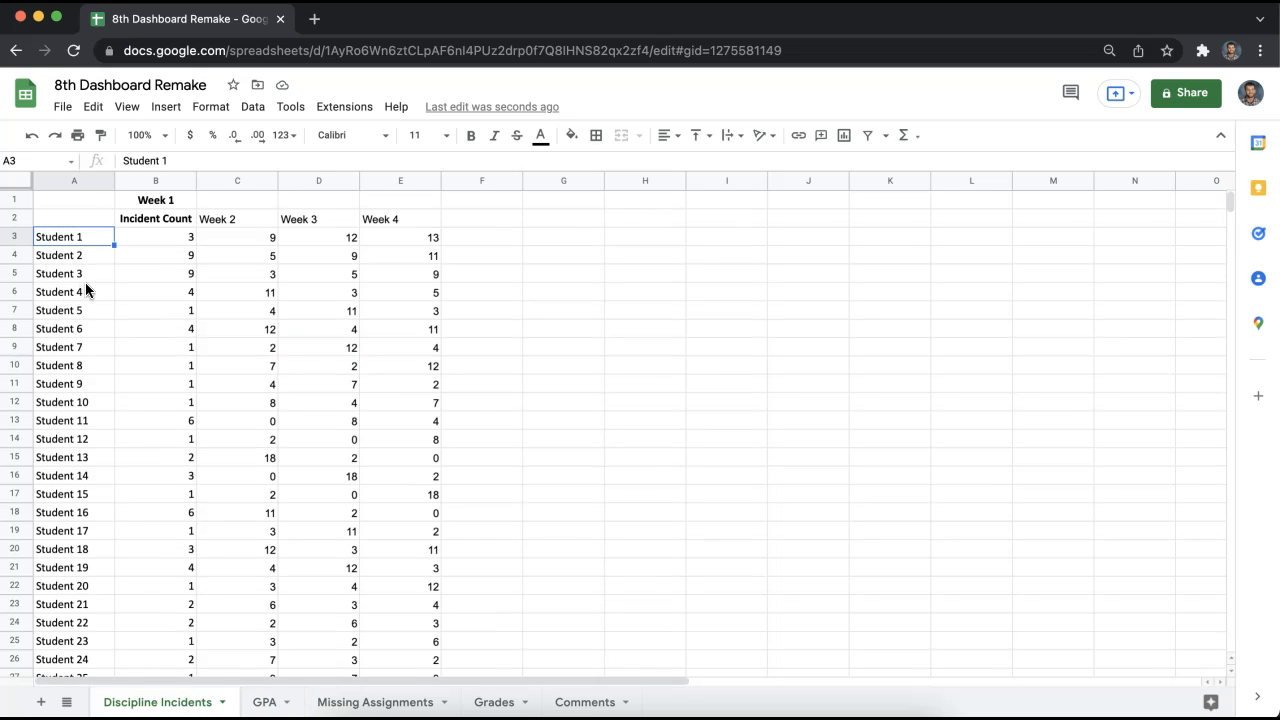
pyautogui.click(262, 701)
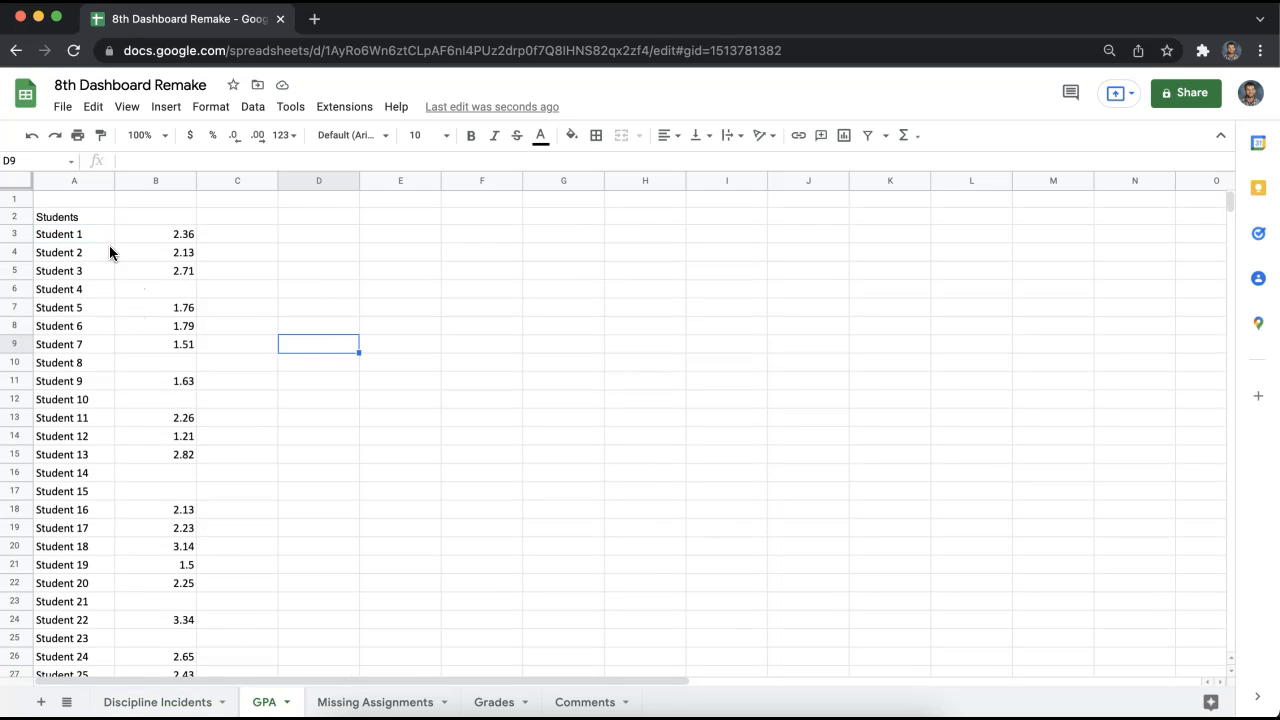
pyautogui.click(88, 233)
pyautogui.click(87, 233)
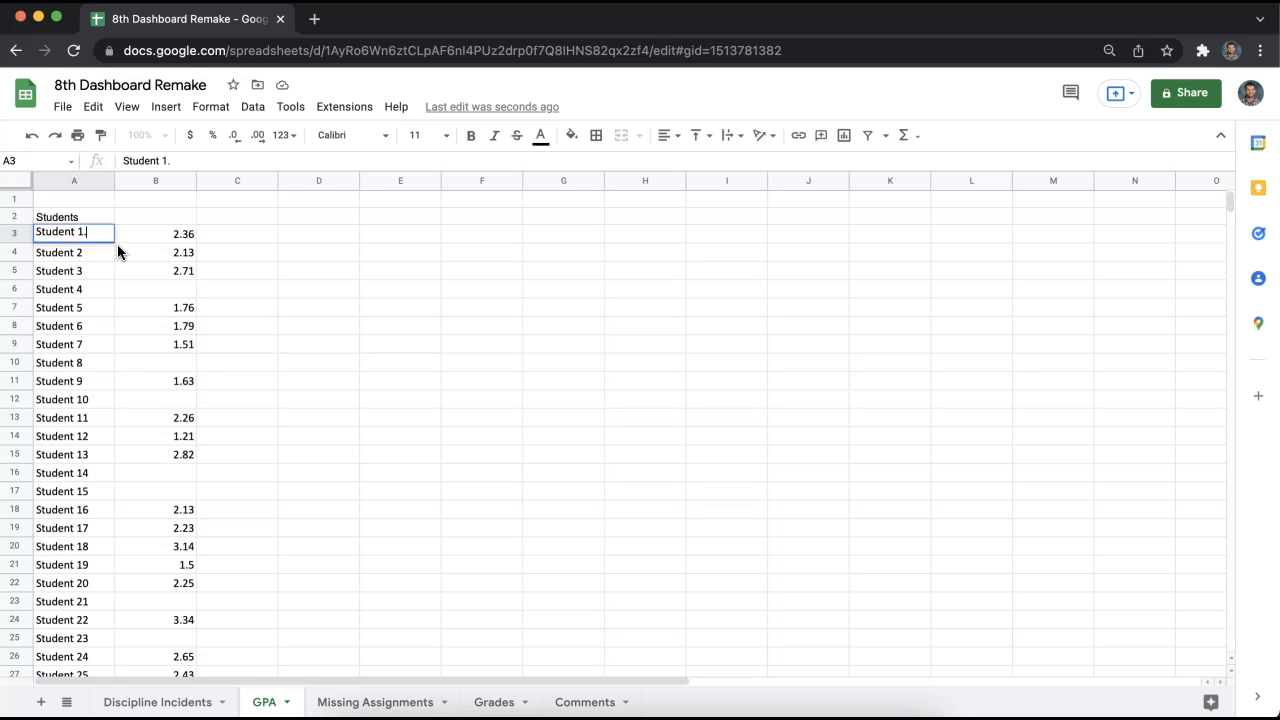
pyautogui.press('BackSpace')
pyautogui.press('Escape')
# - Recheck the student list on the GPA sheet against A3:A14 of Discipline Incidents
pyautogui.click(188, 700)
pyautogui.click(262, 701)
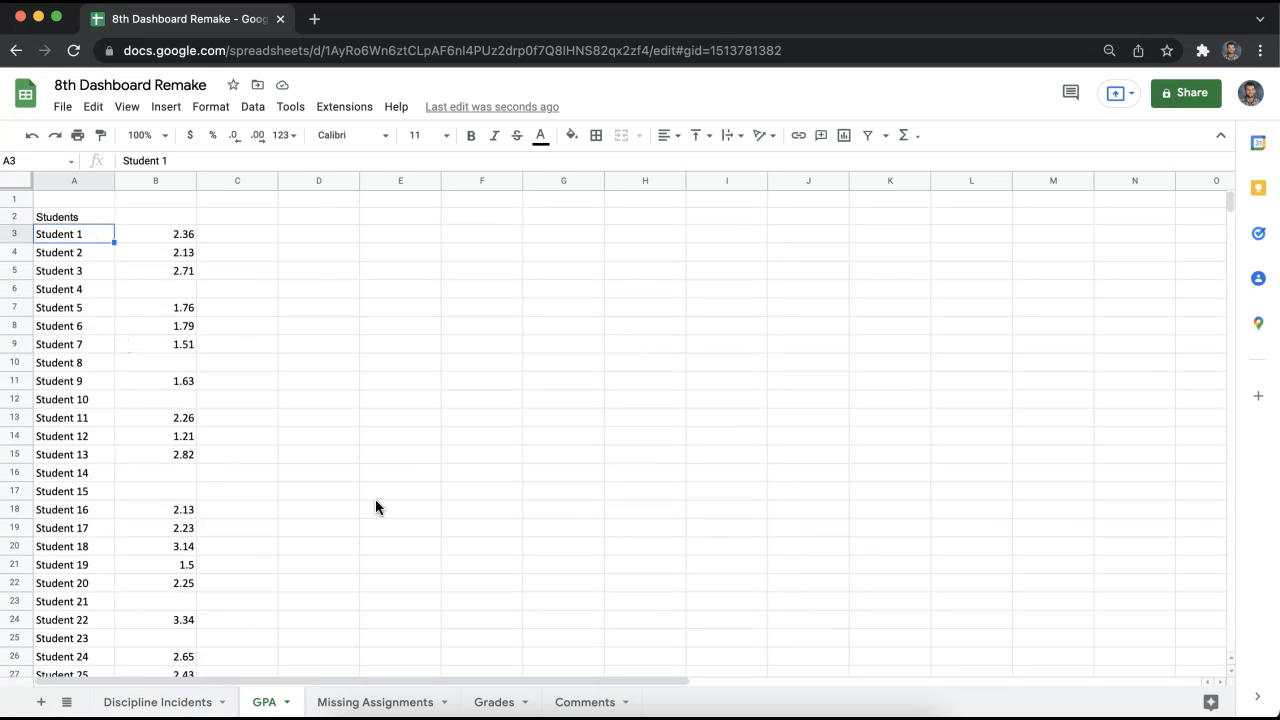
pyautogui.click(205, 701)
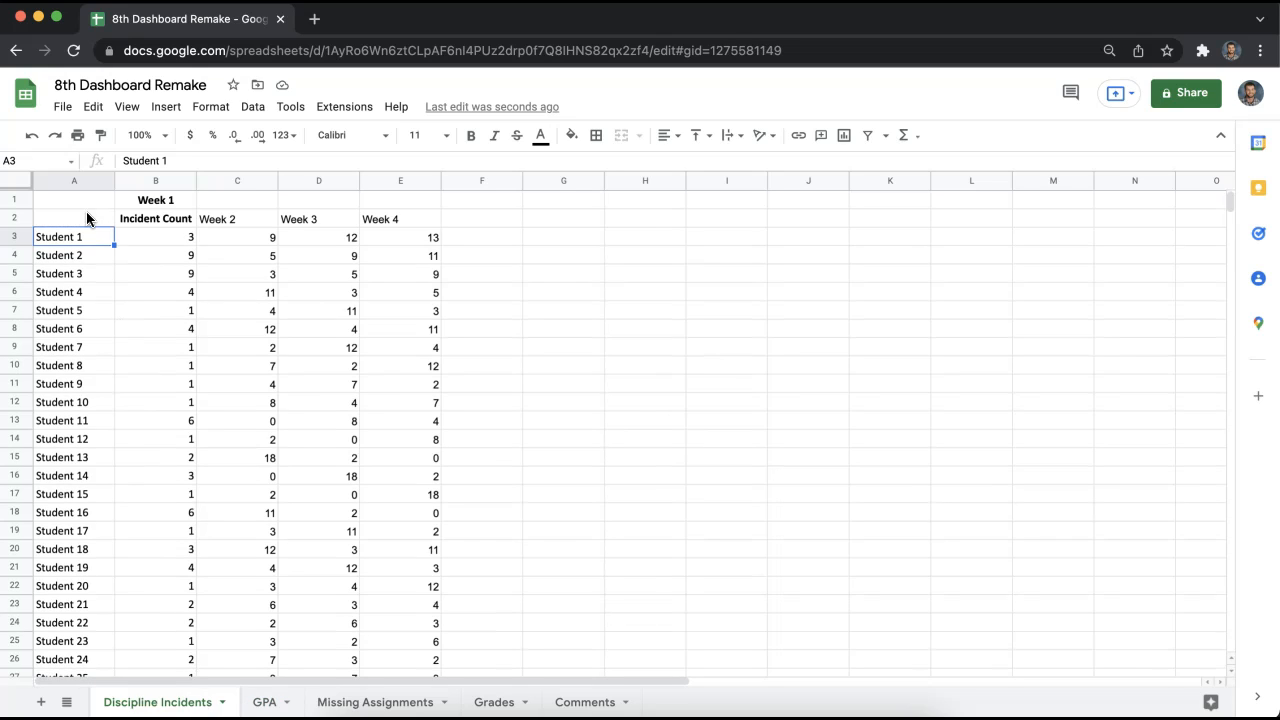
pyautogui.moveTo(80, 236); pyautogui.dragTo(107, 437)
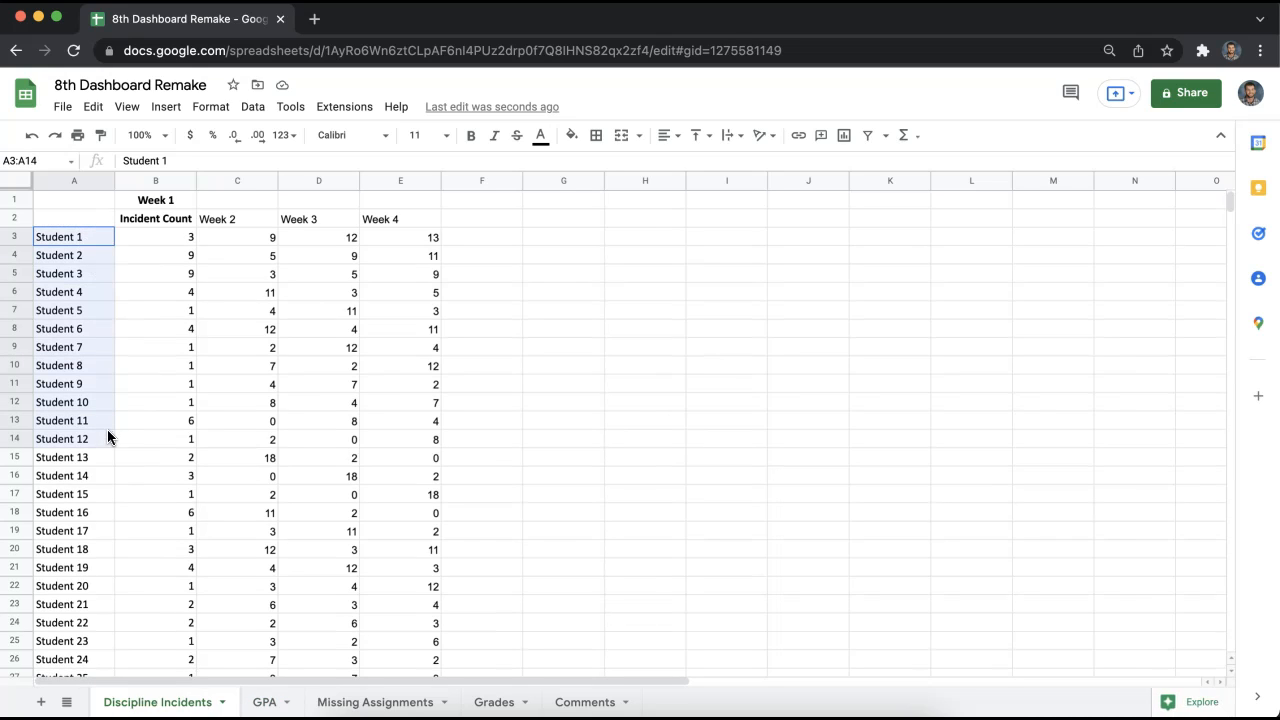
pyautogui.click(548, 370)
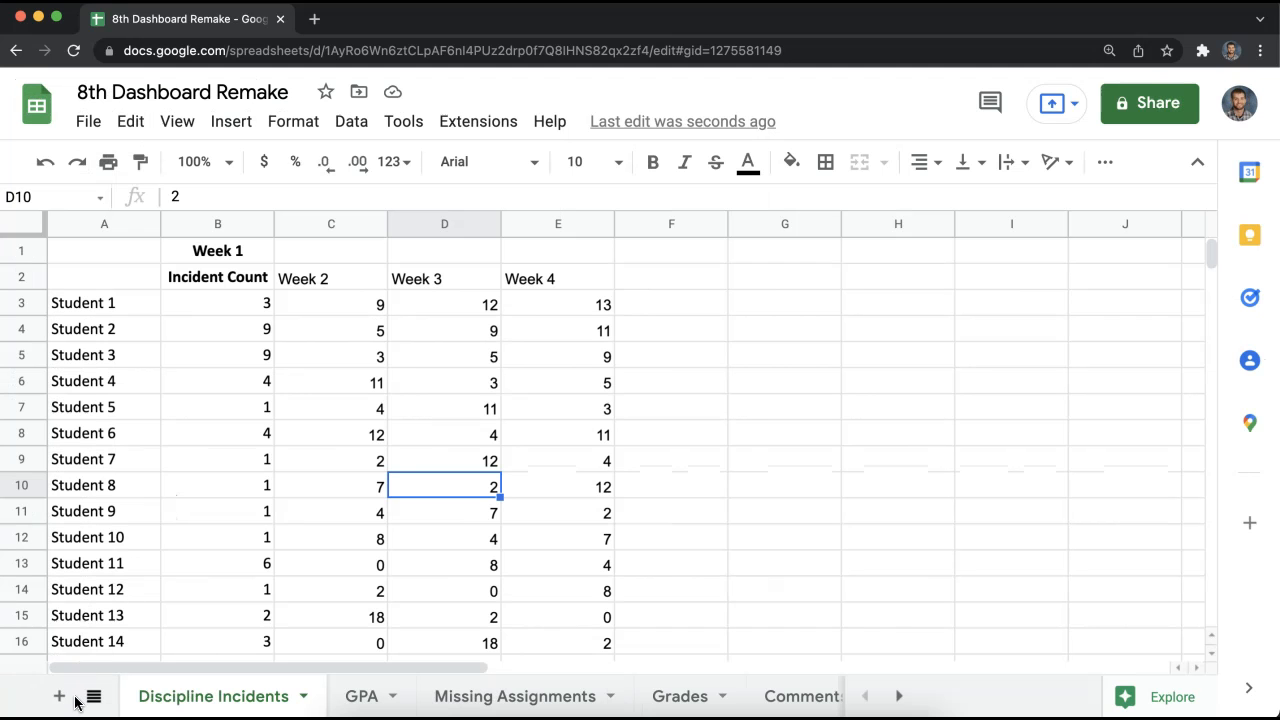
# - Add a new sheet, place it before Discipline Incidents and rename it Dashboard
pyautogui.click(59, 696)
pyautogui.moveTo(391, 697); pyautogui.dragTo(160, 690)
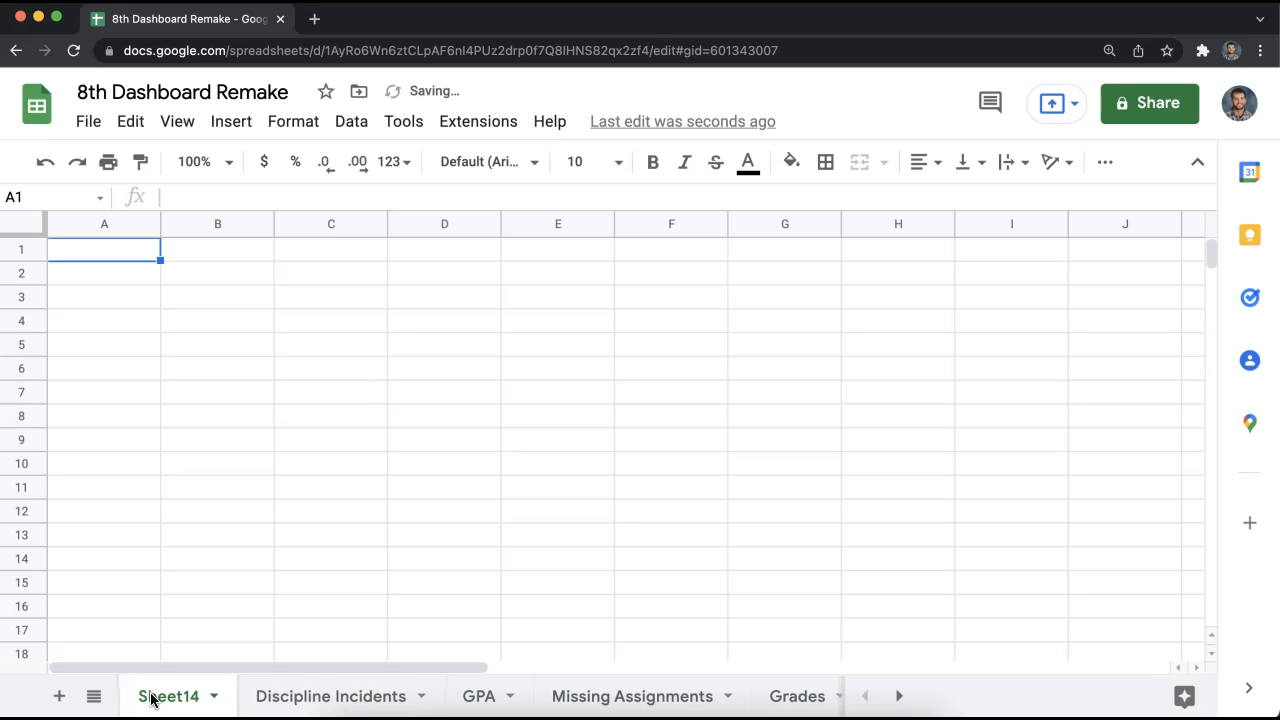
pyautogui.doubleClick(160, 705)
pyautogui.write('Dashboard')
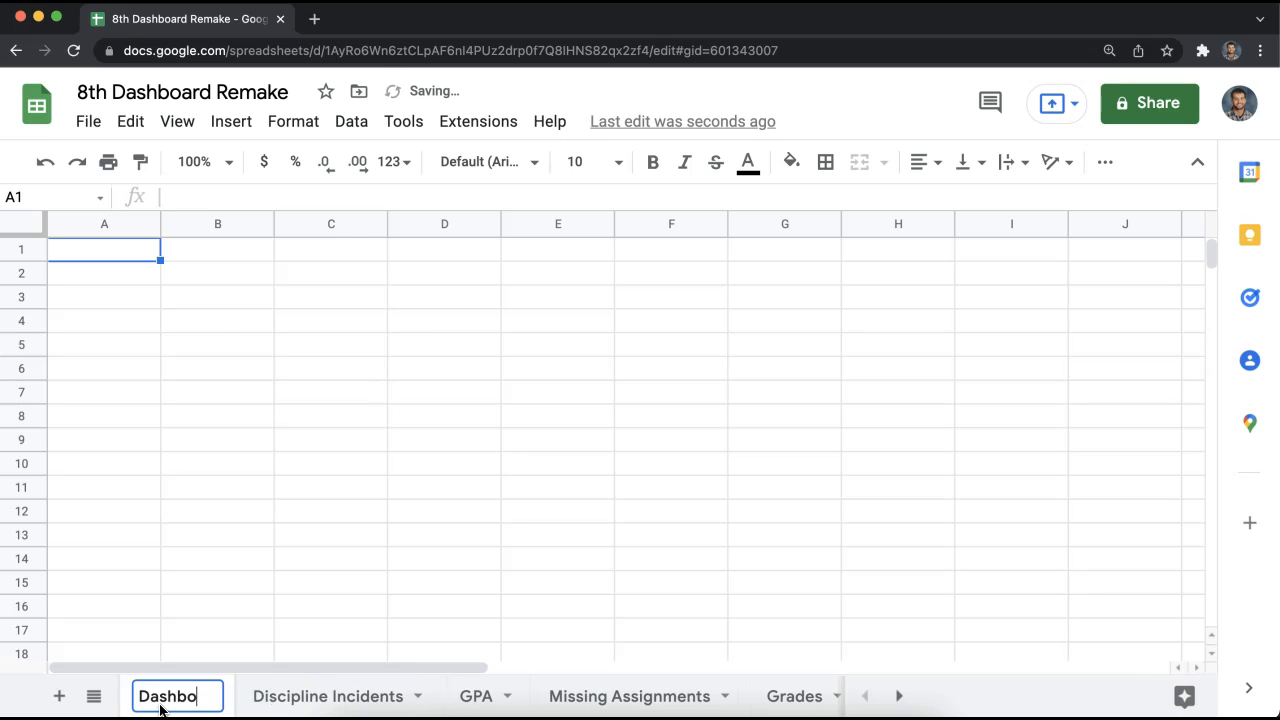
pyautogui.press('Return')
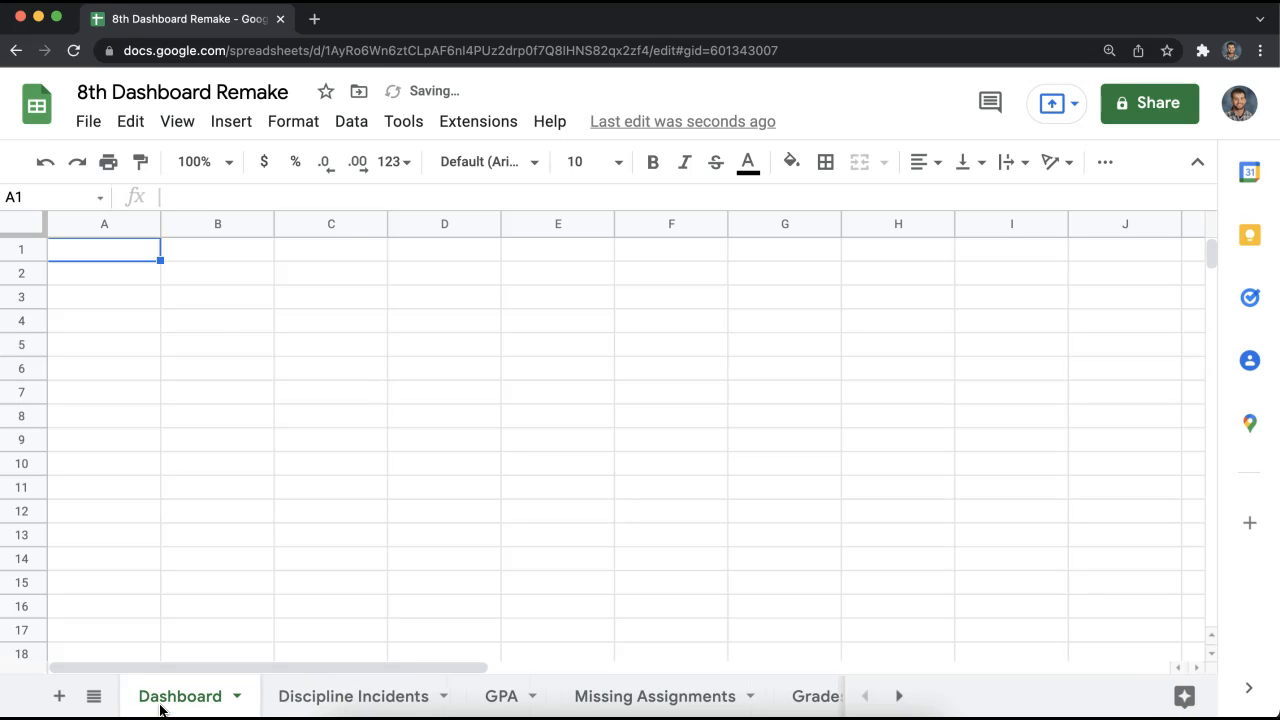
# - Enter the header Student Name in A1 of the Dashboard sheet
pyautogui.click(136, 249)
pyautogui.write('Student Name')
pyautogui.press('Return')
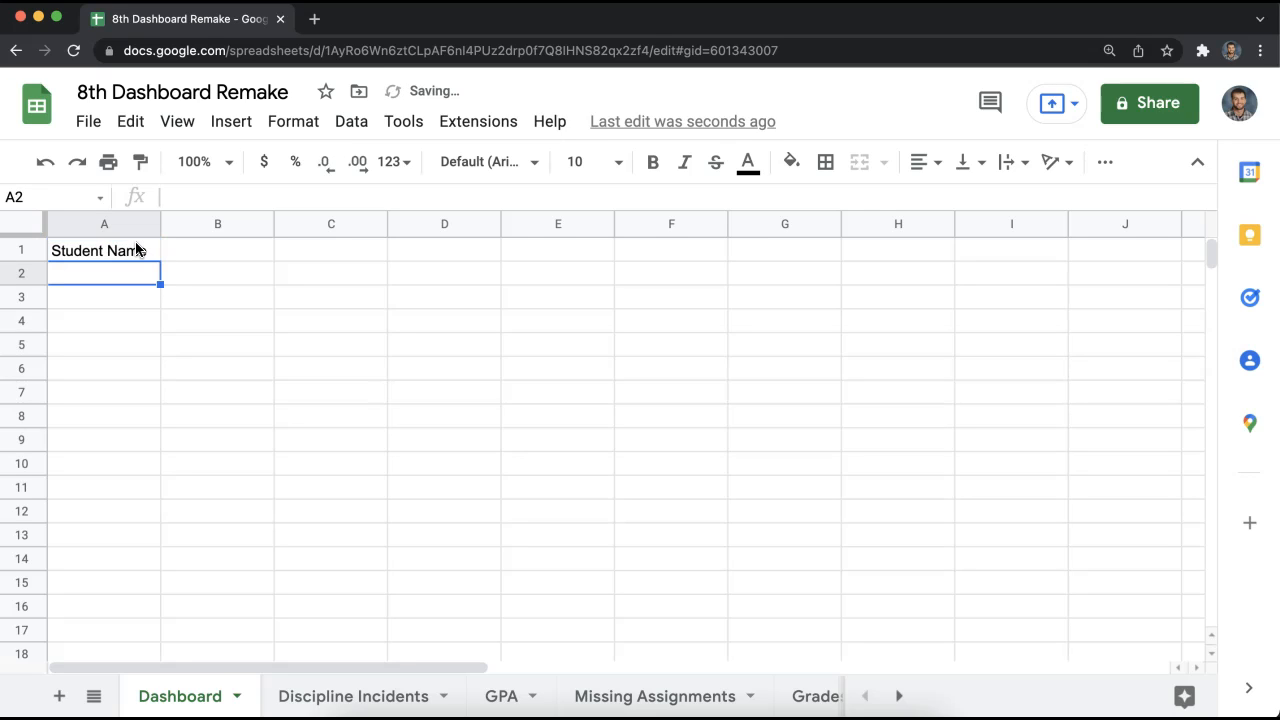
pyautogui.click(352, 122)
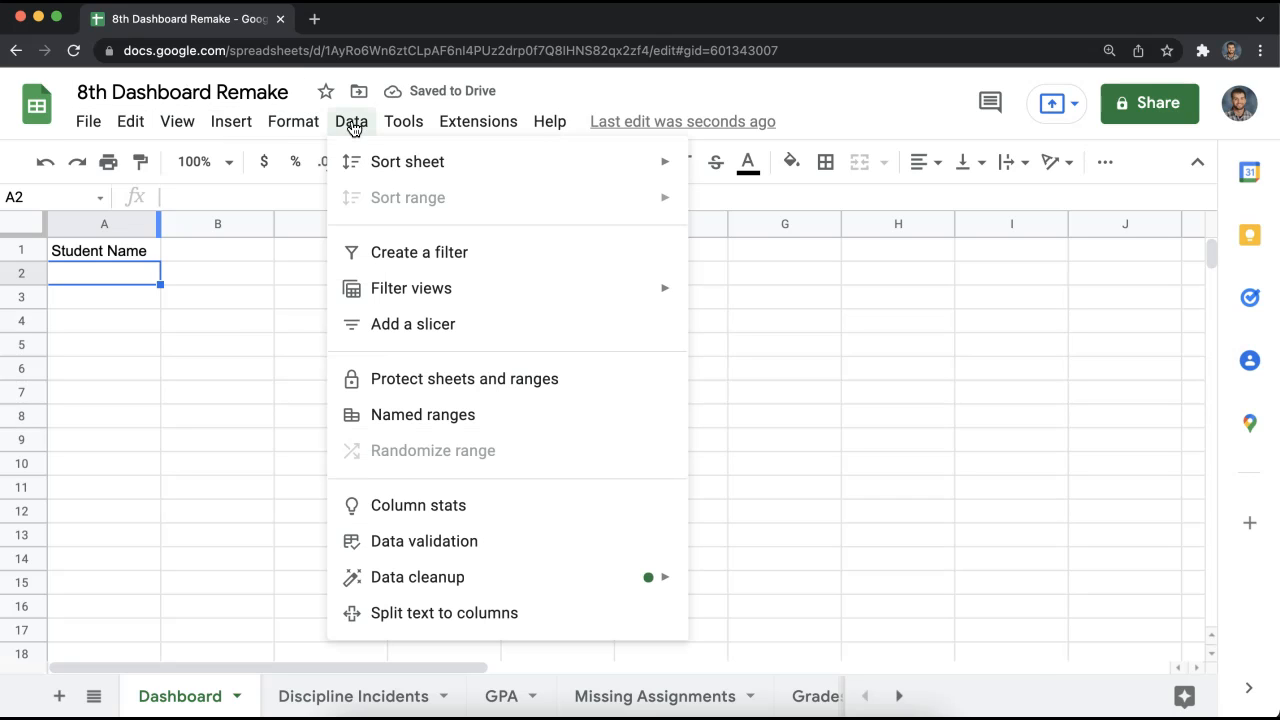
pyautogui.click(366, 121)
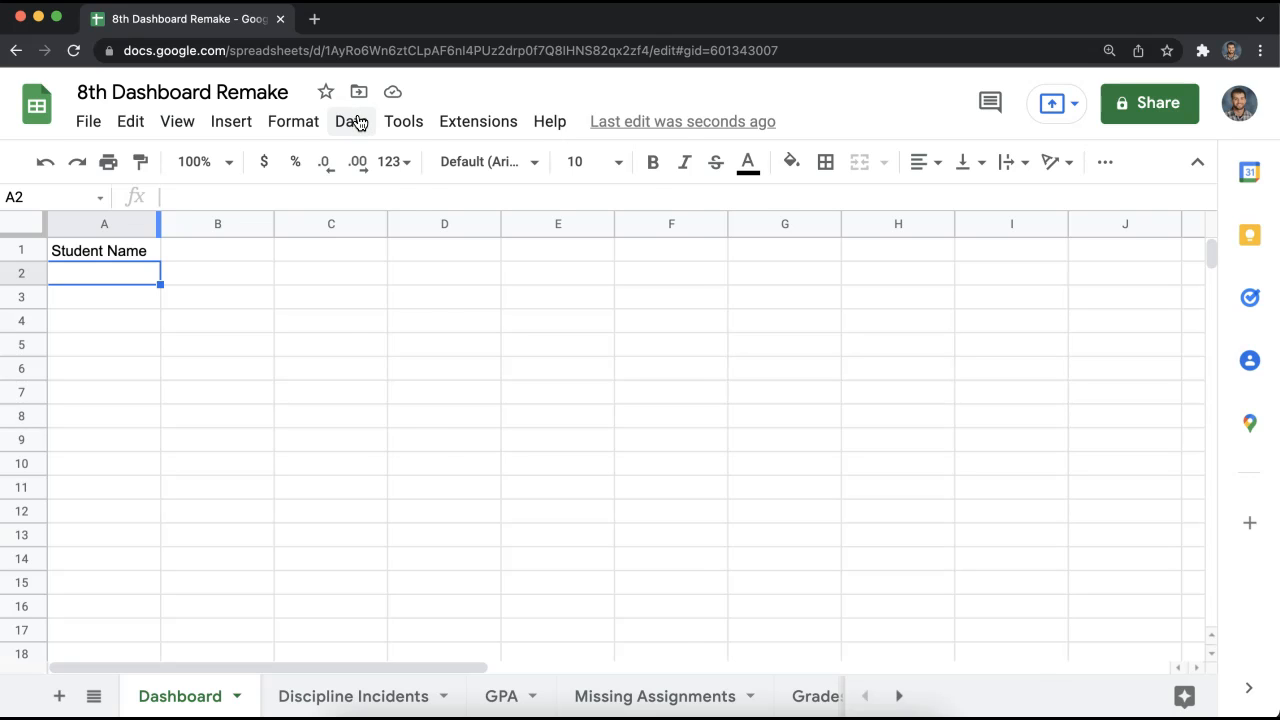
pyautogui.click(358, 121)
pyautogui.click(480, 536)
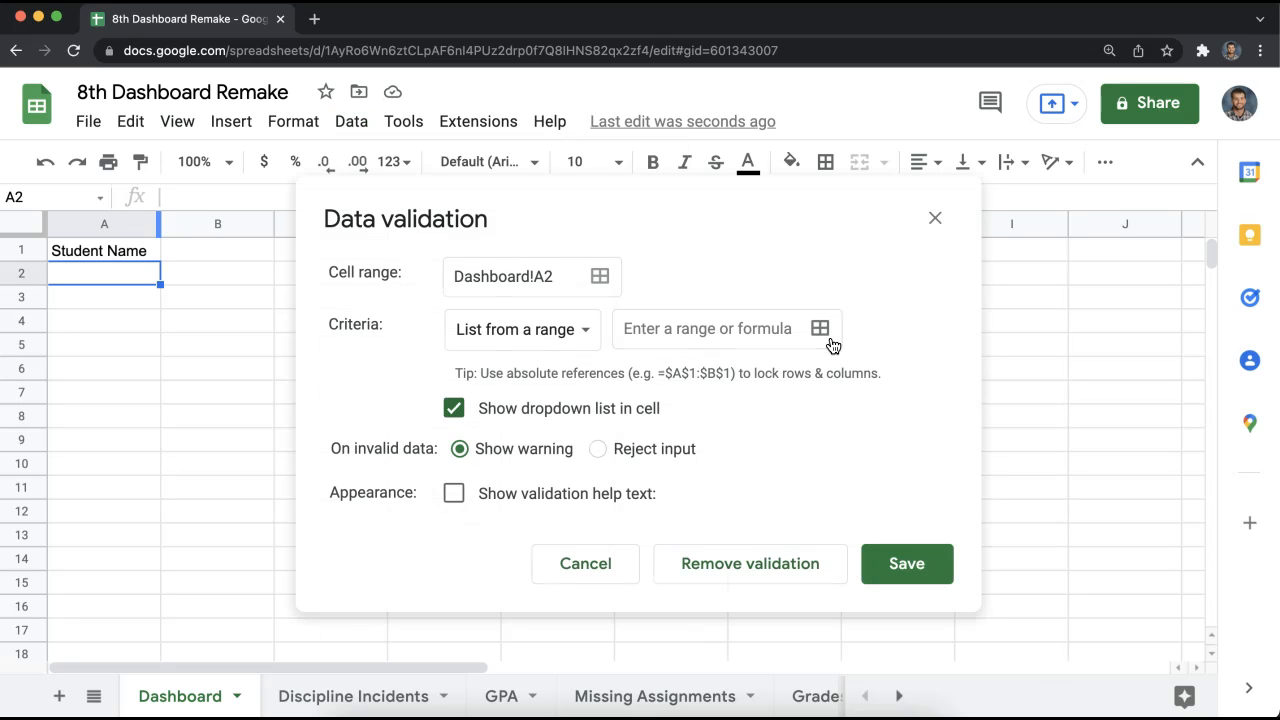
pyautogui.click(820, 330)
pyautogui.click(353, 694)
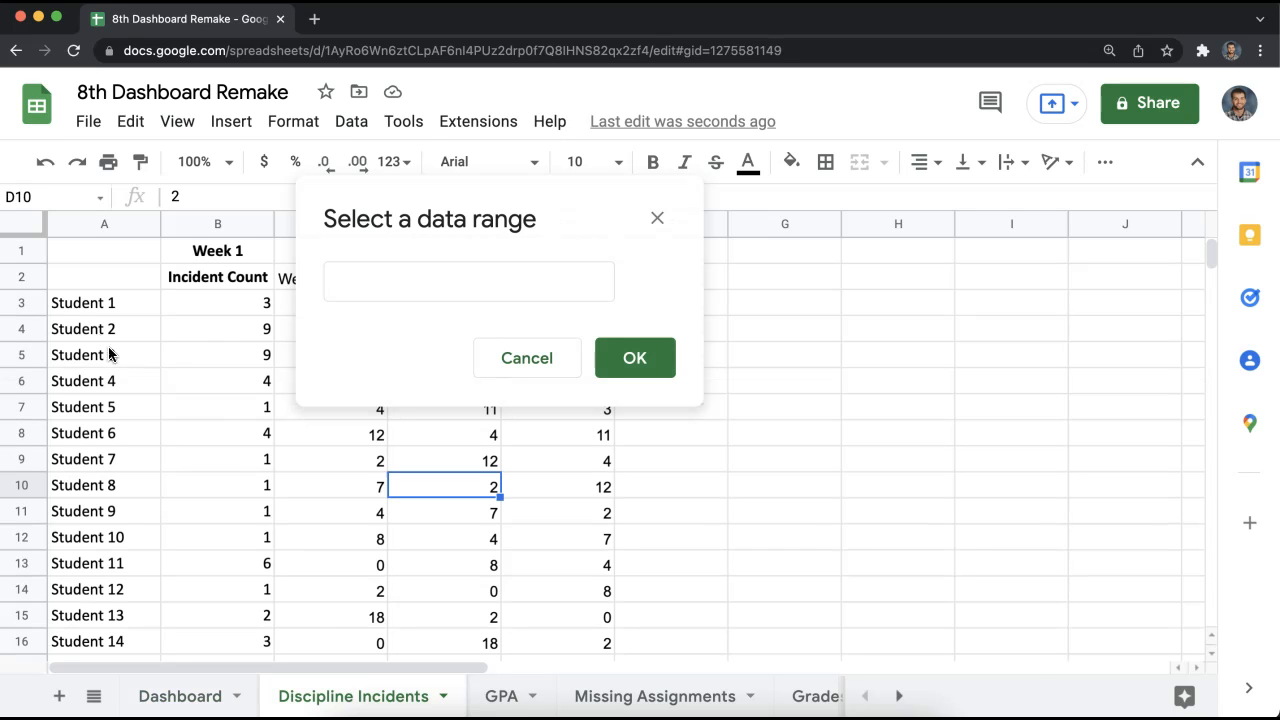
pyautogui.moveTo(107, 305); pyautogui.dragTo(120, 572)
pyautogui.moveTo(110, 310); pyautogui.dragTo(120, 594)
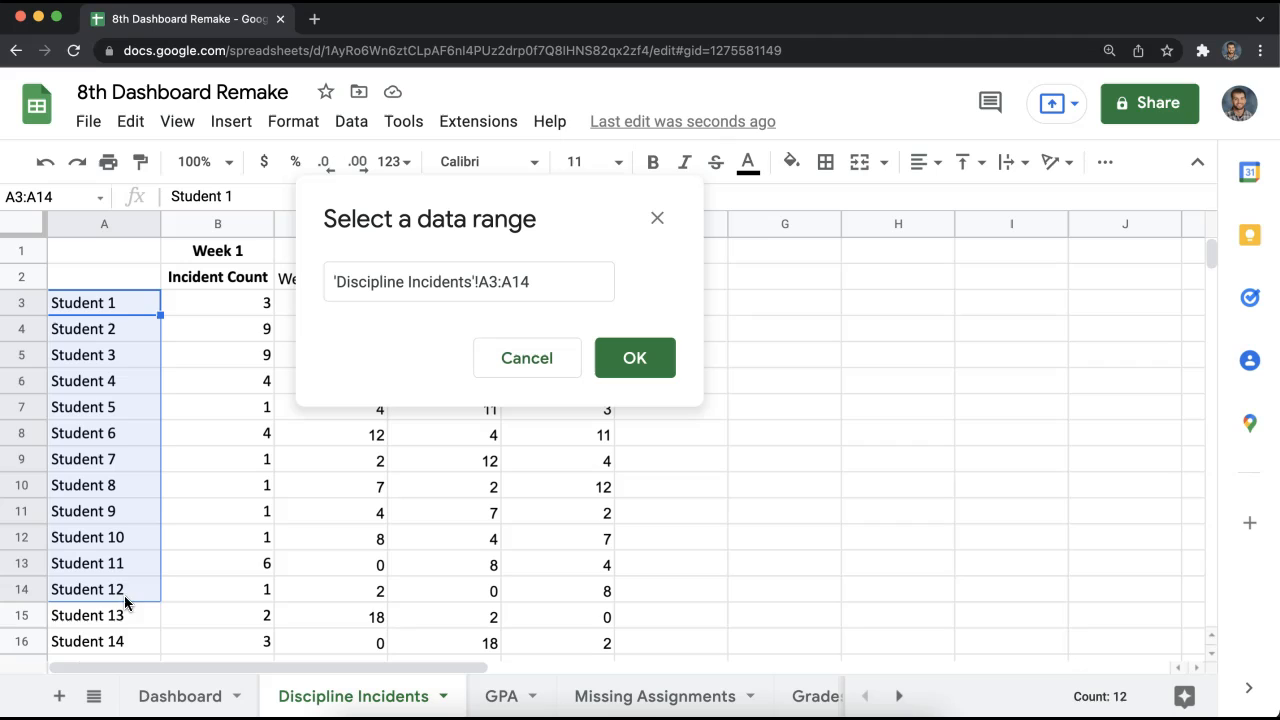
pyautogui.click(116, 302)
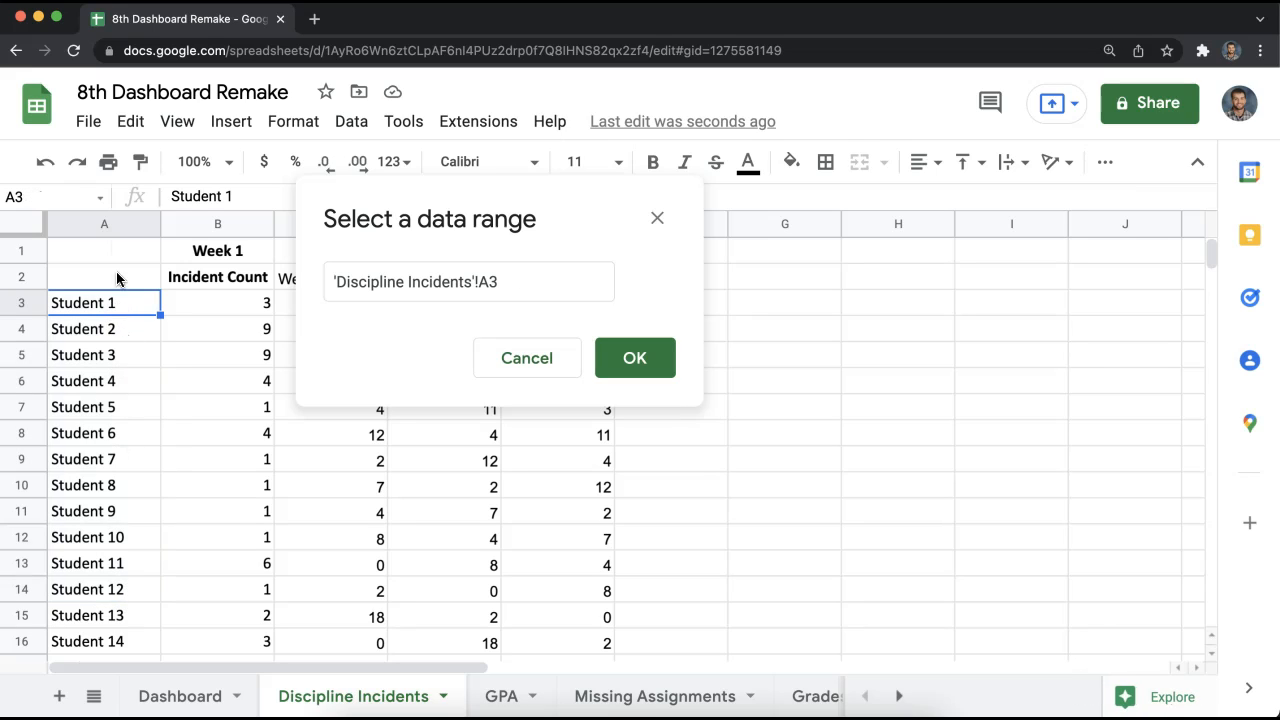
# - Delete the extra name in A33 of the Grades sheet and cancel the data validation setup
pyautogui.click(502, 696)
pyautogui.click(660, 698)
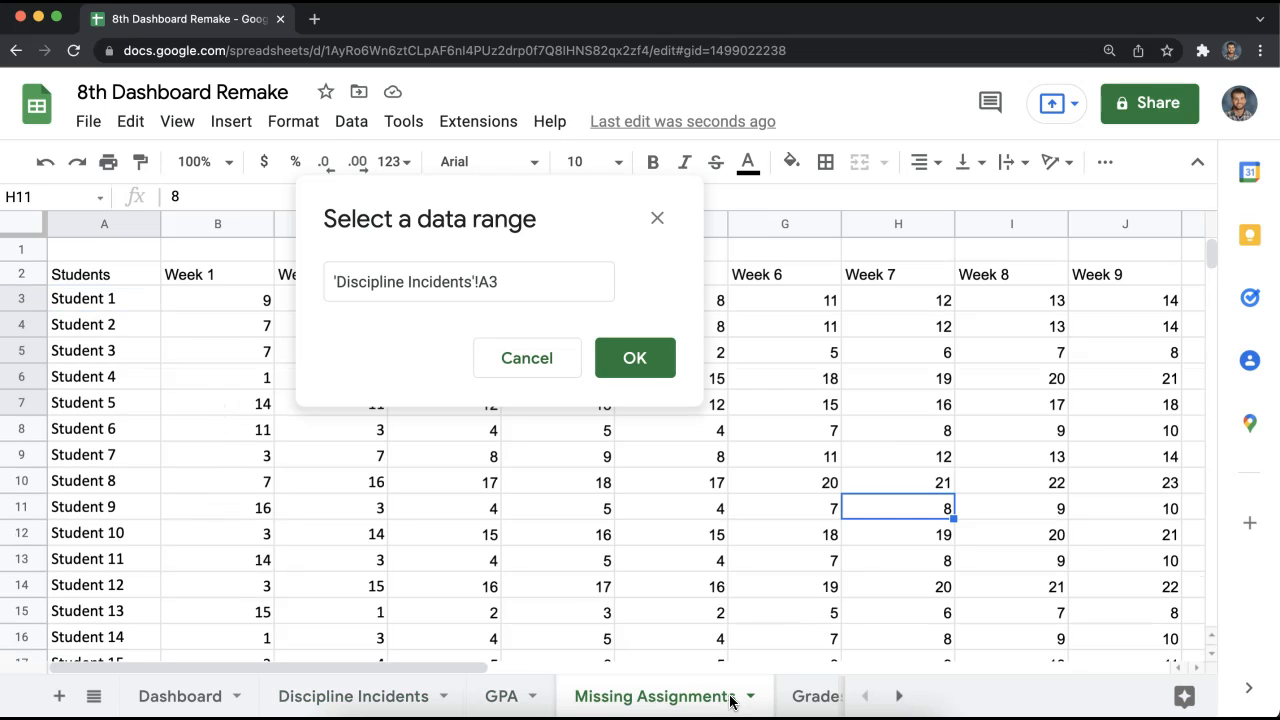
pyautogui.click(795, 697)
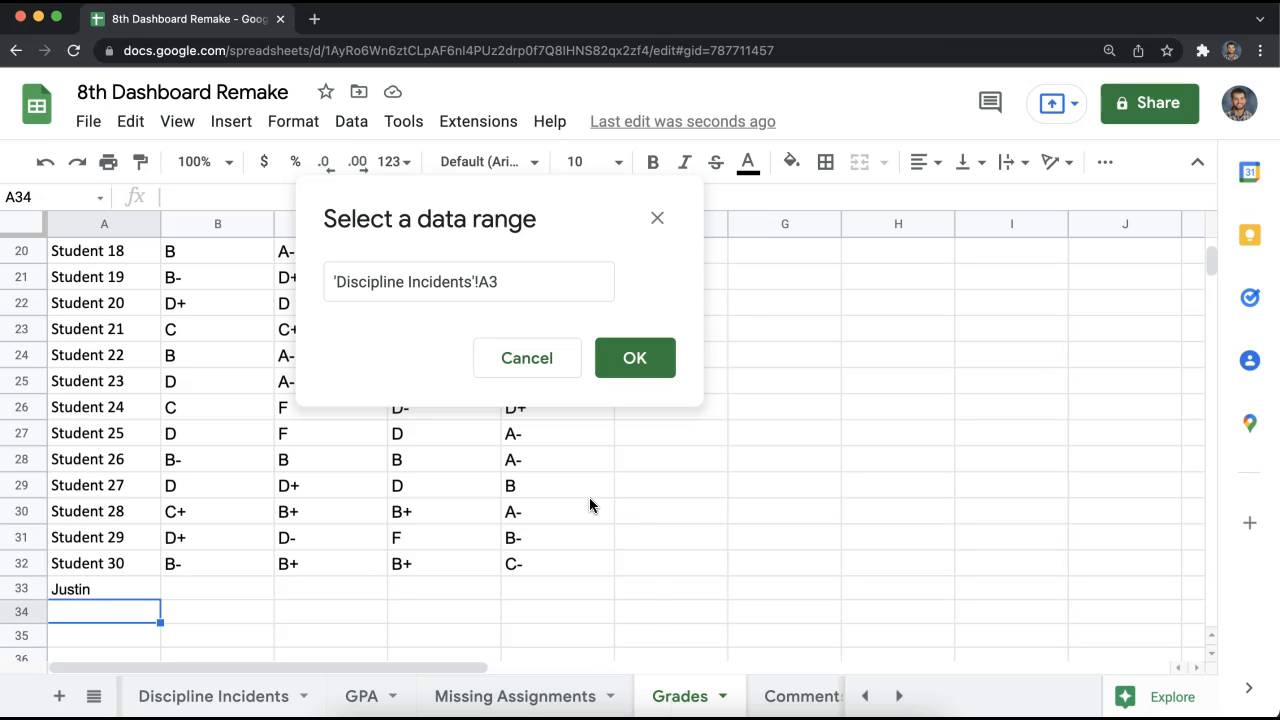
pyautogui.scroll(-2, 148, 572)
pyautogui.scroll(4, 142, 570)
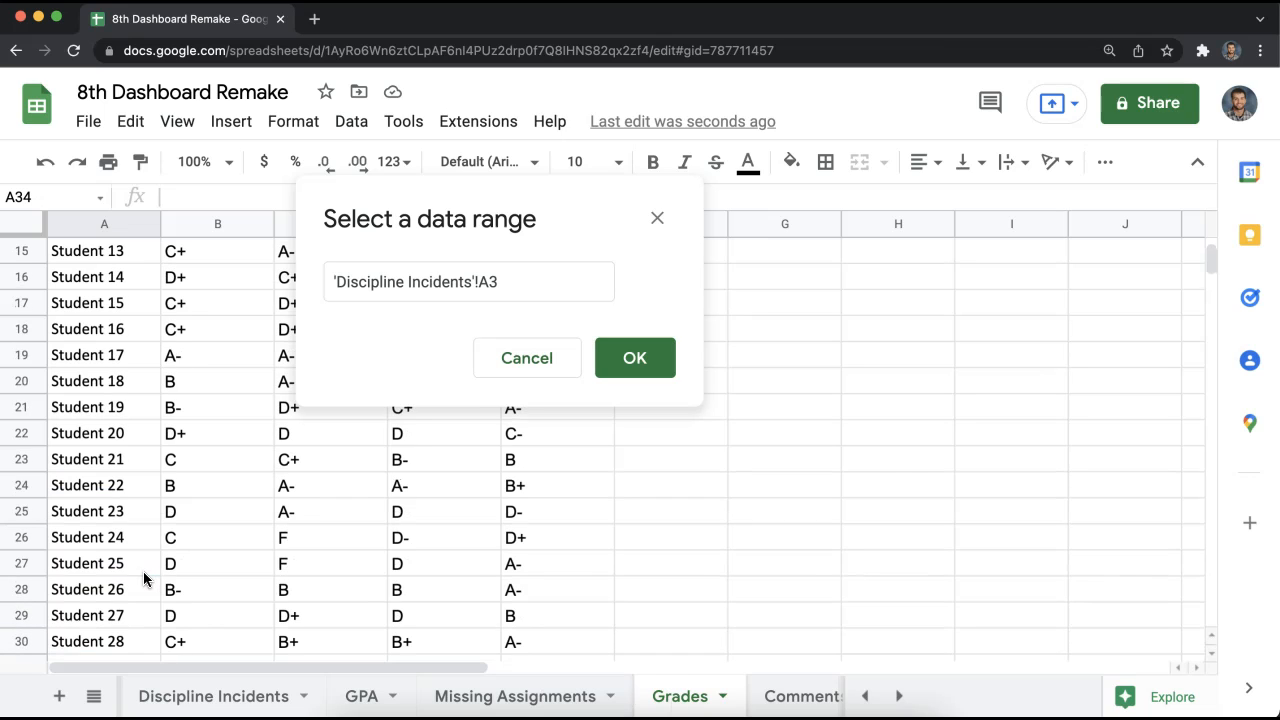
pyautogui.scroll(-3, 145, 571)
pyautogui.click(133, 537)
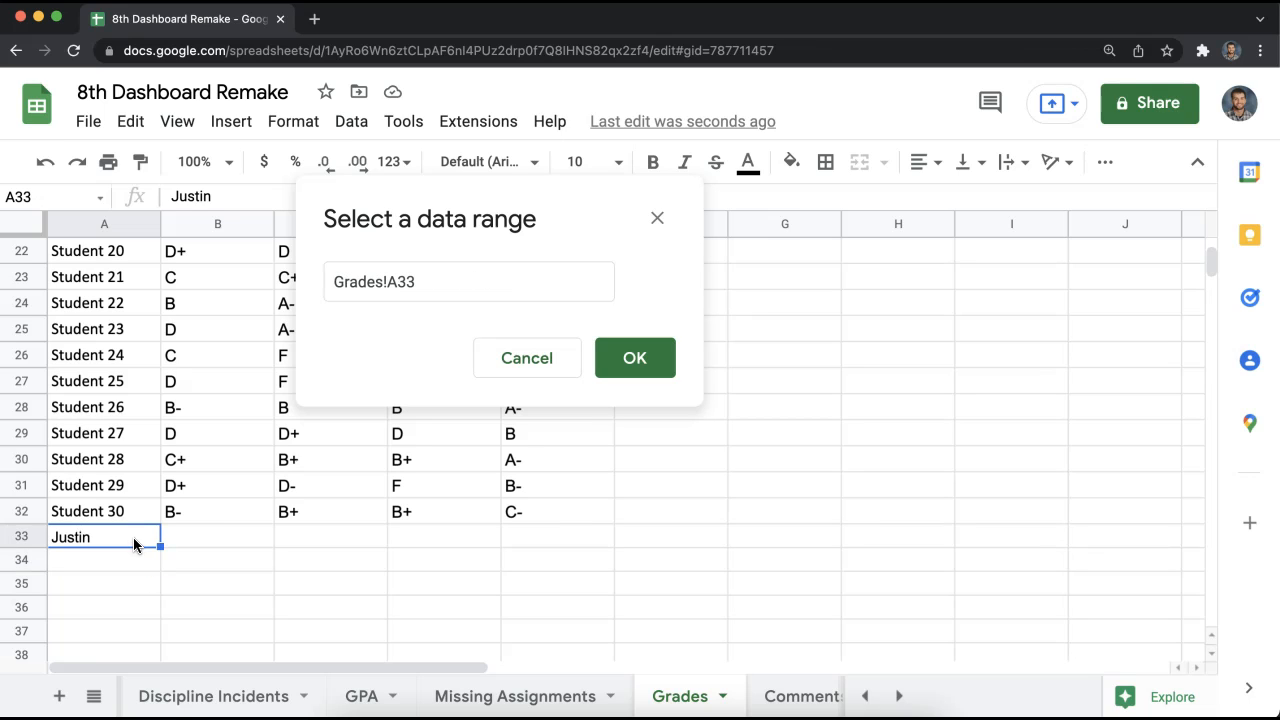
pyautogui.press('Delete')
pyautogui.click(545, 362)
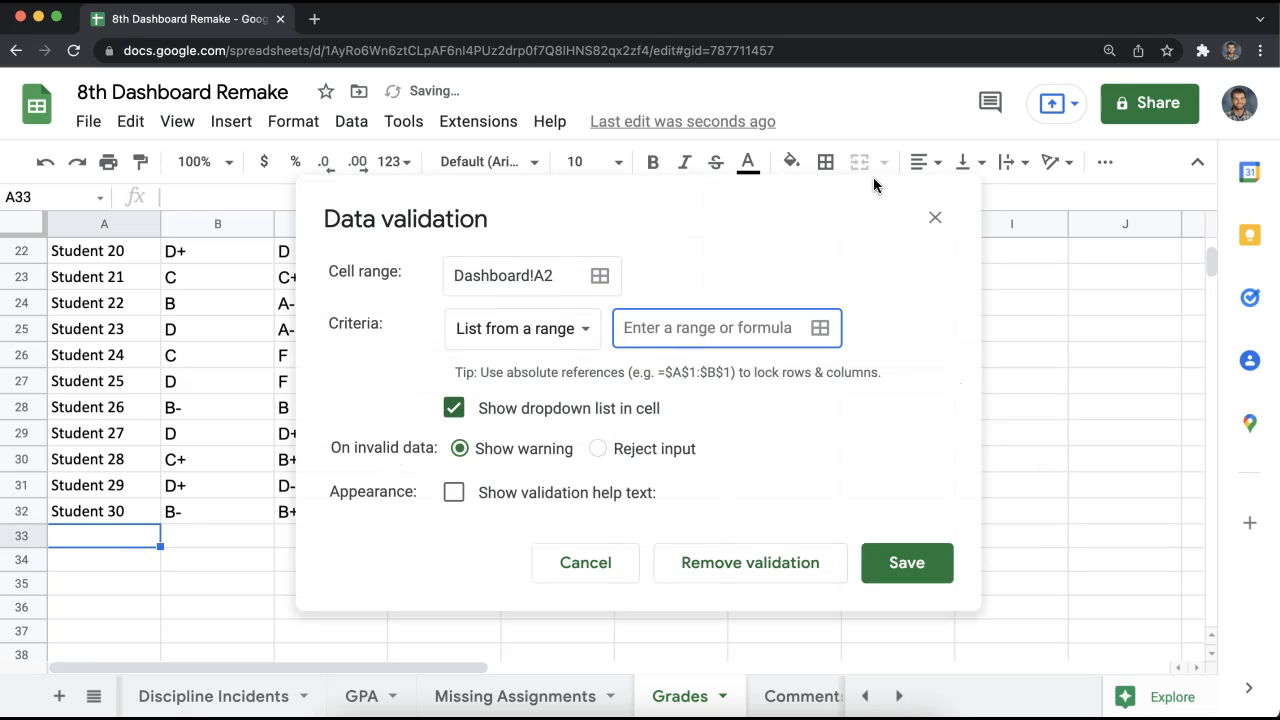
pyautogui.click(931, 215)
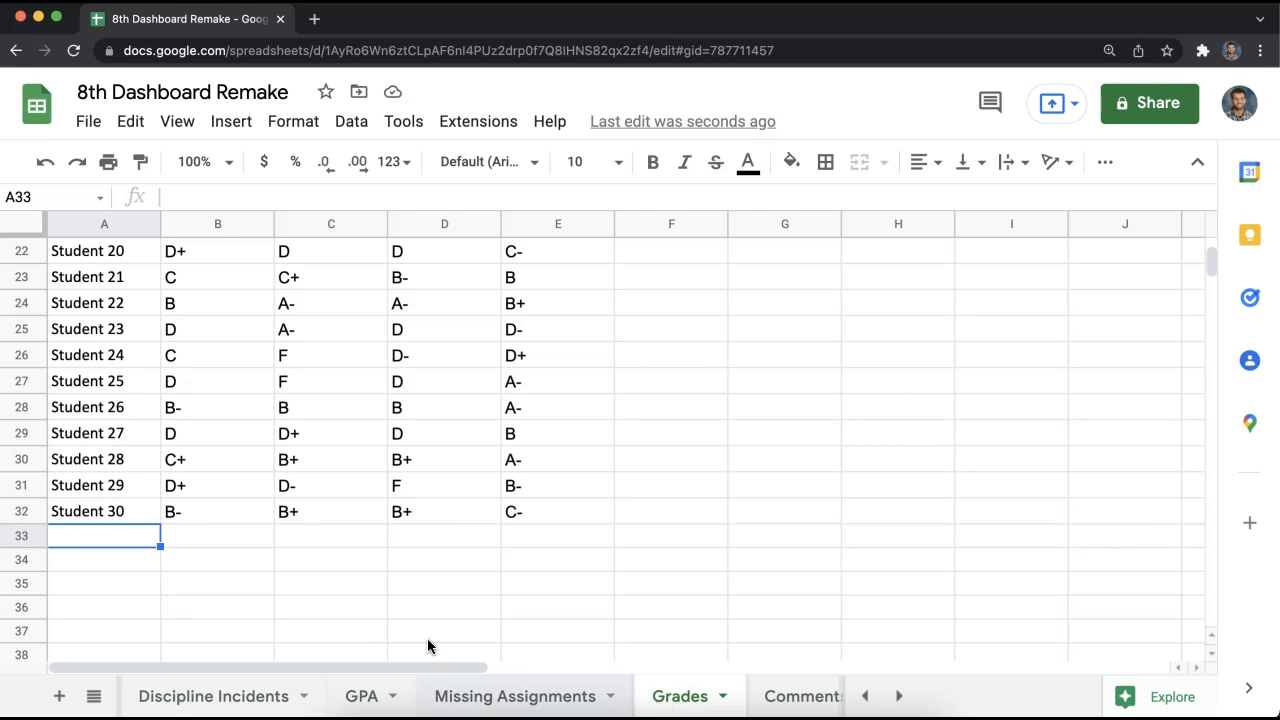
pyautogui.moveTo(84, 514); pyautogui.dragTo(78, 162)
pyautogui.moveTo(107, 312); pyautogui.dragTo(109, 435)
pyautogui.click(110, 430)
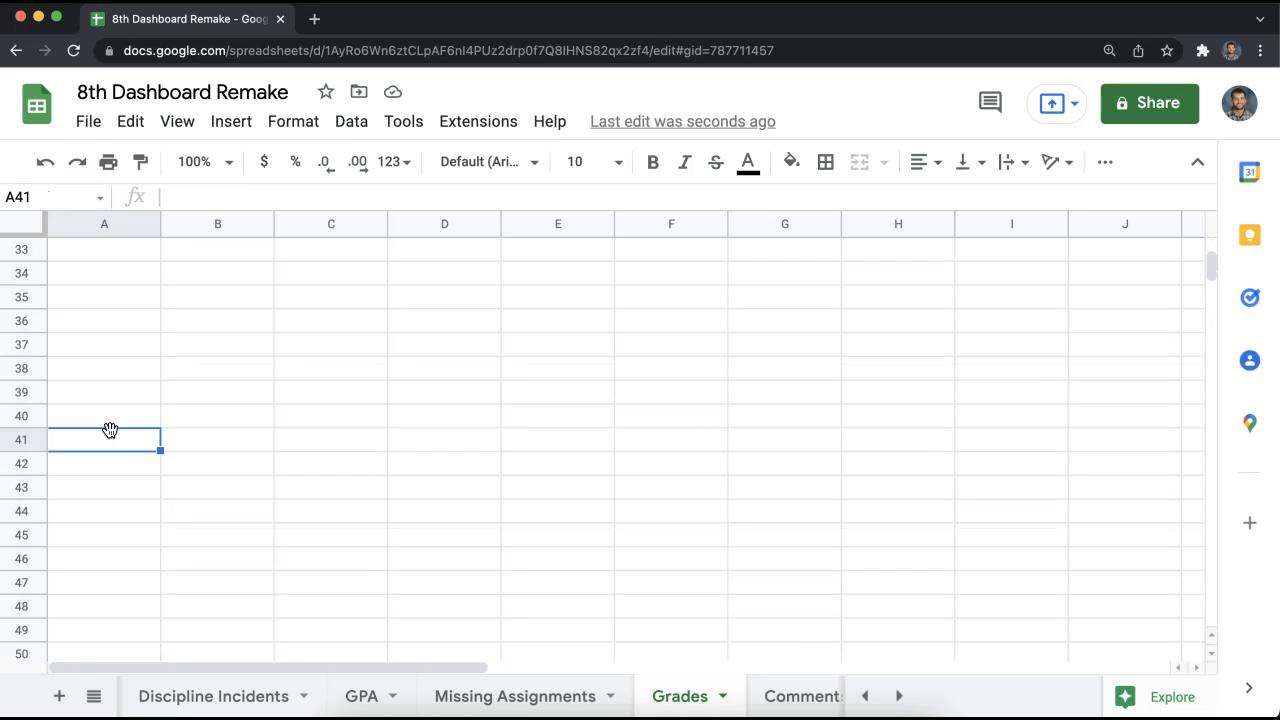
# - Add a new sheet after Comments, rename it Total student list and select its cell A1
pyautogui.click(897, 696)
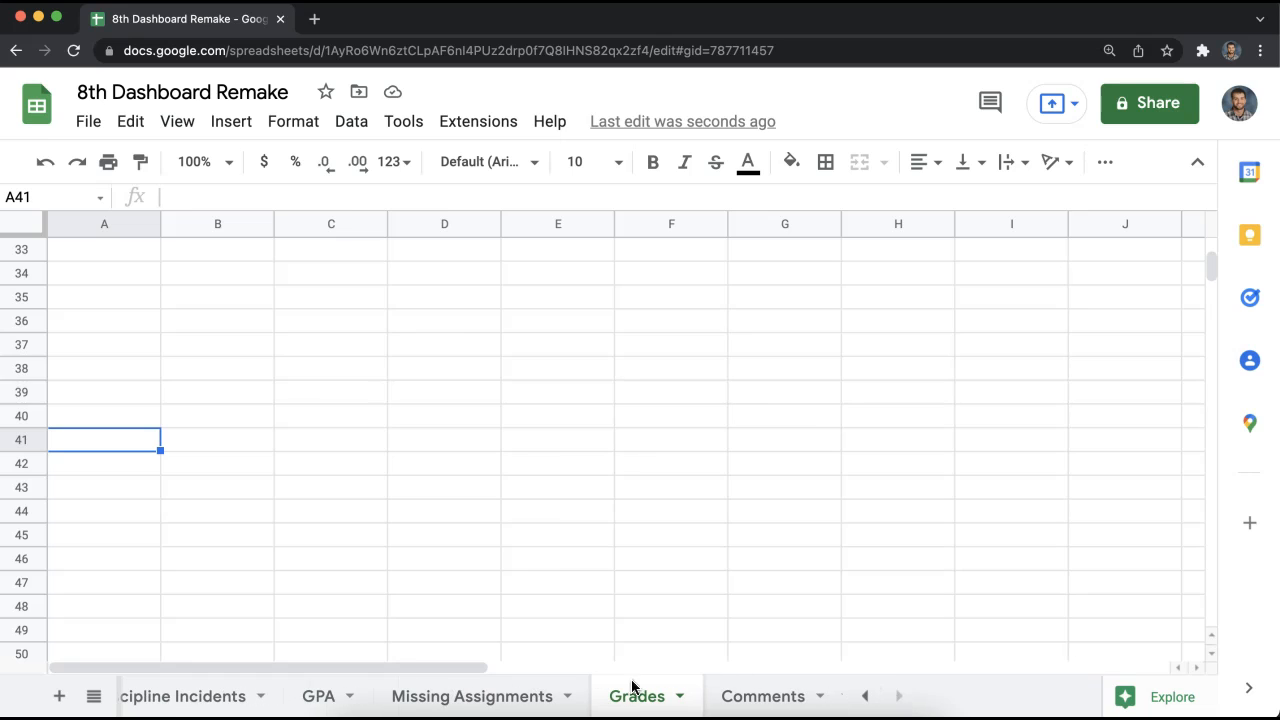
pyautogui.click(738, 681)
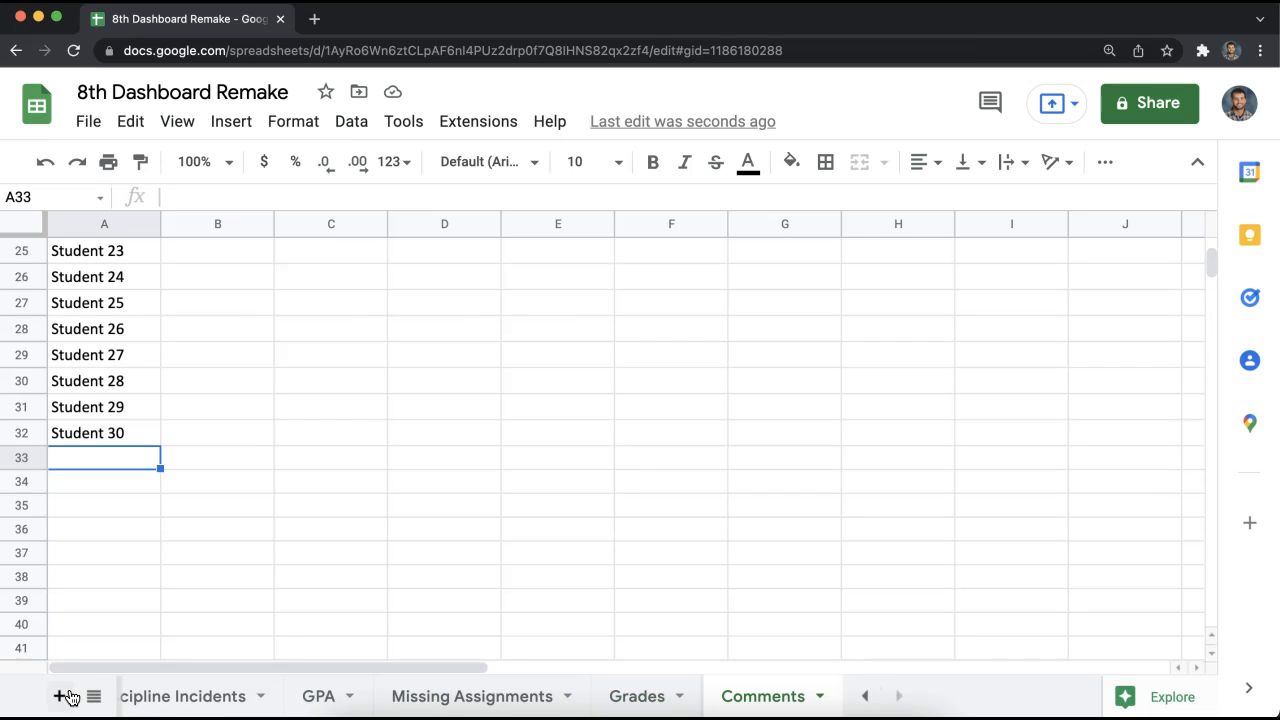
pyautogui.click(865, 696)
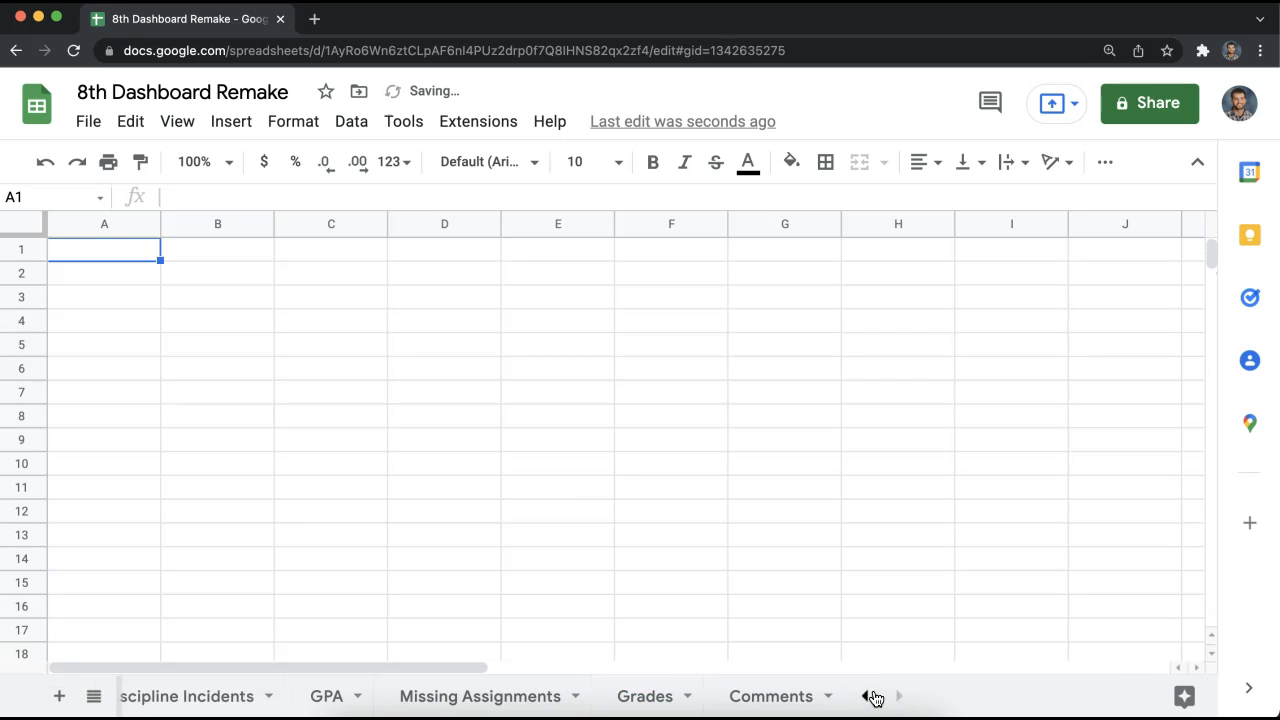
pyautogui.click(897, 696)
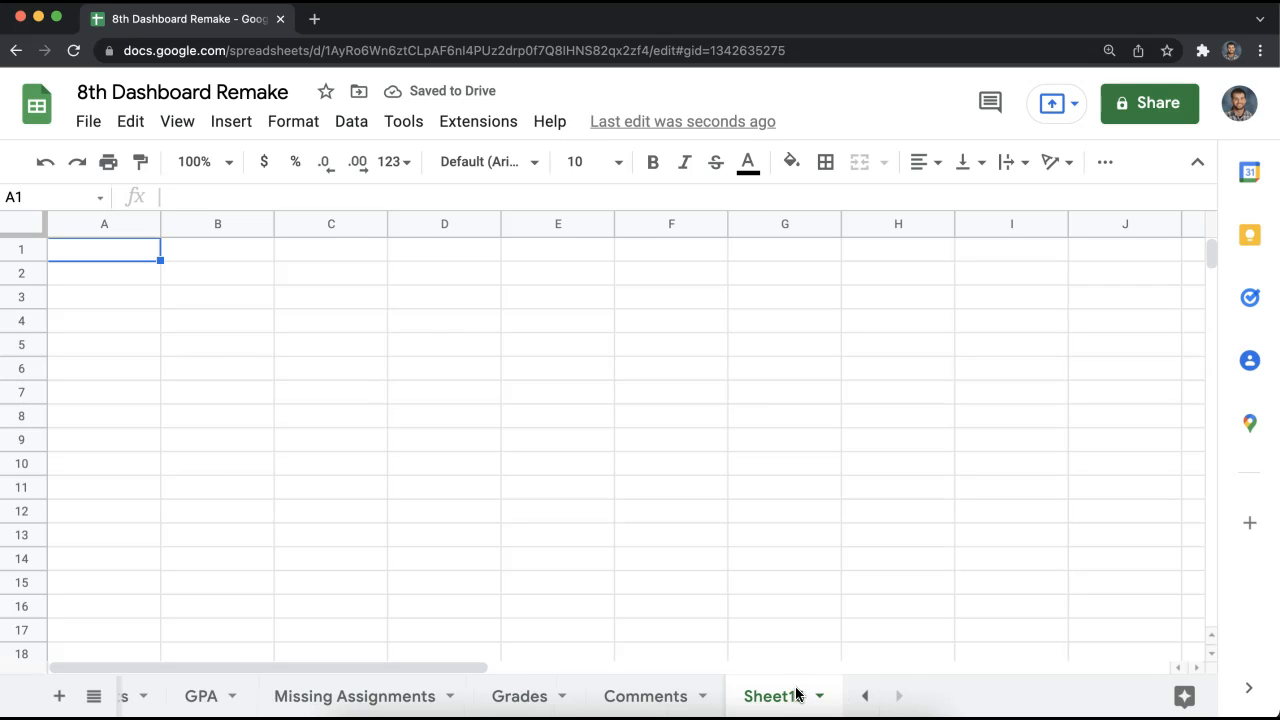
pyautogui.doubleClick(781, 699)
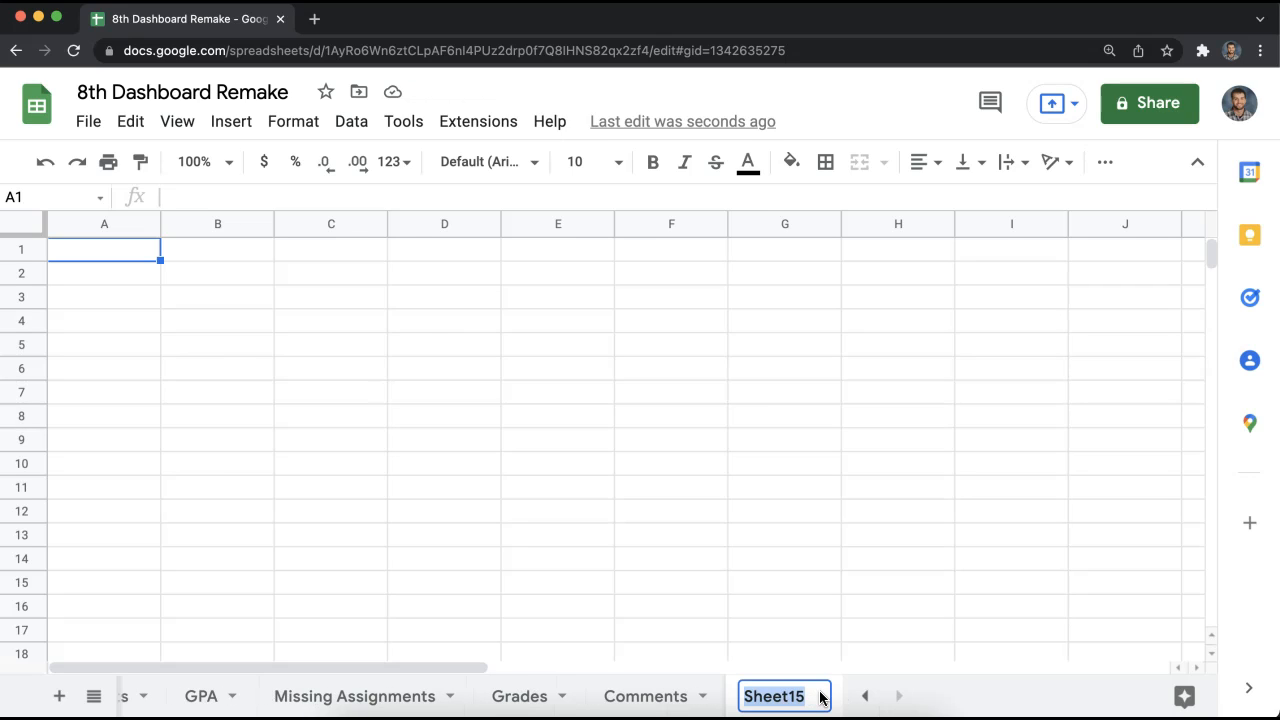
pyautogui.write('Total student list')
pyautogui.press('Return')
pyautogui.click(113, 257)
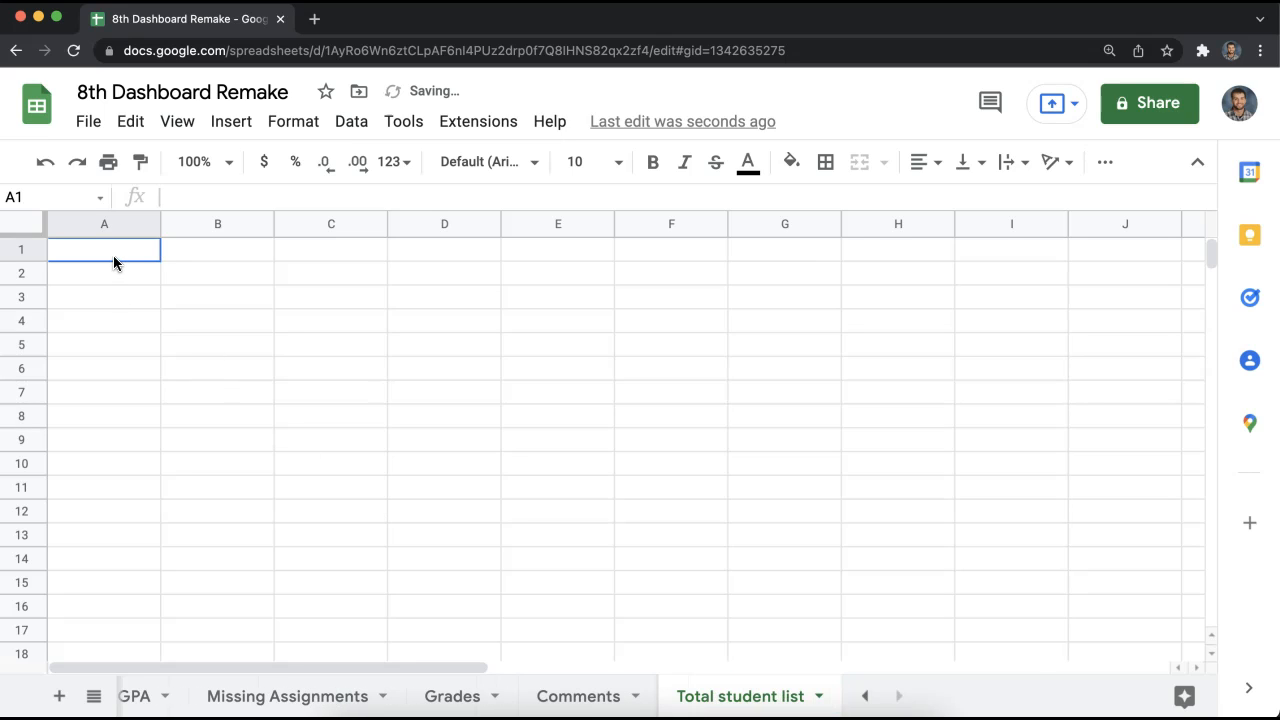
# - Start a UNIQUE formula with a curly-brace array in A1 of Total student list, using the open-ended range Comments!A3:A as its first range
pyautogui.write('=')
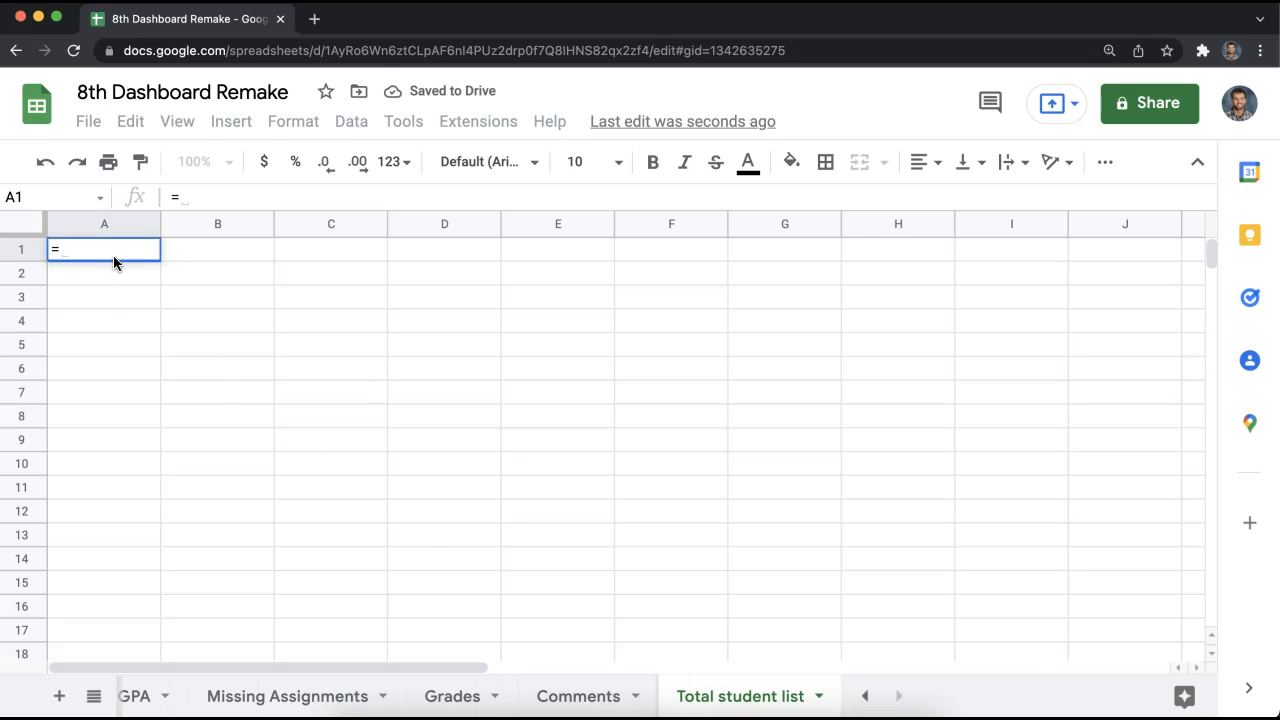
pyautogui.write('unique({')
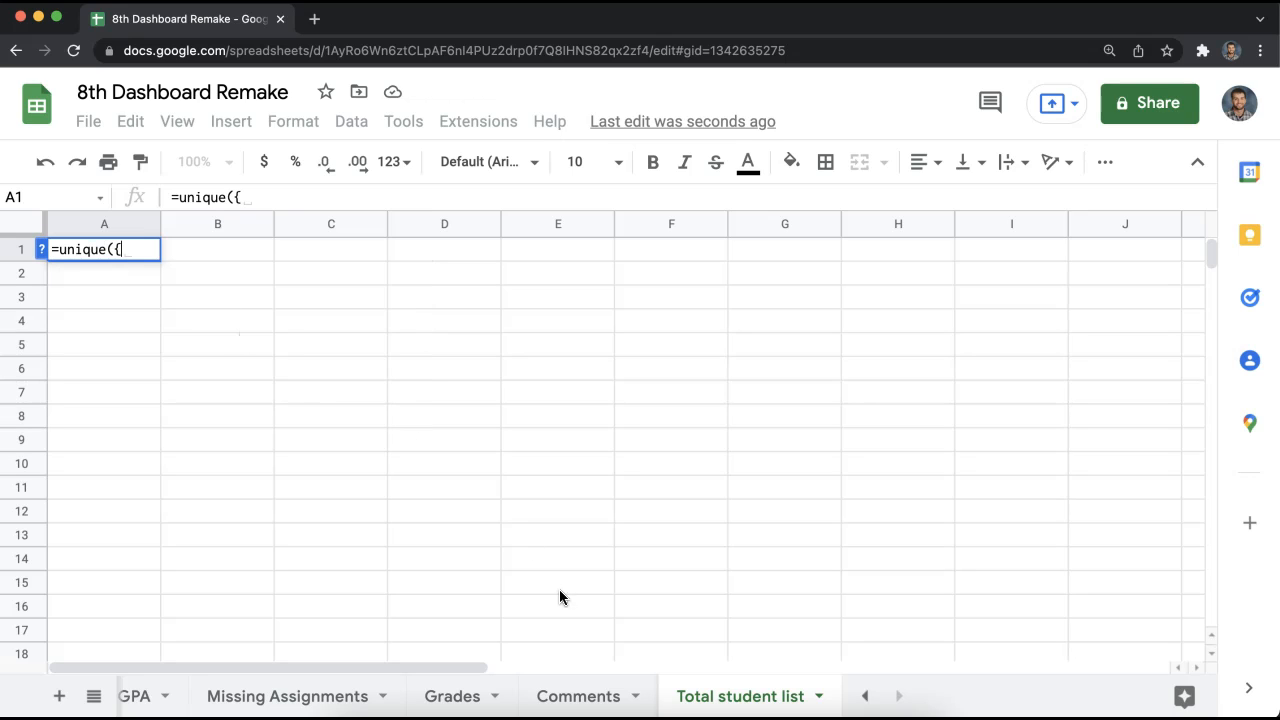
pyautogui.click(578, 690)
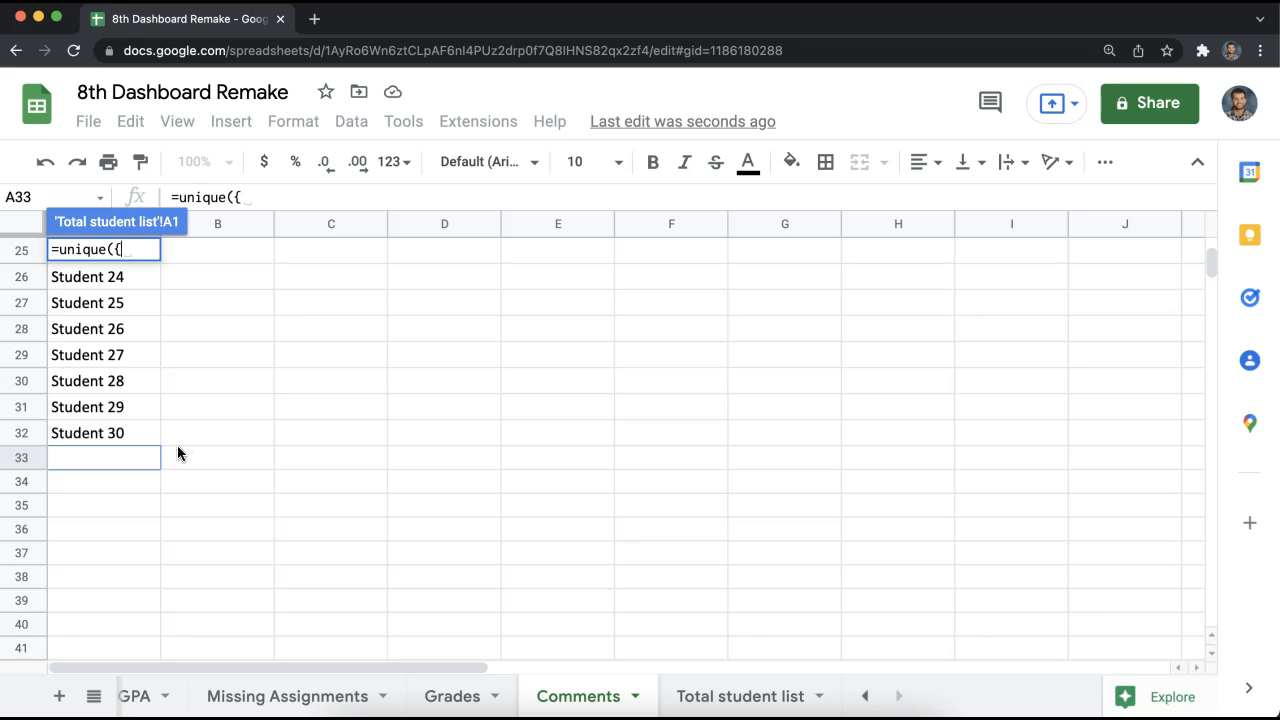
pyautogui.moveTo(146, 442); pyautogui.dragTo(114, 306)
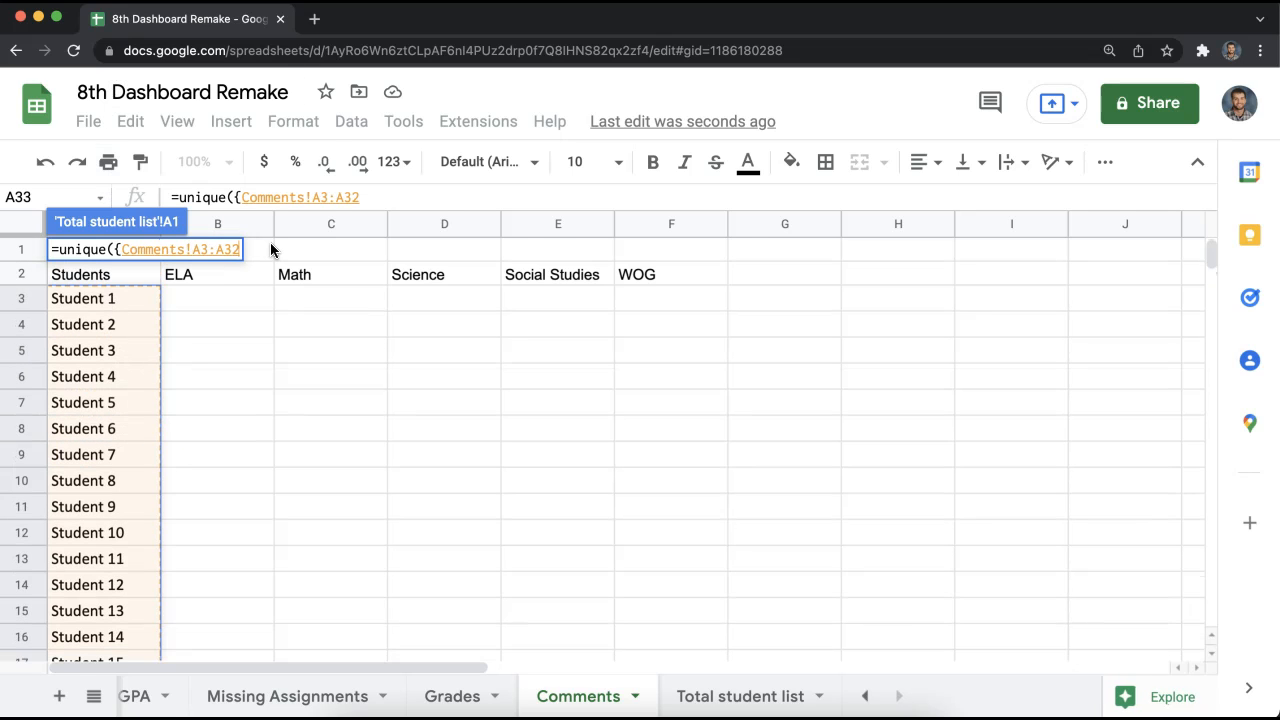
pyautogui.press('BackSpace')
pyautogui.press('BackSpace')
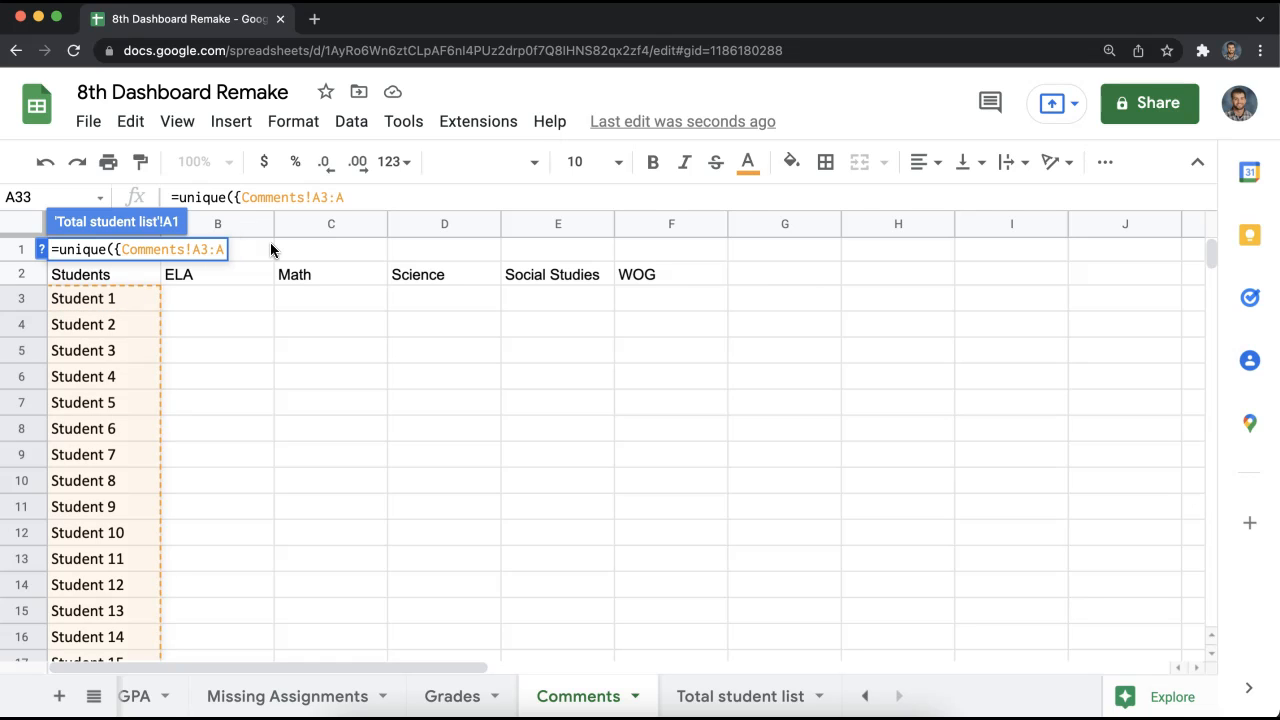
pyautogui.scroll(-10, 110, 392)
pyautogui.scroll(5, 125, 400)
pyautogui.scroll(-4, 131, 405)
pyautogui.scroll(7, 131, 405)
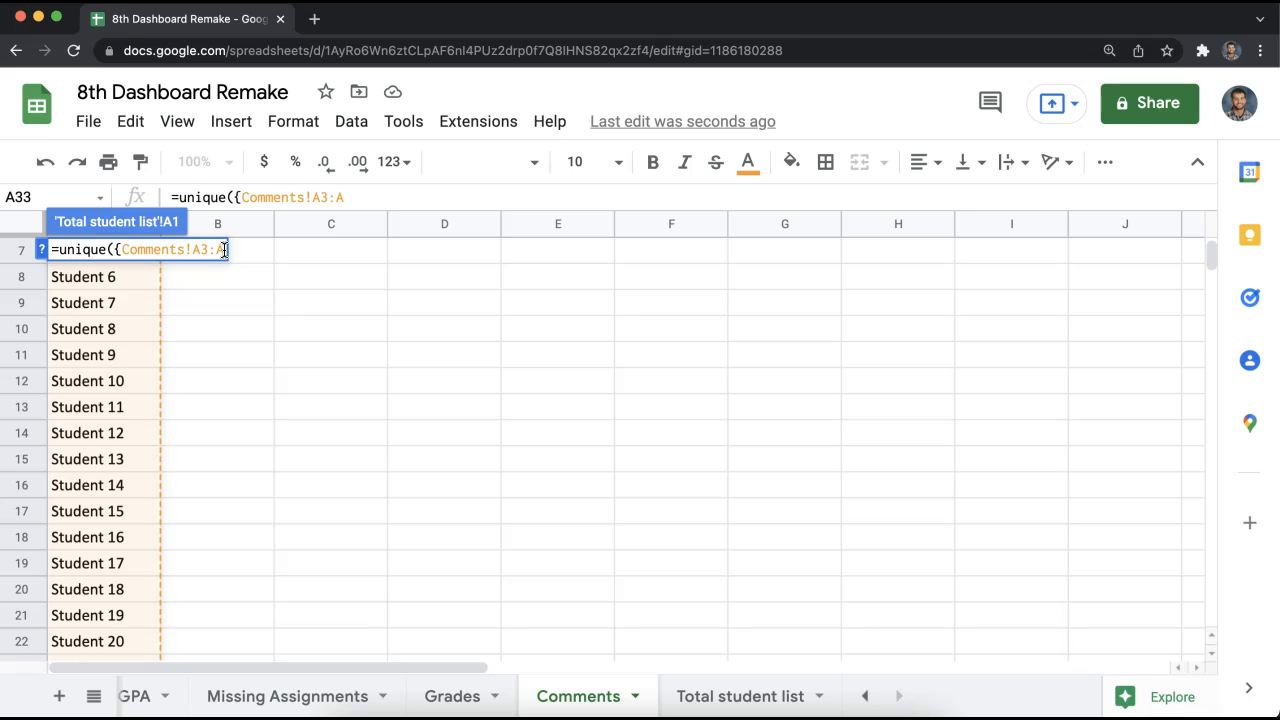
pyautogui.scroll(-10, 155, 372)
pyautogui.scroll(9, 142, 391)
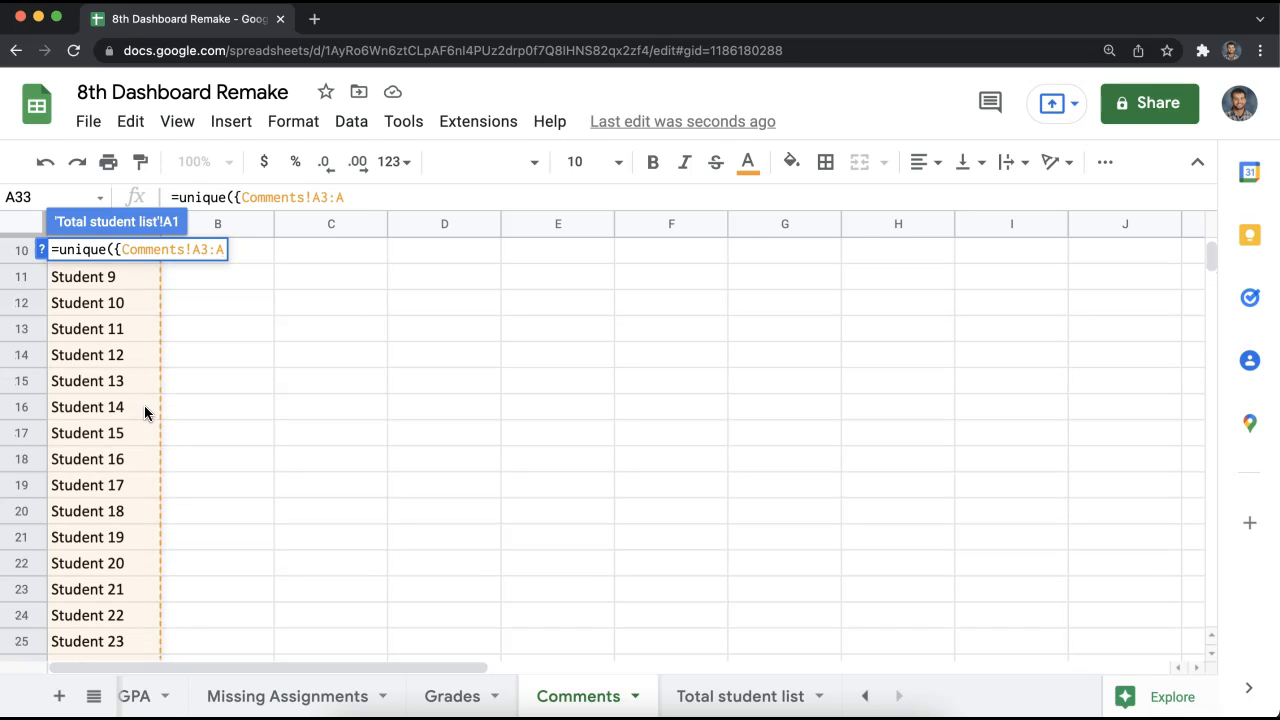
# - Append the open-ended student range Grades!A3:A to the array in the UNIQUE formula, separated by a semicolon
pyautogui.write(';')
pyautogui.click(452, 696)
pyautogui.scroll(9, 150, 460)
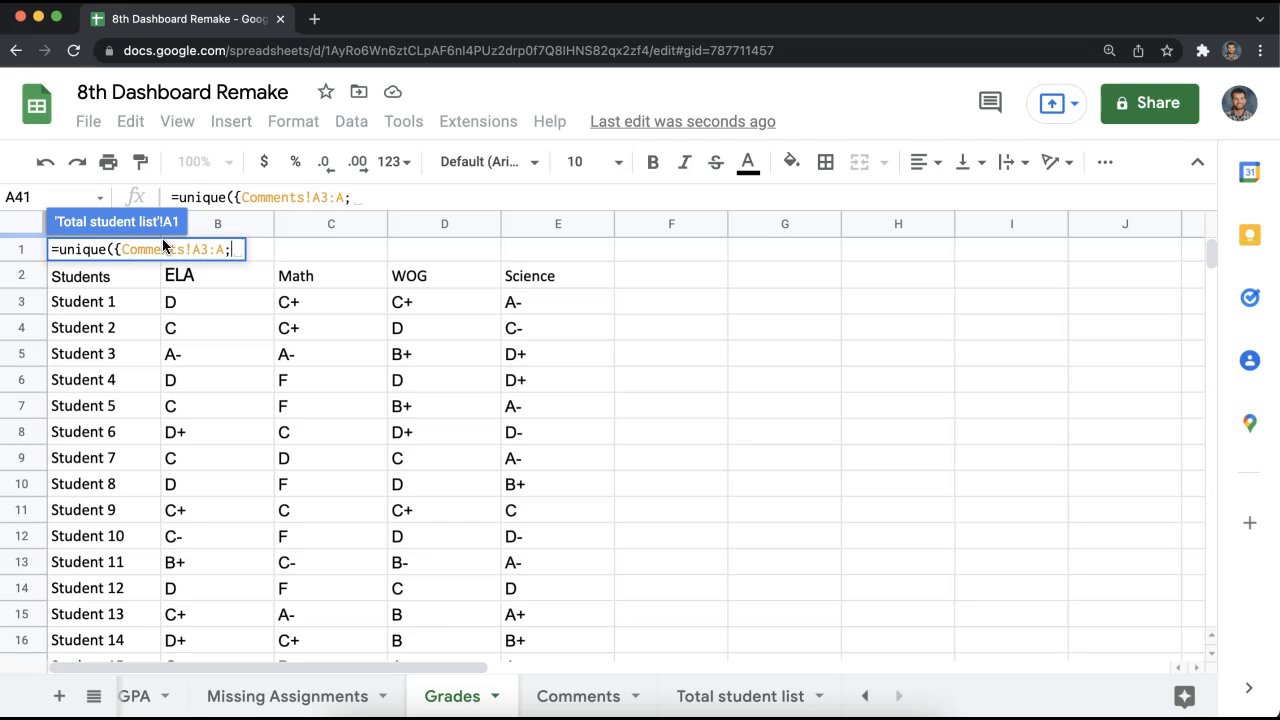
pyautogui.moveTo(113, 303); pyautogui.dragTo(196, 476)
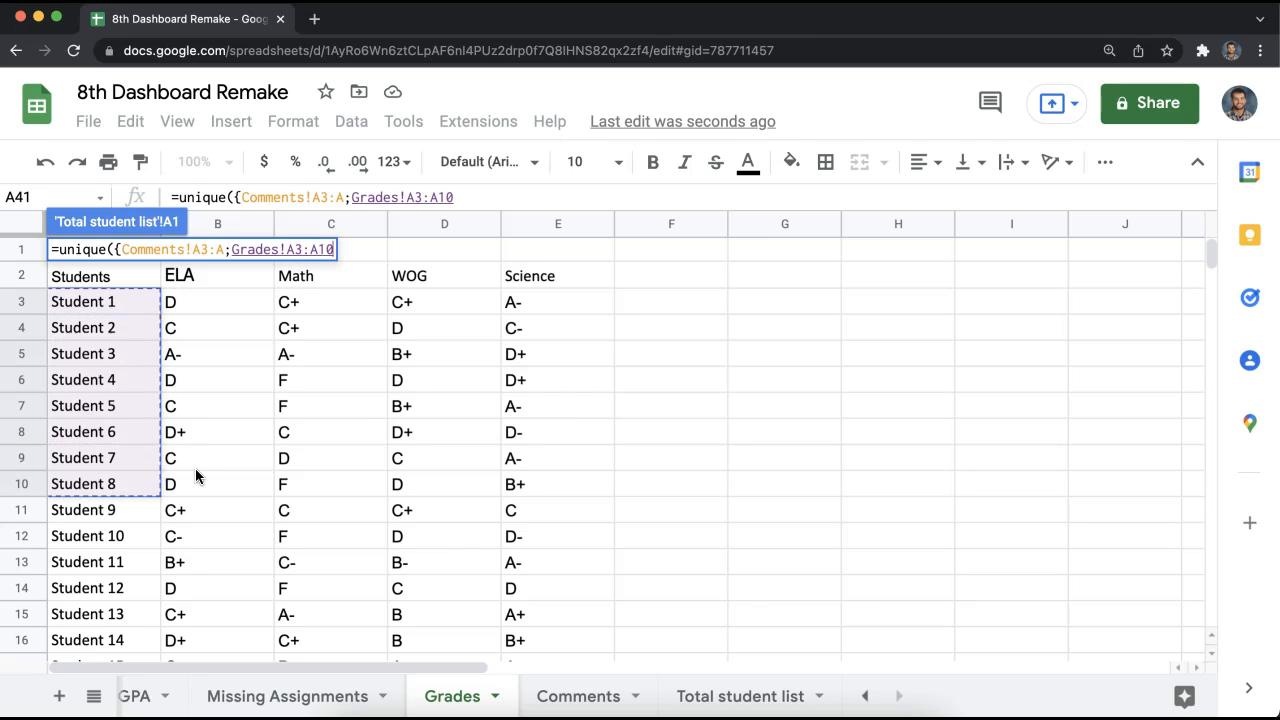
pyautogui.press('BackSpace')
pyautogui.press('BackSpace')
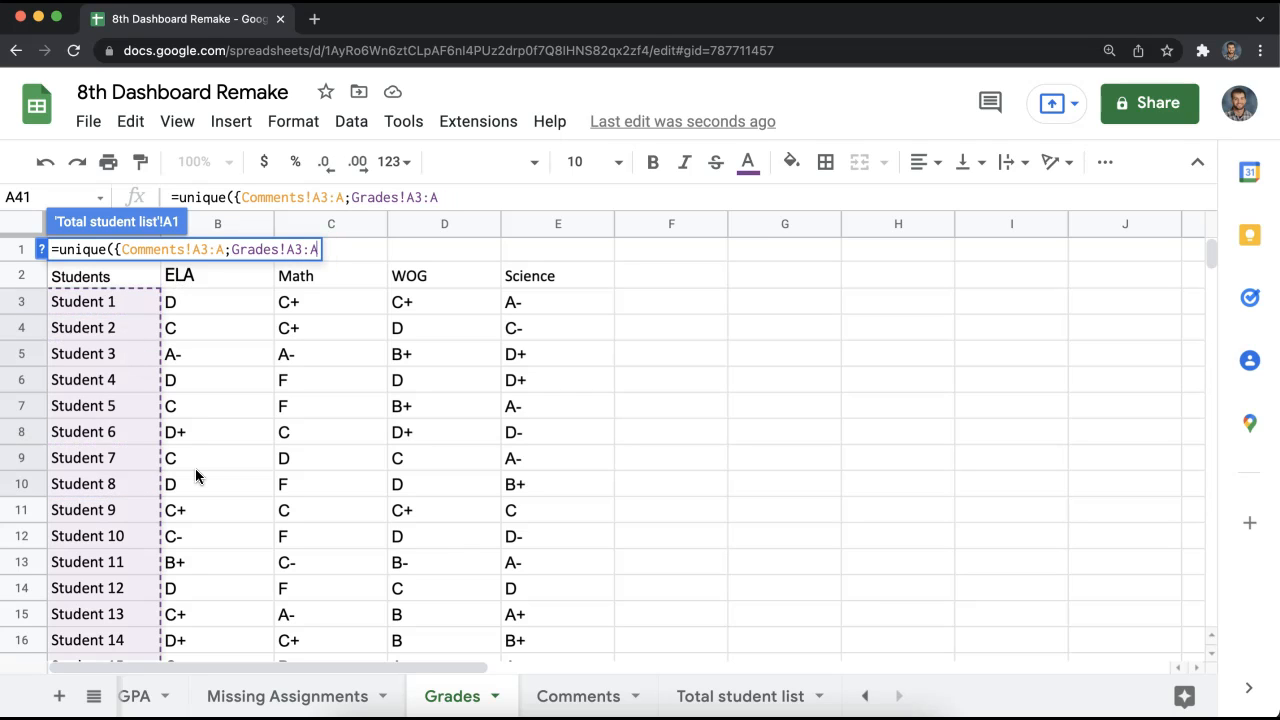
# - Append the open-ended range 'Missing Assignments'!A3:A to the UNIQUE formula's array after a semicolon
pyautogui.write(';')
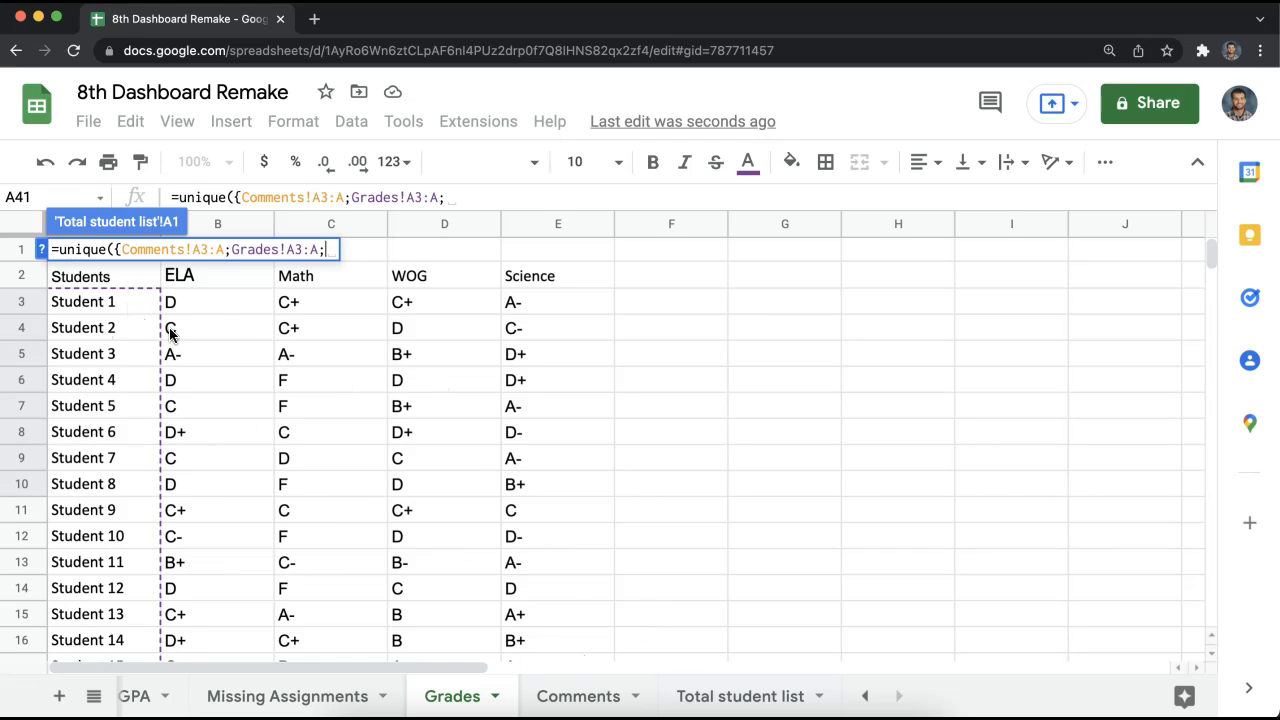
pyautogui.click(287, 695)
pyautogui.moveTo(127, 305); pyautogui.dragTo(122, 610)
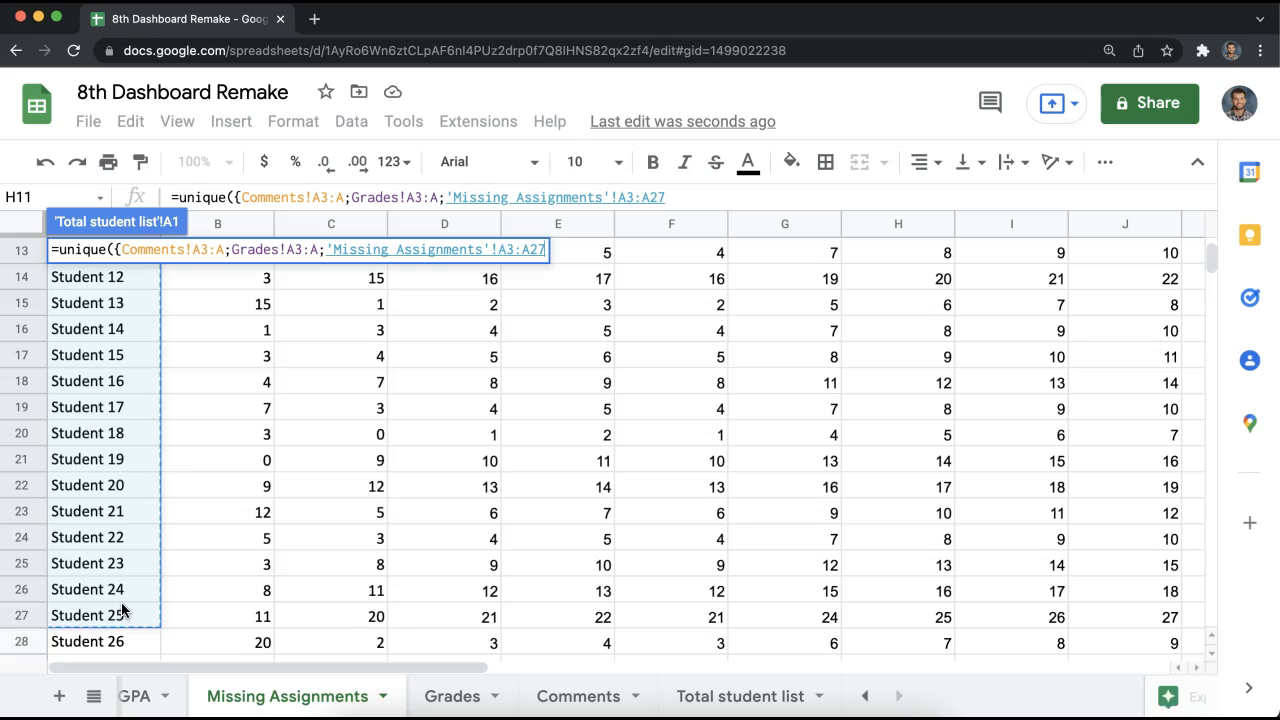
pyautogui.press('BackSpace')
pyautogui.press('BackSpace')
# - Add the GPA sheet's student column to the UNIQUE formula as GPA!A3:A, preceded by a semicolon
pyautogui.write(';')
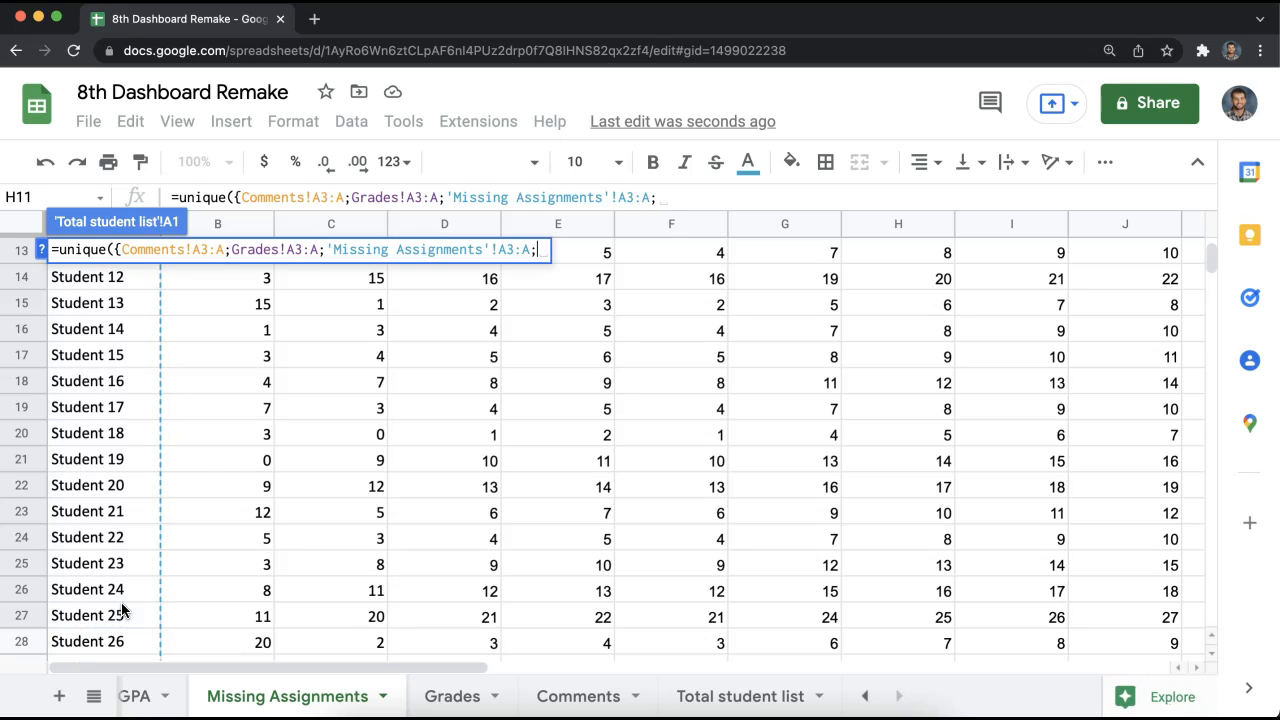
pyautogui.click(135, 696)
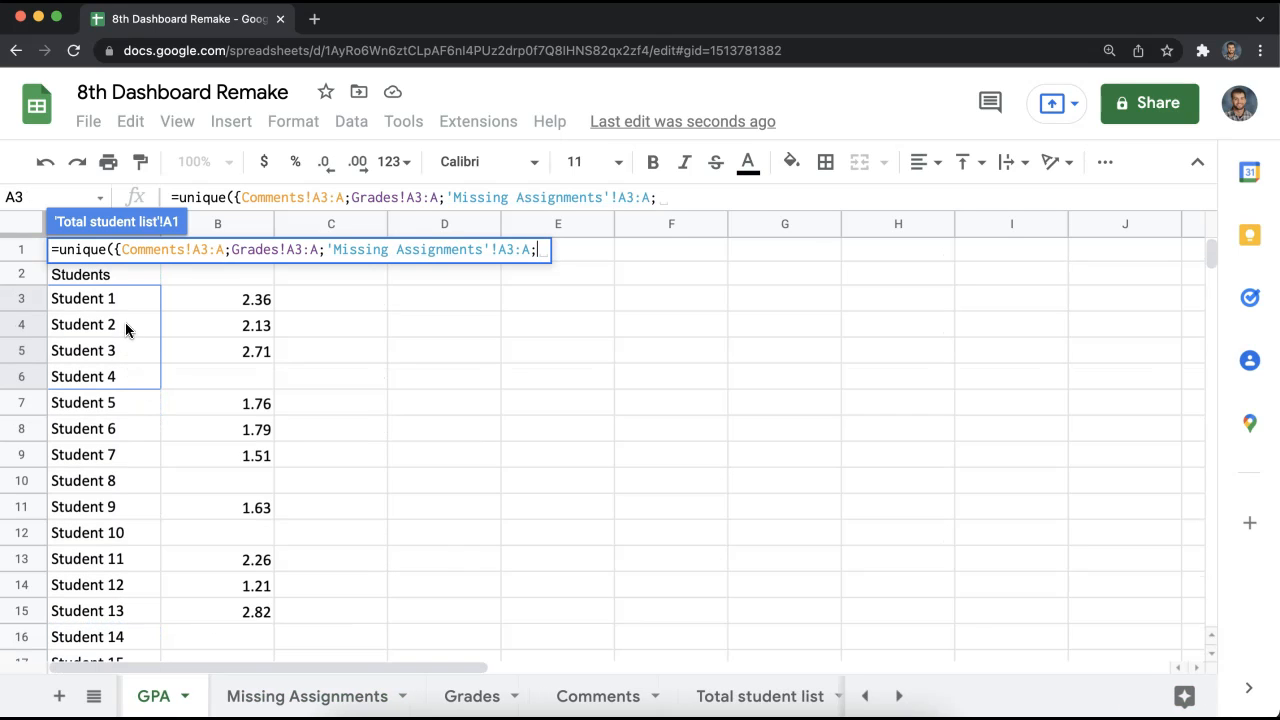
pyautogui.moveTo(122, 300); pyautogui.dragTo(108, 428)
pyautogui.press('BackSpace')
# - Add 'Discipline Incidents'!A3:A as the last range, close the array and parenthesis, and commit the UNIQUE formula
pyautogui.write(';')
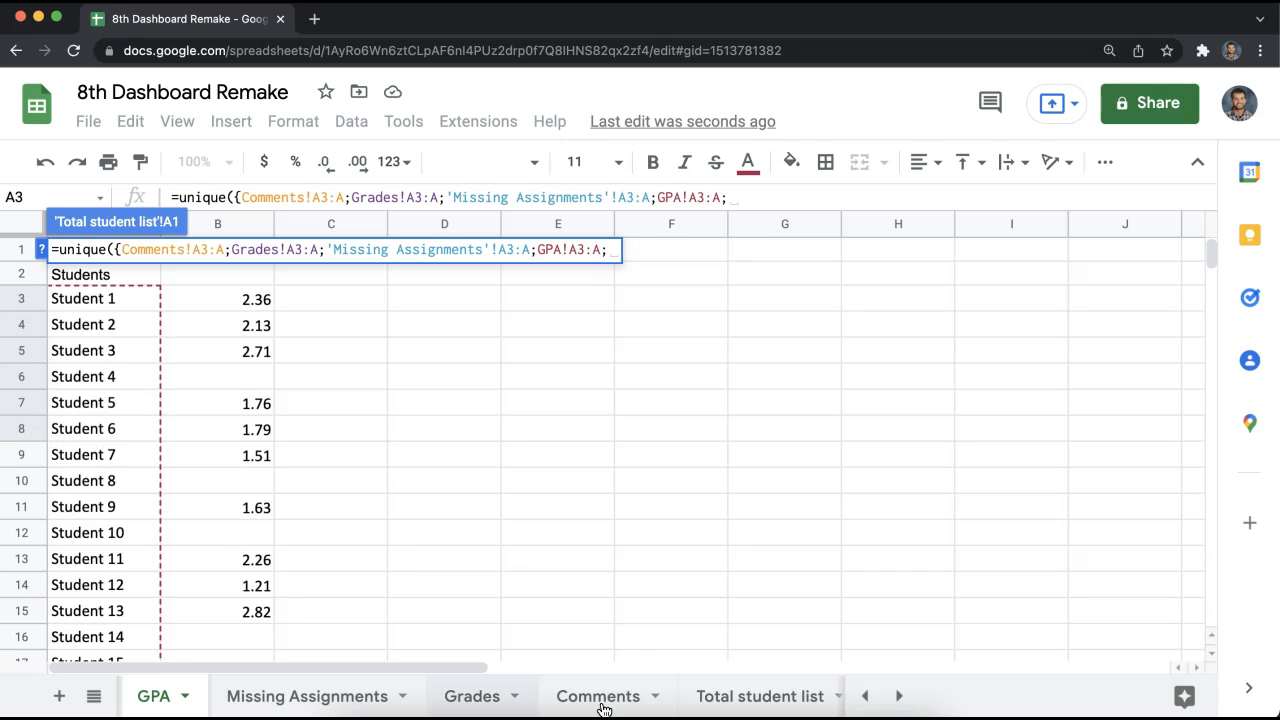
pyautogui.click(865, 696)
pyautogui.click(340, 696)
pyautogui.moveTo(145, 310); pyautogui.dragTo(136, 424)
pyautogui.press('BackSpace')
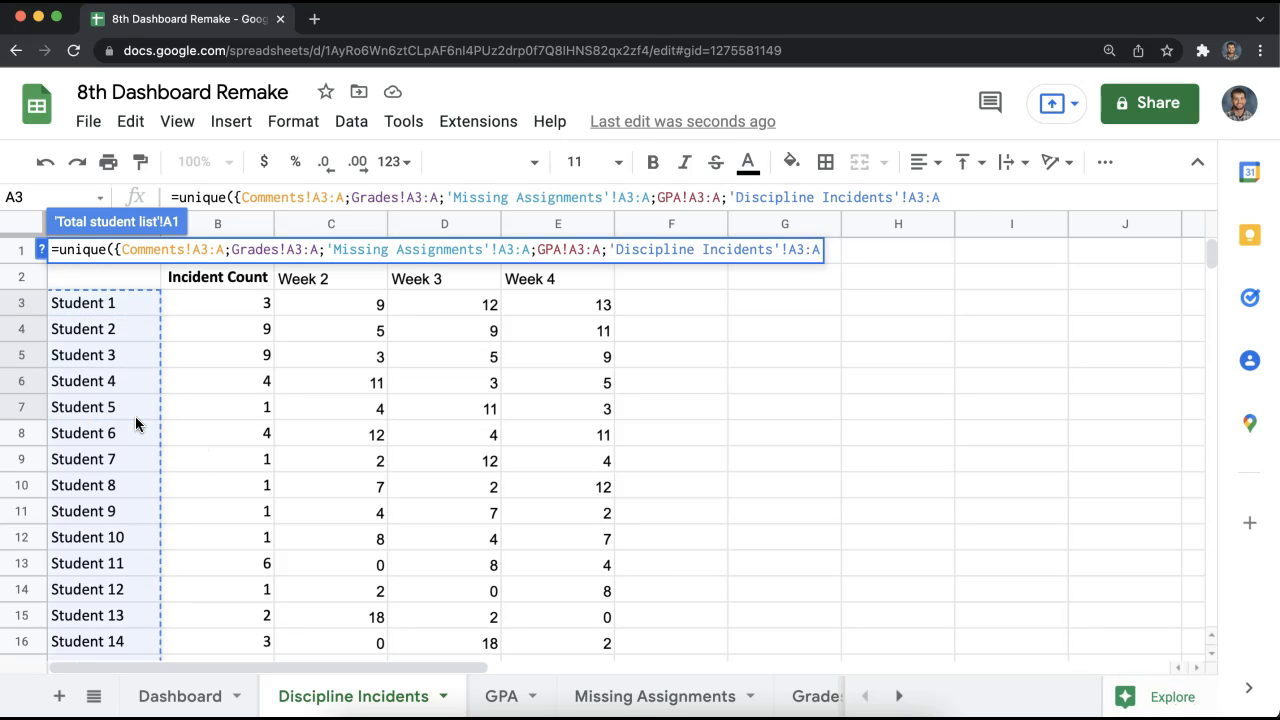
pyautogui.write('}')
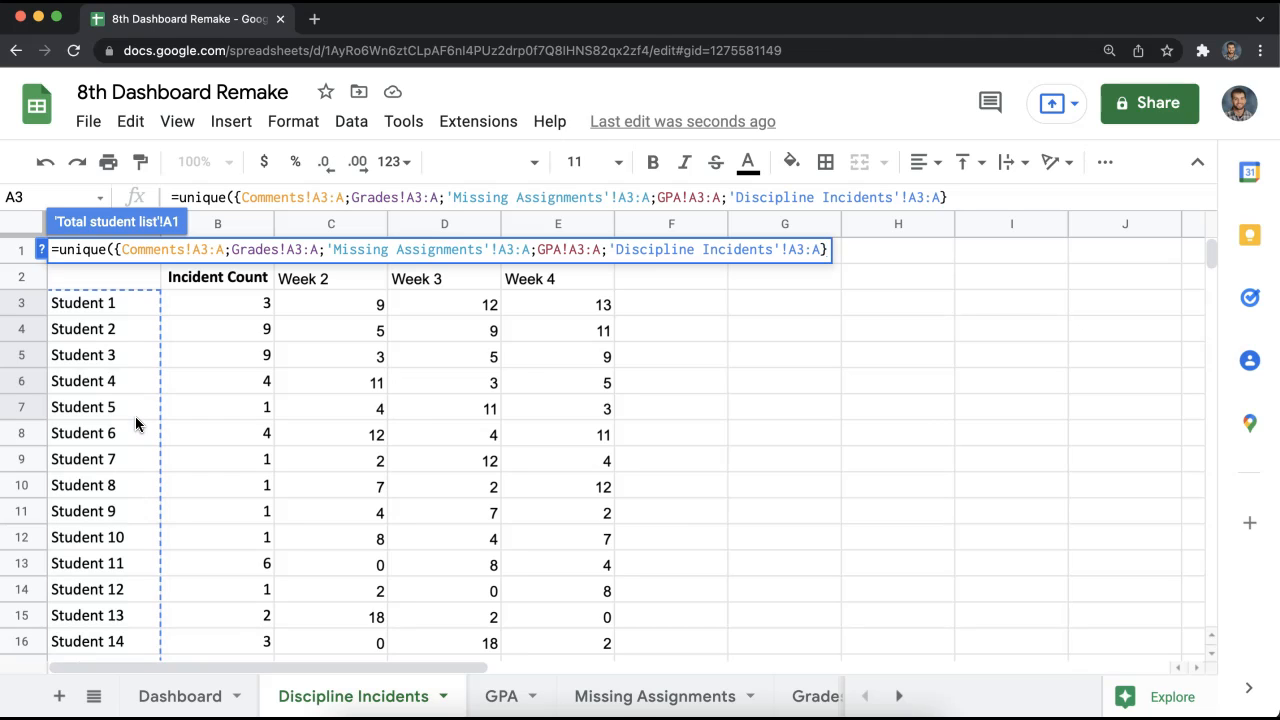
pyautogui.write(')')
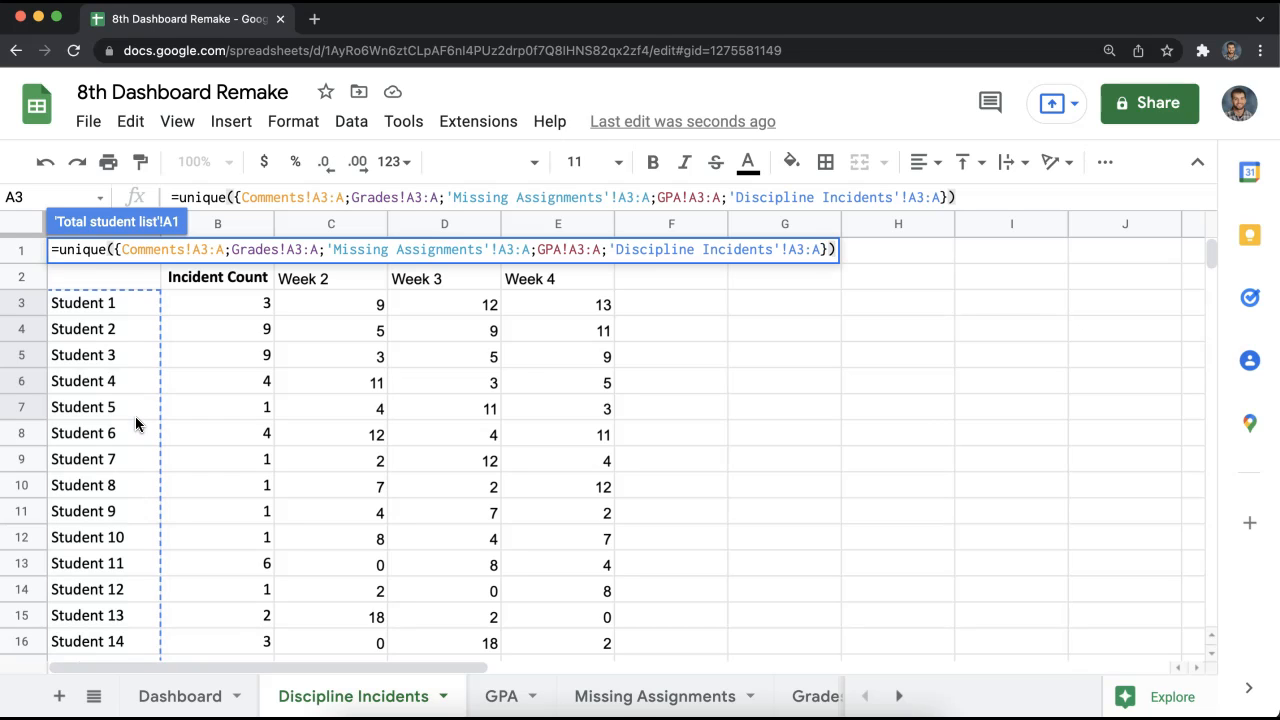
pyautogui.press('Return')
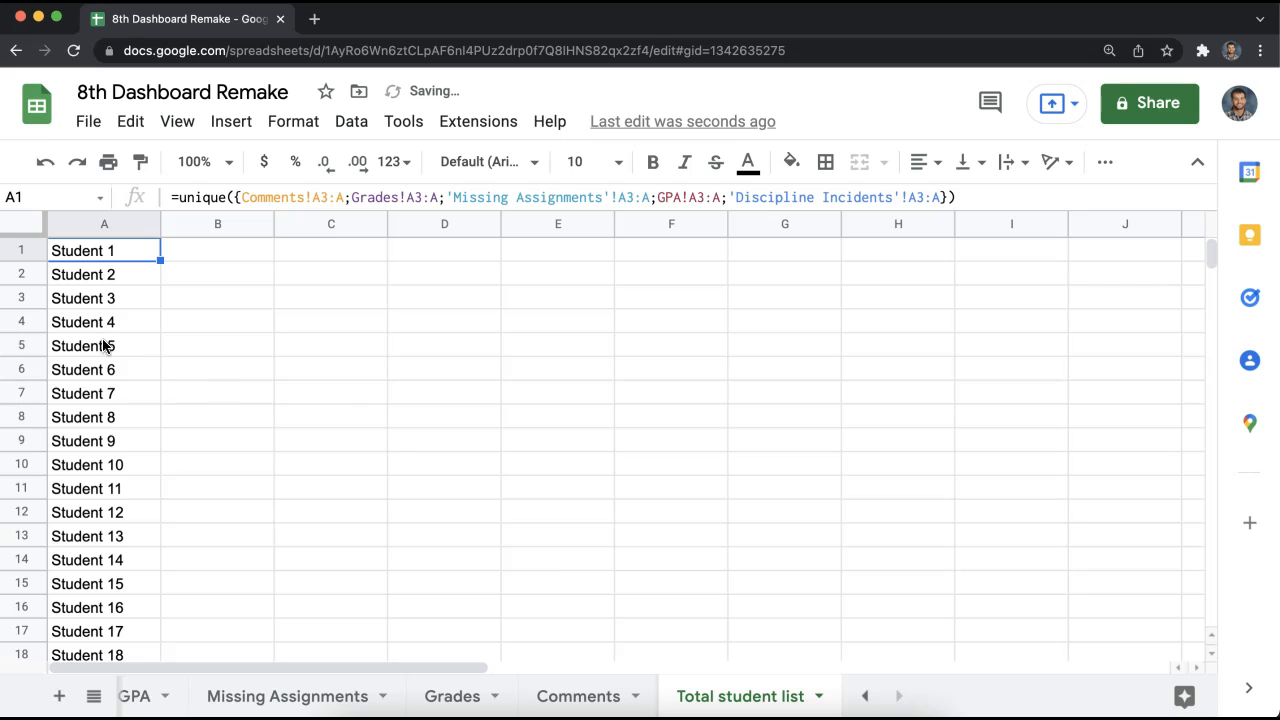
# - Enter a test student's first name in A33 of the Grades sheet, below Student 30
pyautogui.scroll(-9, 335, 417)
pyautogui.scroll(9, 318, 430)
pyautogui.scroll(-5, 301, 440)
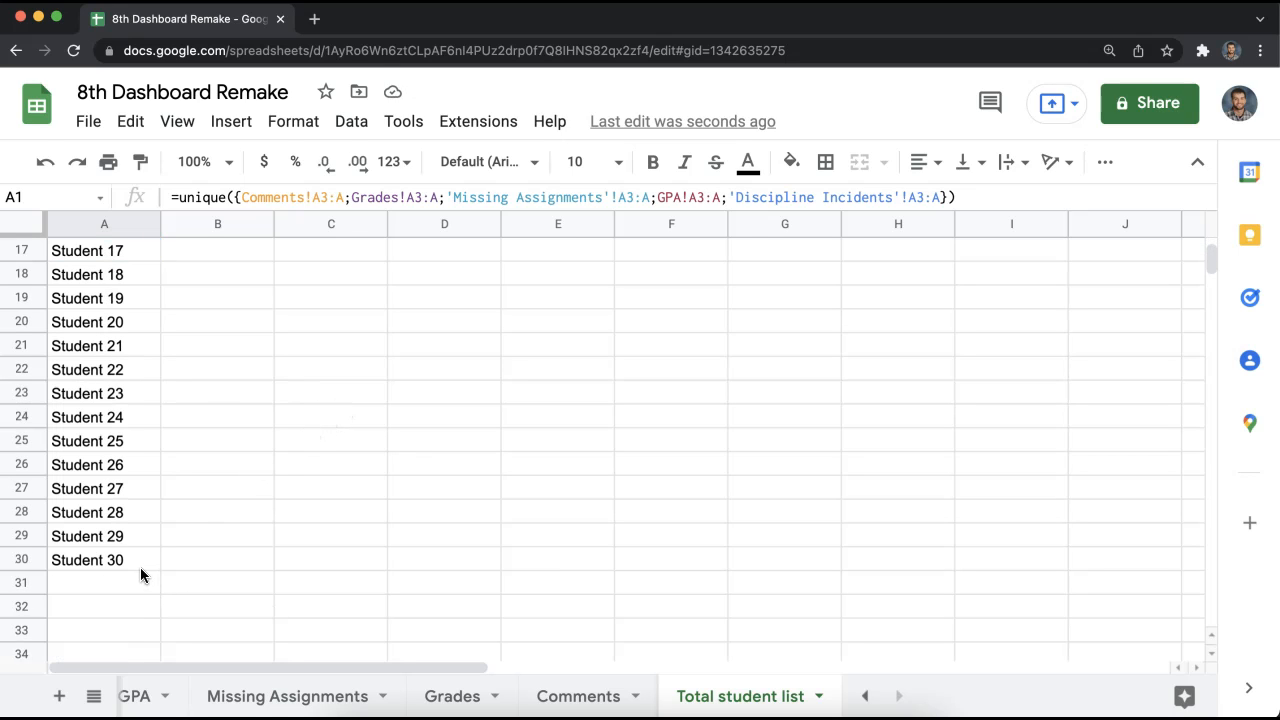
pyautogui.scroll(5, 143, 546)
pyautogui.scroll(-6, 133, 400)
pyautogui.click(438, 697)
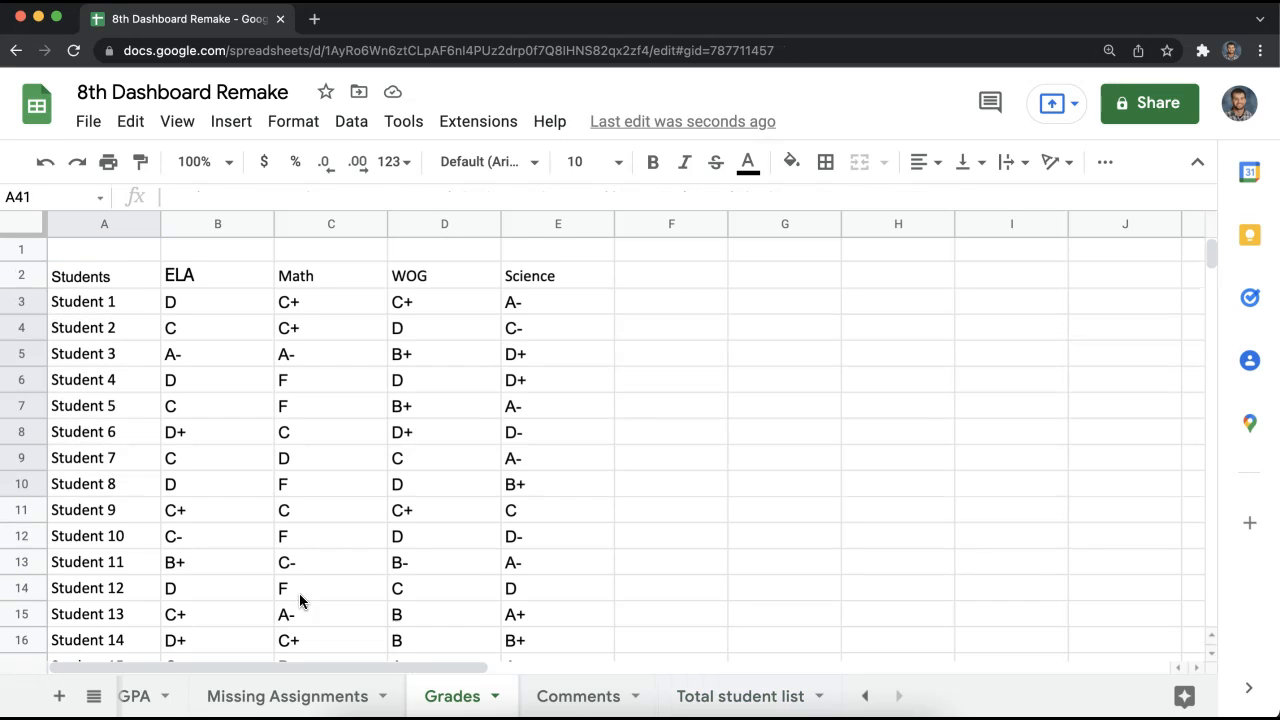
pyautogui.scroll(-7, 249, 632)
pyautogui.click(104, 515)
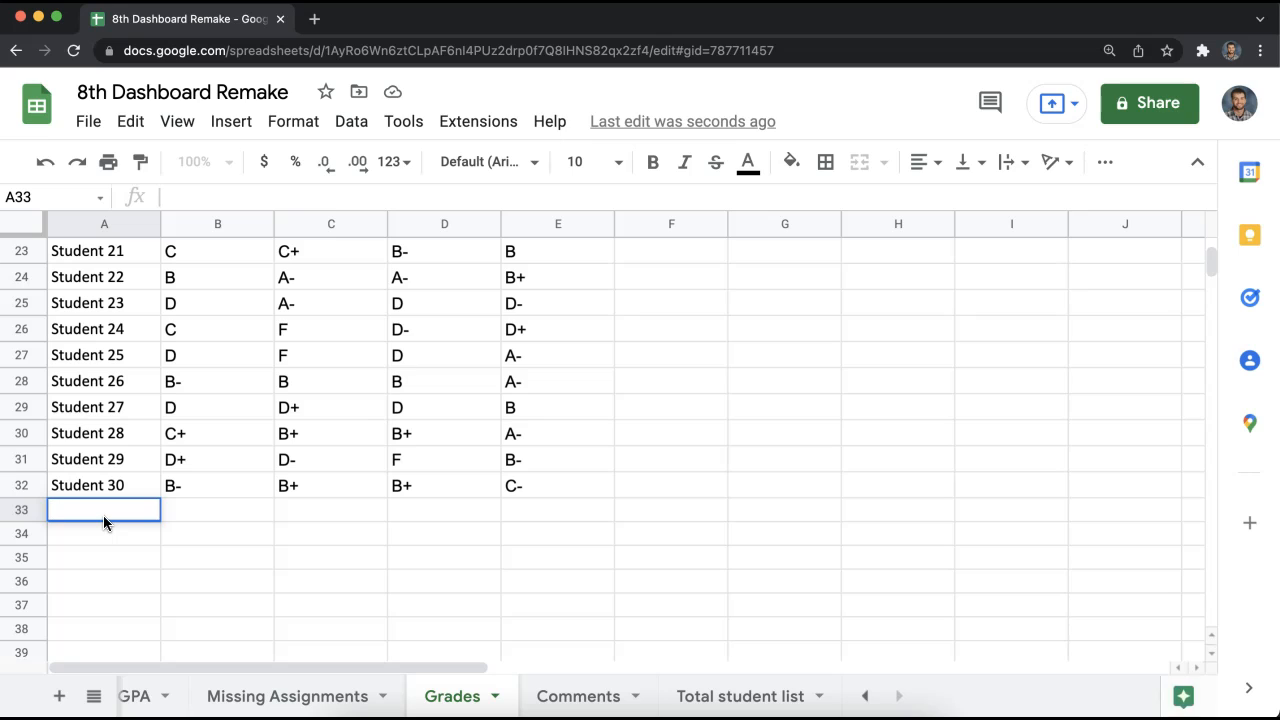
pyautogui.write('Justin')
pyautogui.press('Return')
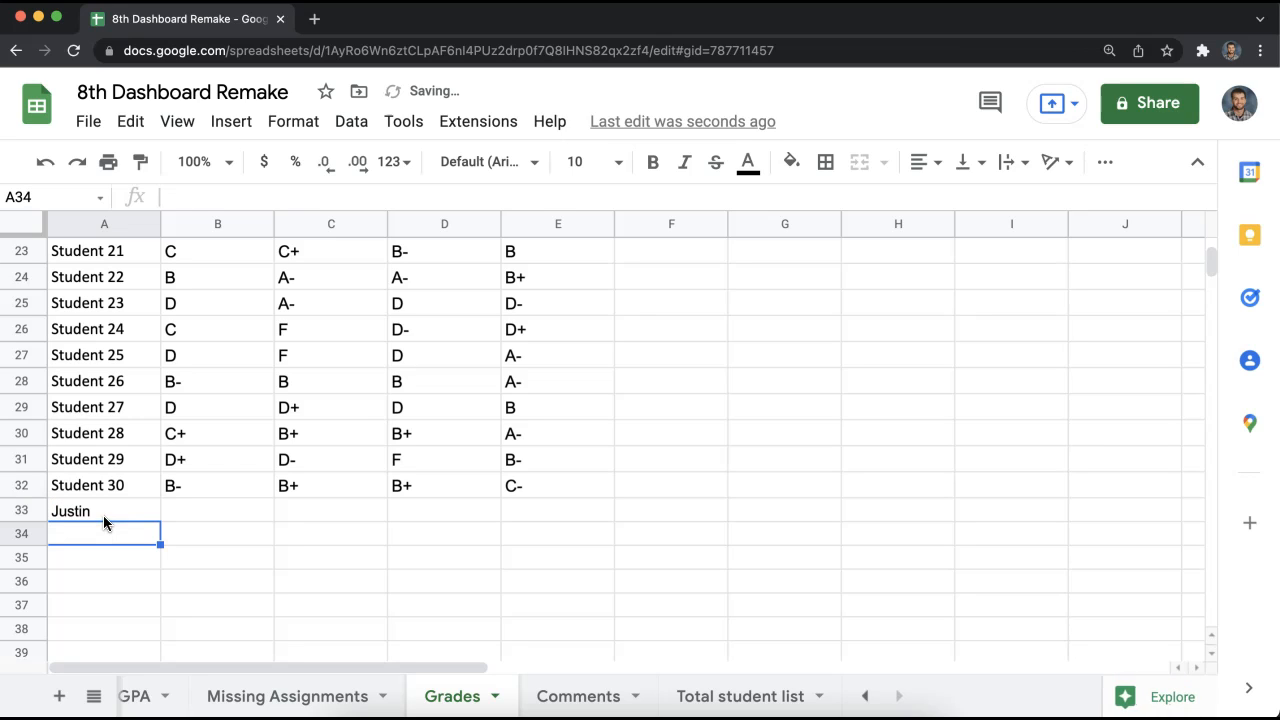
# - Enter the same test student's name in A33 of the Comments sheet and a second student's name in A34
pyautogui.click(762, 693)
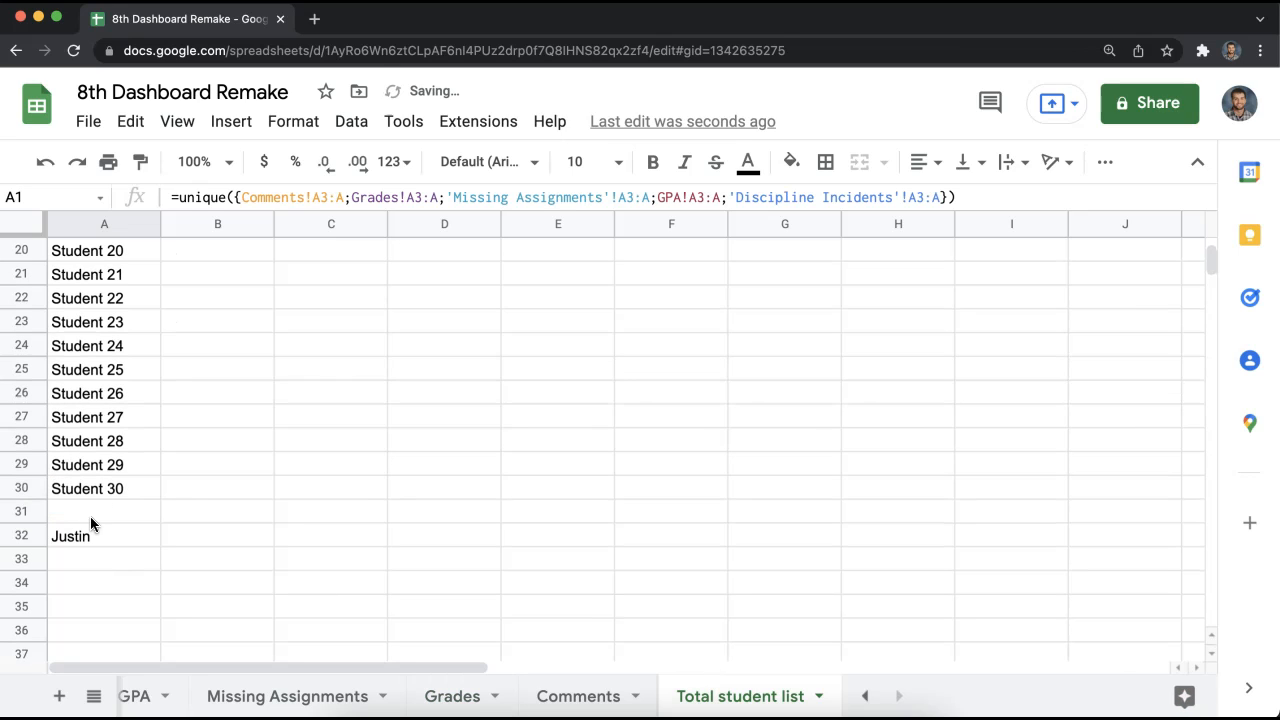
pyautogui.scroll(1, 95, 550)
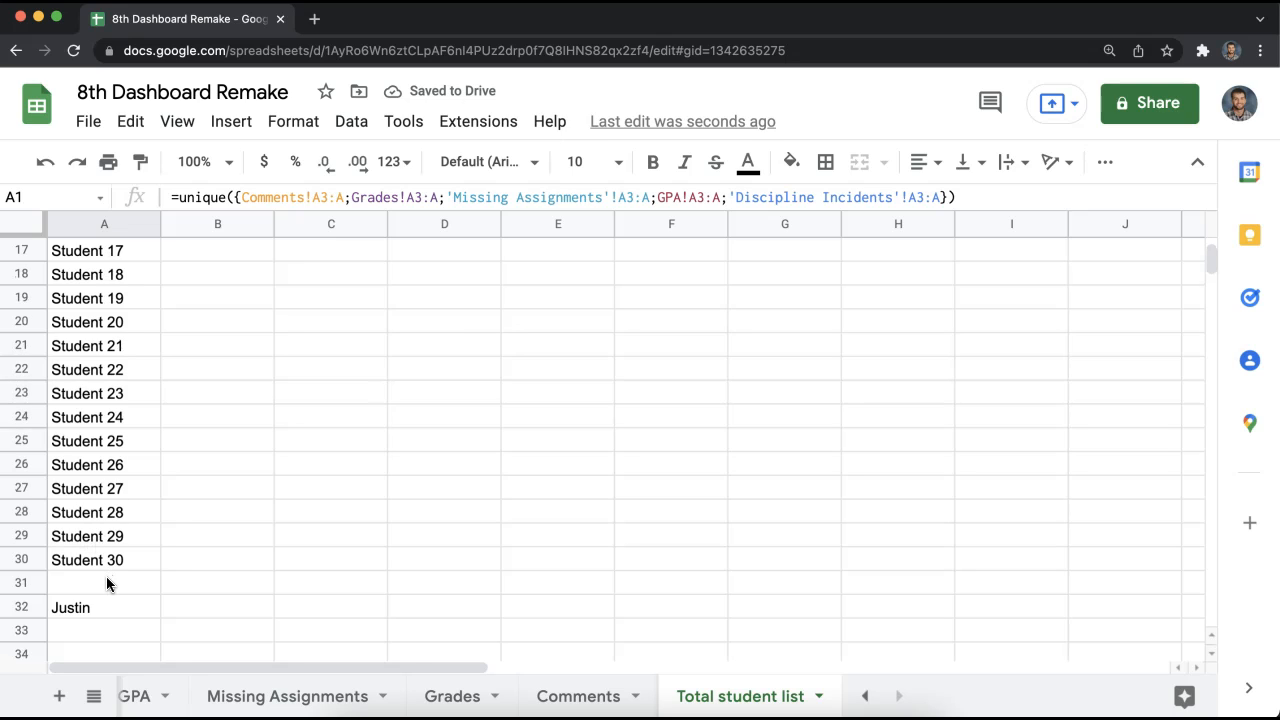
pyautogui.click(590, 694)
pyautogui.scroll(-6, 175, 591)
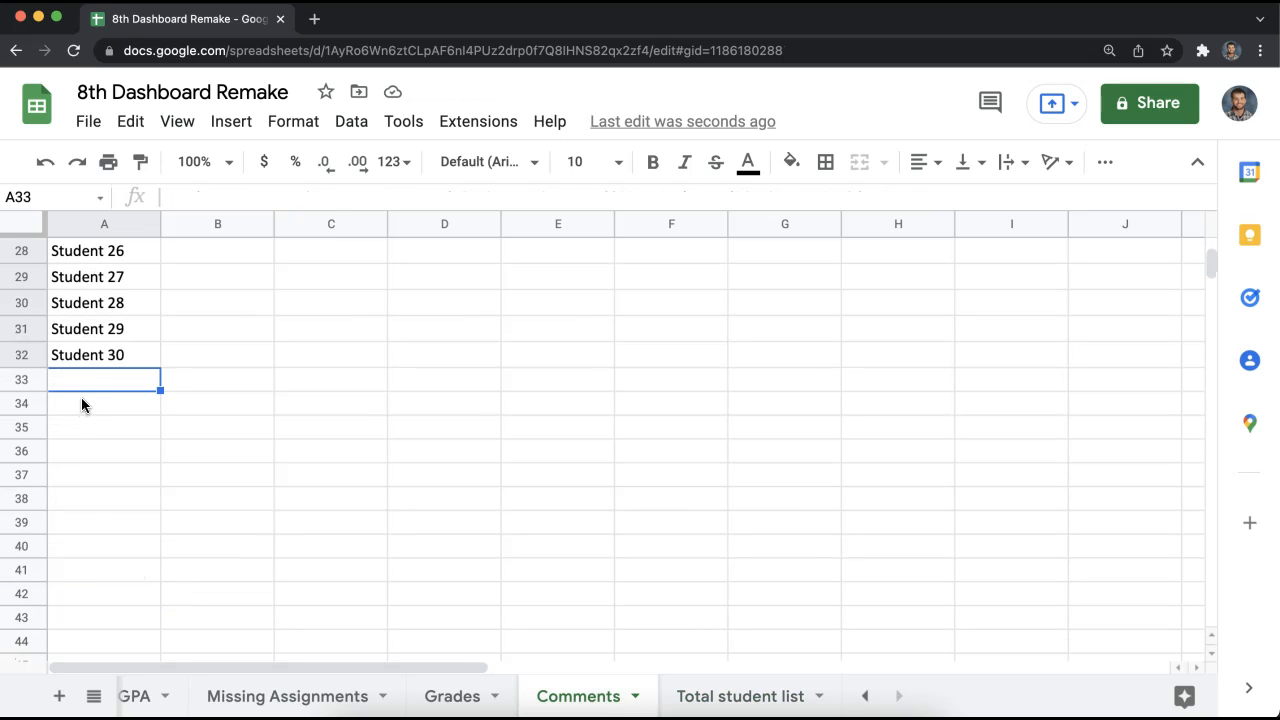
pyautogui.click(93, 364)
pyautogui.click(88, 386)
pyautogui.write('Justin')
pyautogui.press('Return')
pyautogui.write('Isaac')
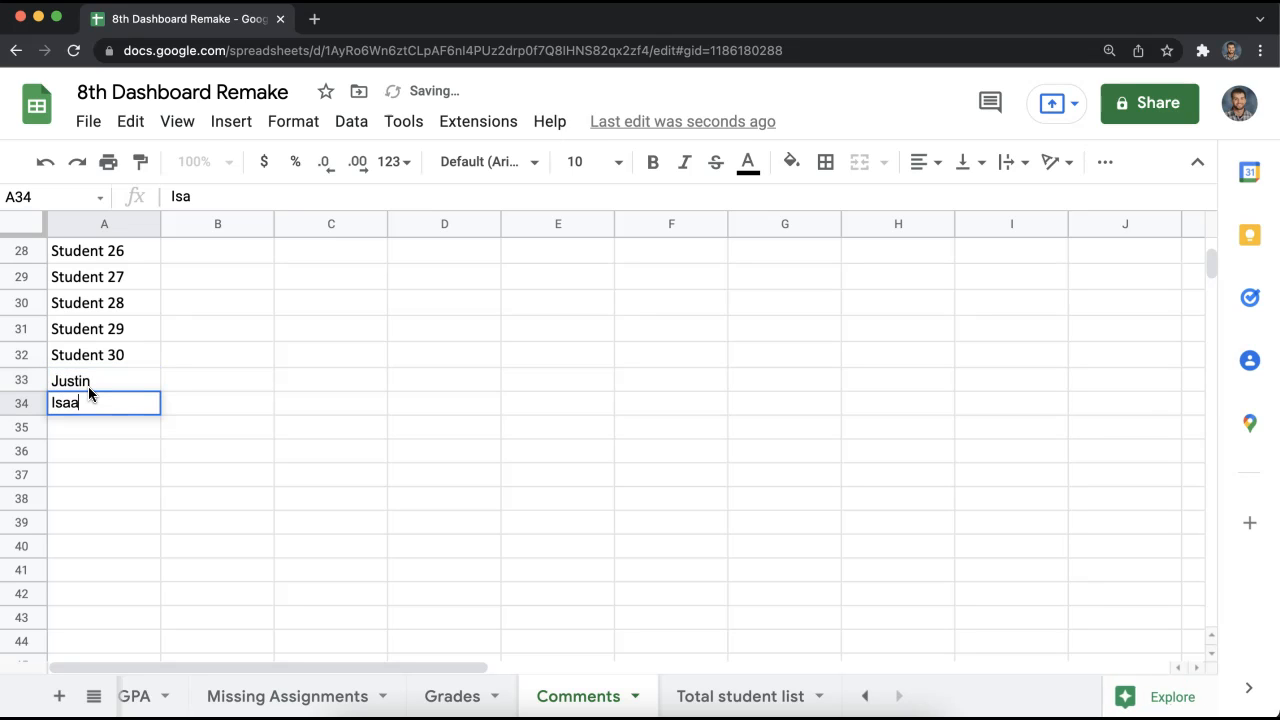
pyautogui.press('Return')
# - Review the Total student list from start to end for the added student names
pyautogui.click(700, 691)
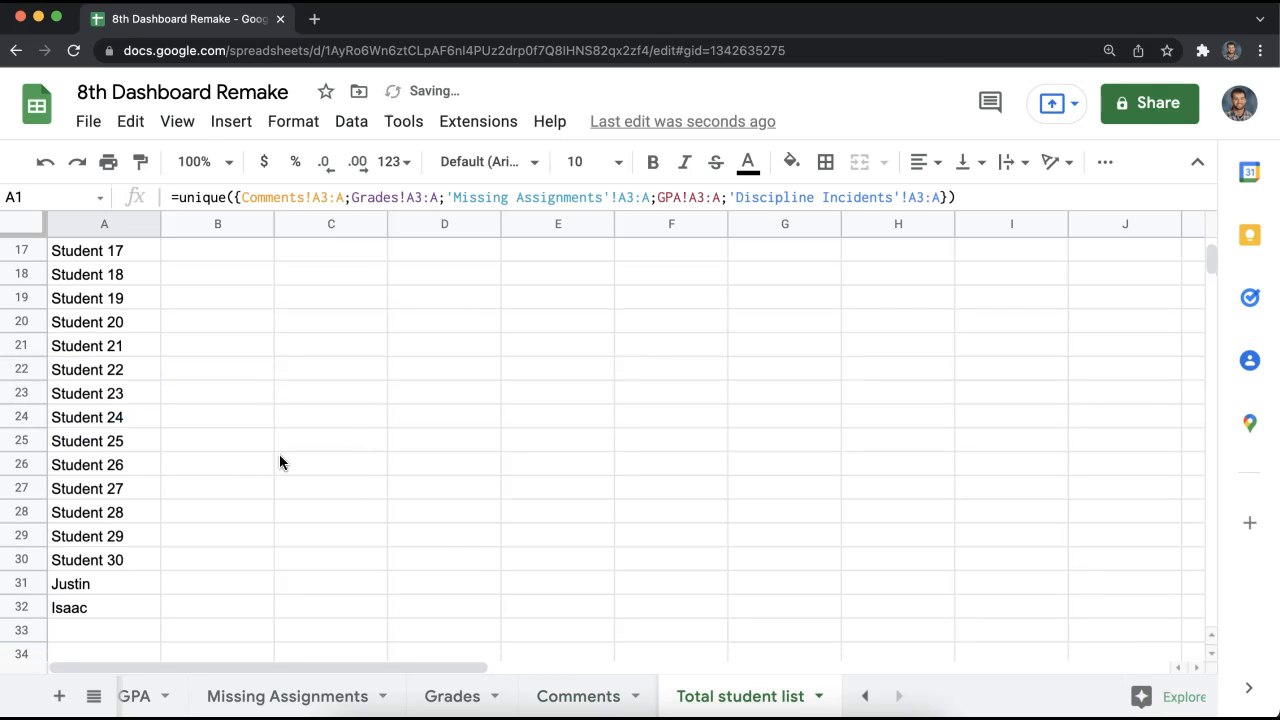
pyautogui.scroll(-4, 109, 578)
pyautogui.scroll(9, 111, 578)
pyautogui.scroll(-6, 117, 586)
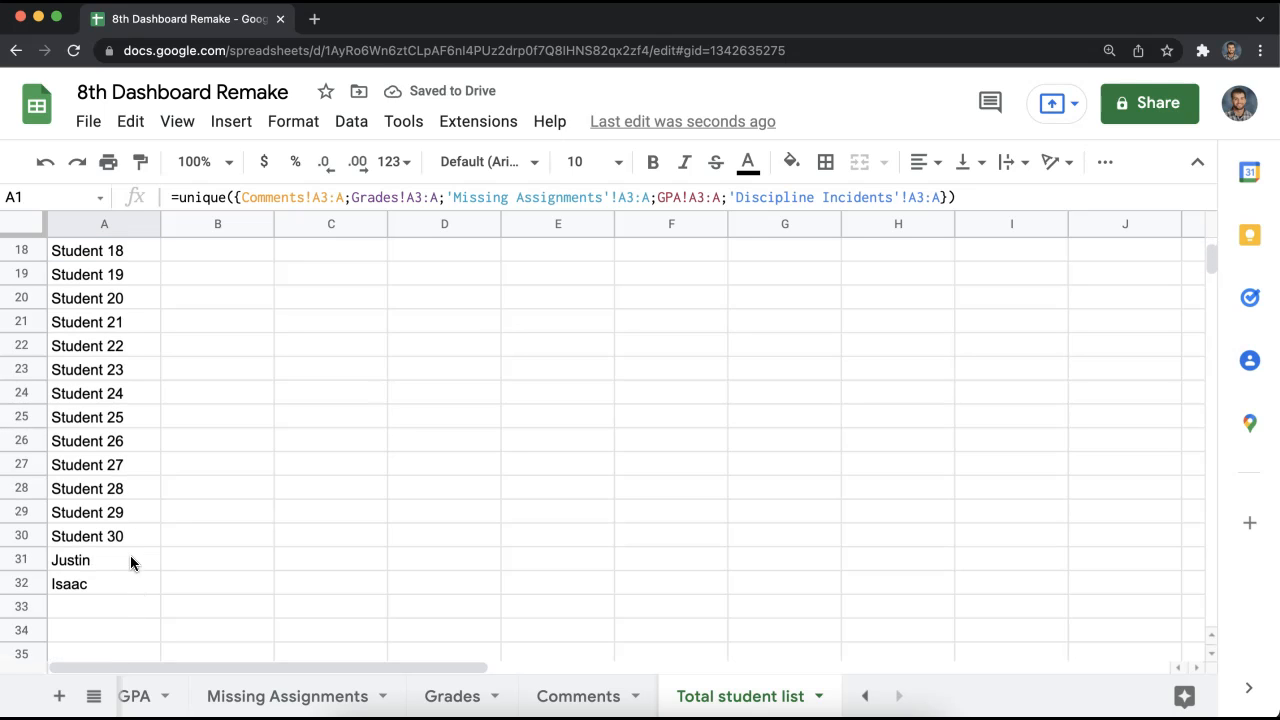
pyautogui.scroll(6, 275, 487)
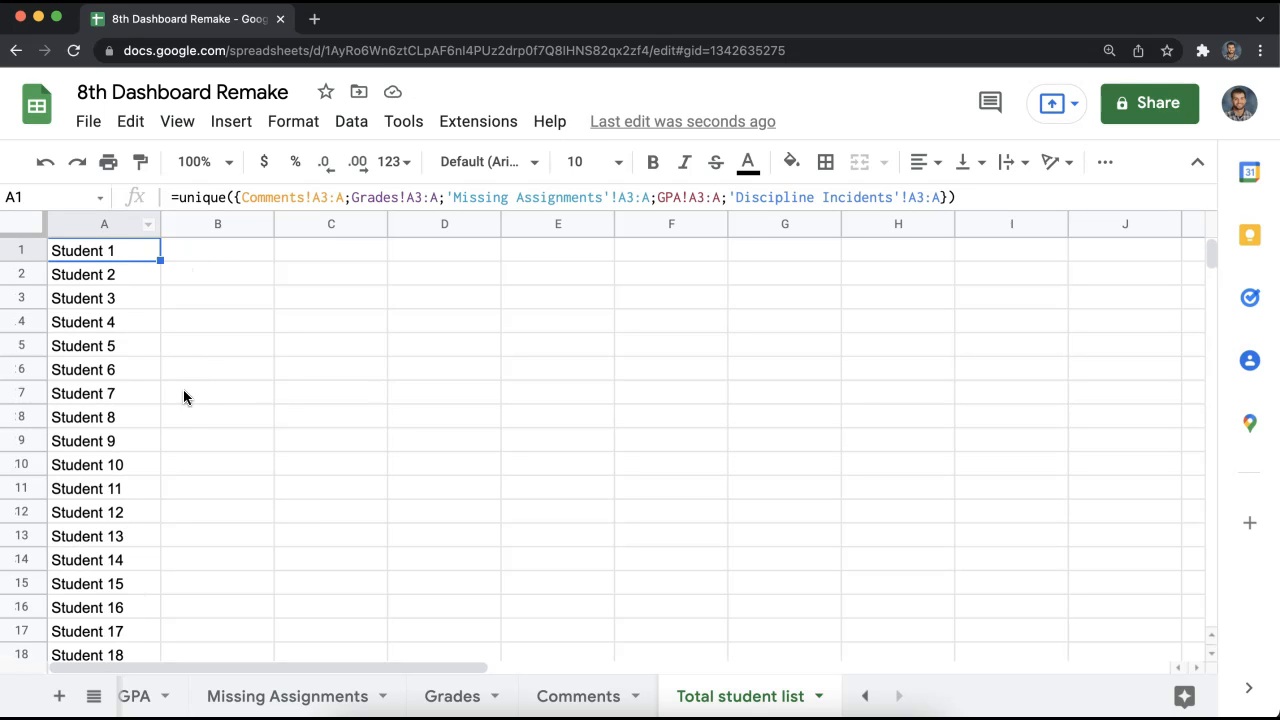
pyautogui.scroll(-8, 160, 357)
pyautogui.scroll(2, 200, 500)
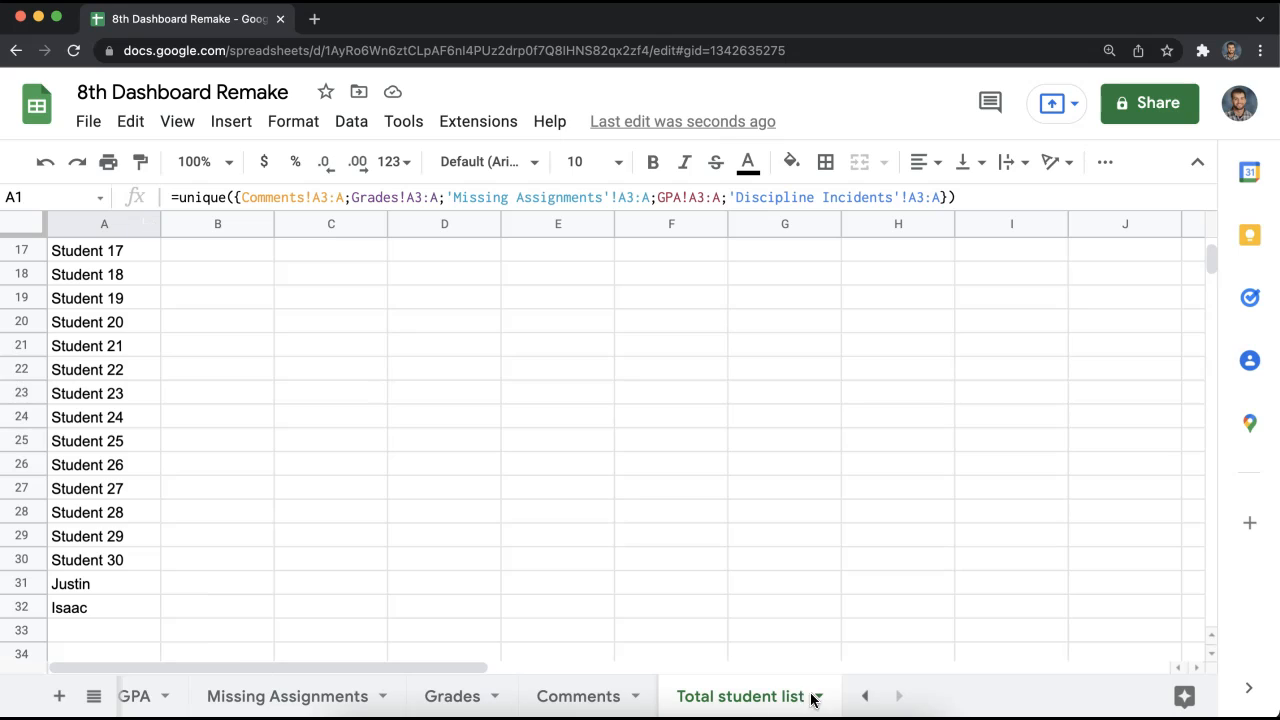
# - Start a data validation rule for cell A2 of the Dashboard sheet
pyautogui.click(864, 696)
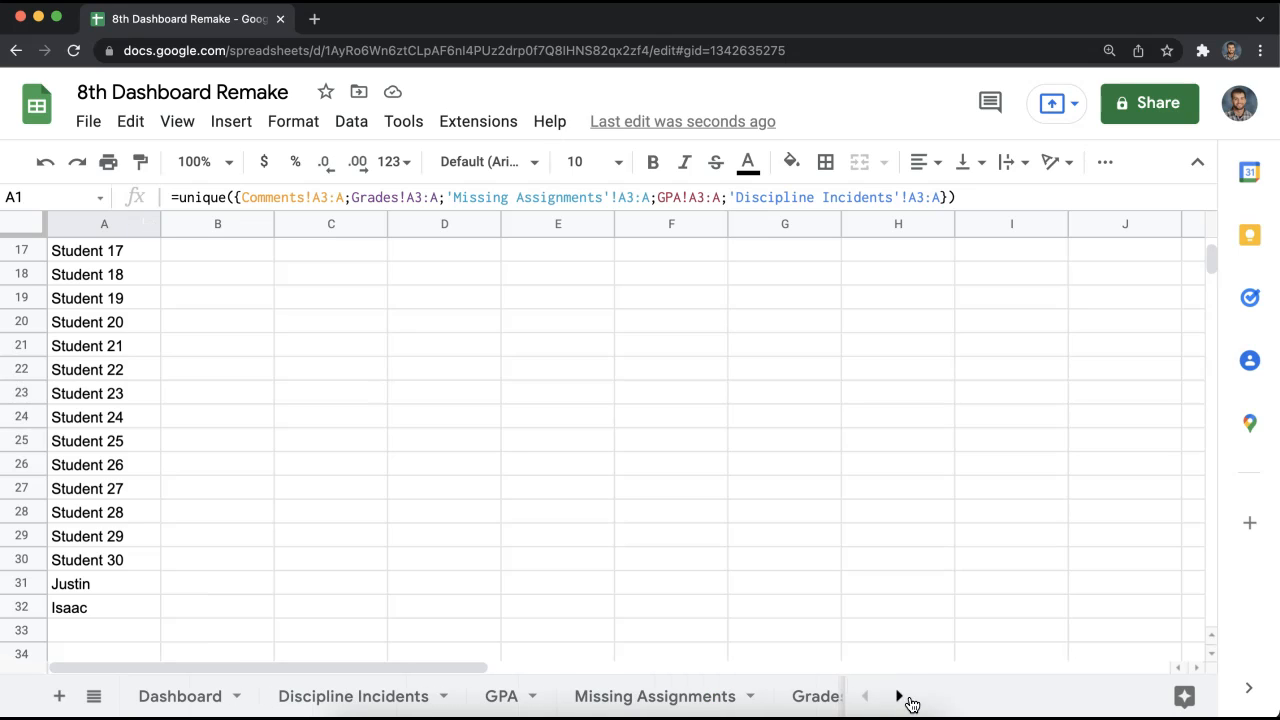
pyautogui.click(900, 697)
pyautogui.click(860, 699)
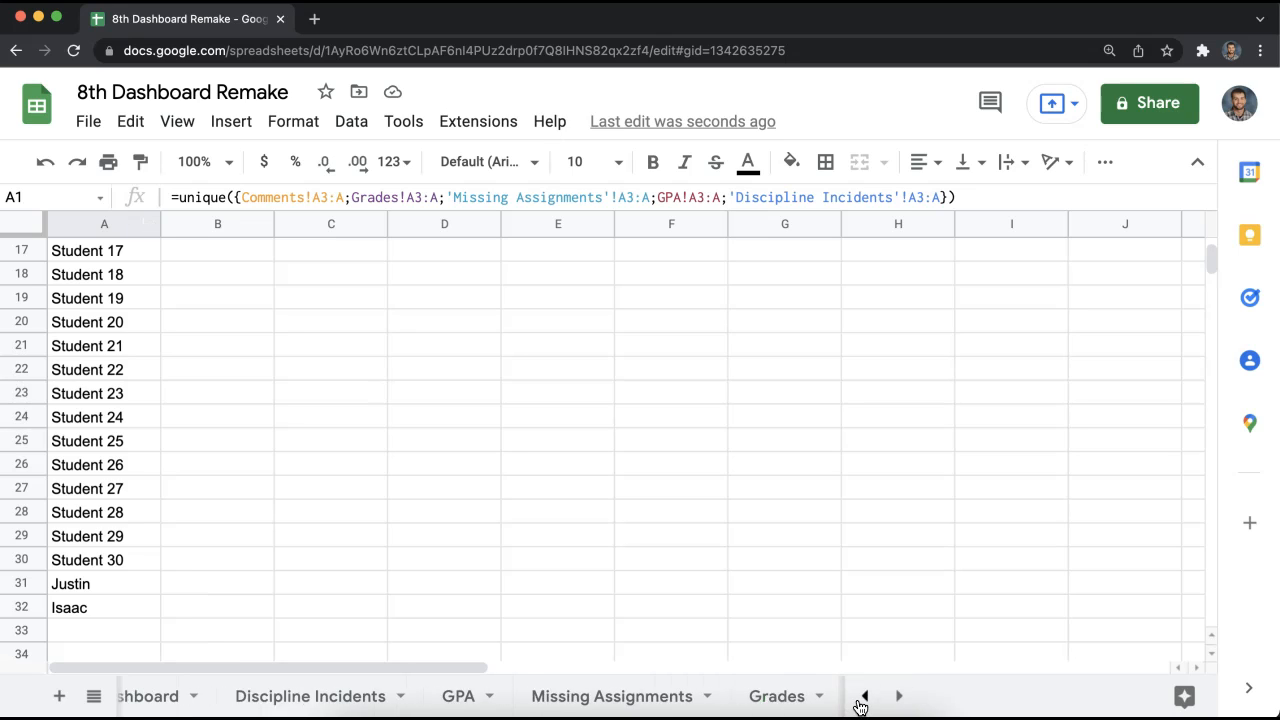
pyautogui.click(186, 692)
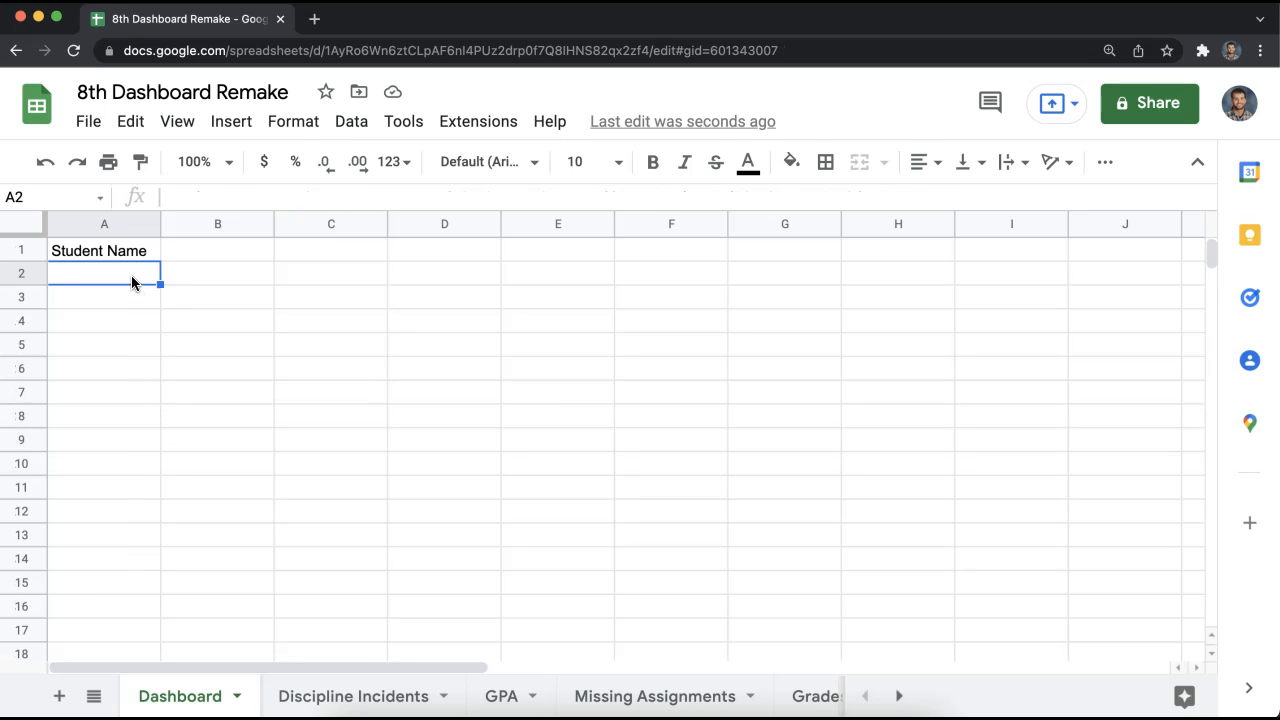
pyautogui.click(349, 121)
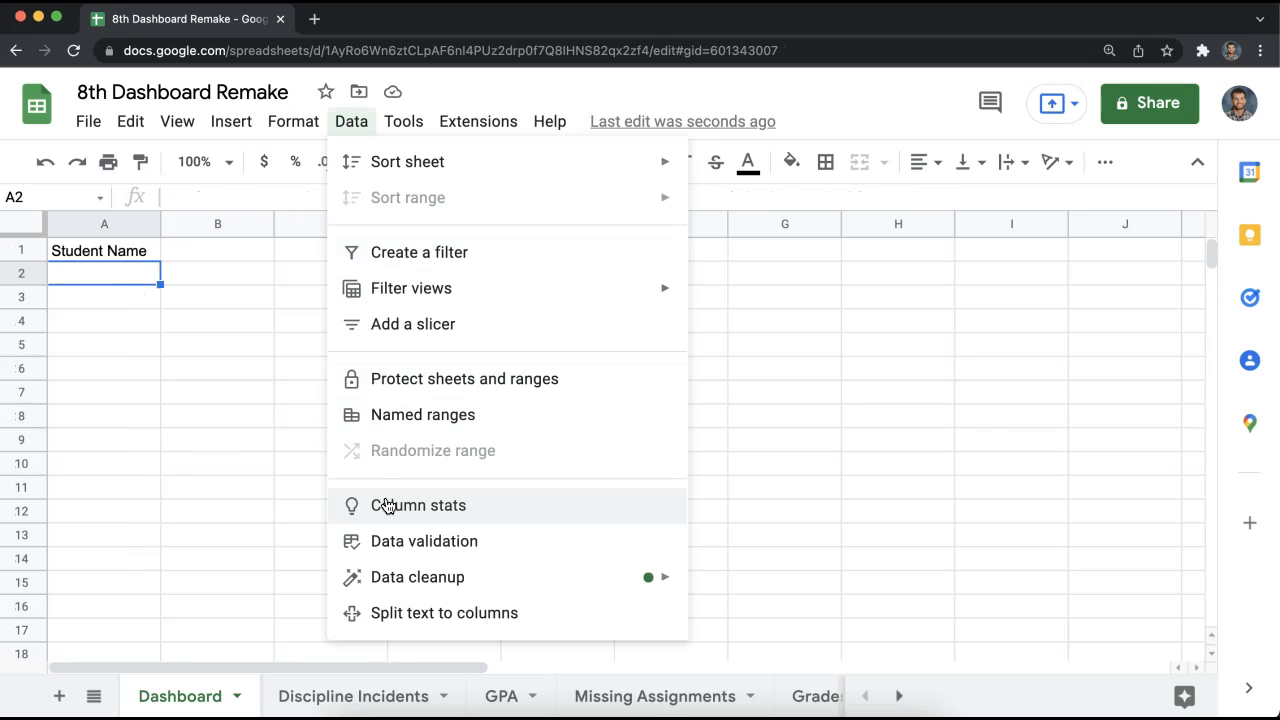
pyautogui.click(380, 541)
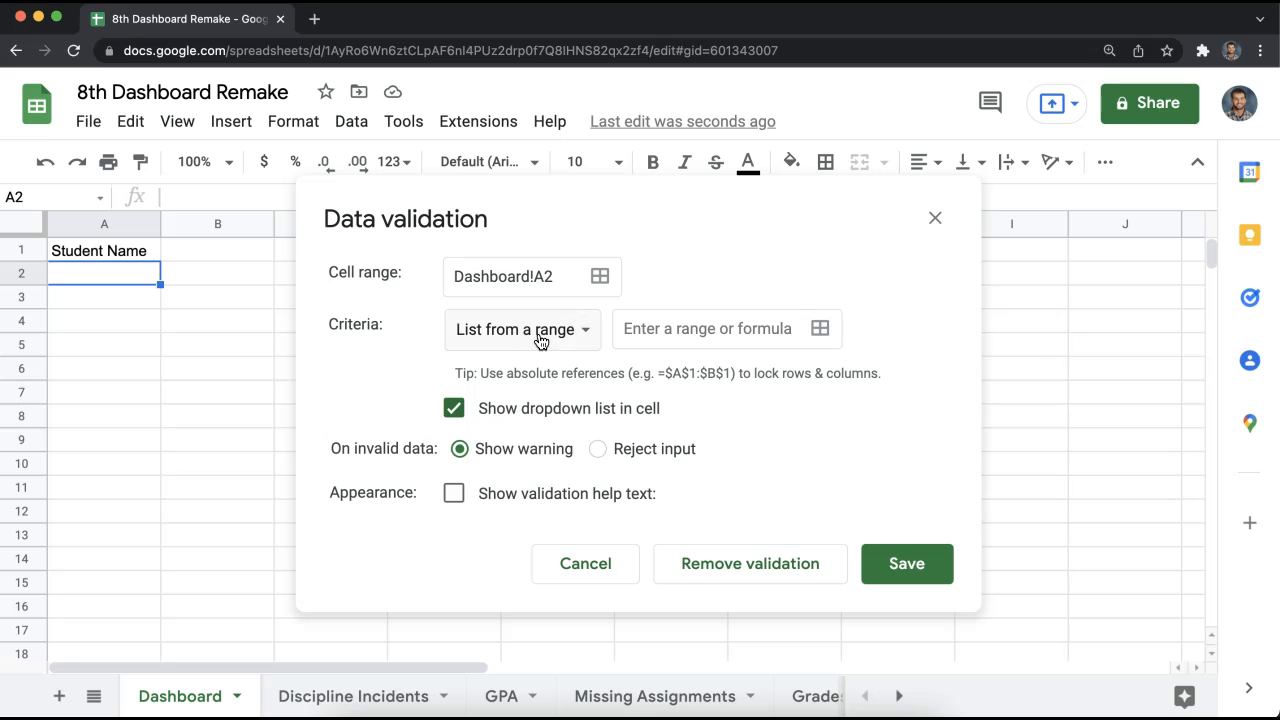
# - Use 'Total student list'!A1:A as the source range of the list criteria and save the validation rule
pyautogui.click(816, 331)
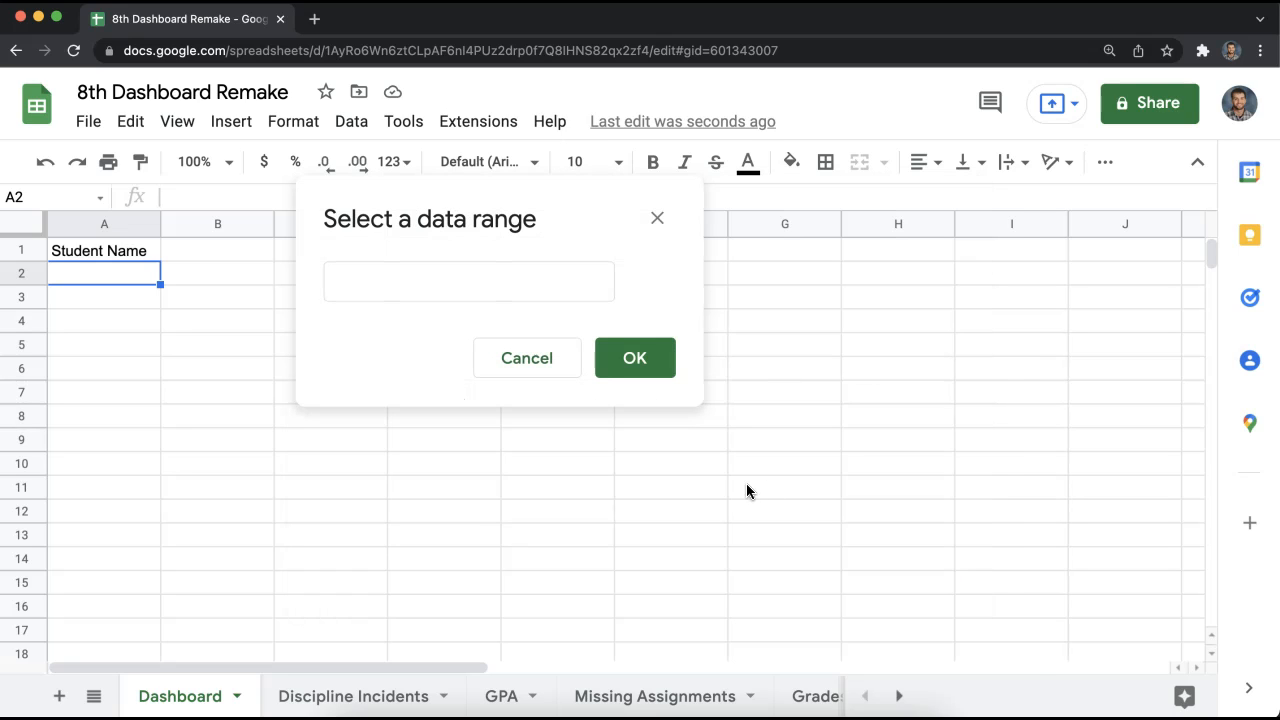
pyautogui.click(899, 696)
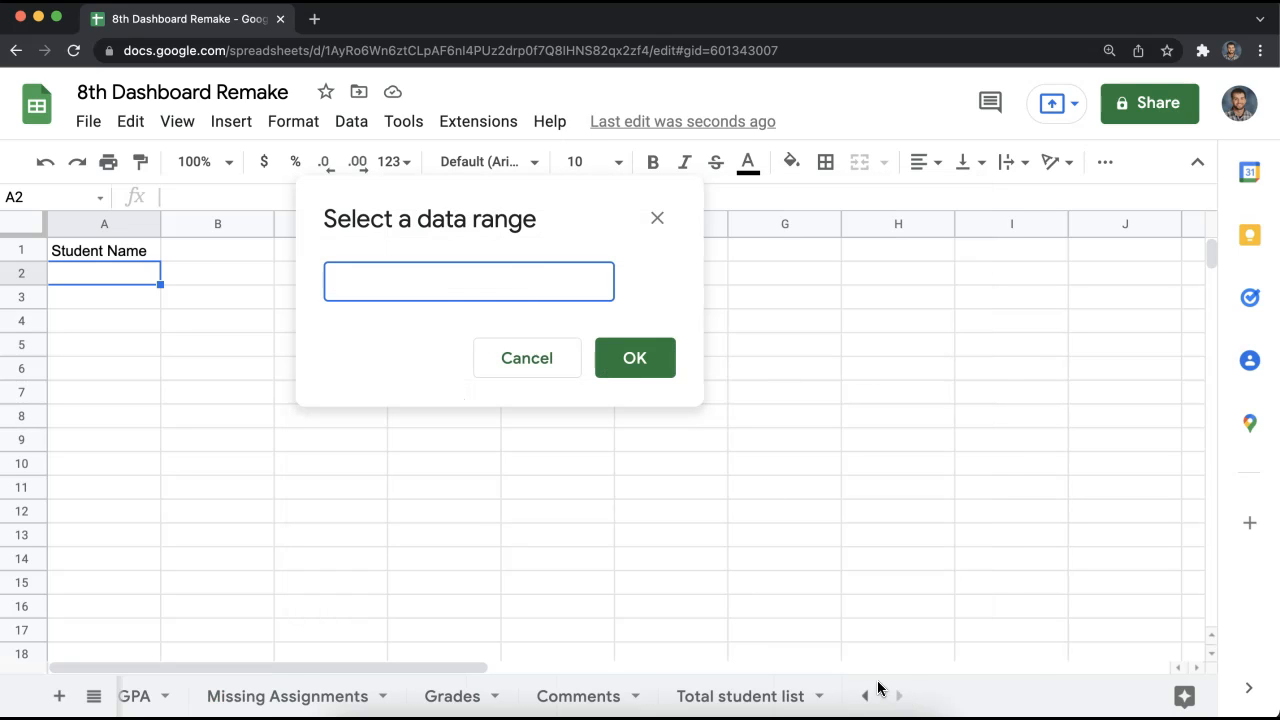
pyautogui.click(740, 696)
pyautogui.scroll(5, 116, 334)
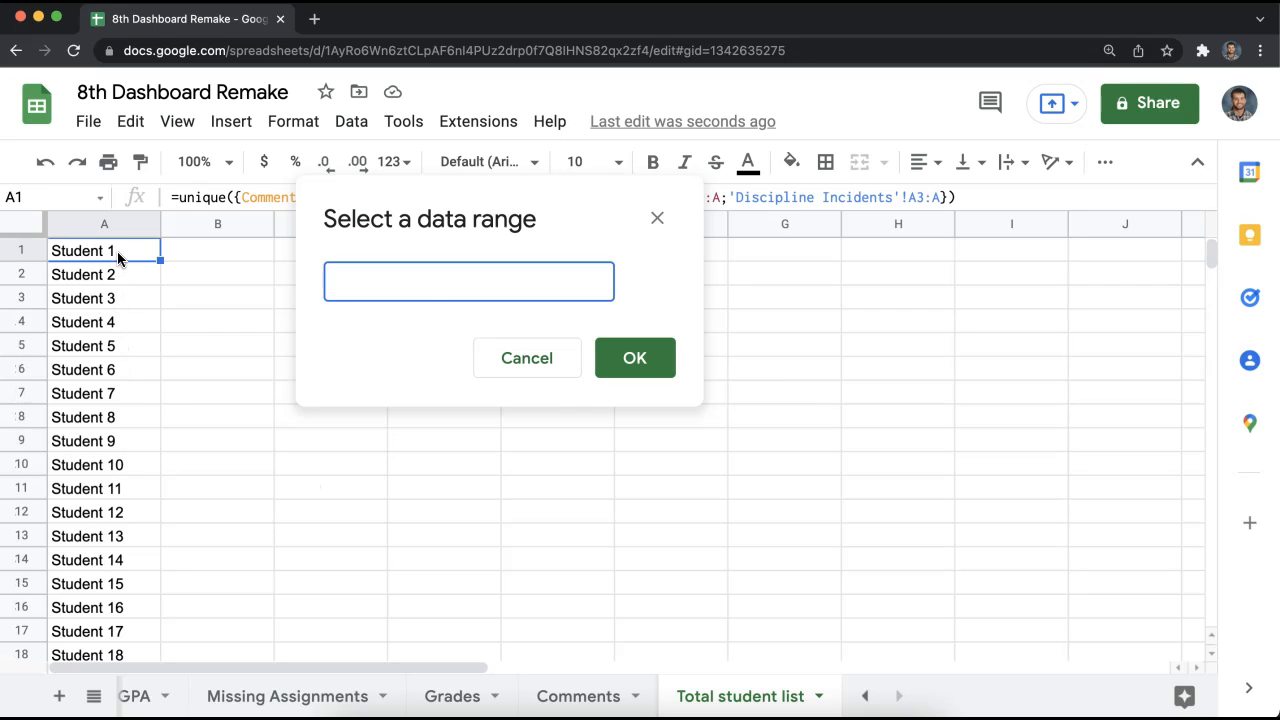
pyautogui.moveTo(117, 251); pyautogui.dragTo(100, 400)
pyautogui.click(520, 284)
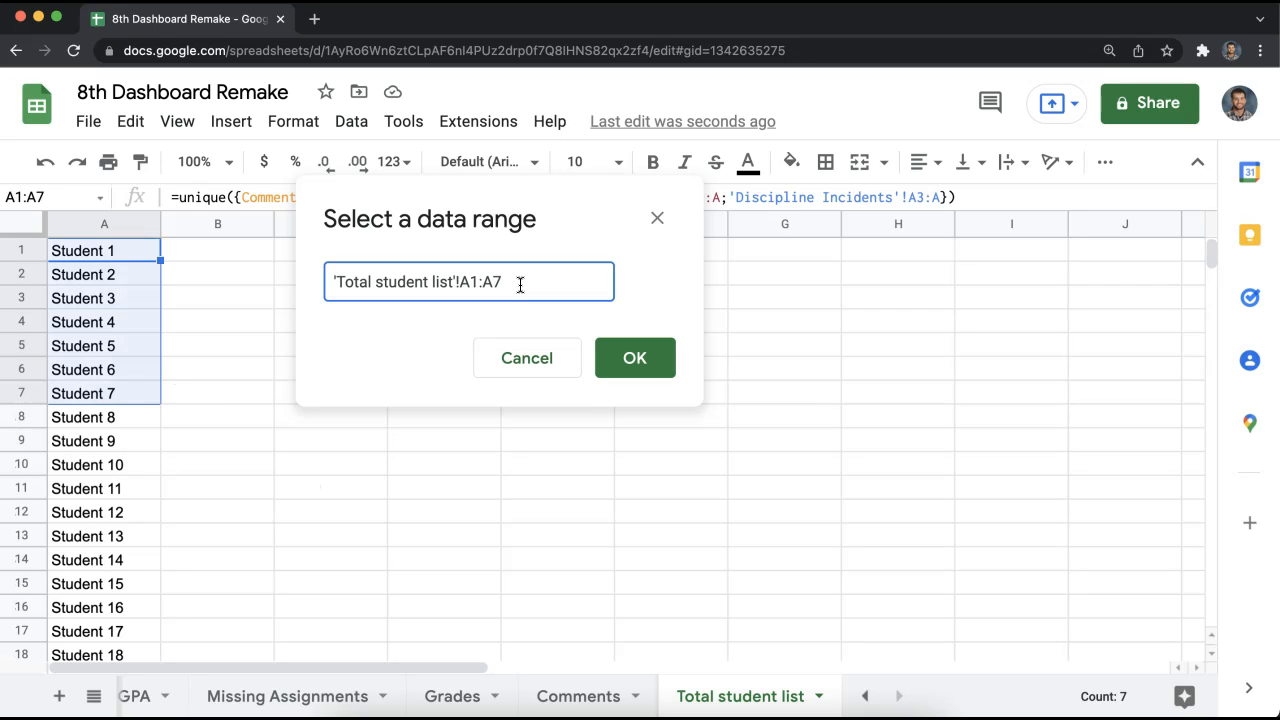
pyautogui.click(634, 358)
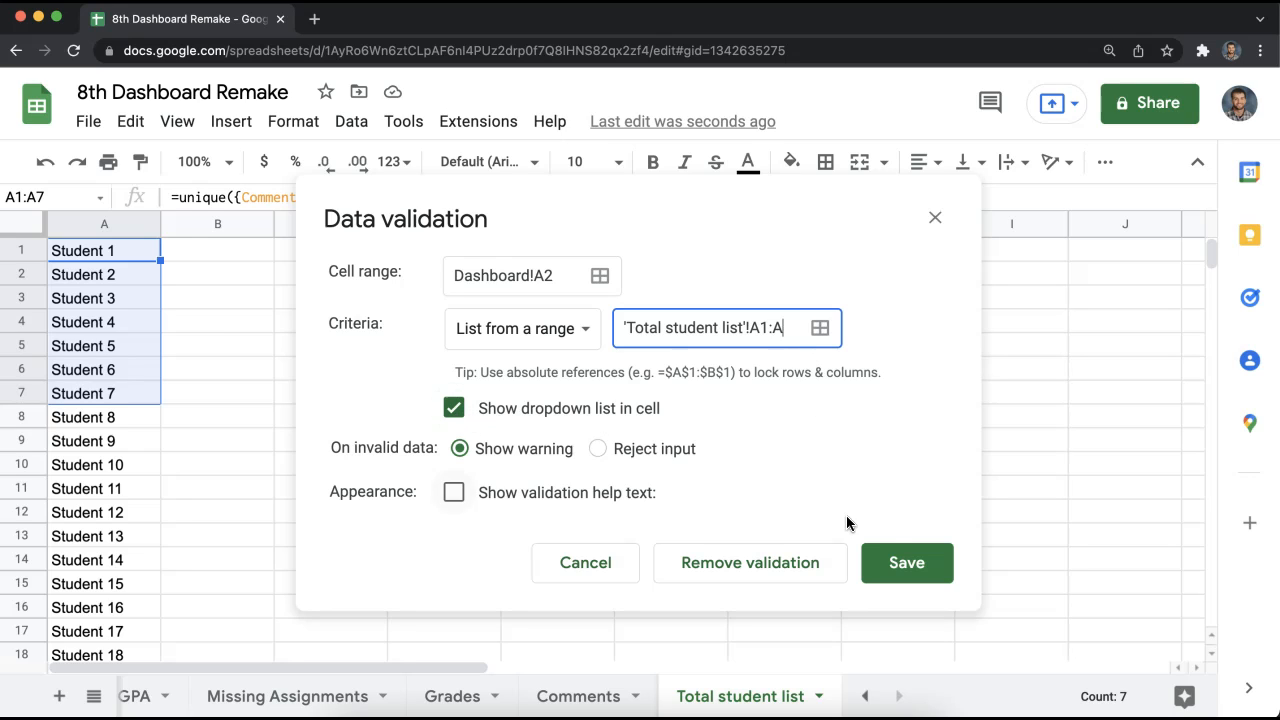
pyautogui.click(904, 561)
# - Look through the student dropdown in A2 of the Dashboard sheet and choose the second test student's name
pyautogui.click(864, 695)
pyautogui.click(866, 695)
pyautogui.click(195, 695)
pyautogui.click(149, 273)
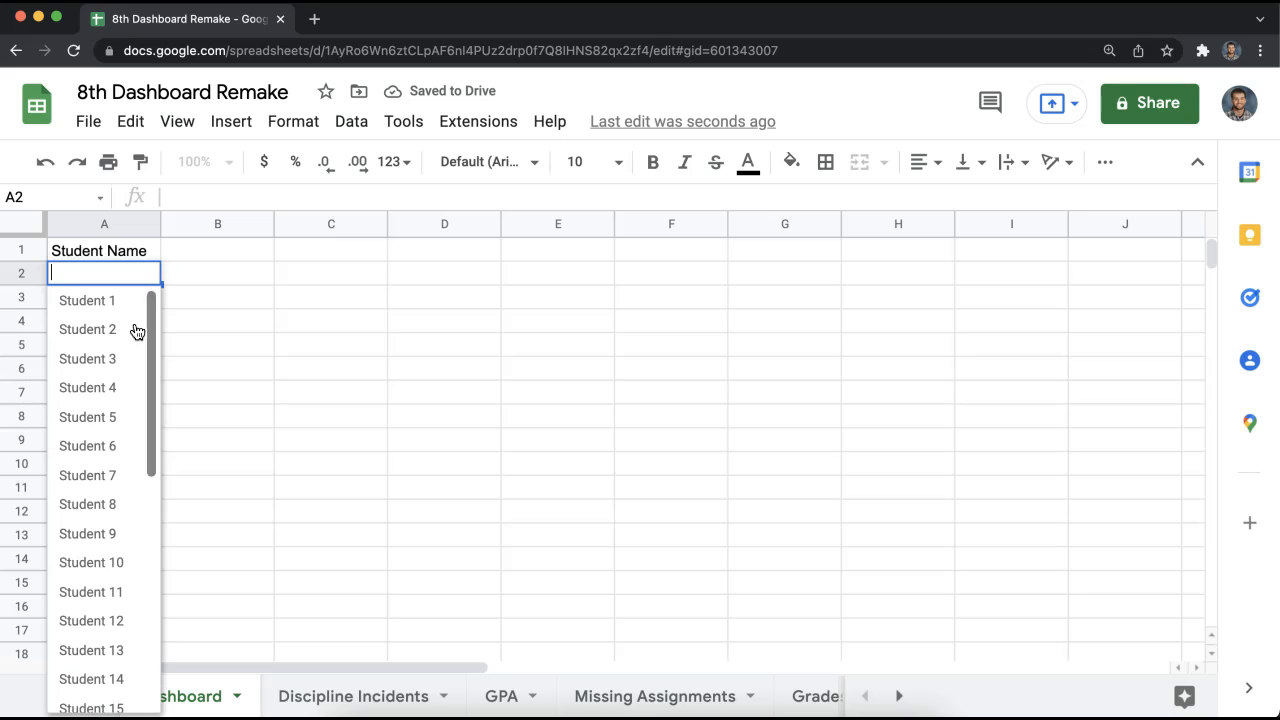
pyautogui.scroll(-5, 130, 350)
pyautogui.scroll(5, 100, 435)
pyautogui.click(278, 322)
pyautogui.click(145, 268)
pyautogui.write('isaa')
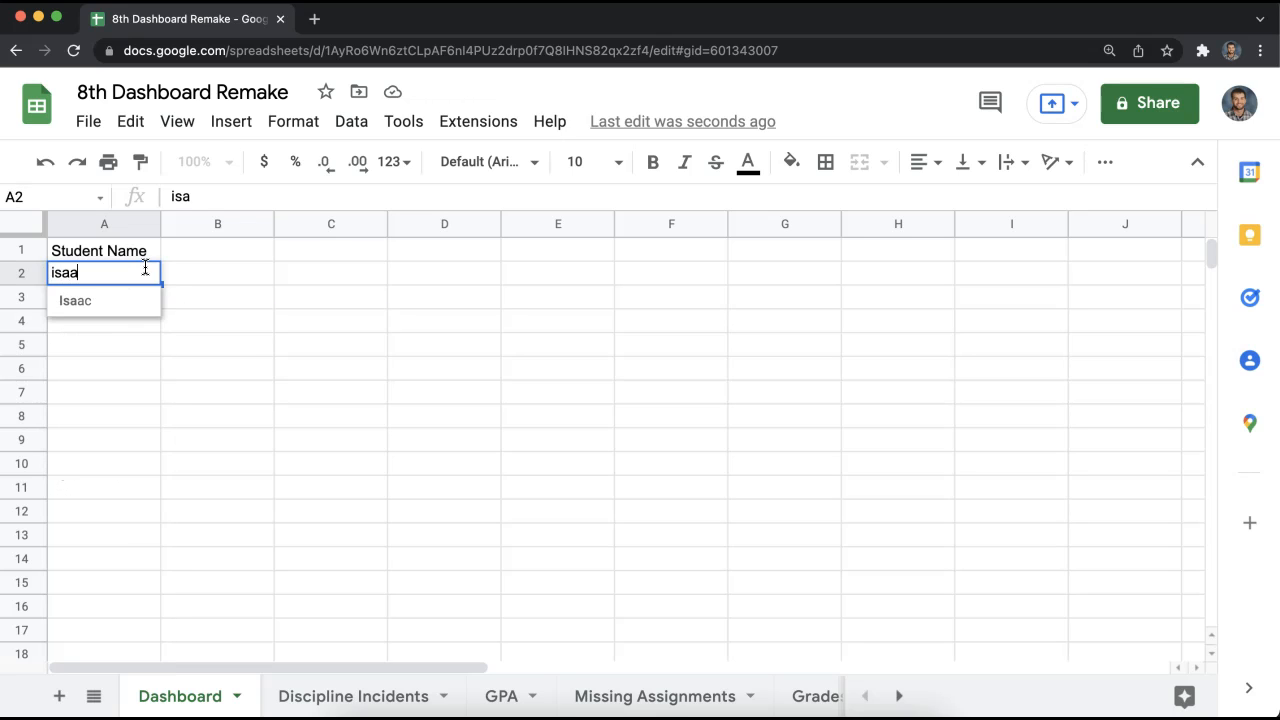
pyautogui.press('Return')
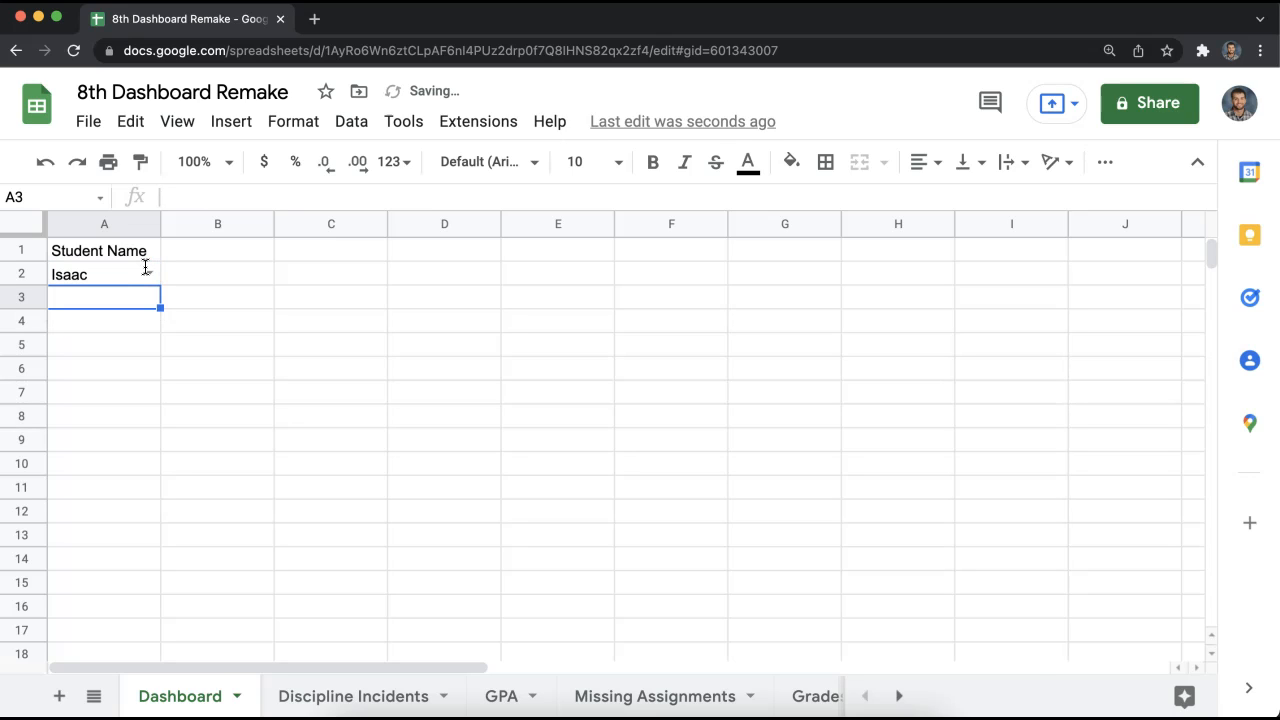
# - Fill the Student Name header cell A1 with light gray
pyautogui.click(183, 277)
pyautogui.click(134, 255)
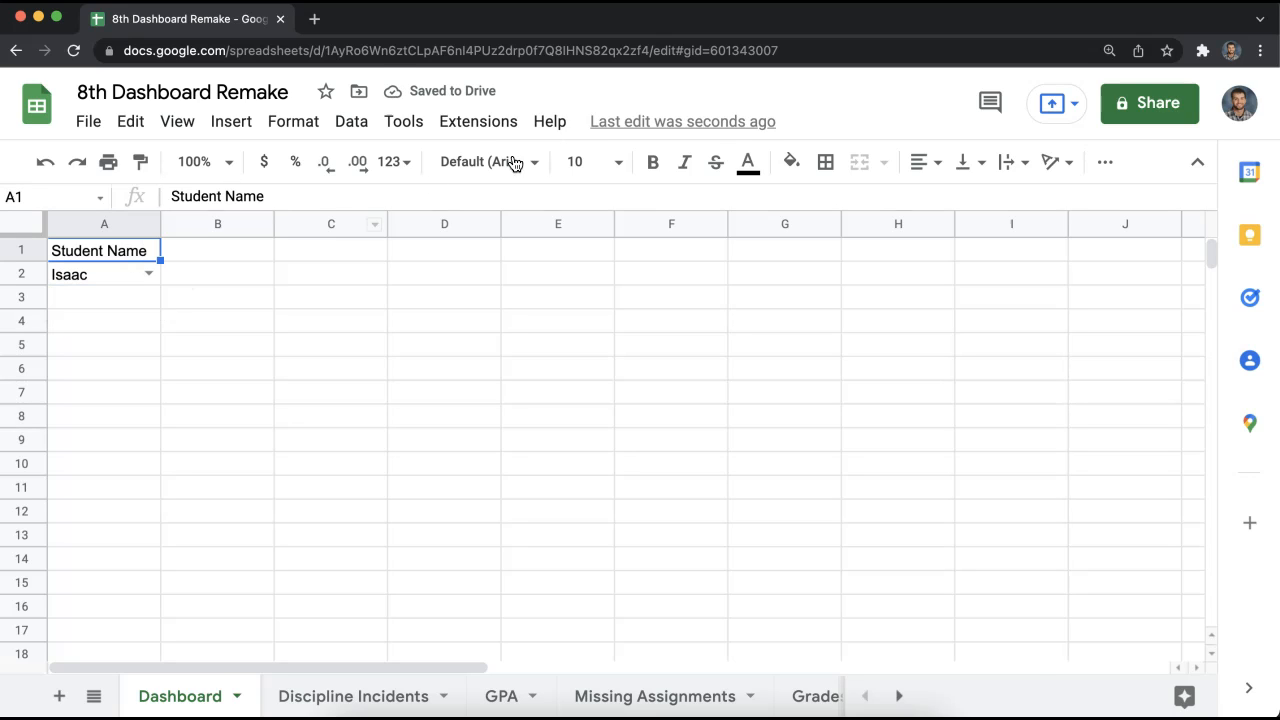
pyautogui.click(789, 164)
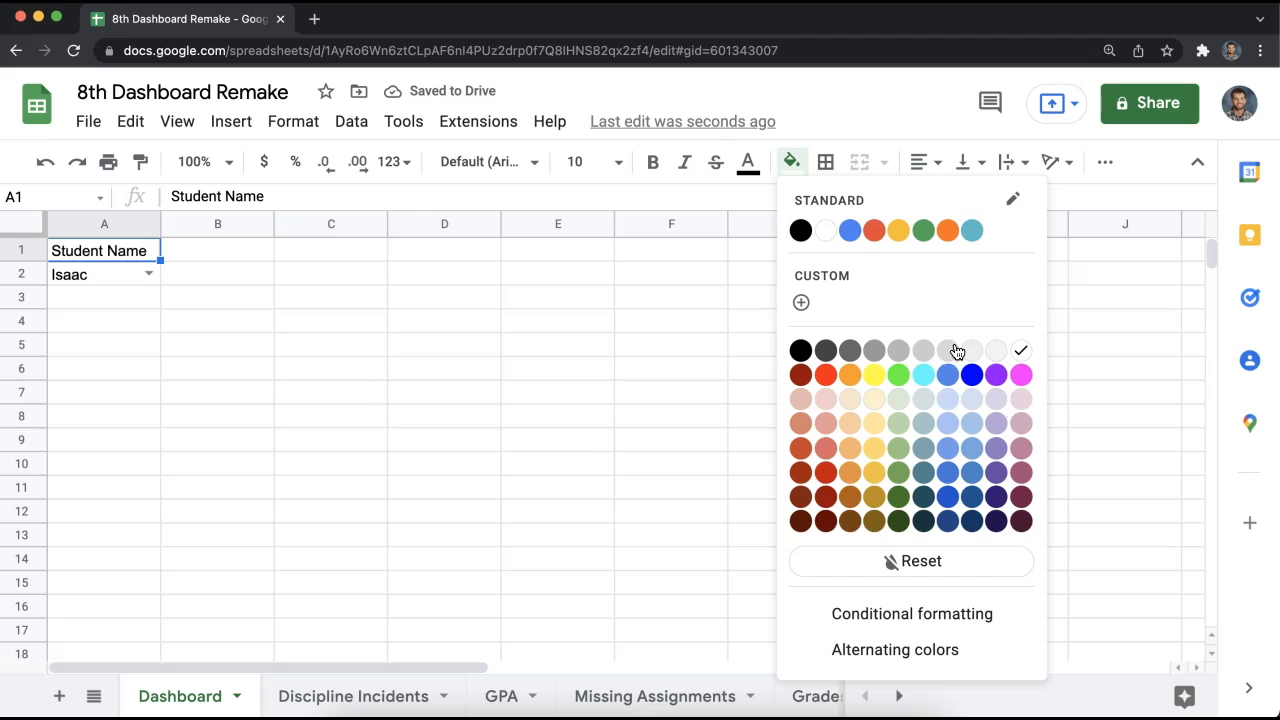
pyautogui.click(950, 357)
pyautogui.click(557, 318)
# - Add an outer border around A1:A2 on the Dashboard sheet
pyautogui.moveTo(154, 256); pyautogui.dragTo(142, 275)
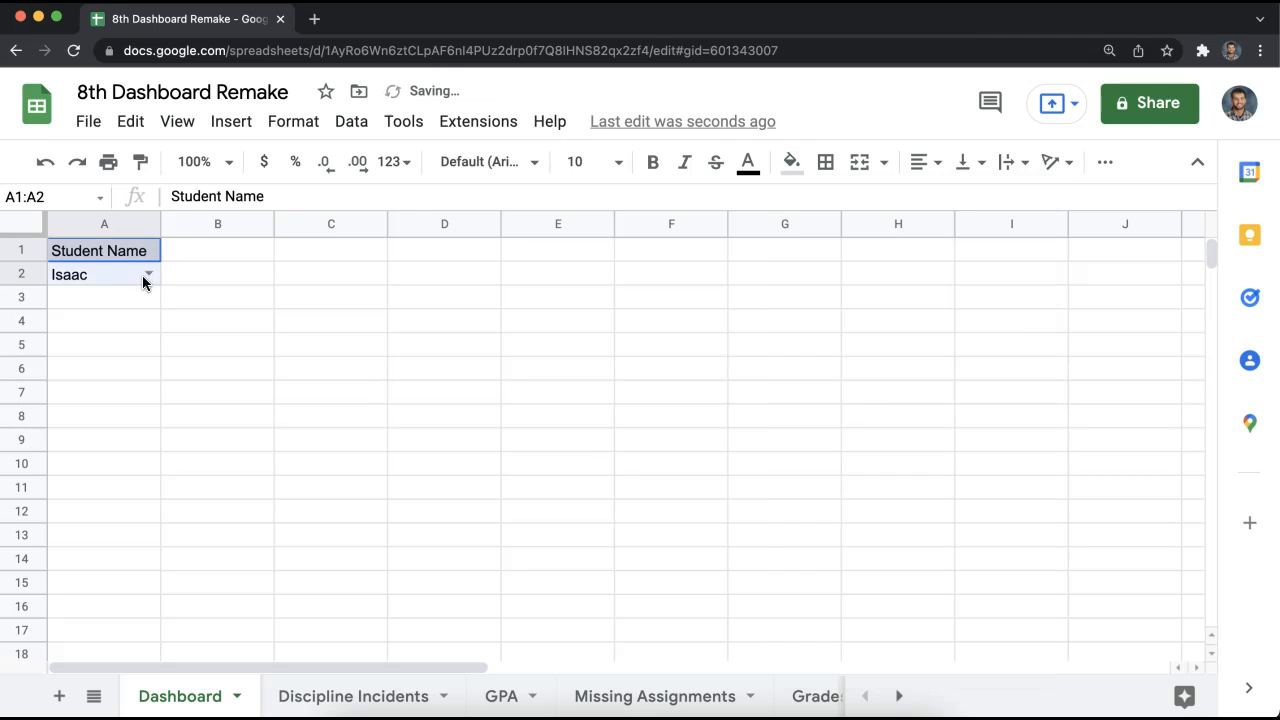
pyautogui.click(826, 163)
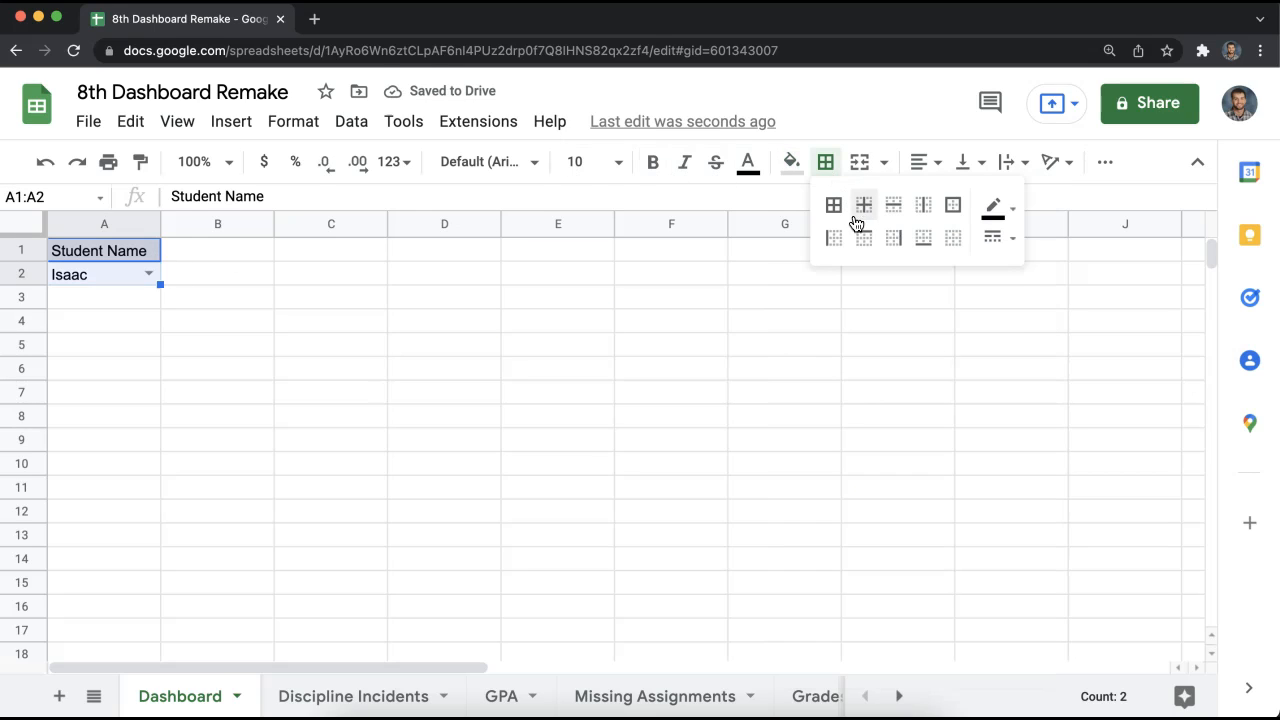
pyautogui.click(957, 206)
pyautogui.click(671, 320)
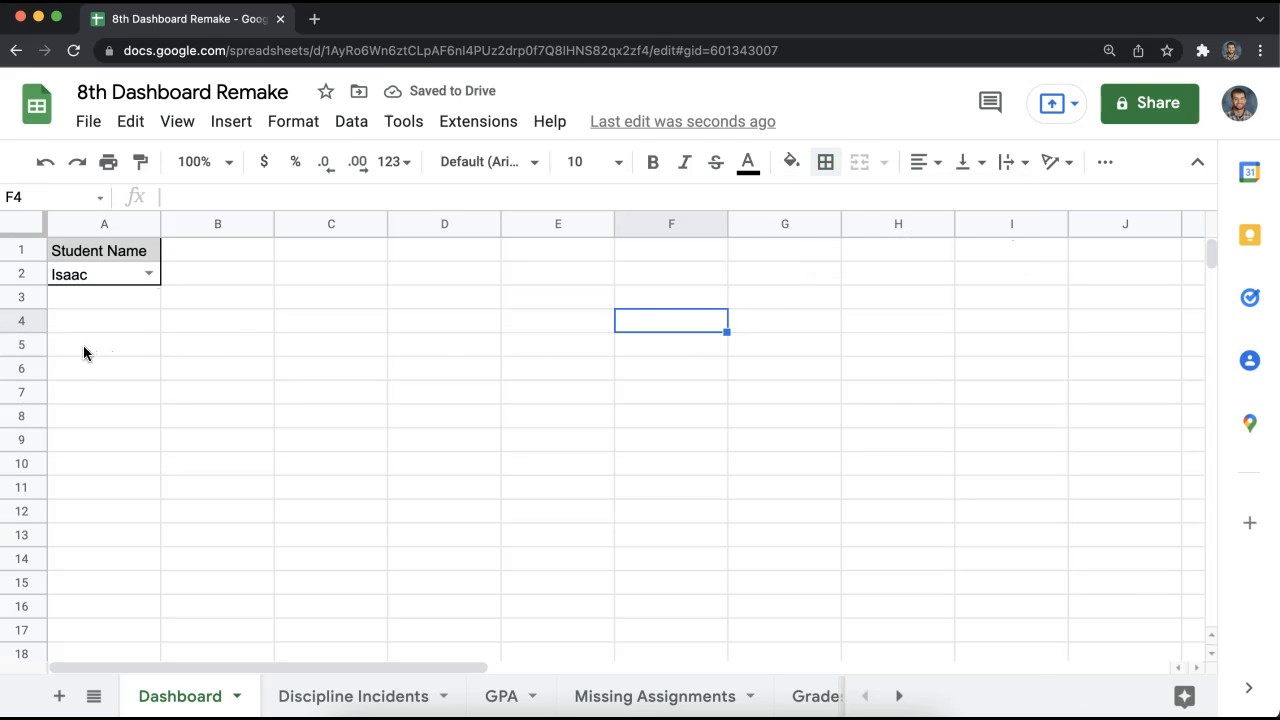
pyautogui.click(266, 348)
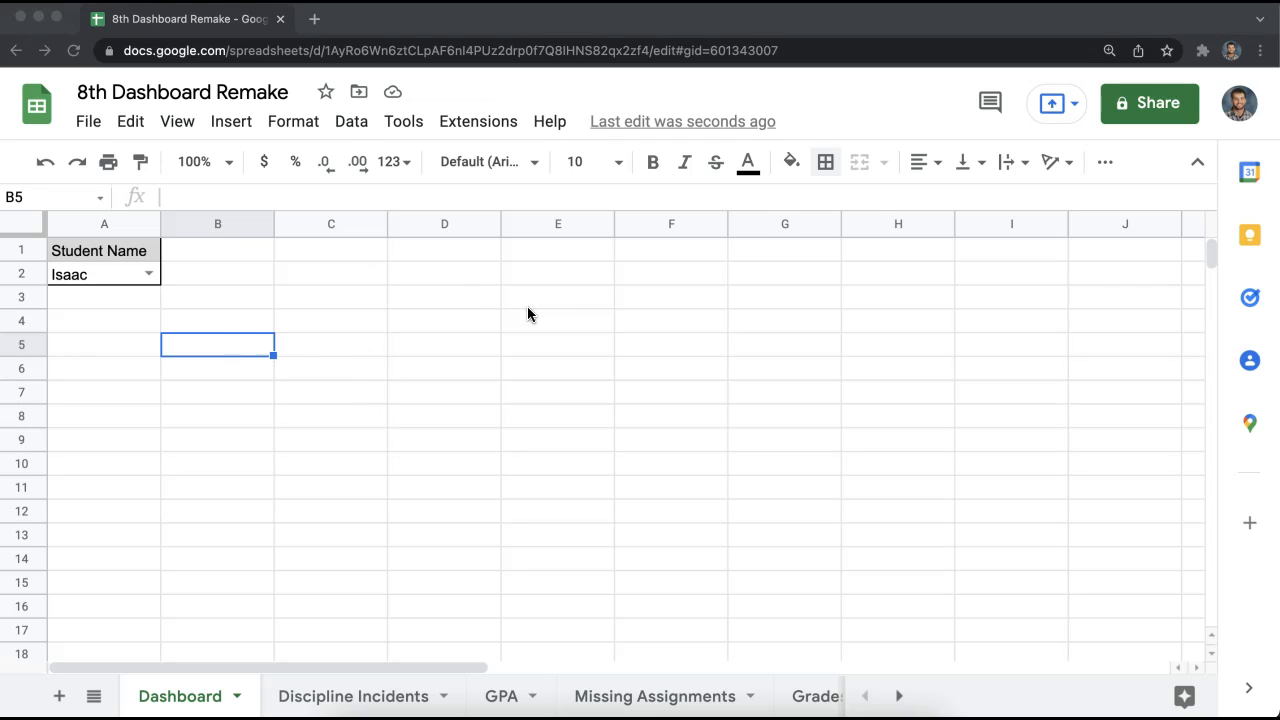
# - Enter the heading GPA in cell A4 of the Dashboard sheet
pyautogui.click(148, 328)
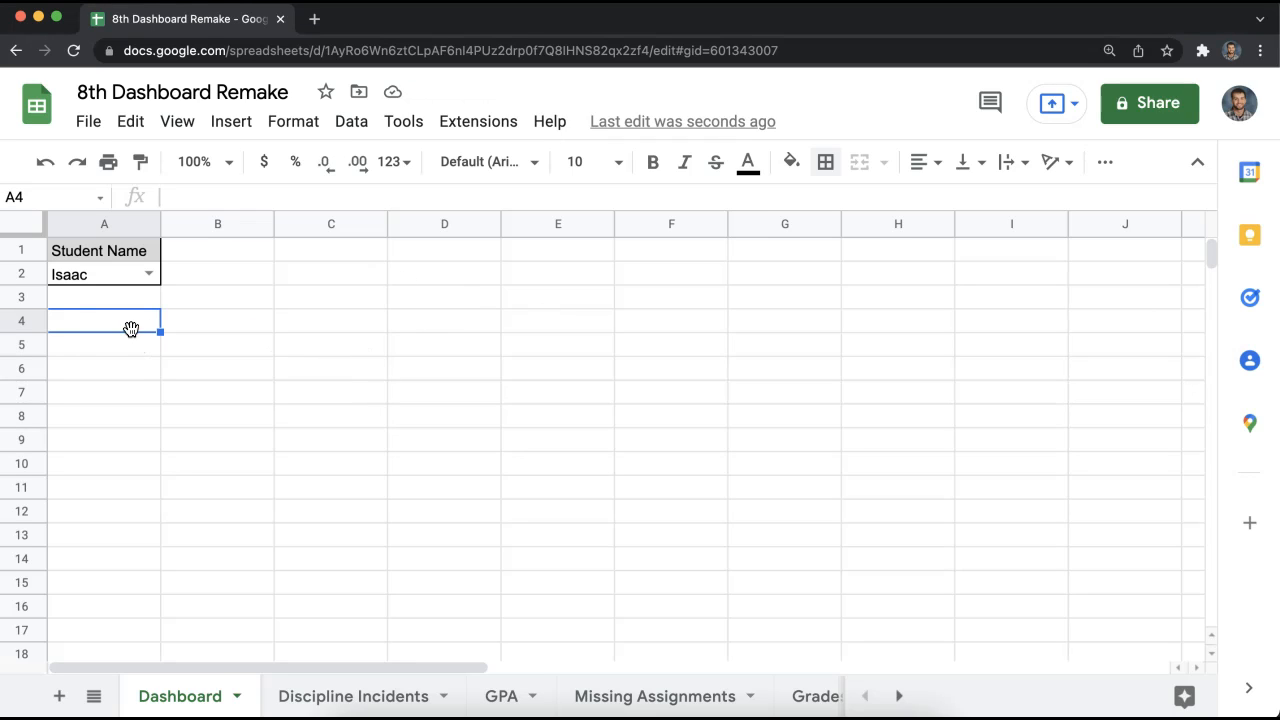
pyautogui.click(260, 394)
pyautogui.doubleClick(140, 323)
pyautogui.write('GPA')
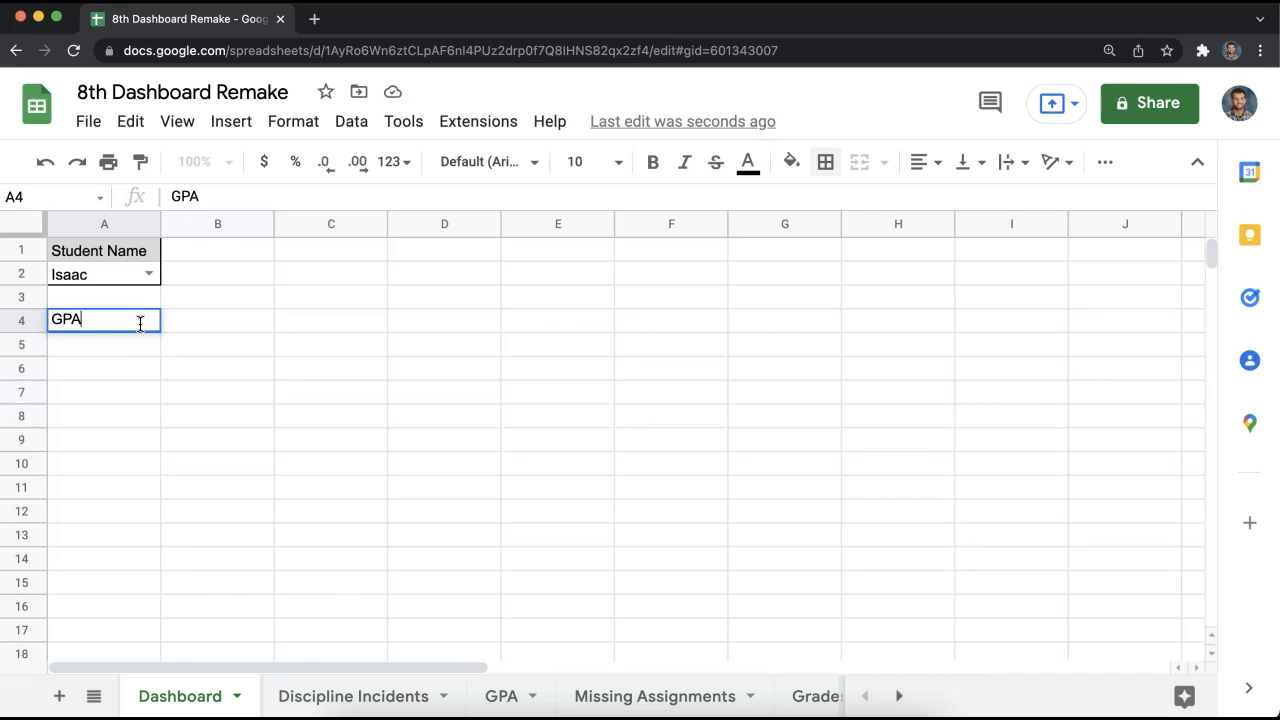
pyautogui.press('Return')
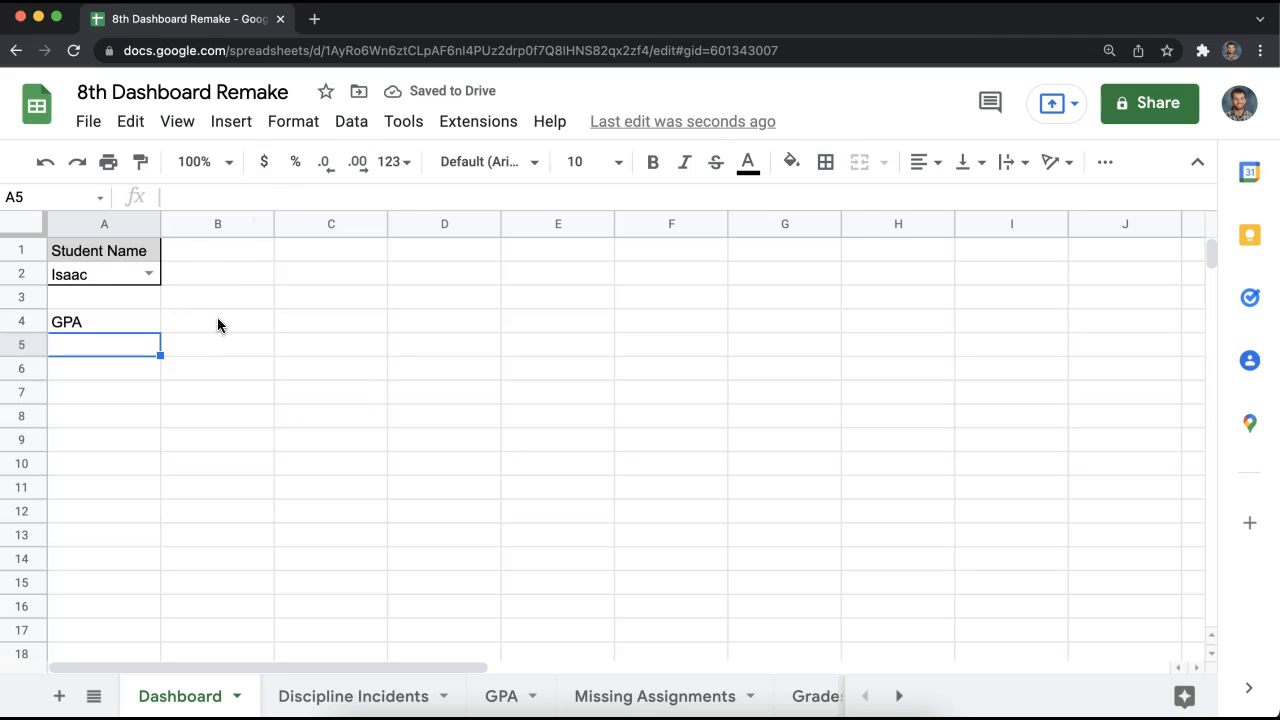
# - Begin a VLOOKUP formula in Dashboard cell A5 with the student name cell A2 as the search key
pyautogui.write('=')
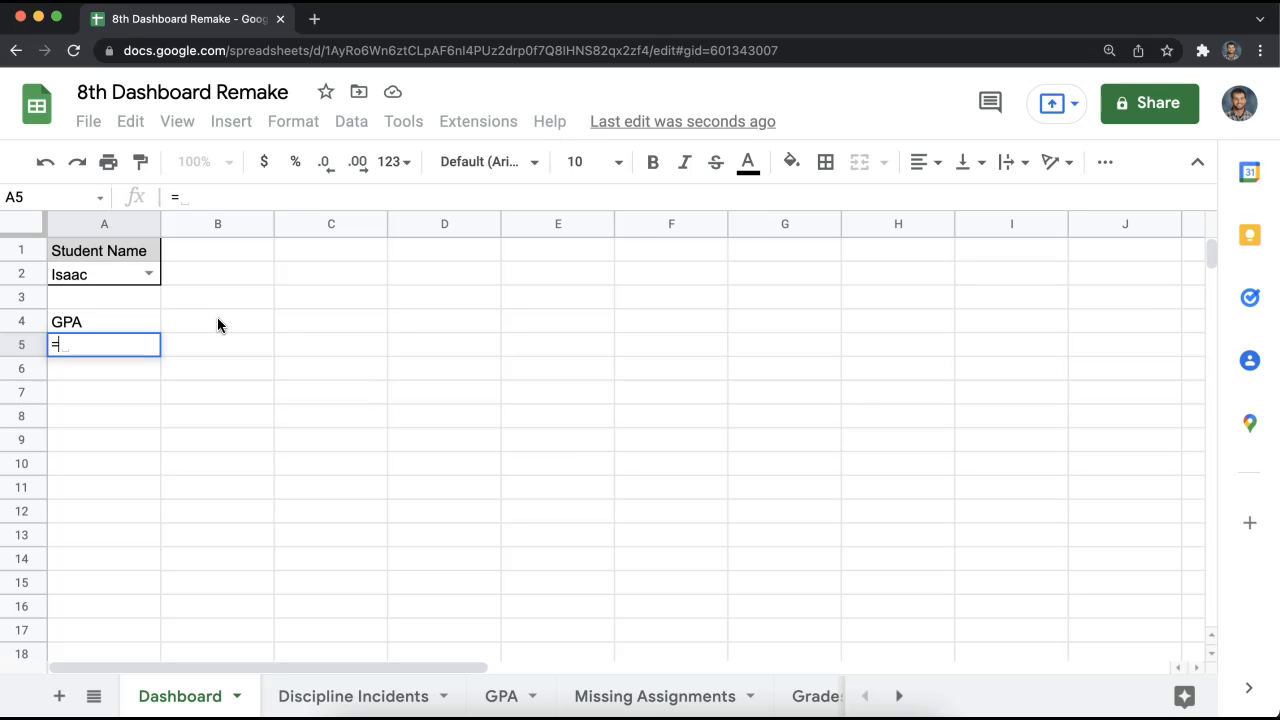
pyautogui.write('vlookup(')
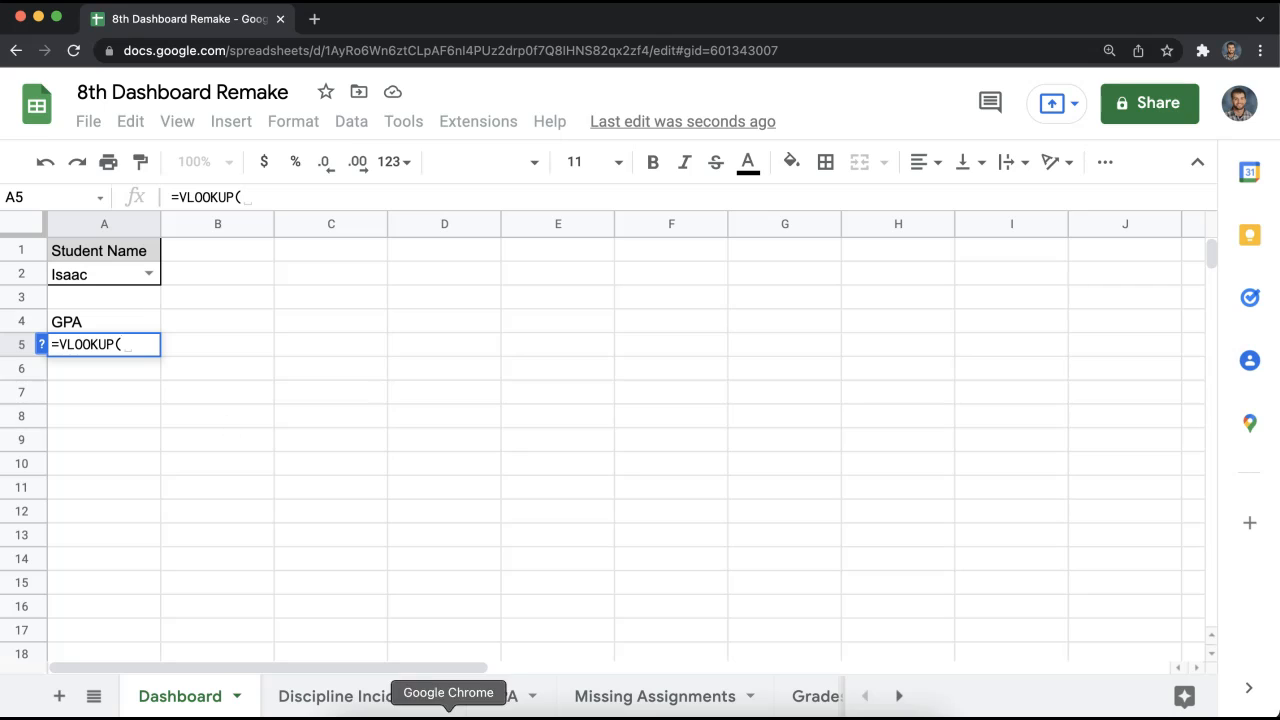
pyautogui.click(501, 696)
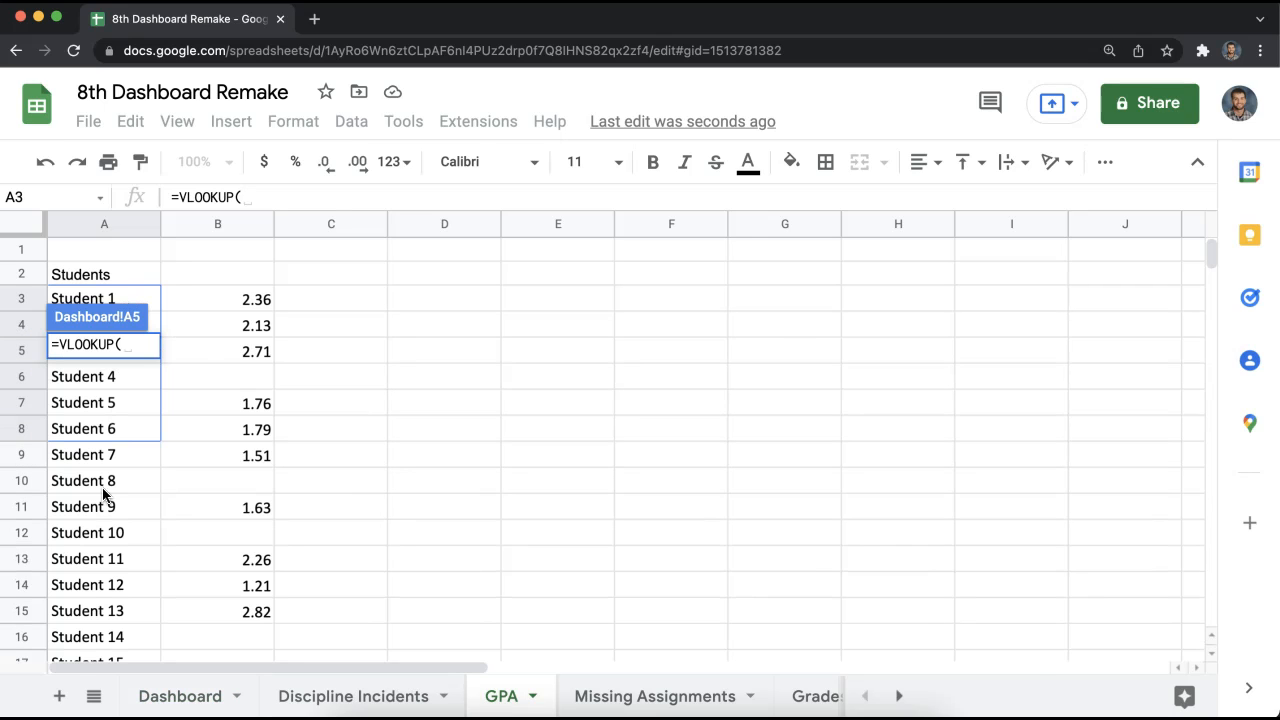
pyautogui.click(181, 696)
pyautogui.click(501, 696)
pyautogui.click(222, 694)
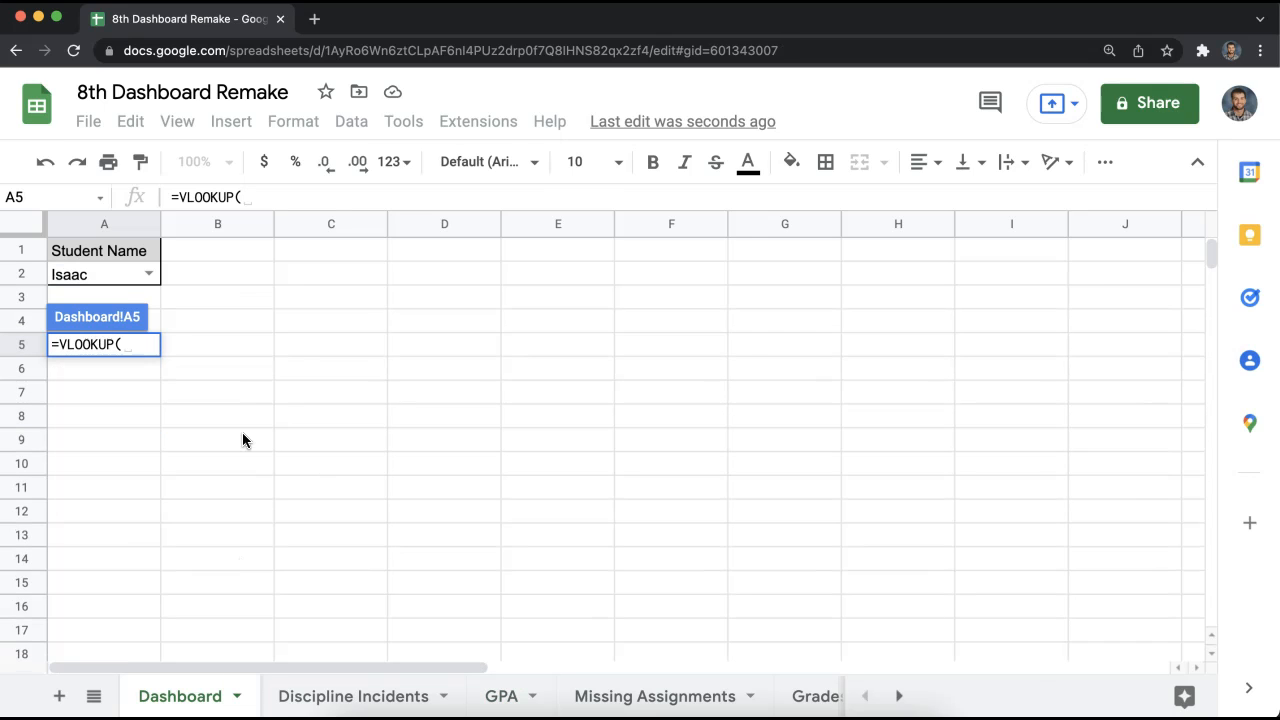
pyautogui.click(133, 343)
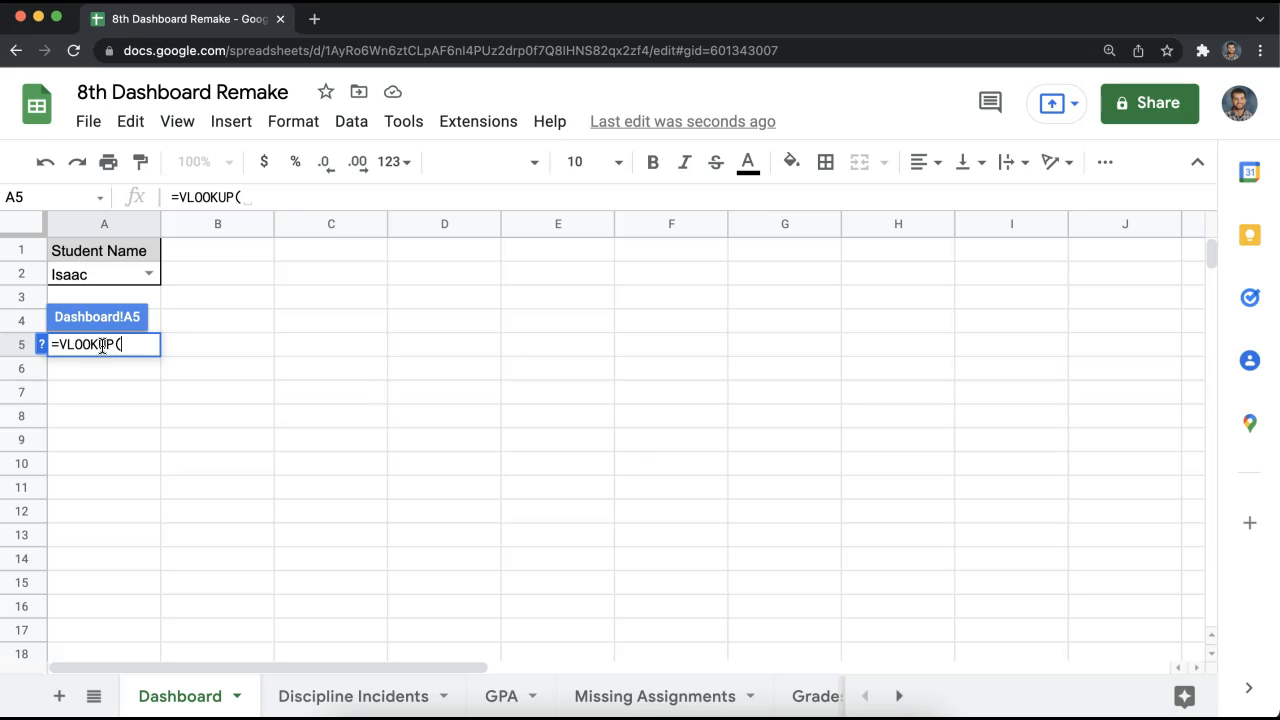
pyautogui.click(41, 344)
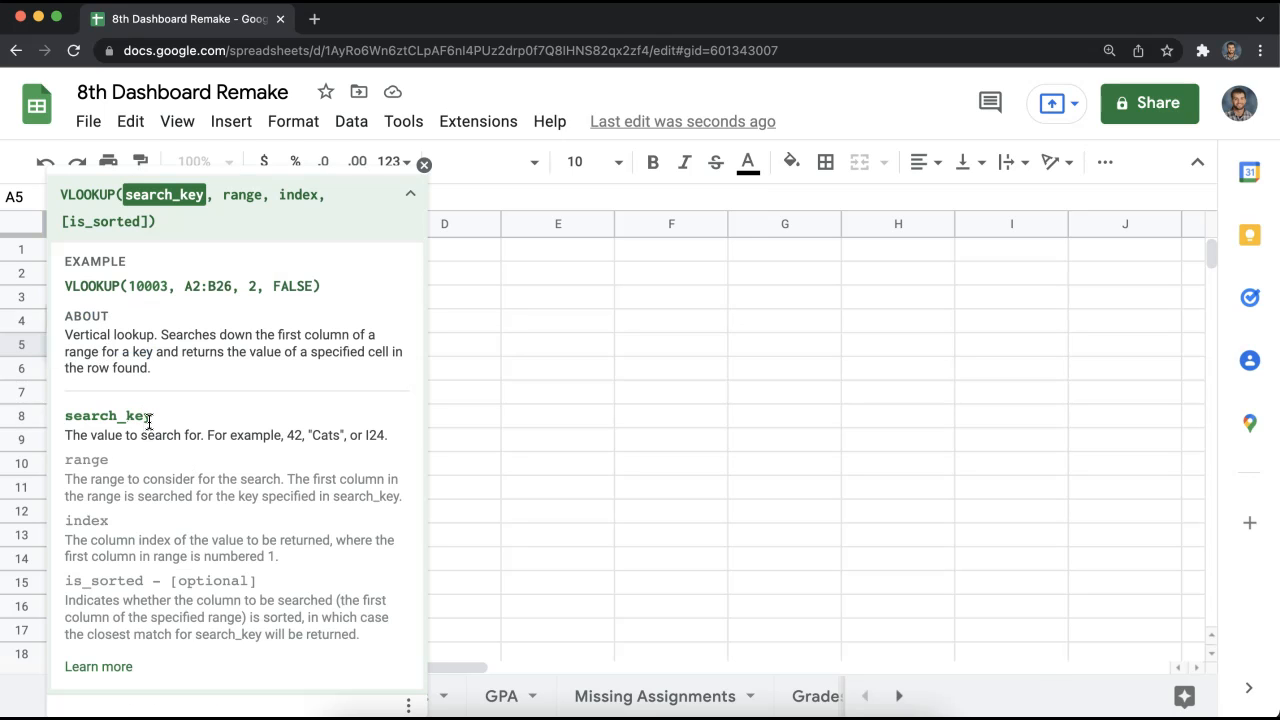
pyautogui.click(424, 164)
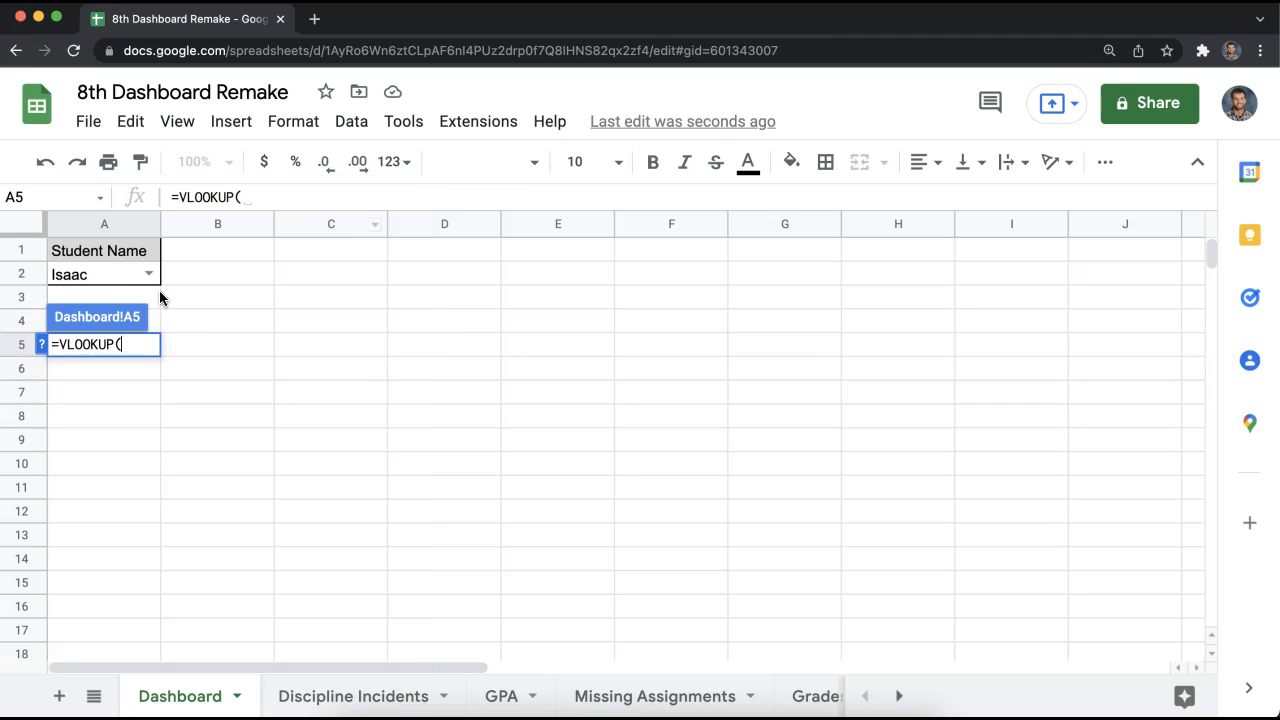
pyautogui.click(118, 280)
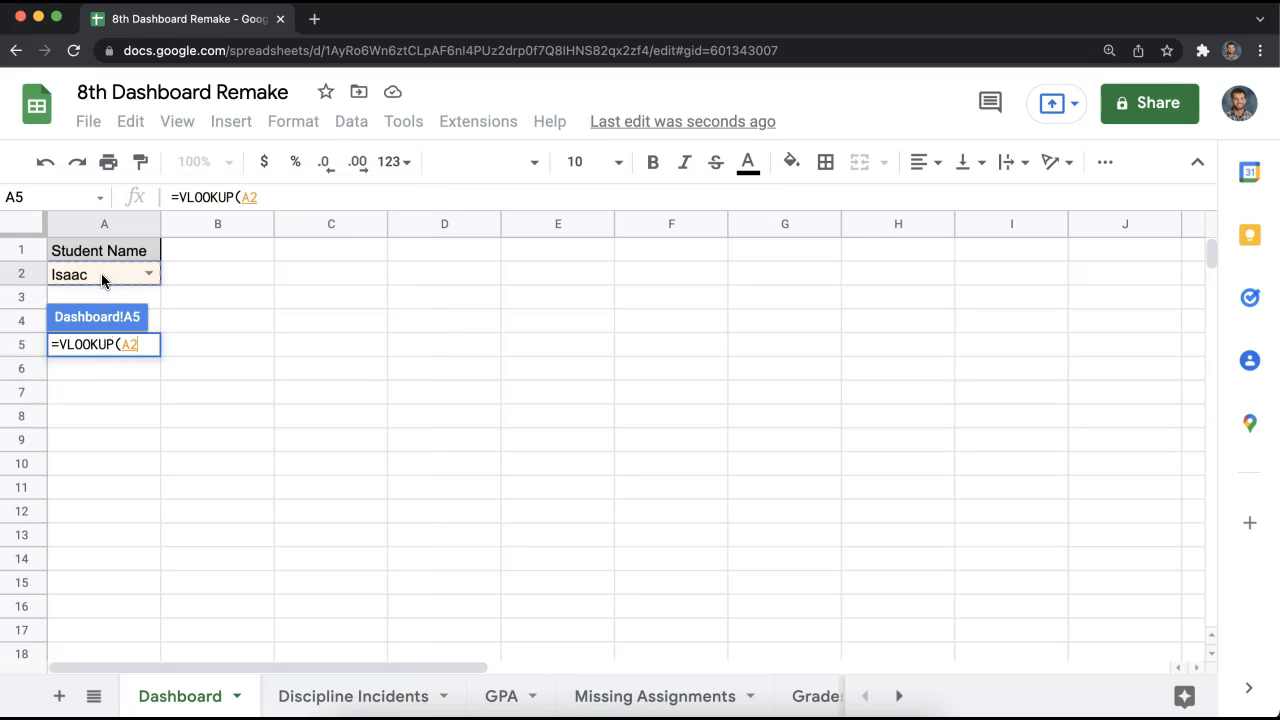
pyautogui.write(',')
# - Add the open-ended range GPA!A3:B as the lookup range of the VLOOKUP formula
pyautogui.click(41, 344)
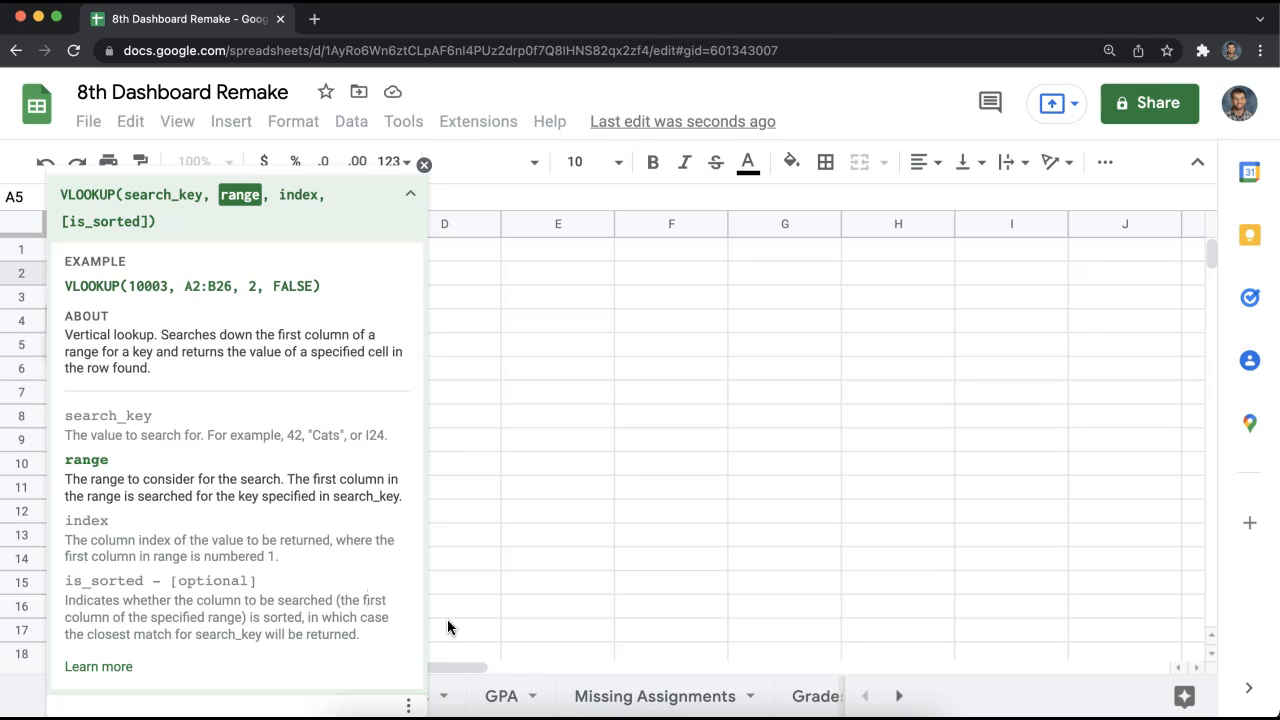
pyautogui.click(505, 697)
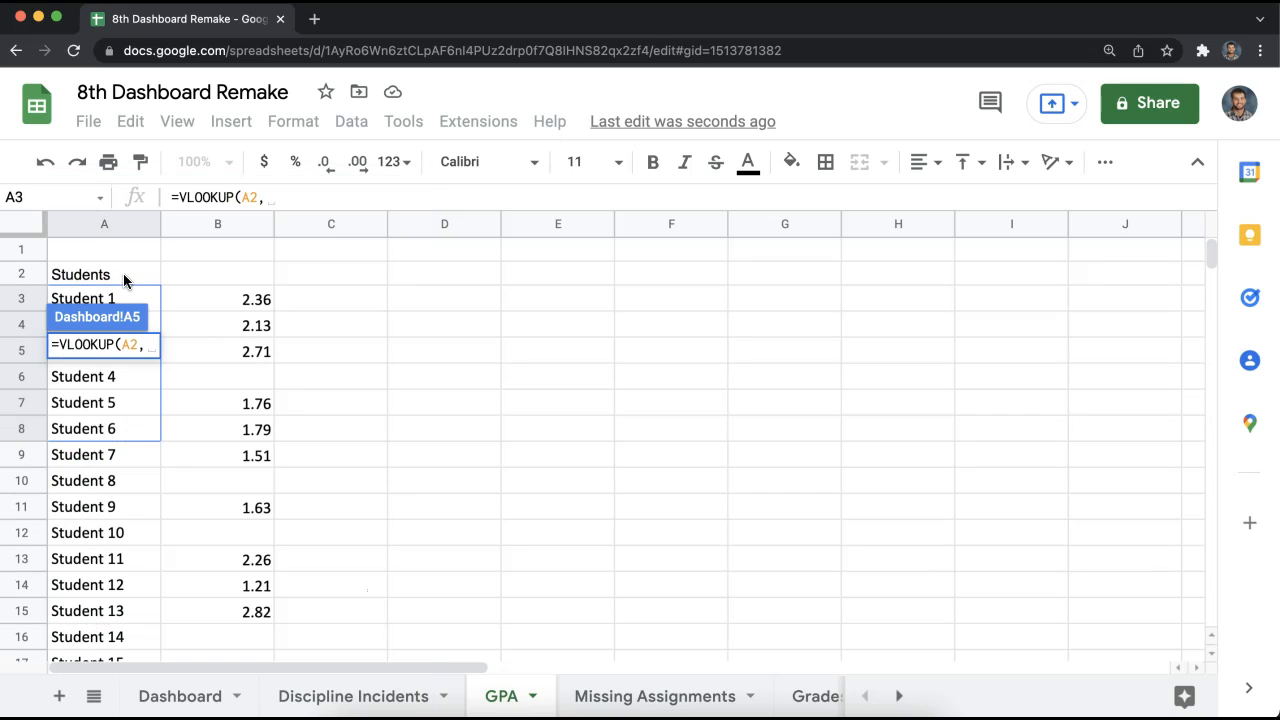
pyautogui.moveTo(116, 299); pyautogui.dragTo(248, 436)
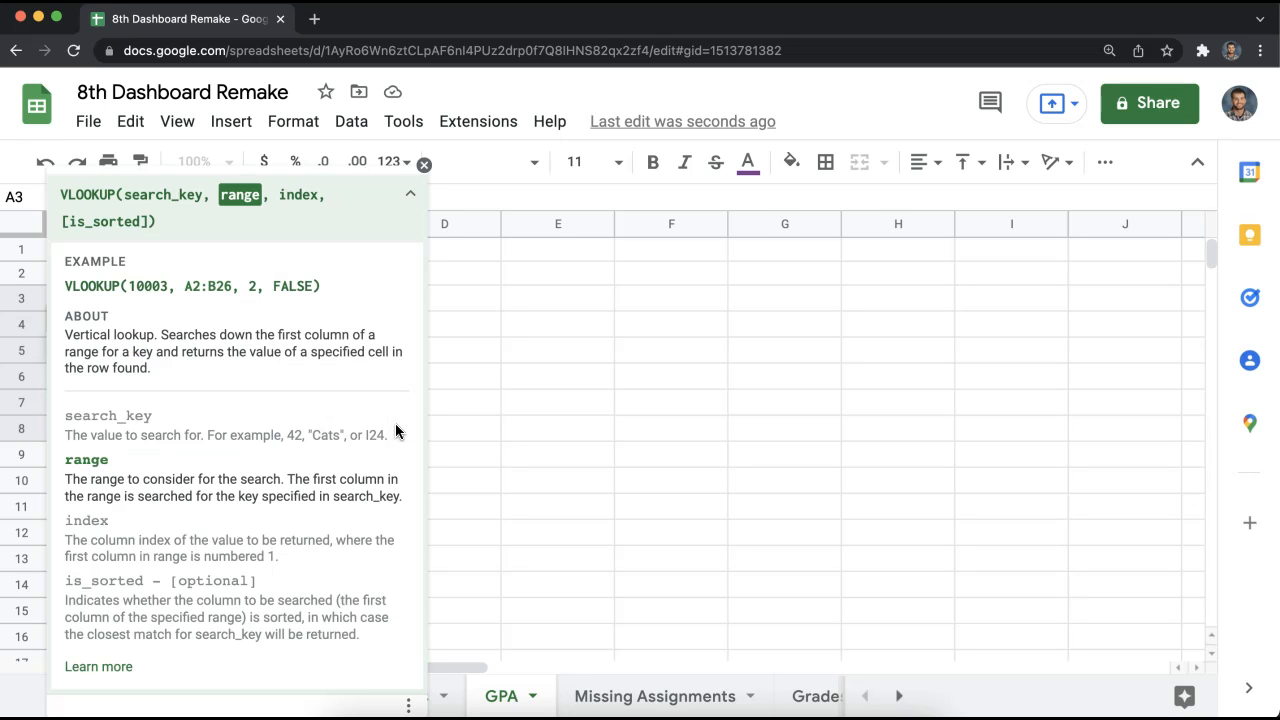
pyautogui.click(424, 166)
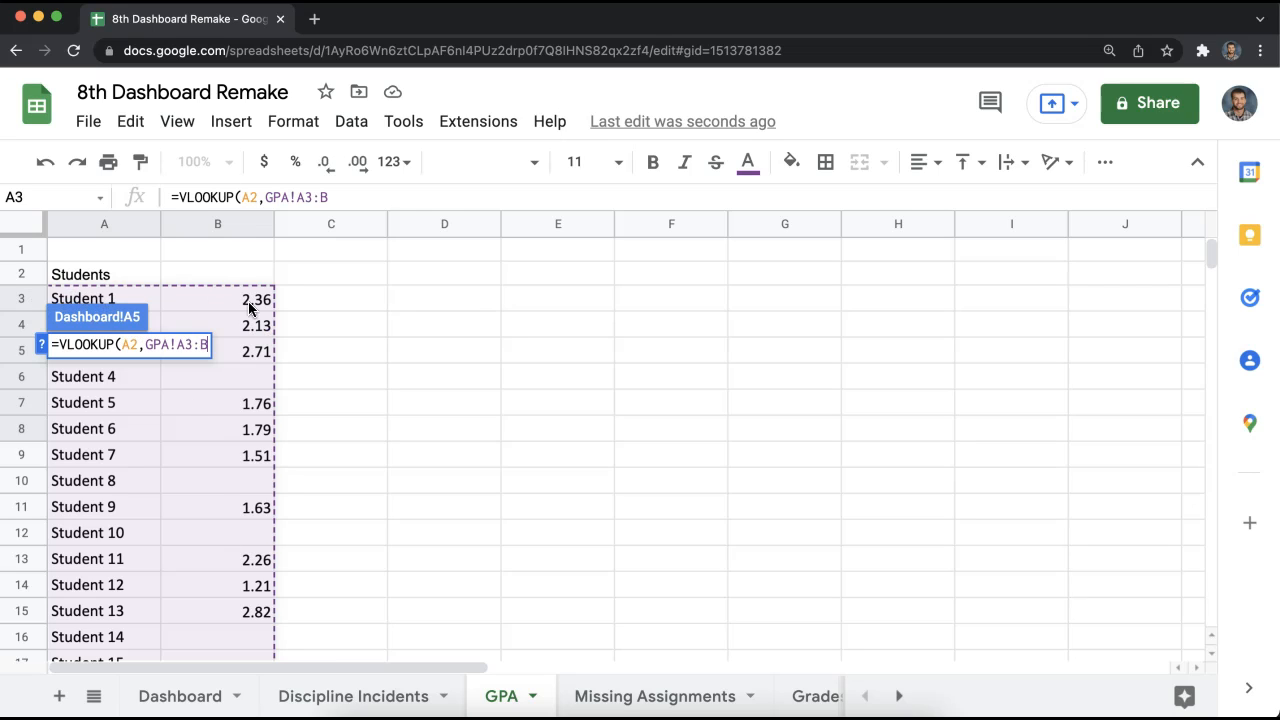
pyautogui.scroll(-10, 228, 600)
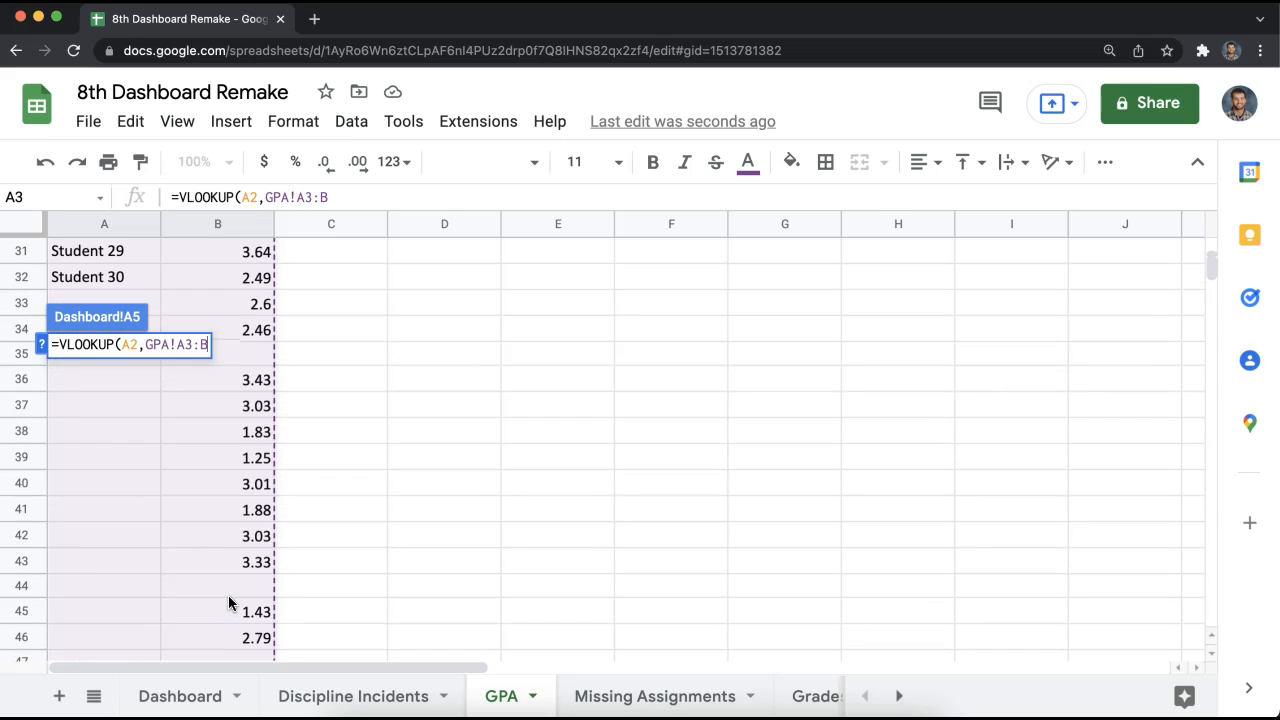
# - Set the column index of the VLOOKUP formula to 2 so it returns the GPA column
pyautogui.scroll(12, 229, 595)
pyautogui.scroll(-2, 143, 460)
pyautogui.scroll(-5, 128, 520)
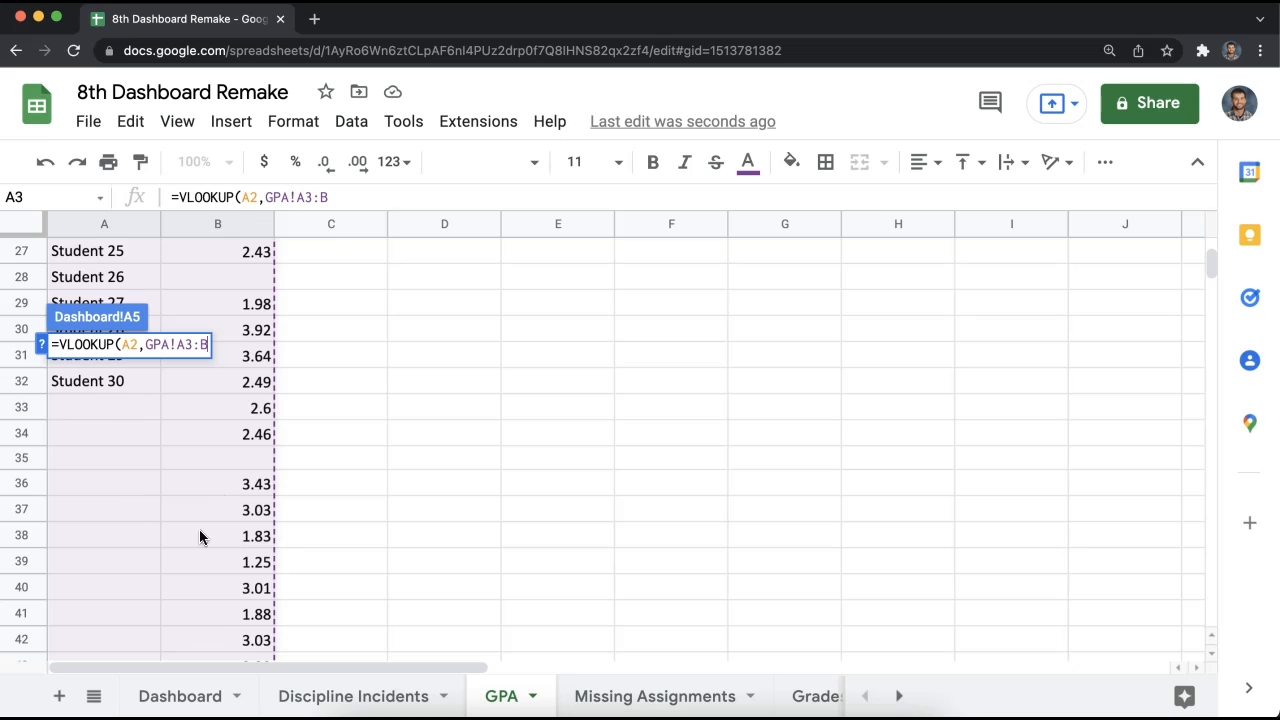
pyautogui.scroll(-1, 225, 500)
pyautogui.scroll(3, 212, 520)
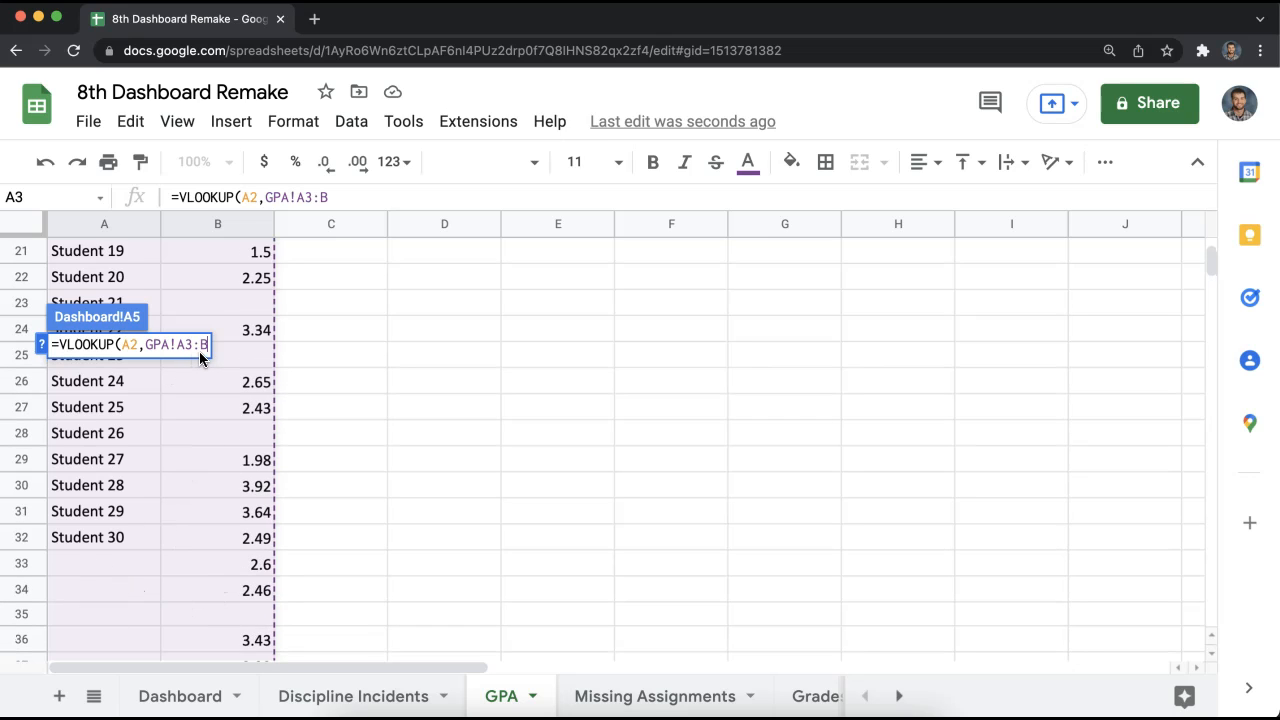
pyautogui.write(',')
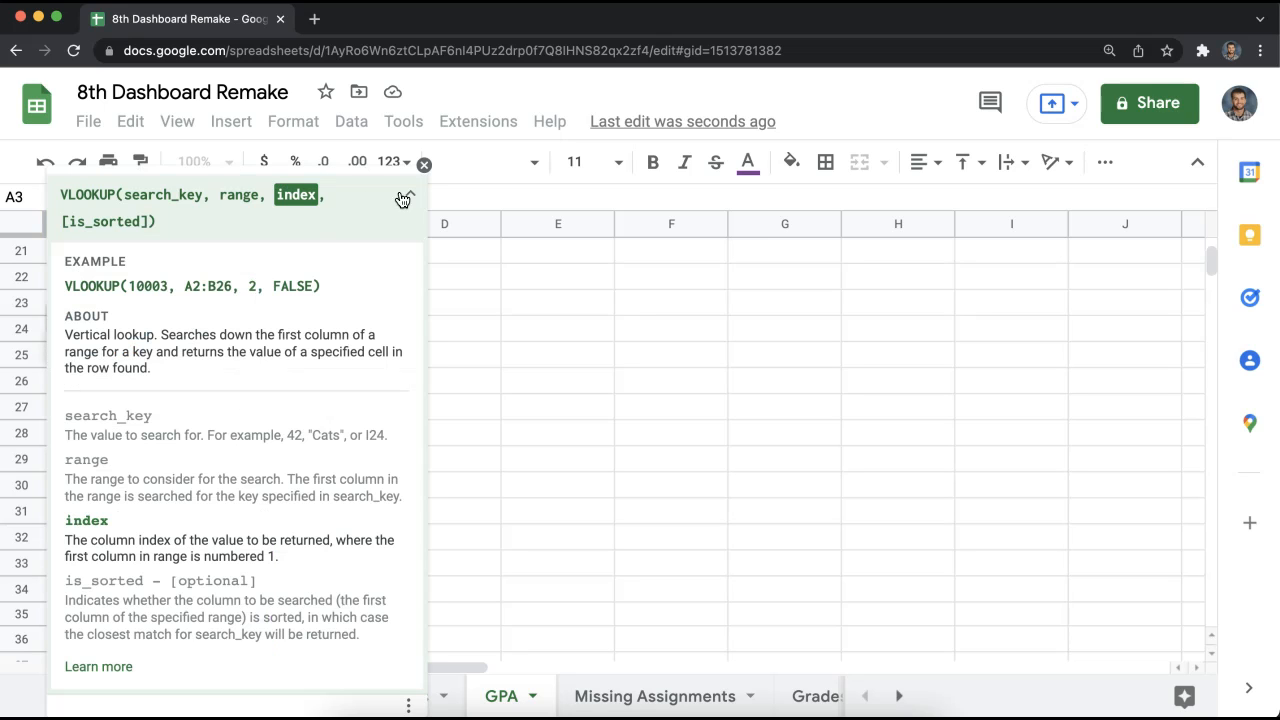
pyautogui.click(424, 164)
pyautogui.scroll(6, 277, 520)
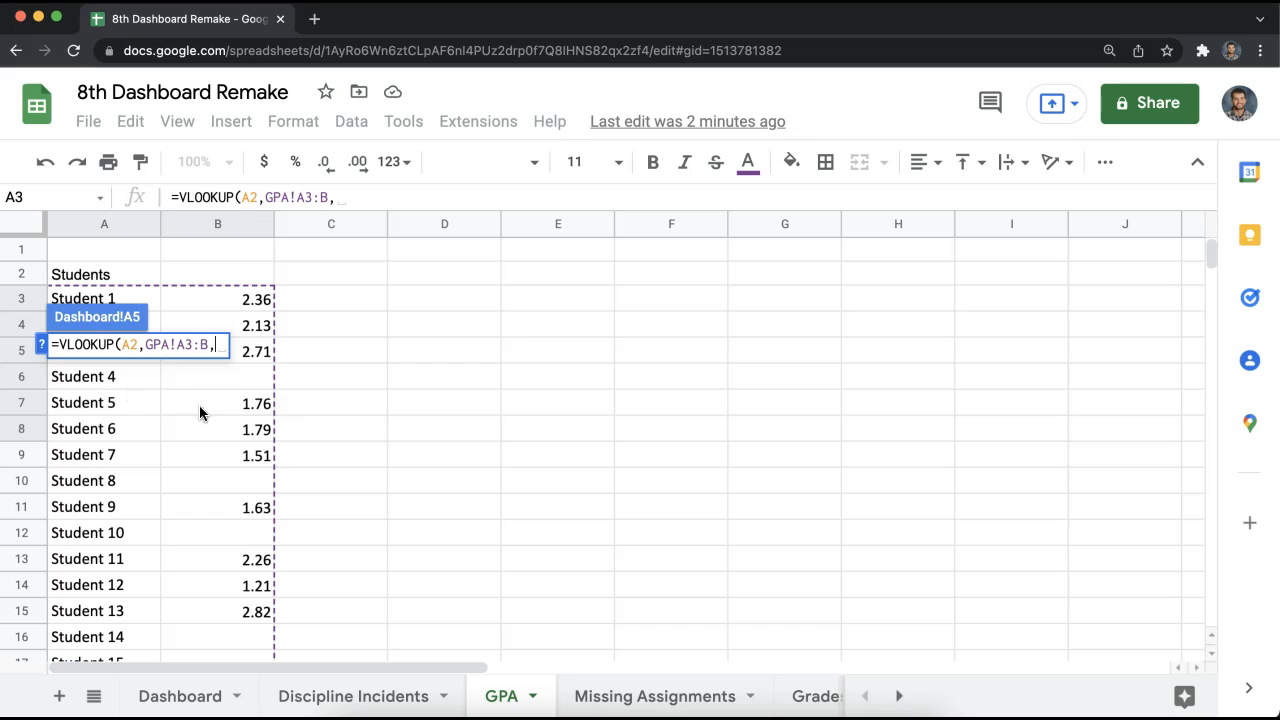
pyautogui.write('2')
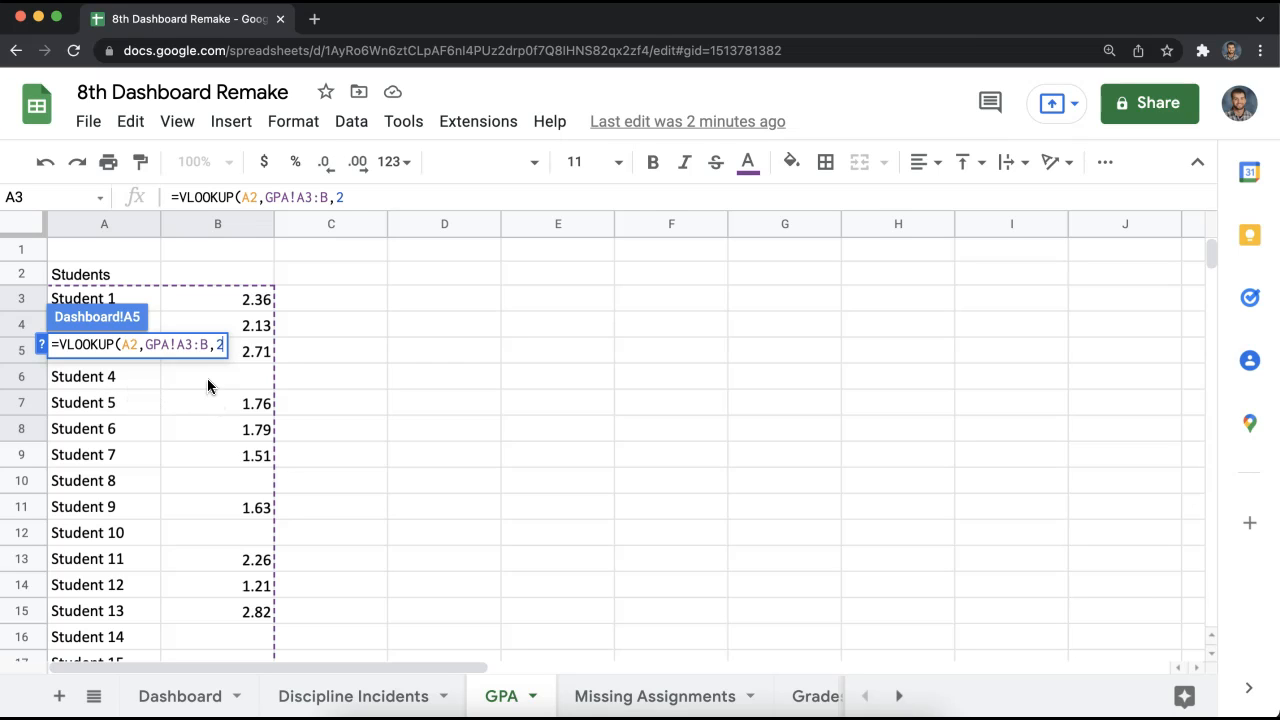
# - Finish the VLOOKUP formula in Dashboard cell A5 with false as the is_sorted argument for exact matches
pyautogui.write(',')
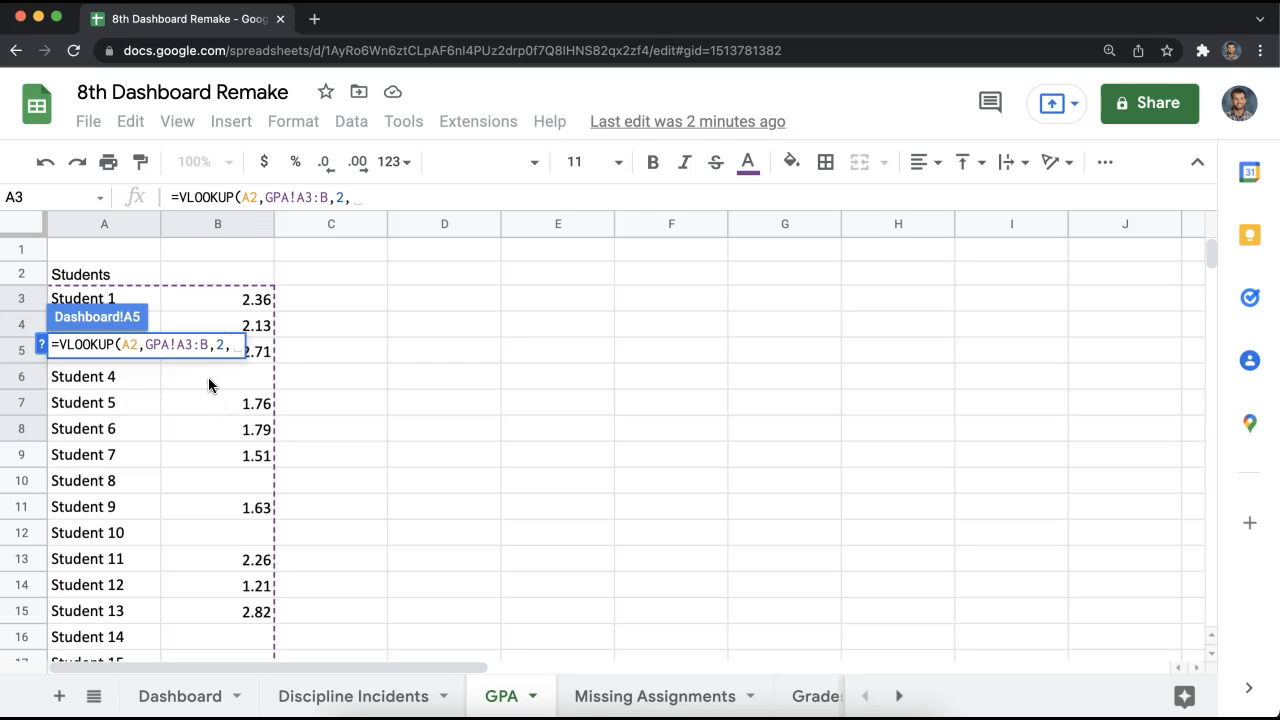
pyautogui.click(42, 345)
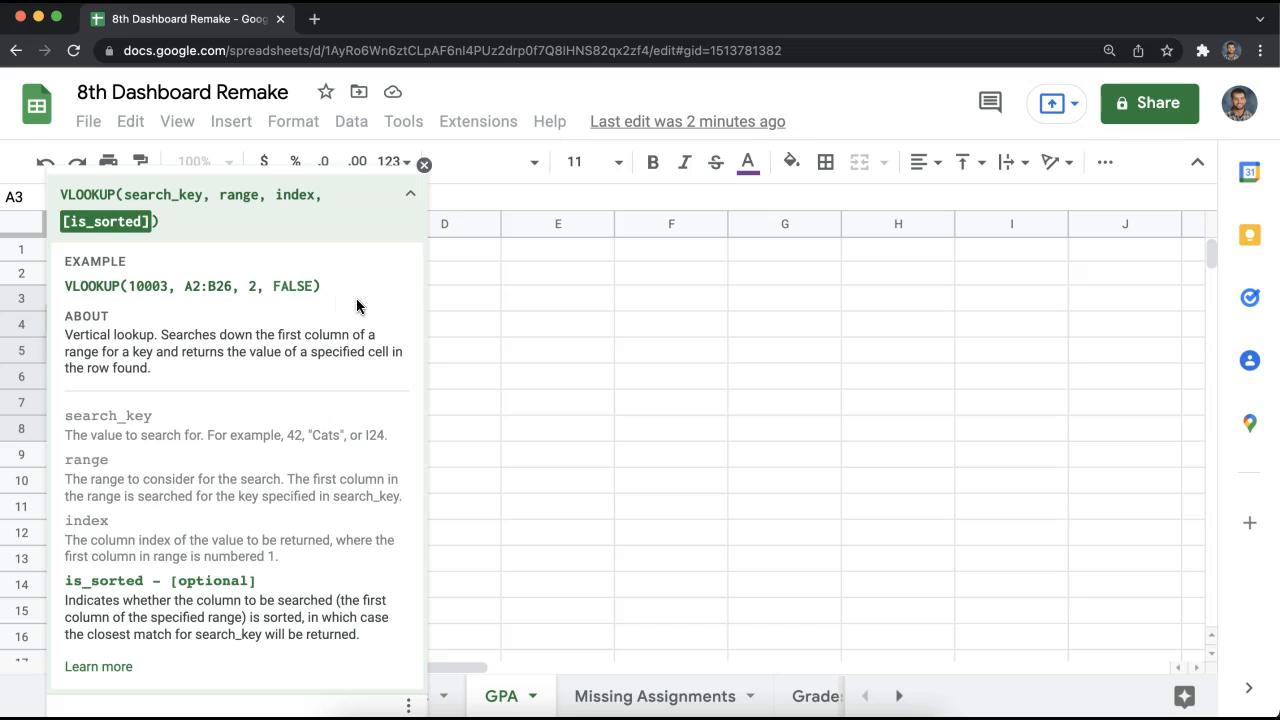
pyautogui.click(424, 165)
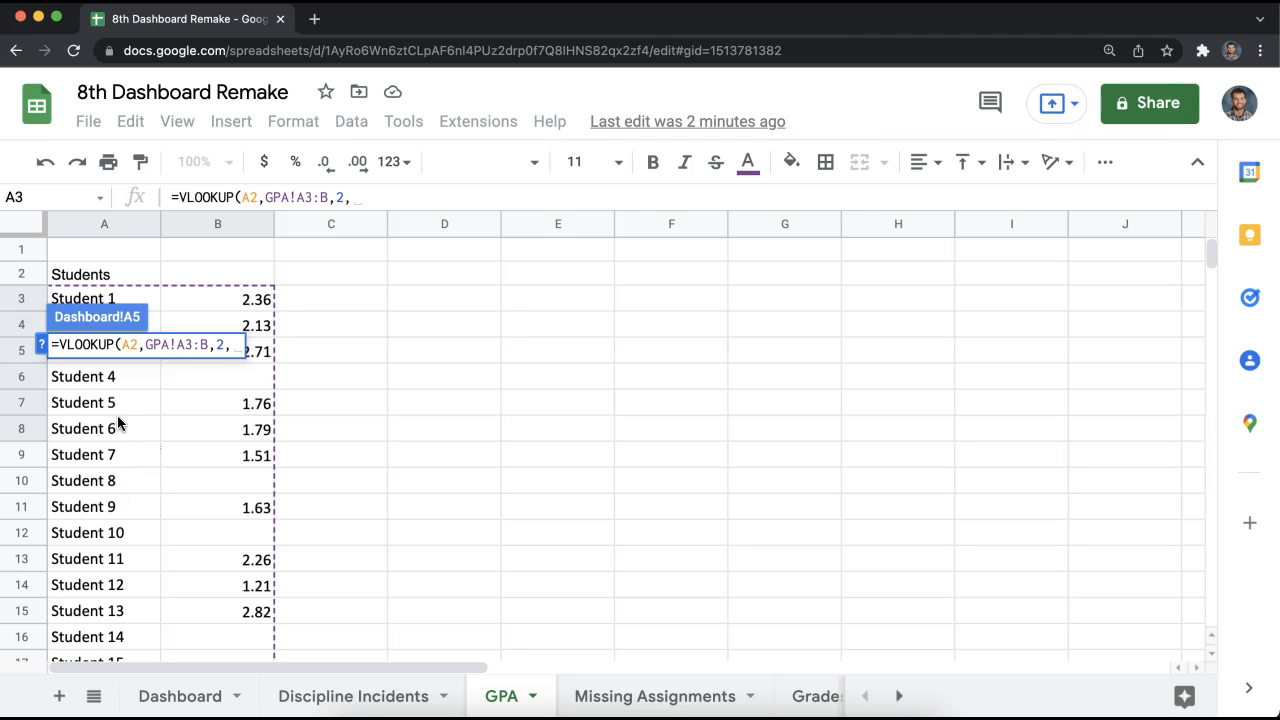
pyautogui.write('false)')
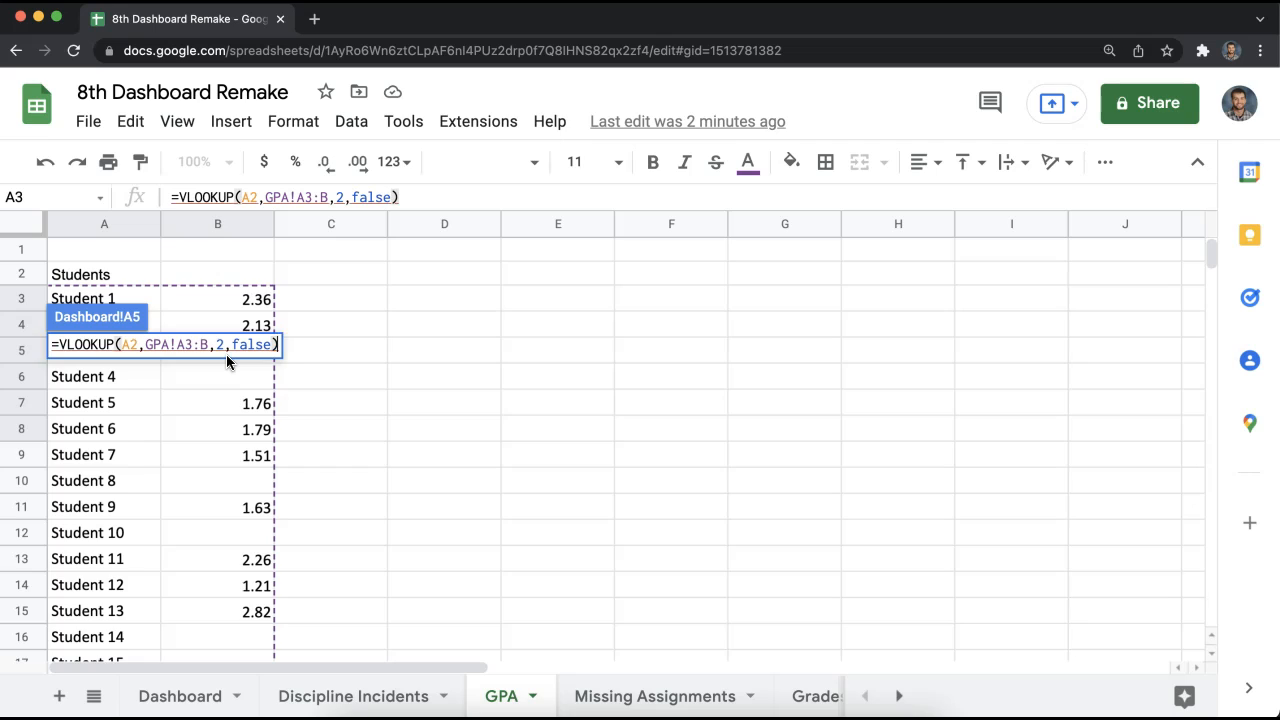
pyautogui.press('Return')
pyautogui.moveTo(129, 348)
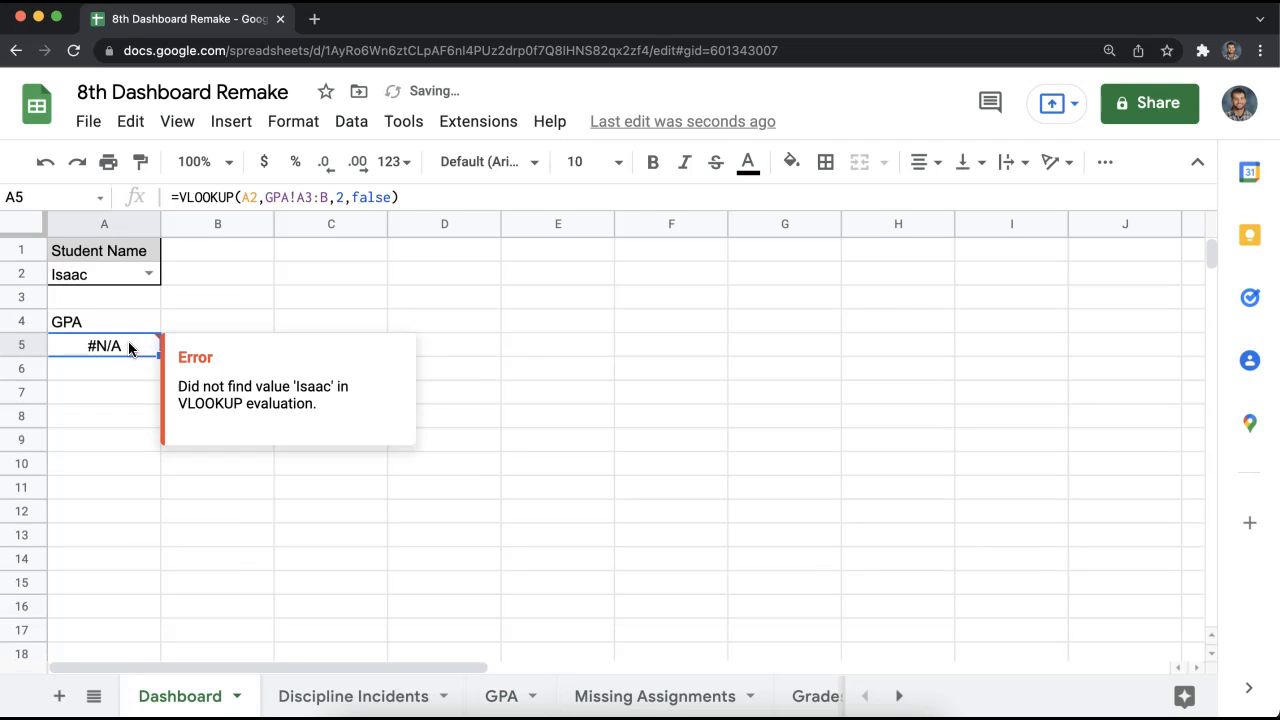
pyautogui.doubleClick(129, 348)
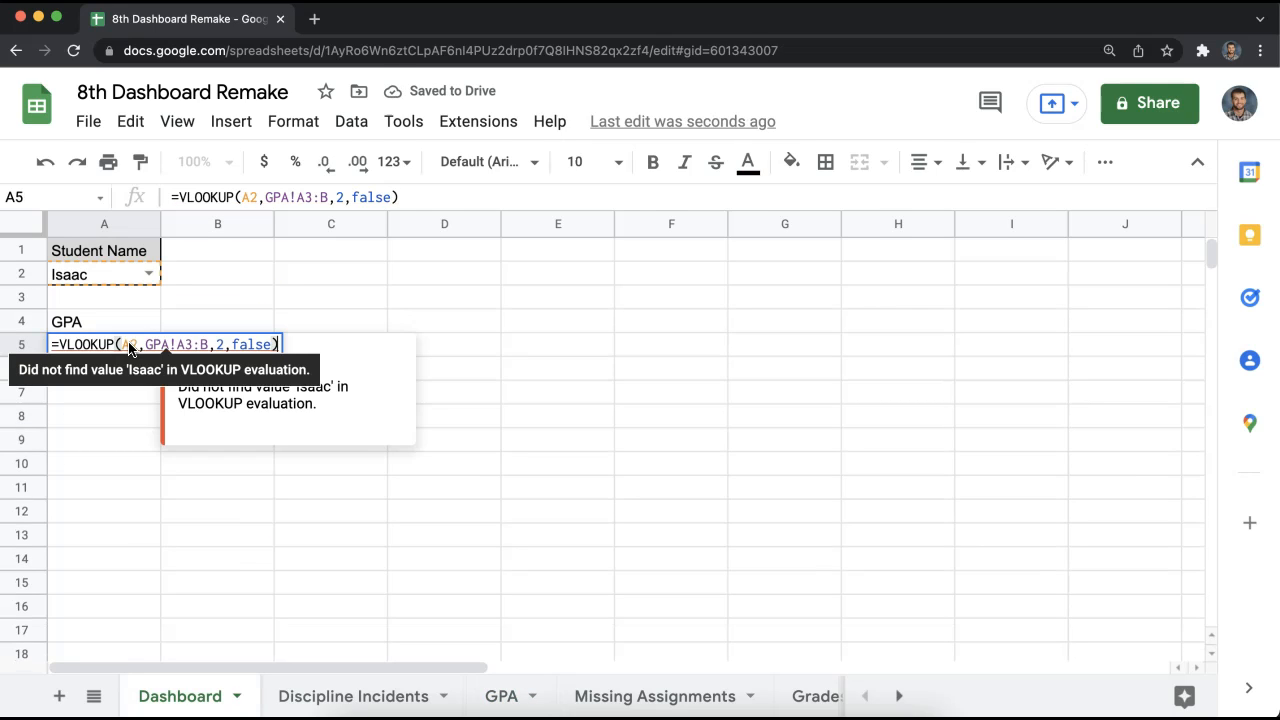
pyautogui.click(378, 537)
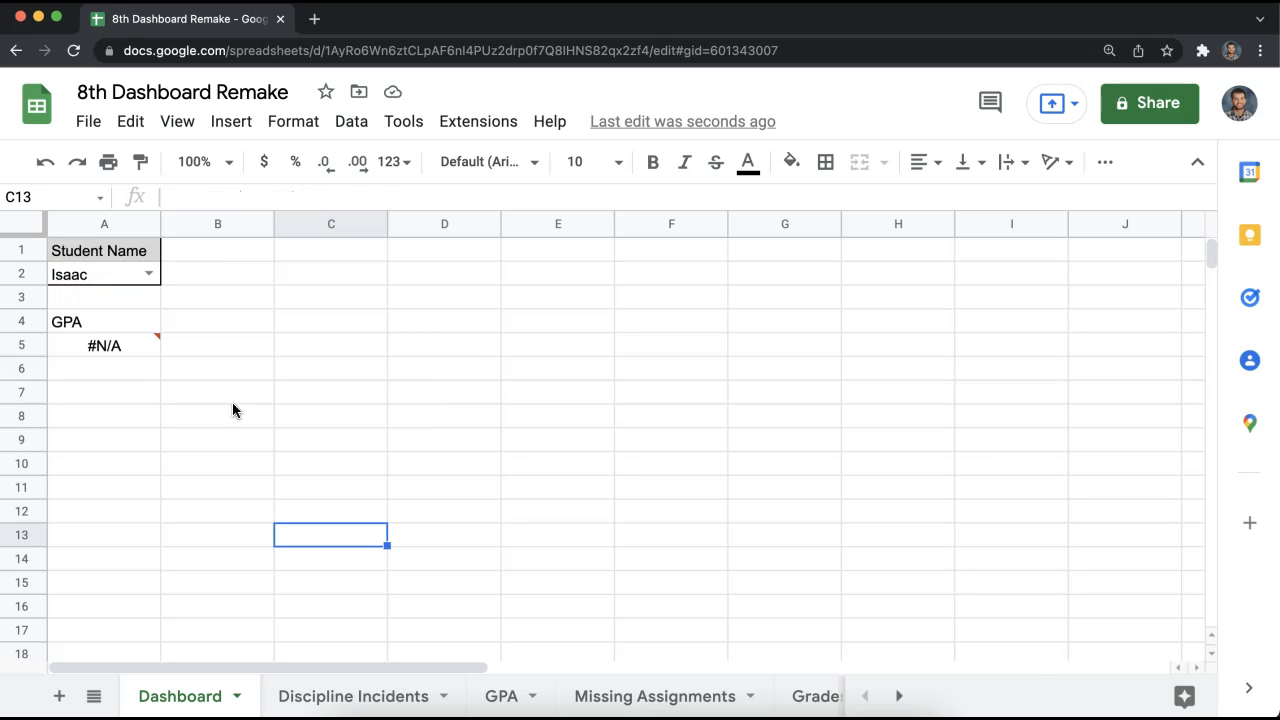
# - Test the lookup by selecting Student 2 in the Dashboard's student name dropdown and review the formula in A5
pyautogui.click(148, 280)
pyautogui.click(86, 357)
pyautogui.click(148, 273)
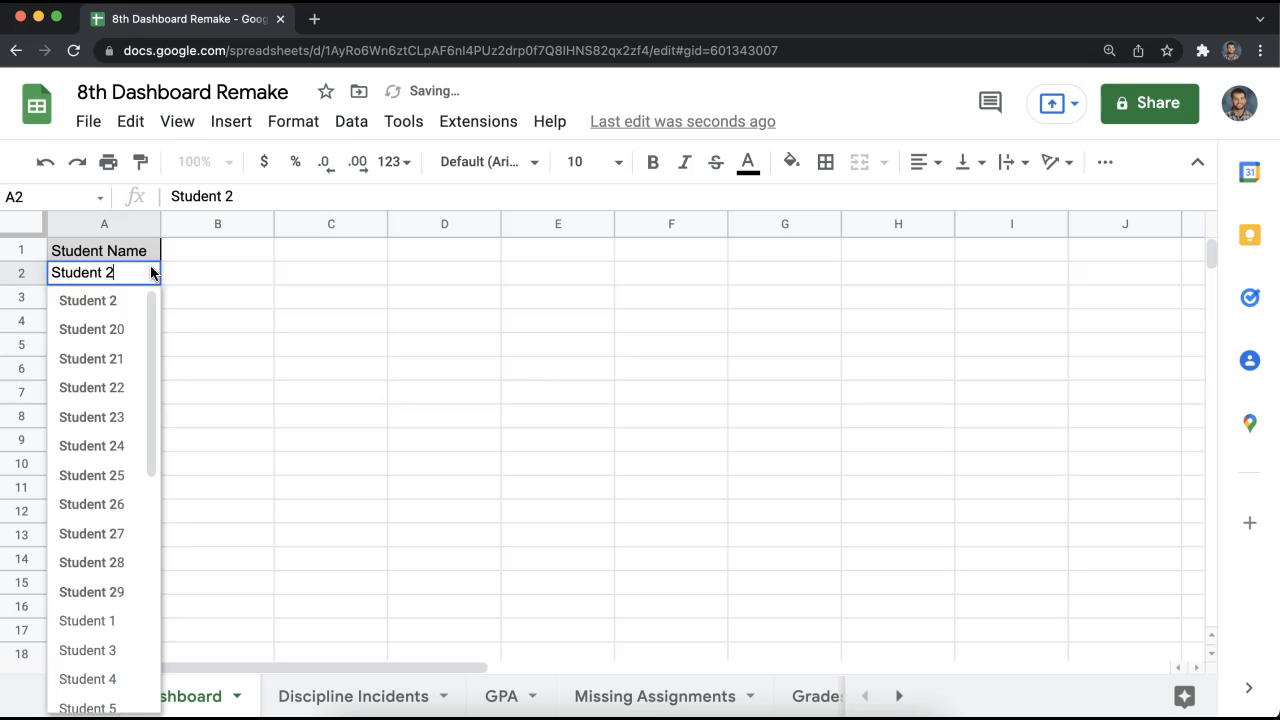
pyautogui.click(120, 420)
pyautogui.click(148, 273)
pyautogui.click(112, 362)
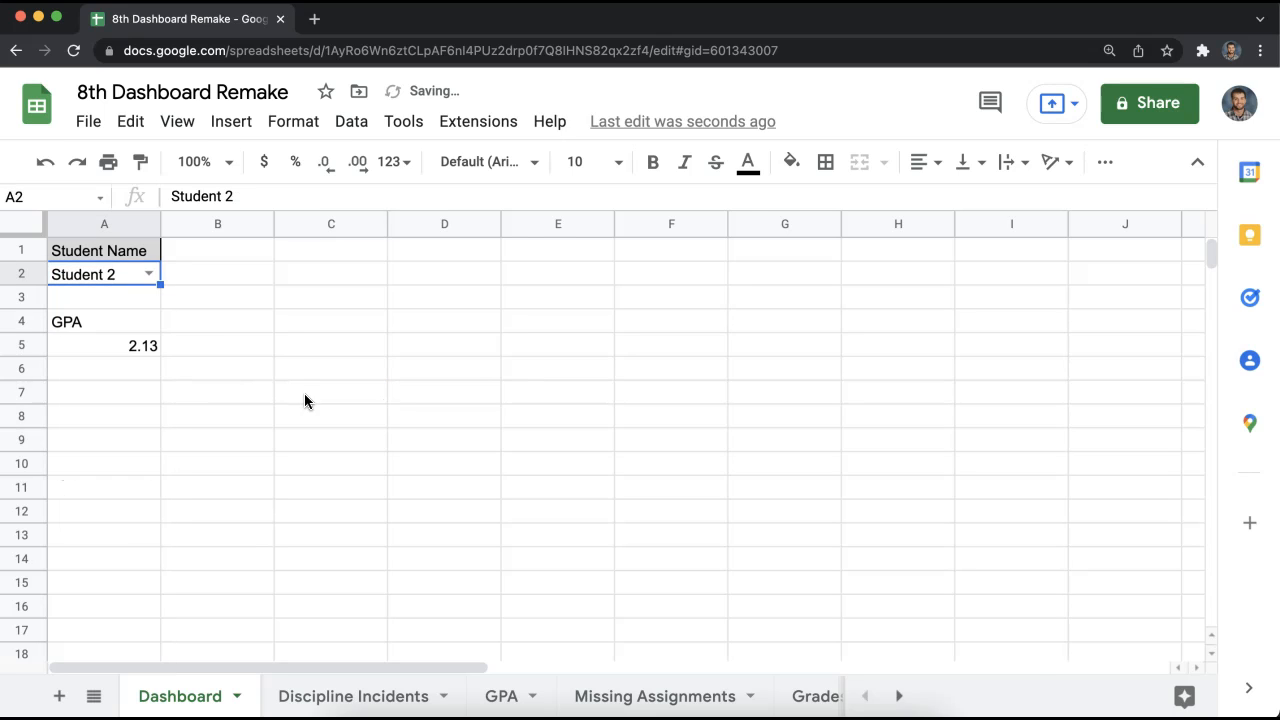
pyautogui.click(304, 393)
pyautogui.doubleClick(143, 345)
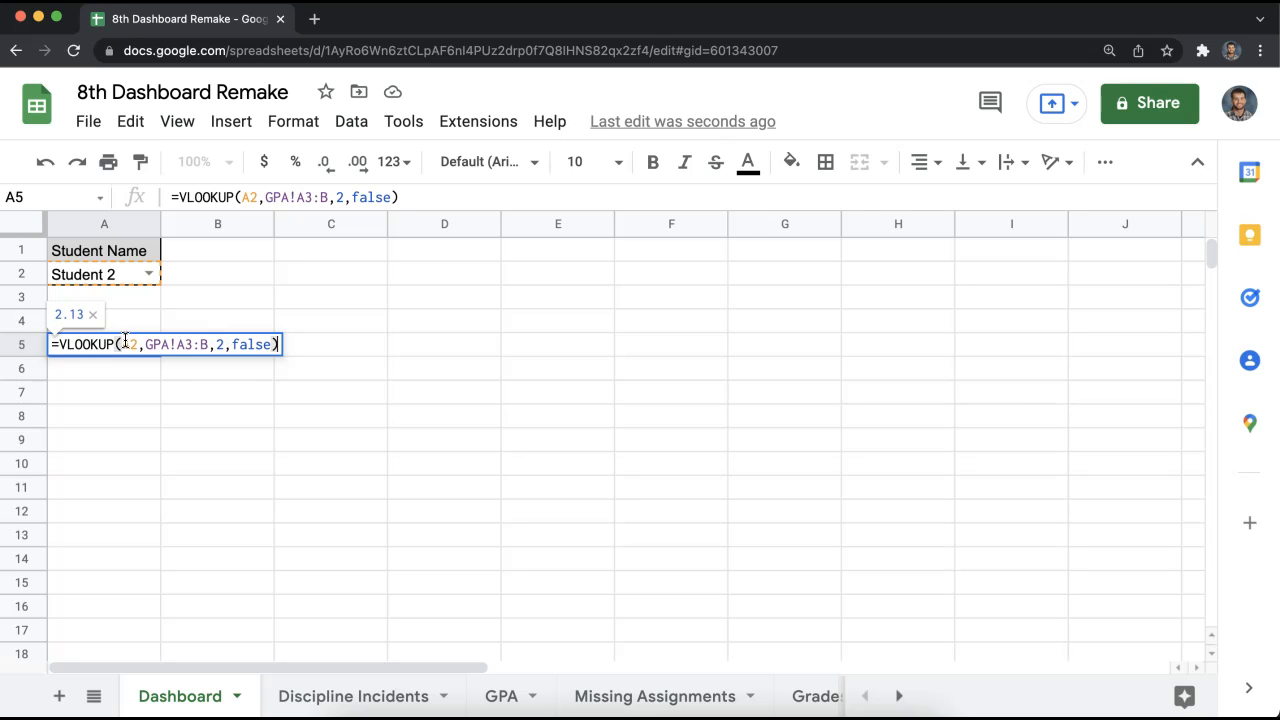
pyautogui.click(246, 386)
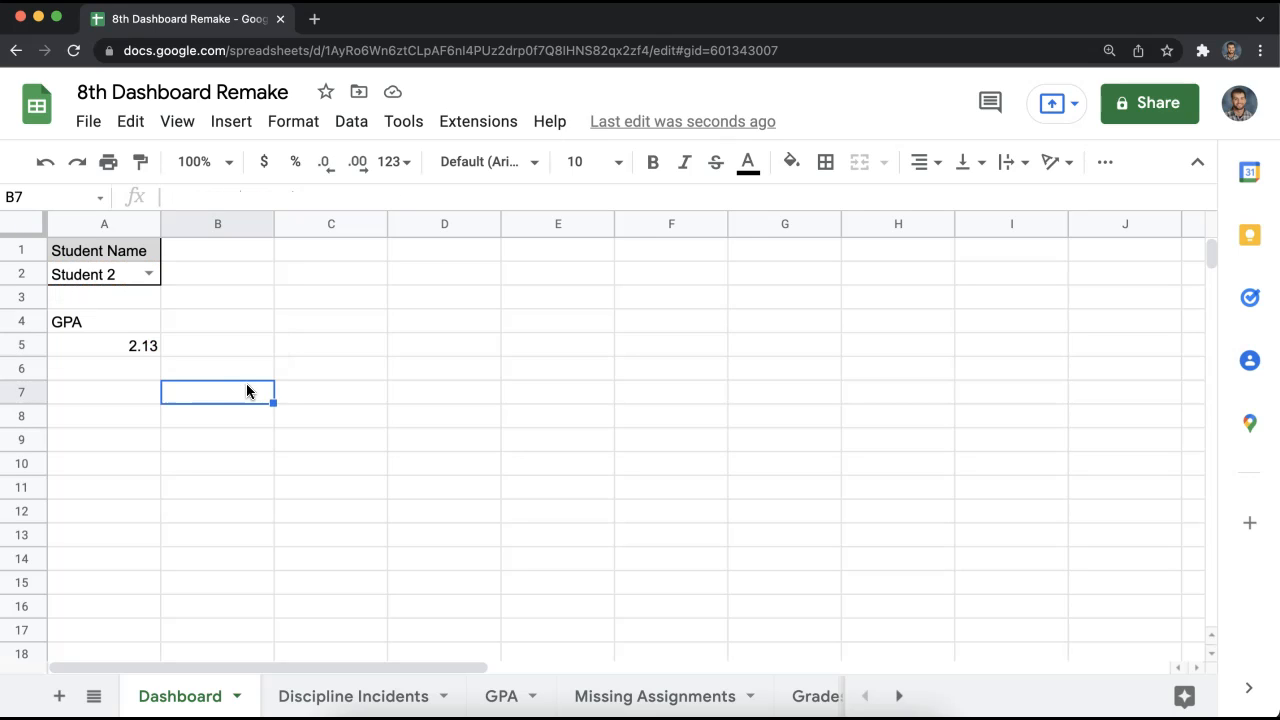
# - Make the GPA heading in A4 bold and add an outer border around A4:A5
pyautogui.moveTo(121, 333); pyautogui.dragTo(134, 340)
pyautogui.click(136, 322)
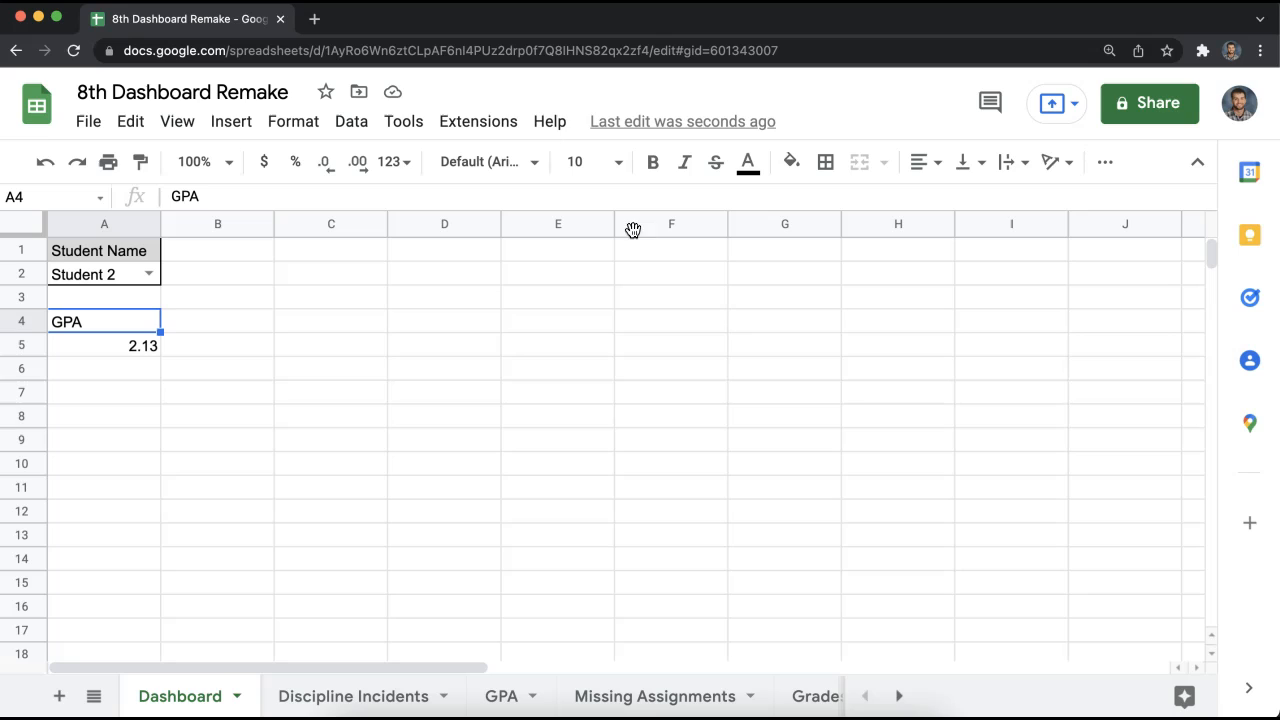
pyautogui.click(652, 162)
pyautogui.click(702, 317)
pyautogui.moveTo(131, 328); pyautogui.dragTo(134, 345)
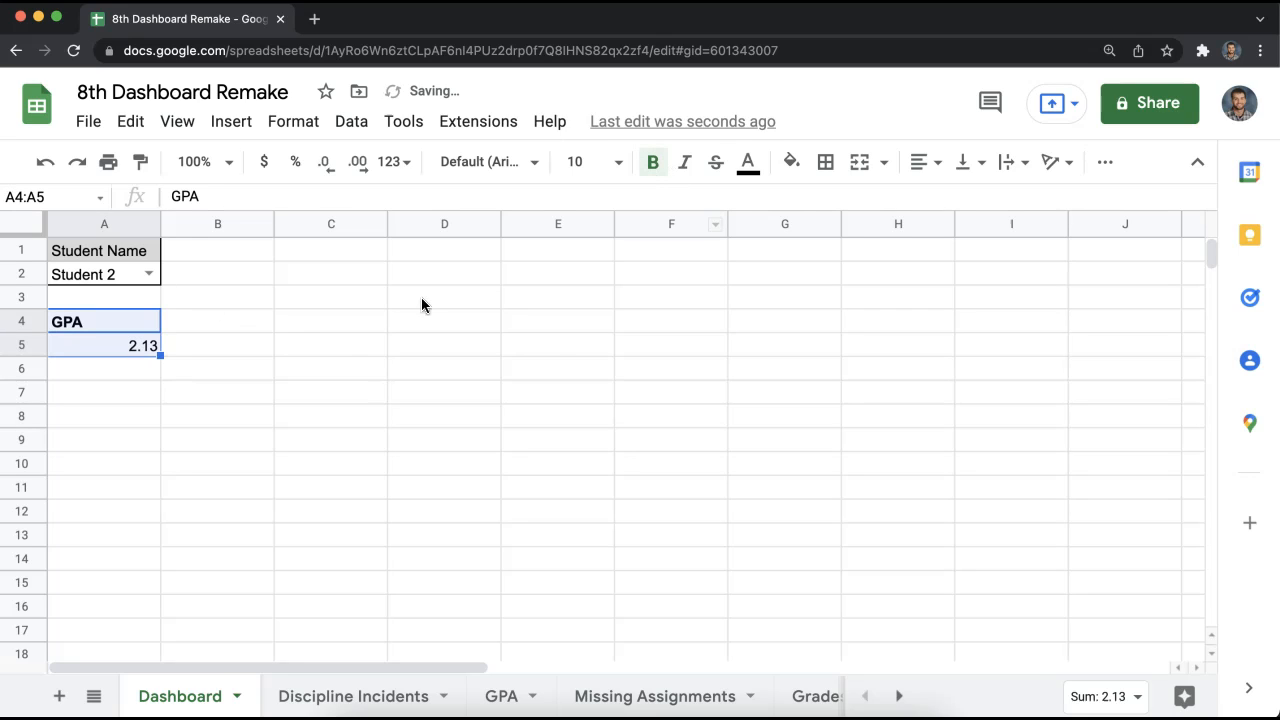
pyautogui.click(828, 170)
pyautogui.click(950, 210)
pyautogui.click(621, 386)
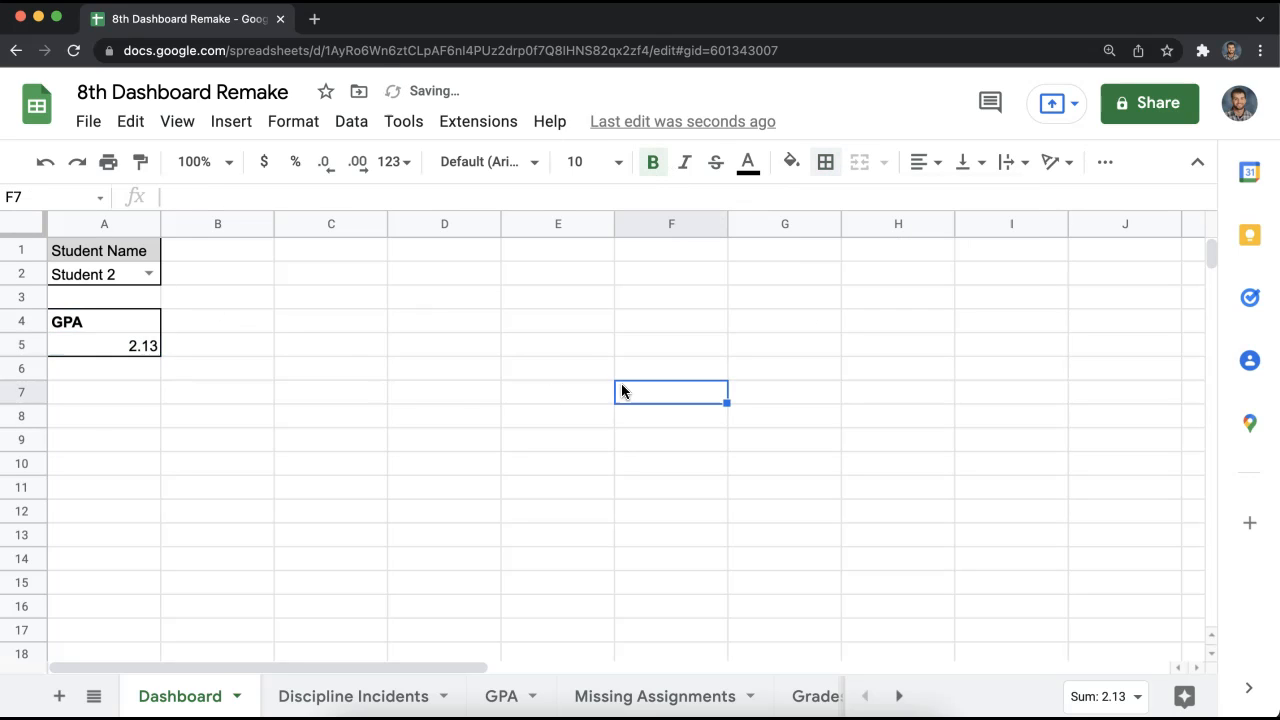
pyautogui.click(137, 322)
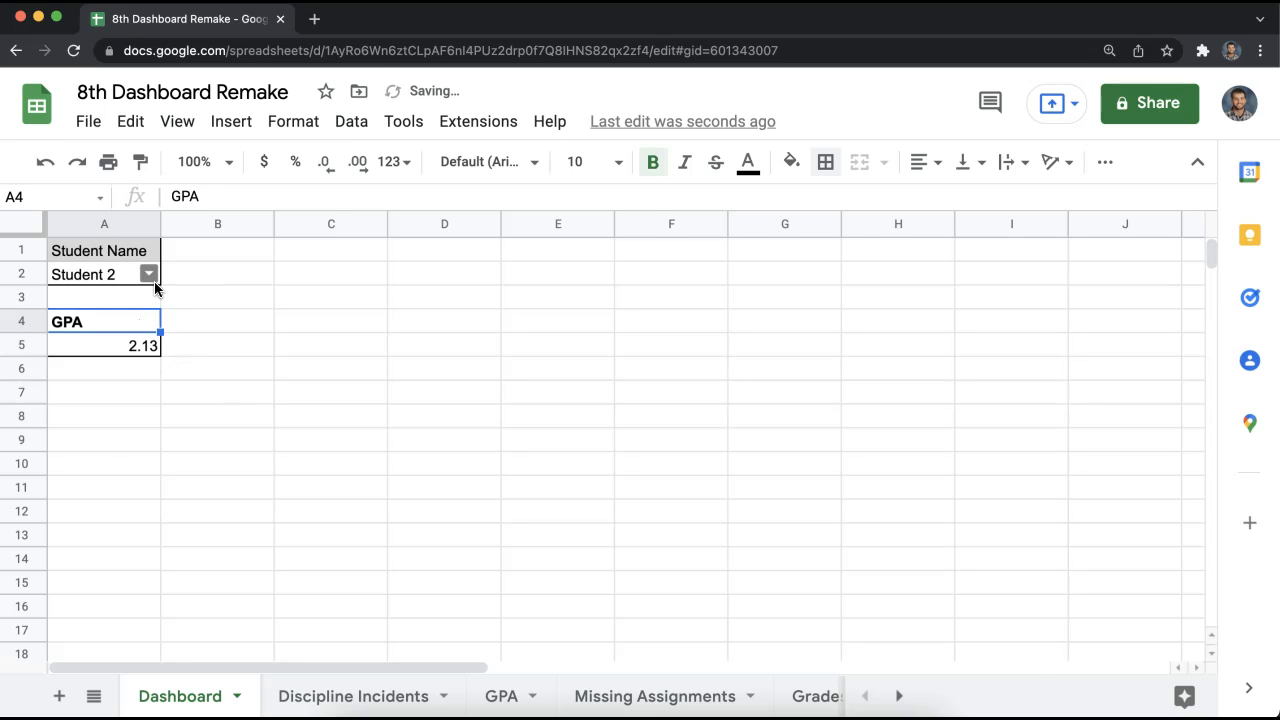
# - Test the GPA lookup by selecting several students in turn in the A2 dropdown, ending with Student 9
pyautogui.click(153, 280)
pyautogui.click(95, 446)
pyautogui.click(147, 270)
pyautogui.click(110, 466)
pyautogui.click(150, 274)
pyautogui.click(106, 502)
pyautogui.click(138, 280)
pyautogui.click(88, 534)
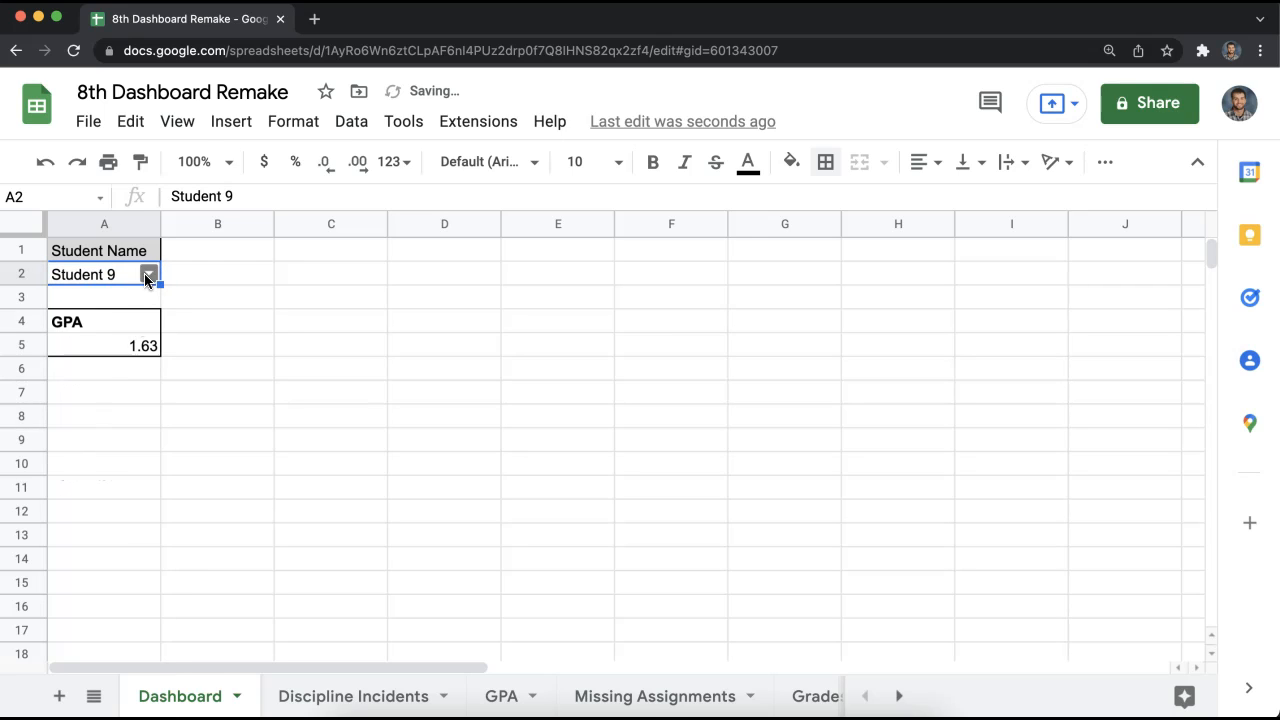
# - Select a student listed by first name in the A2 dropdown and check the GPA result in A5
pyautogui.click(146, 280)
pyautogui.scroll(-5, 117, 565)
pyautogui.click(109, 668)
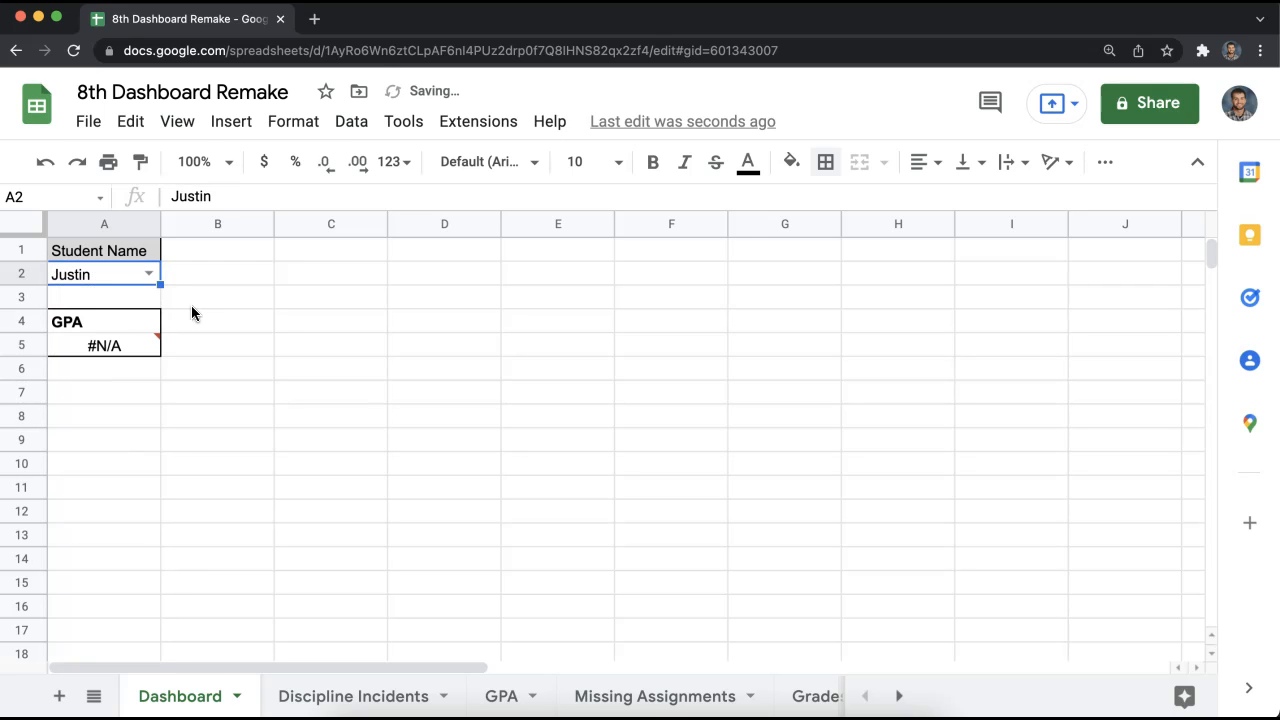
pyautogui.click(193, 300)
pyautogui.click(155, 340)
pyautogui.click(212, 322)
pyautogui.click(196, 298)
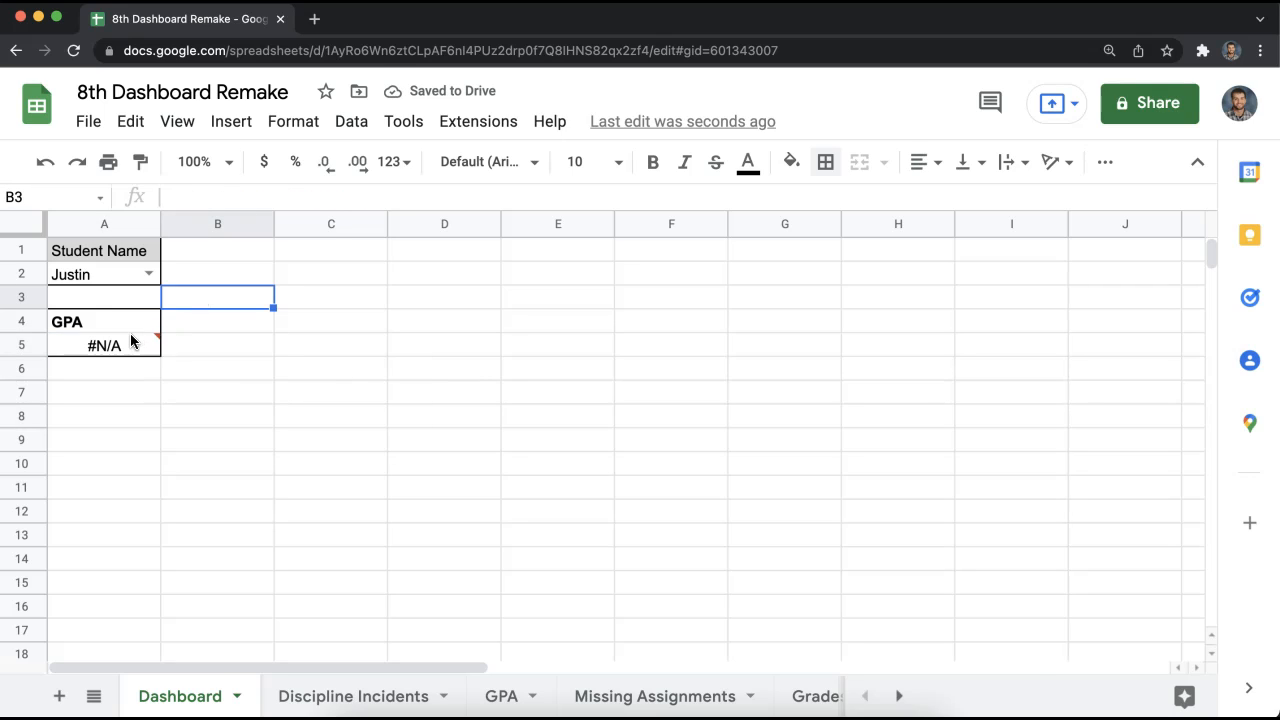
# - Select Student 5 in the student name dropdown in cell A2 of the Dashboard
pyautogui.click(146, 276)
pyautogui.click(100, 445)
pyautogui.click(284, 376)
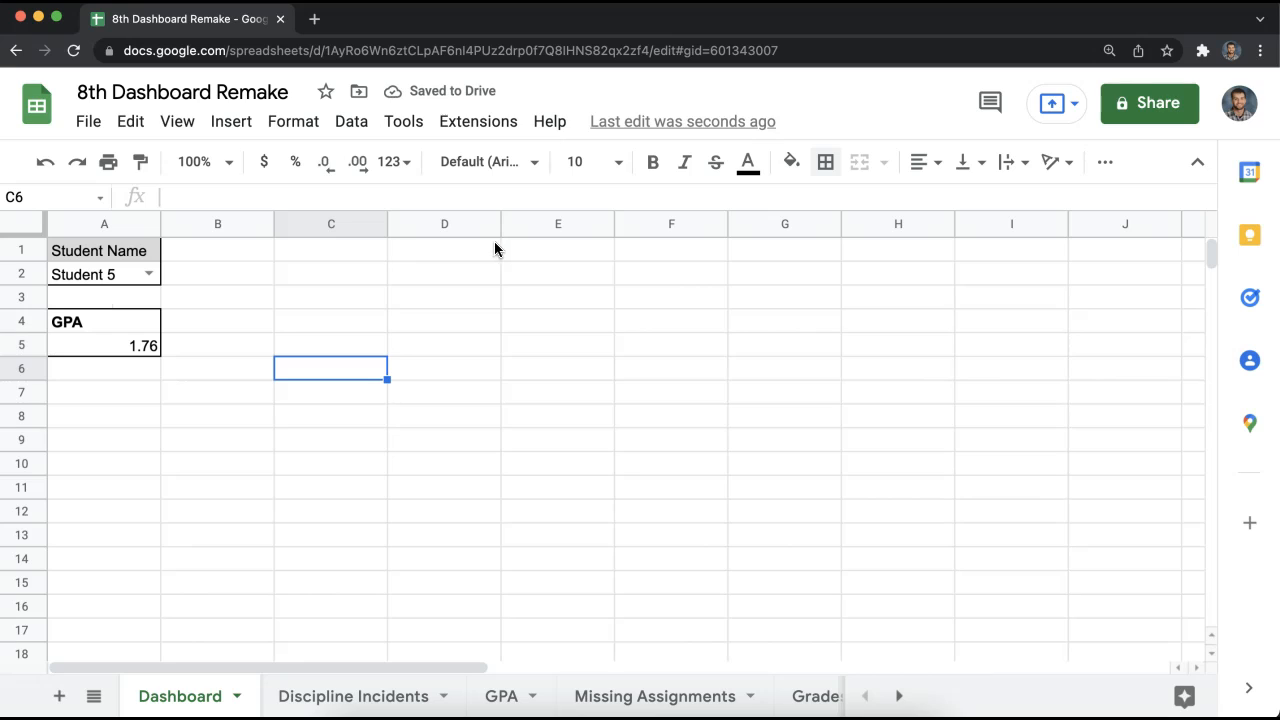
# - Merge cells C1:G1 on the Dashboard sheet and enter the heading Comments
pyautogui.moveTo(357, 249); pyautogui.dragTo(763, 266)
pyautogui.click(853, 166)
pyautogui.write('Comments')
pyautogui.press('Return')
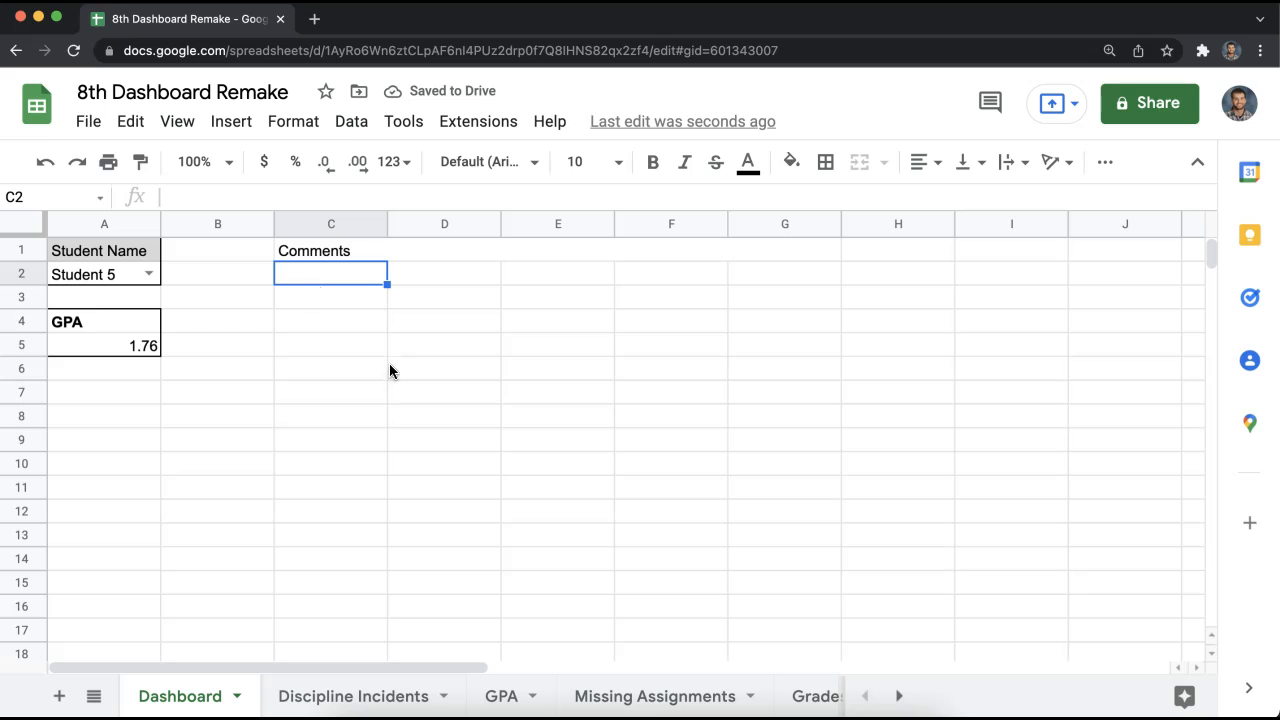
# - Examine the subject column headings on the Comments sheet and the matching space below the Dashboard's Comments heading
pyautogui.click(899, 696)
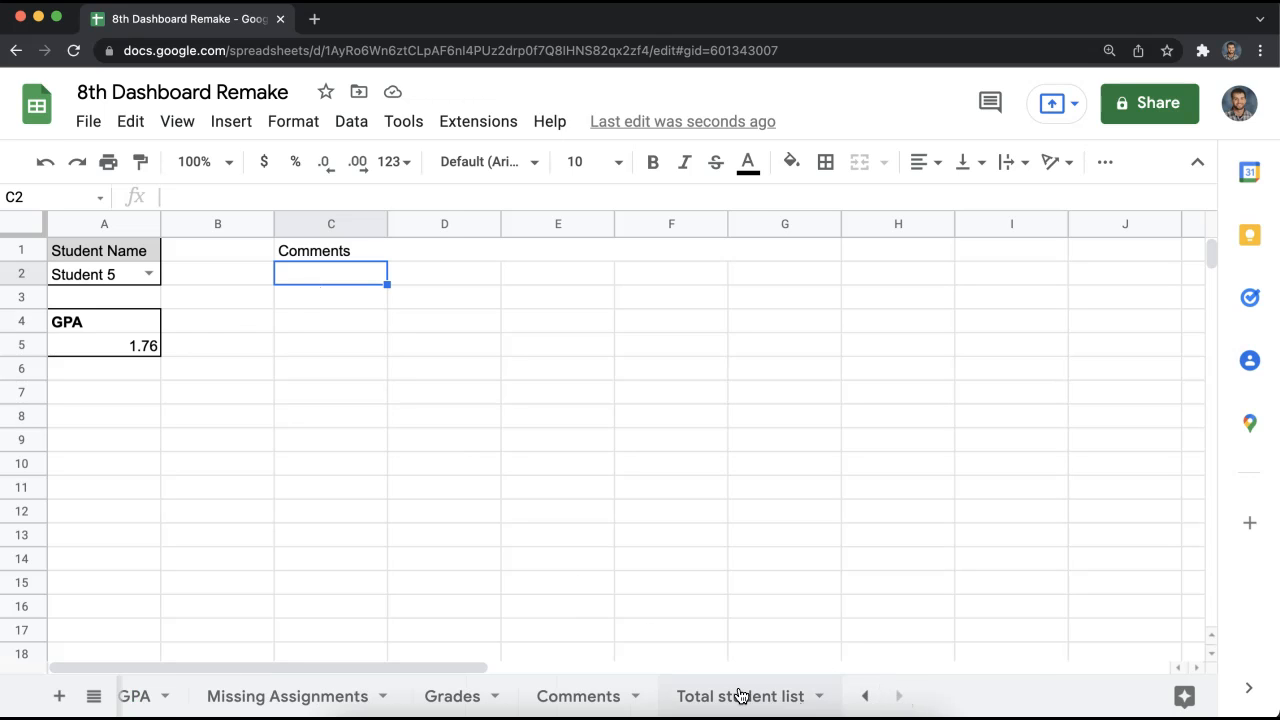
pyautogui.click(568, 696)
pyautogui.scroll(10, 254, 411)
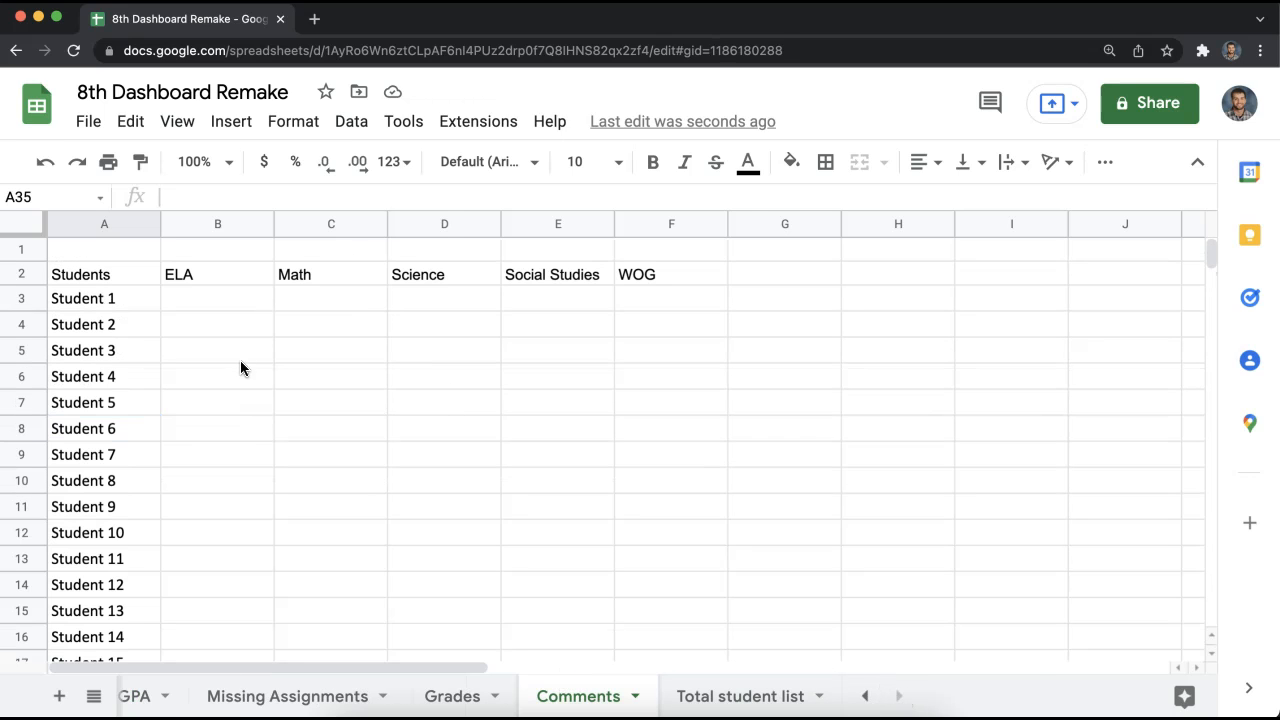
pyautogui.moveTo(210, 285); pyautogui.dragTo(300, 275)
pyautogui.moveTo(238, 277); pyautogui.dragTo(545, 278)
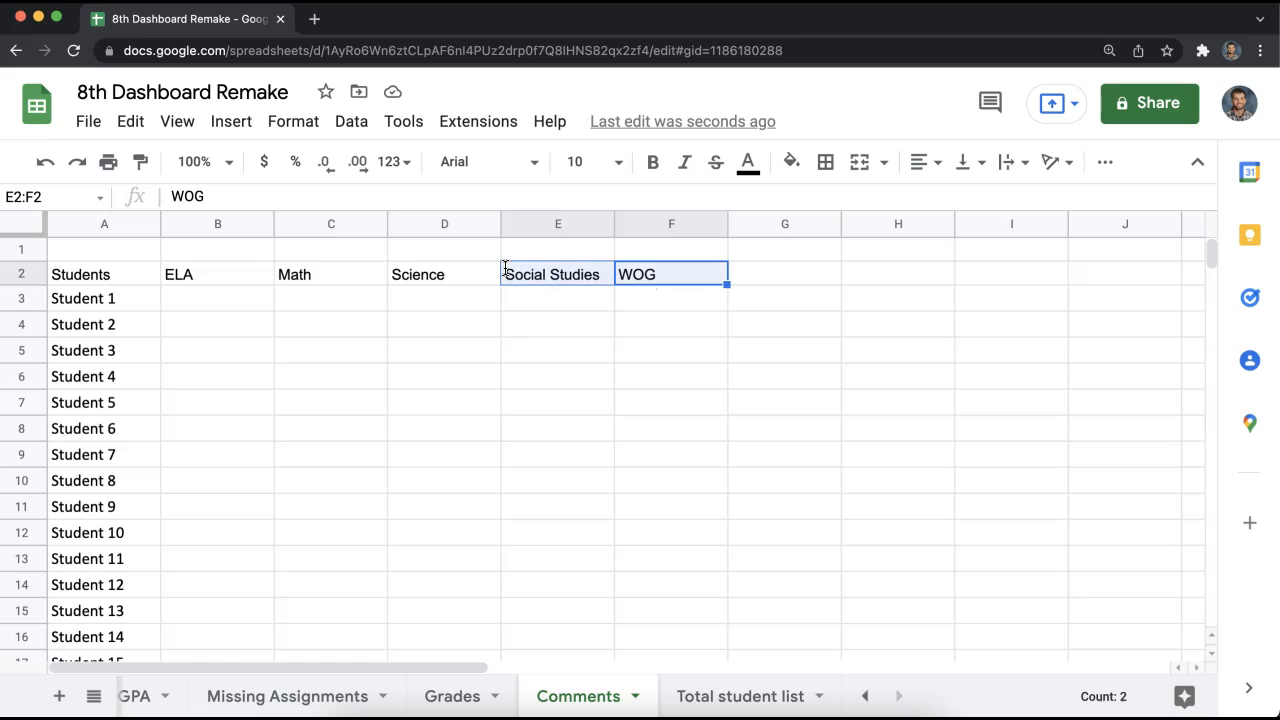
pyautogui.click(865, 696)
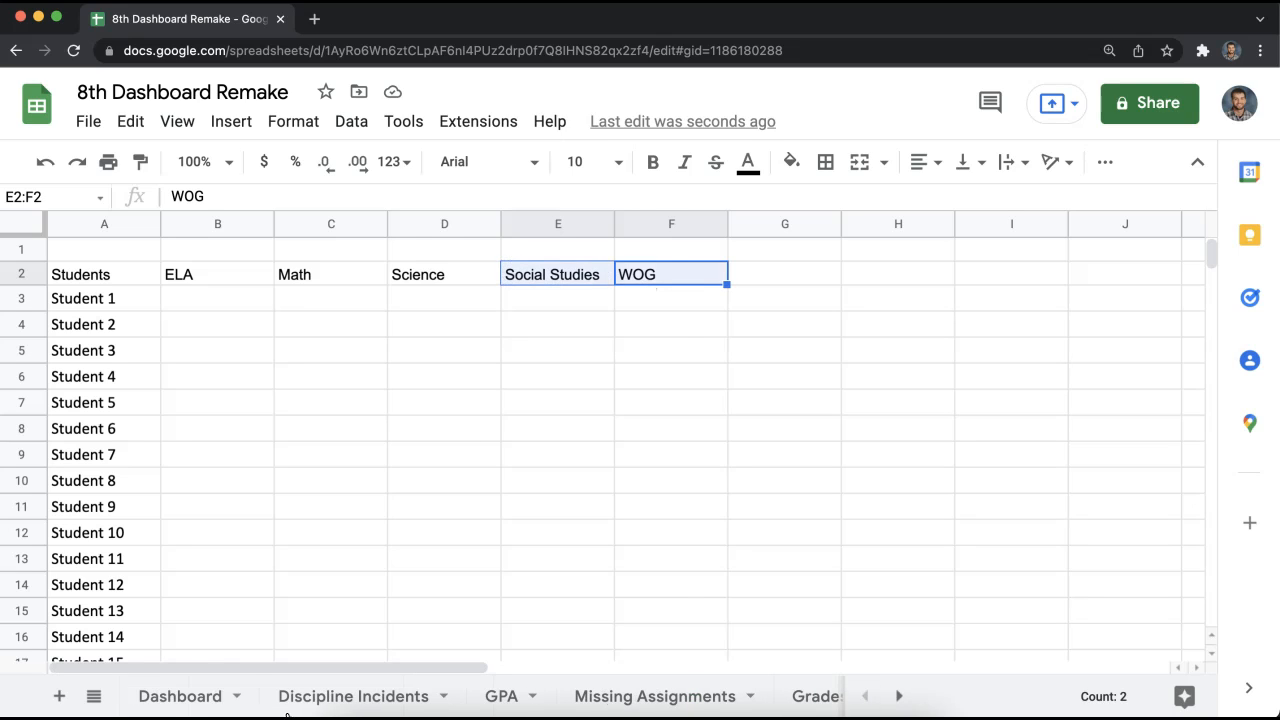
pyautogui.click(182, 696)
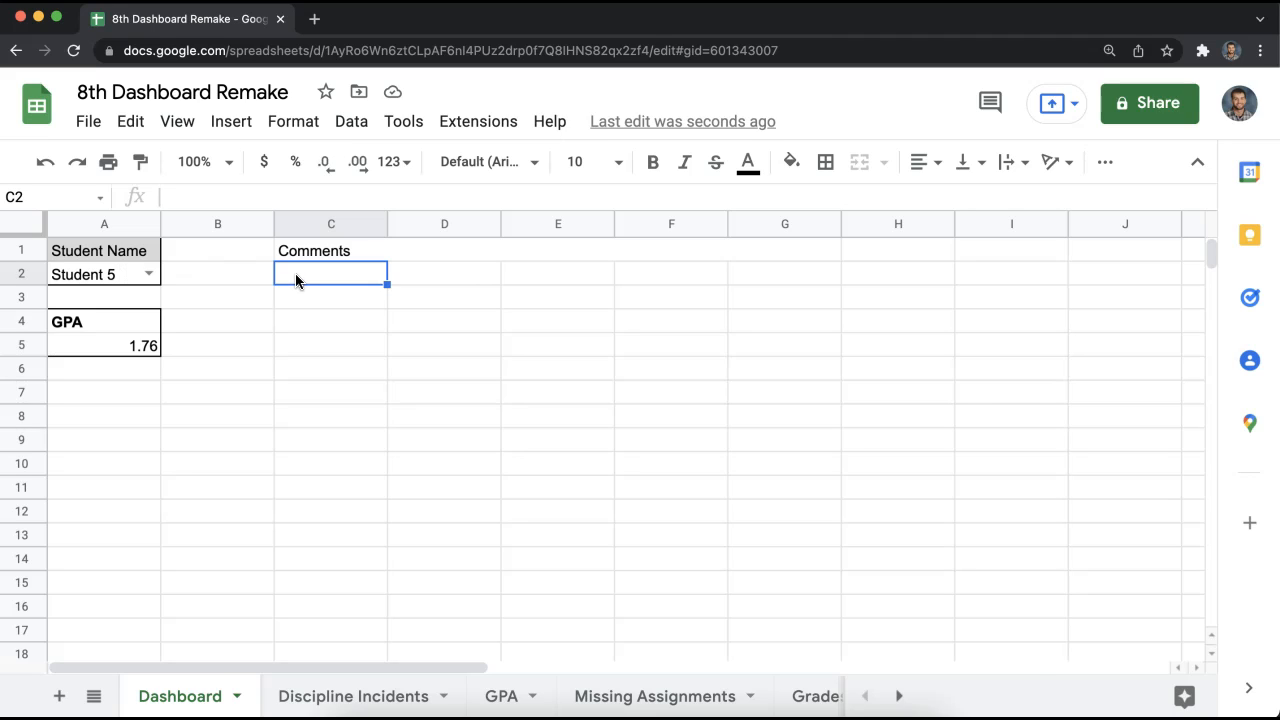
pyautogui.moveTo(320, 277); pyautogui.dragTo(757, 277)
pyautogui.moveTo(346, 309); pyautogui.dragTo(829, 303)
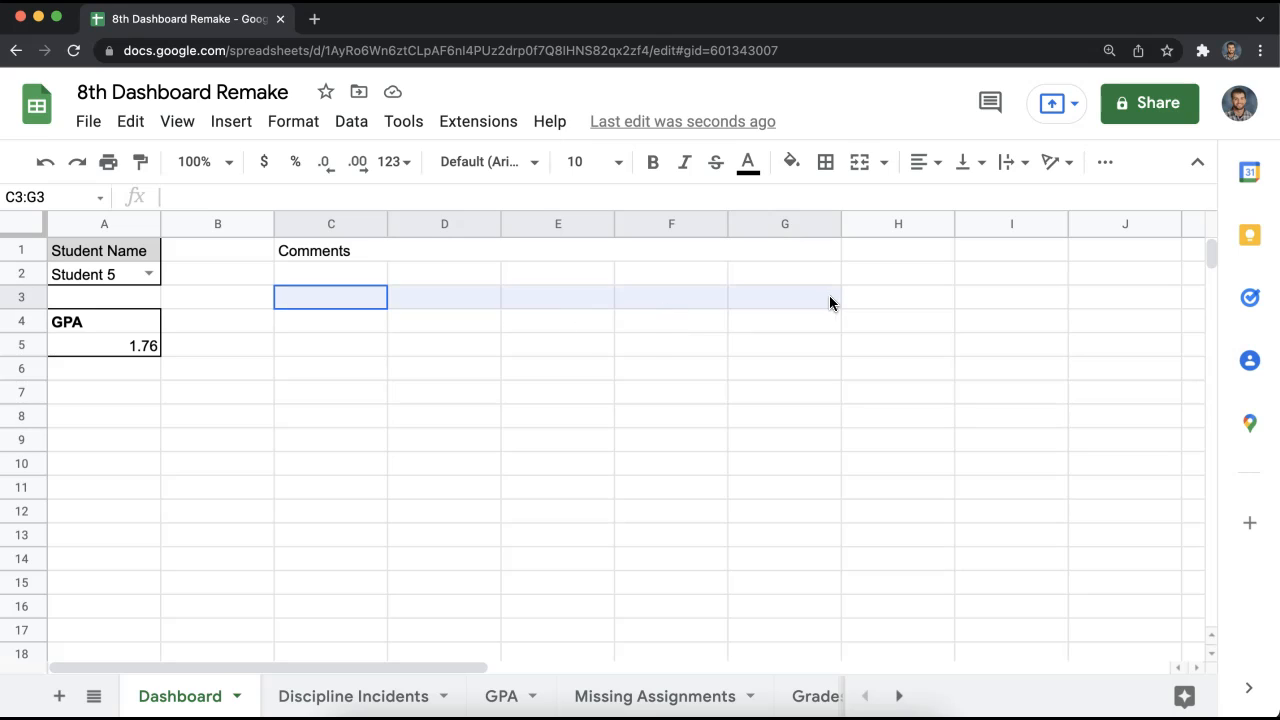
# - Start a QUERY formula in Dashboard cell C2 with the open-ended range Comments!A2:F as its data
pyautogui.doubleClick(355, 278)
pyautogui.write('=')
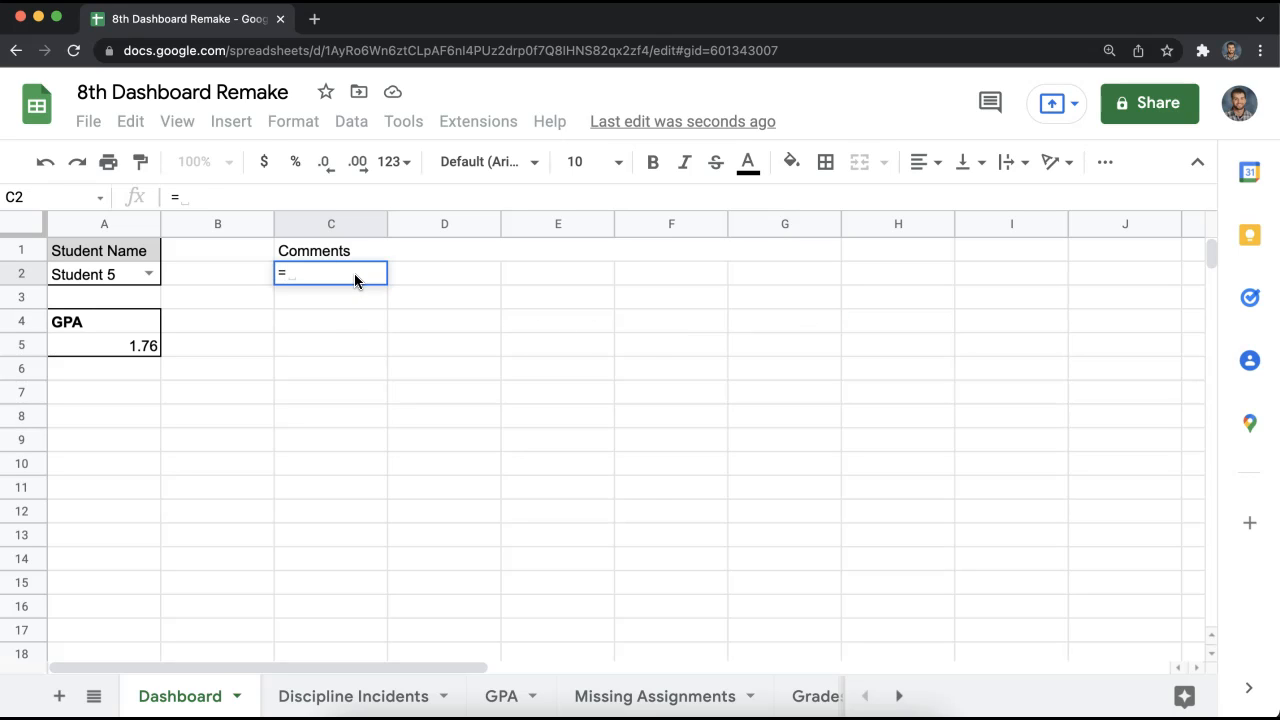
pyautogui.write('query(')
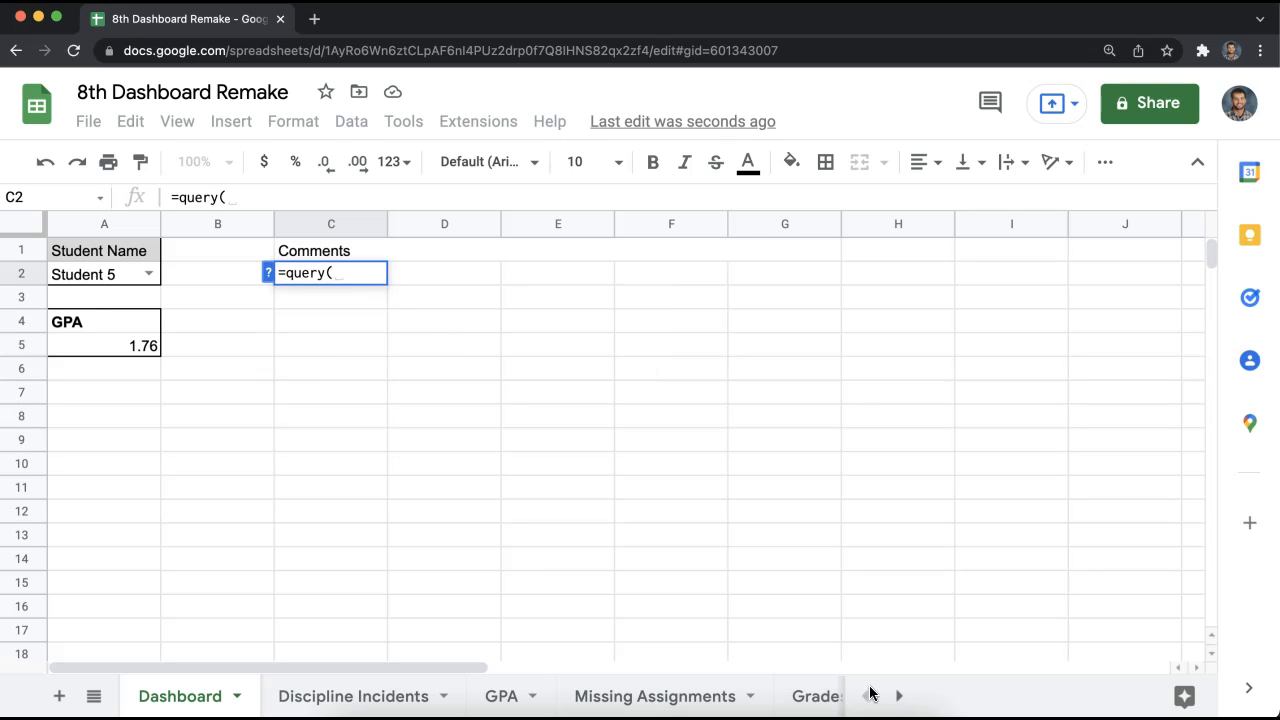
pyautogui.click(897, 695)
pyautogui.click(656, 702)
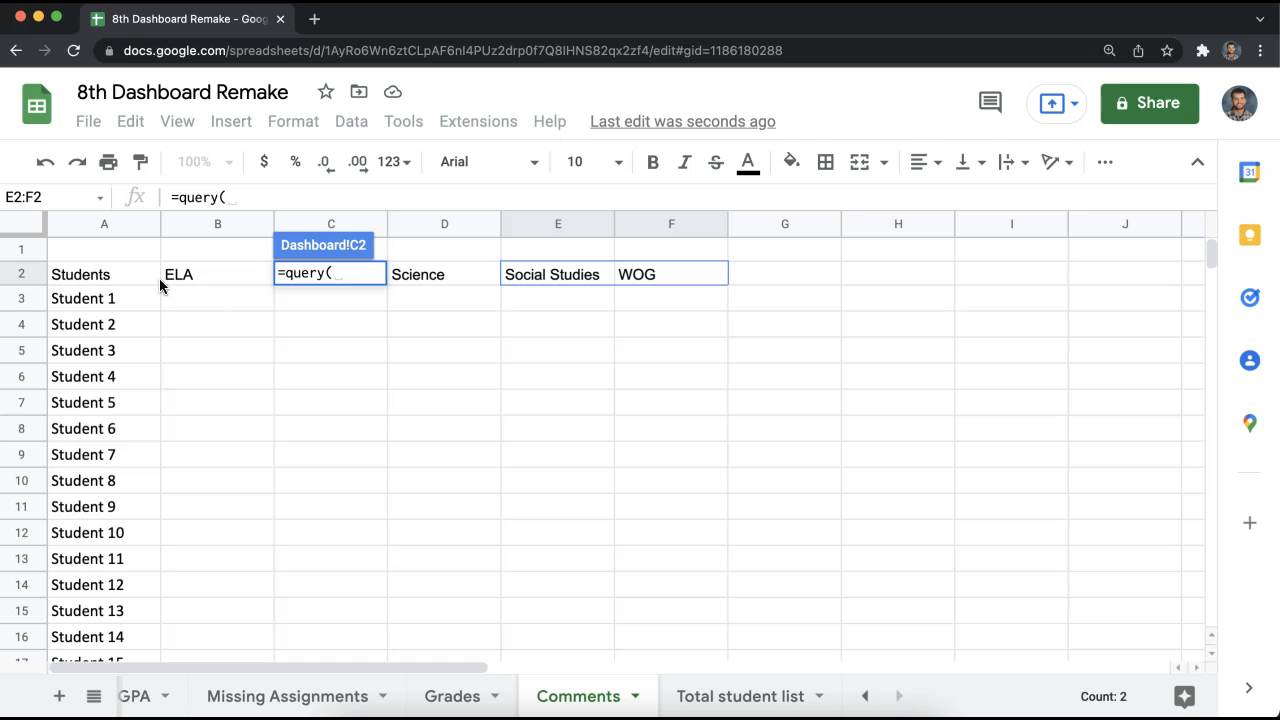
pyautogui.moveTo(92, 278); pyautogui.dragTo(632, 506)
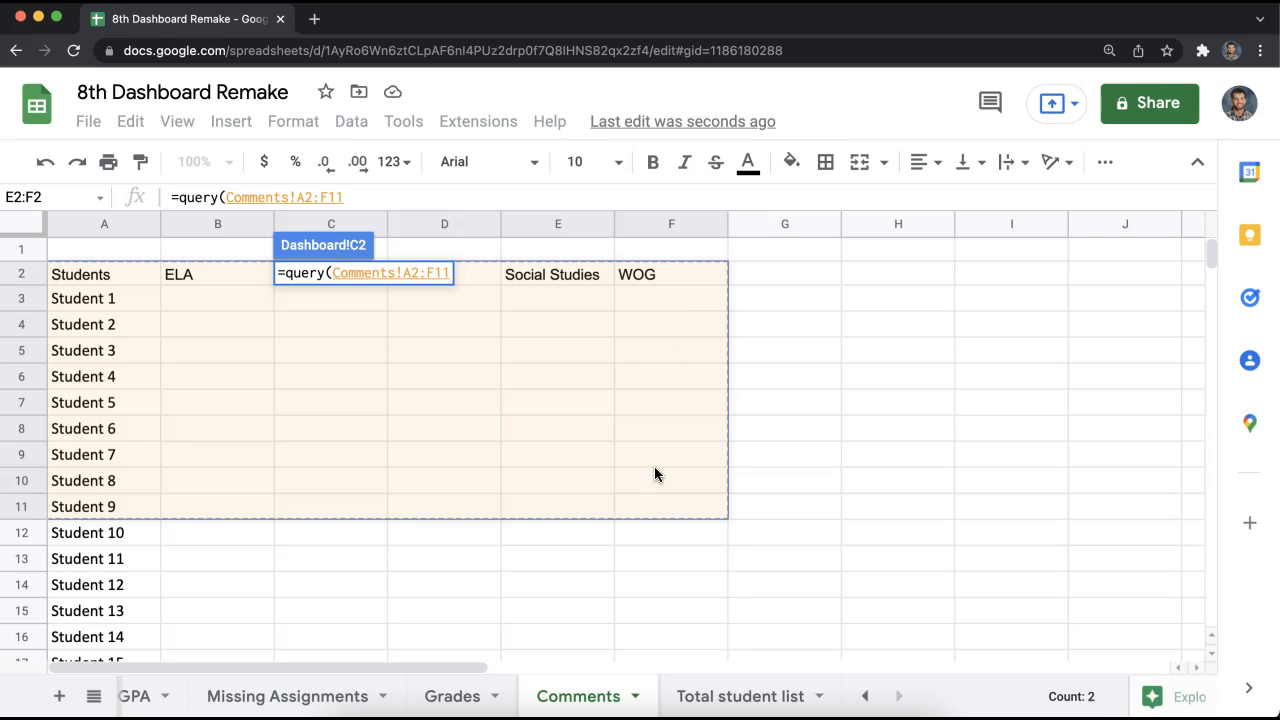
pyautogui.press('BackSpace')
pyautogui.press('BackSpace')
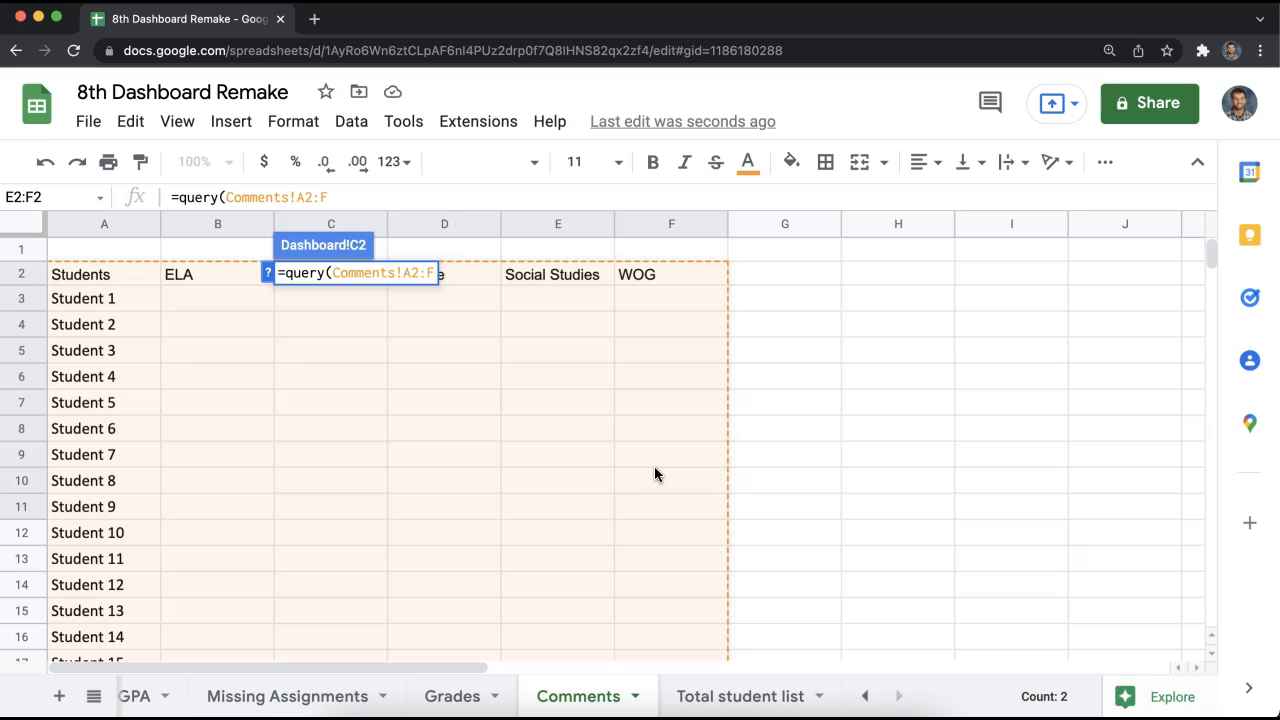
# - Add the query text "select B,C,D,E,F where A = cell" to the QUERY formula, with cell as a placeholder
pyautogui.write(',"select')
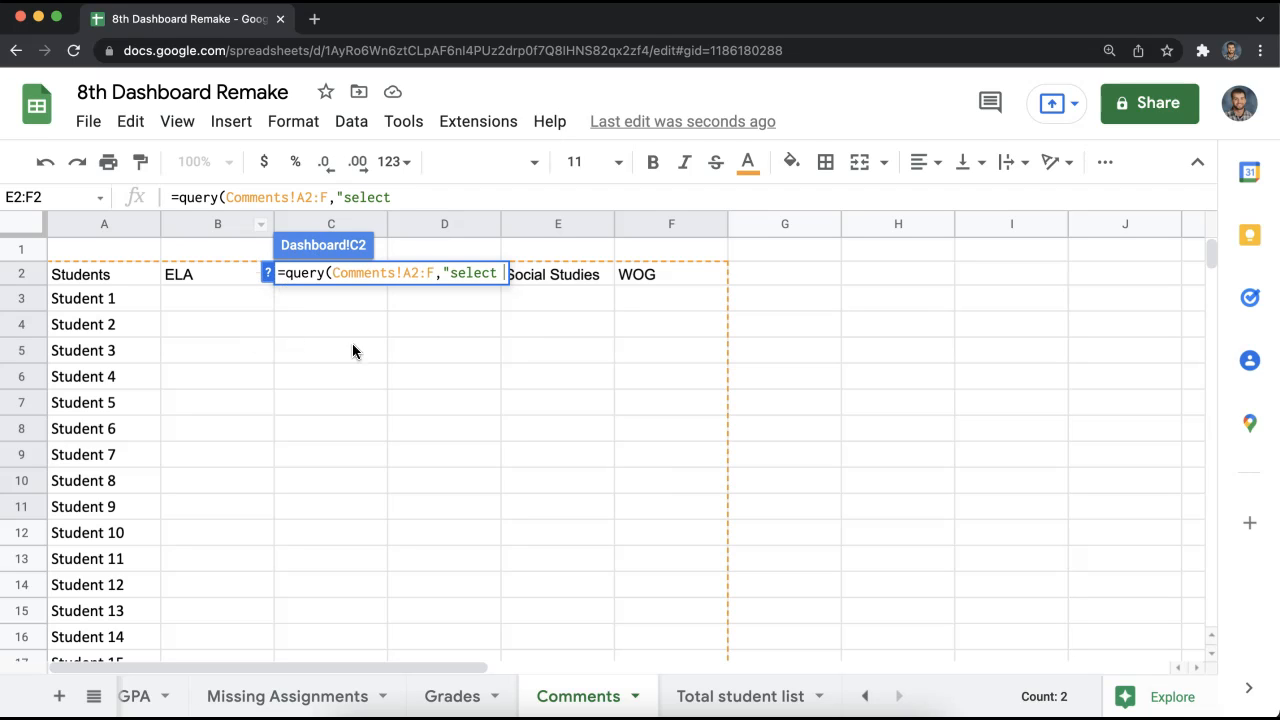
pyautogui.write('B,C,D,E,F')
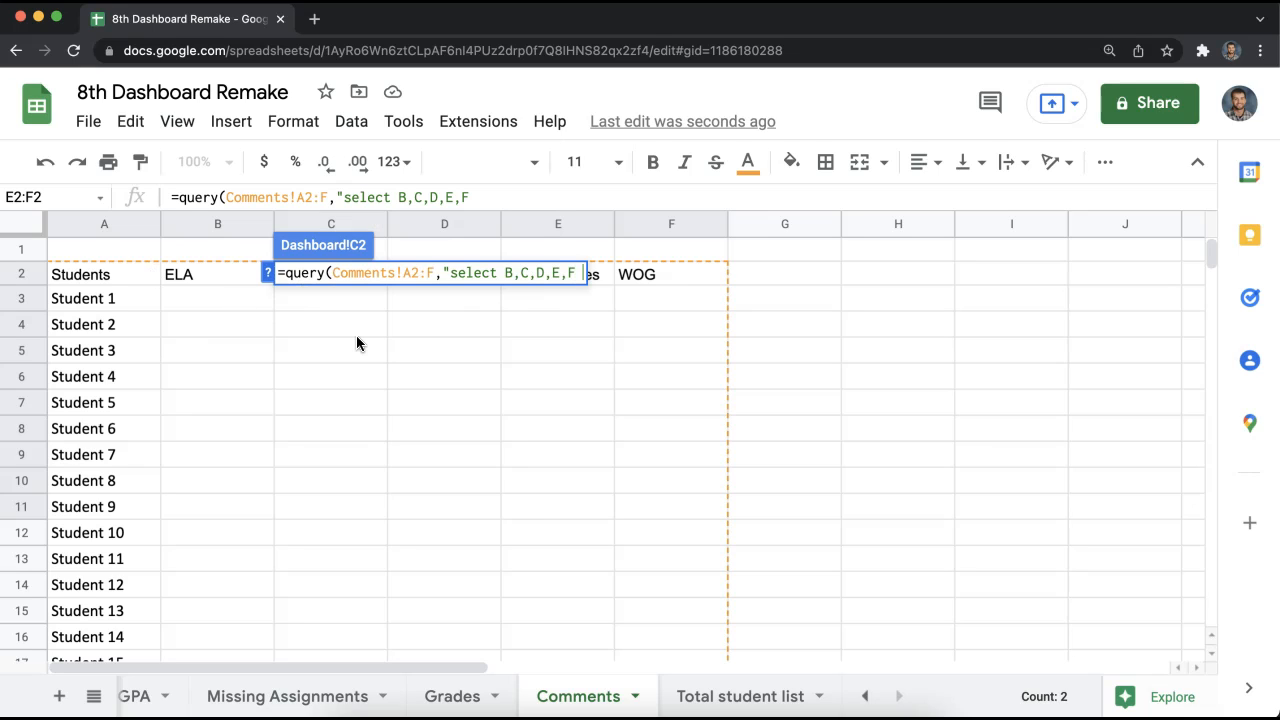
pyautogui.write('where')
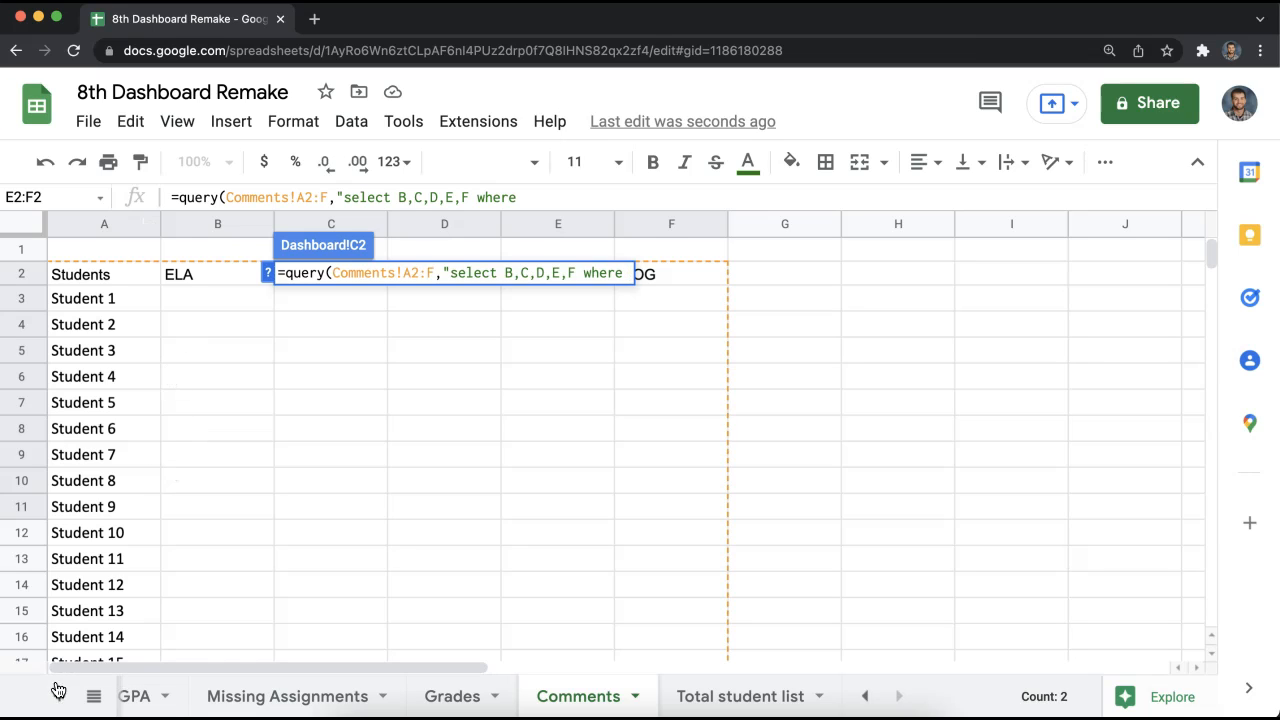
pyautogui.write('A = ')
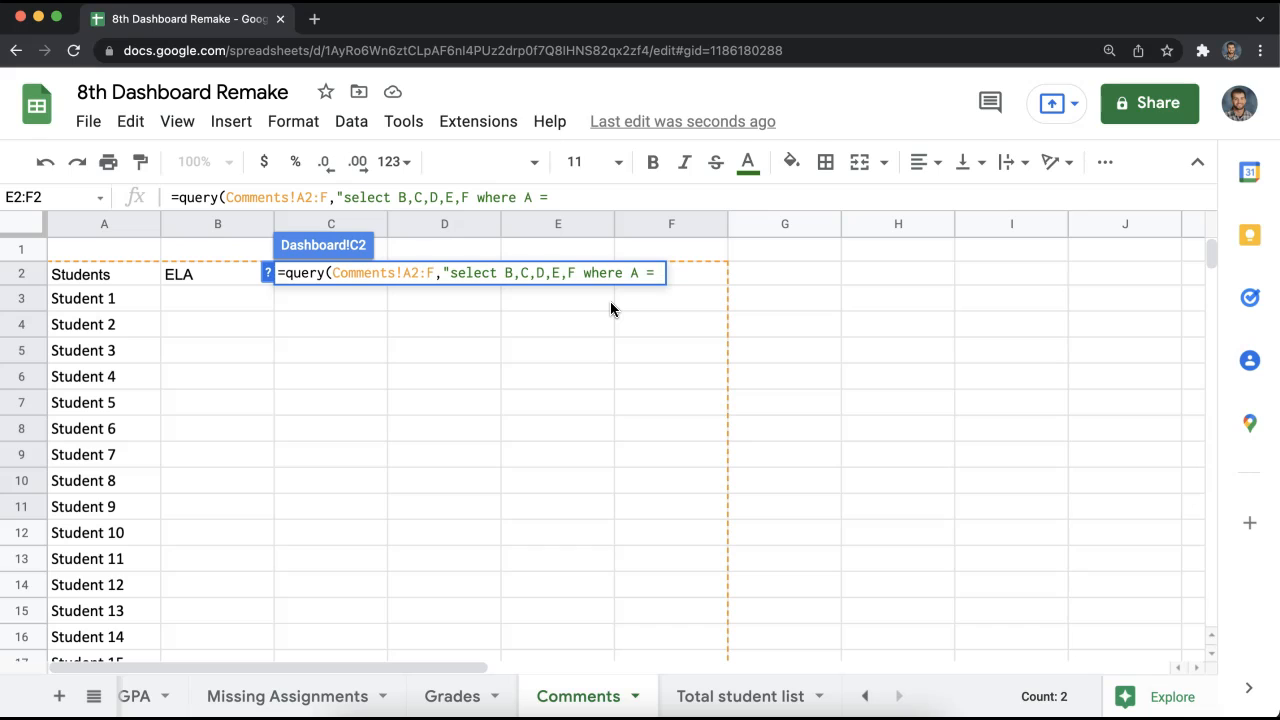
pyautogui.write('cell')
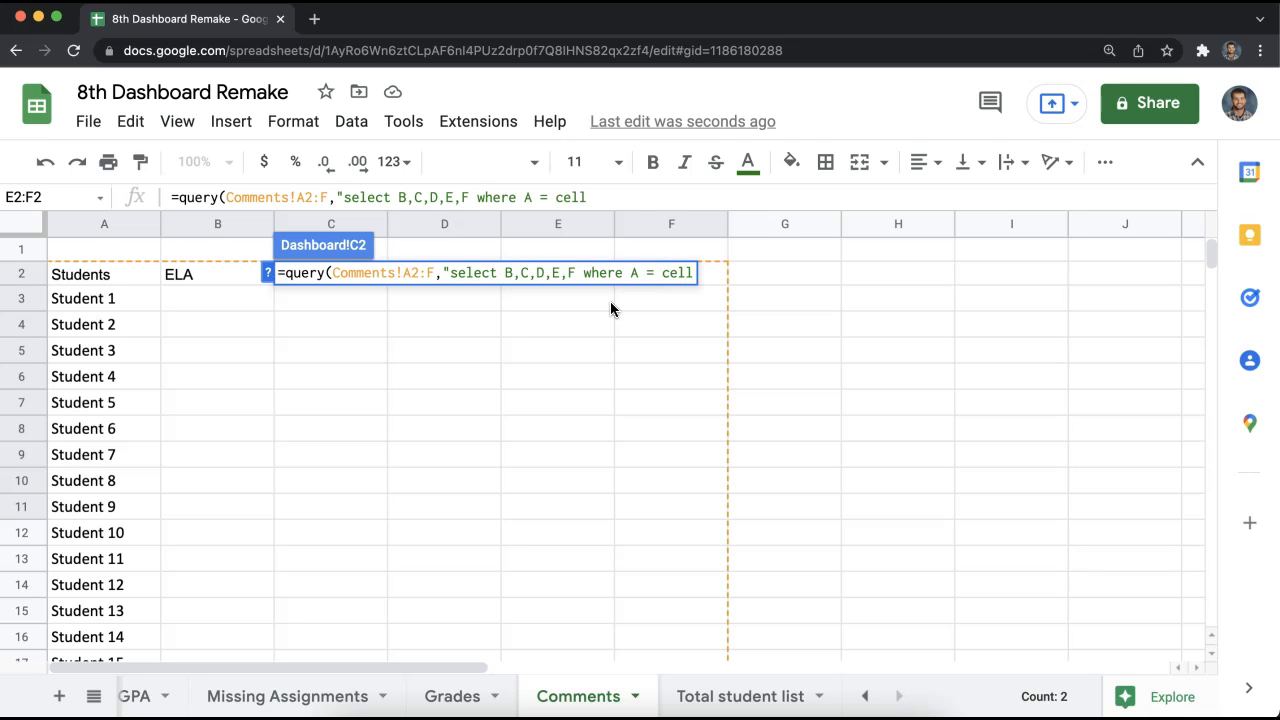
# - Close the query string, set the QUERY headers argument to 1, and enter the formula
pyautogui.write('",')
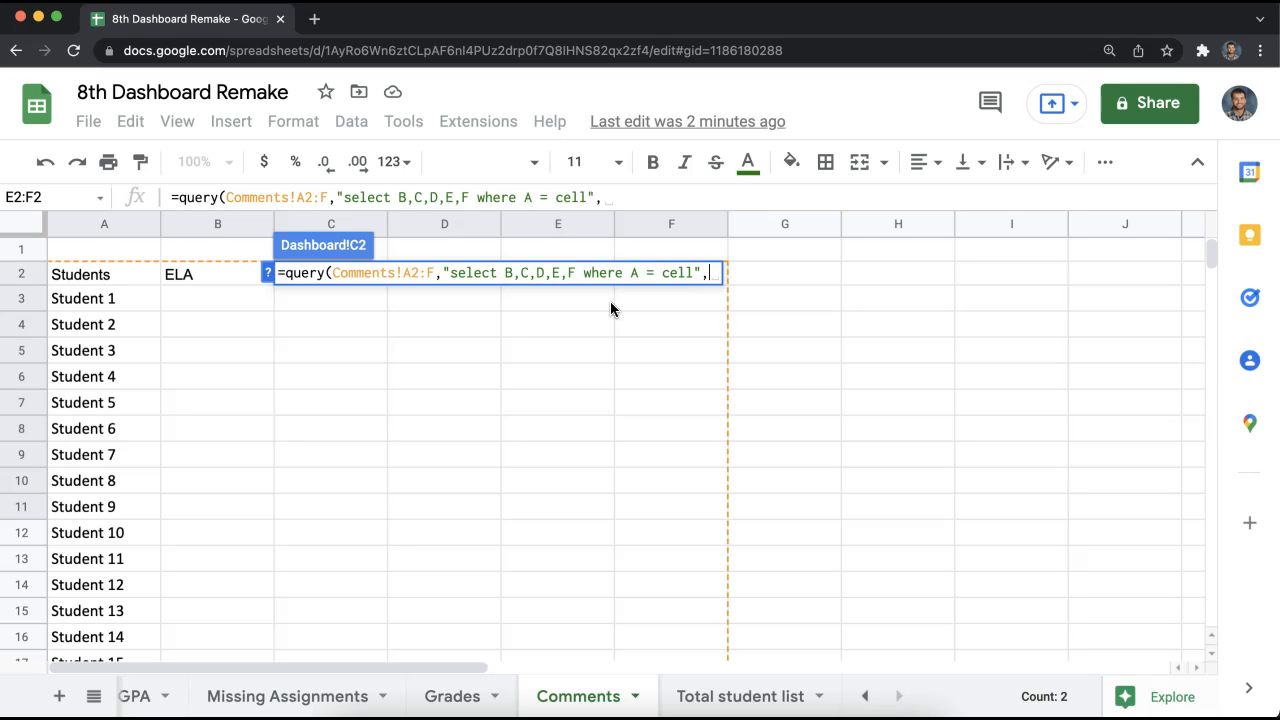
pyautogui.click(268, 274)
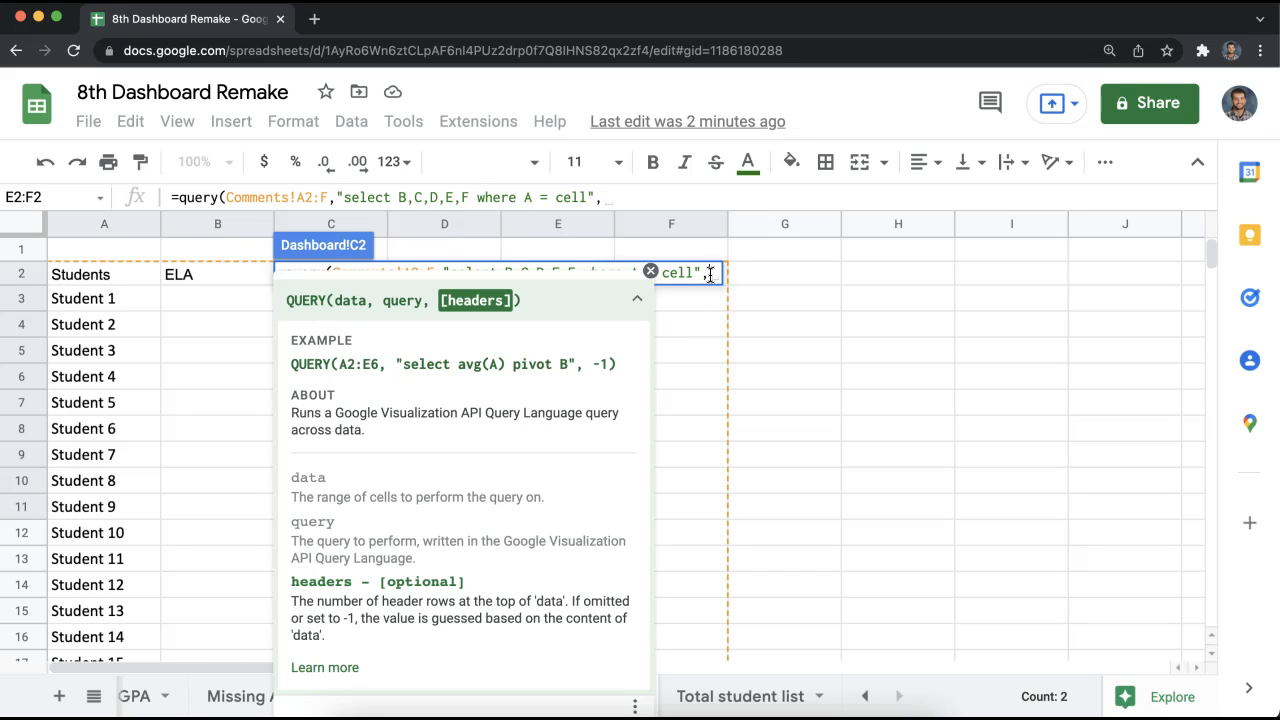
pyautogui.write('1')
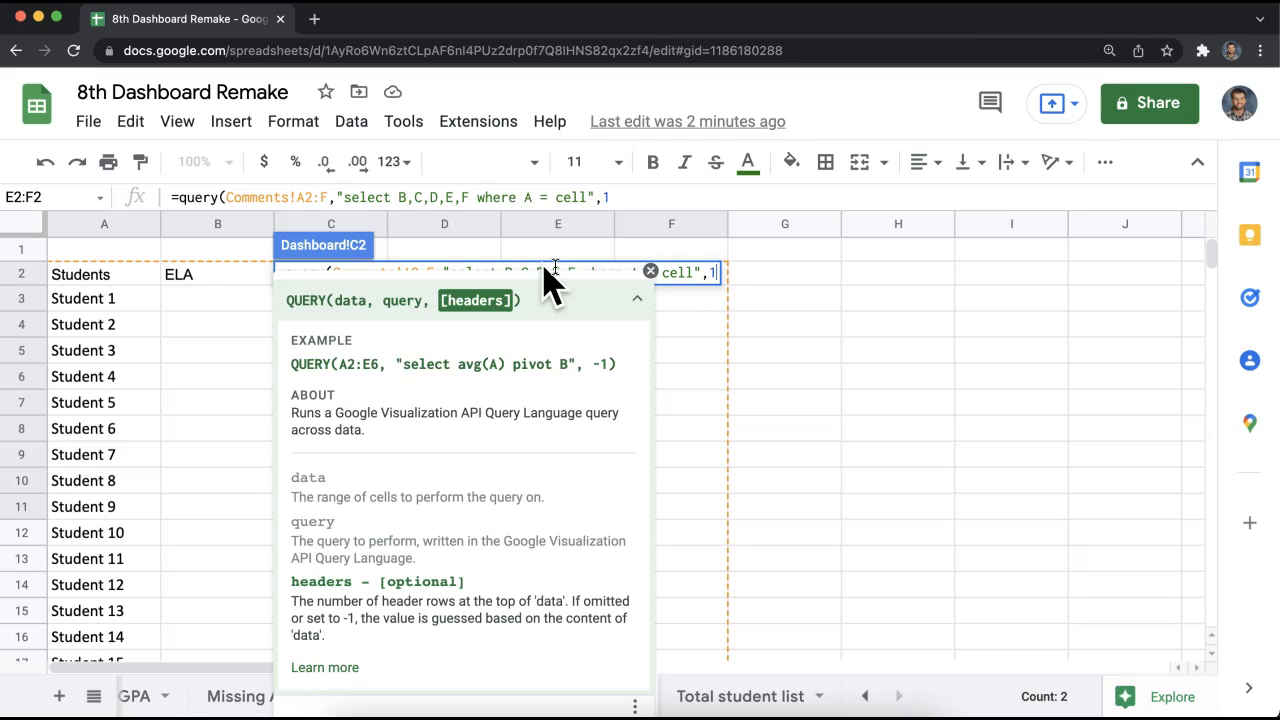
pyautogui.write(')')
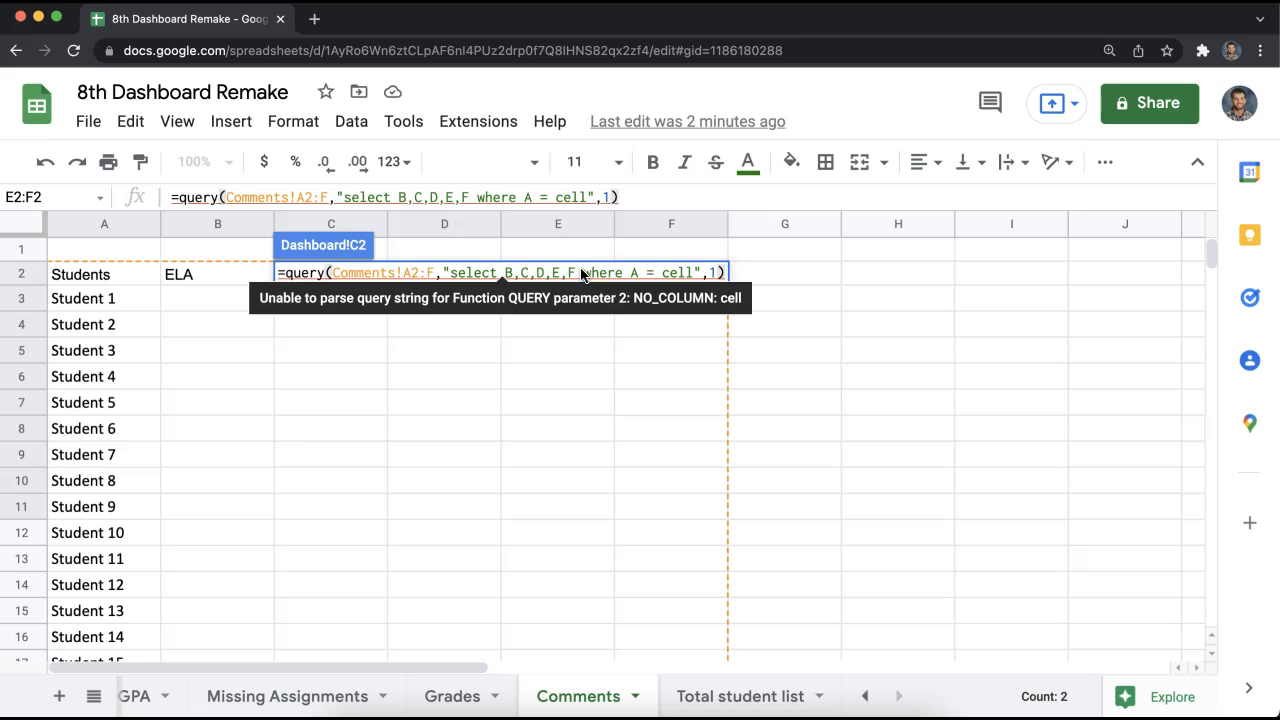
pyautogui.press('Return')
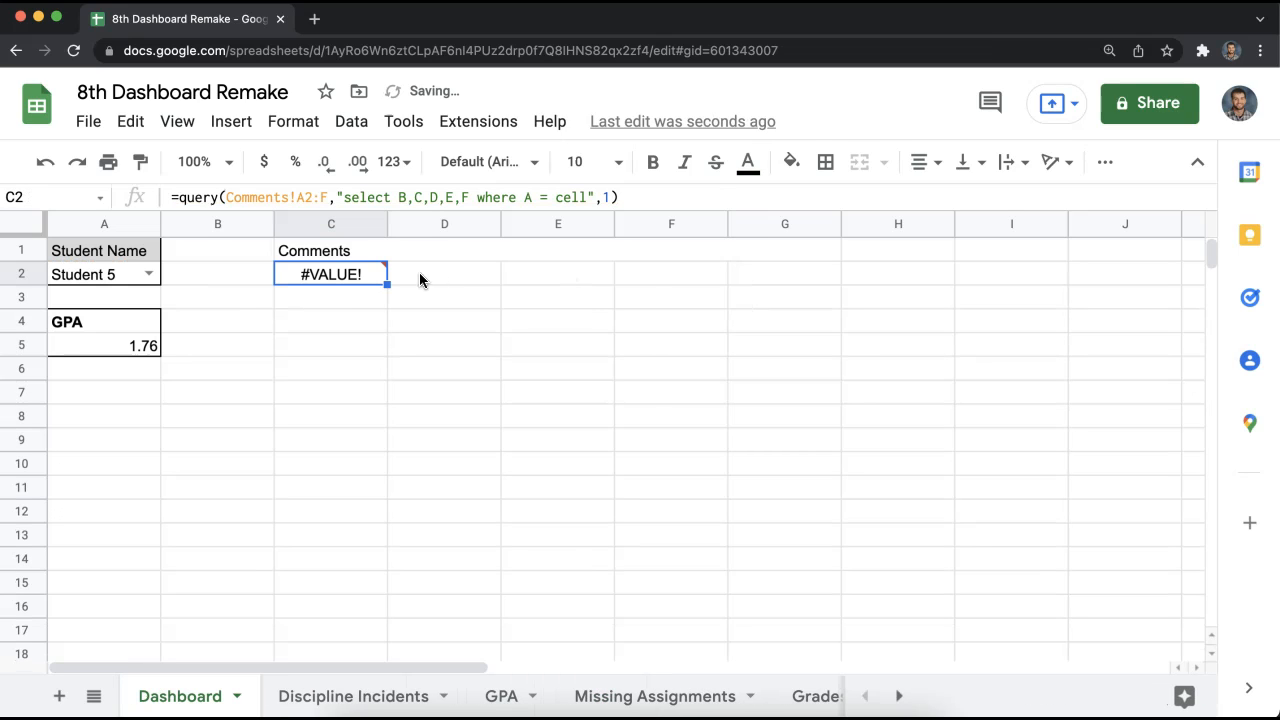
# - Replace the placeholder cell with A2 in the where condition of the C2 QUERY formula
pyautogui.moveTo(356, 278)
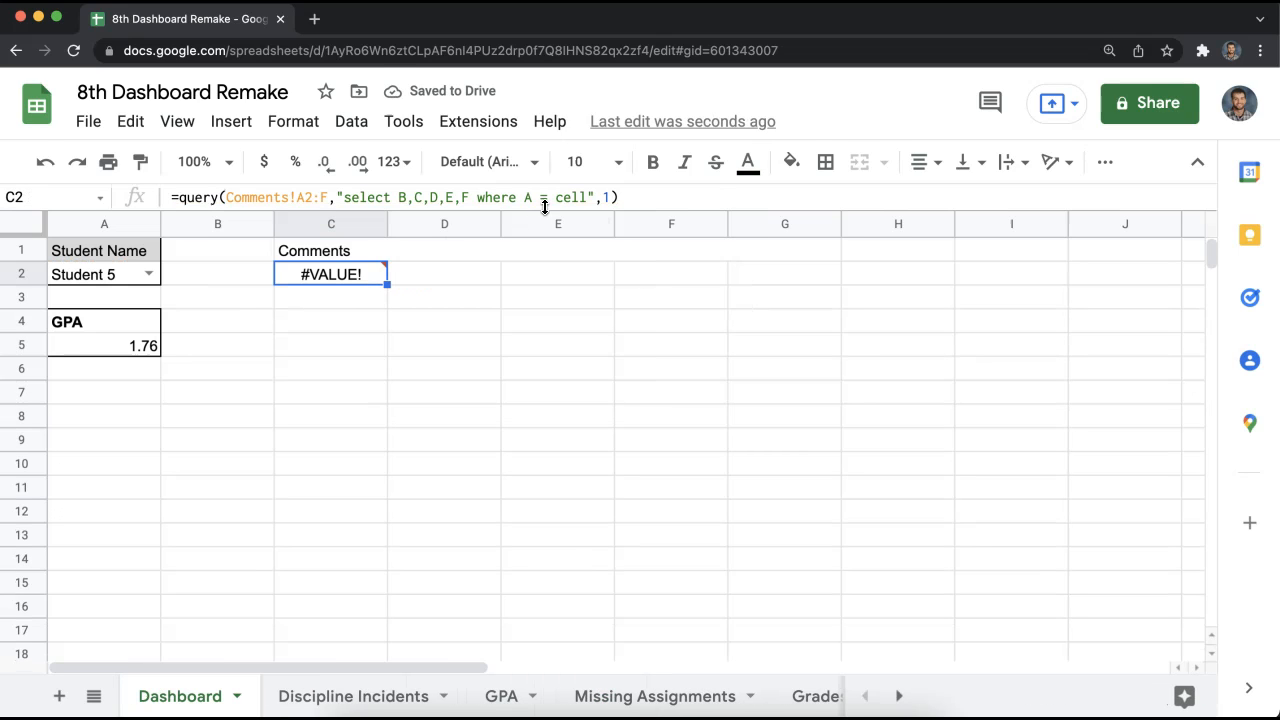
pyautogui.doubleClick(362, 270)
pyautogui.moveTo(692, 270); pyautogui.dragTo(664, 276)
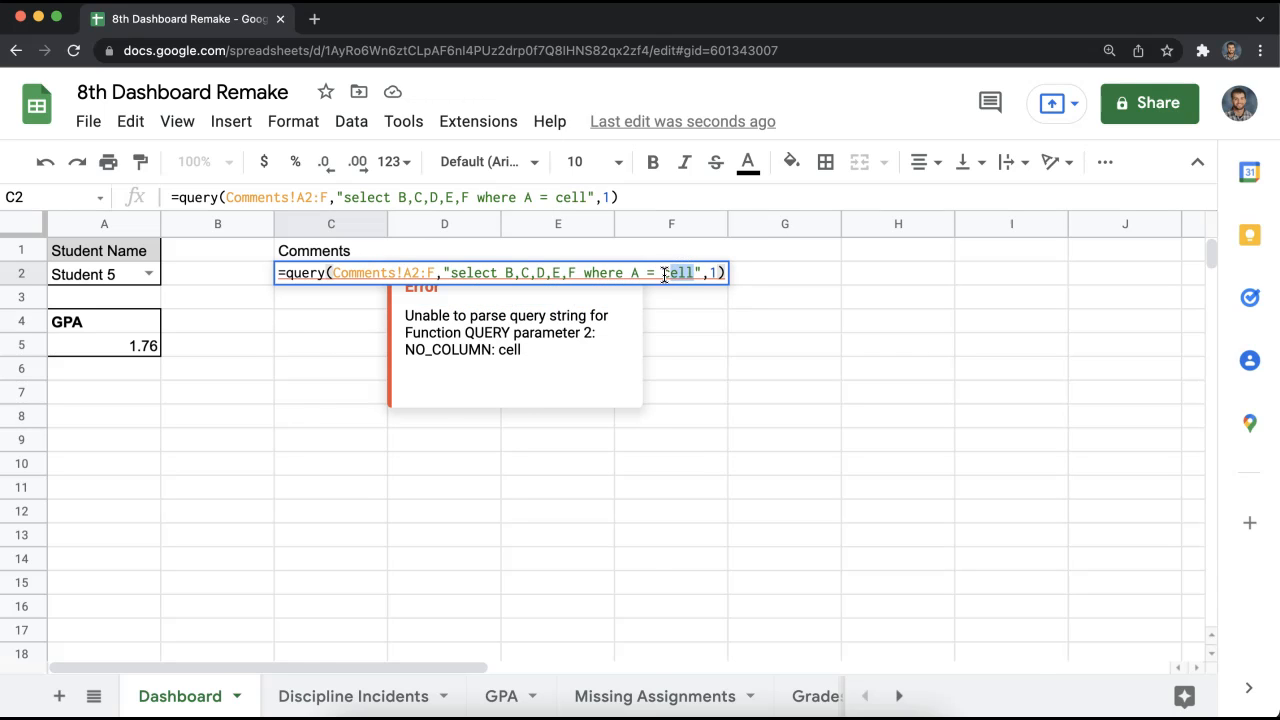
pyautogui.press('BackSpace')
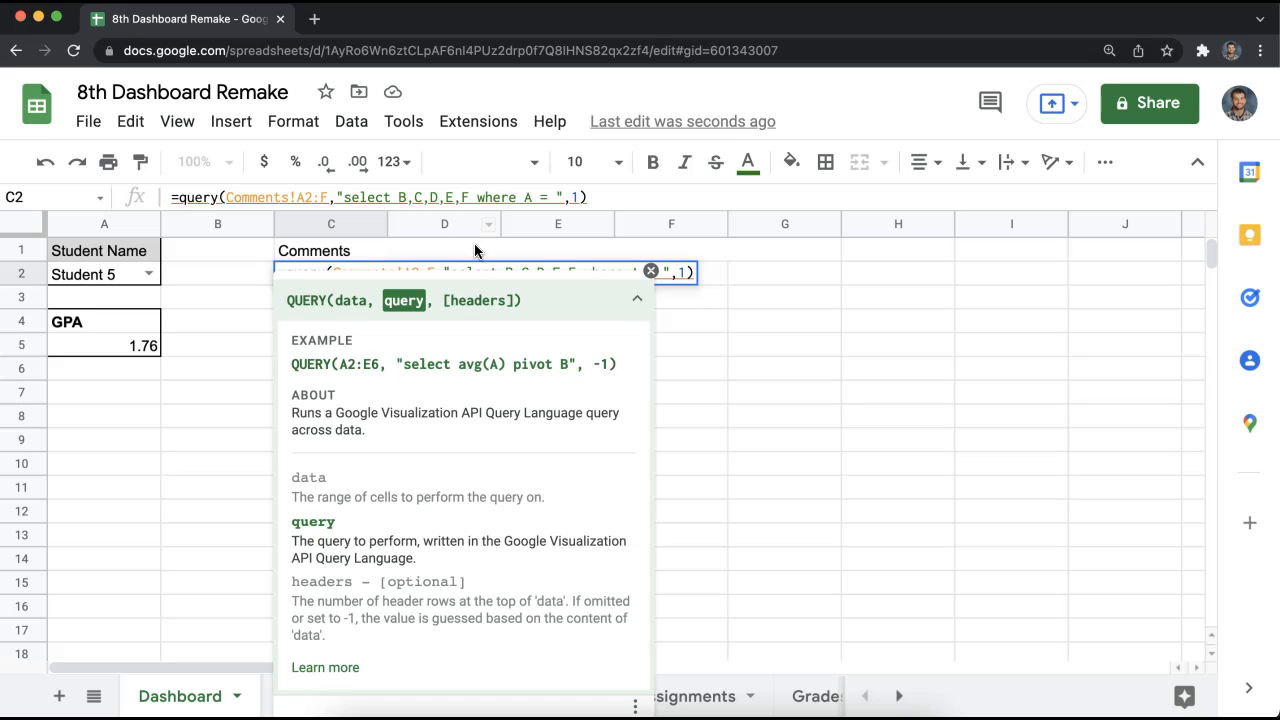
pyautogui.click(651, 271)
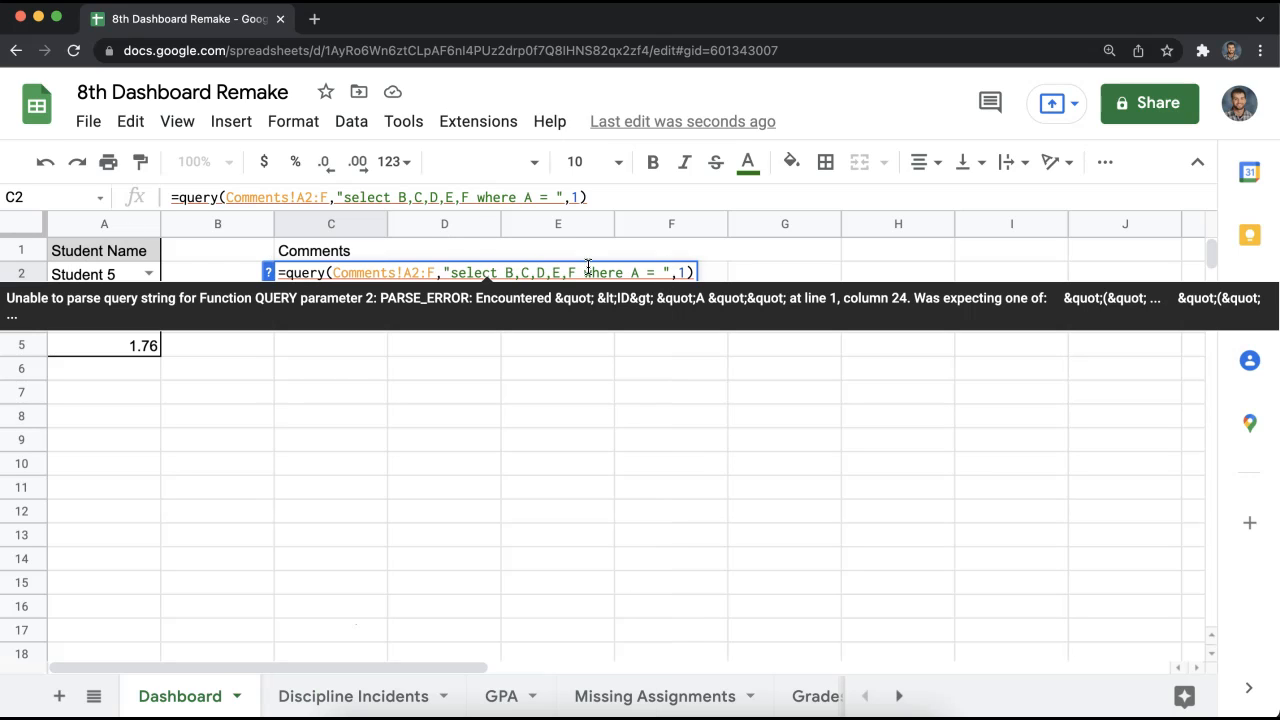
pyautogui.write('A')
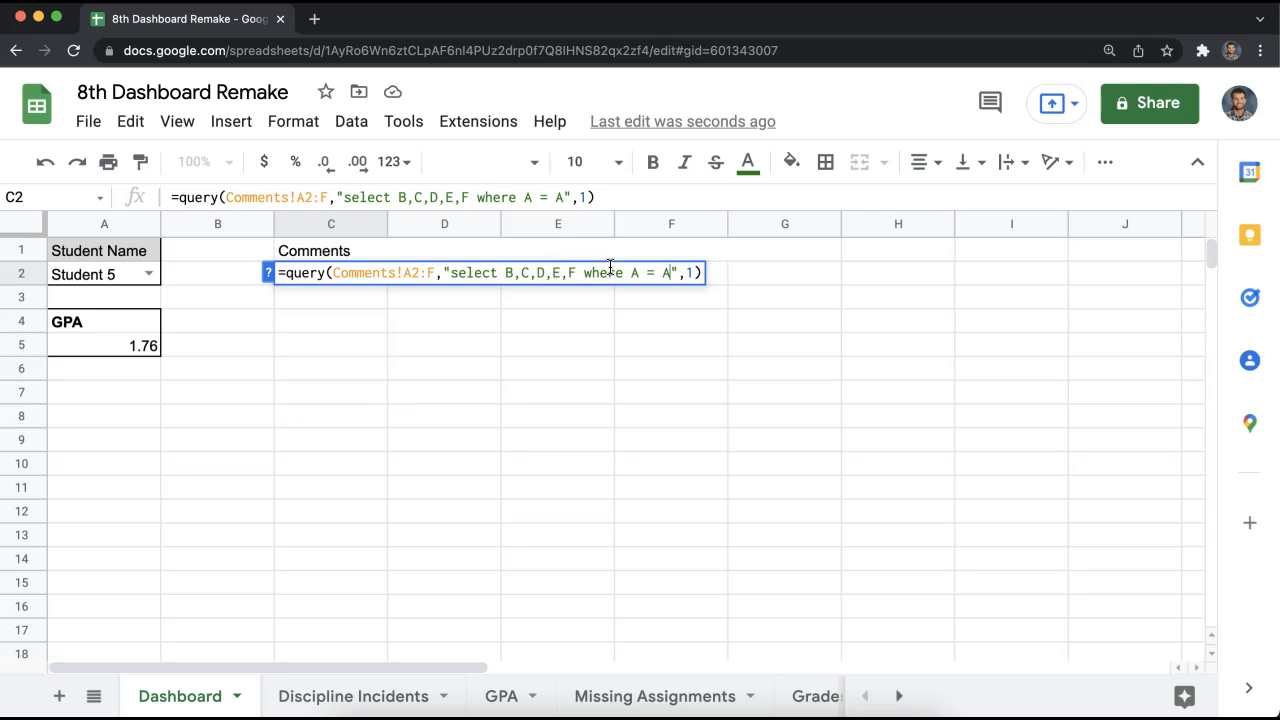
pyautogui.write('2')
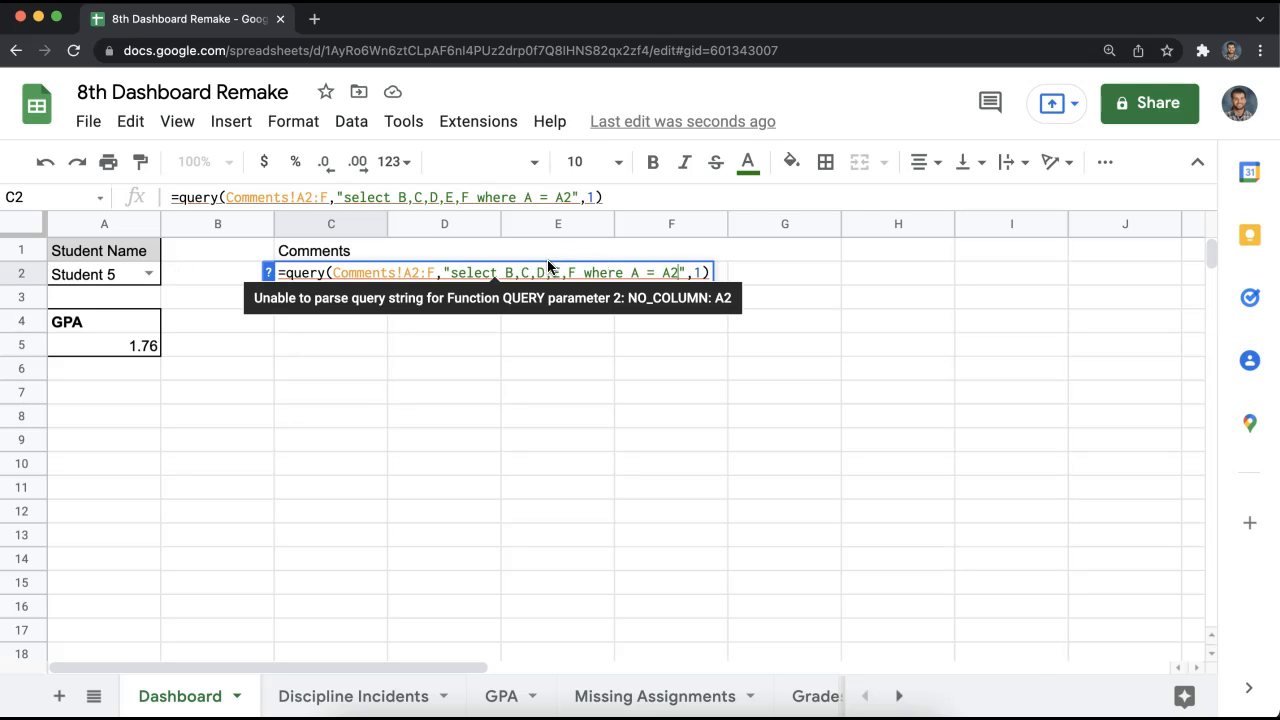
# - Correct the query criterion in C2 so column A is matched against the A2 reference, written as """&A2&""" "
pyautogui.press('Left')
pyautogui.press('Left')
pyautogui.write('"""')
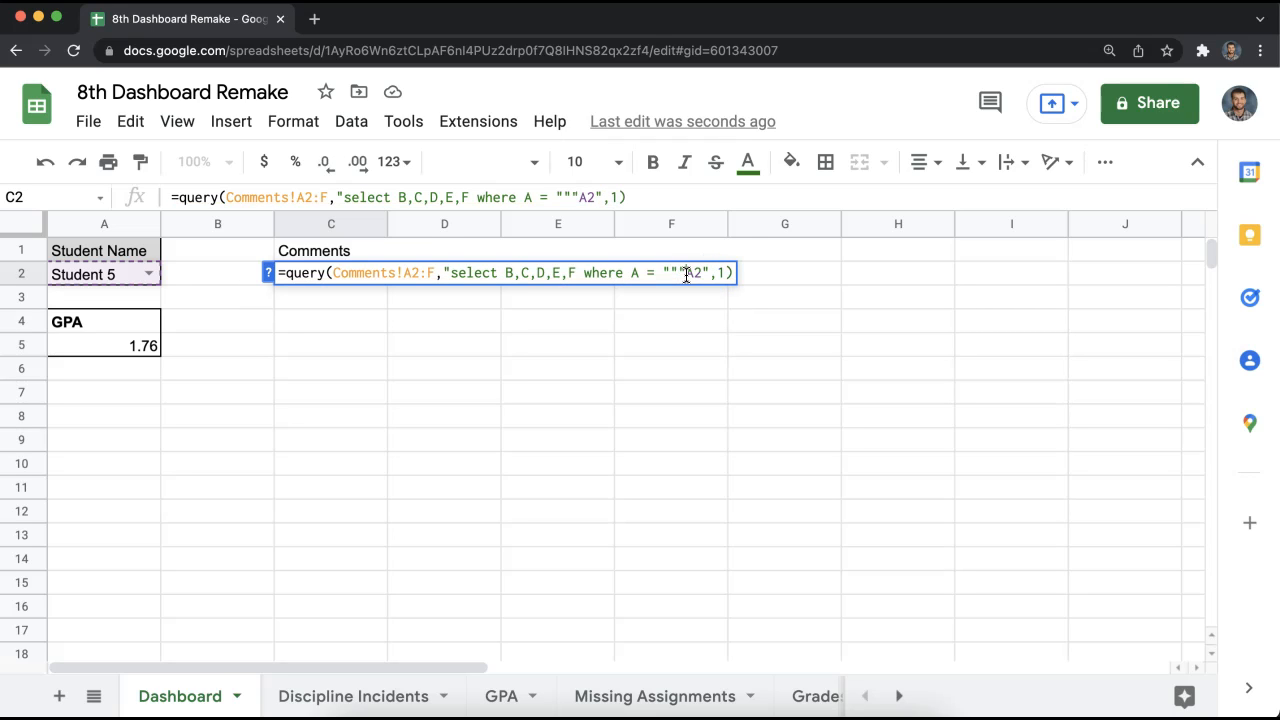
pyautogui.write('&A2&')
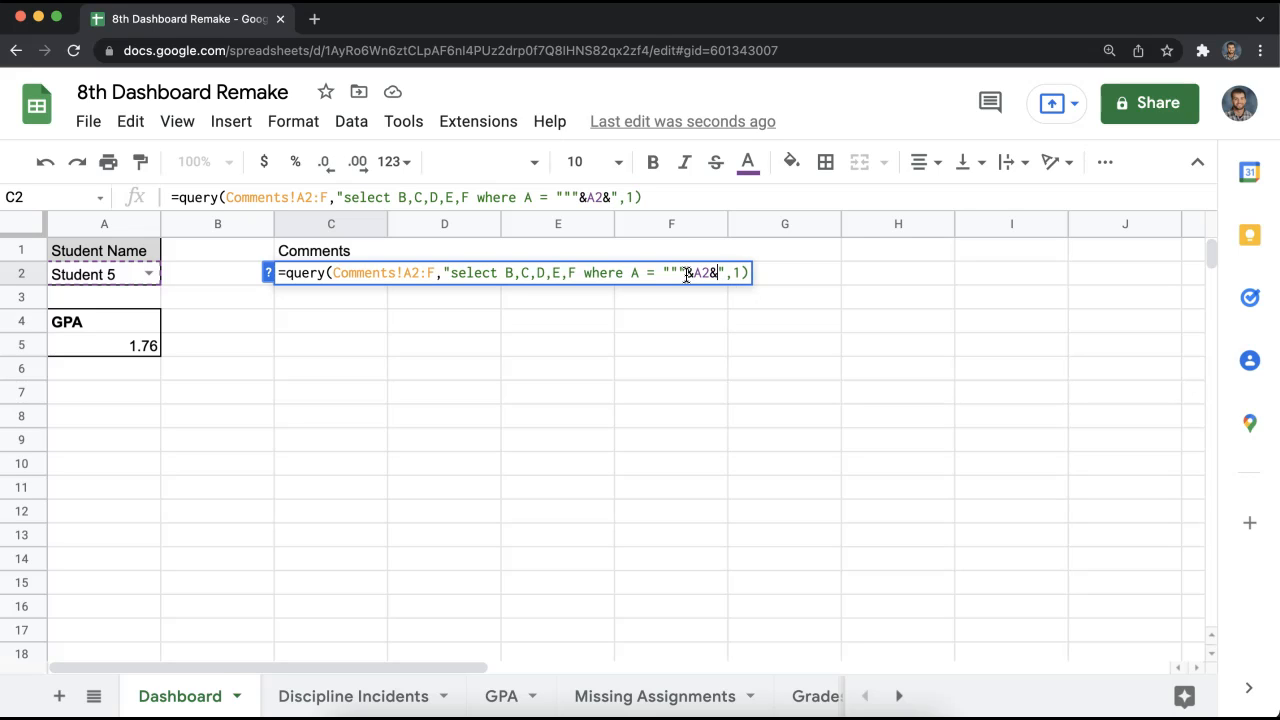
pyautogui.write('"""')
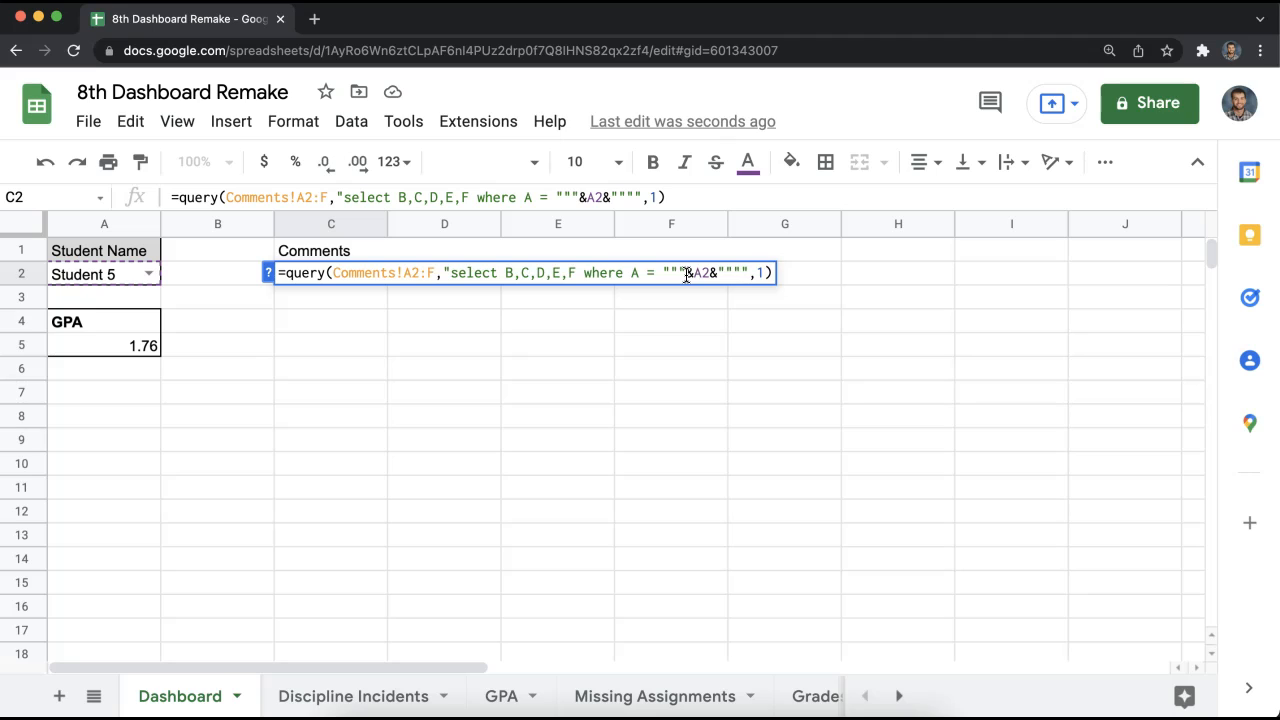
pyautogui.press('Return')
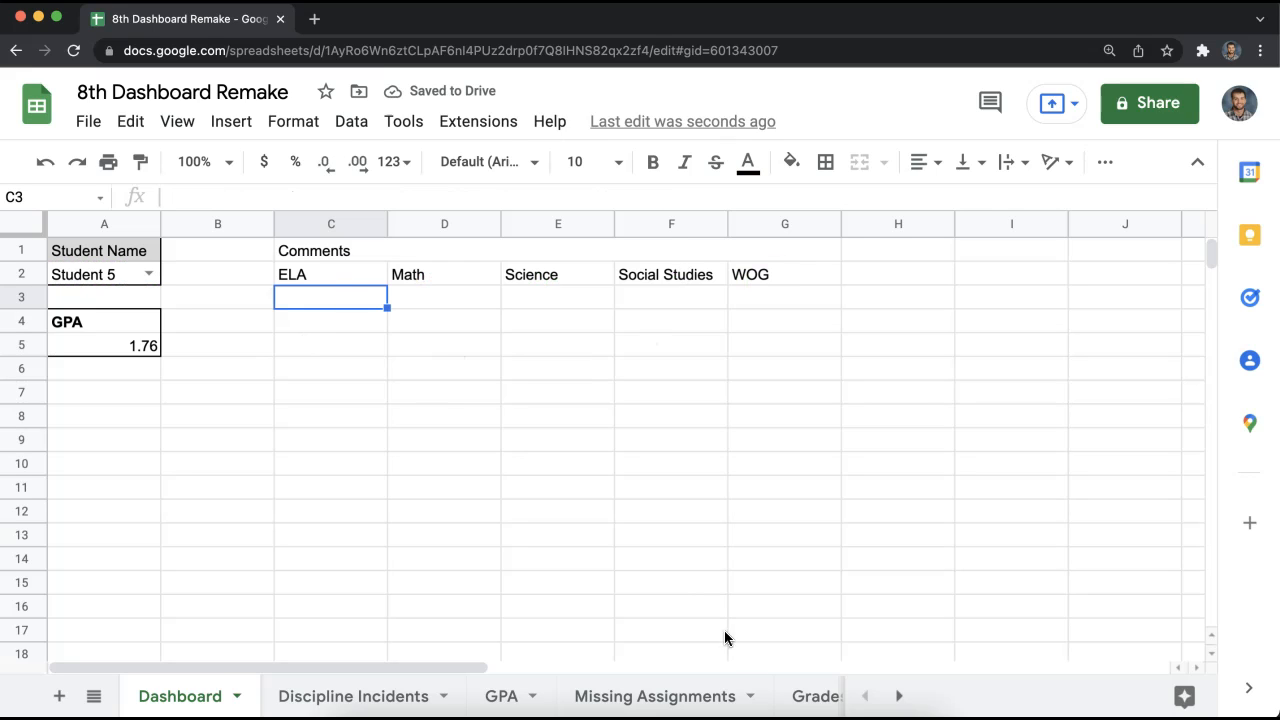
# - On the Comments sheet, enter "works?" as the ELA comment for Student 5 in B7
pyautogui.click(899, 696)
pyautogui.click(580, 696)
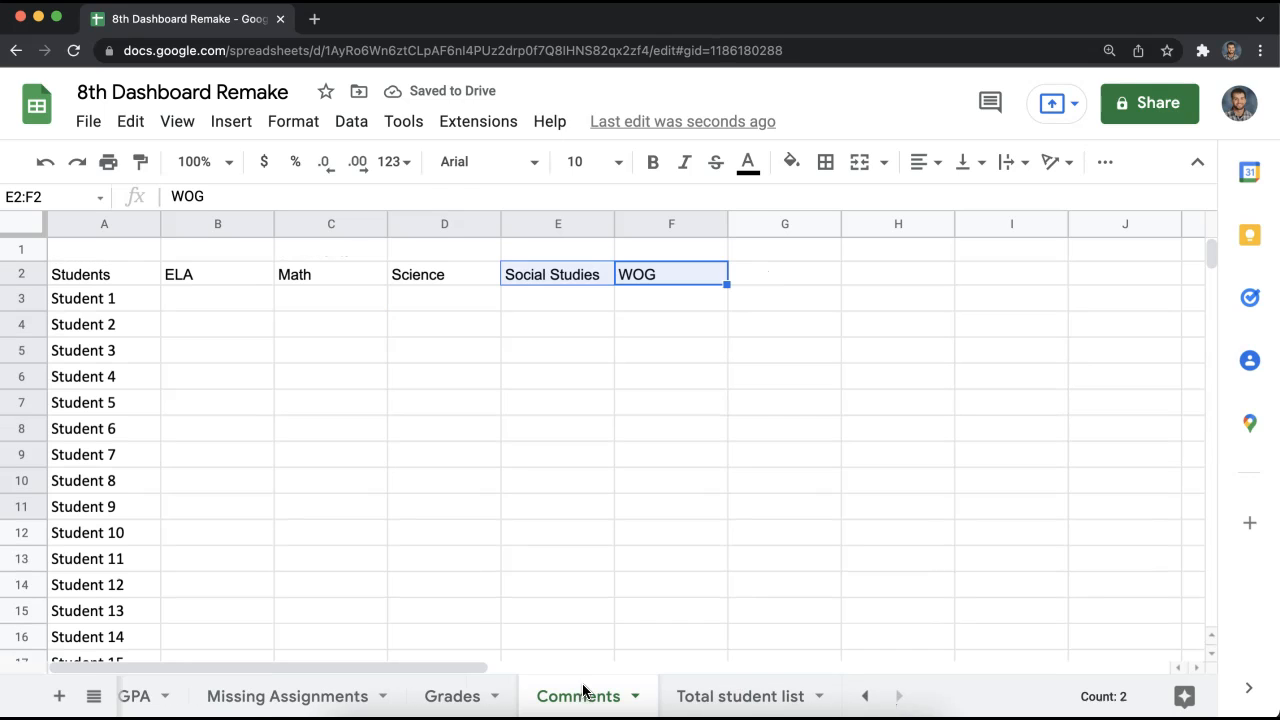
pyautogui.click(298, 299)
pyautogui.doubleClick(216, 403)
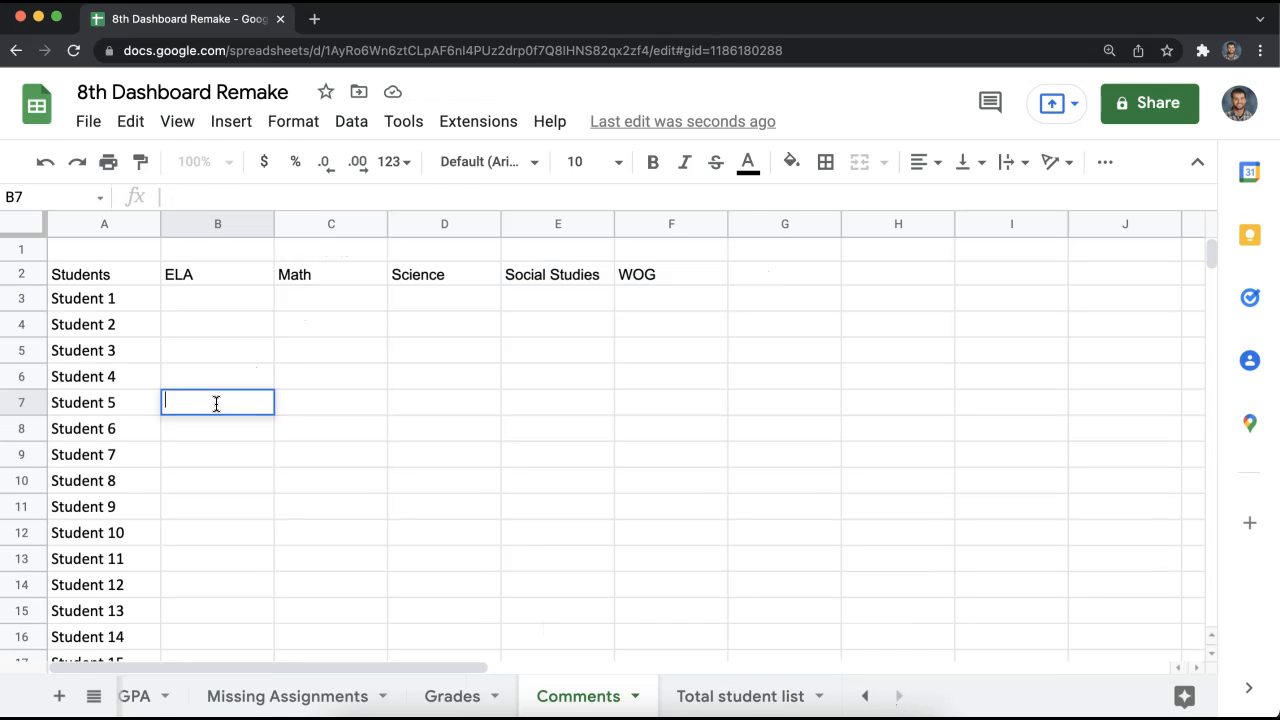
pyautogui.write('works?')
pyautogui.press('Return')
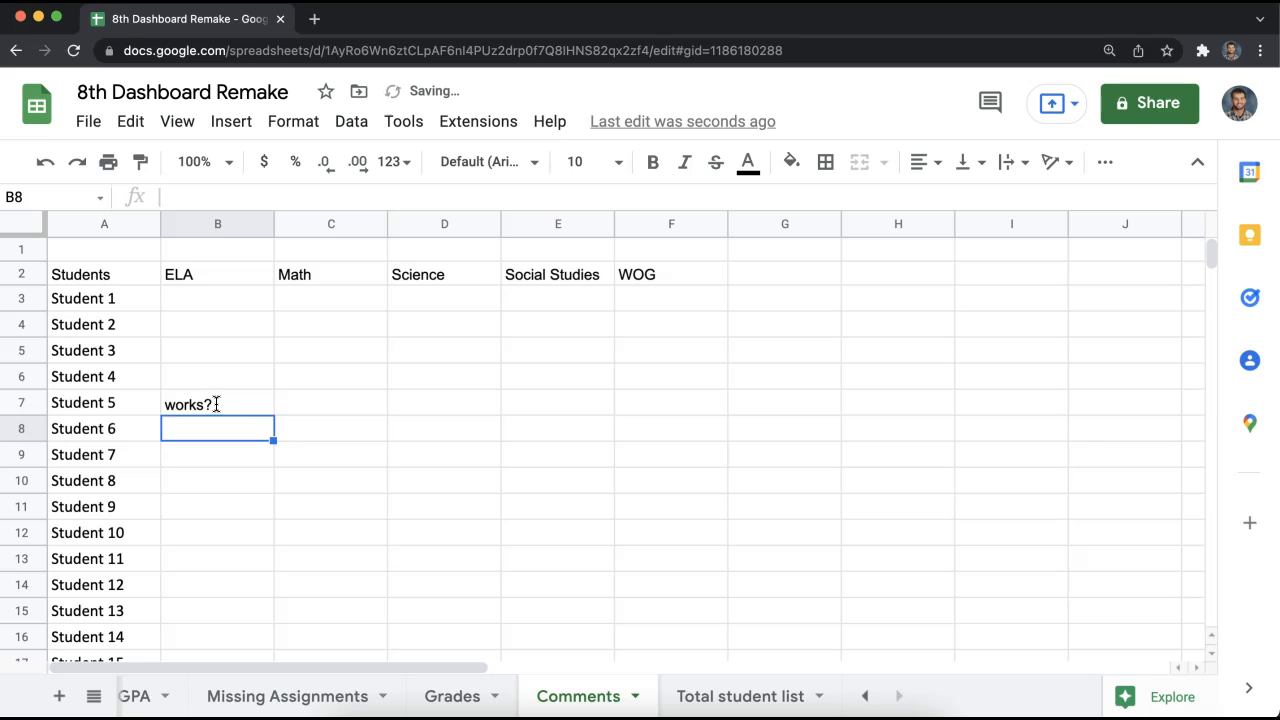
# - Return to the Dashboard sheet and examine the quotation marks around the A2 reference in C2's query formula
pyautogui.click(864, 696)
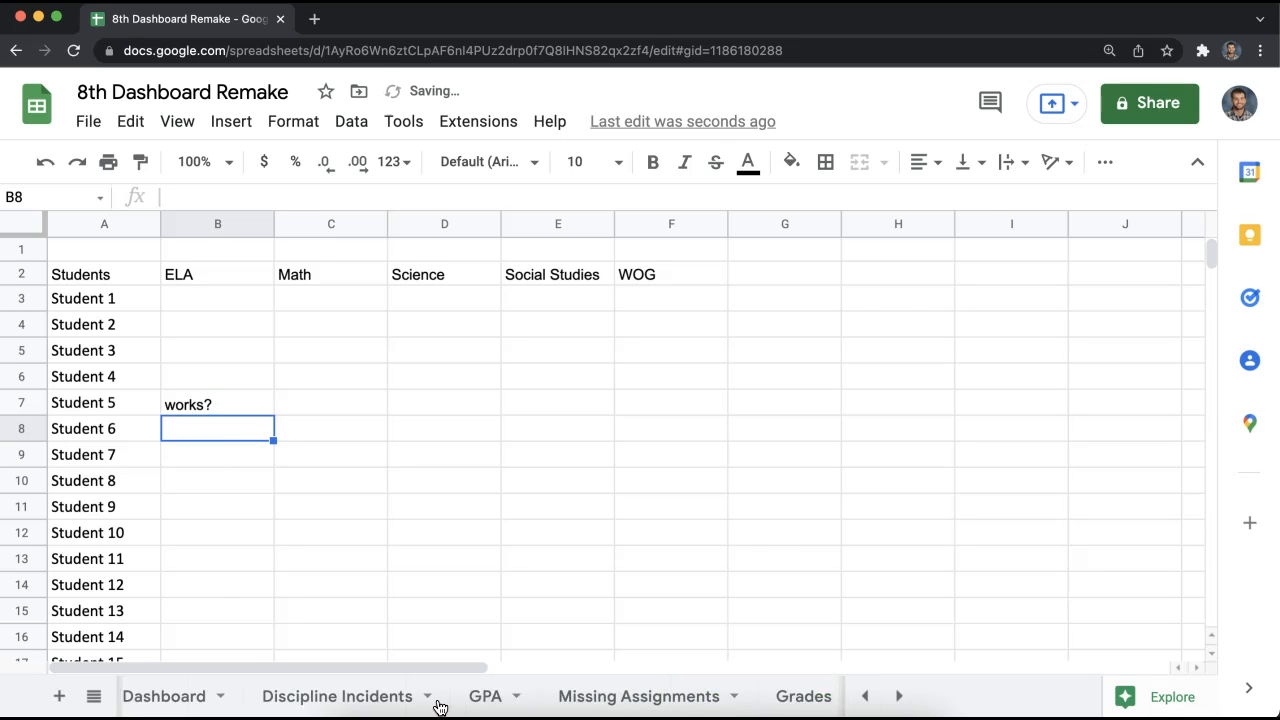
pyautogui.click(178, 694)
pyautogui.press('Right')
pyautogui.click(366, 274)
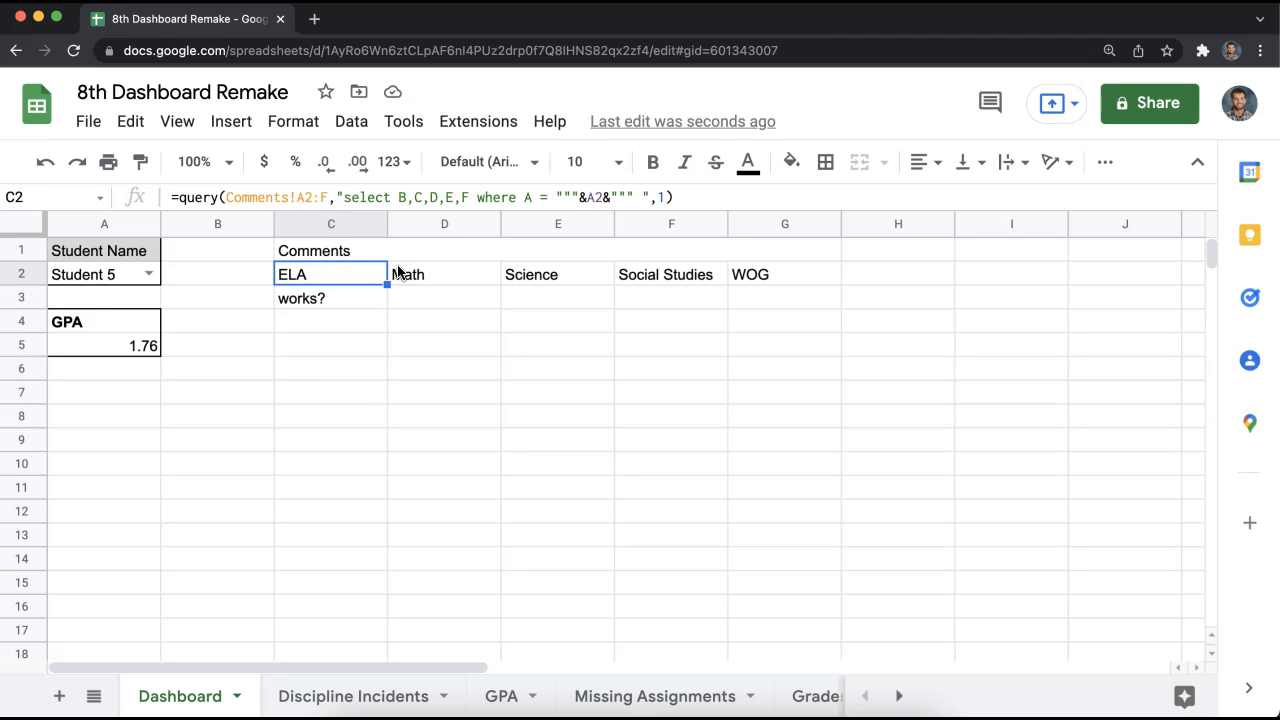
pyautogui.moveTo(580, 195); pyautogui.dragTo(558, 196)
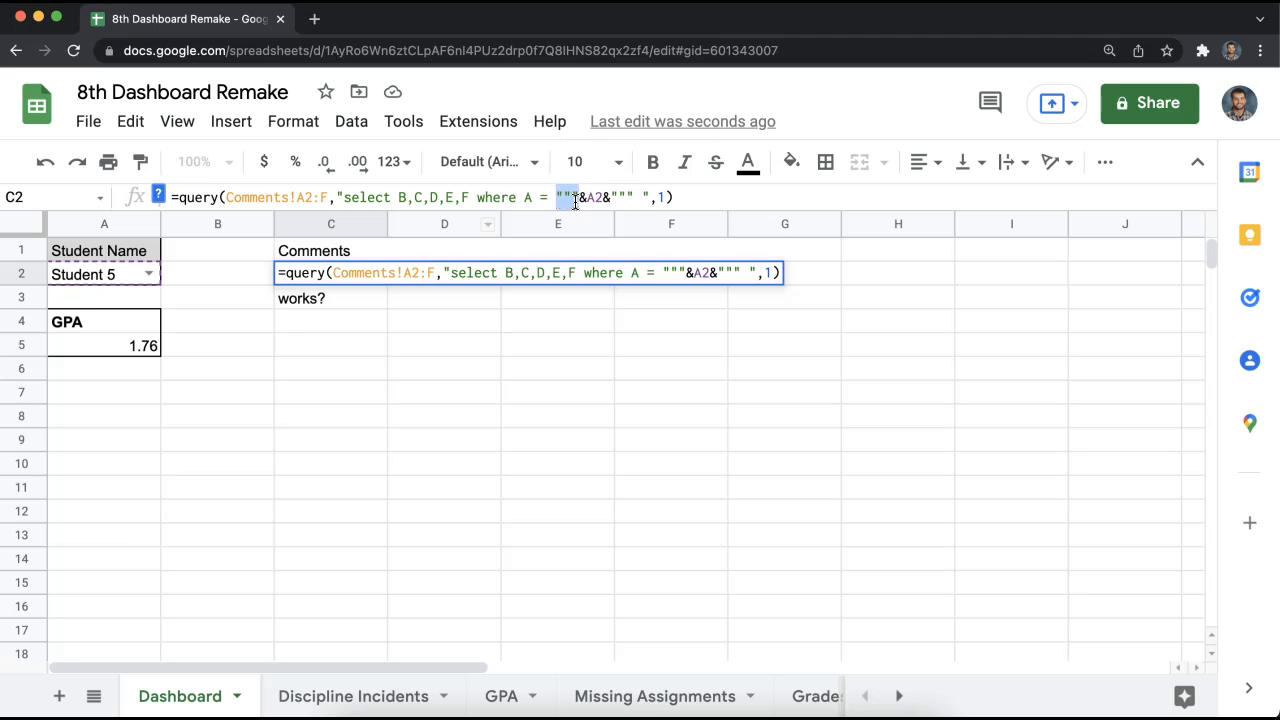
pyautogui.click(581, 198)
pyautogui.click(521, 313)
pyautogui.doubleClick(289, 281)
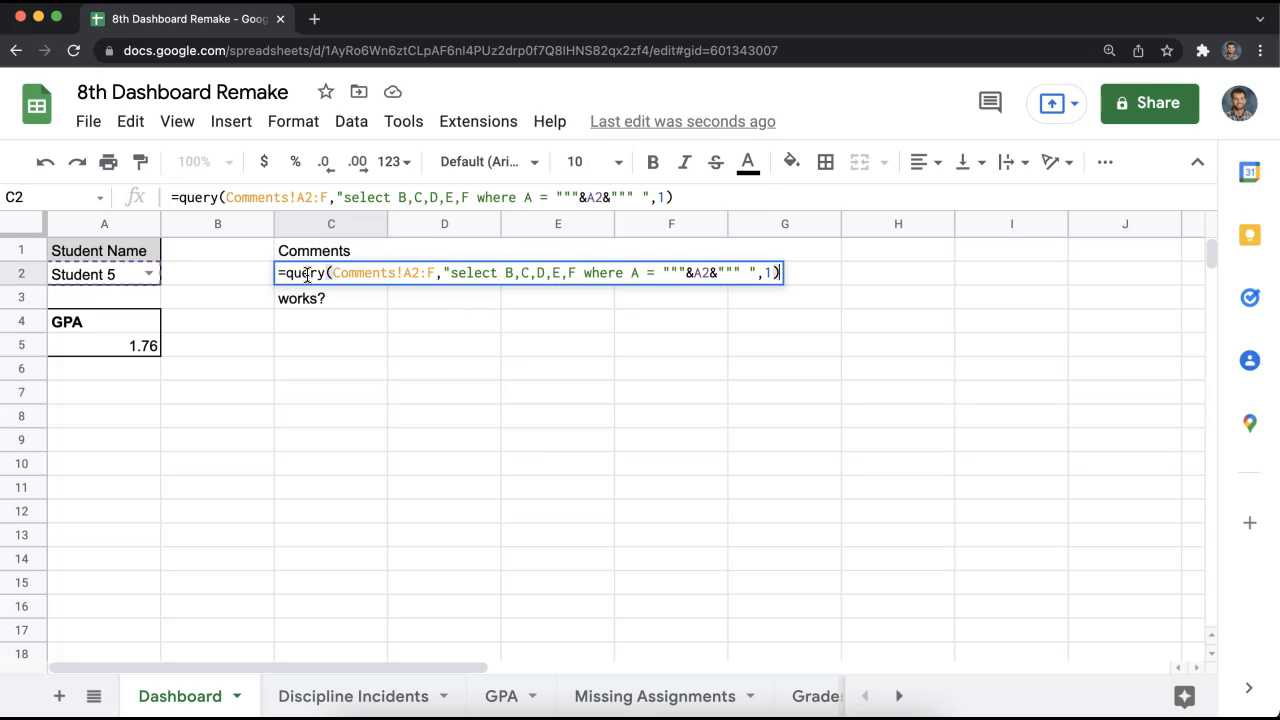
pyautogui.click(546, 323)
# - In C2's query formula, replace the equals sign after "where A" with contains
pyautogui.doubleClick(320, 277)
pyautogui.moveTo(580, 196); pyautogui.dragTo(557, 195)
pyautogui.click(581, 197)
pyautogui.click(560, 195)
pyautogui.write('contains')
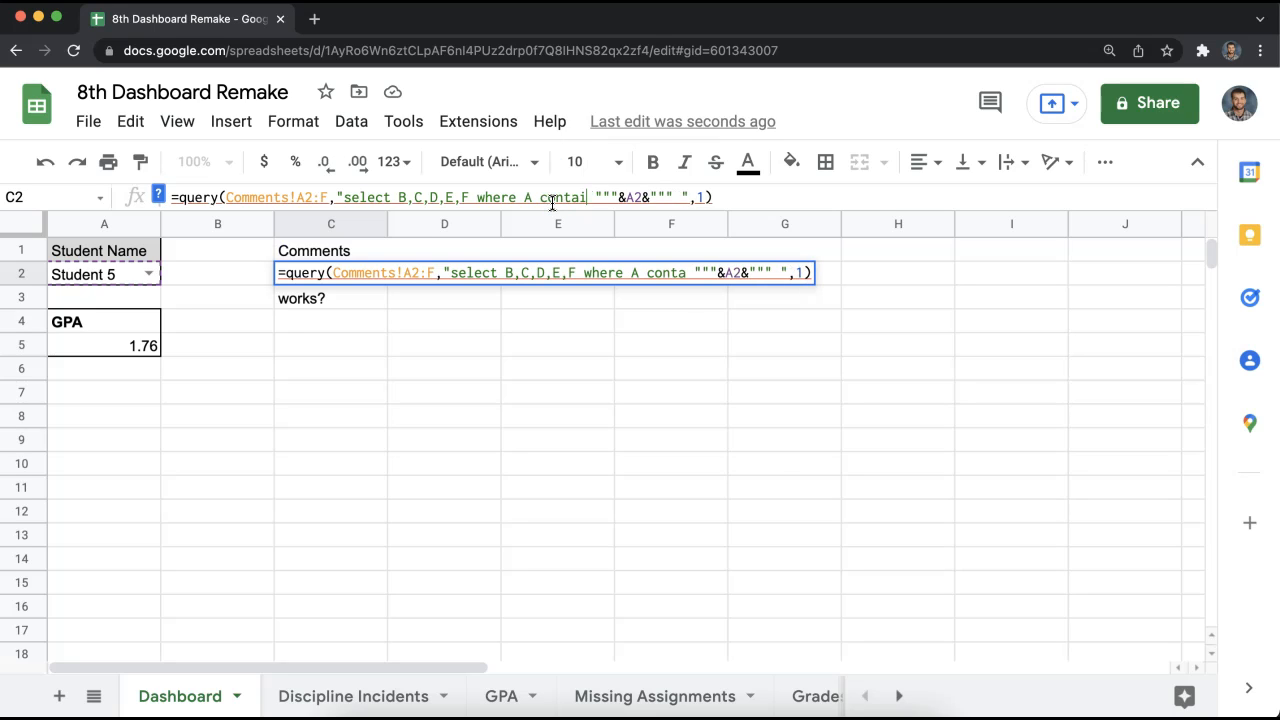
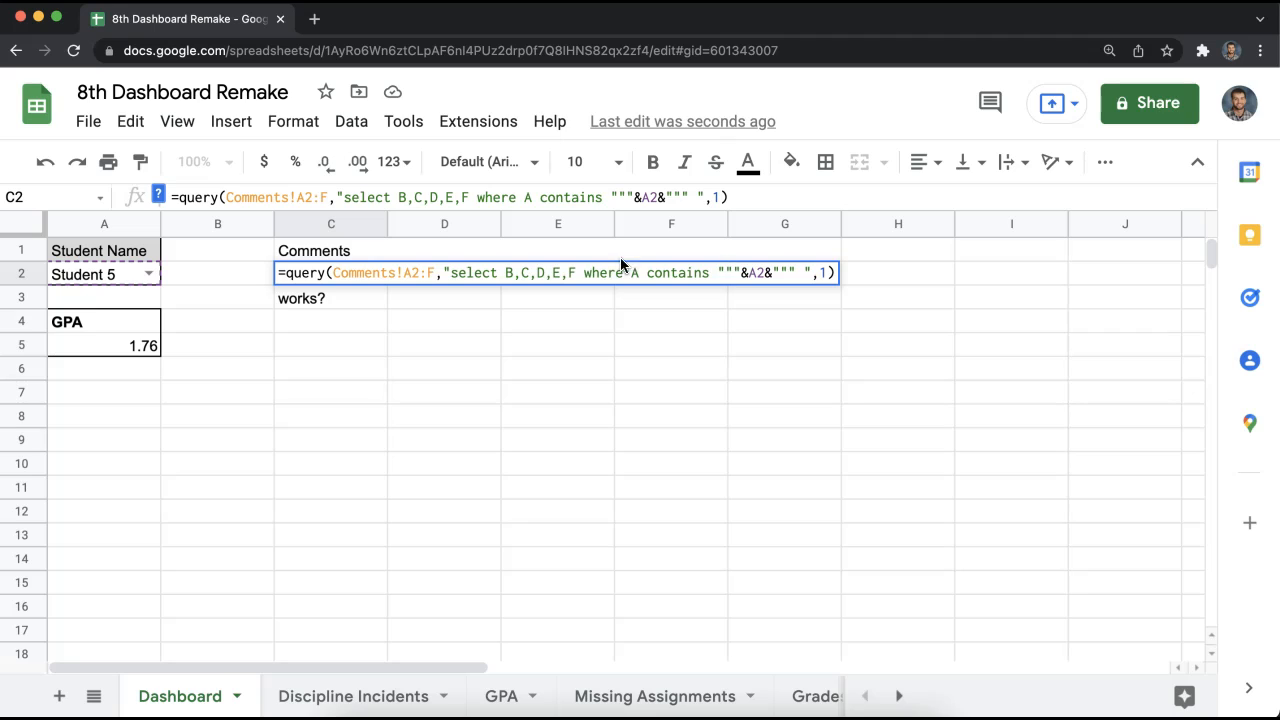
pyautogui.press('Return')
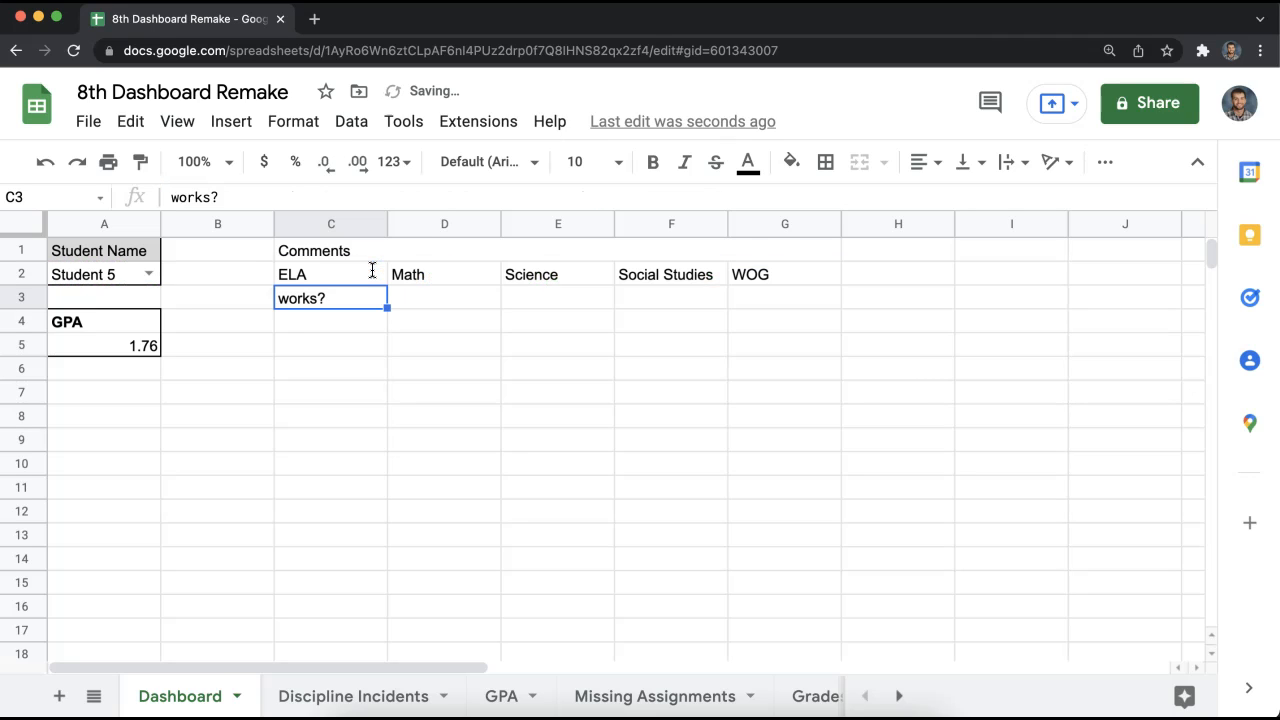
# - Merge C1:G1 with the Comments heading centered, and bold the subject headers in C2:G2
pyautogui.moveTo(342, 258); pyautogui.dragTo(785, 251)
pyautogui.click(884, 162)
pyautogui.click(930, 200)
pyautogui.click(594, 294)
pyautogui.moveTo(330, 275); pyautogui.dragTo(760, 276)
pyautogui.click(652, 162)
# - Add an outer border around the Comments table in C1:G3
pyautogui.moveTo(295, 256); pyautogui.dragTo(690, 298)
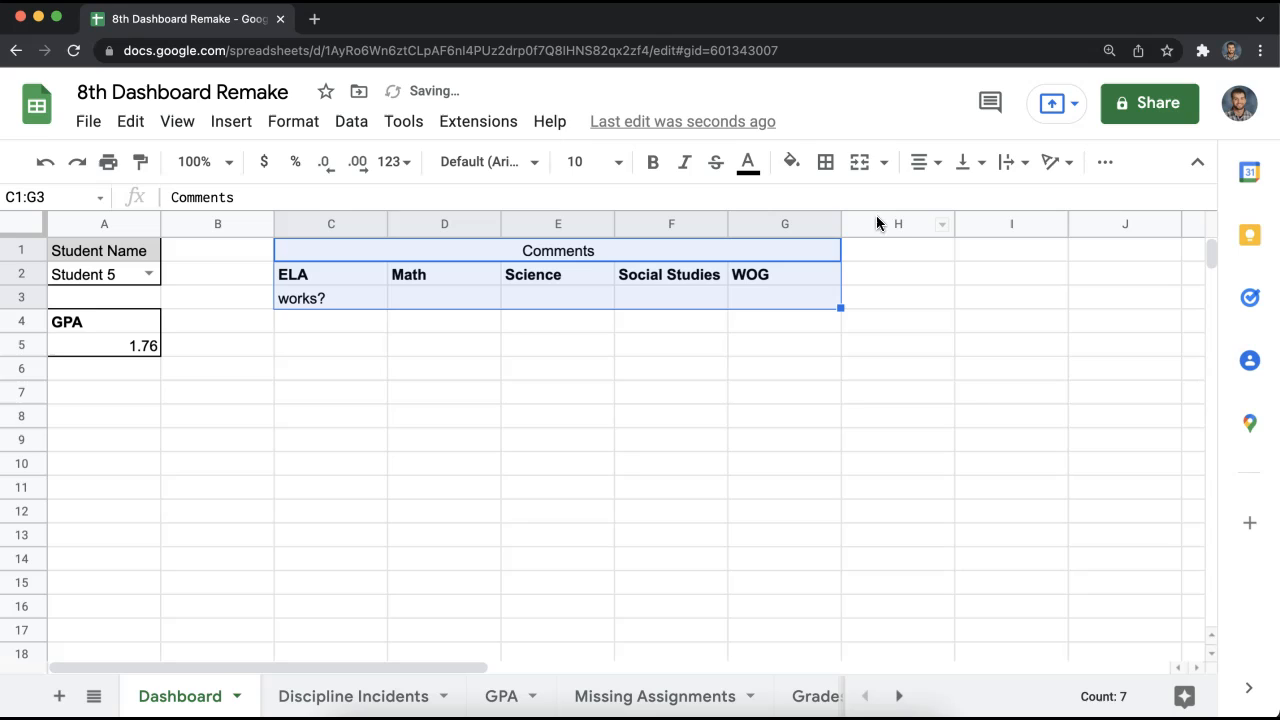
pyautogui.click(825, 162)
pyautogui.click(953, 205)
pyautogui.click(805, 470)
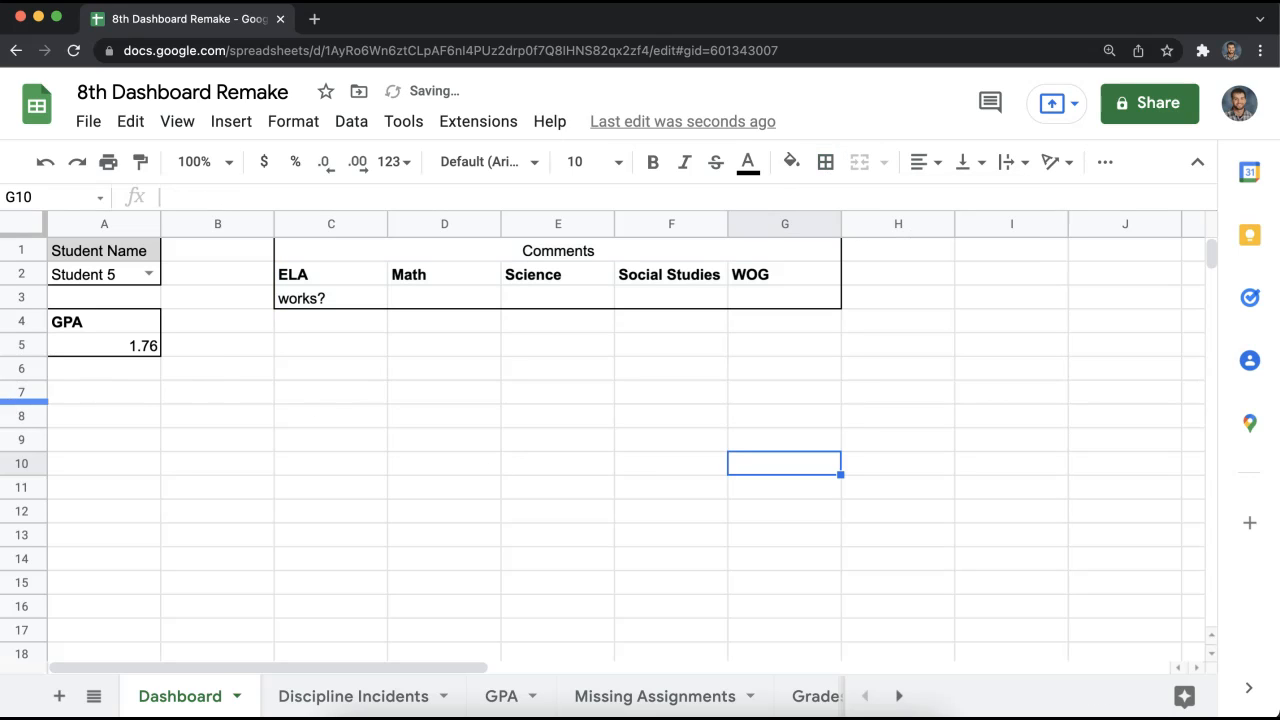
# - Merge C5:F5 and enter the heading "Grades by Class" in it
pyautogui.moveTo(363, 348); pyautogui.dragTo(781, 336)
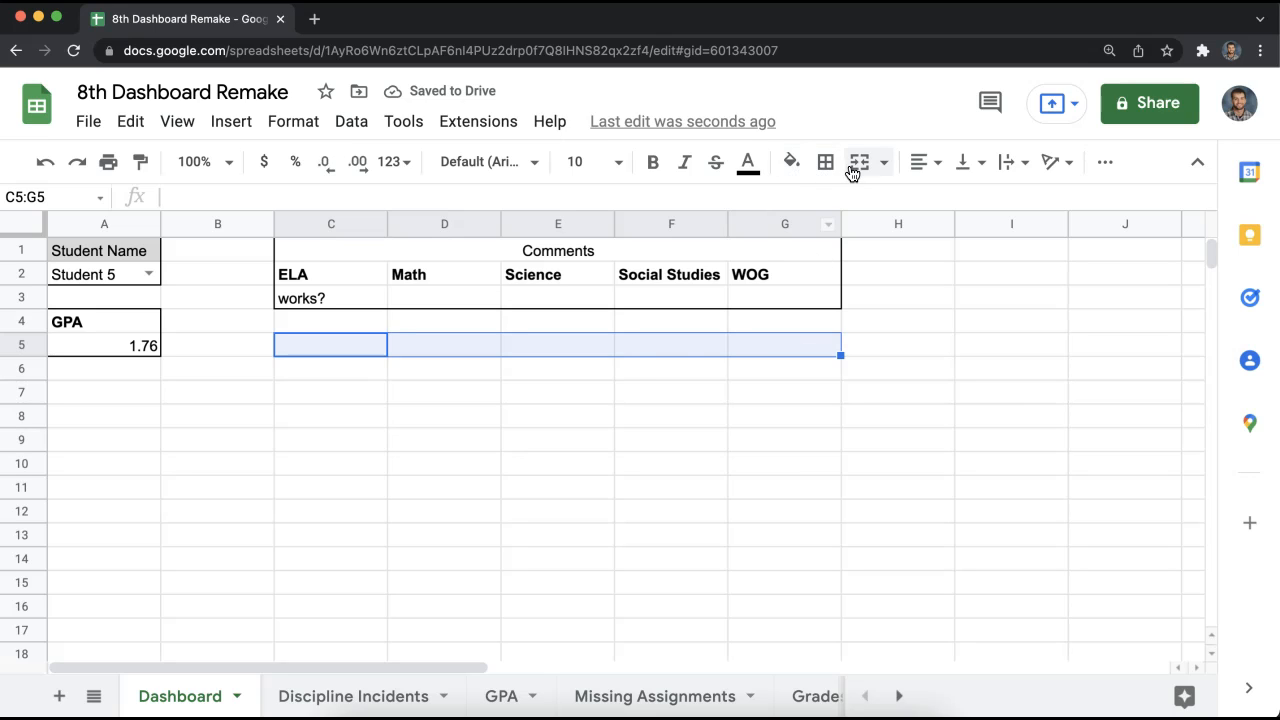
pyautogui.click(657, 352)
pyautogui.keyDown('shift'); pyautogui.click(366, 346); pyautogui.keyUp('shift')
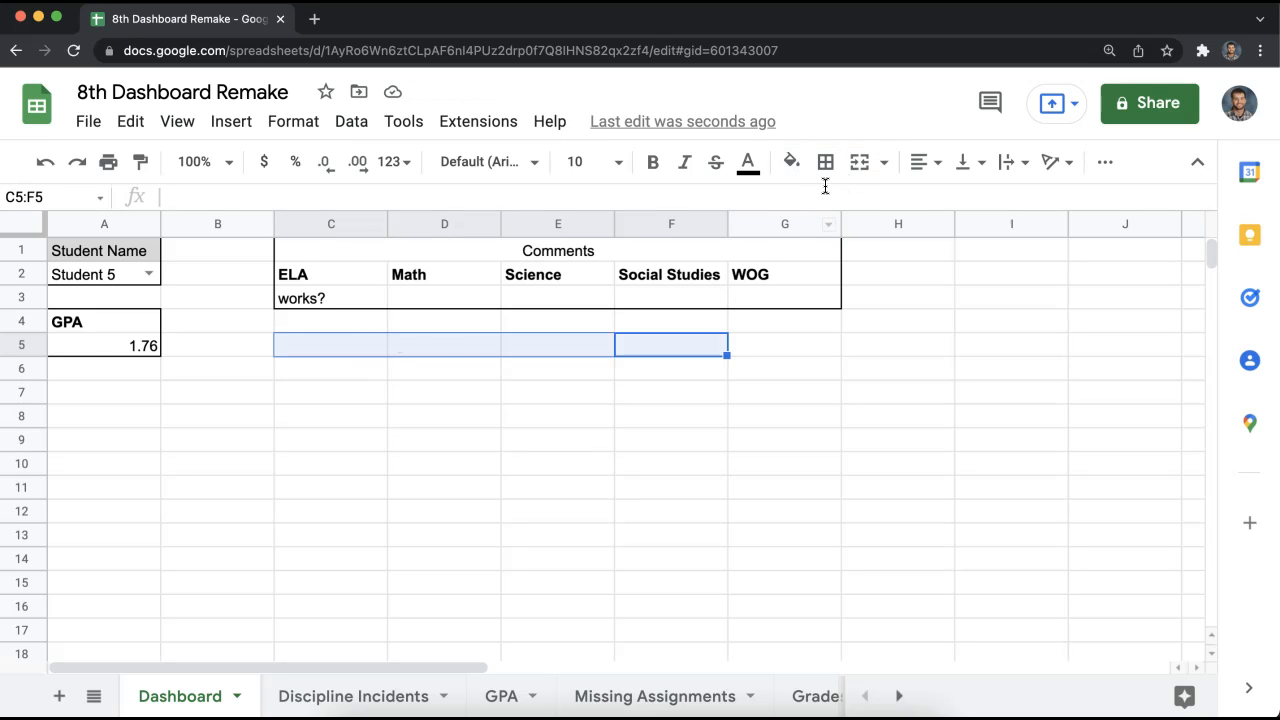
pyautogui.click(858, 166)
pyautogui.write('Grades ')
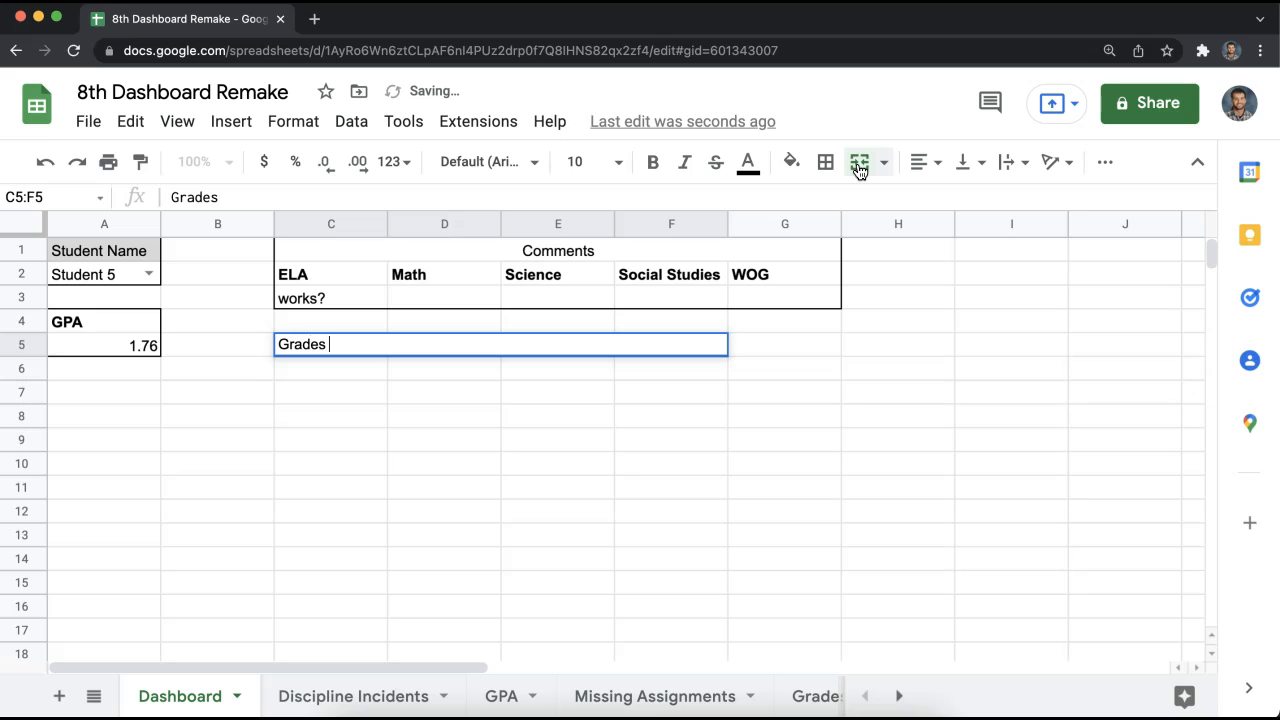
pyautogui.write('by Class')
pyautogui.press('Return')
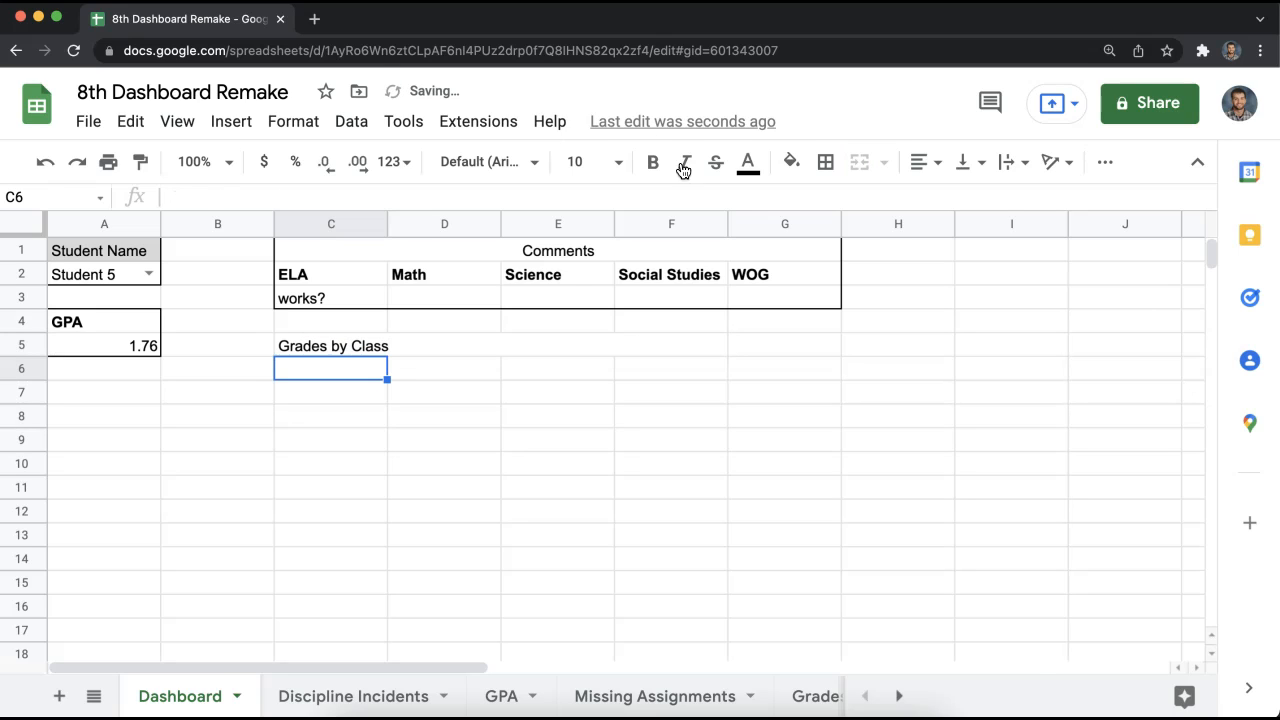
# - Begin a query formula in Dashboard cell C6 with the open-ended range Grades!A2:E as its data
pyautogui.write('=query(')
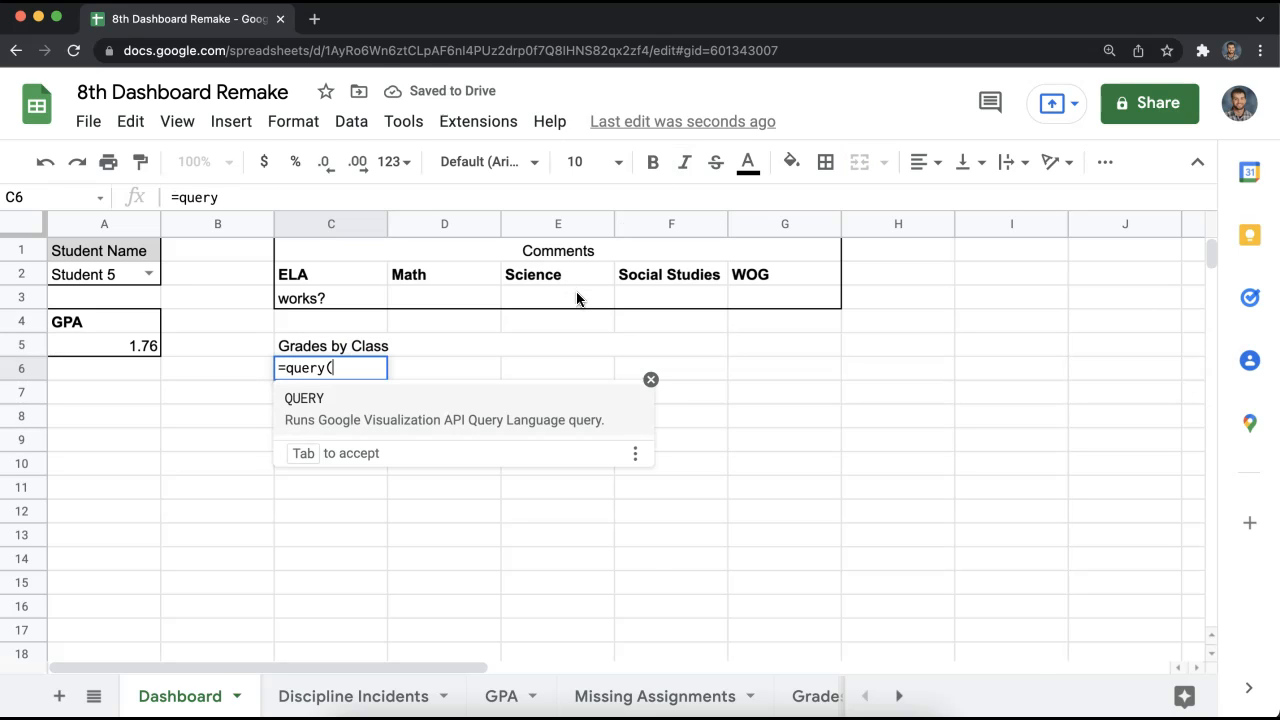
pyautogui.click(818, 696)
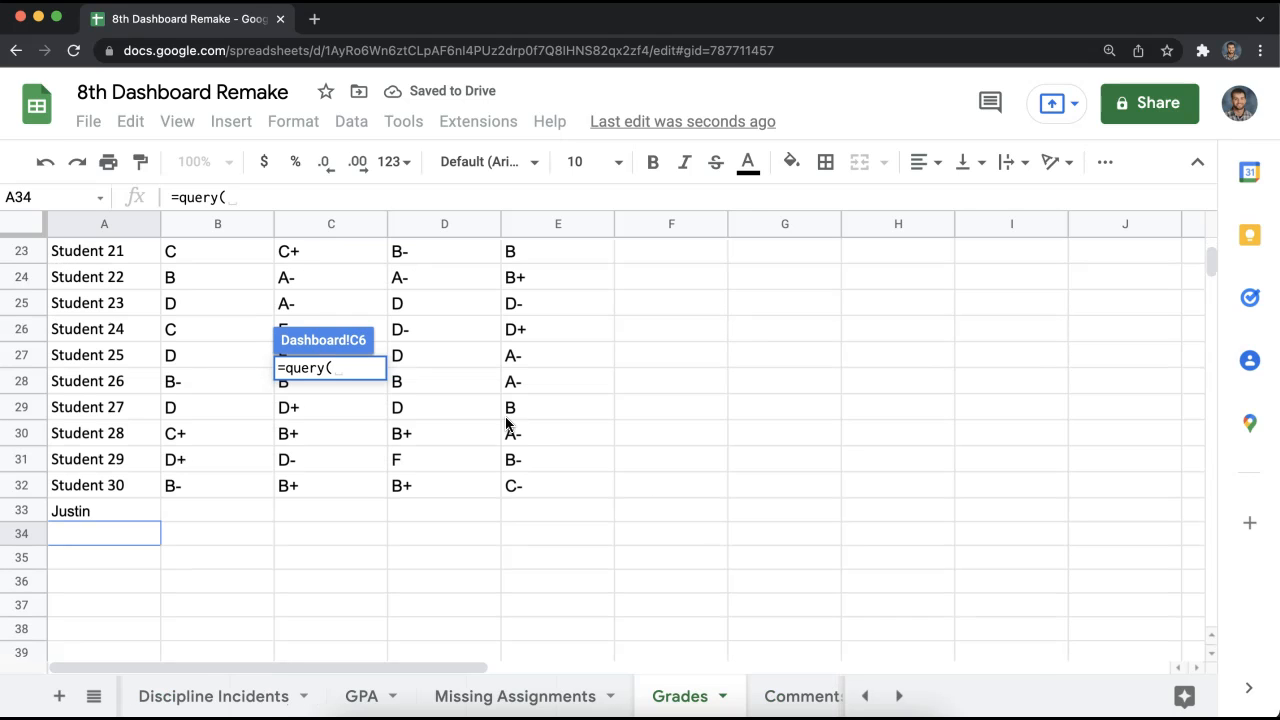
pyautogui.scroll(8, 200, 355)
pyautogui.moveTo(110, 284); pyautogui.dragTo(574, 500)
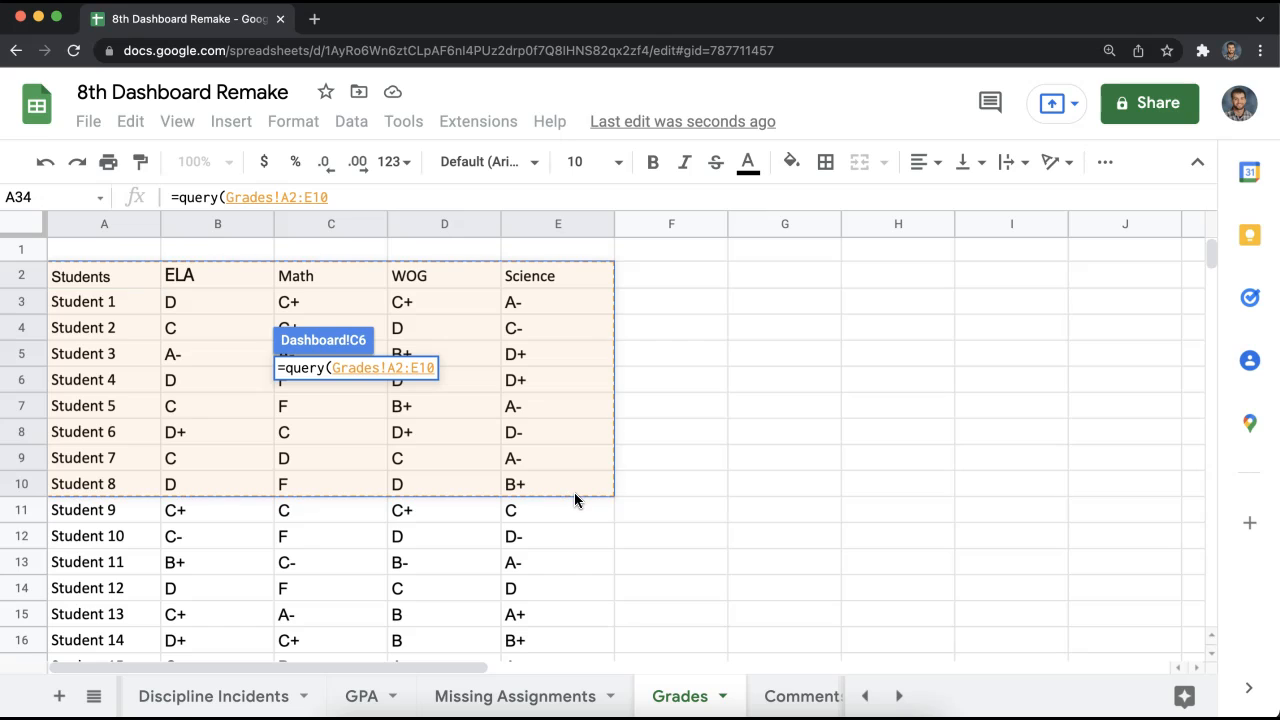
pyautogui.press('BackSpace')
pyautogui.press('BackSpace')
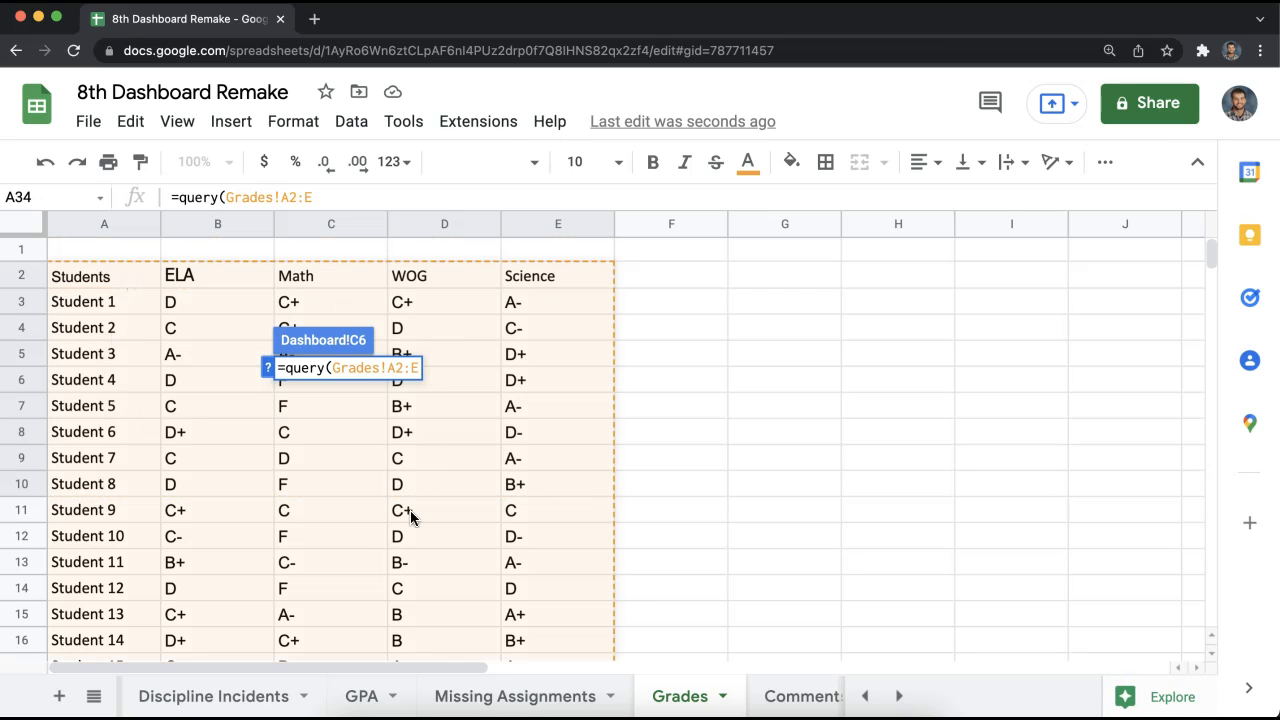
# - Complete C6's query with "select B,C,D,E where A contains """&A2&""" ",1) and commit the formula
pyautogui.write(',"select ')
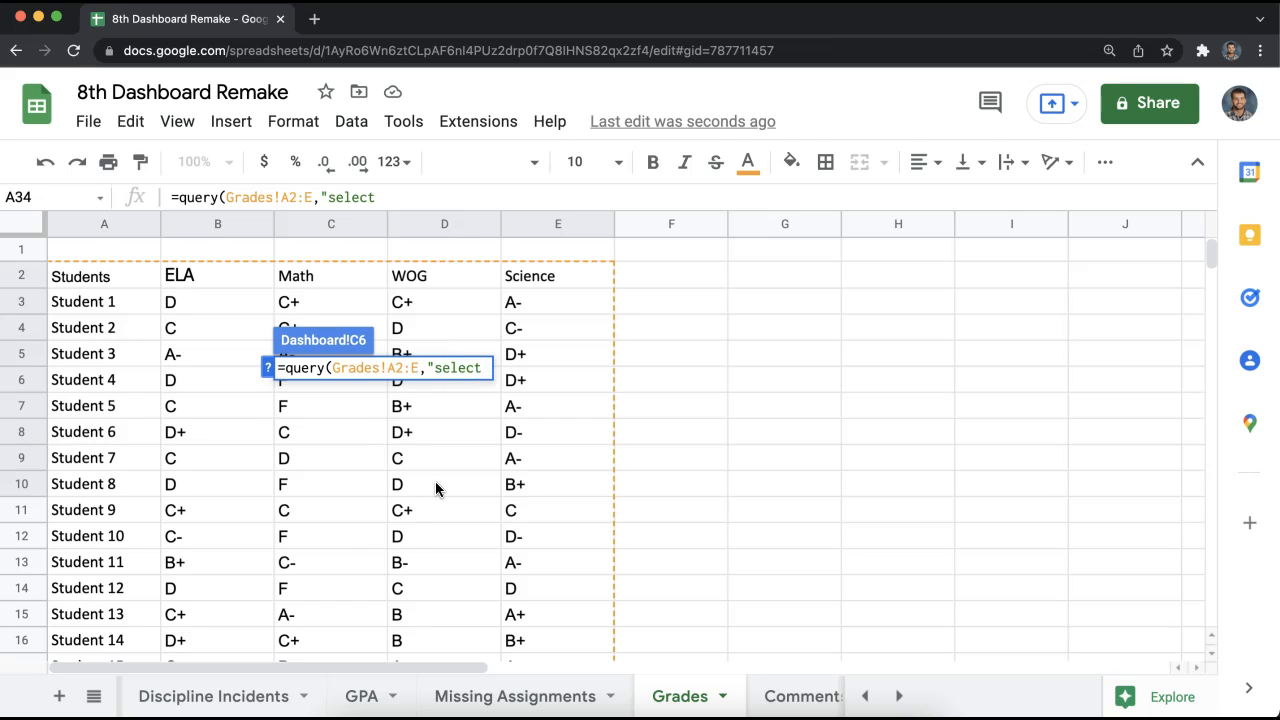
pyautogui.write('B,C,')
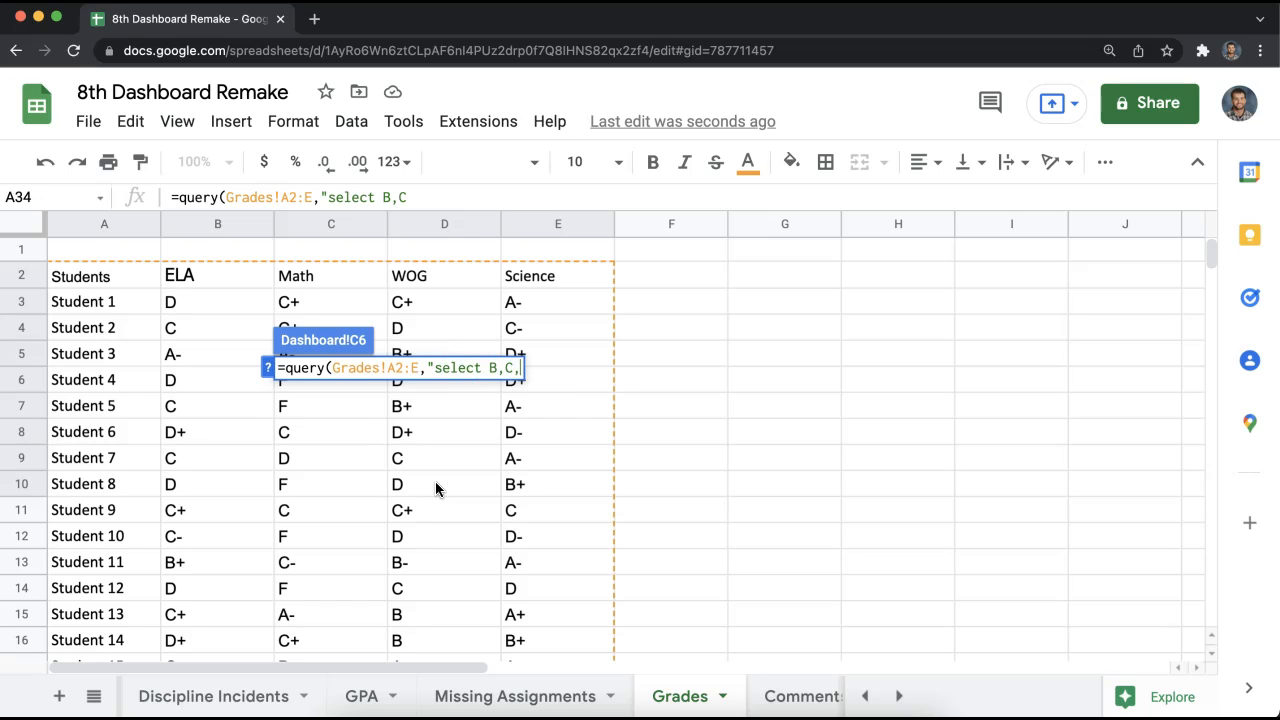
pyautogui.write('D,E')
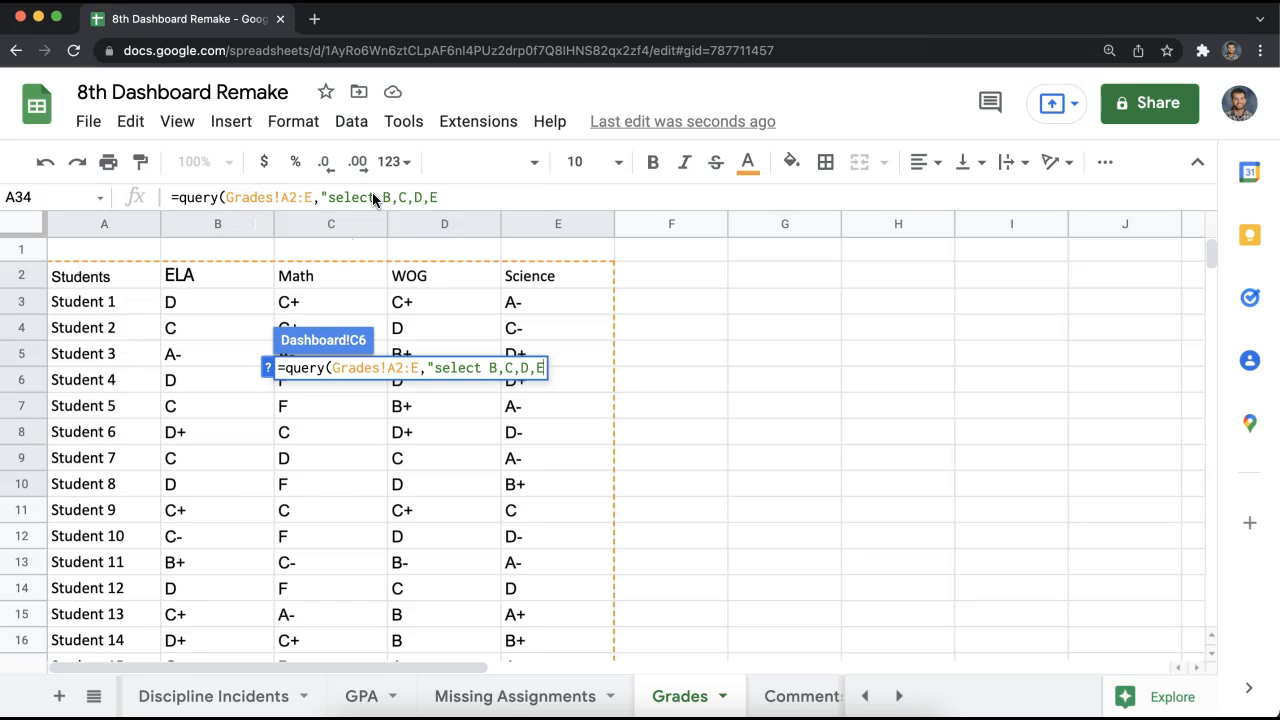
pyautogui.write(' wher e')
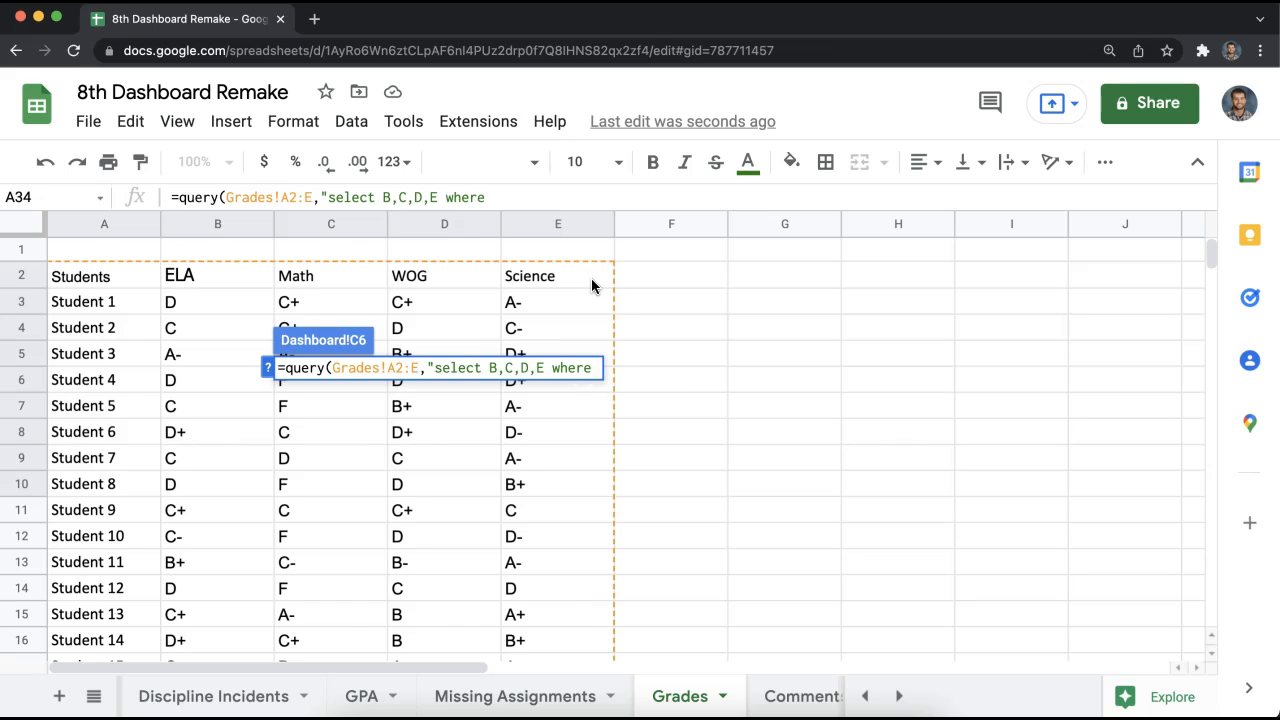
pyautogui.write(' A cont')
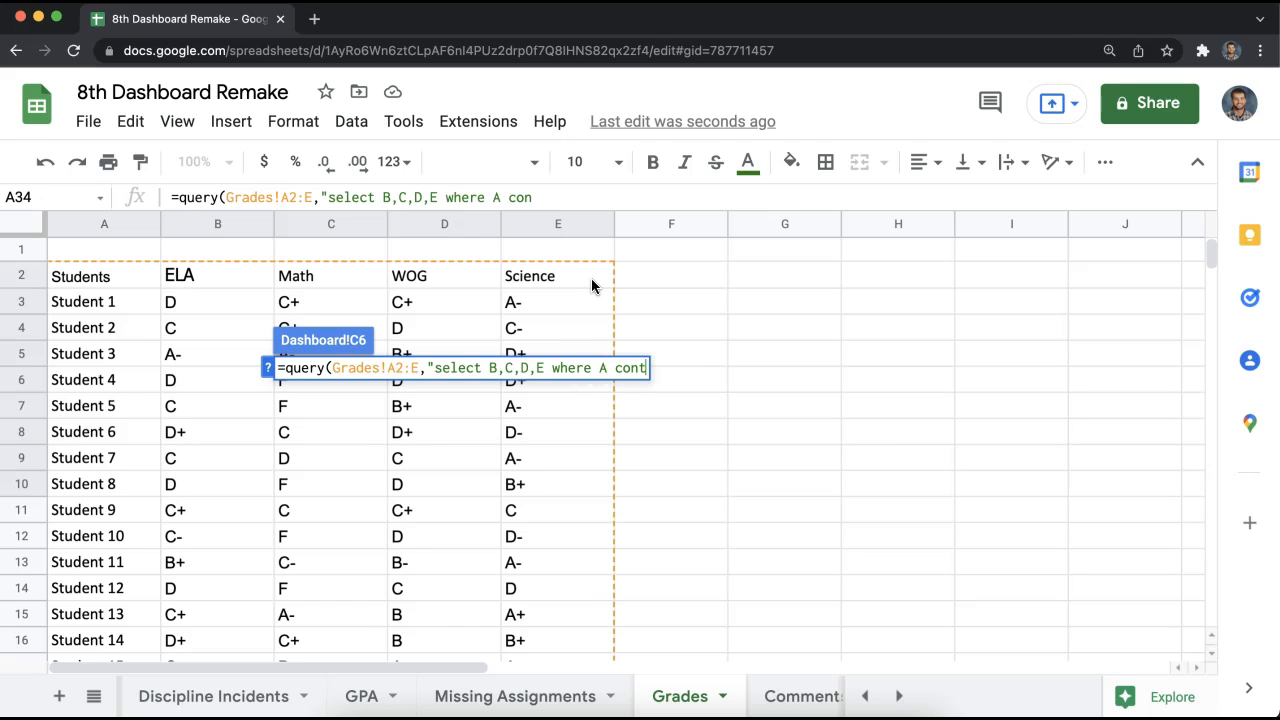
pyautogui.write('ains """&A2')
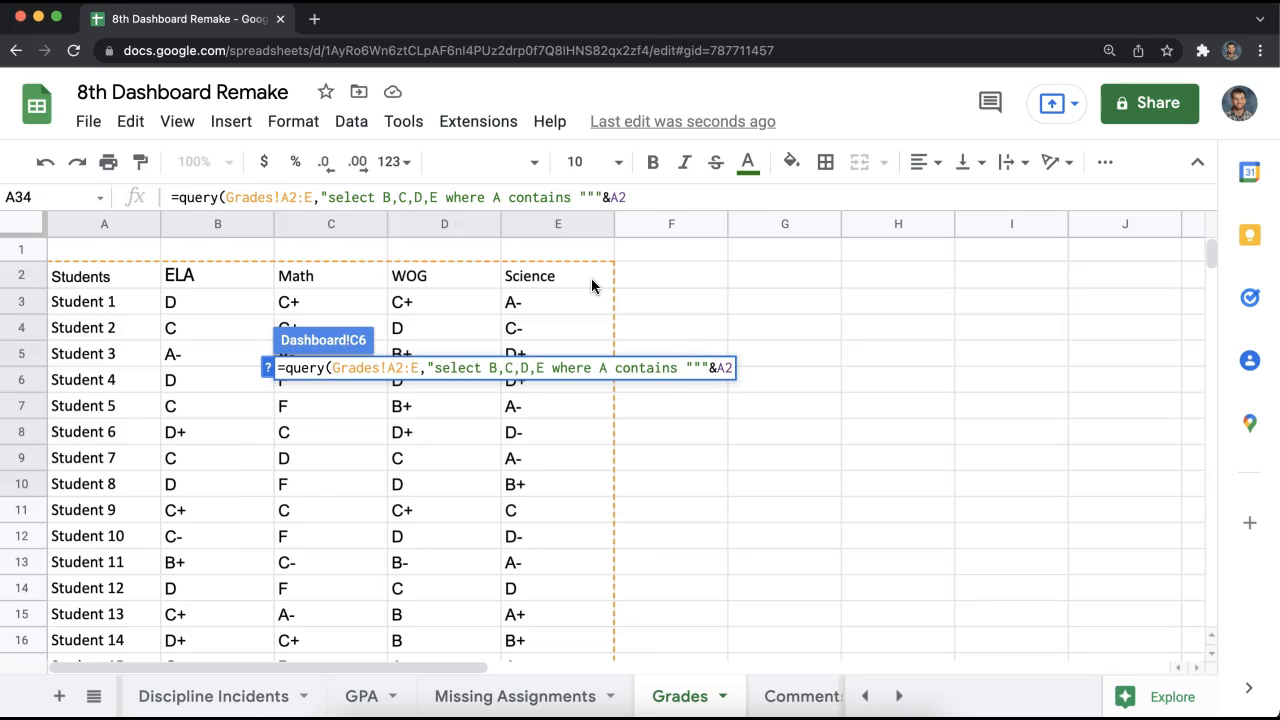
pyautogui.write('&""" "')
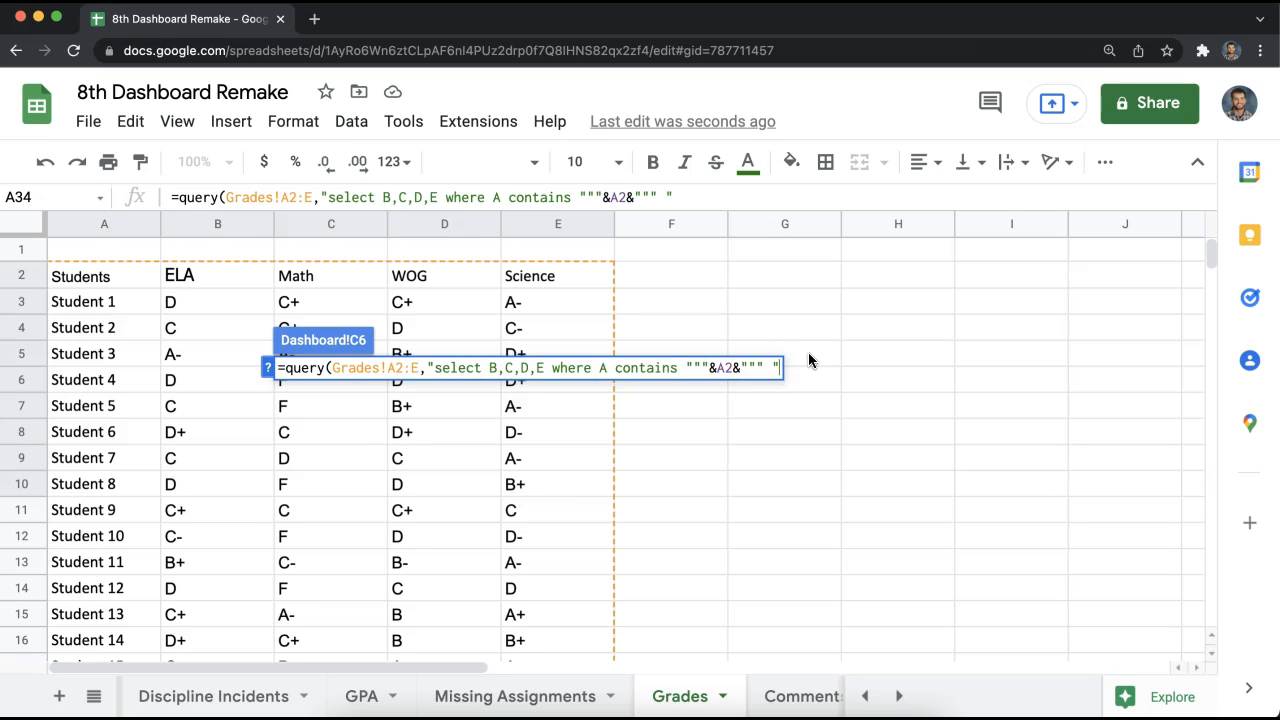
pyautogui.write(')')
pyautogui.press('Return')
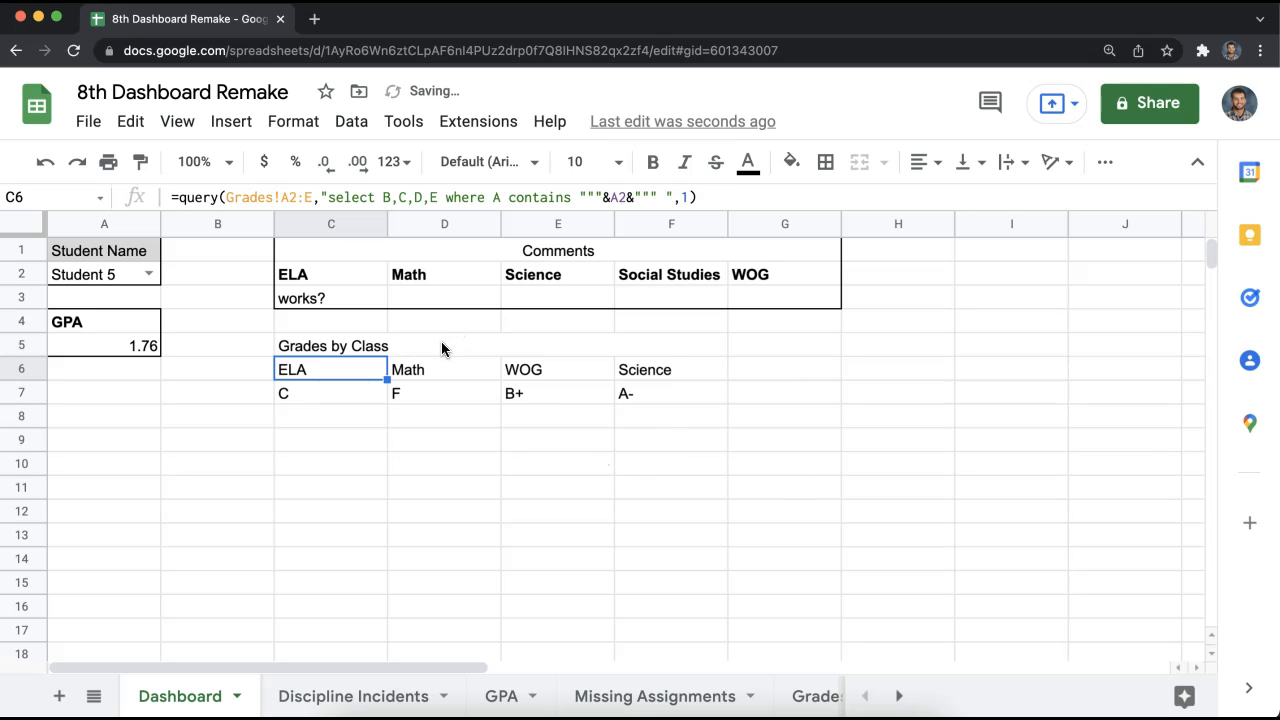
# - Center the Grades by Class heading and bold the subject headers in C6:F6
pyautogui.click(441, 347)
pyautogui.click(922, 161)
pyautogui.click(947, 201)
pyautogui.click(898, 416)
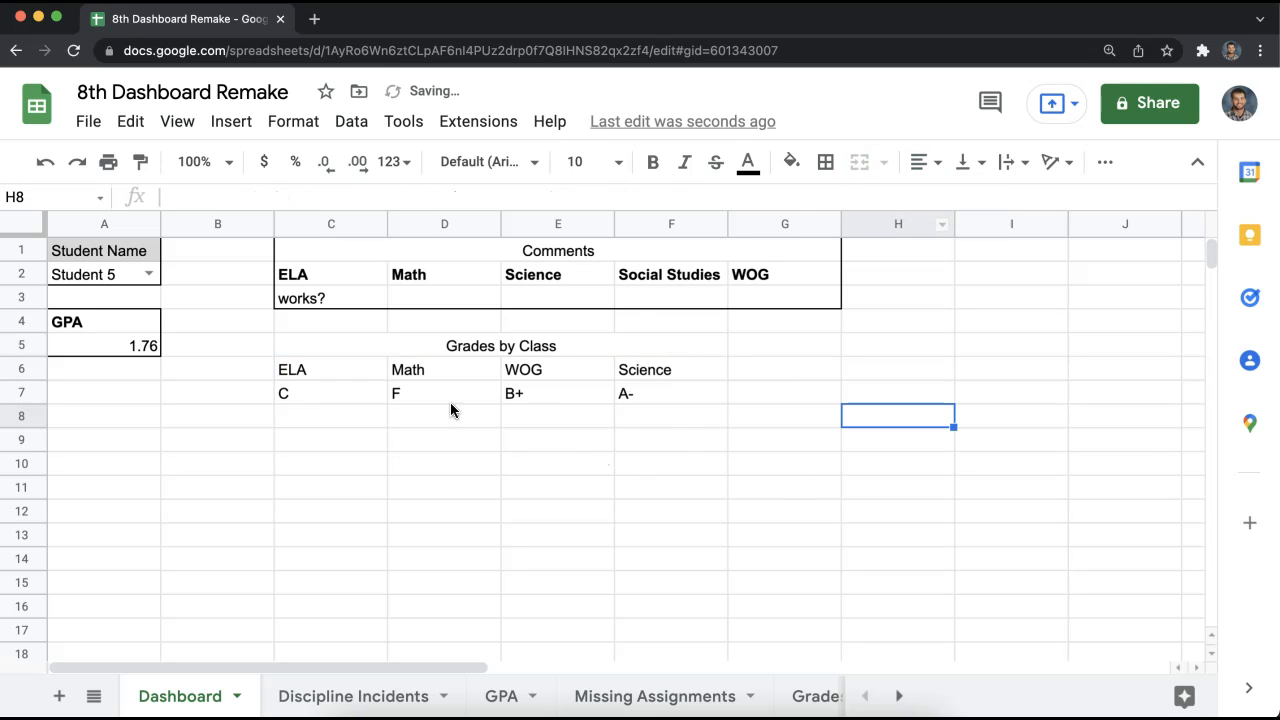
pyautogui.moveTo(318, 371); pyautogui.dragTo(662, 371)
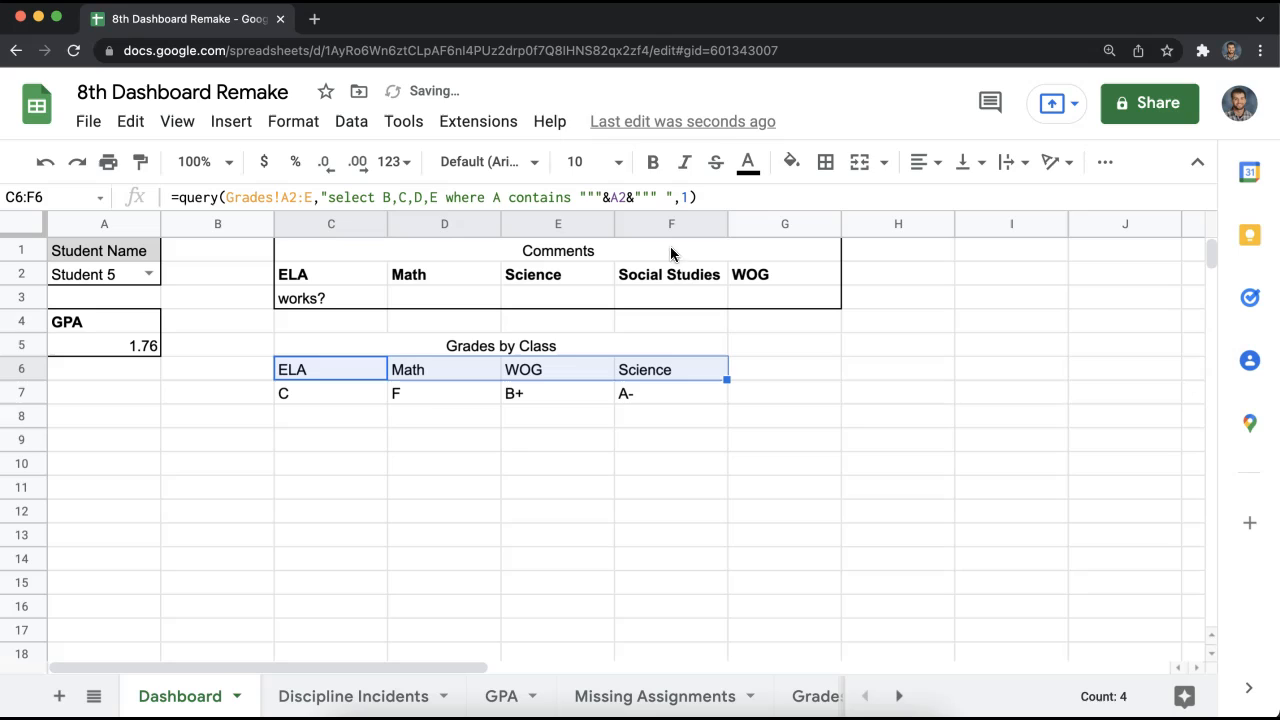
pyautogui.click(654, 163)
pyautogui.click(497, 353)
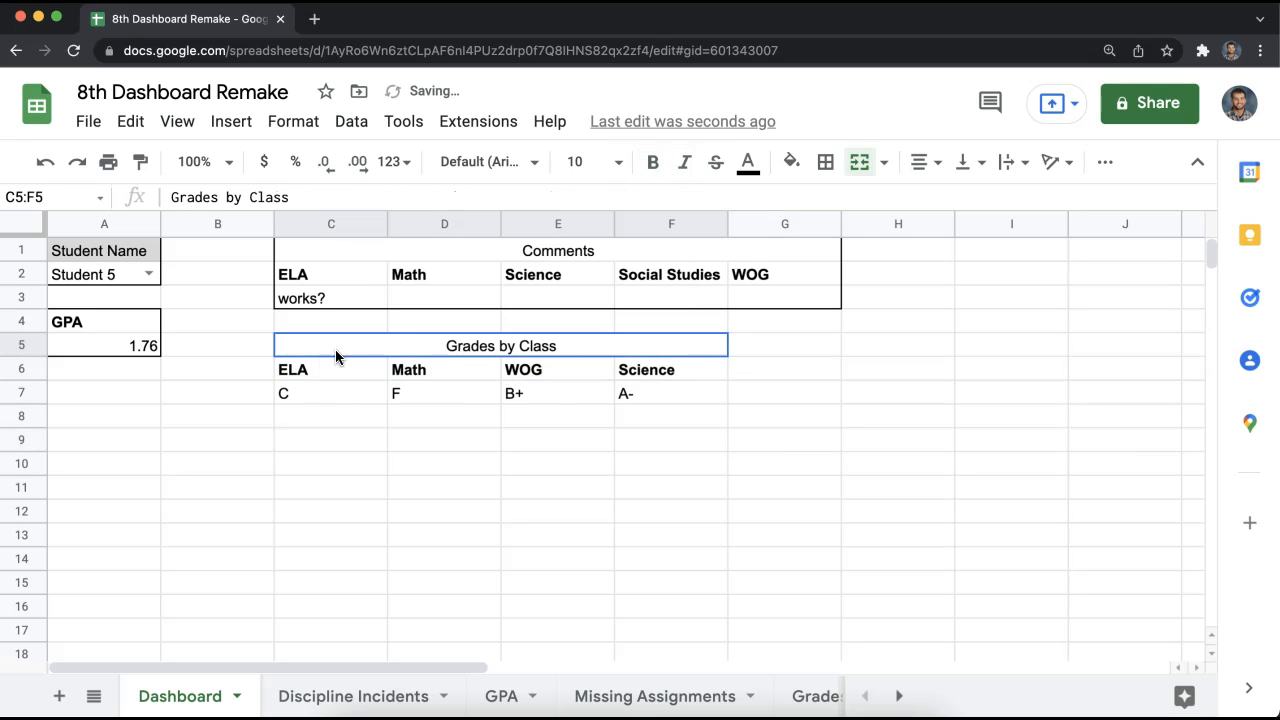
# - Add an outer border around the Grades by Class table in C5:F7
pyautogui.moveTo(335, 355); pyautogui.dragTo(670, 395)
pyautogui.click(825, 161)
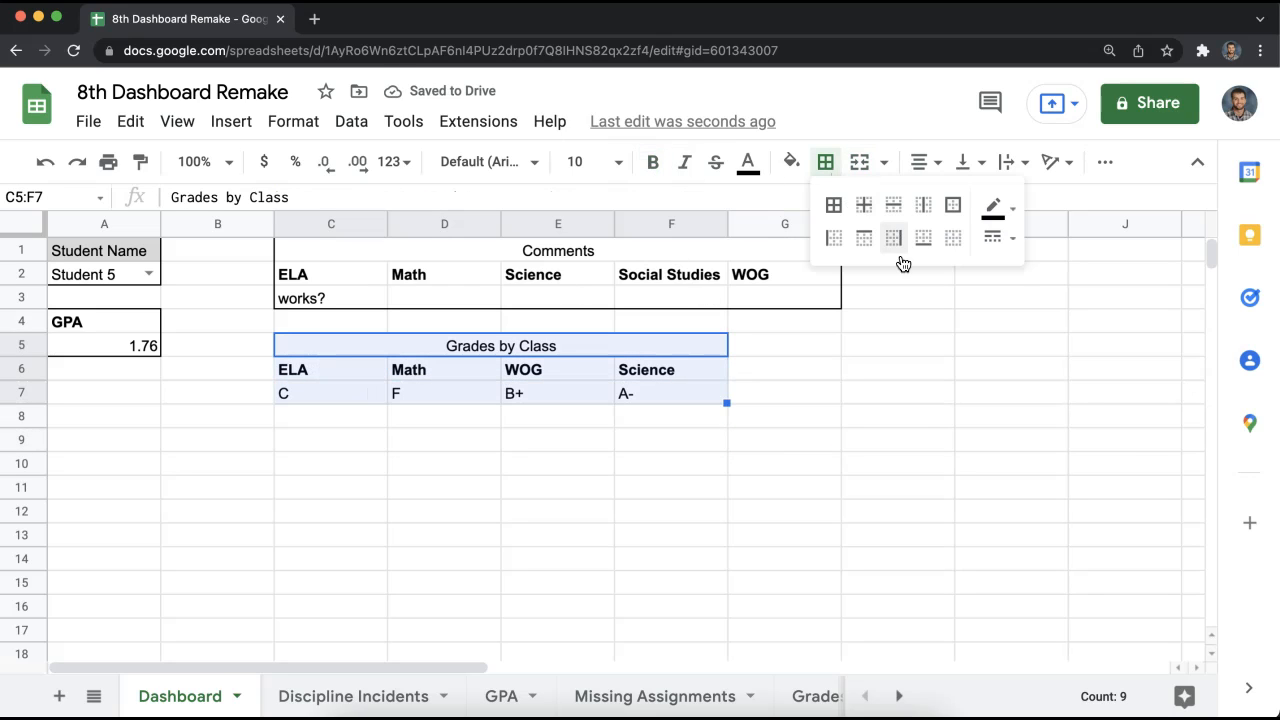
pyautogui.click(963, 212)
pyautogui.click(898, 368)
# - Test the dashboard by switching the student selected in A2 several times, including Student 4, and finish on Student 8
pyautogui.click(154, 273)
pyautogui.click(110, 474)
pyautogui.click(150, 275)
pyautogui.click(88, 417)
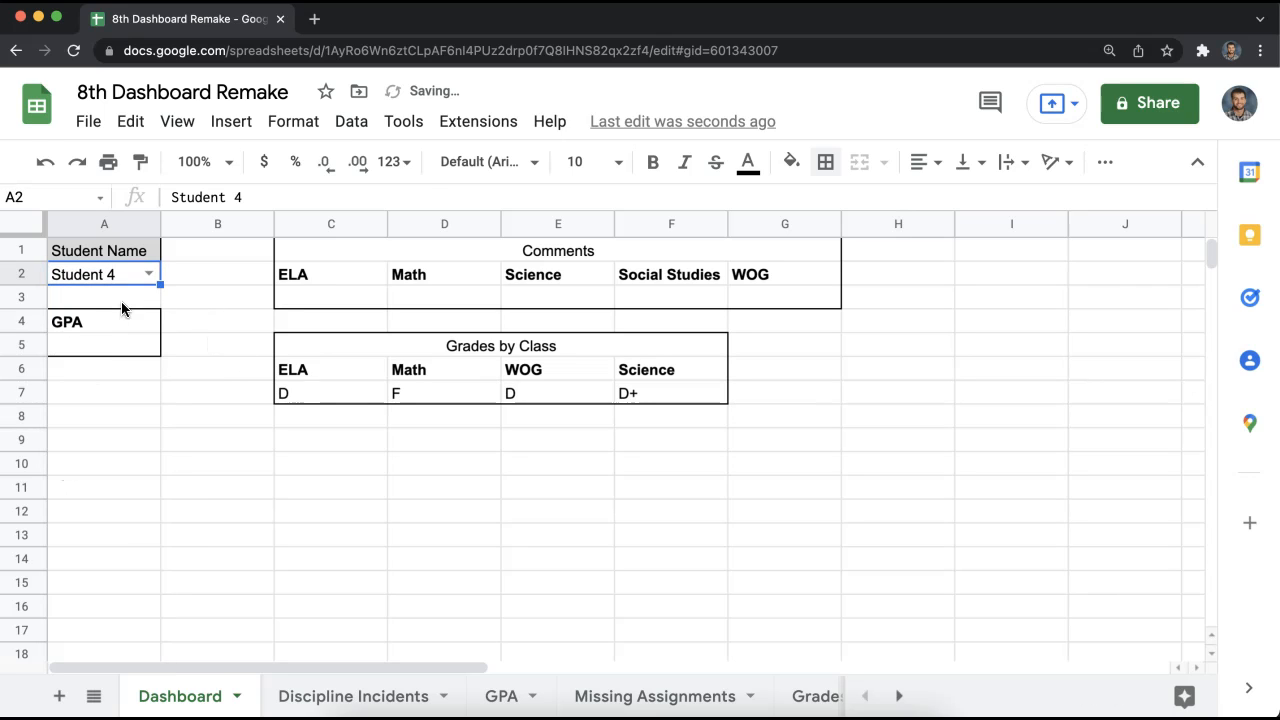
pyautogui.click(146, 275)
pyautogui.click(86, 474)
pyautogui.click(148, 276)
pyautogui.click(86, 503)
# - Examine the source data on the Discipline Incidents and Missing Assignments sheets
pyautogui.scroll(-4, 202, 483)
pyautogui.scroll(4, 200, 489)
pyautogui.click(386, 688)
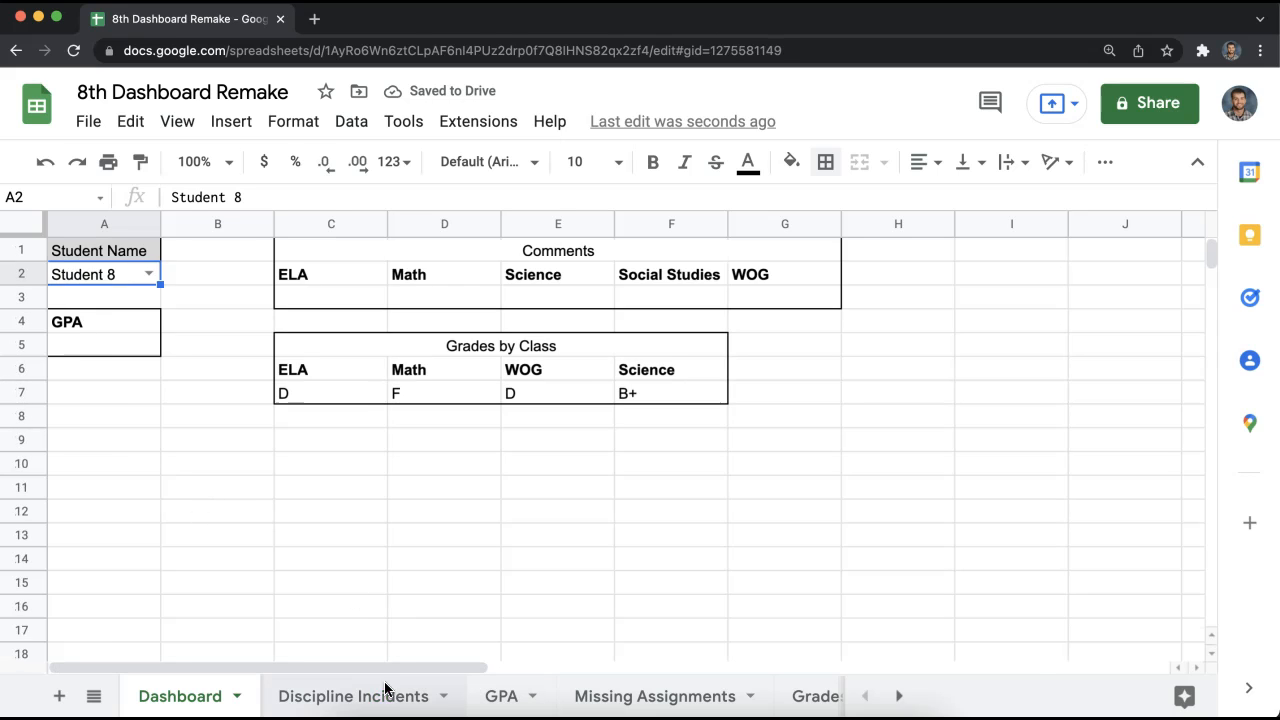
pyautogui.click(588, 700)
pyautogui.click(388, 696)
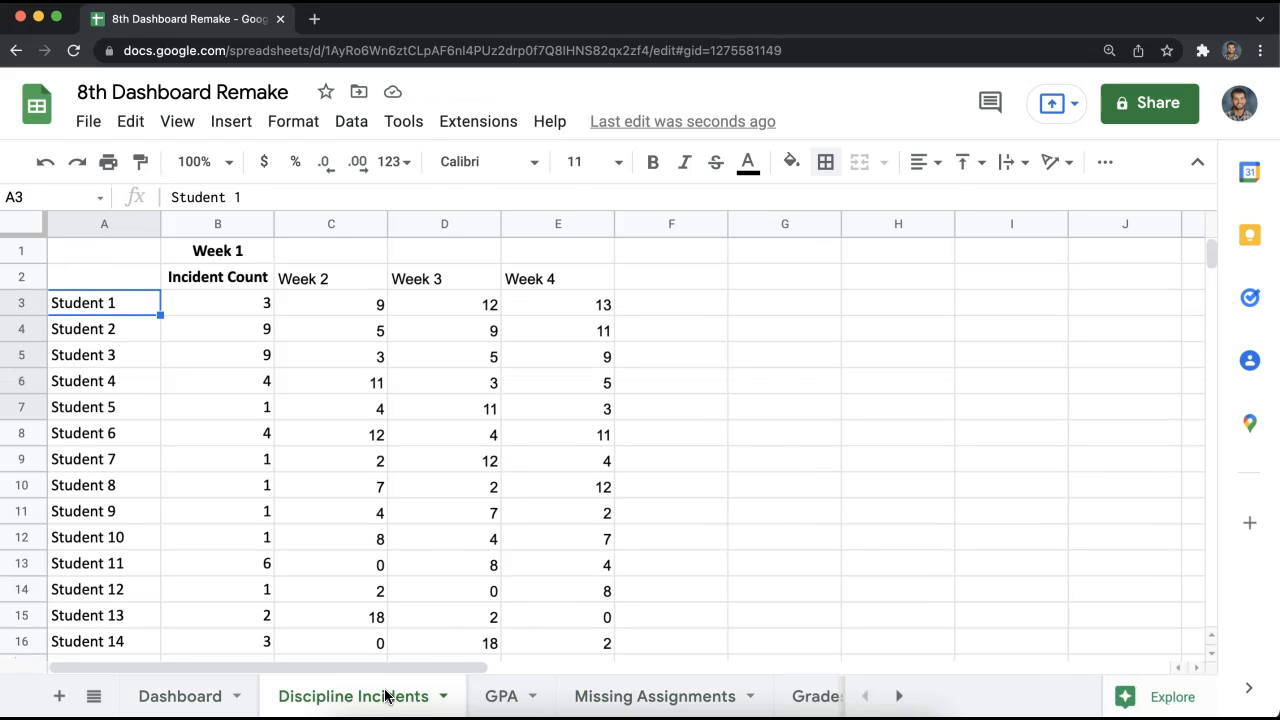
pyautogui.click(610, 697)
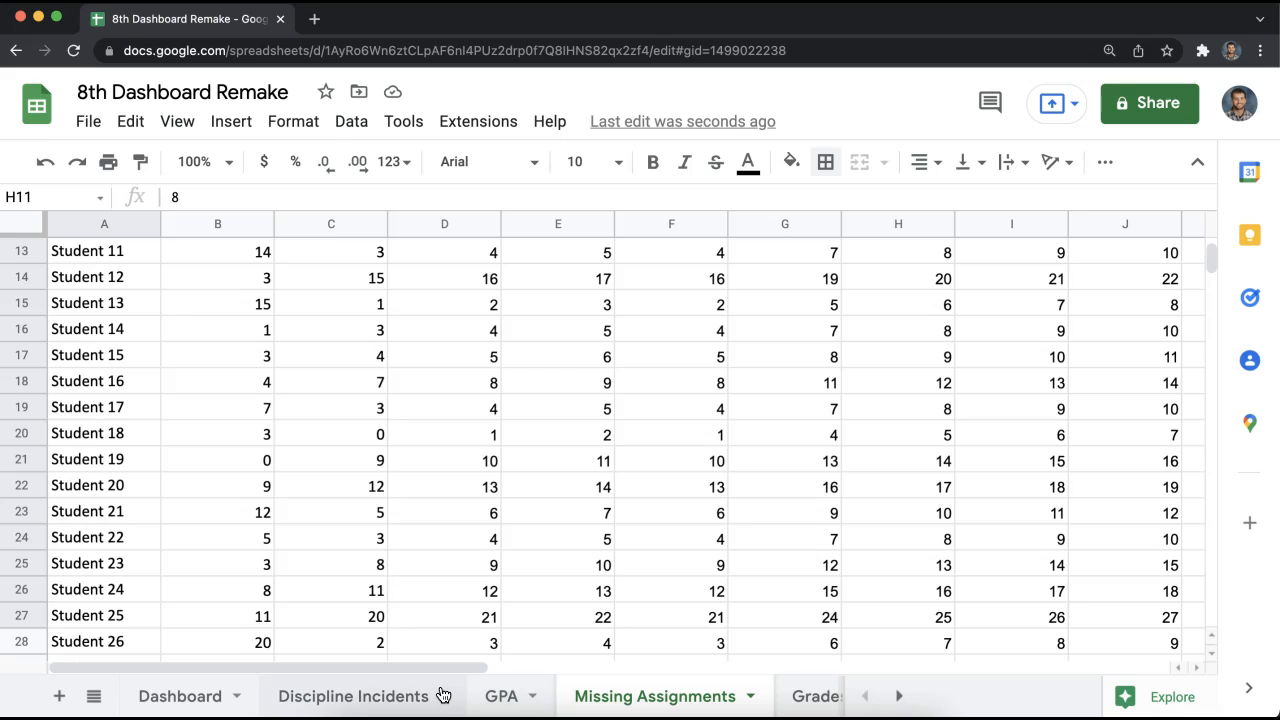
# - Switch to the Copy of 8th Dashboard spreadsheet, examine its charts, the Demerits and Missing Assignments tables and the query in A25, and return
pyautogui.moveTo(0, 100); pyautogui.dragTo(800, 22)
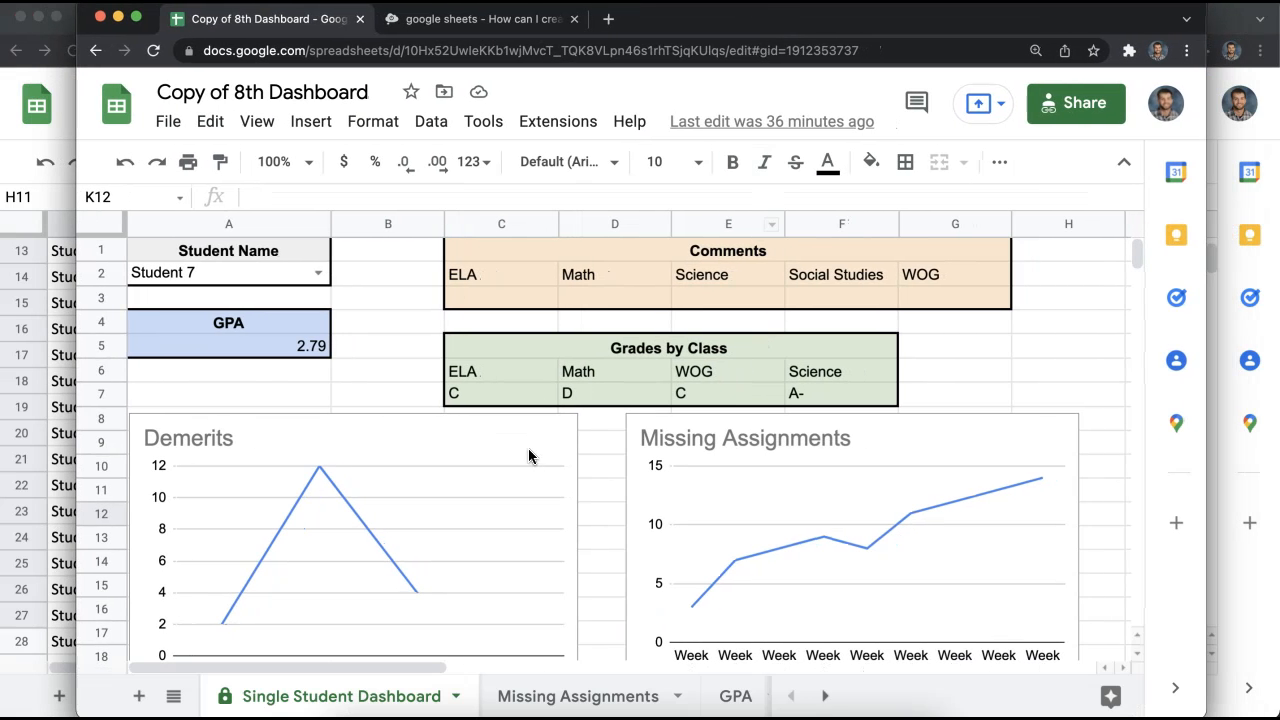
pyautogui.scroll(-5, 528, 456)
pyautogui.scroll(5, 534, 471)
pyautogui.scroll(-5, 506, 517)
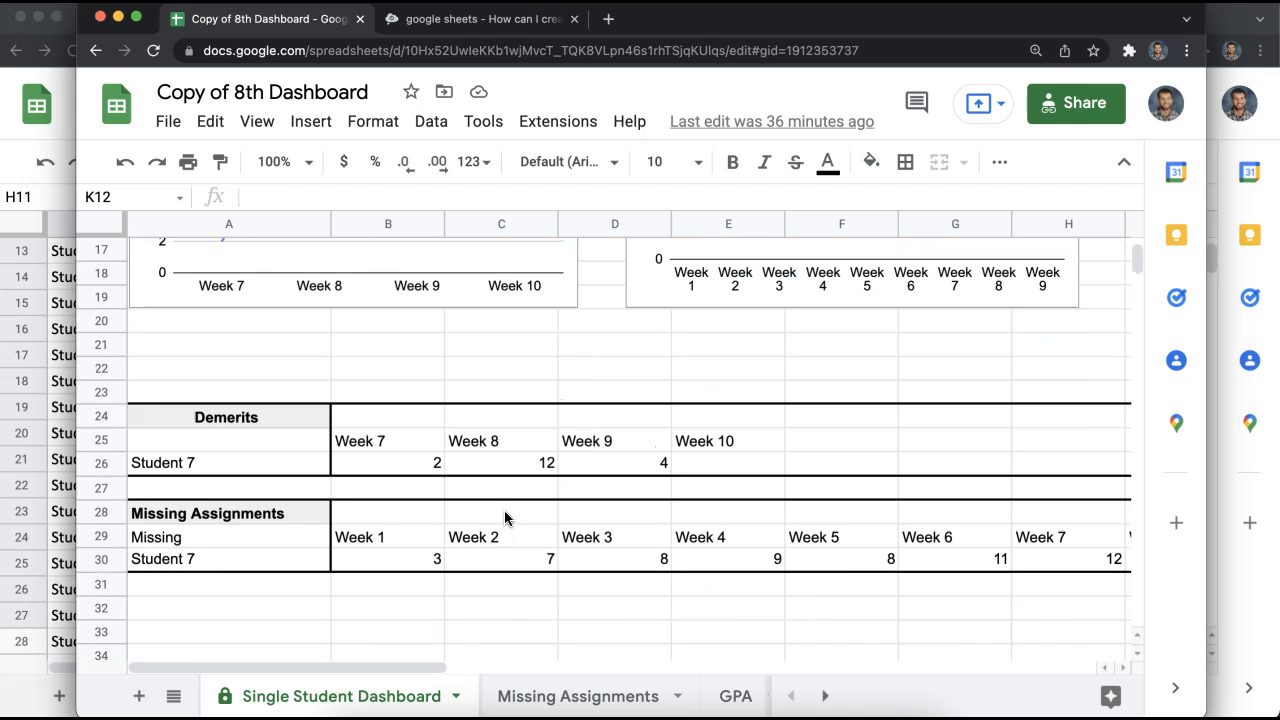
pyautogui.moveTo(252, 462); pyautogui.dragTo(737, 462)
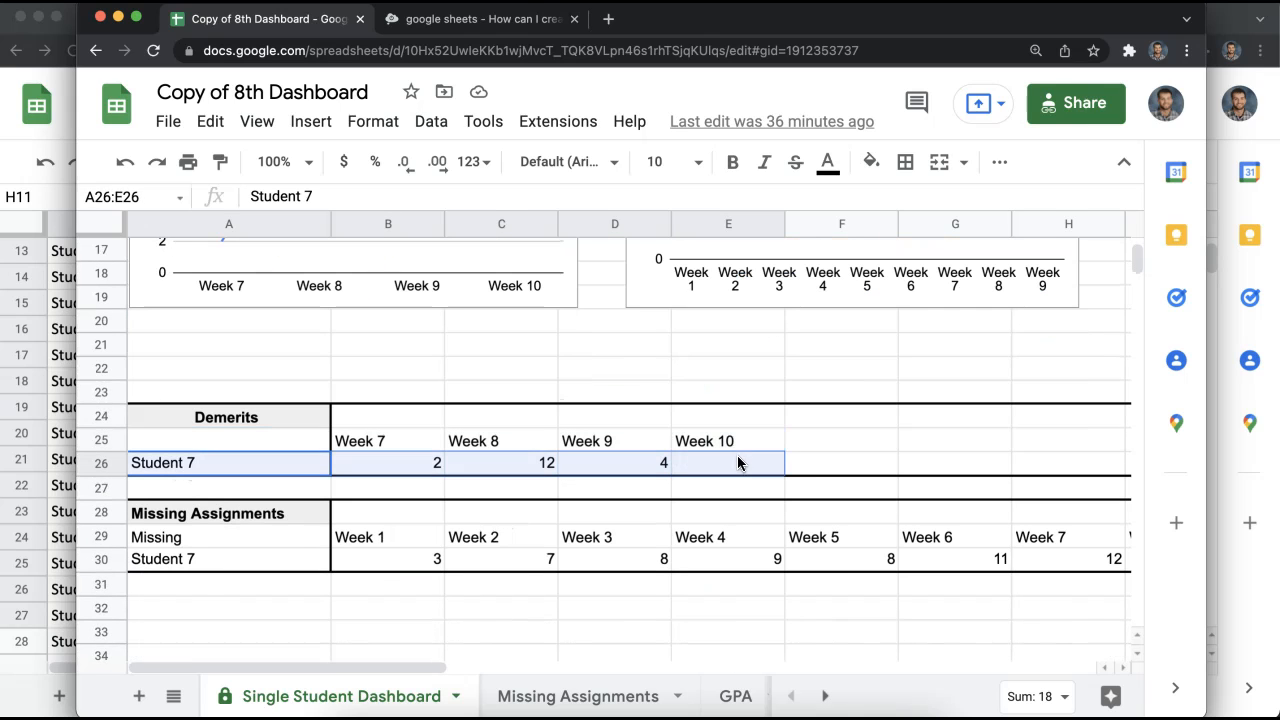
pyautogui.click(737, 462)
pyautogui.click(803, 357)
pyautogui.click(369, 472)
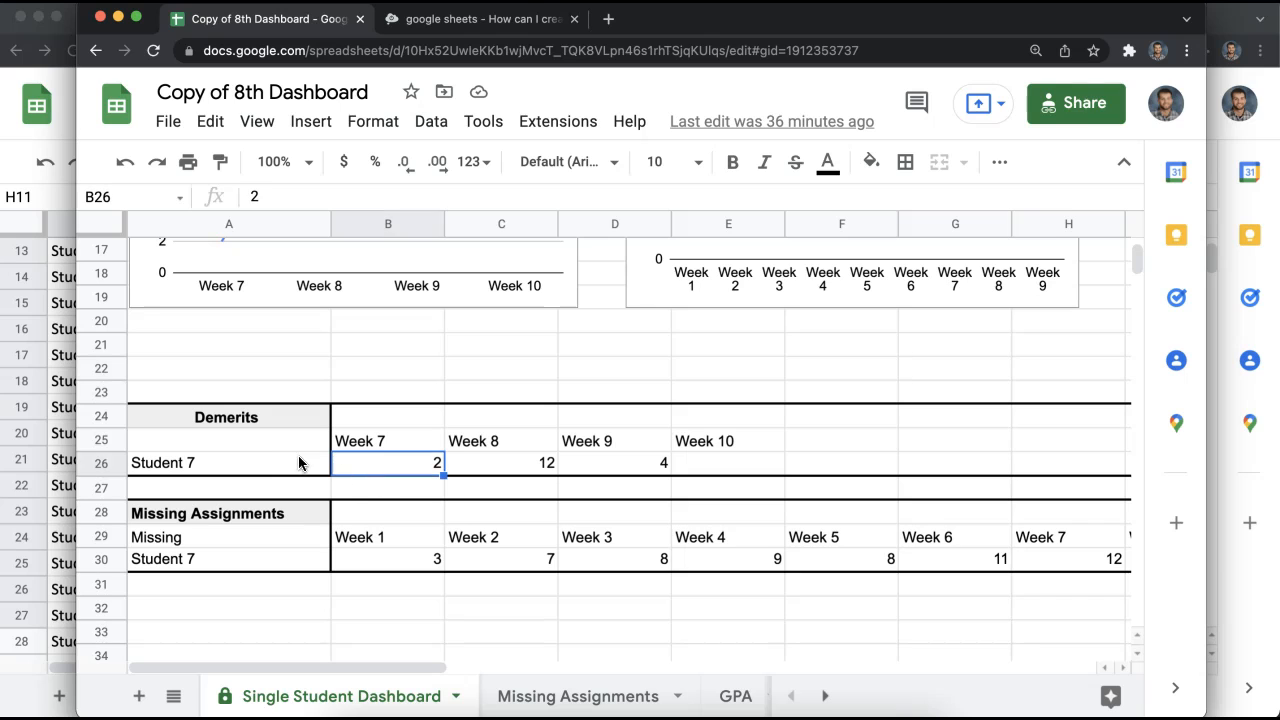
pyautogui.click(283, 443)
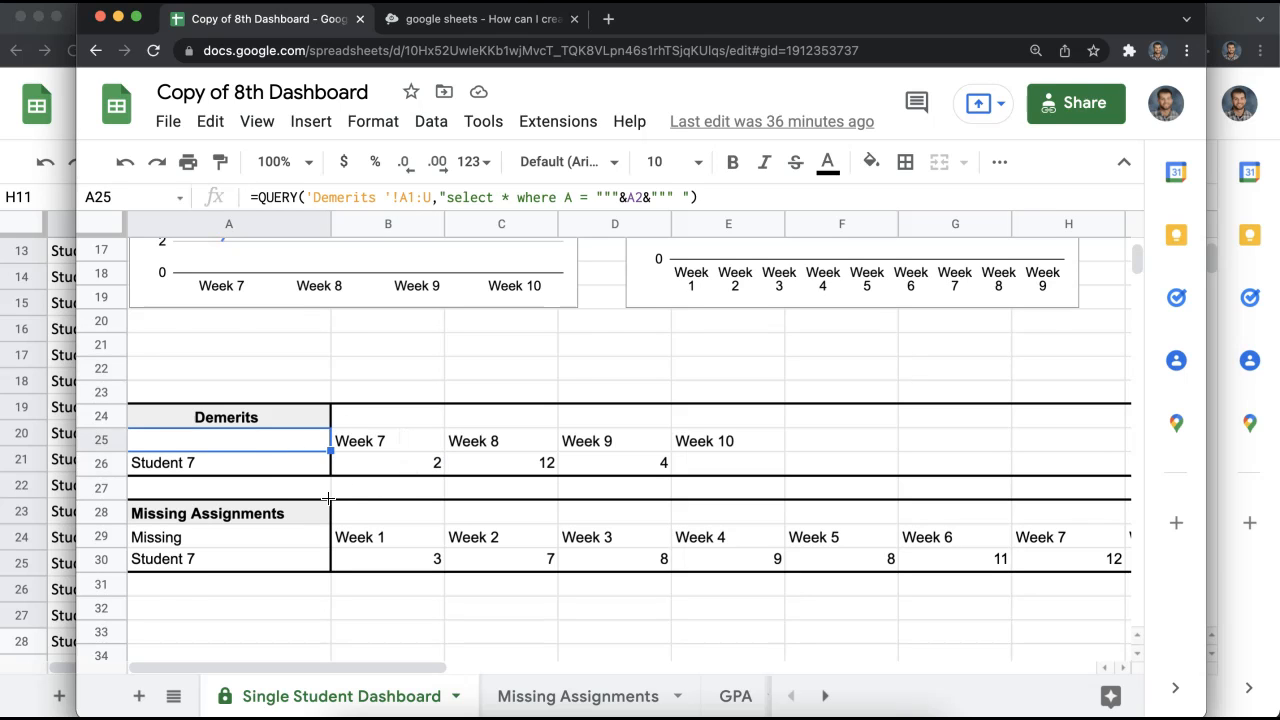
pyautogui.scroll(5, 350, 500)
pyautogui.scroll(-4, 460, 530)
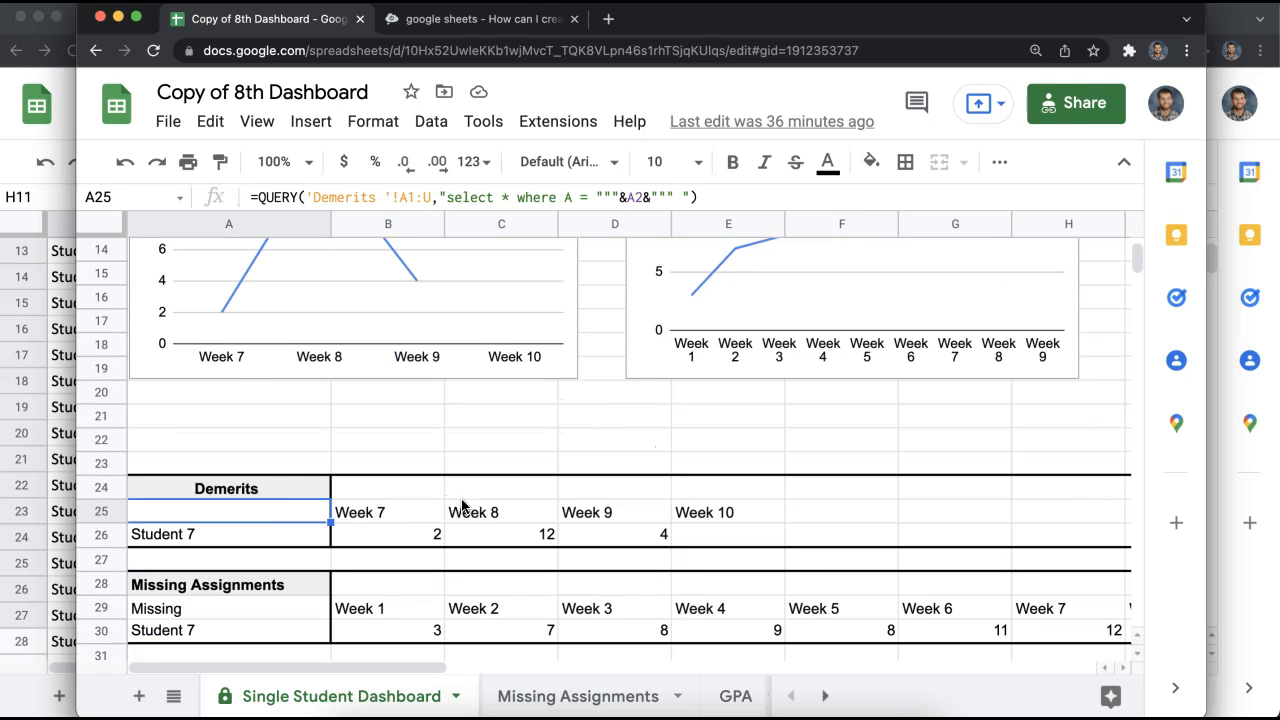
pyautogui.scroll(4, 462, 505)
pyautogui.moveTo(904, 20); pyautogui.dragTo(0, 125)
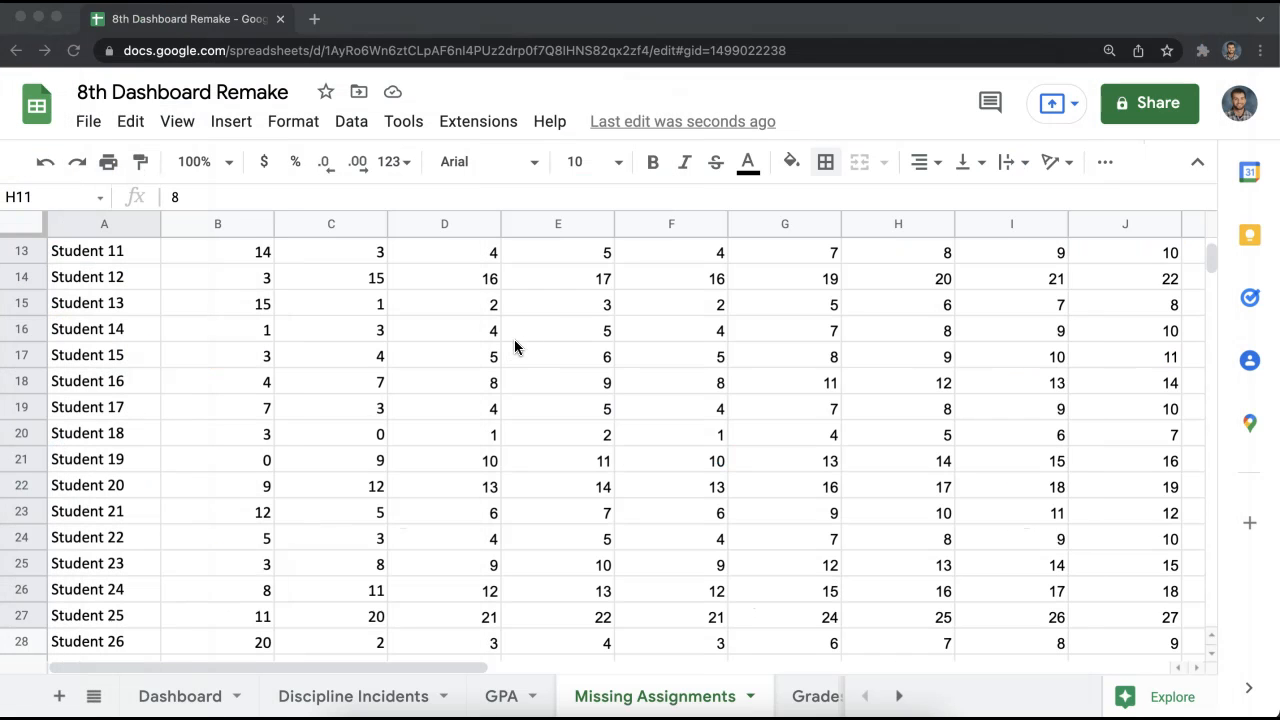
# - Enter the heading "Missing Assignments" in Dashboard cell A13 and widen column A to fit it
pyautogui.click(210, 694)
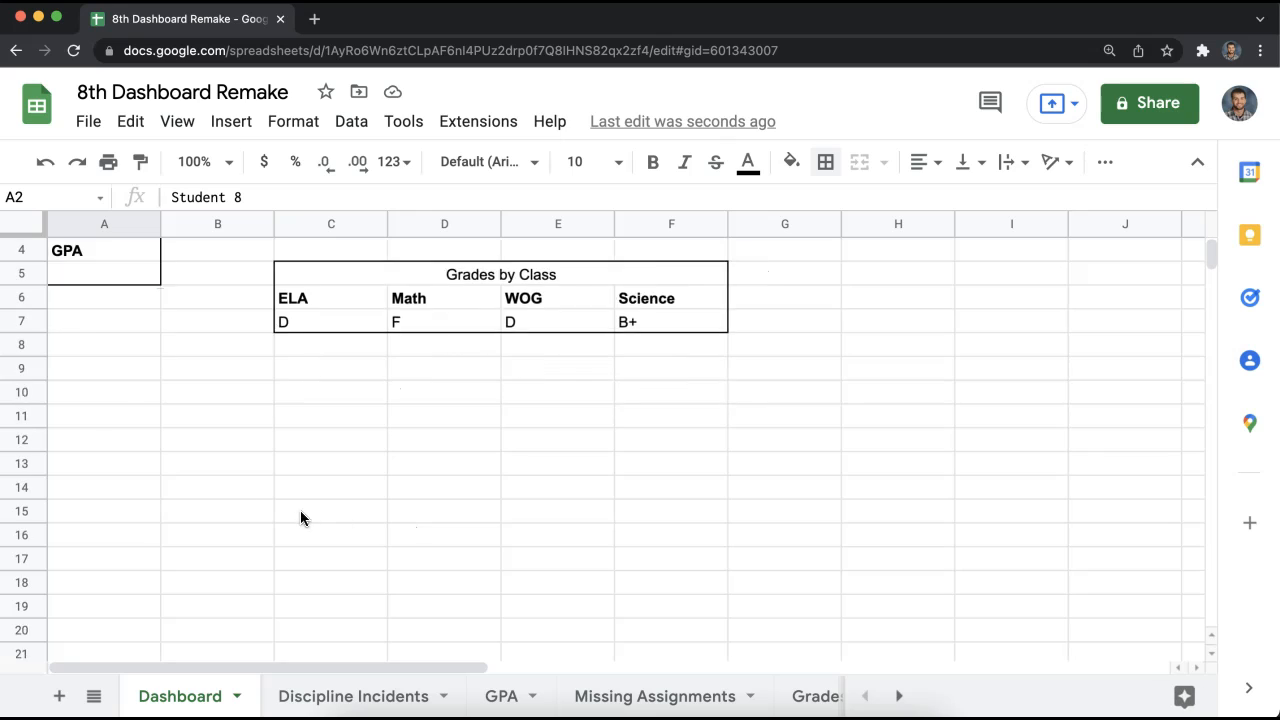
pyautogui.click(63, 529)
pyautogui.doubleClick(117, 530)
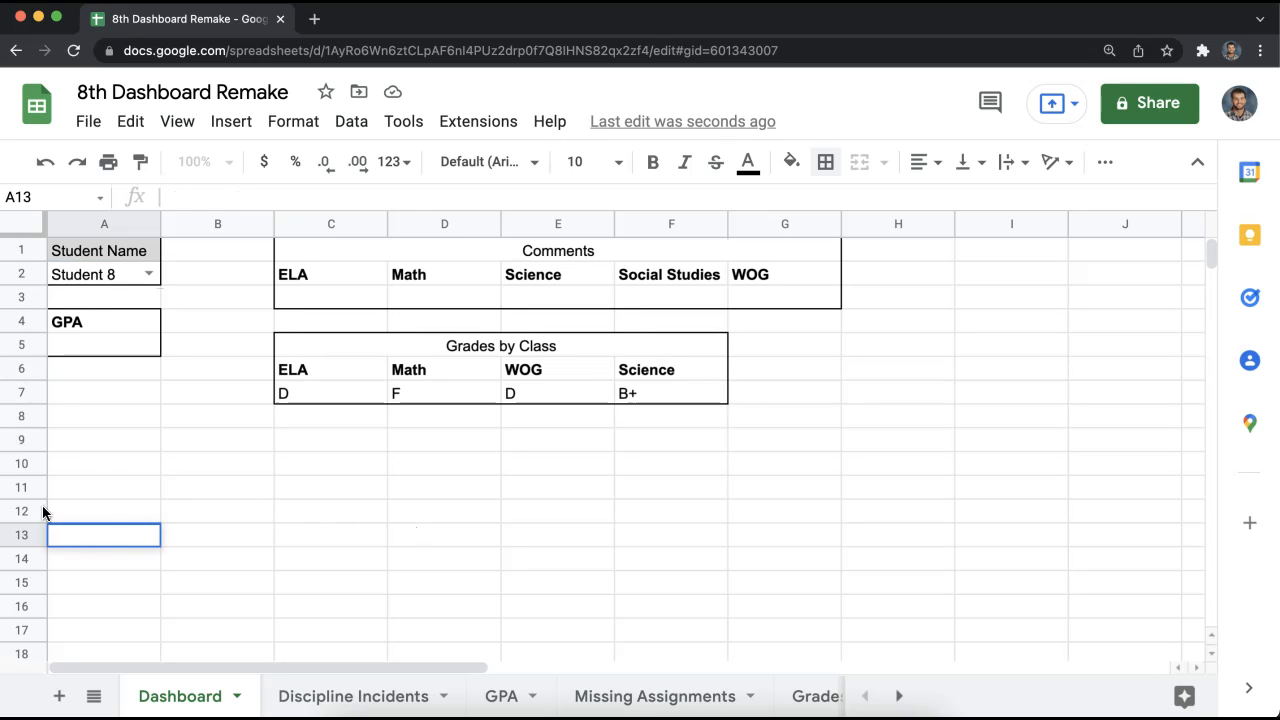
pyautogui.write('Missing Assignments')
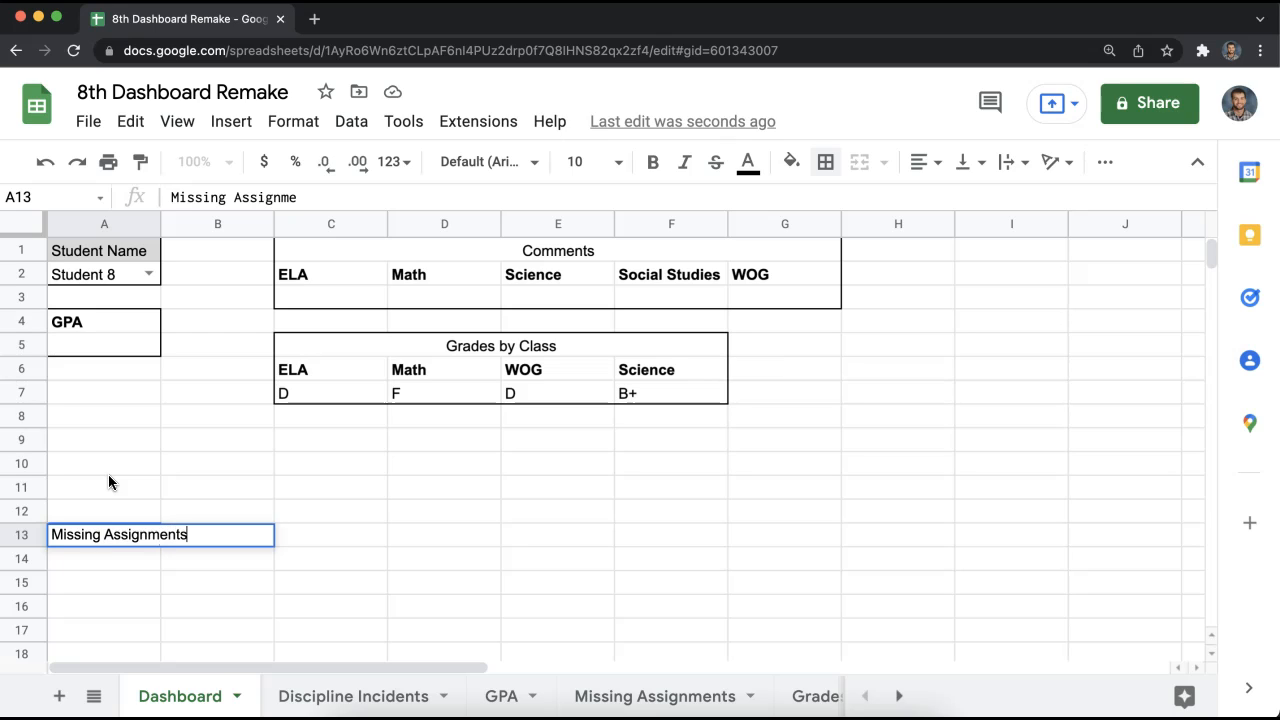
pyautogui.press('Return')
pyautogui.moveTo(162, 240); pyautogui.dragTo(196, 240)
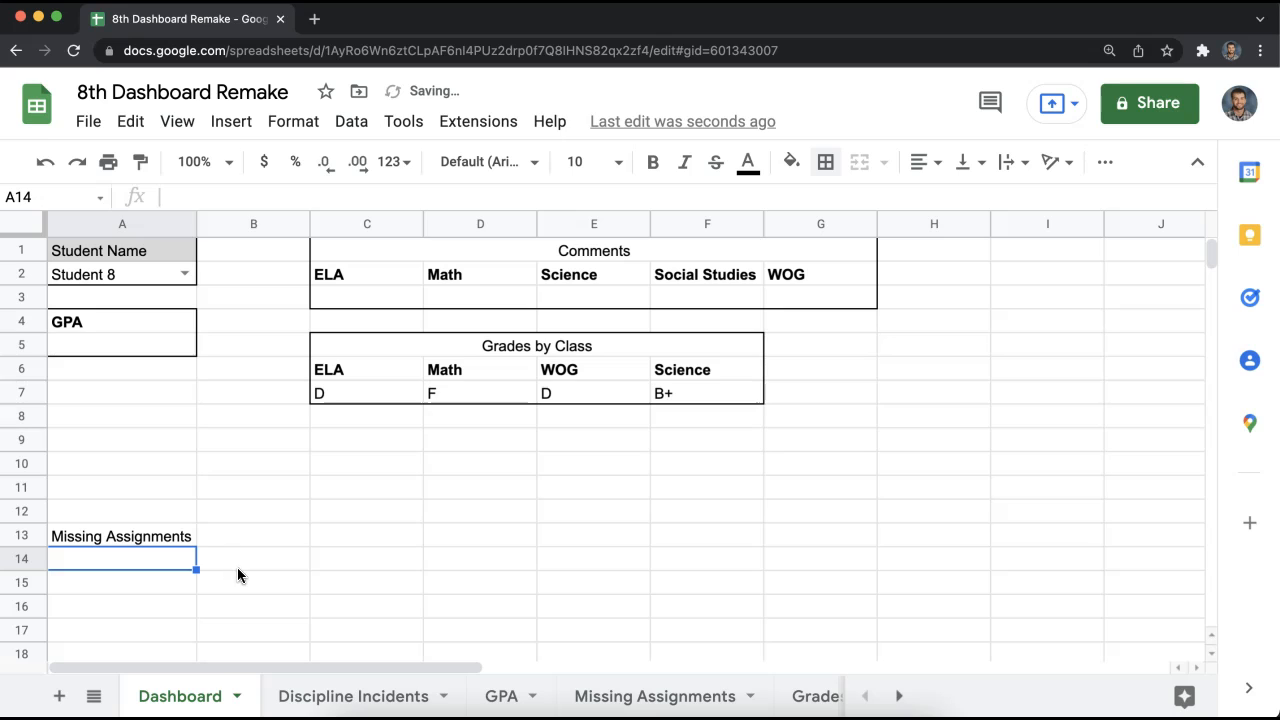
# - Begin a query formula in Dashboard cell A14 with the open-ended range 'Missing Assignments'!A2:J as its data
pyautogui.write('=query')
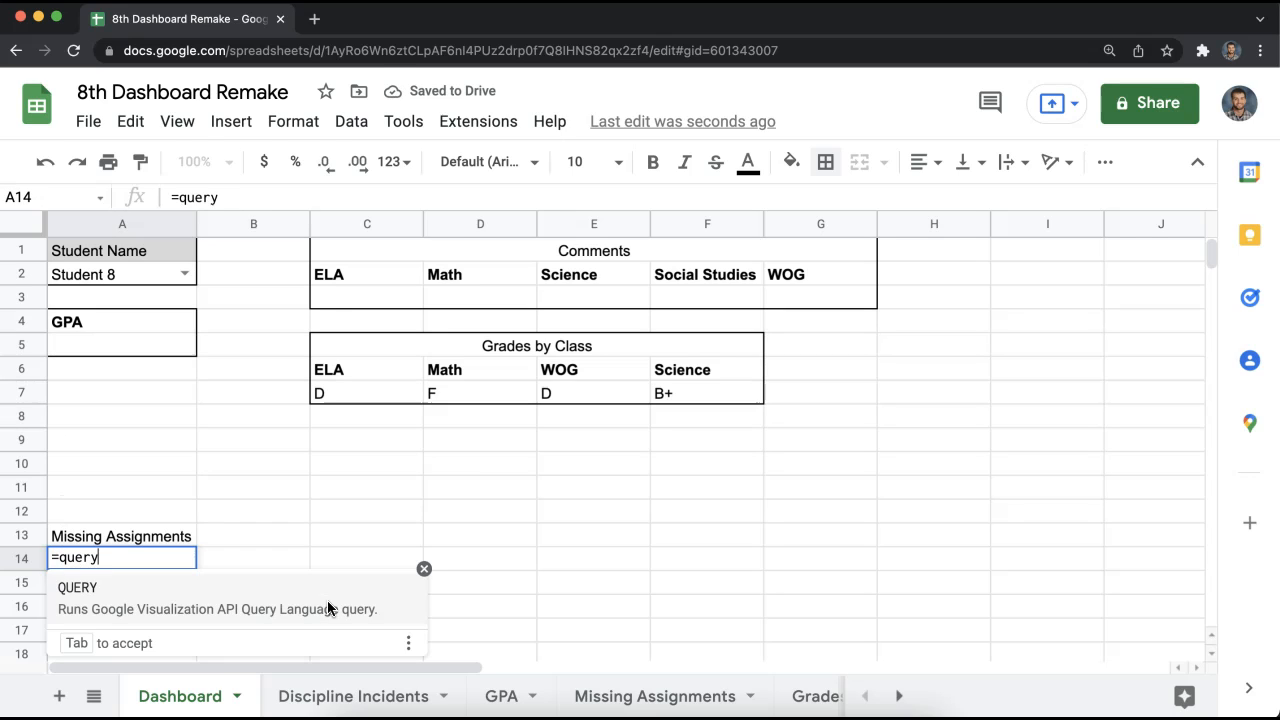
pyautogui.press('Tab')
pyautogui.click(640, 697)
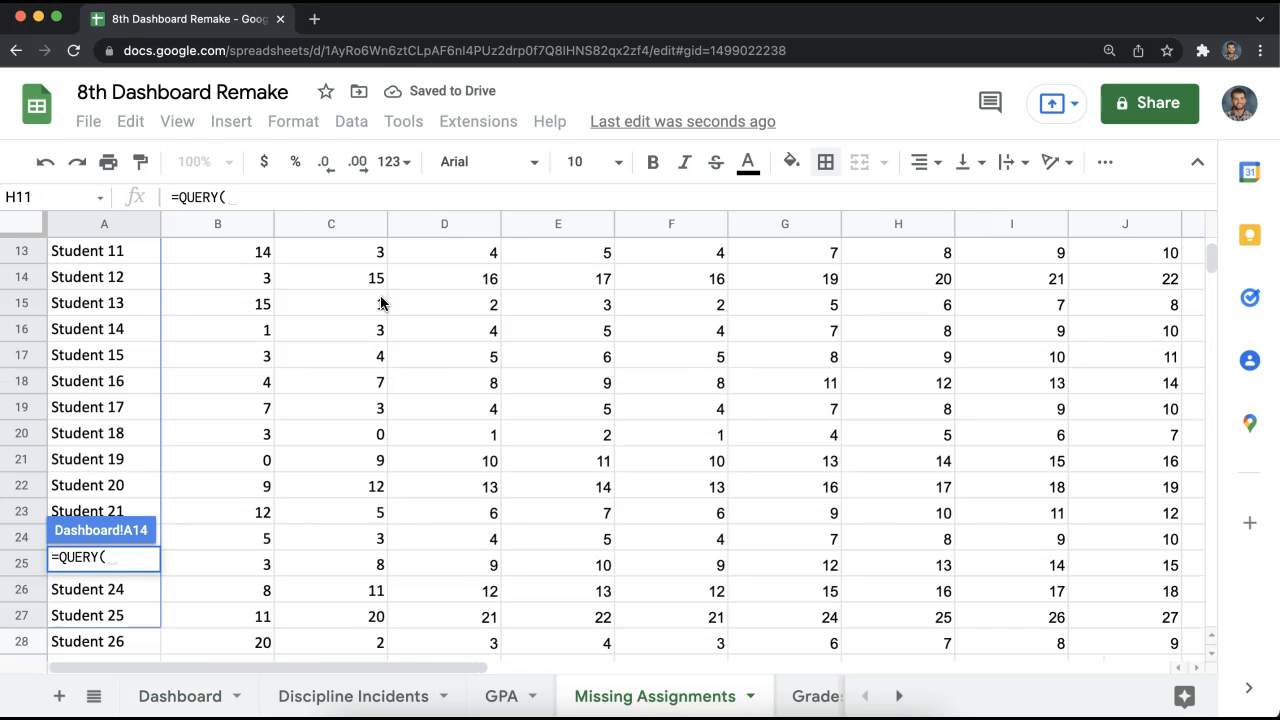
pyautogui.scroll(4, 315, 472)
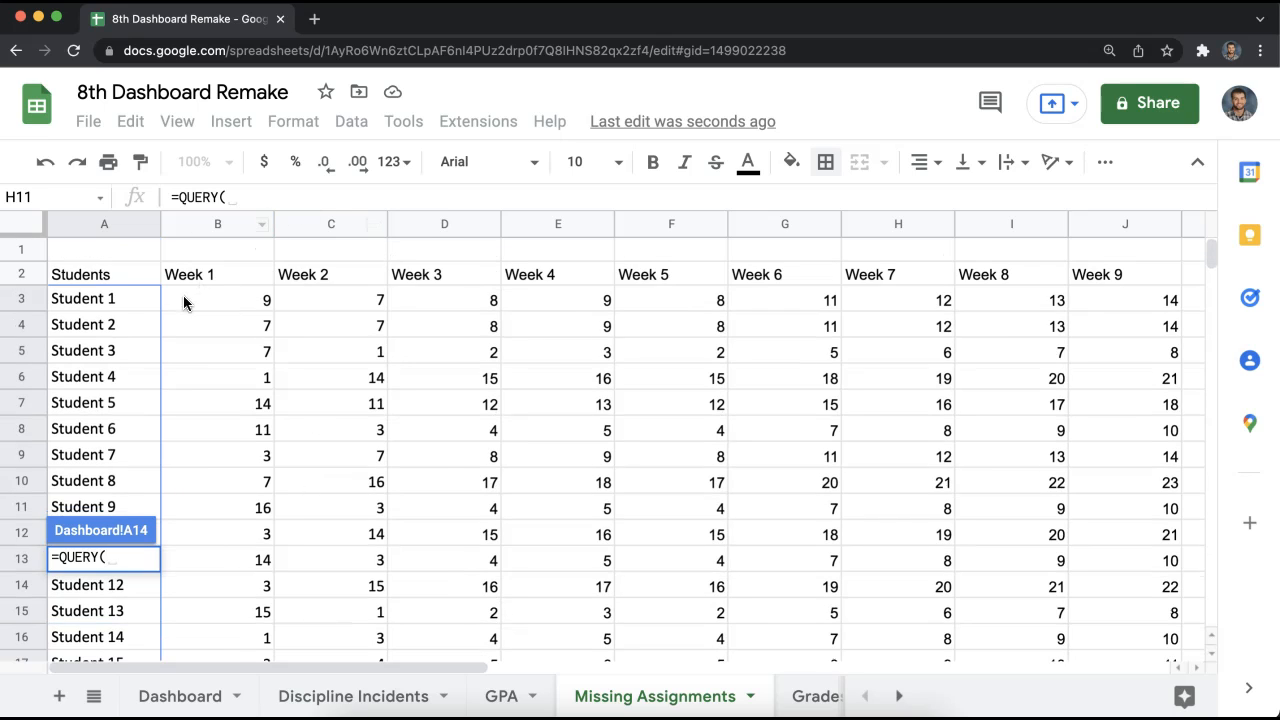
pyautogui.click(80, 283)
pyautogui.moveTo(80, 283); pyautogui.dragTo(465, 356)
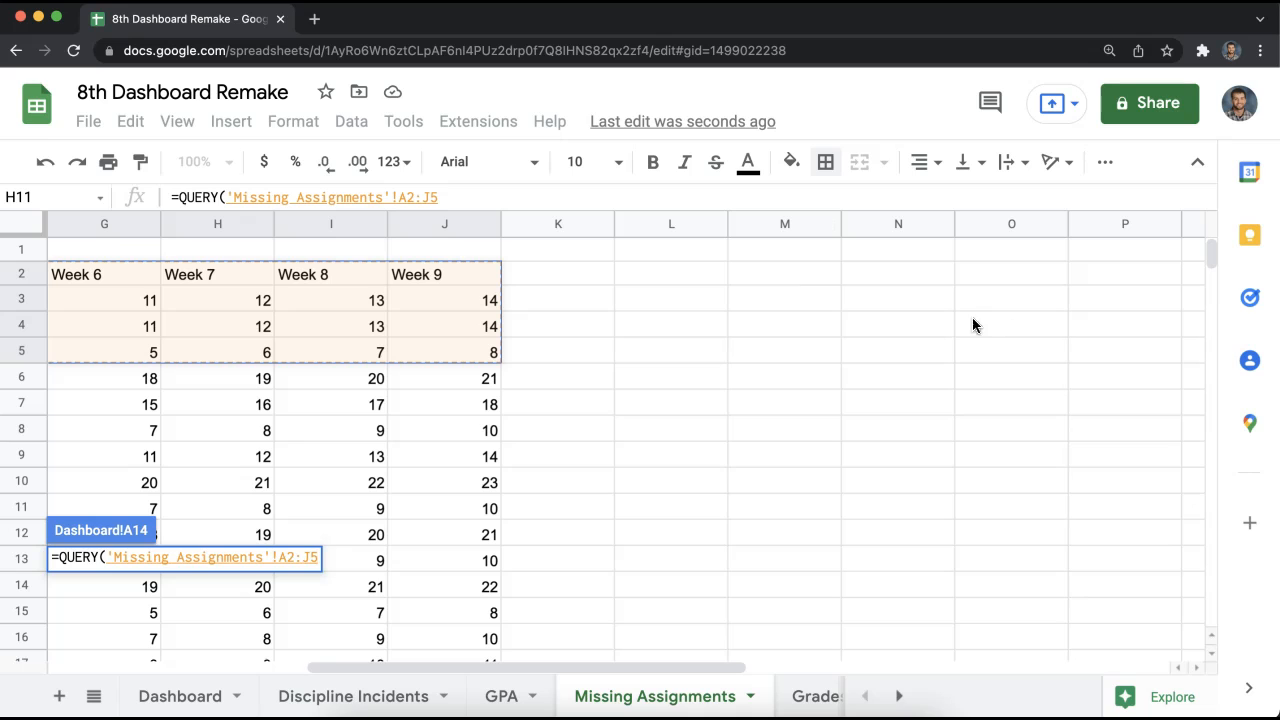
pyautogui.moveTo(652, 663); pyautogui.dragTo(390, 661)
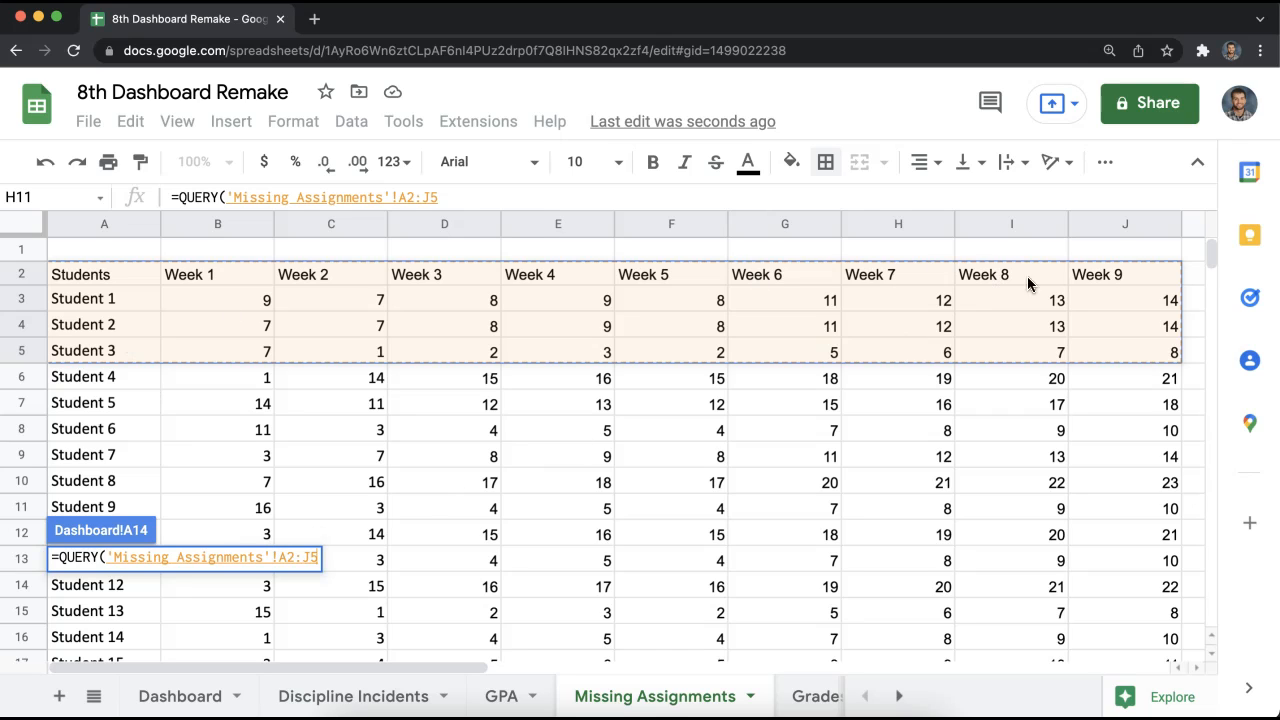
pyautogui.press('BackSpace')
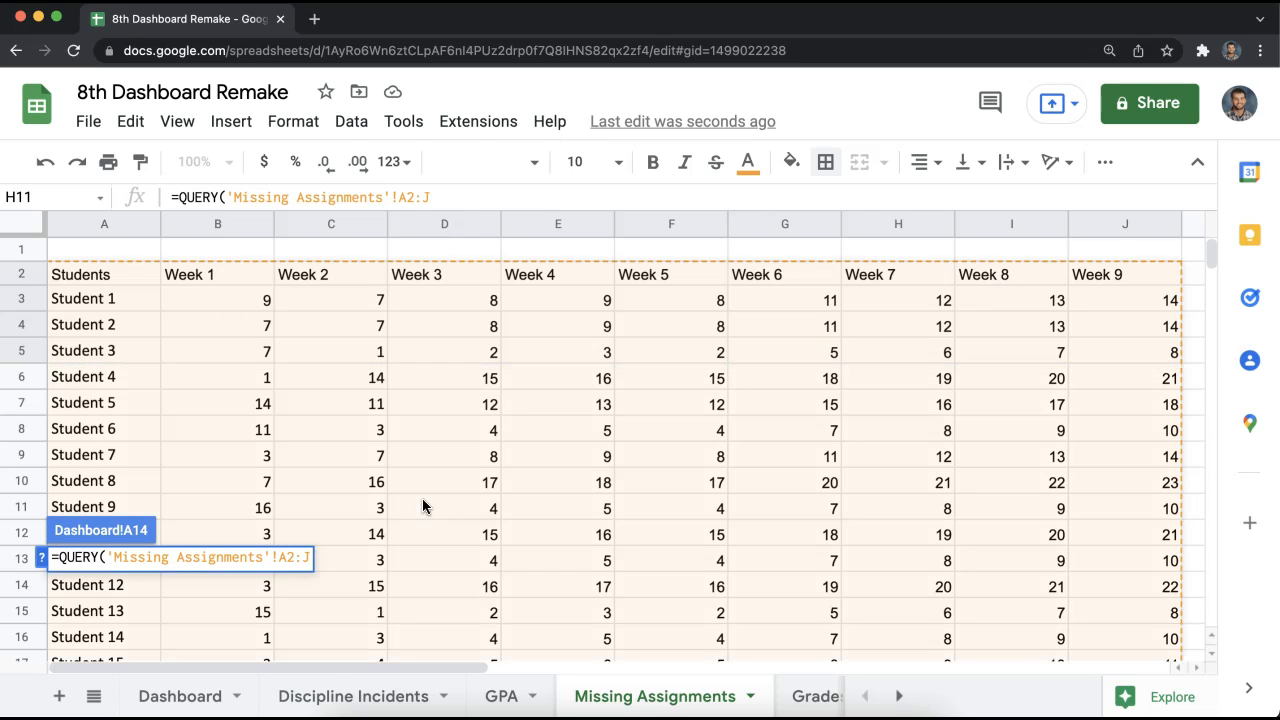
pyautogui.scroll(-15, 1014, 457)
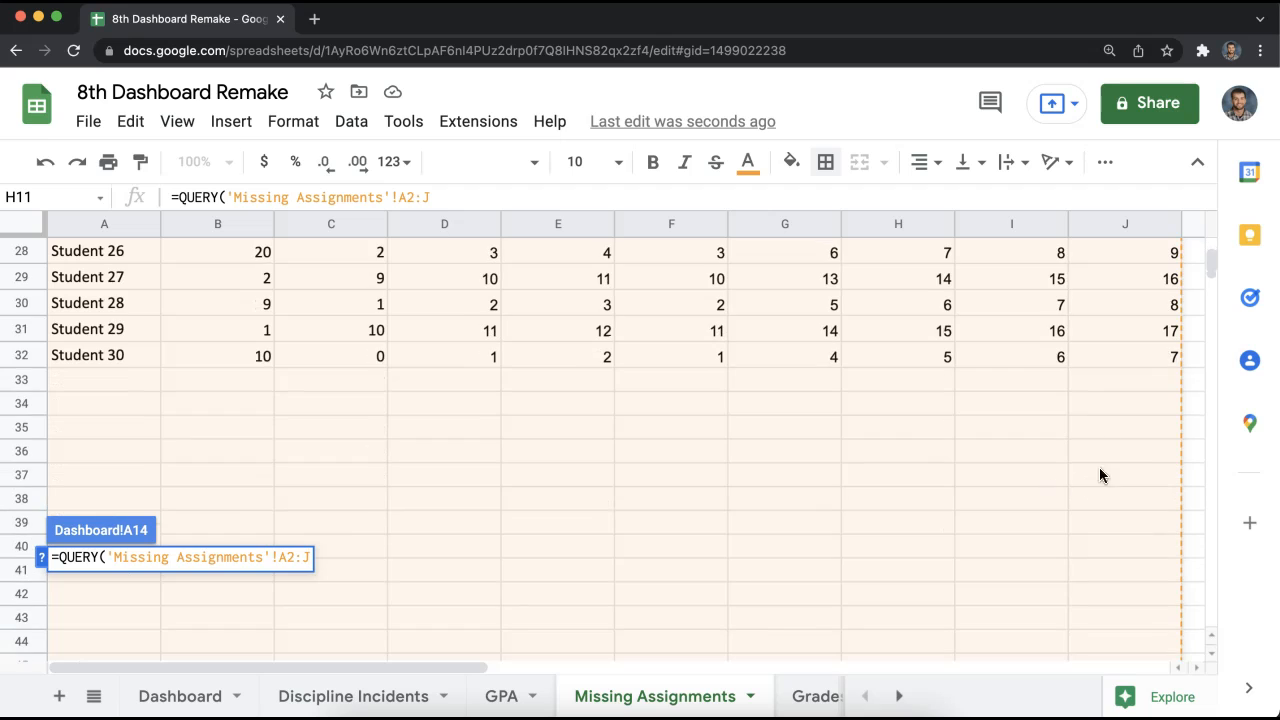
pyautogui.scroll(15, 1054, 450)
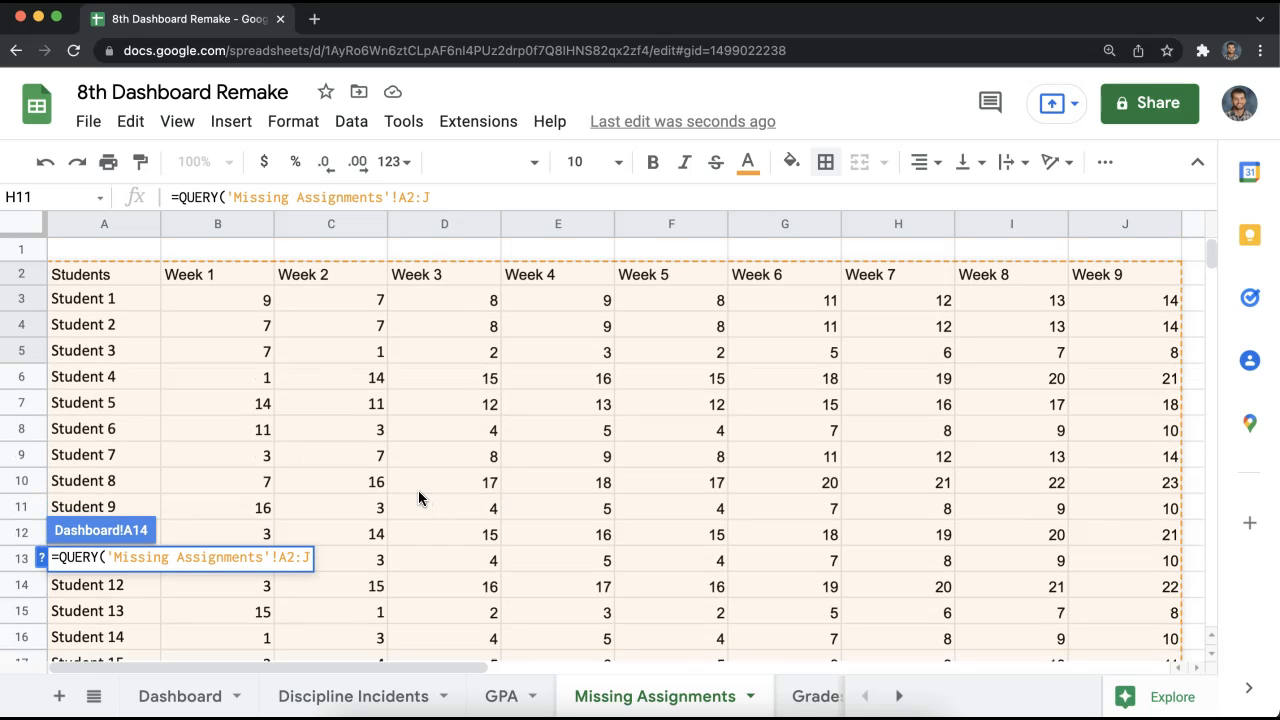
# - Complete A14's query with "select * where A contains """&A2&""" ",1) and commit the formula
pyautogui.write(', ')
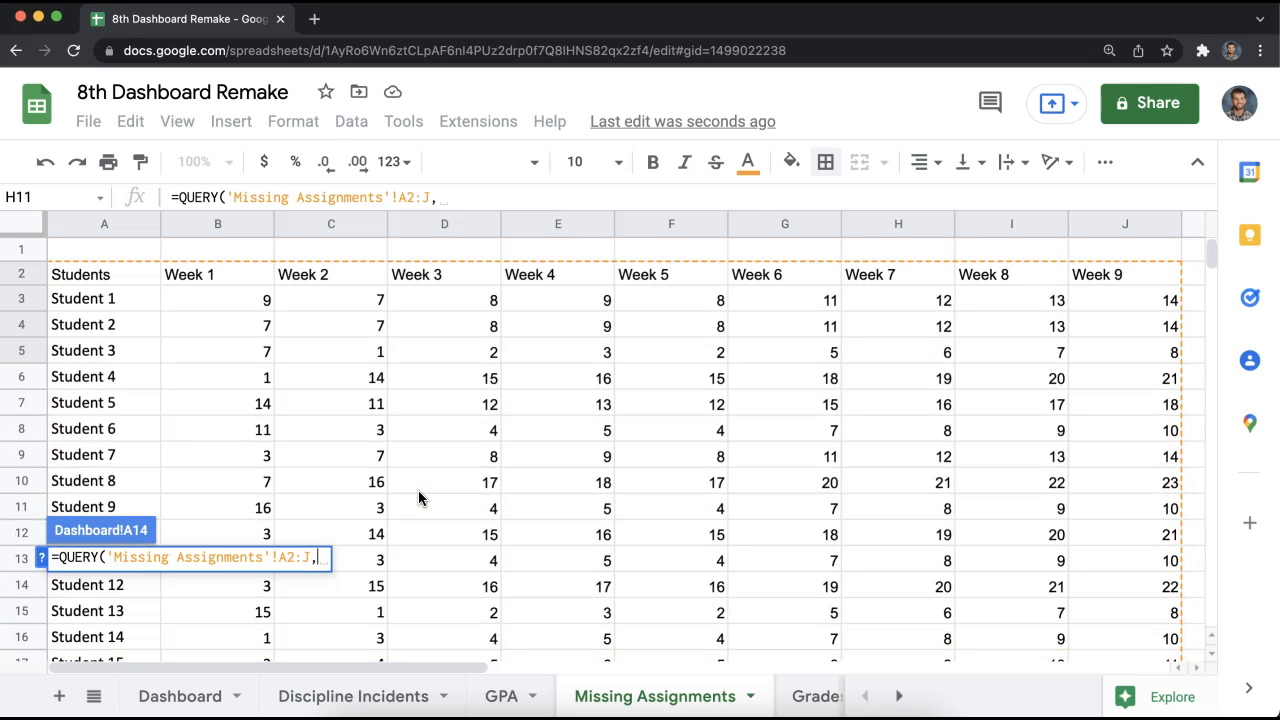
pyautogui.write('"')
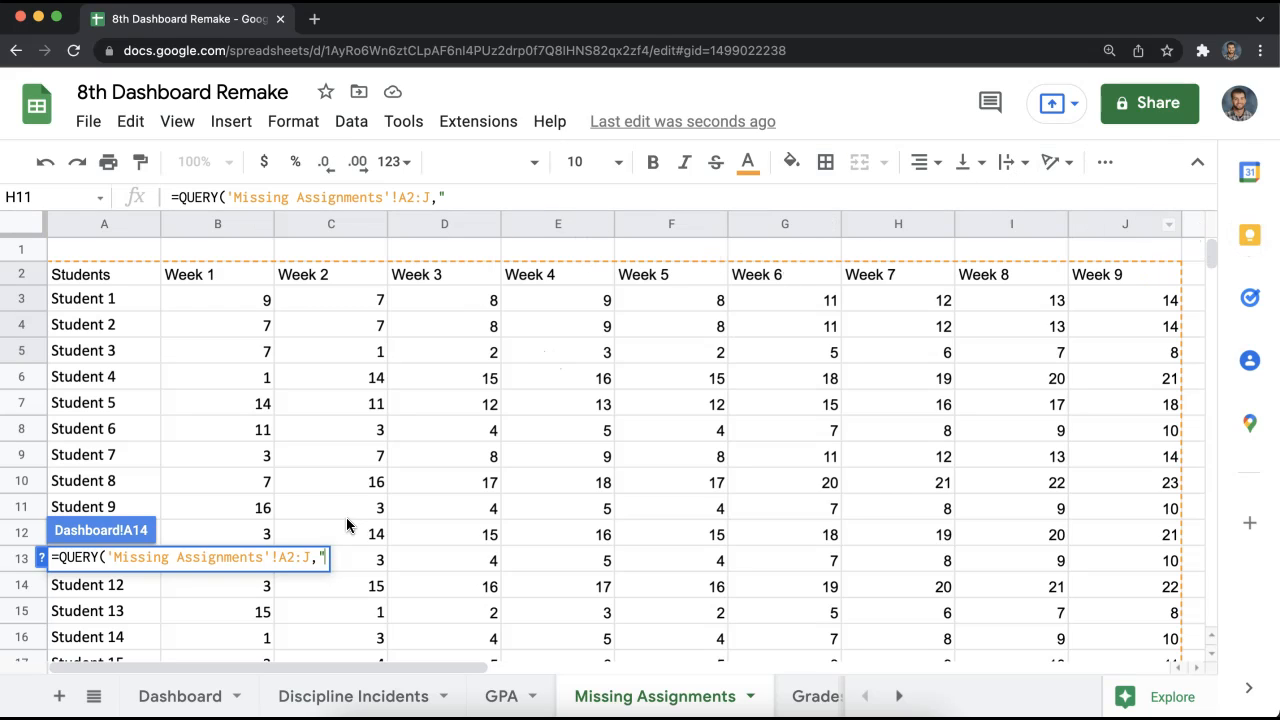
pyautogui.write('select ')
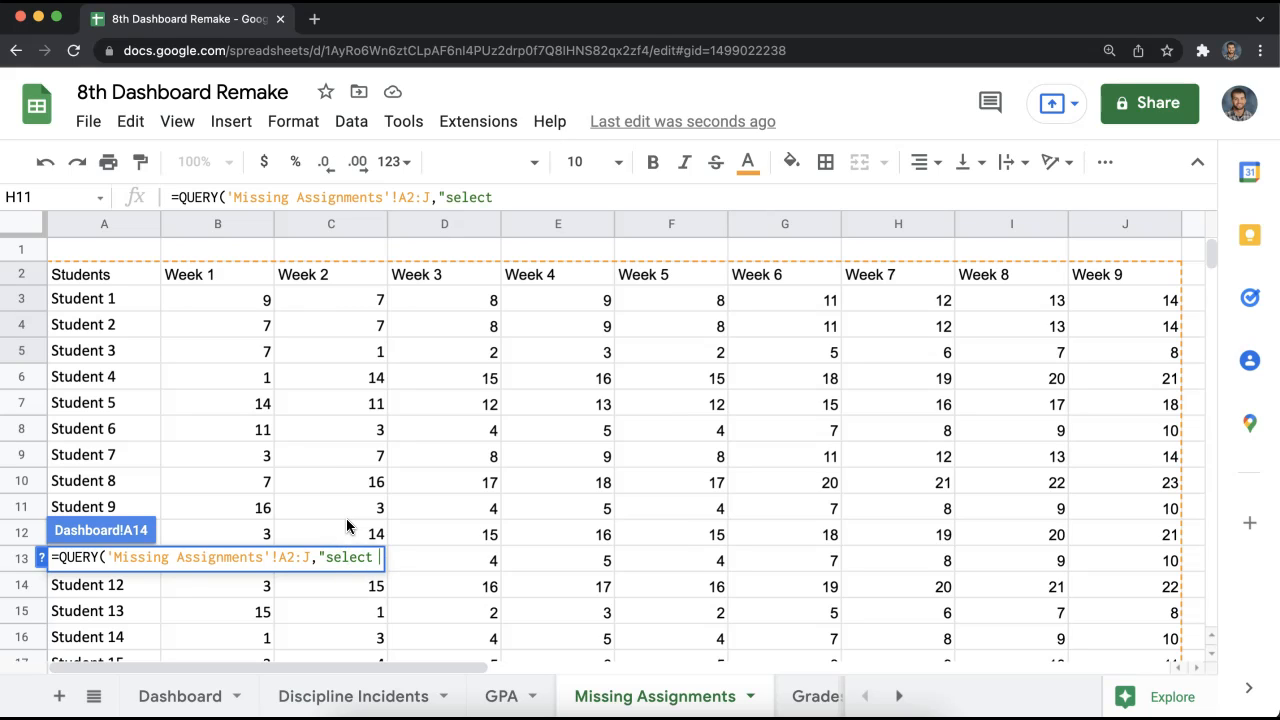
pyautogui.write('*')
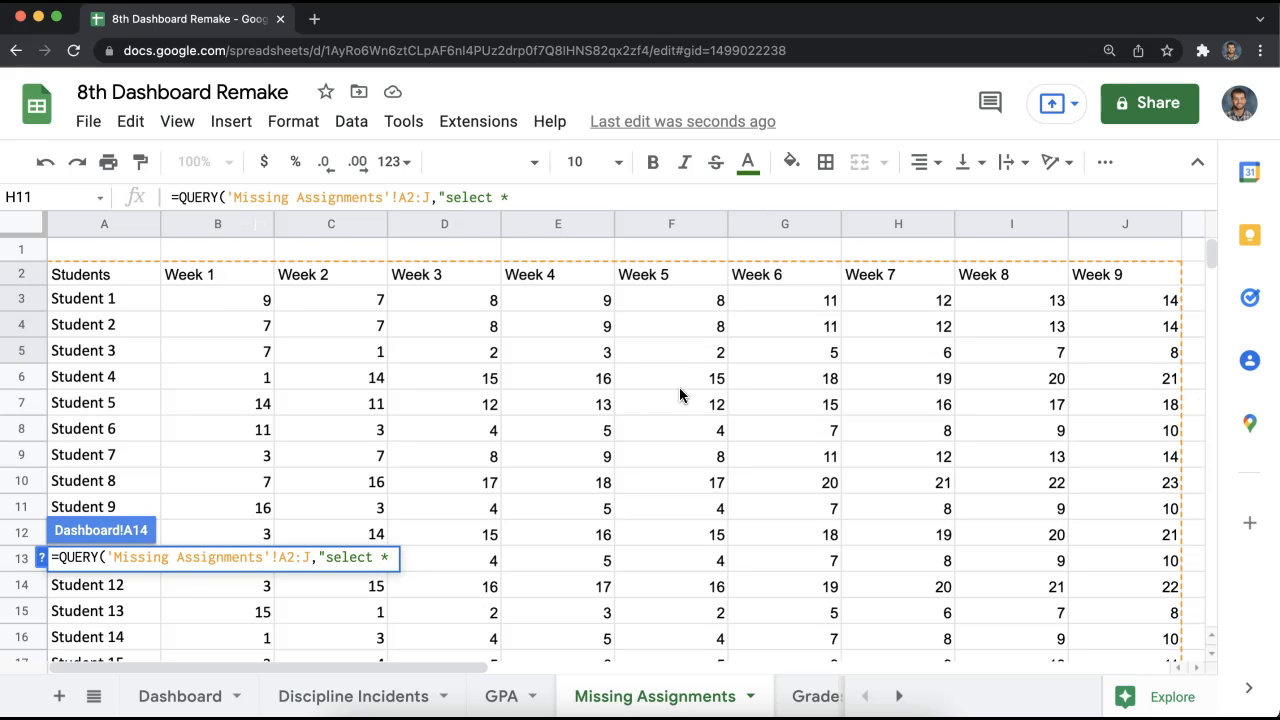
pyautogui.write('where A contains """')
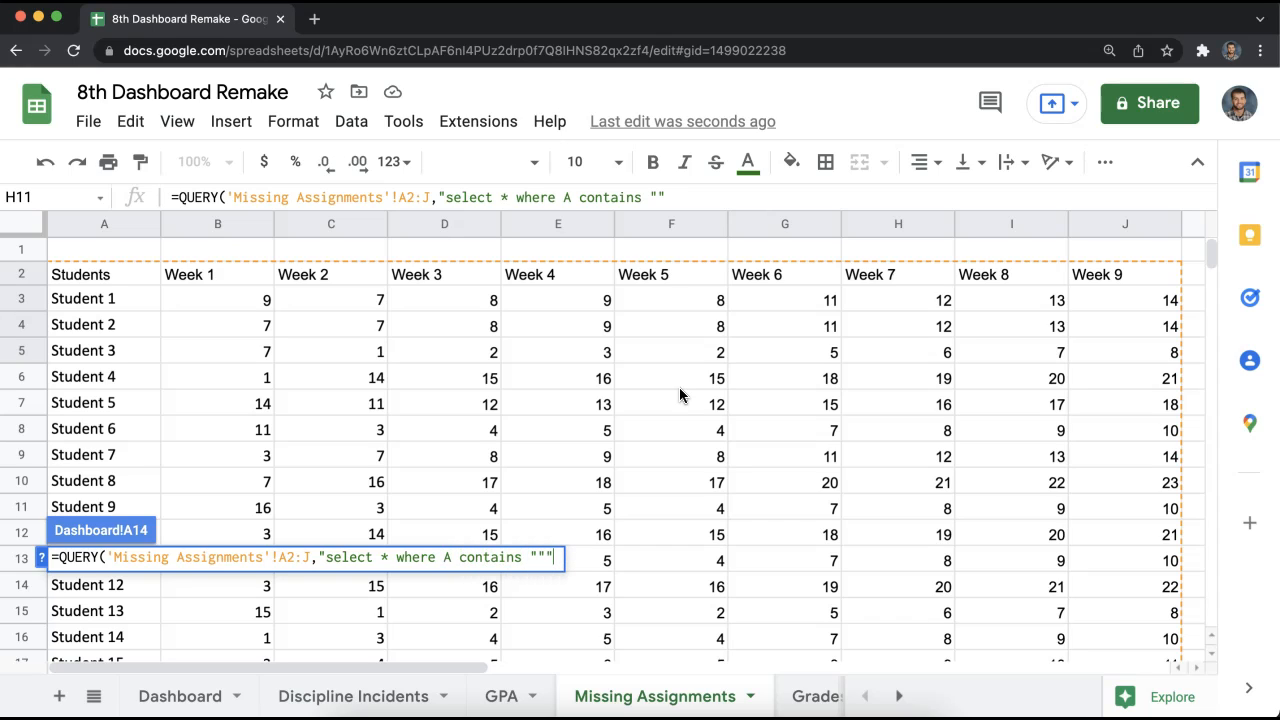
pyautogui.write('&A@')
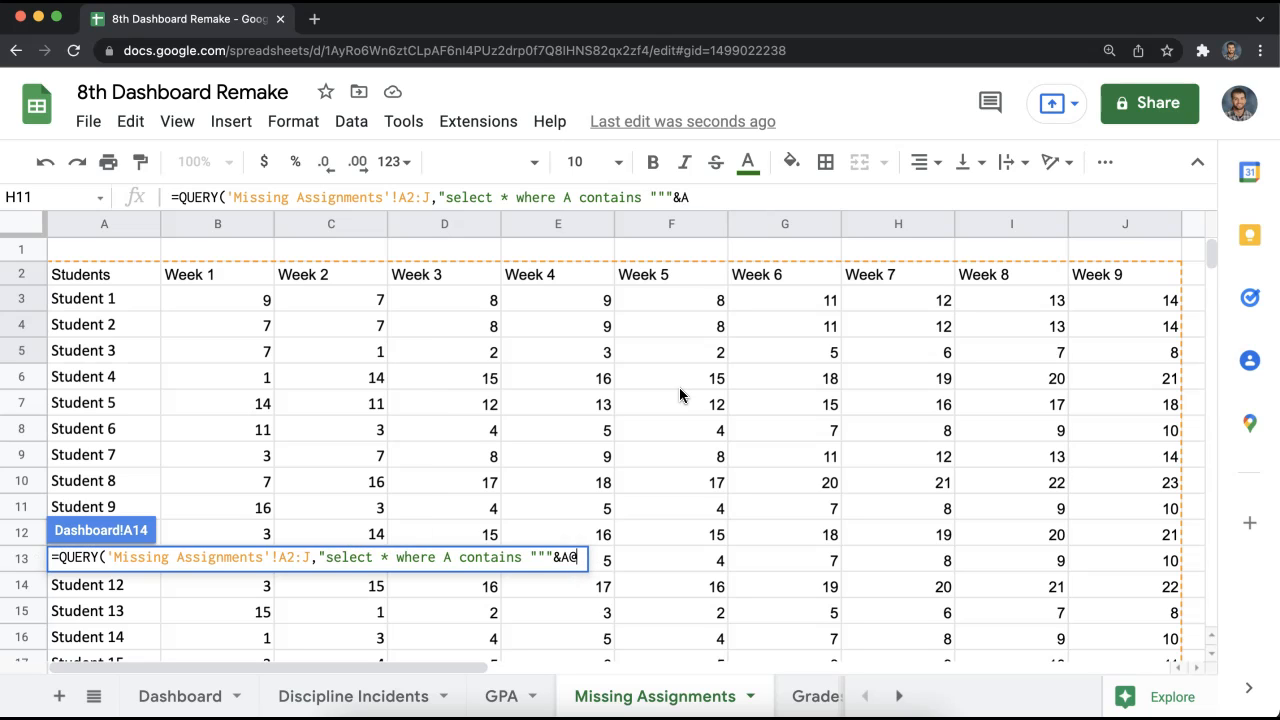
pyautogui.press('BackSpace')
pyautogui.write('2')
pyautogui.write('&""" "')
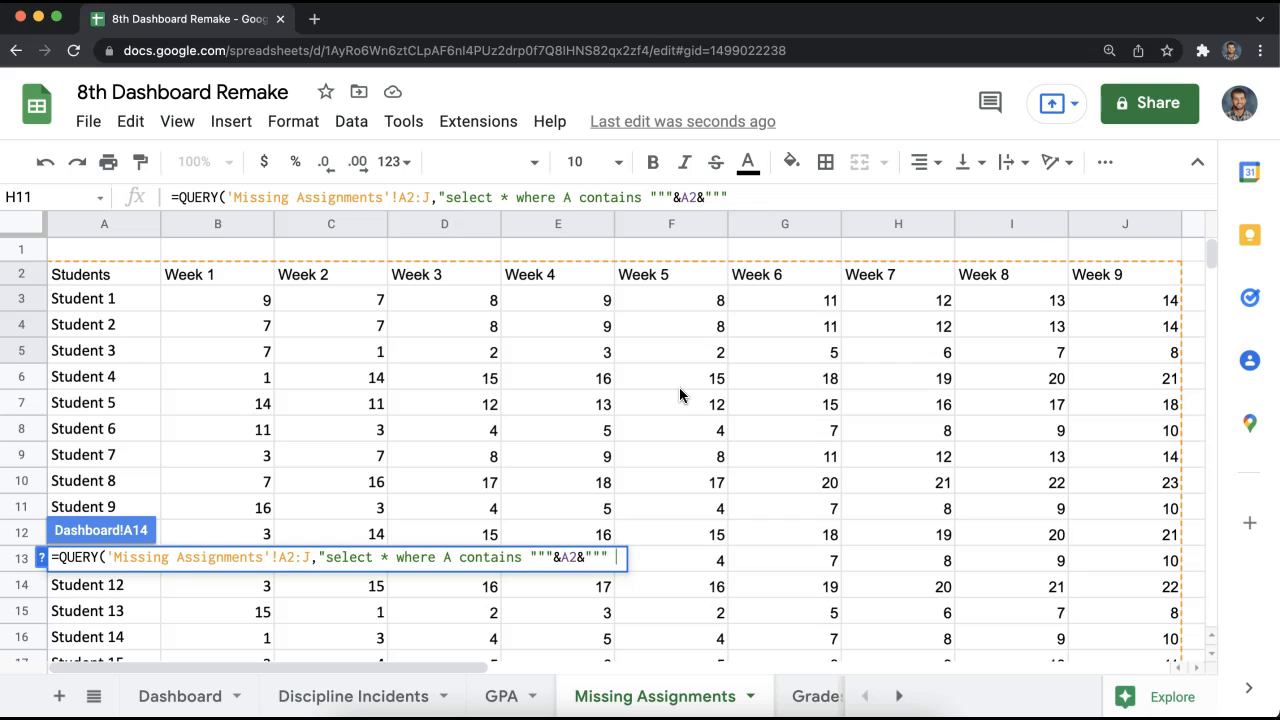
pyautogui.write(',1)')
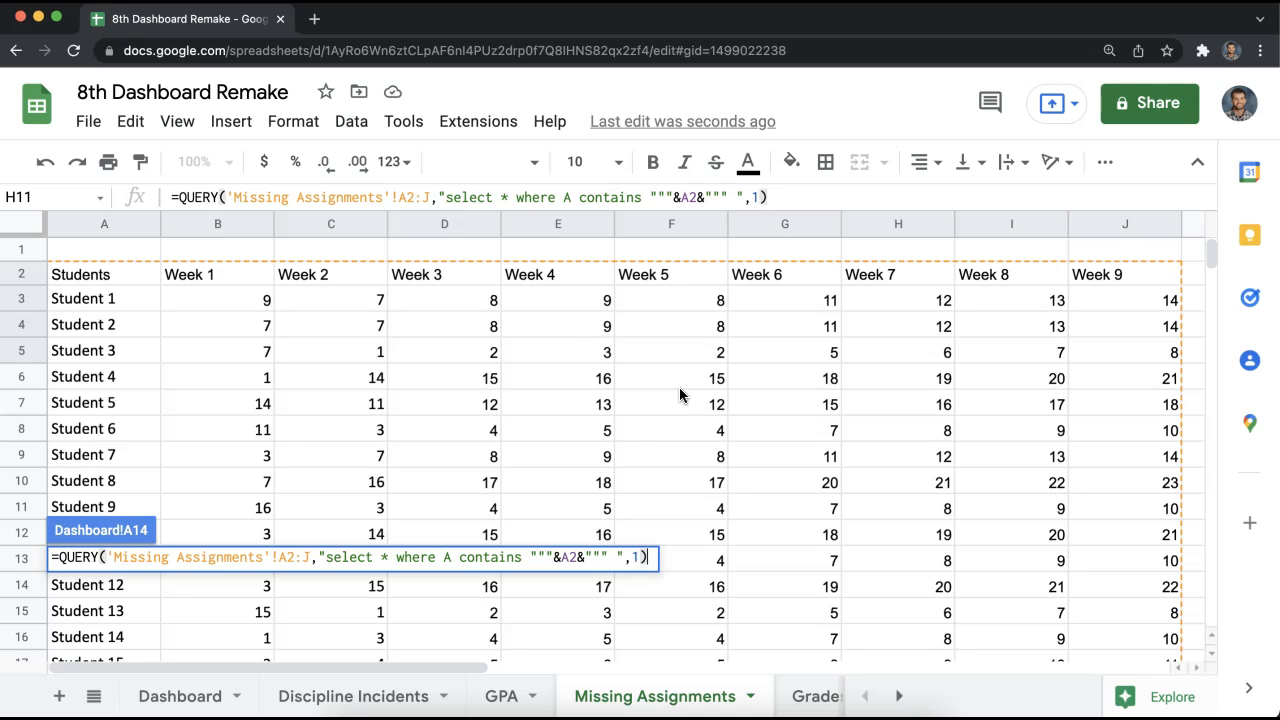
pyautogui.press('Return')
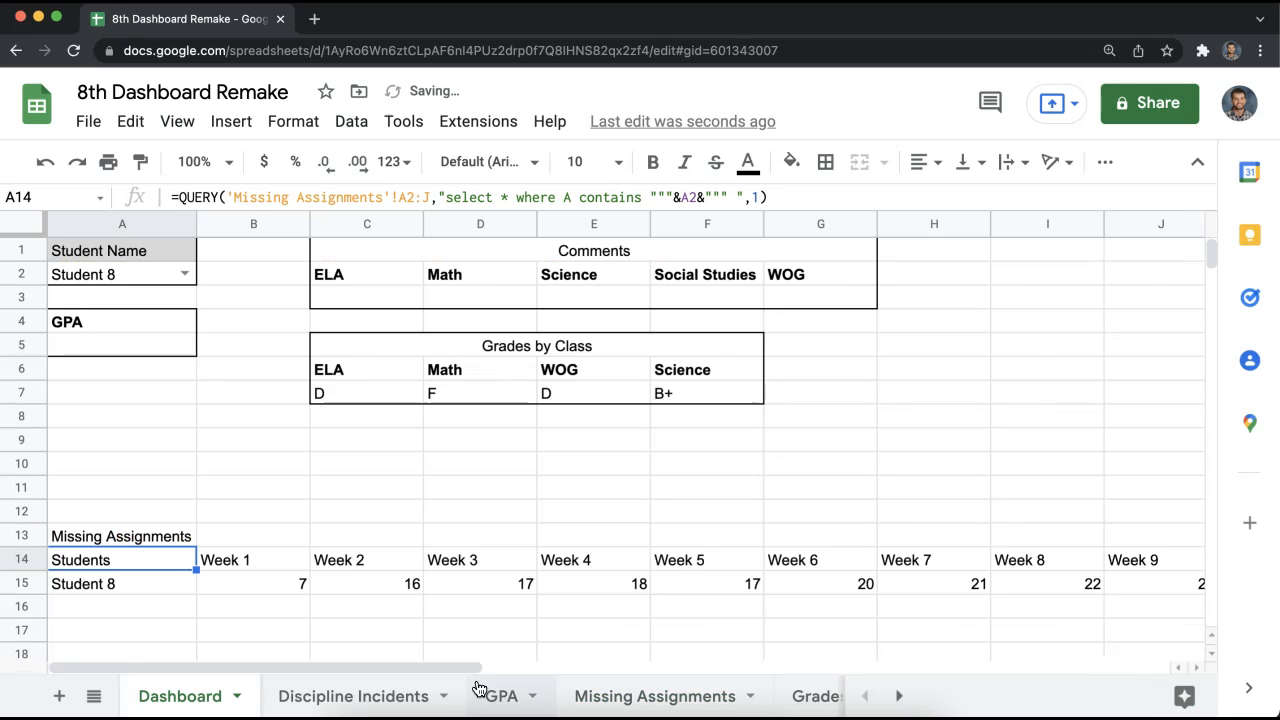
pyautogui.moveTo(443, 667); pyautogui.dragTo(328, 627)
pyautogui.click(171, 484)
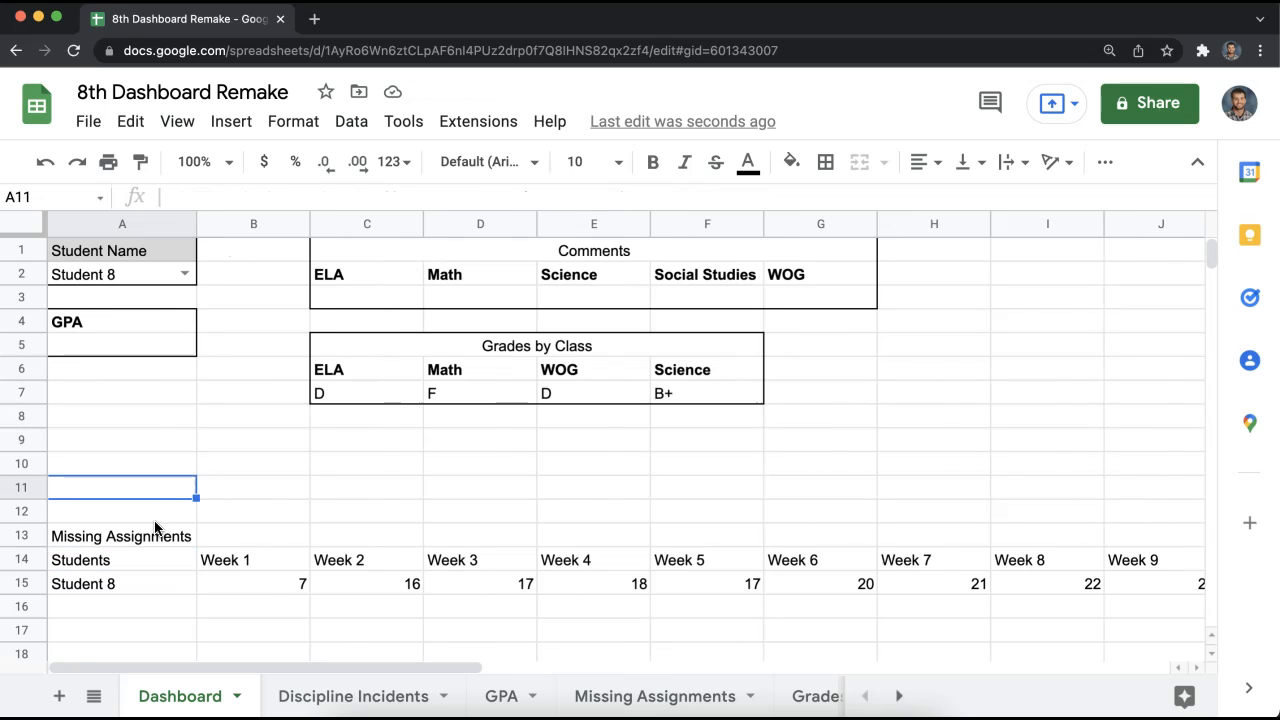
pyautogui.click(146, 537)
pyautogui.click(30, 534)
pyautogui.click(143, 506)
pyautogui.moveTo(29, 531); pyautogui.dragTo(28, 583)
pyautogui.click(825, 161)
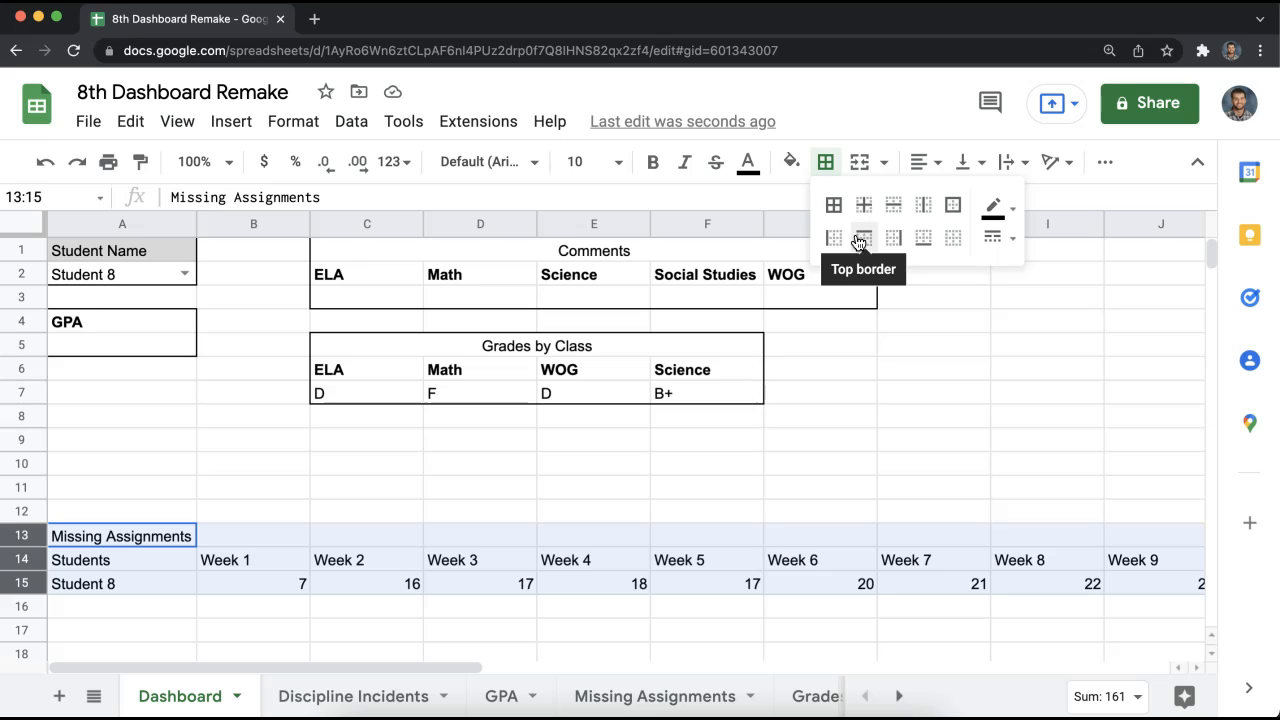
pyautogui.click(695, 414)
# - Apply an outer border around the Missing Assignments table in Dashboard range A13:J15
pyautogui.moveTo(160, 536); pyautogui.dragTo(1029, 594)
pyautogui.click(825, 163)
pyautogui.click(954, 205)
pyautogui.moveTo(1010, 440); pyautogui.dragTo(1010, 463)
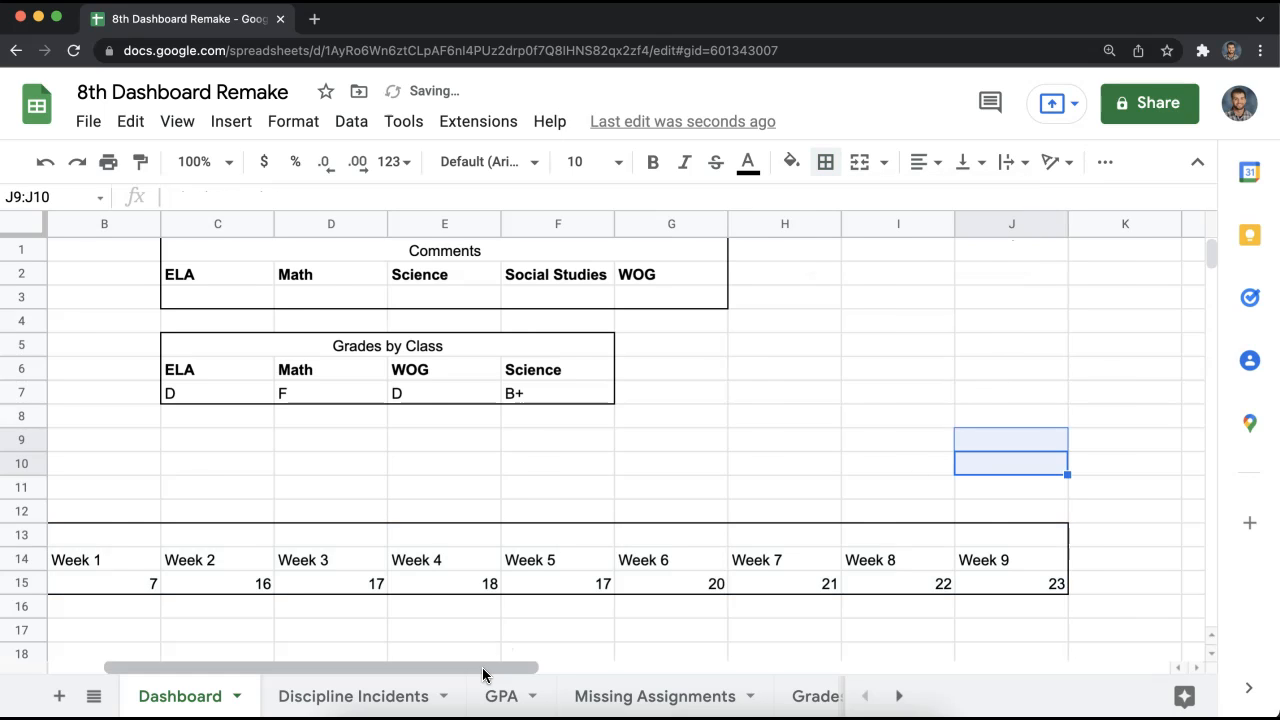
# - Enter the heading "Discipline Incidents" in Dashboard cell A17
pyautogui.moveTo(486, 668); pyautogui.dragTo(229, 623)
pyautogui.click(289, 495)
pyautogui.scroll(-2, 114, 530)
pyautogui.click(116, 528)
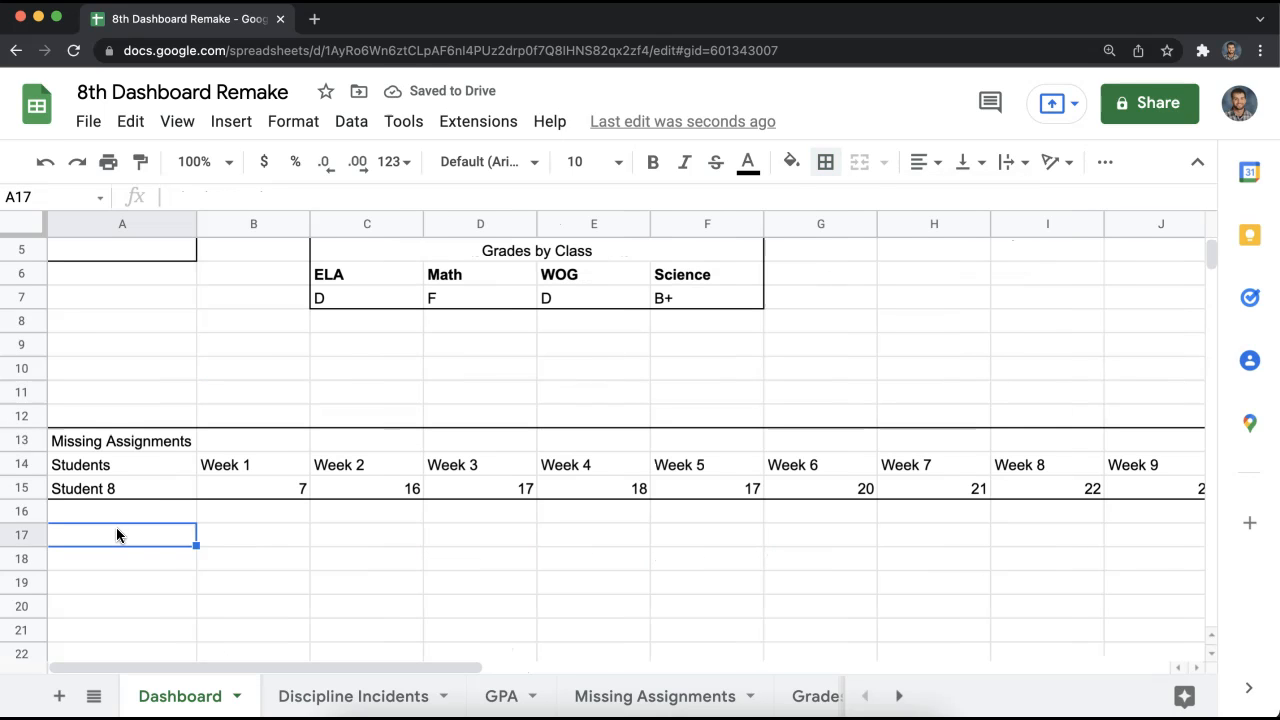
pyautogui.write('Inc')
pyautogui.press('BackSpace')
pyautogui.press('BackSpace')
pyautogui.press('BackSpace')
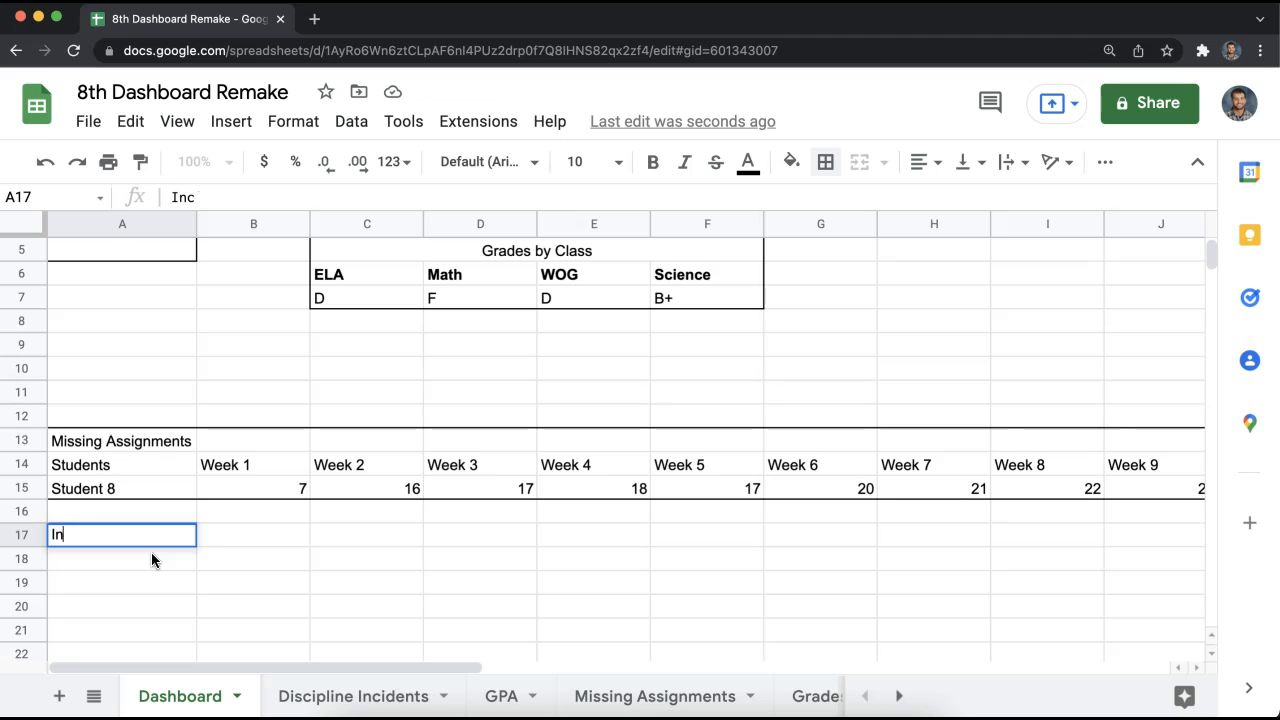
pyautogui.write('Discipline Incidents')
pyautogui.press('Return')
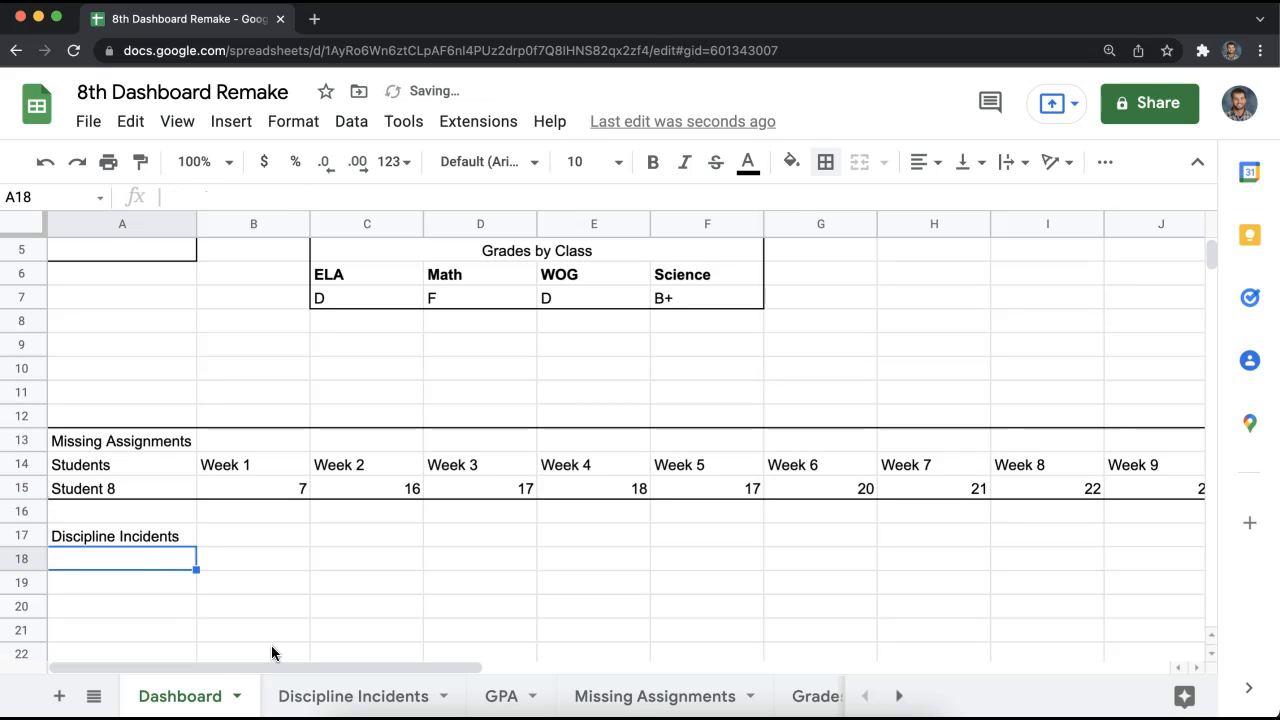
# - Begin a query formula in Dashboard cell A18 with the open-ended range 'Discipline Incidents'!A2:J as its data
pyautogui.write('=query(')
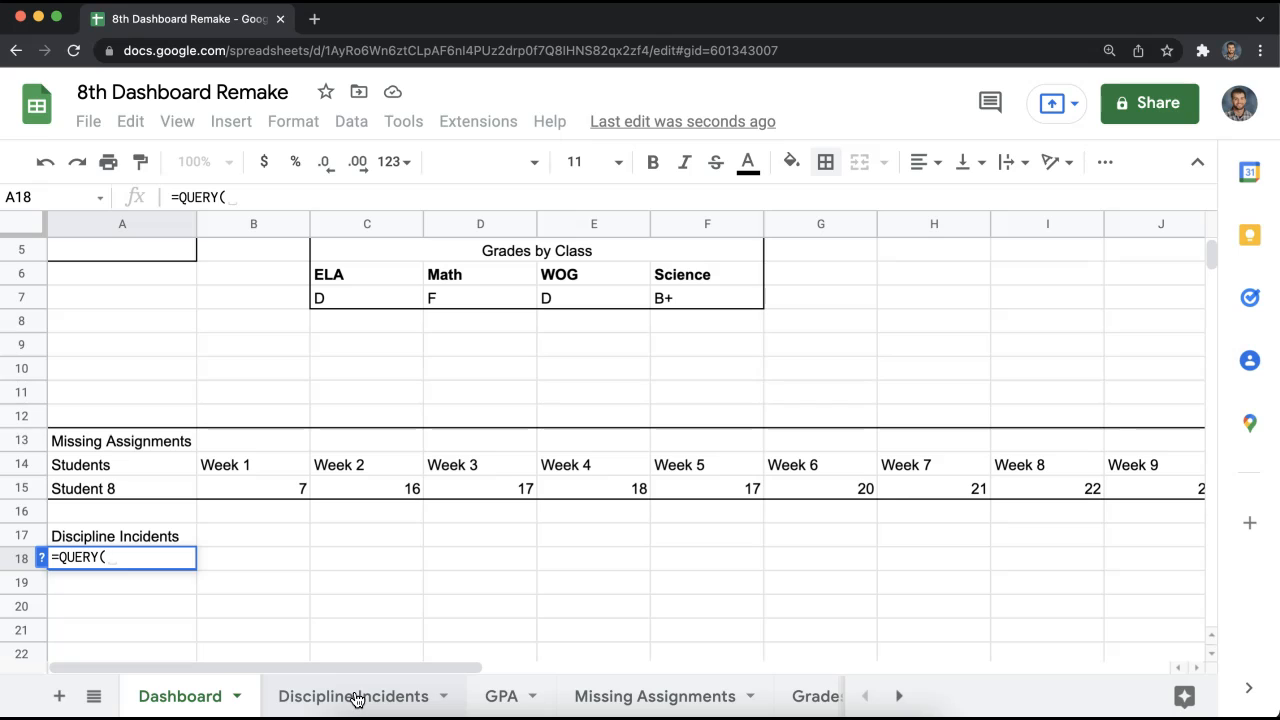
pyautogui.click(300, 697)
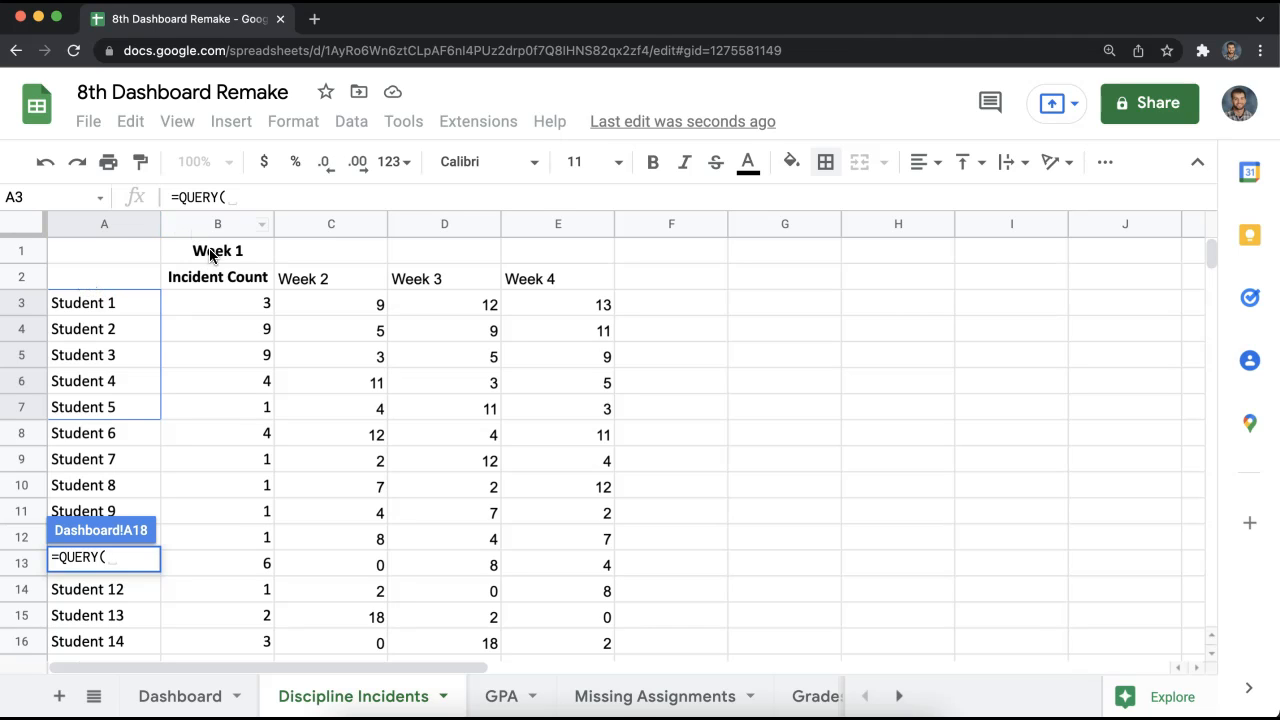
pyautogui.moveTo(100, 279); pyautogui.dragTo(1131, 389)
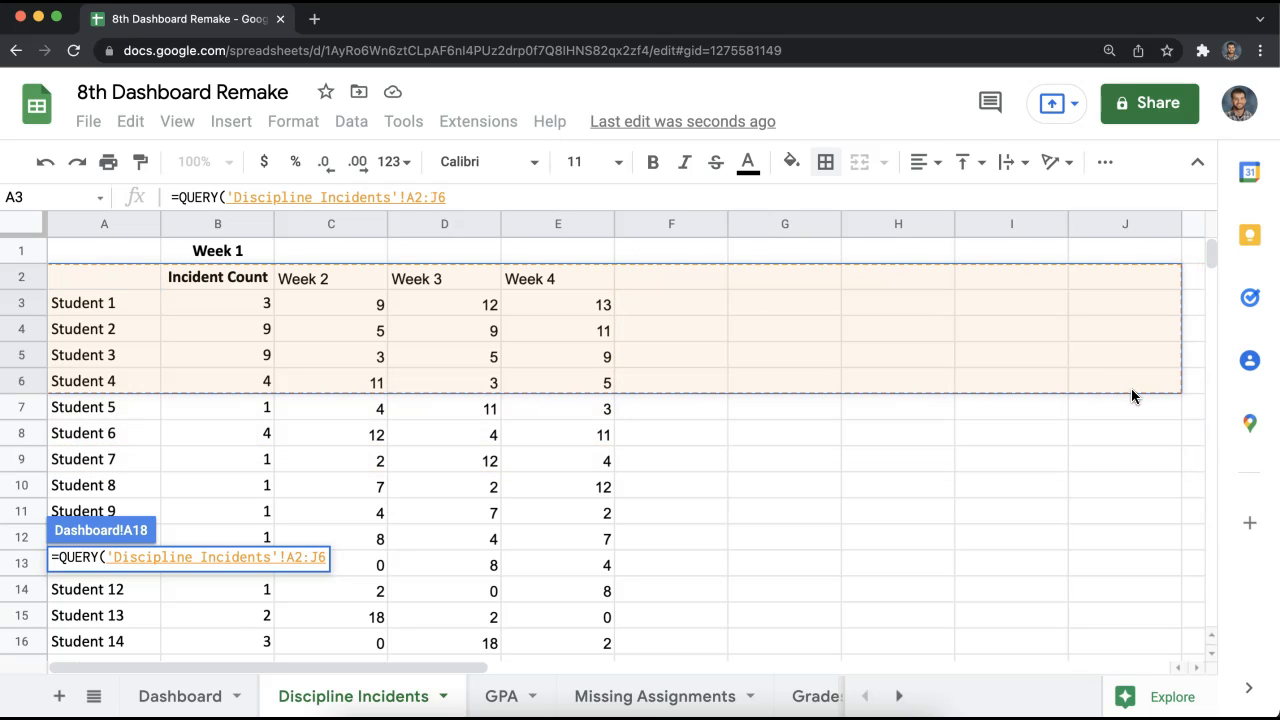
pyautogui.press('BackSpace')
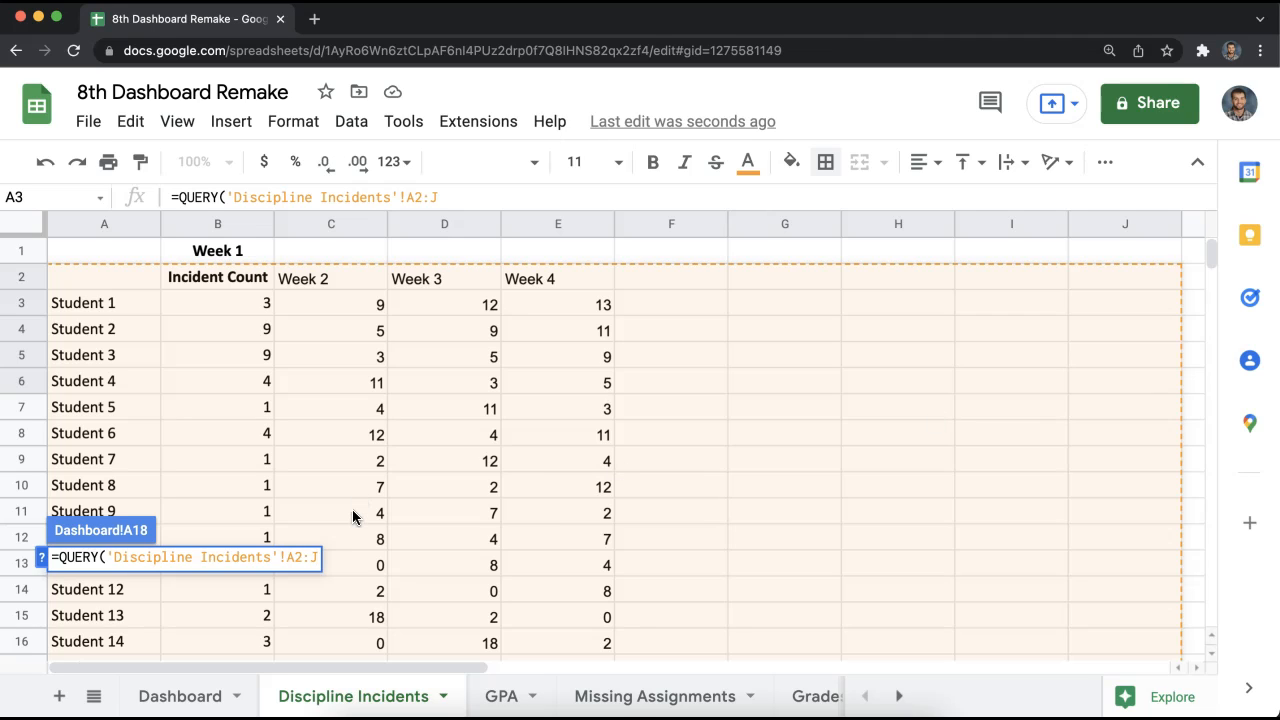
pyautogui.write(',')
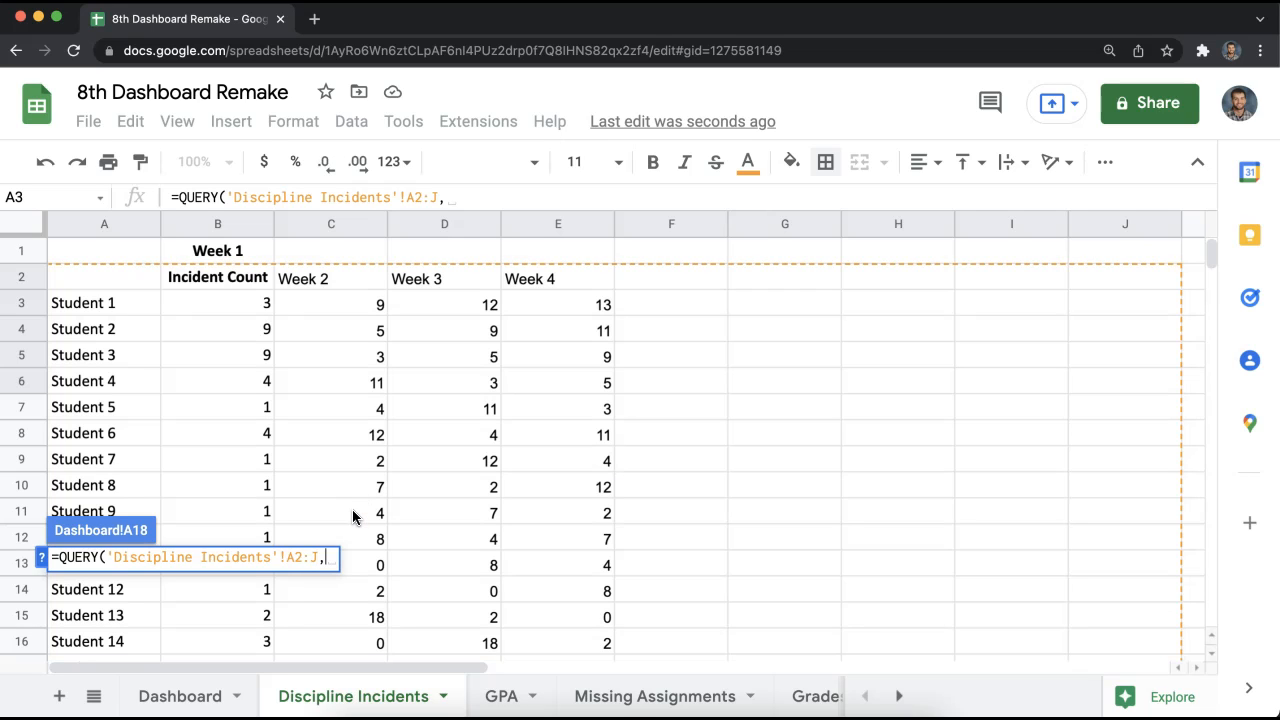
# - Complete A18's query with "select * where A contains """&A2&""" ",1) and commit the formula
pyautogui.write('"select ')
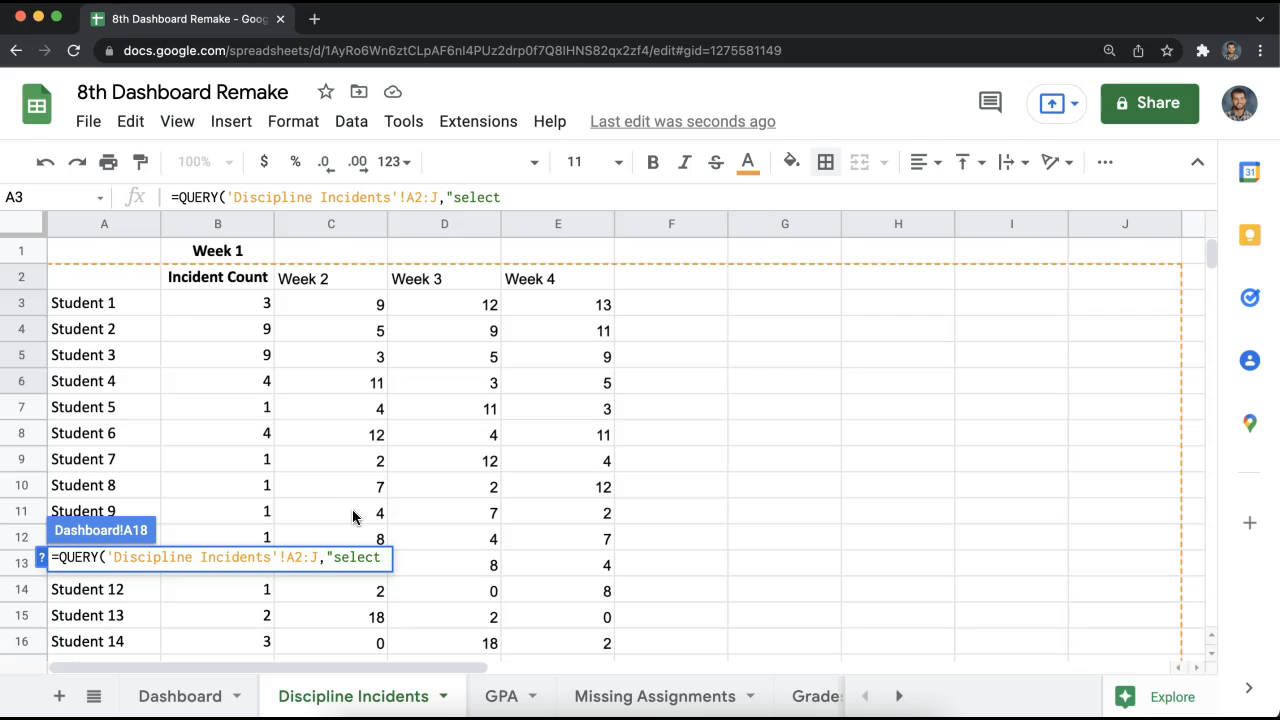
pyautogui.write('* where ')
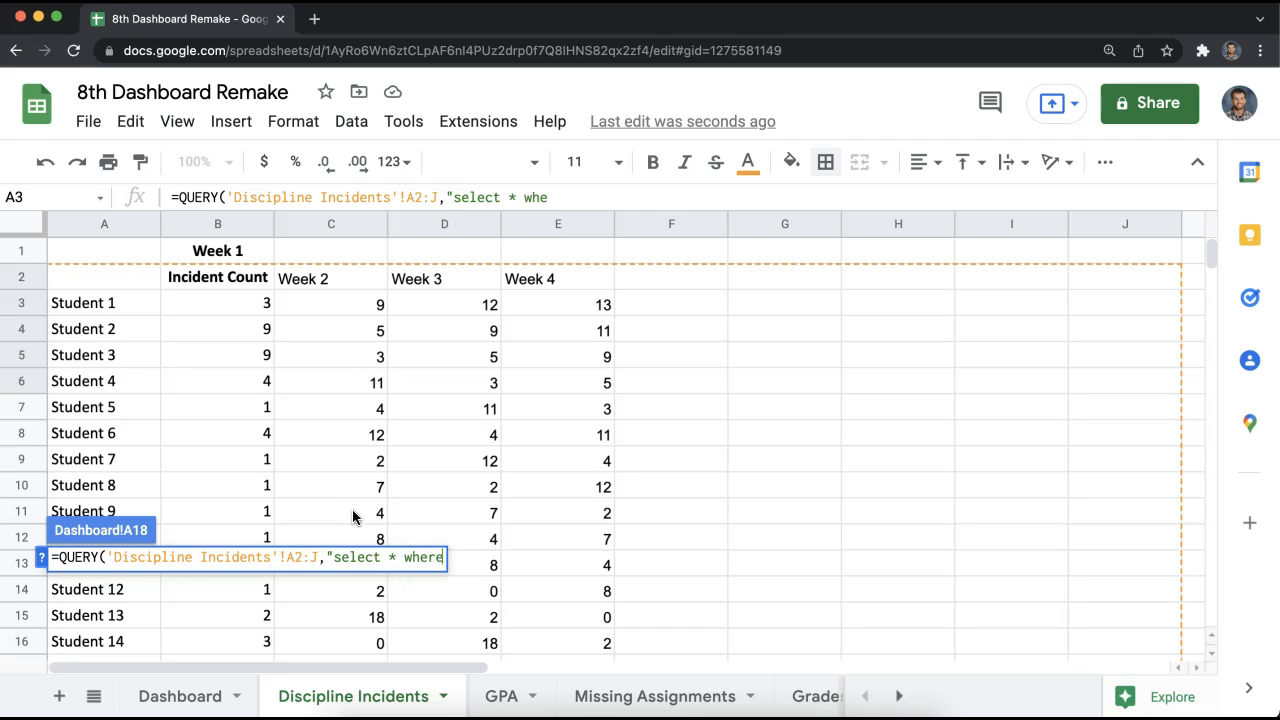
pyautogui.write('A contains ')
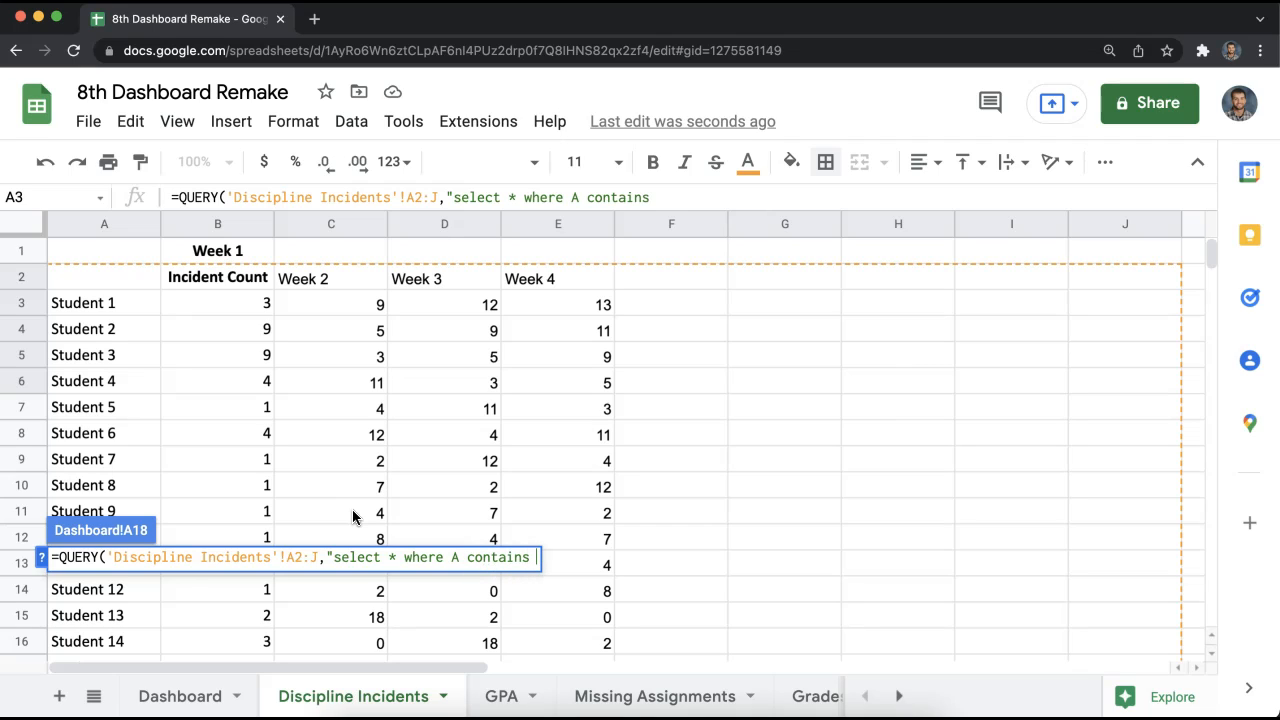
pyautogui.write('"""&')
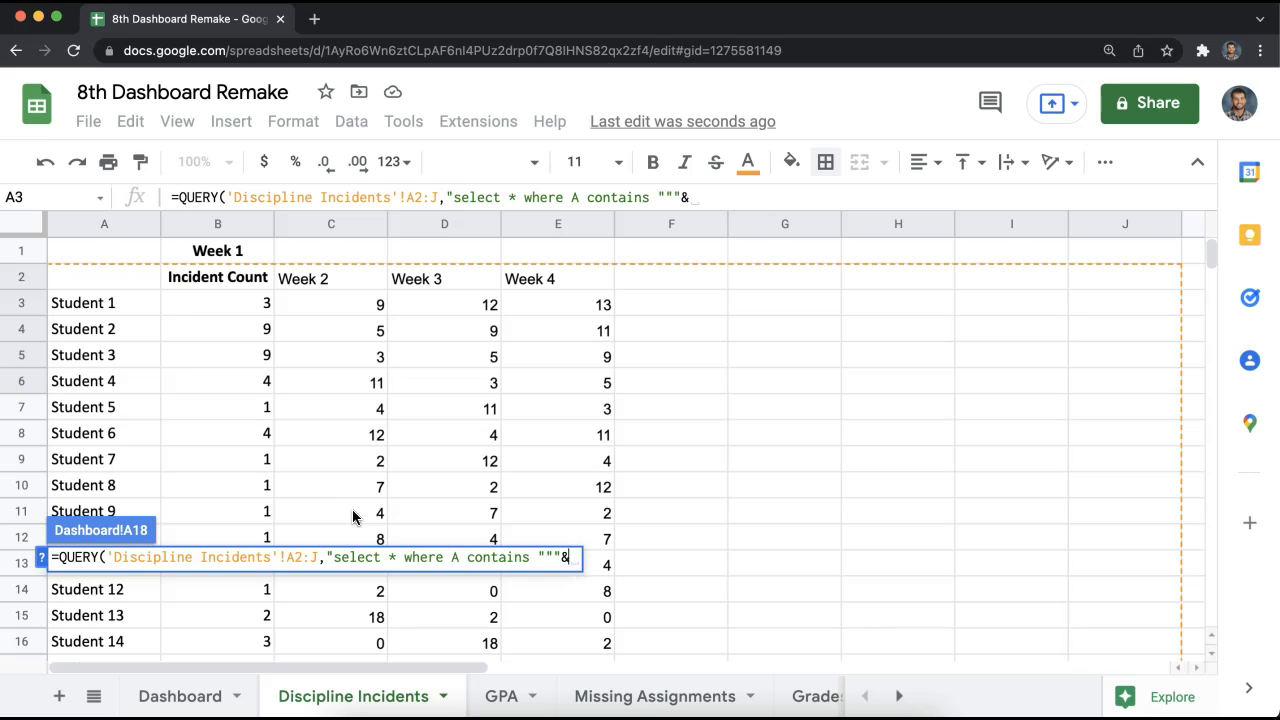
pyautogui.write('A2&""" ",1)')
pyautogui.press('Return')
# - On the Discipline Incidents sheet, set cell B1 to "Incident Count" and the column header in B2 to "Week 1"
pyautogui.click(305, 694)
pyautogui.click(229, 280)
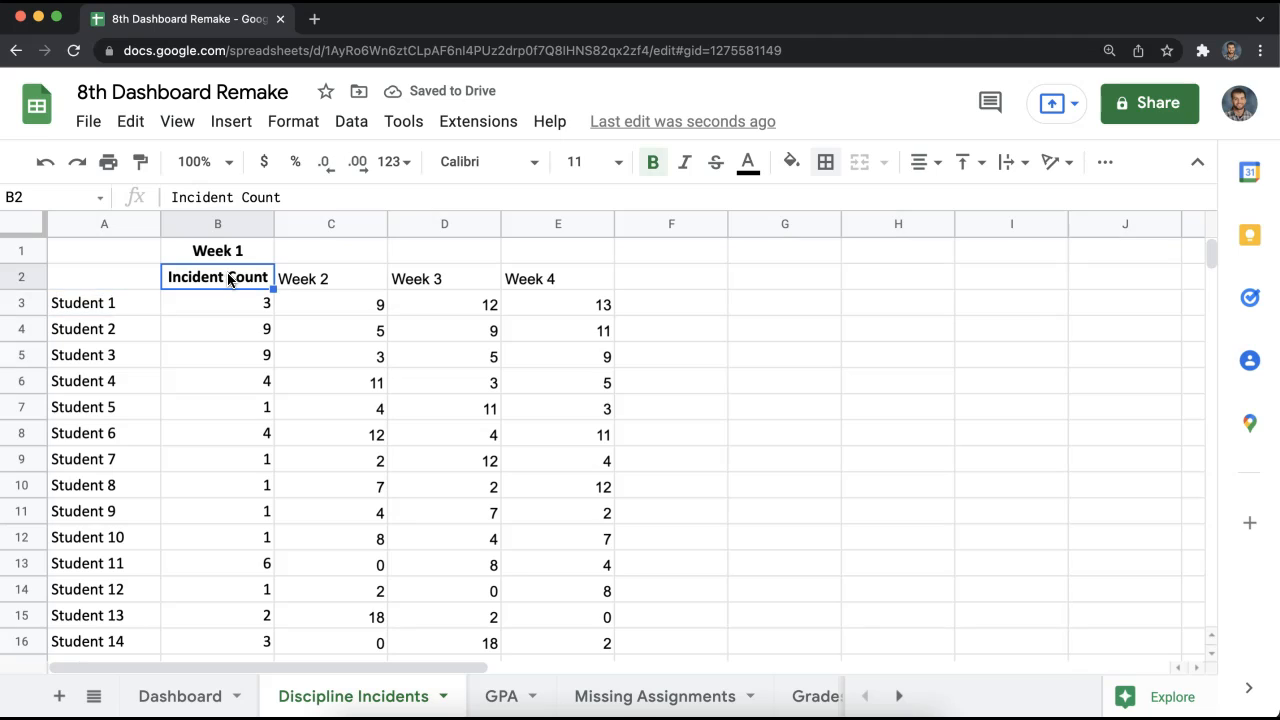
pyautogui.click(233, 253)
pyautogui.write('Incident Count')
pyautogui.click(232, 278)
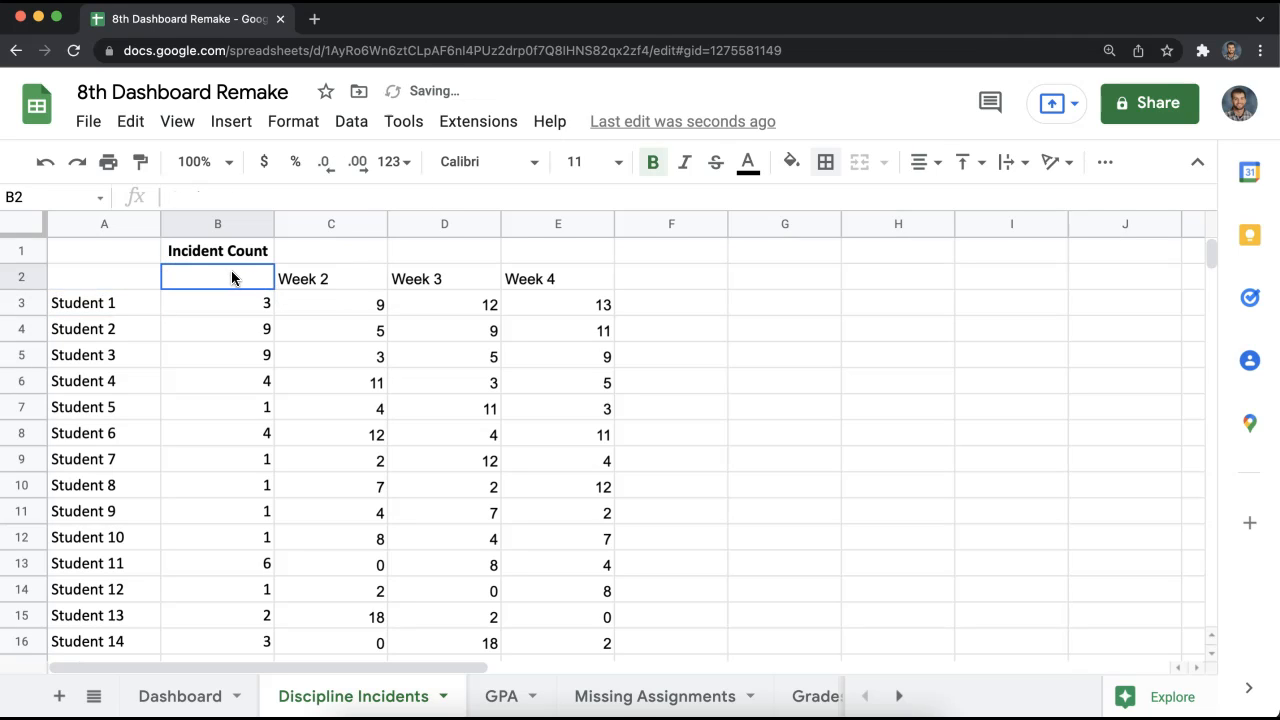
pyautogui.write('Week1')
pyautogui.press('Return')
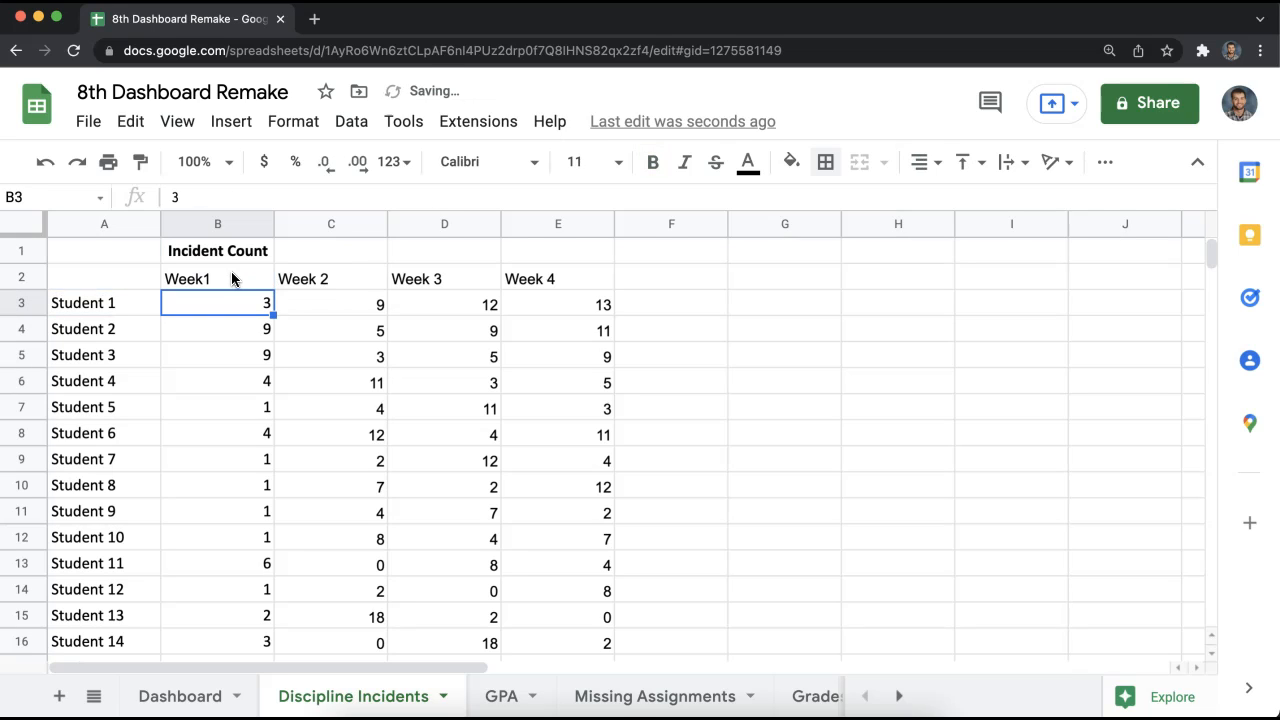
pyautogui.doubleClick(233, 278)
pyautogui.press('Left')
pyautogui.press('Return')
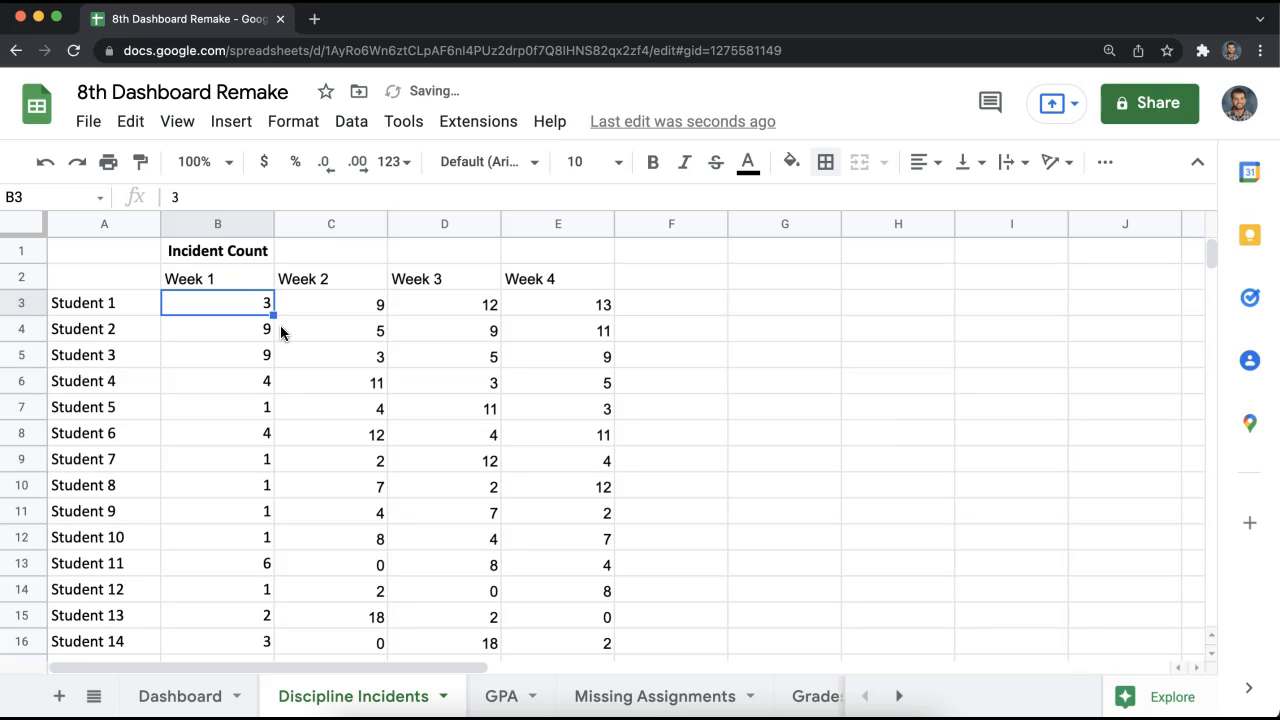
pyautogui.click(795, 308)
# - Return to the Dashboard sheet and apply an outer border around the Discipline Incidents table in A17:J19
pyautogui.click(186, 696)
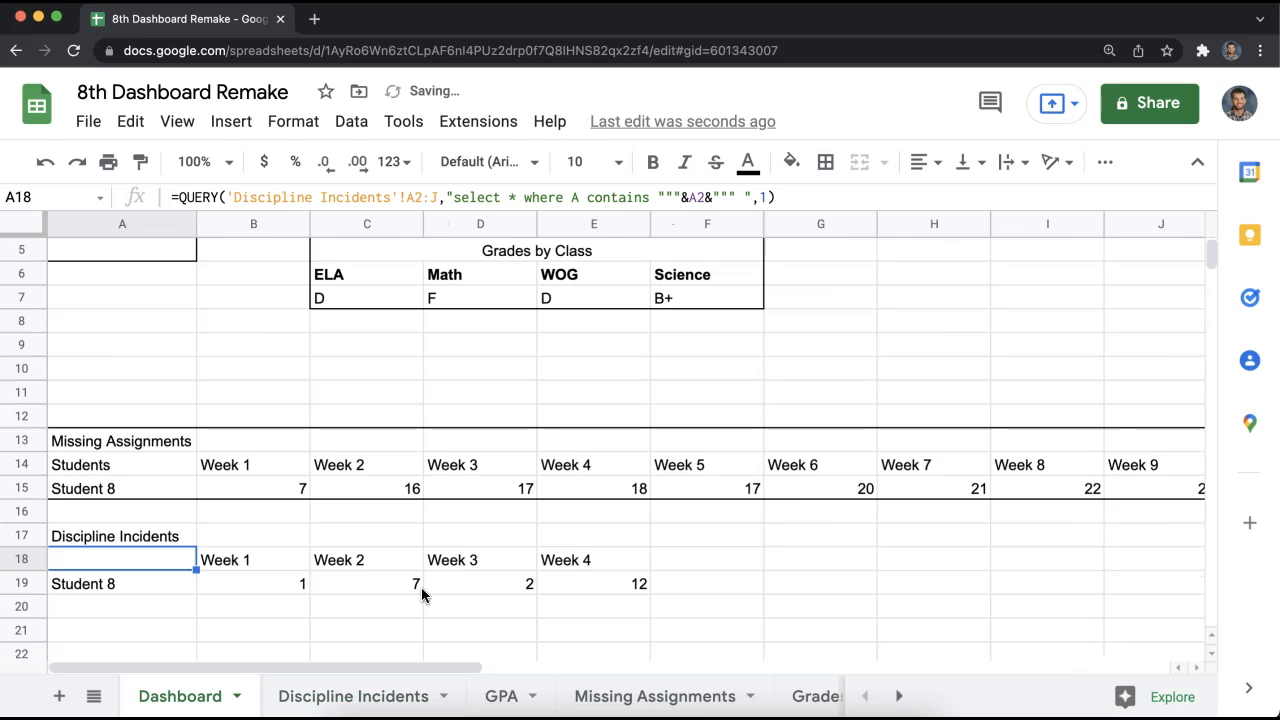
pyautogui.moveTo(146, 533); pyautogui.dragTo(731, 590)
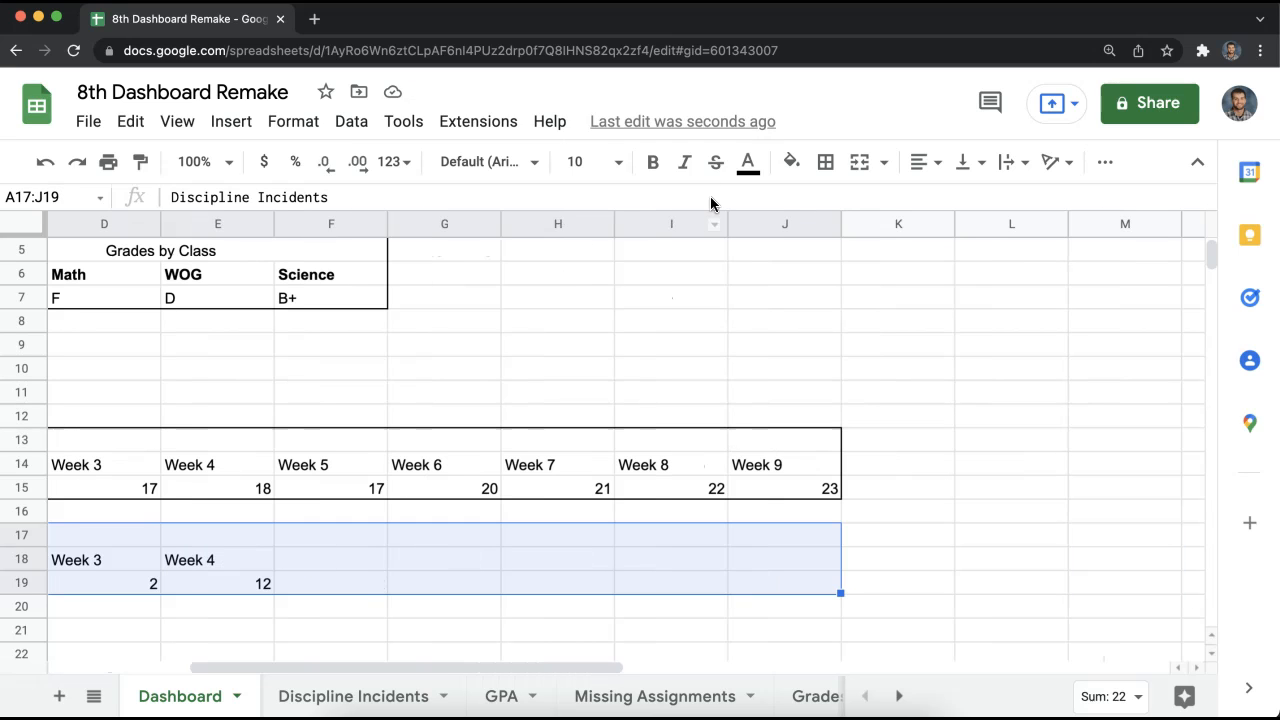
pyautogui.click(826, 162)
pyautogui.click(954, 206)
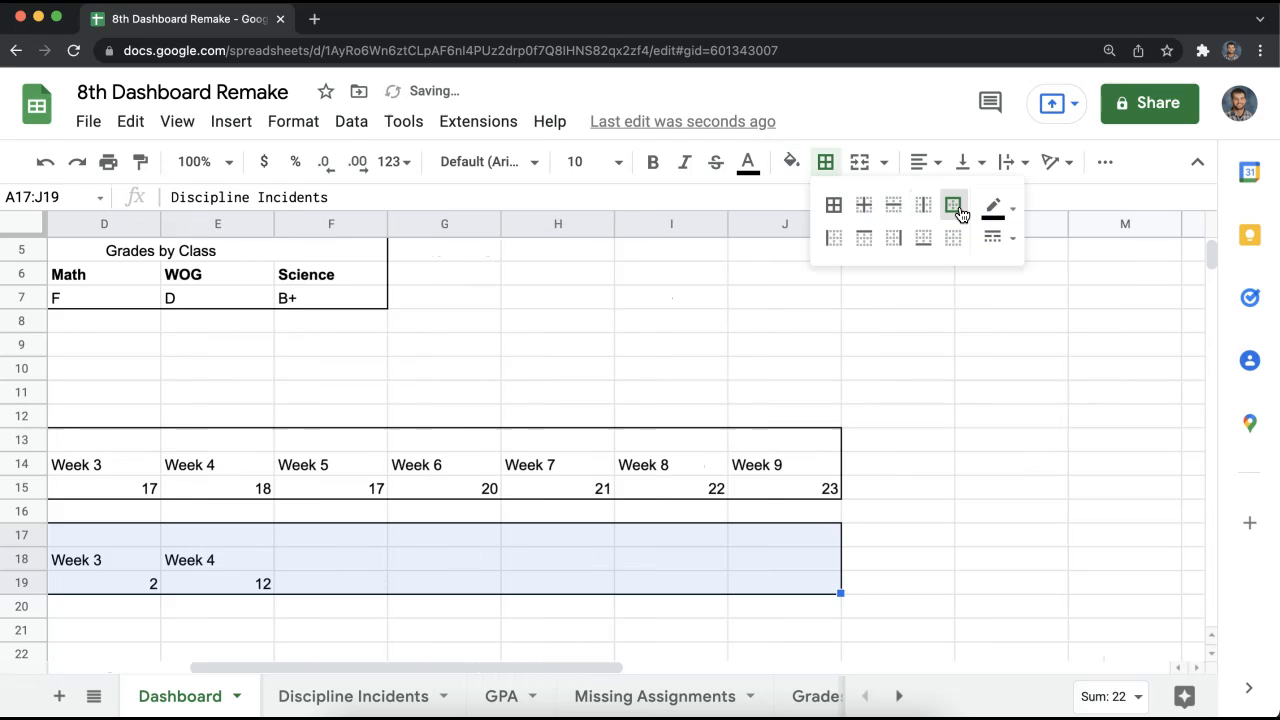
pyautogui.click(885, 515)
pyautogui.moveTo(523, 667); pyautogui.dragTo(235, 564)
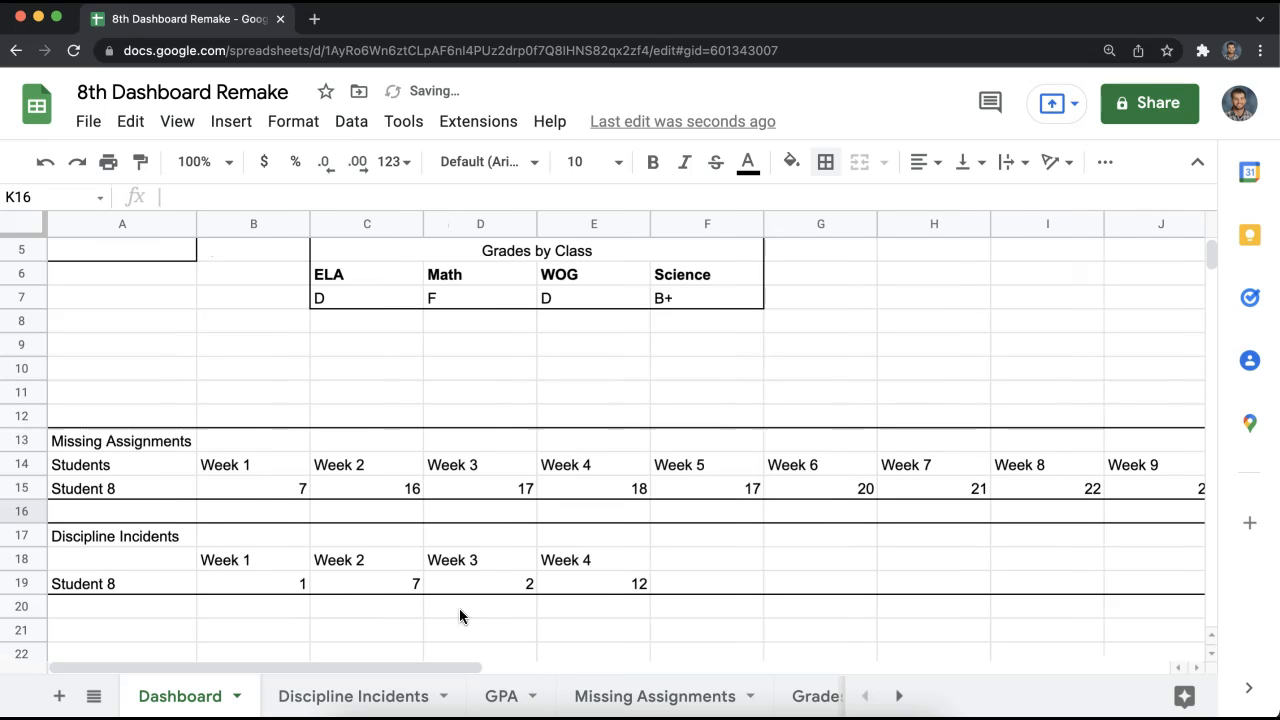
# - Switch to the GenericGrid (1) workbook in Excel and copy the Incident Count values of Students 1 to 30 in B5:B34
pyautogui.click(383, 696)
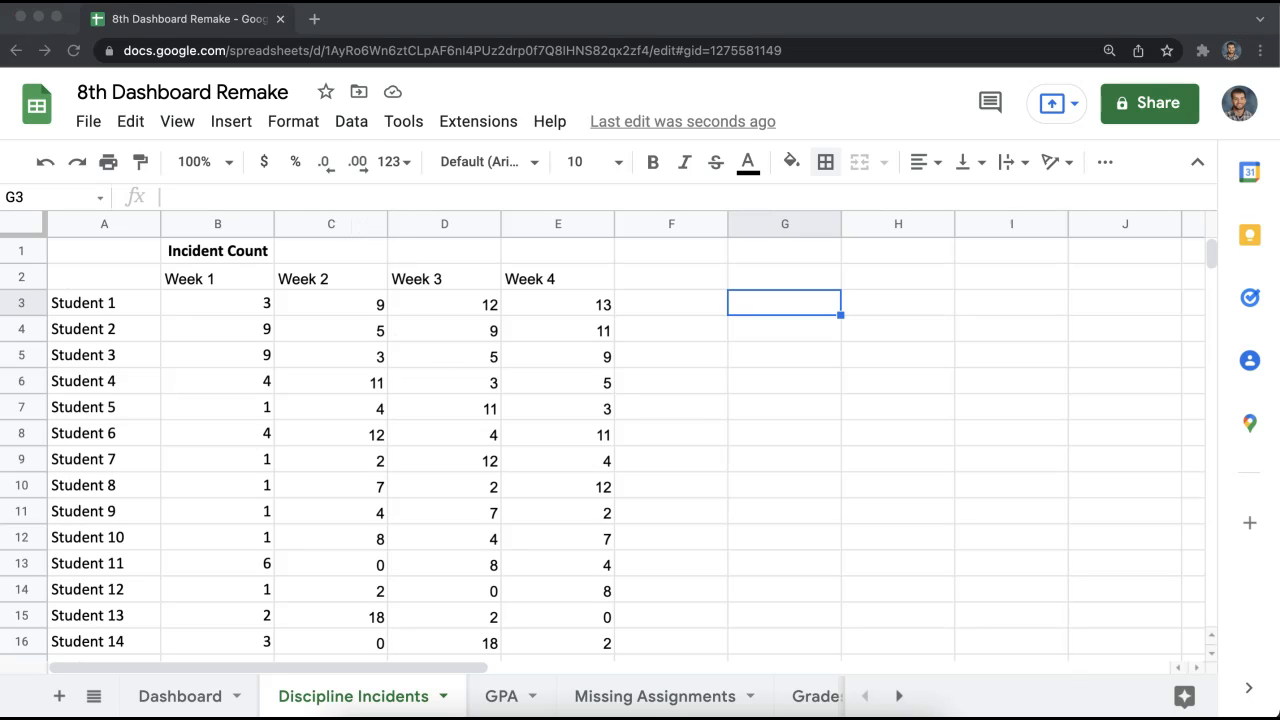
pyautogui.click(802, 717)
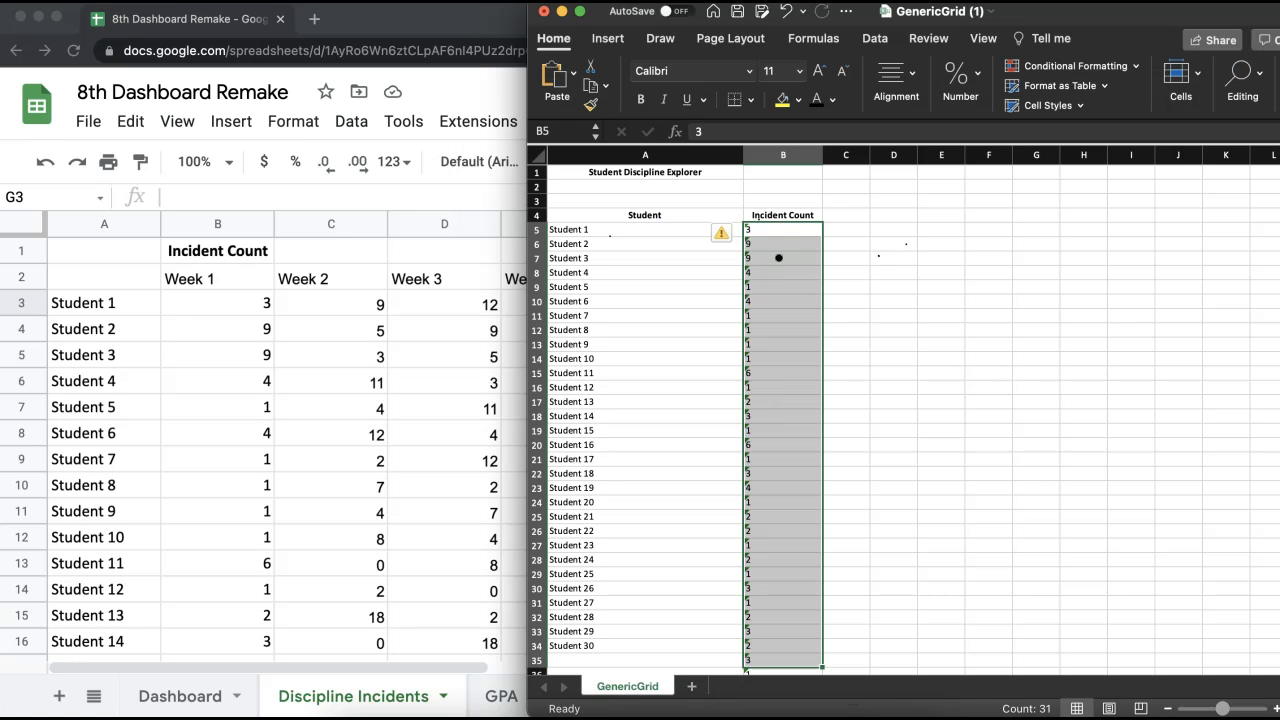
pyautogui.click(834, 104)
pyautogui.click(833, 102)
pyautogui.click(448, 669)
pyautogui.moveTo(449, 670); pyautogui.dragTo(556, 676)
pyautogui.click(801, 713)
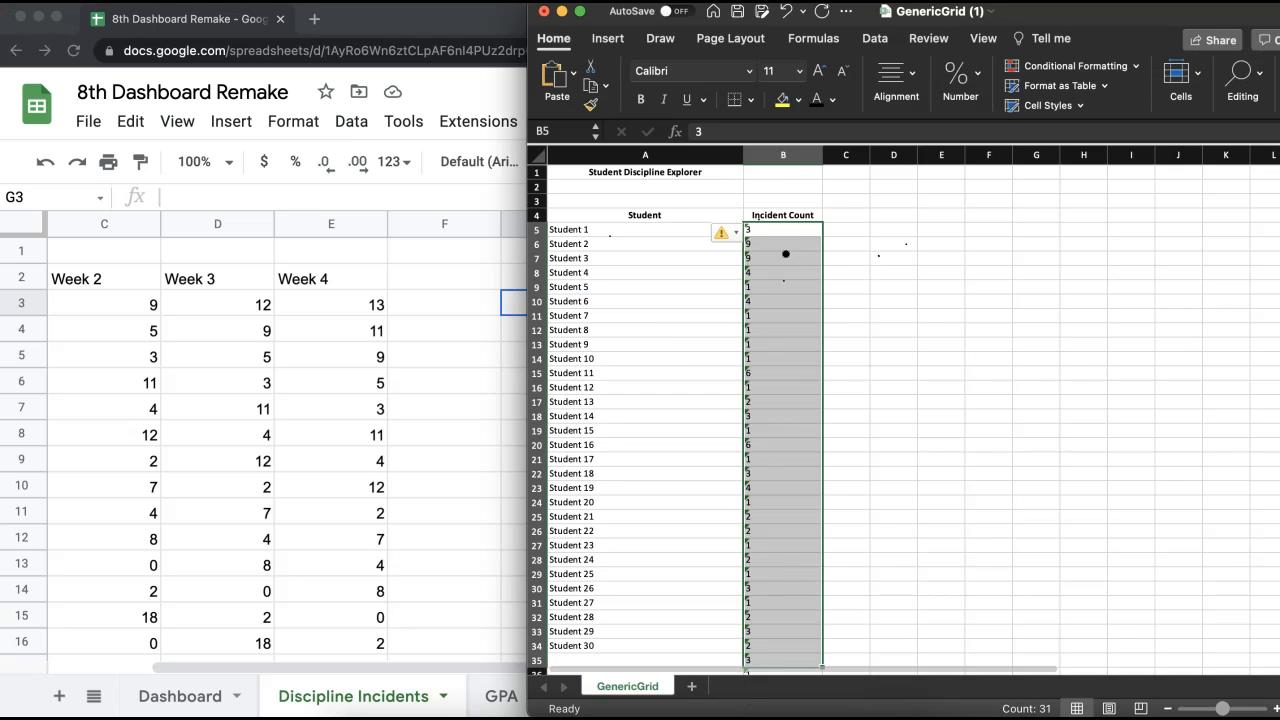
pyautogui.moveTo(784, 232); pyautogui.dragTo(769, 647)
pyautogui.press('super+c')
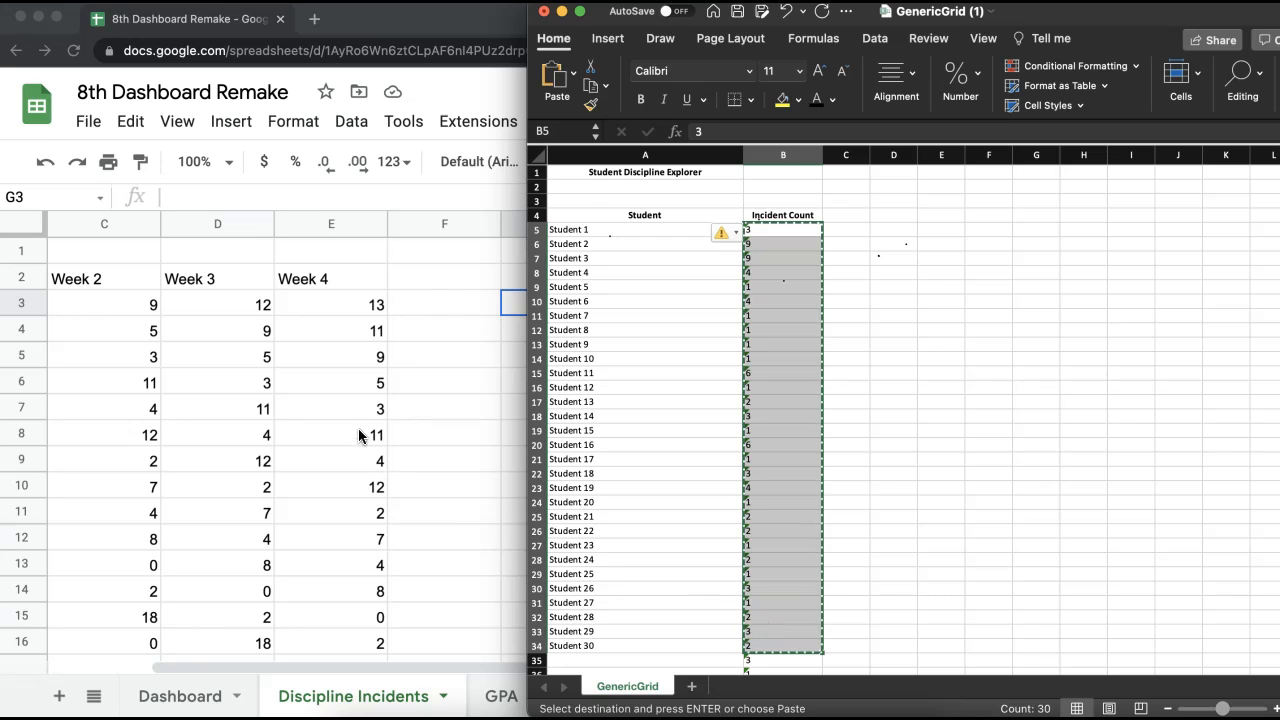
# - Paste the copied counts into the Discipline Incidents sheet from cell F3 and enter the header "Week 5" in F2
pyautogui.click(437, 306)
pyautogui.click(433, 307)
pyautogui.press('super+v')
pyautogui.click(431, 275)
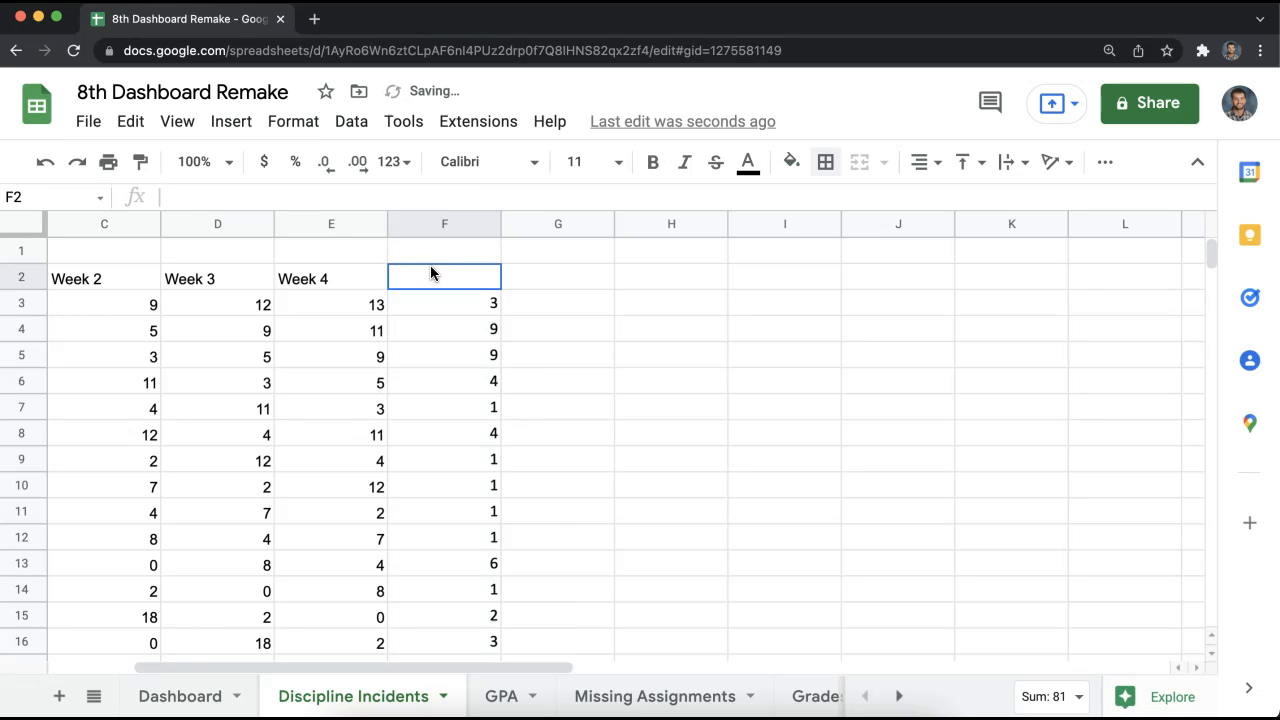
pyautogui.write('Week 5')
pyautogui.press('Return')
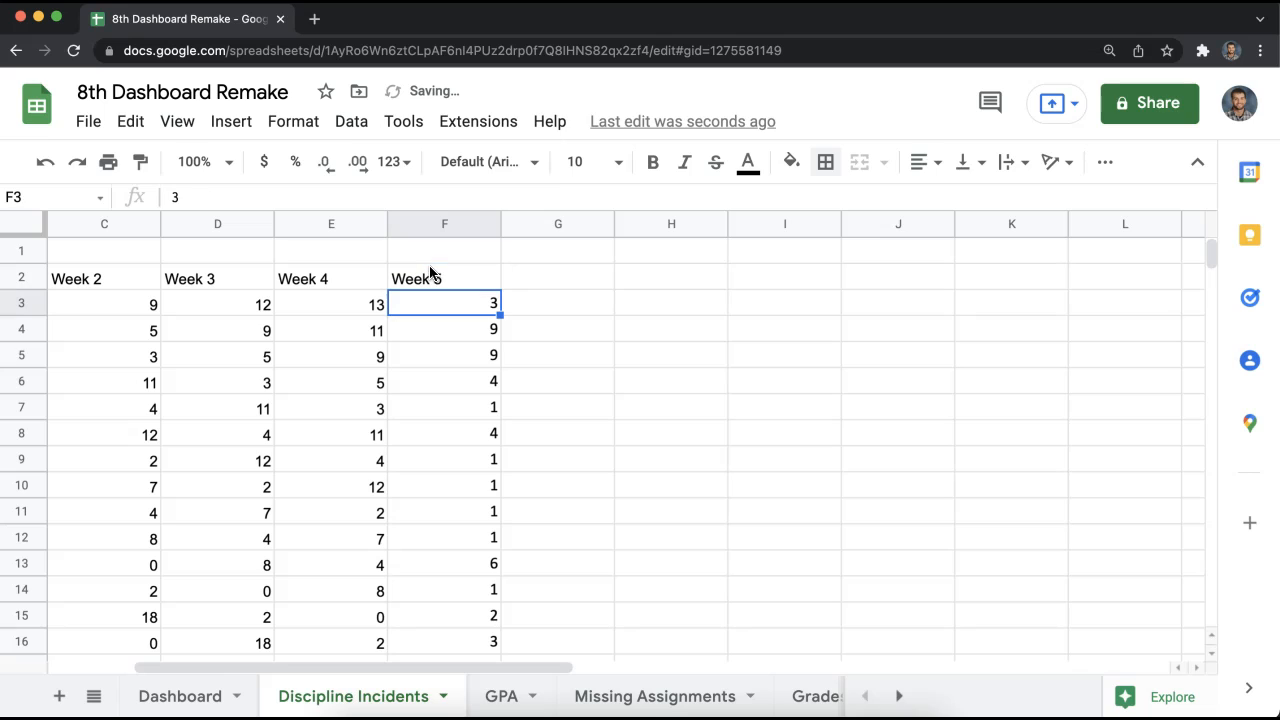
# - Compare the Dashboard's Discipline Incidents table with the Week 5 column on the Discipline Incidents sheet, then review the whole Dashboard
pyautogui.click(180, 696)
pyautogui.moveTo(705, 572); pyautogui.dragTo(750, 588)
pyautogui.click(793, 601)
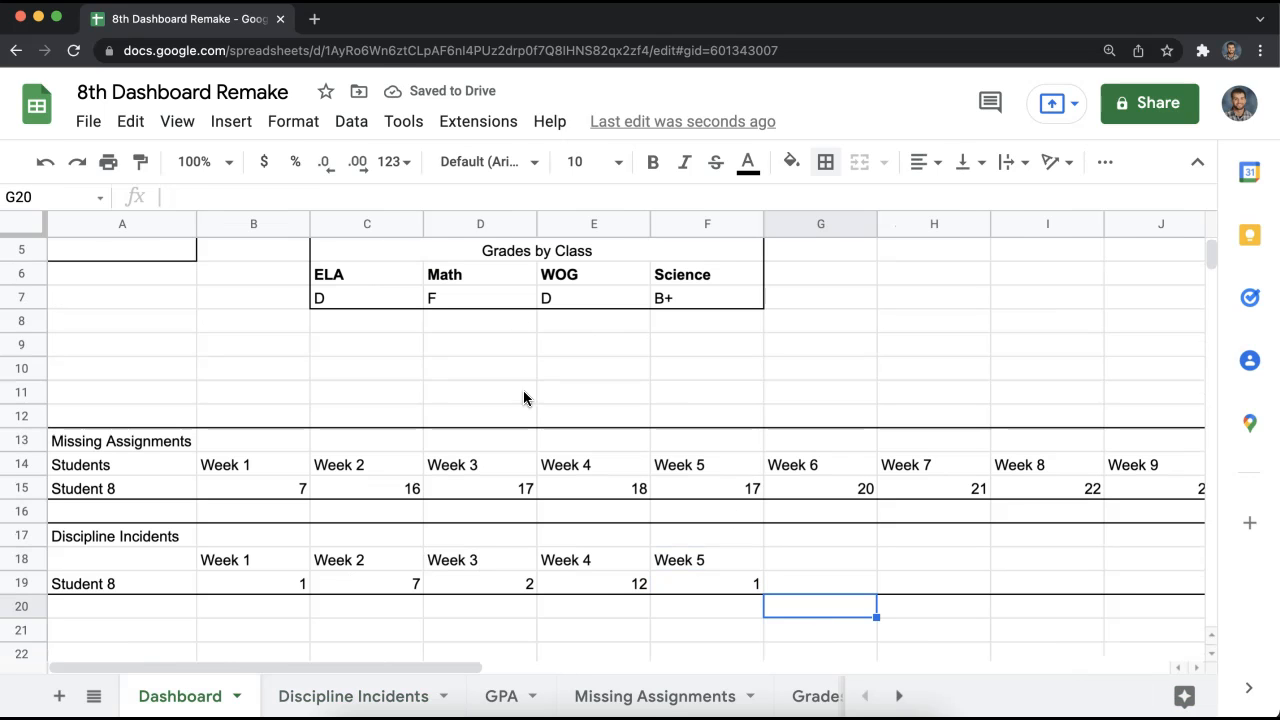
pyautogui.click(389, 700)
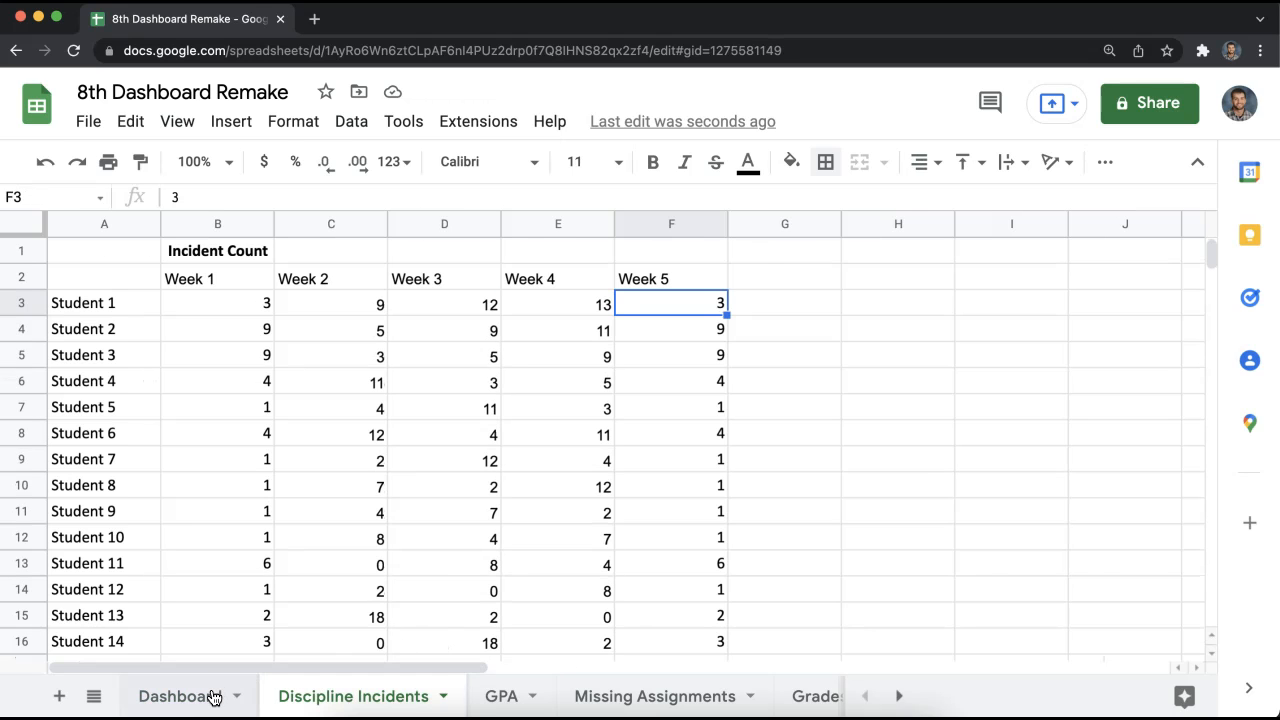
pyautogui.click(212, 694)
pyautogui.click(314, 692)
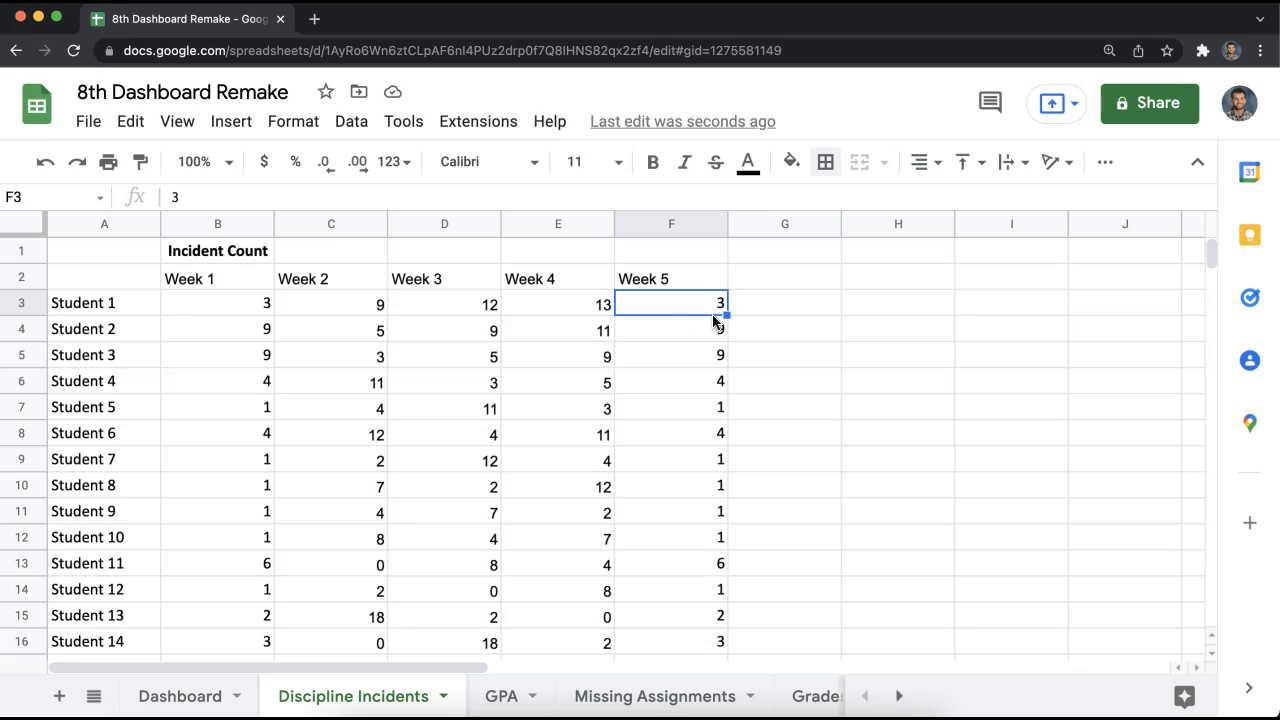
pyautogui.click(757, 277)
pyautogui.click(748, 410)
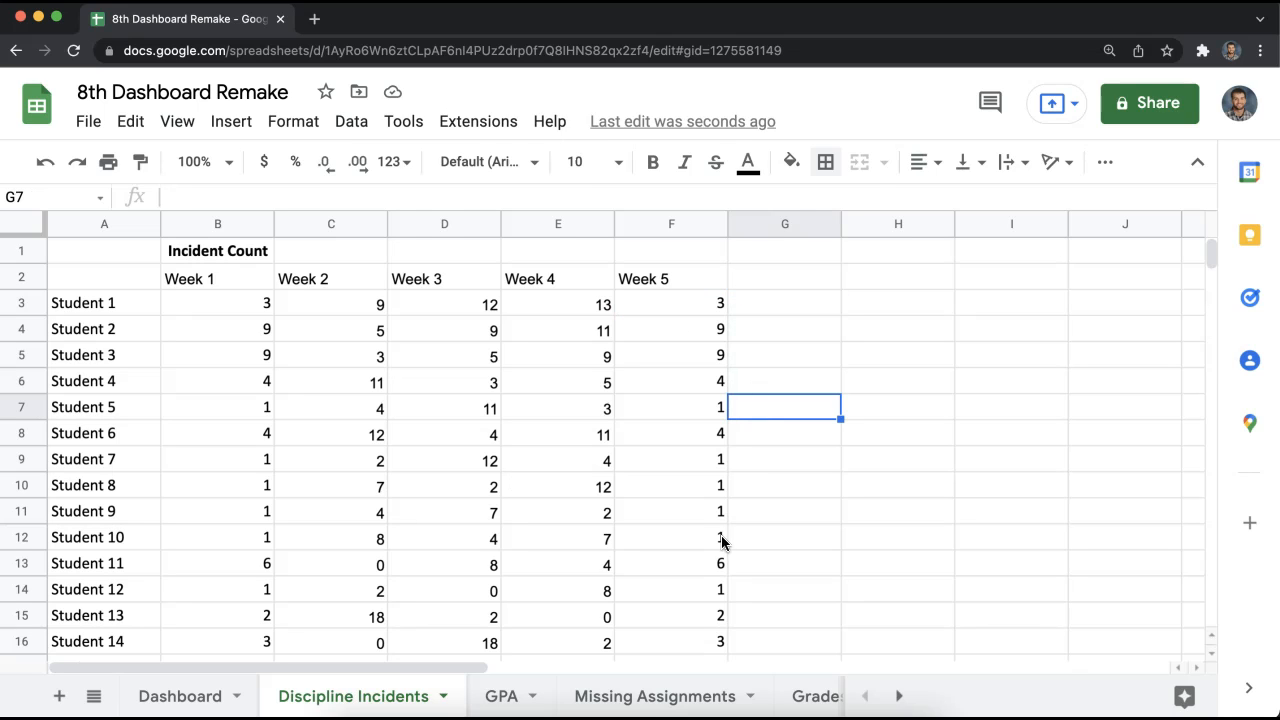
pyautogui.click(188, 696)
pyautogui.scroll(2, 304, 464)
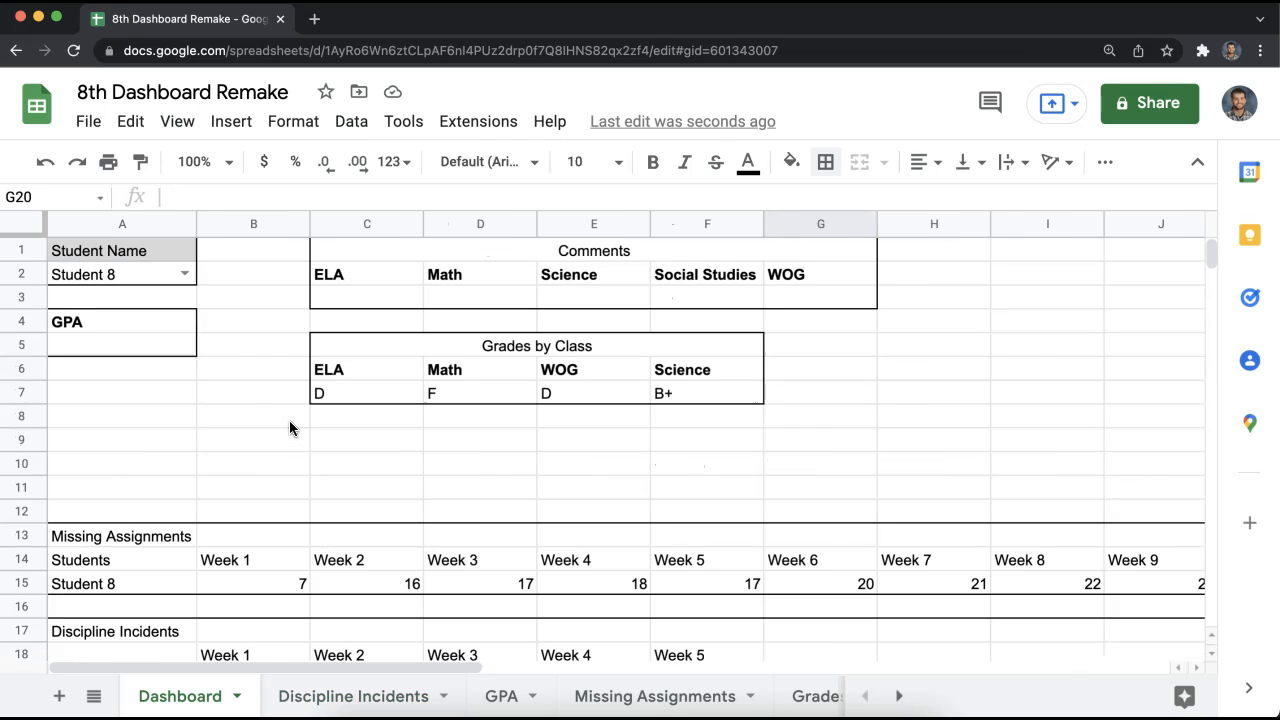
pyautogui.scroll(-3, 300, 480)
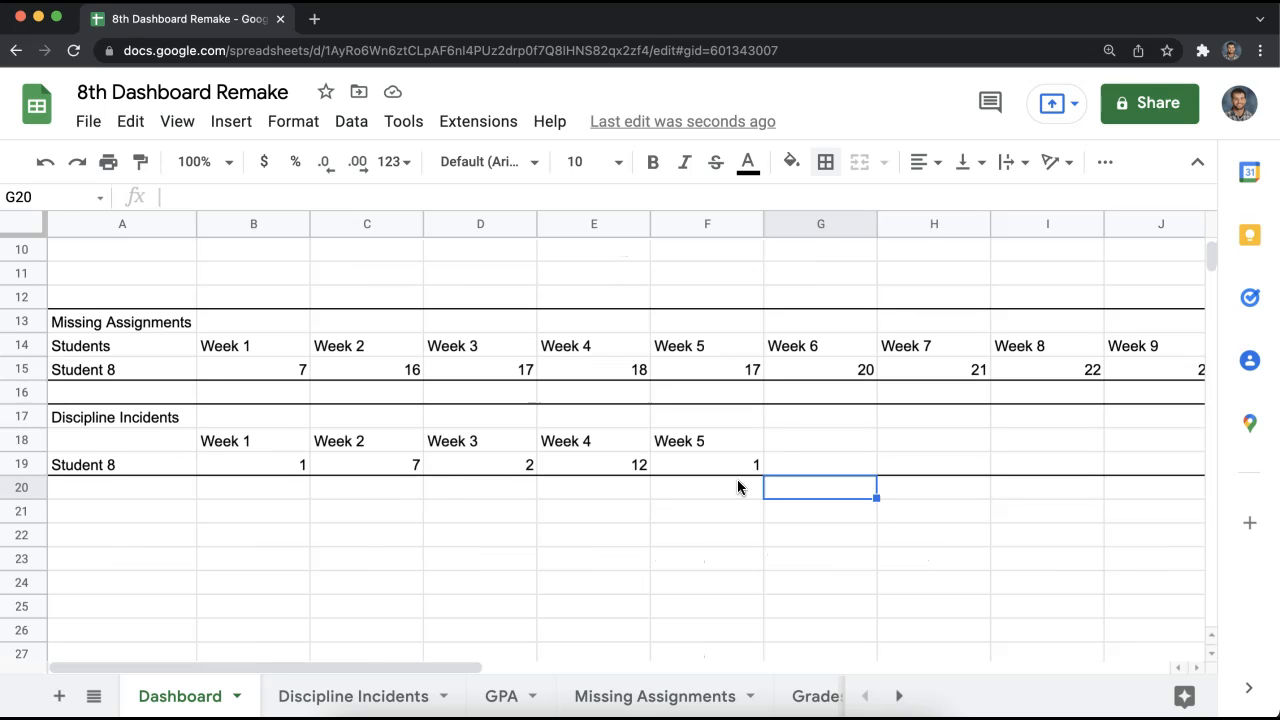
# - Review the Dashboard tables, then examine the charts in the Copy of 8th Dashboard spreadsheet as a reference layout
pyautogui.scroll(3, 223, 426)
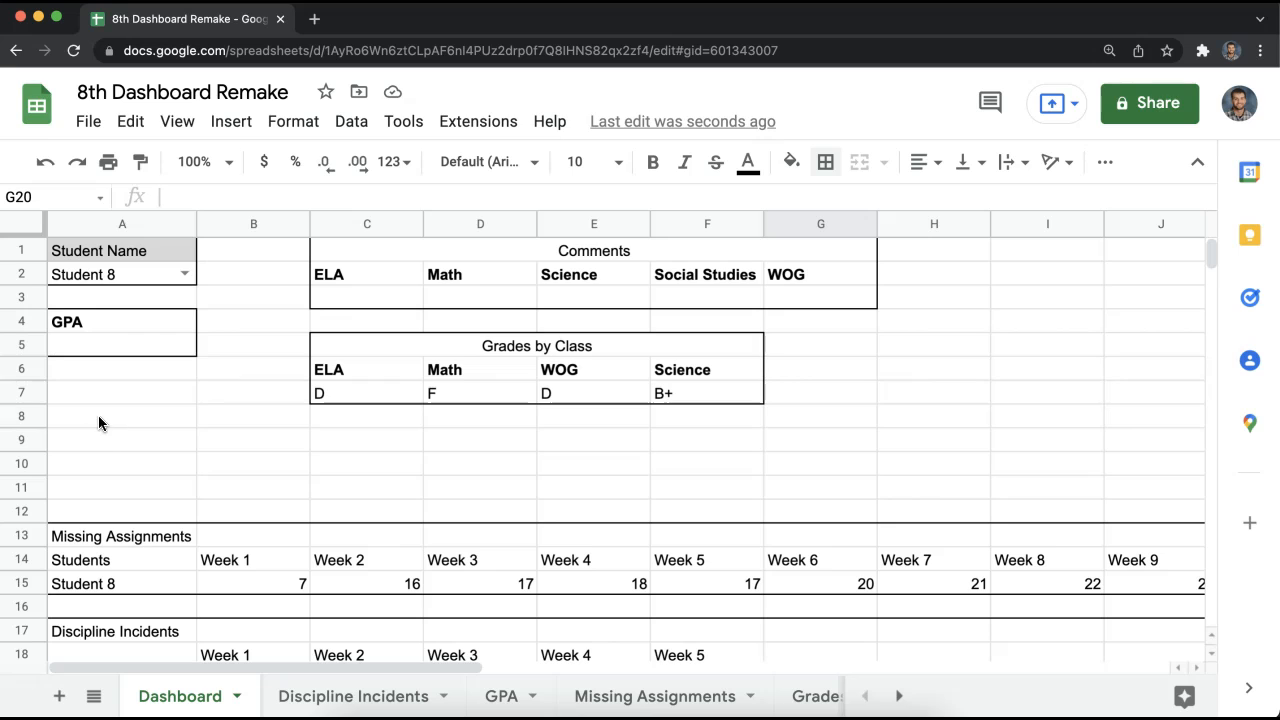
pyautogui.scroll(-2, 565, 445)
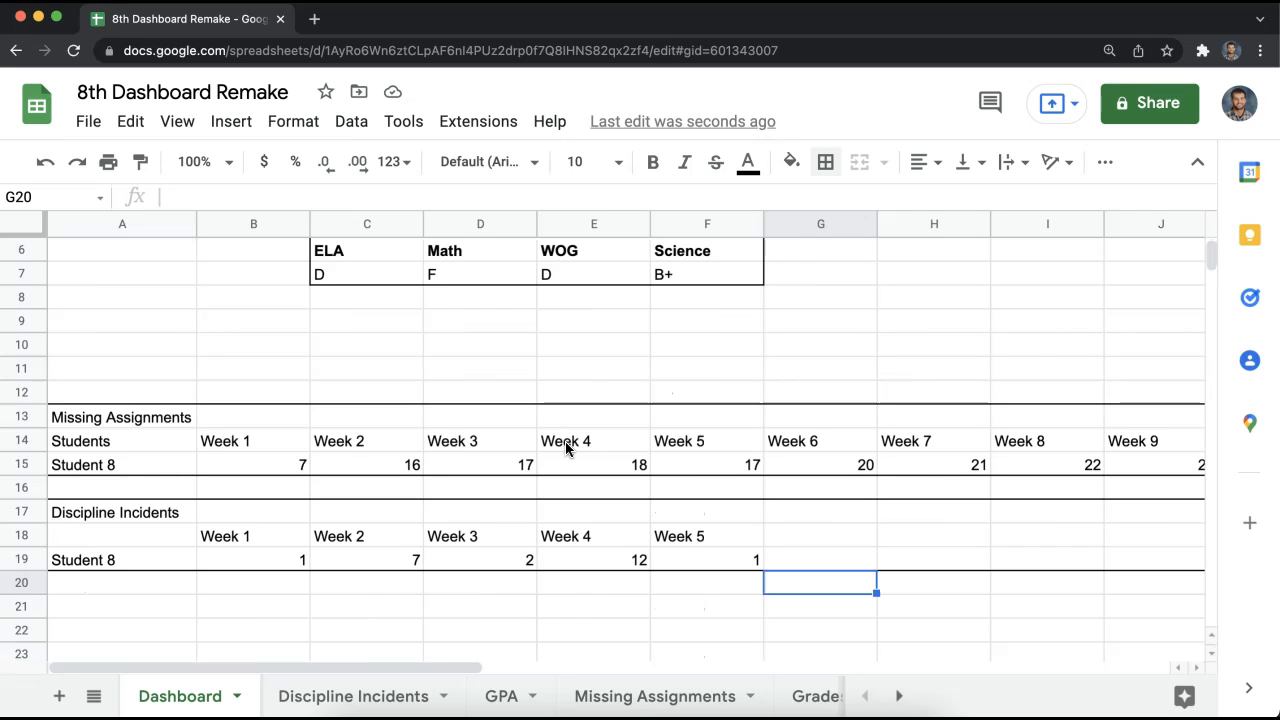
pyautogui.scroll(1, 562, 470)
pyautogui.scroll(1, 490, 490)
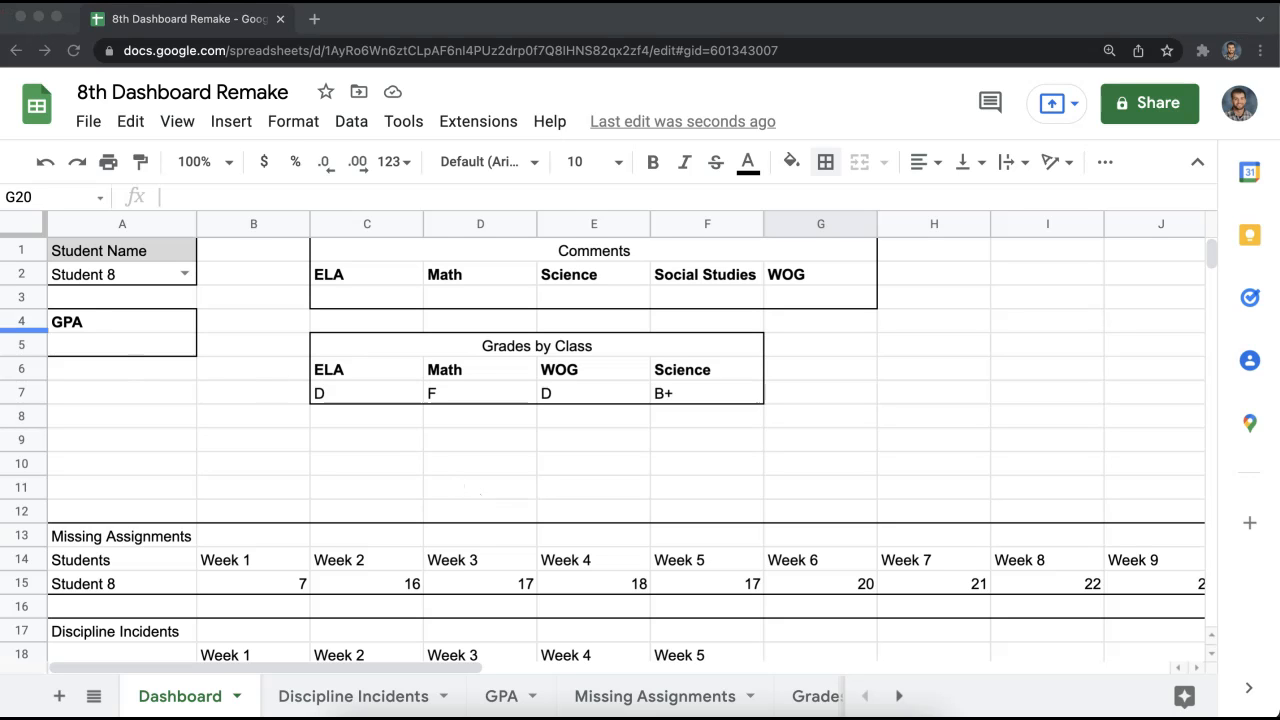
pyautogui.moveTo(2, 118); pyautogui.dragTo(848, 20)
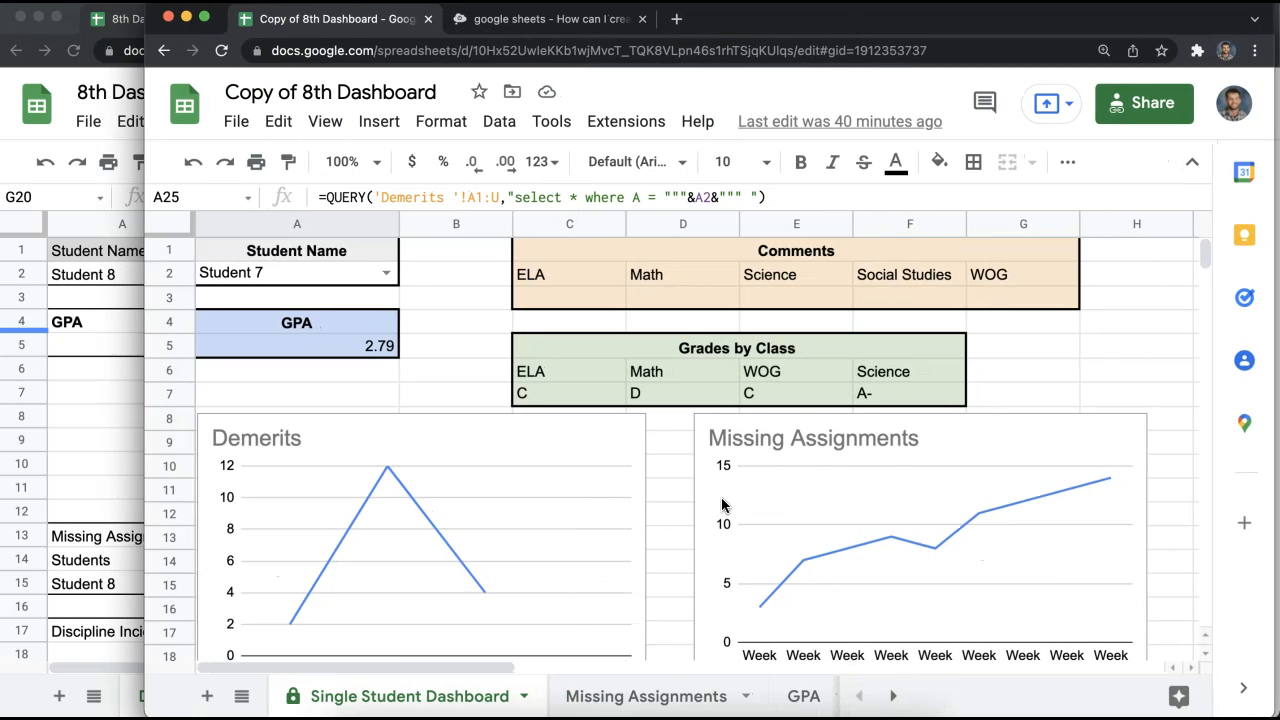
pyautogui.scroll(-2, 917, 523)
pyautogui.scroll(2, 912, 533)
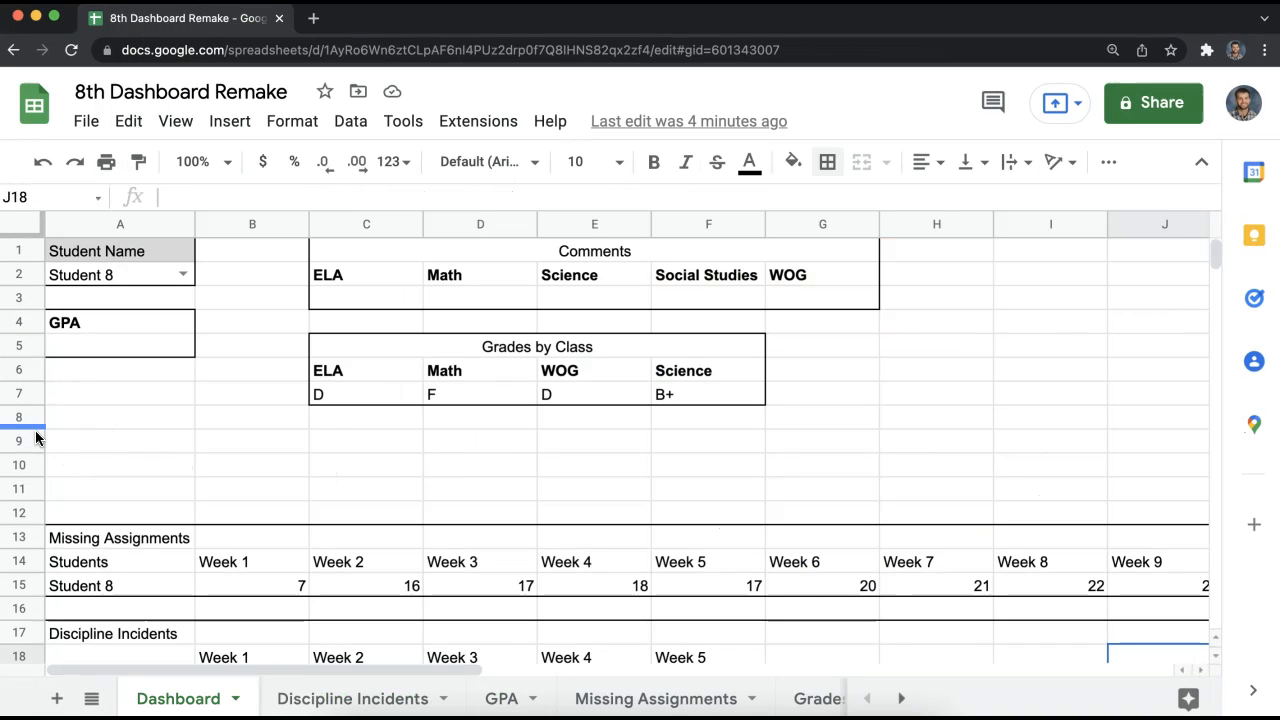
pyautogui.moveTo(29, 420); pyautogui.dragTo(41, 508)
pyautogui.rightClick(41, 508)
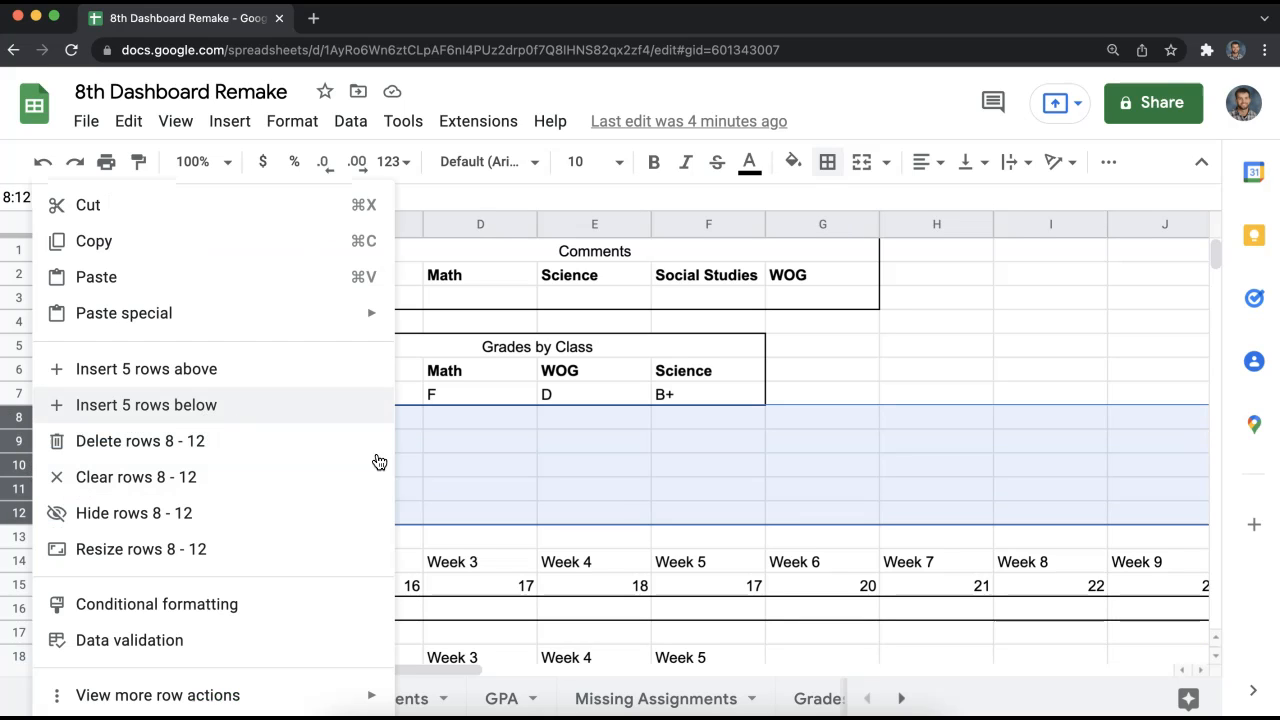
pyautogui.click(690, 492)
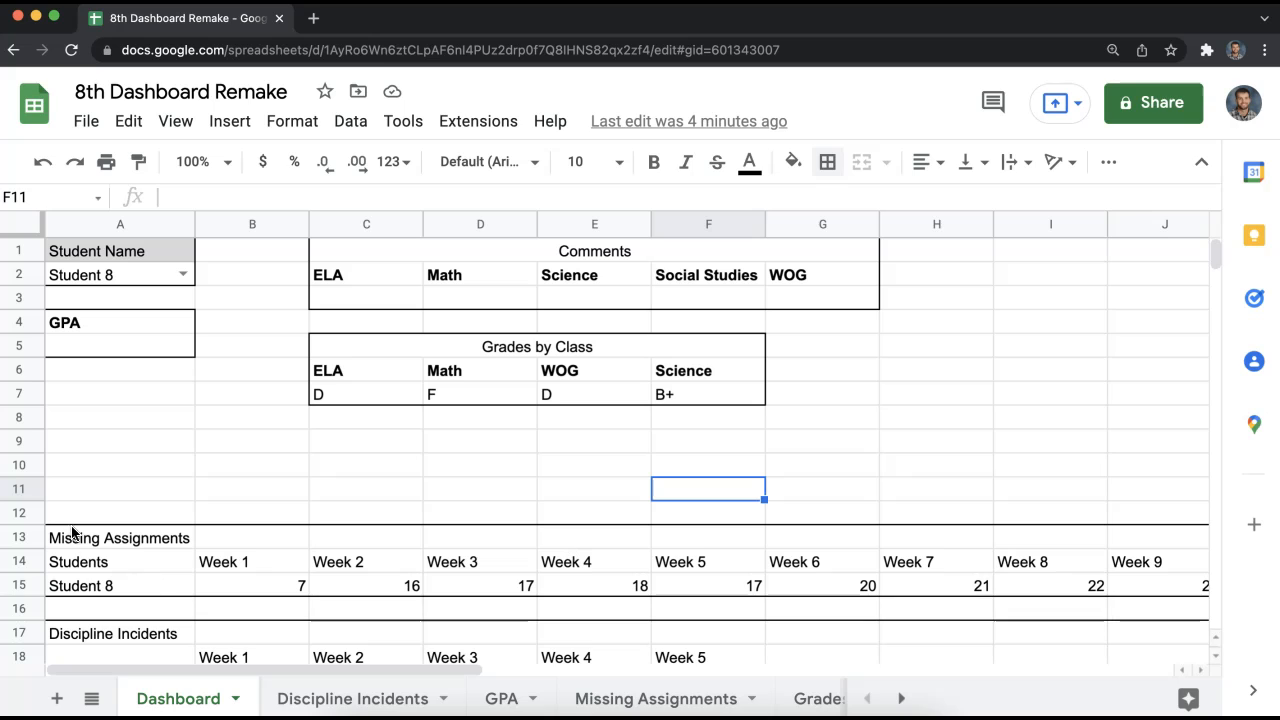
# - Insert five blank rows below rows 8 to 12 on the Dashboard sheet, above the Missing Assignments table
pyautogui.scroll(-2, 180, 585)
pyautogui.scroll(2, 171, 594)
pyautogui.moveTo(22, 416); pyautogui.dragTo(28, 512)
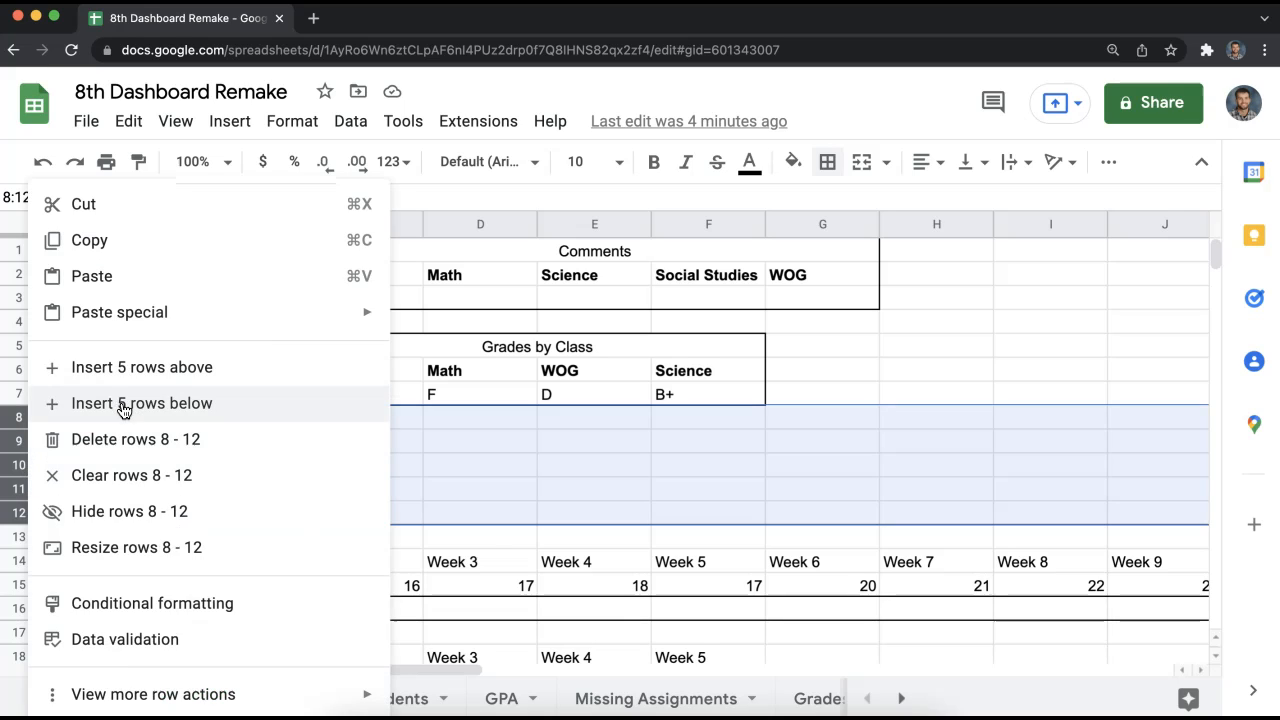
pyautogui.click(122, 405)
pyautogui.click(260, 496)
# - Insert two more blank rows below rows 9 and 10 on the Dashboard sheet
pyautogui.moveTo(34, 452)
pyautogui.mouseDown()
pyautogui.moveTo(32, 474)
pyautogui.moveTo(22, 452)
pyautogui.mouseUp()
pyautogui.click(42, 161)
pyautogui.rightClick(22, 452)
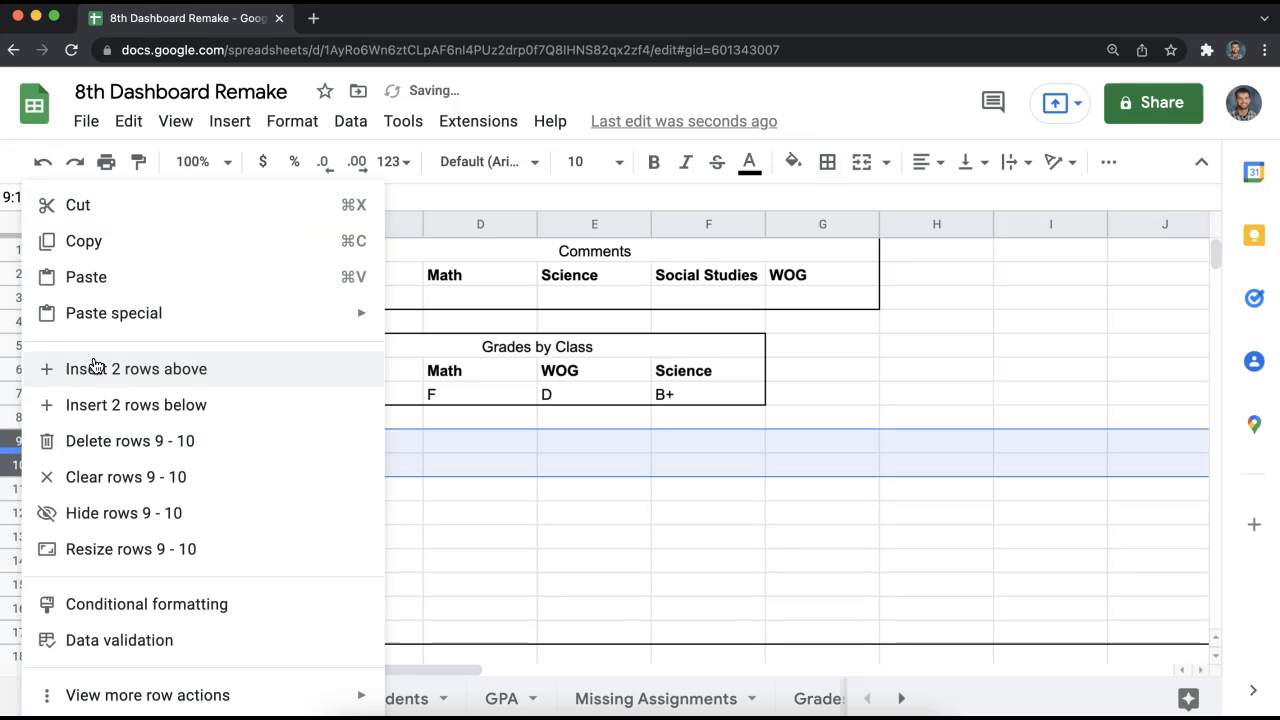
pyautogui.click(131, 406)
pyautogui.click(515, 520)
pyautogui.scroll(-4, 530, 540)
pyautogui.scroll(5, 542, 548)
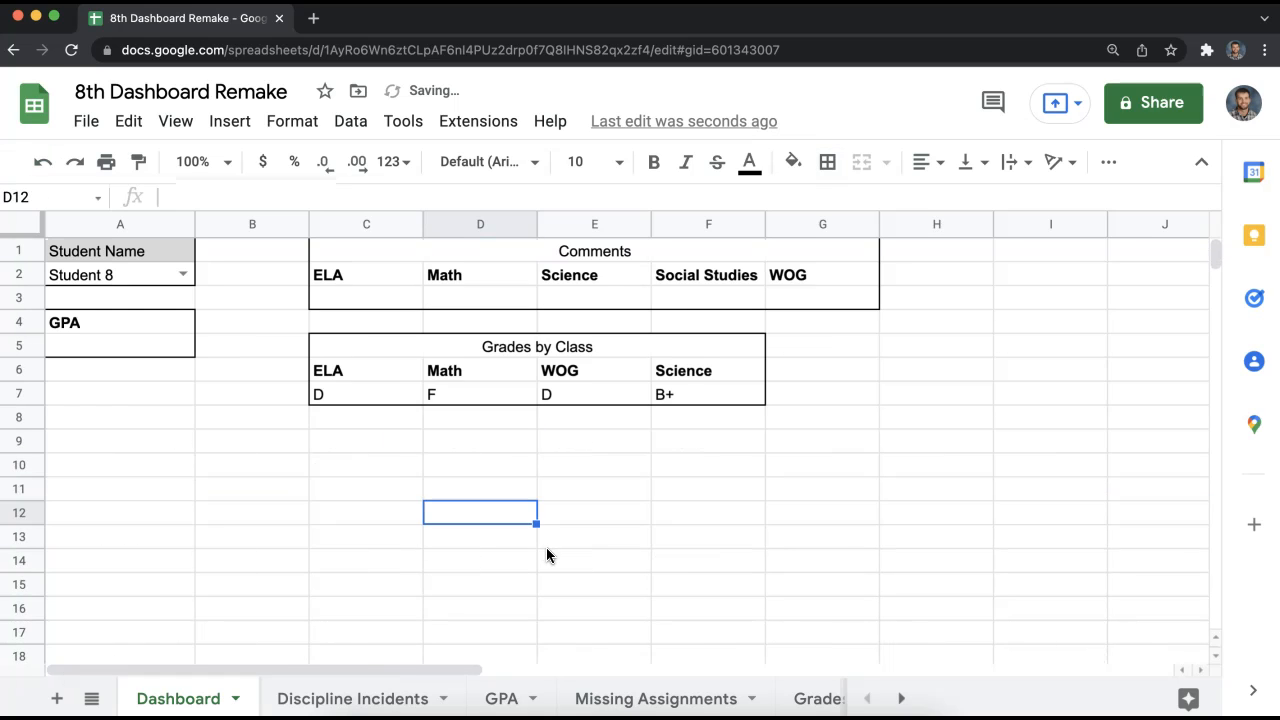
# - Insert a chart from cell A9 and move it into the blank area between the GPA box and the Missing Assignments table
pyautogui.click(234, 491)
pyautogui.scroll(-1, 236, 495)
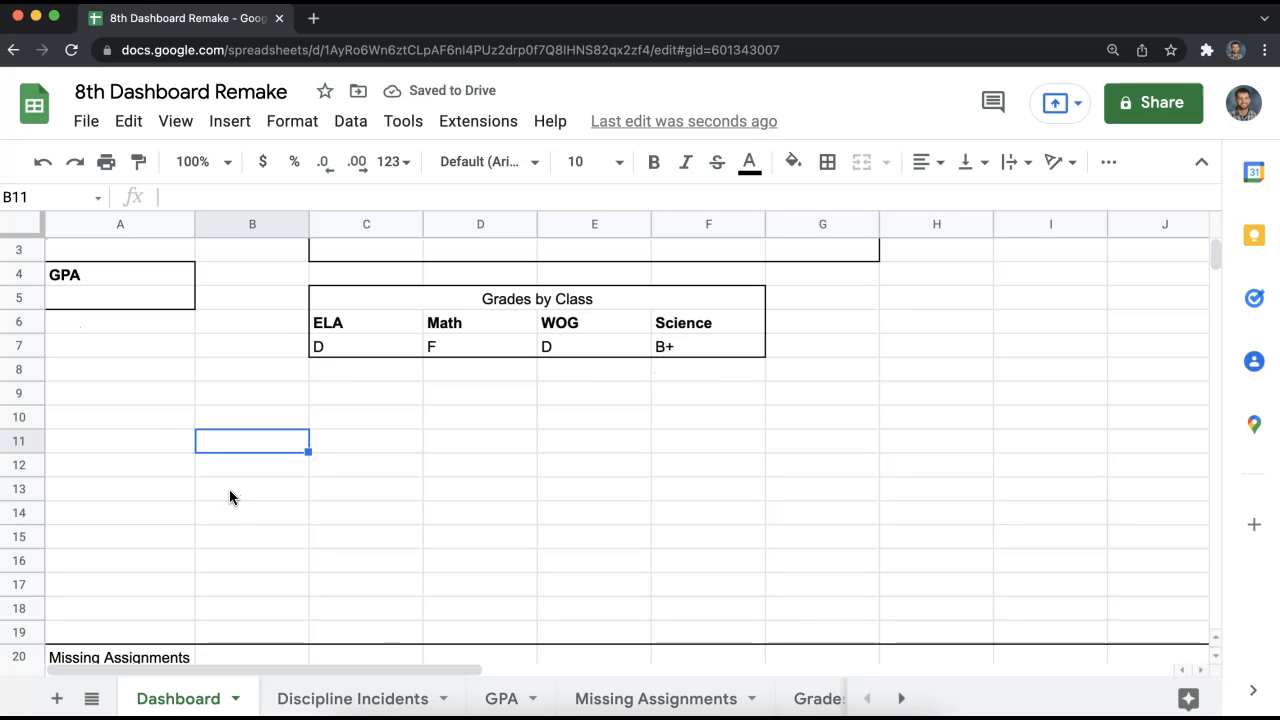
pyautogui.click(150, 396)
pyautogui.click(229, 121)
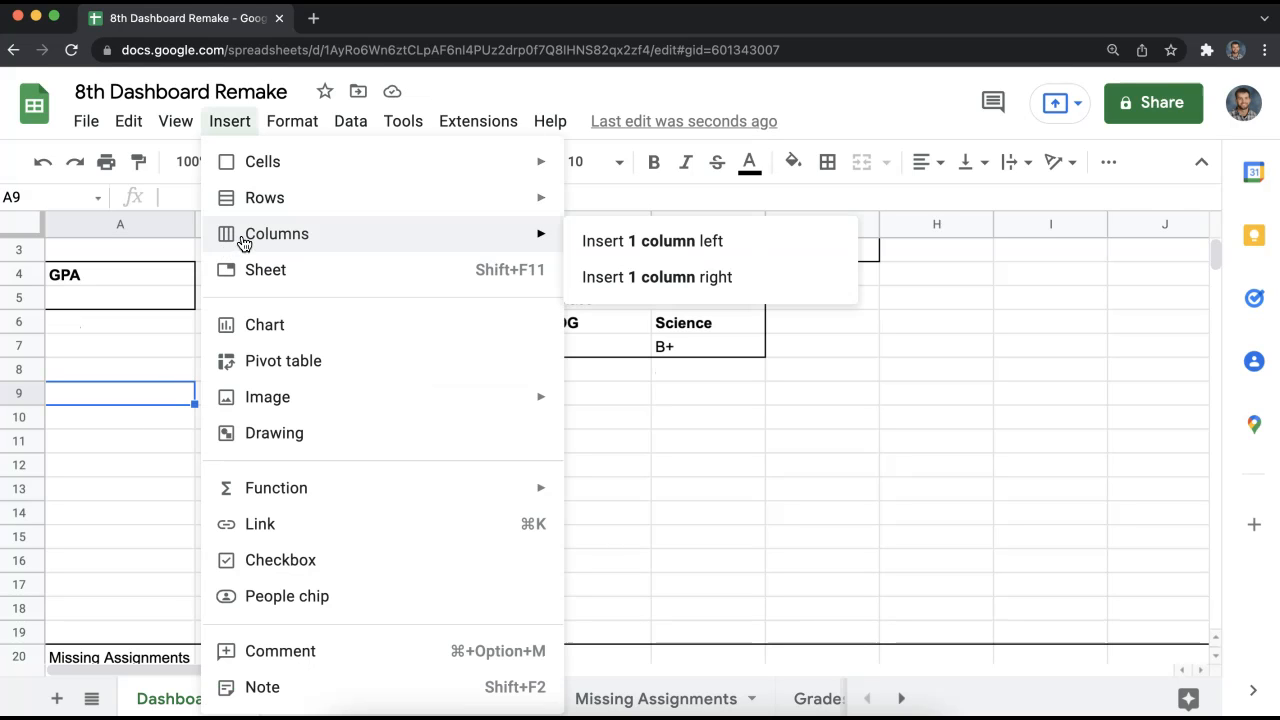
pyautogui.click(825, 443)
pyautogui.click(163, 400)
pyautogui.click(246, 125)
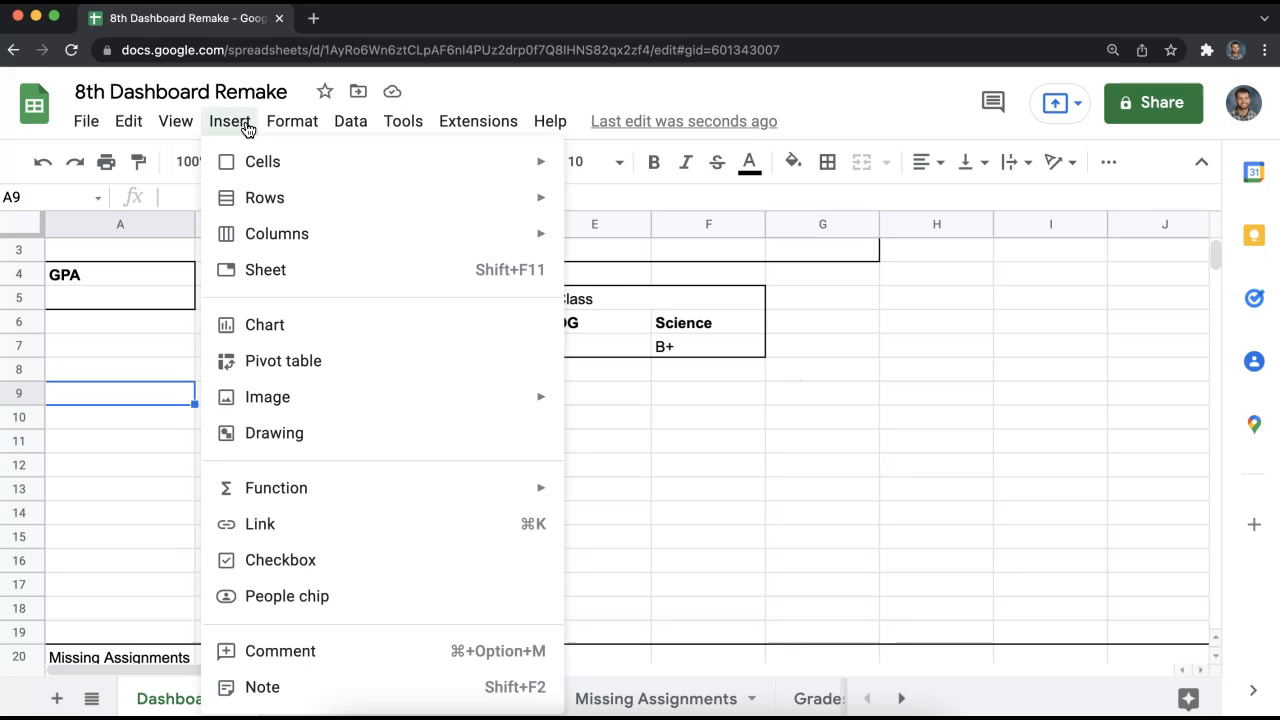
pyautogui.click(326, 322)
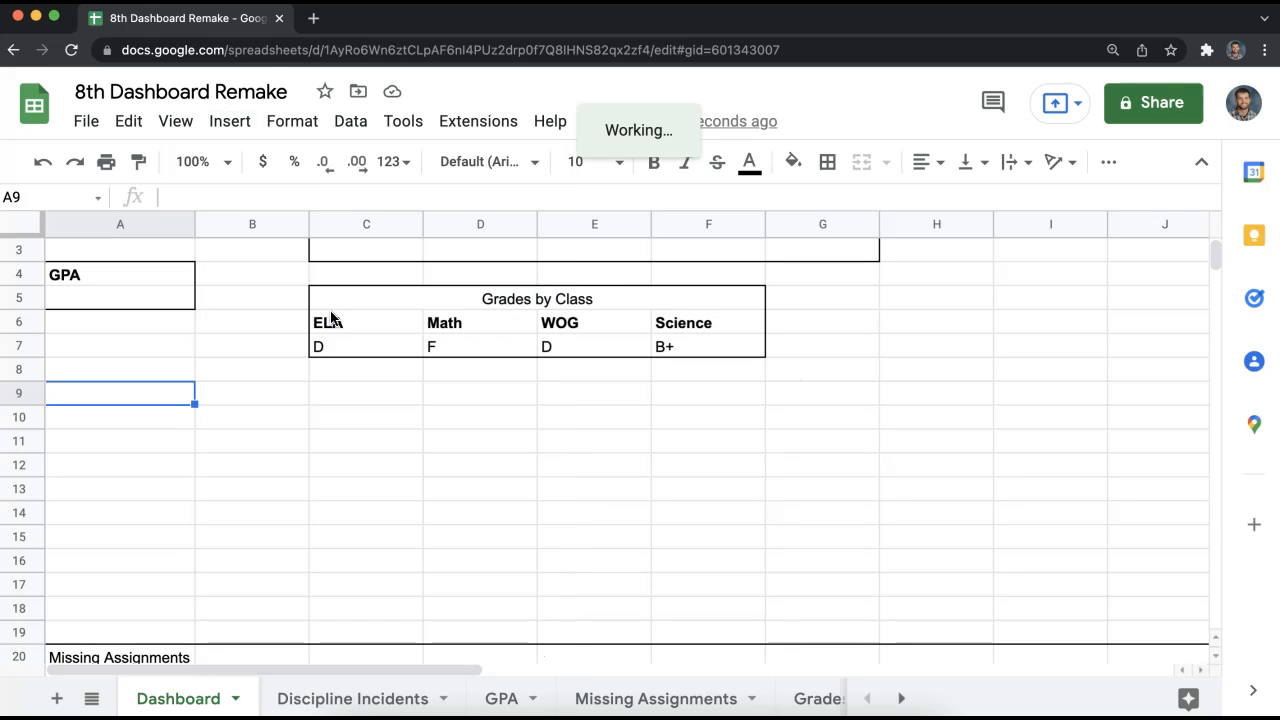
pyautogui.moveTo(760, 240); pyautogui.dragTo(381, 402)
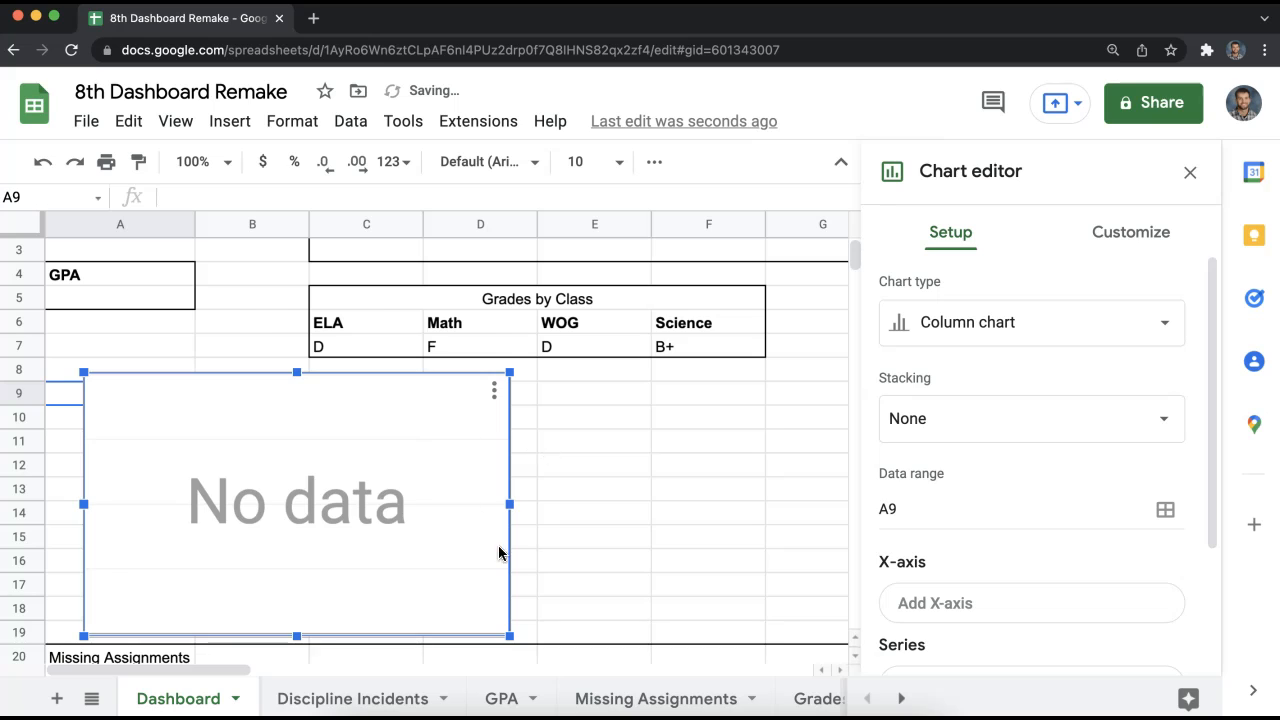
# - Change the new chart's type to Line chart and nudge the chart slightly upward
pyautogui.scroll(-3, 263, 533)
pyautogui.scroll(2, 343, 484)
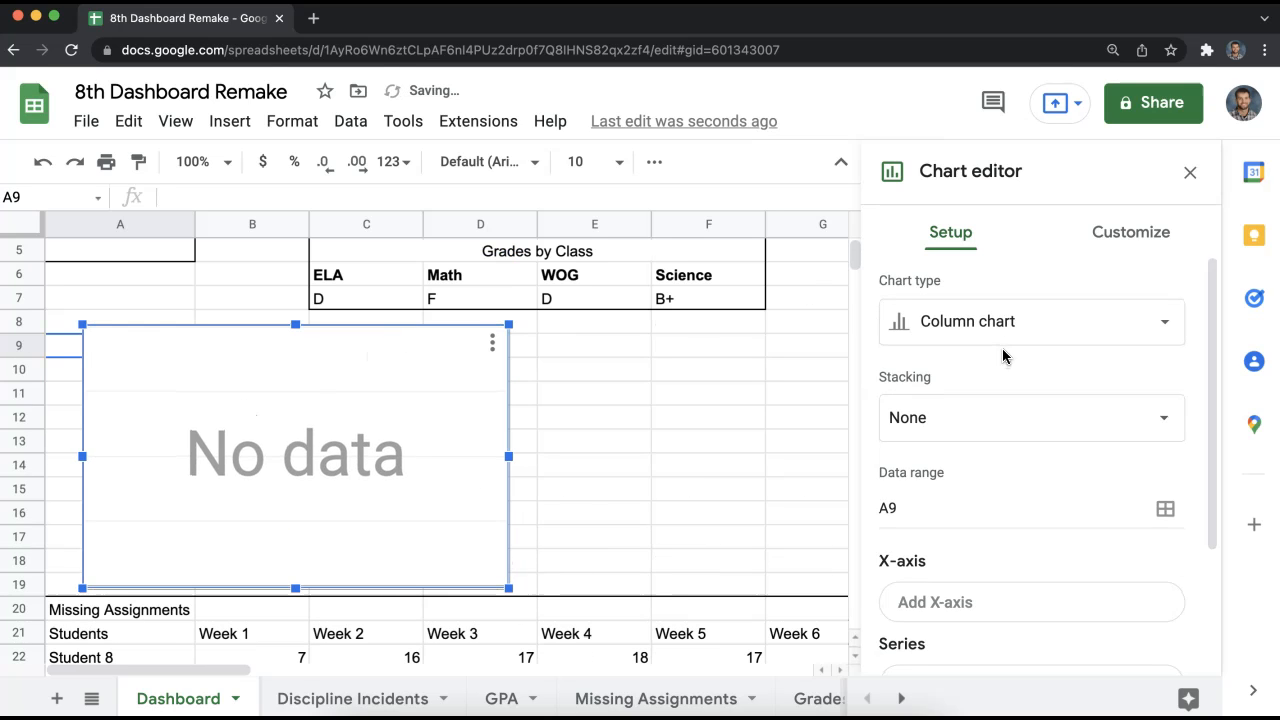
pyautogui.click(1018, 322)
pyautogui.click(1034, 294)
pyautogui.scroll(1, 1037, 266)
pyautogui.click(1046, 322)
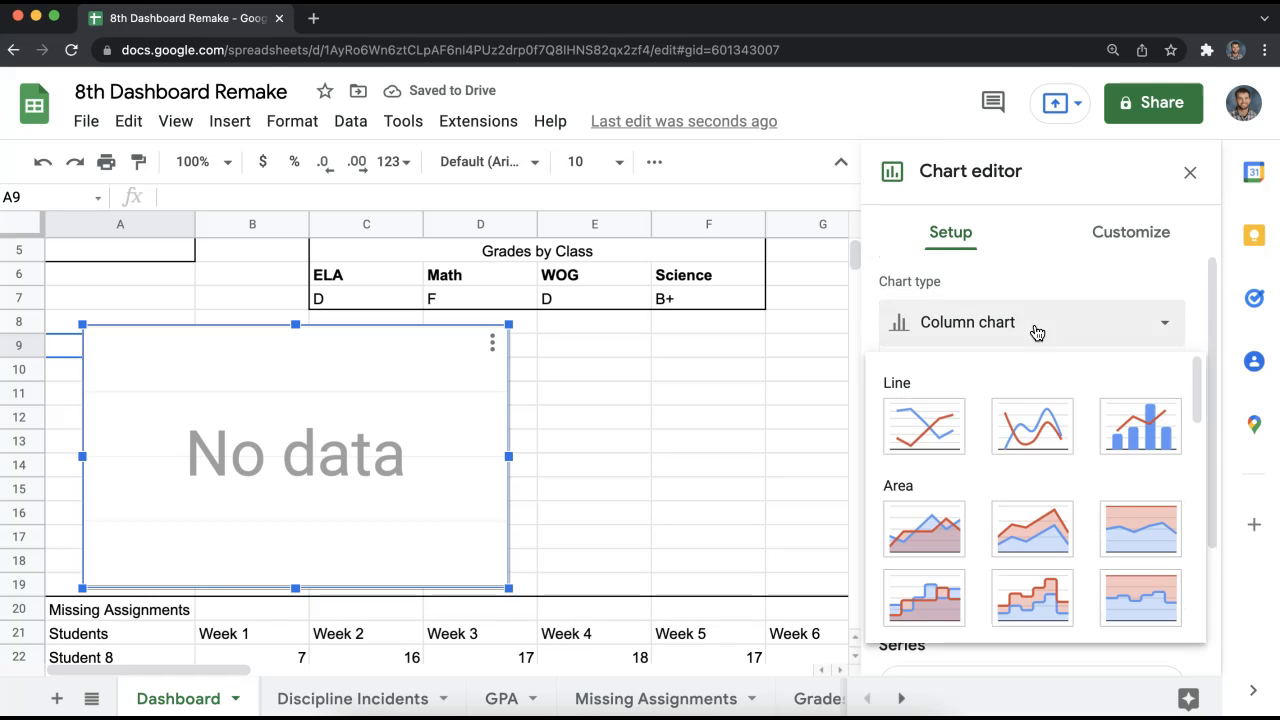
pyautogui.click(946, 423)
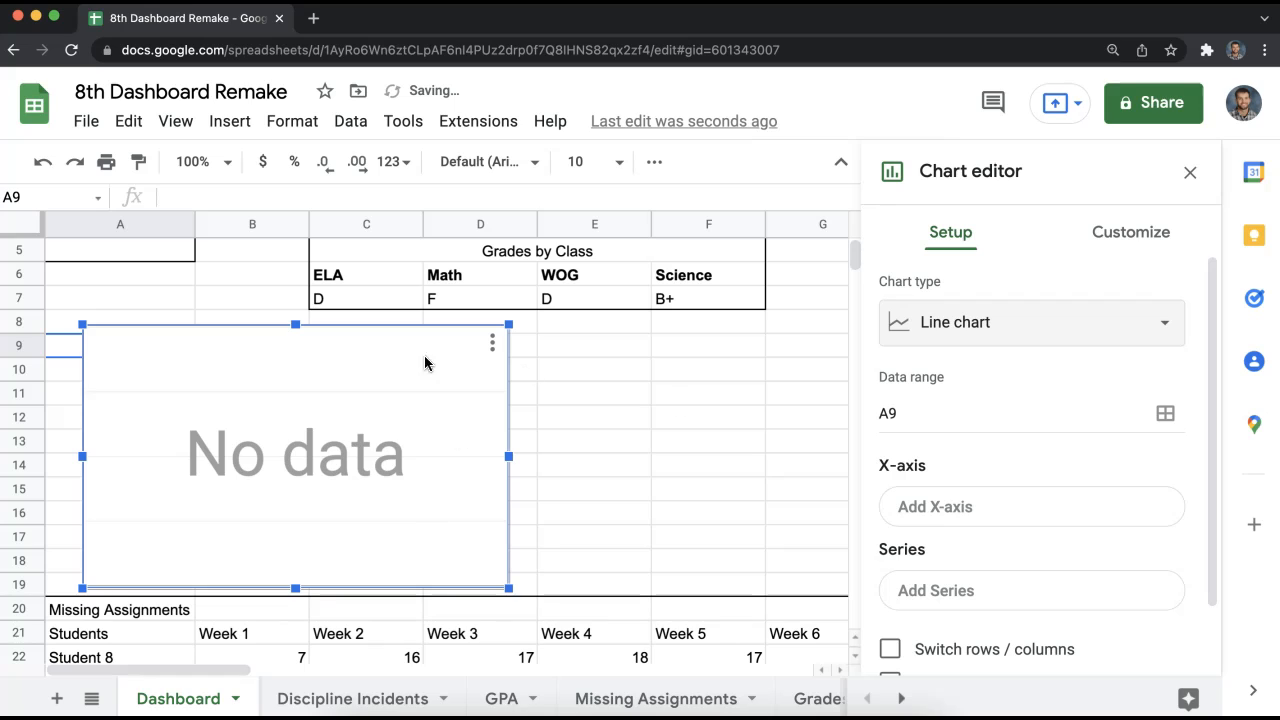
pyautogui.moveTo(408, 335); pyautogui.dragTo(413, 339)
# - Try to use the Missing Assignments week headers in B21:J21 as the chart's X-axis
pyautogui.scroll(-2, 1045, 375)
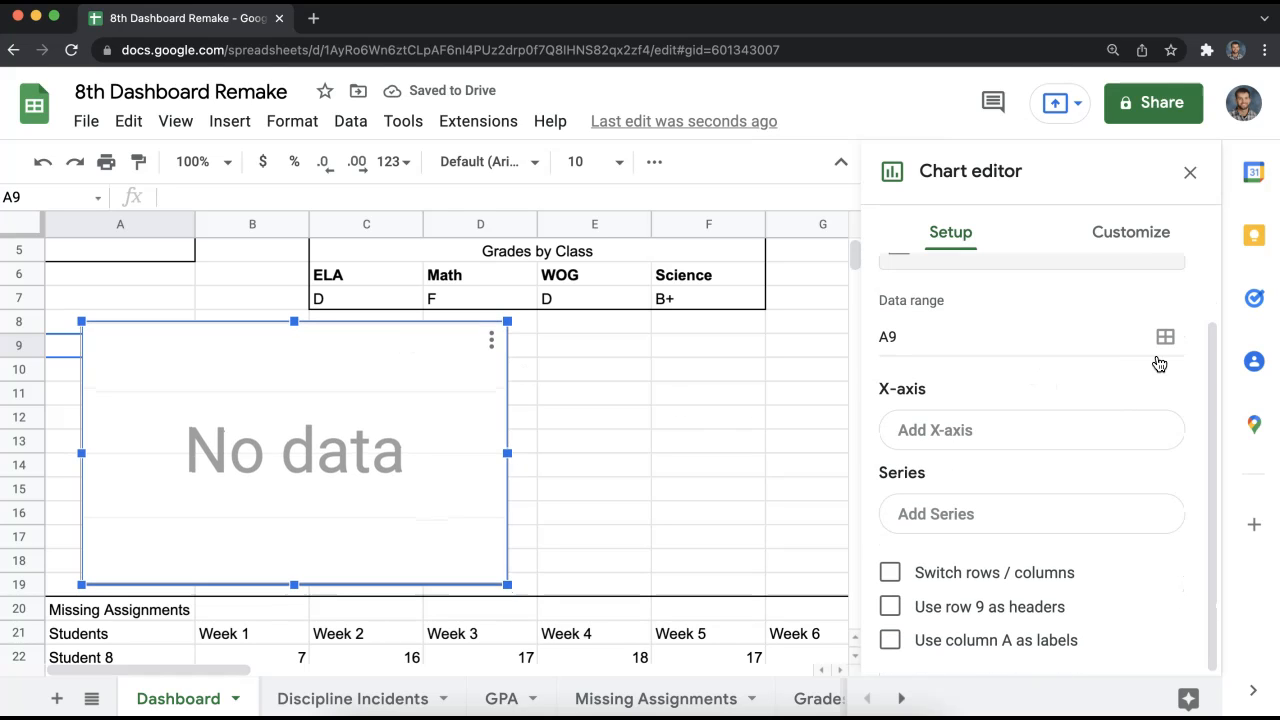
pyautogui.click(935, 445)
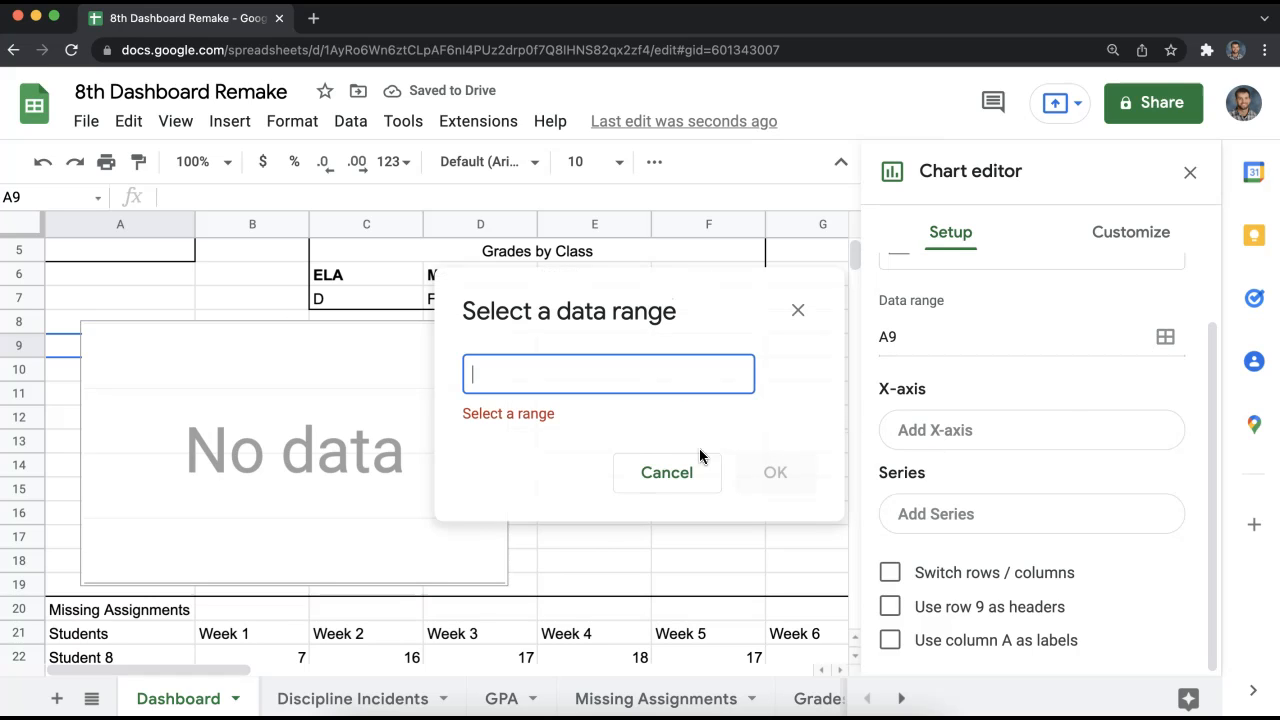
pyautogui.moveTo(290, 634); pyautogui.dragTo(780, 632)
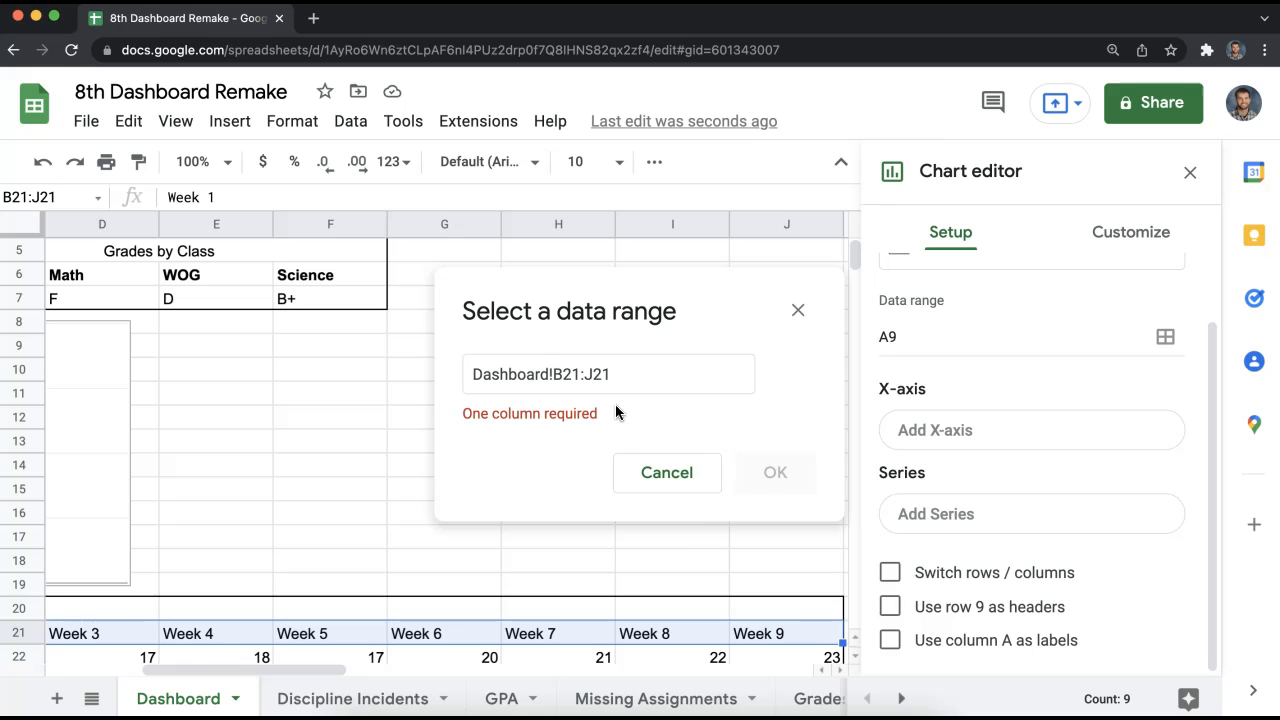
pyautogui.hotkey('ctrl', 'a')
pyautogui.press('BackSpace')
pyautogui.click(624, 482)
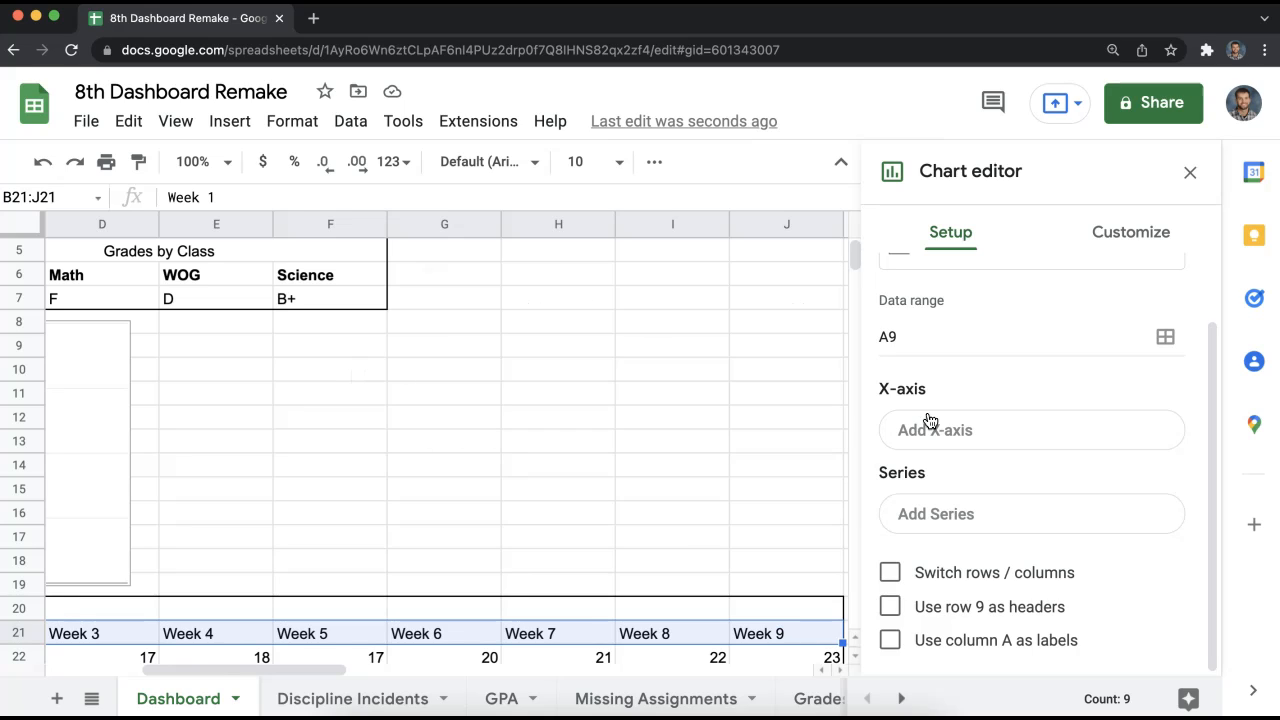
# - Set the chart's data range to B21:J22, covering the Week 1 to Week 9 headers and the student's missing assignment counts
pyautogui.click(1165, 337)
pyautogui.hotkey('ctrl', 'a')
pyautogui.press('BackSpace')
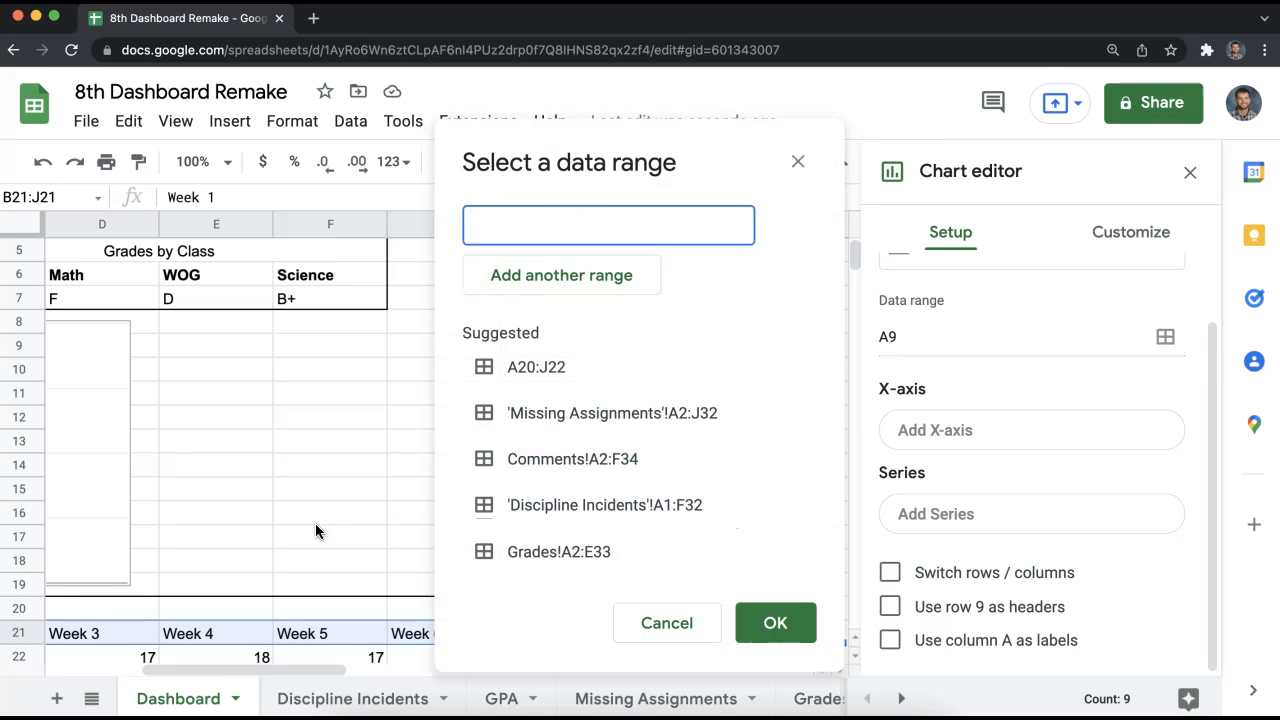
pyautogui.moveTo(345, 668); pyautogui.dragTo(250, 668)
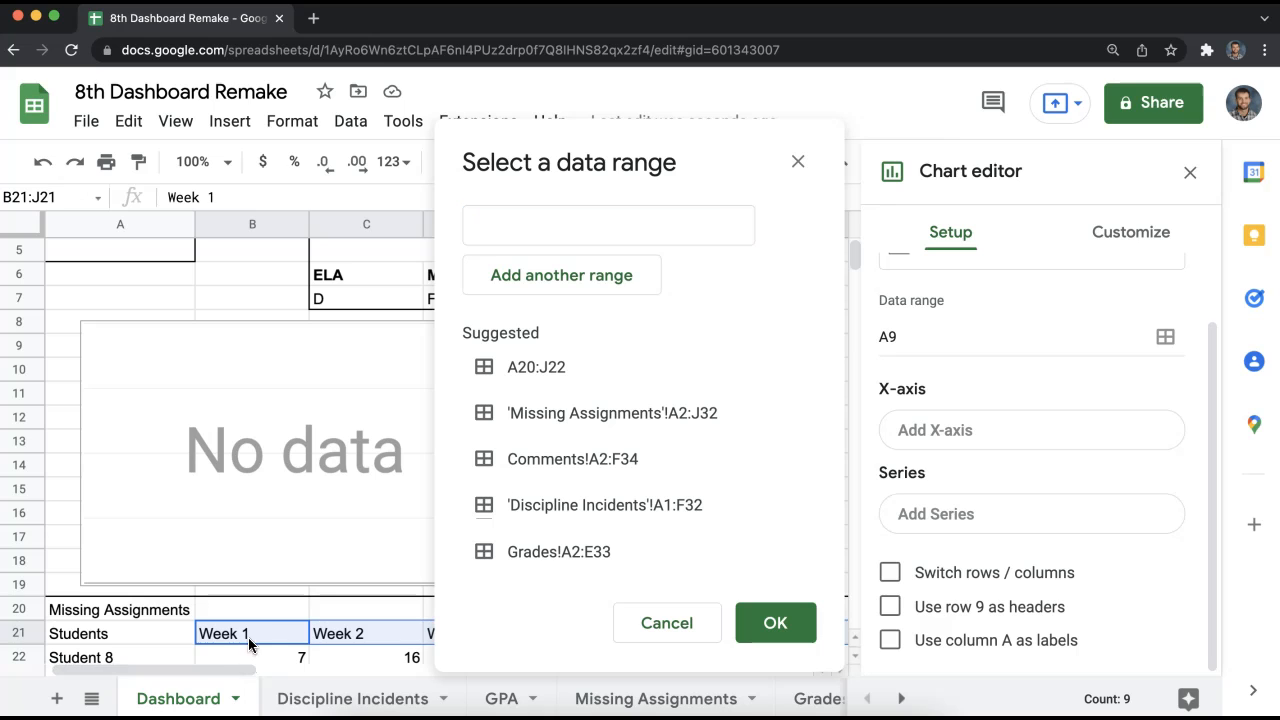
pyautogui.moveTo(269, 623); pyautogui.dragTo(488, 603)
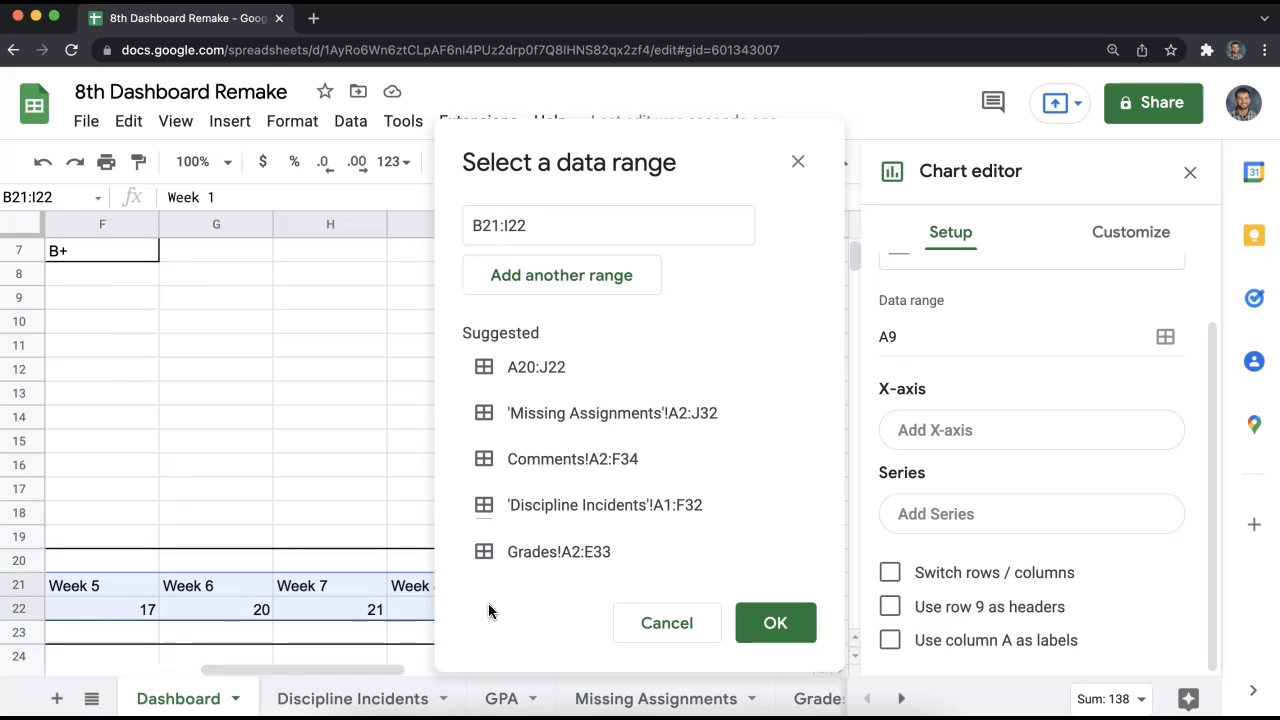
pyautogui.moveTo(681, 172); pyautogui.dragTo(1034, 140)
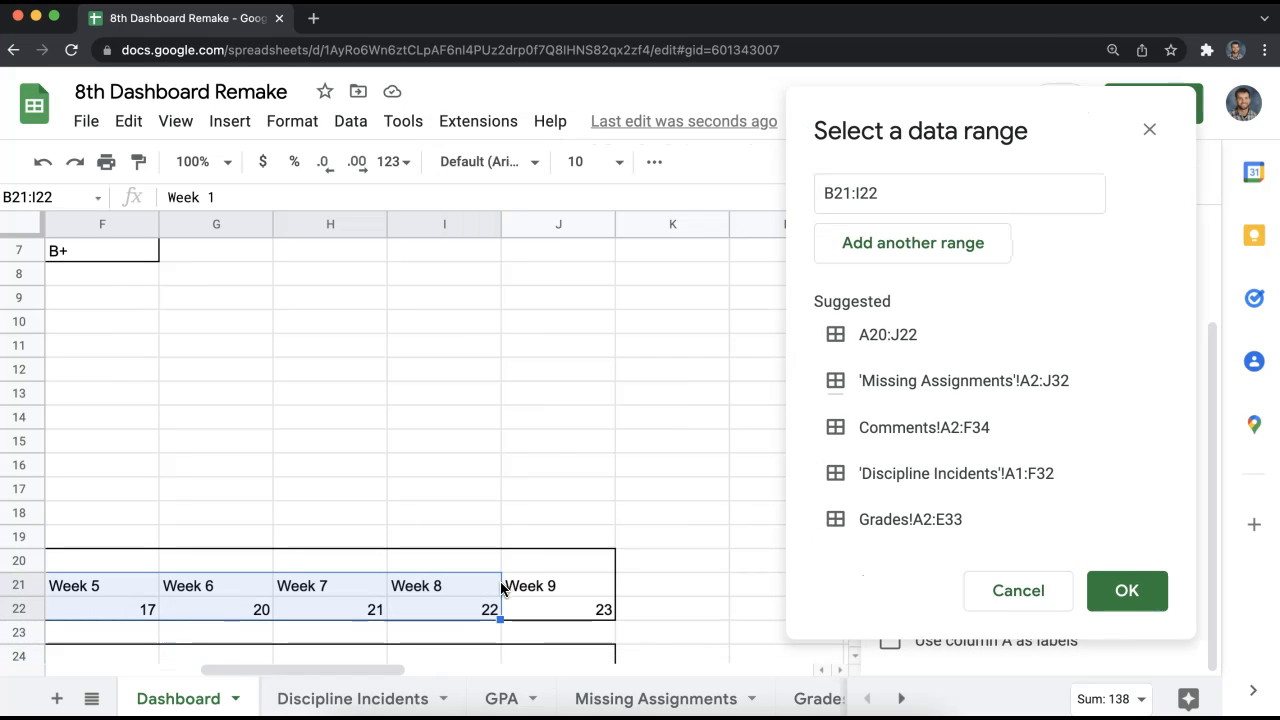
pyautogui.moveTo(492, 618); pyautogui.dragTo(567, 617)
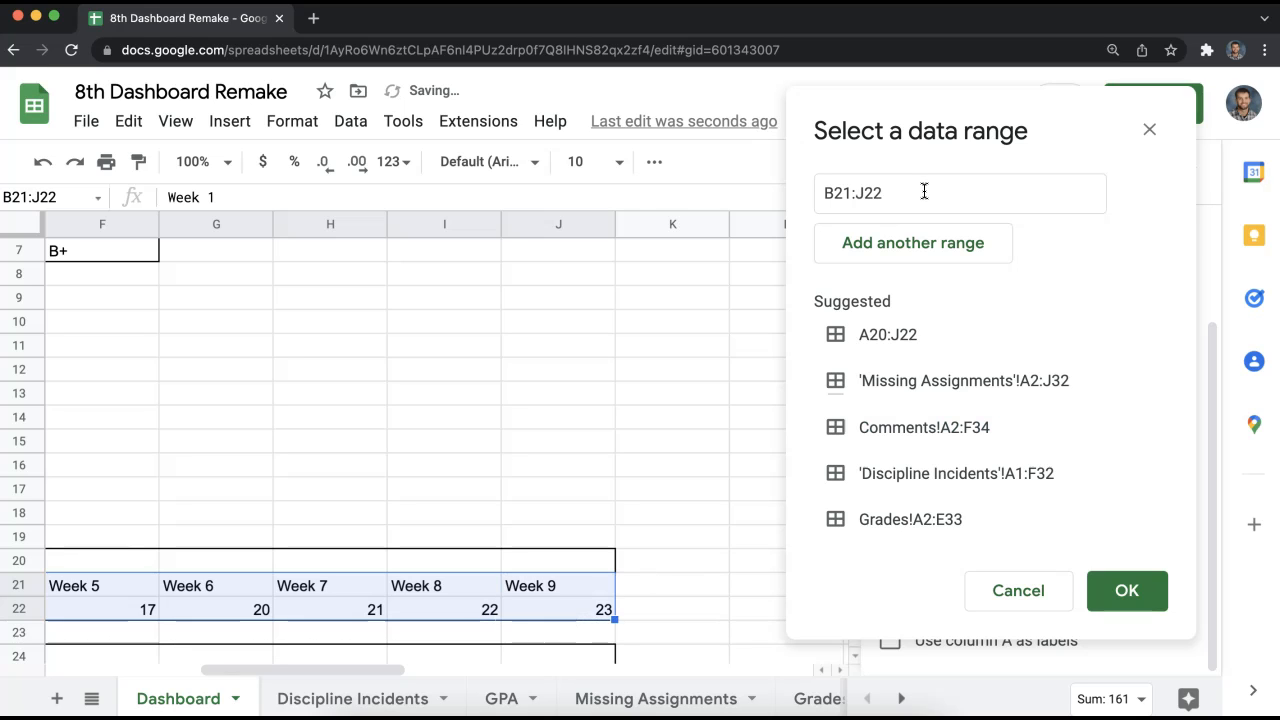
pyautogui.click(1145, 593)
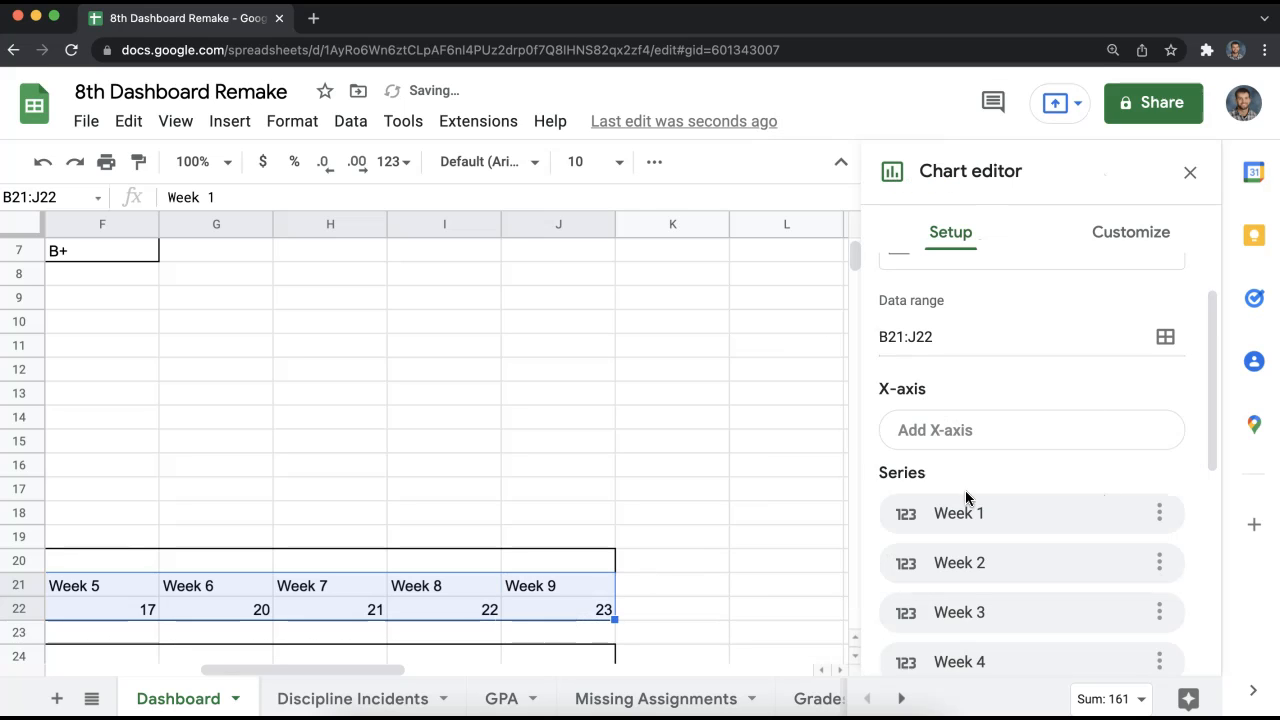
# - Examine the chart's week series, then return to column A and check how the line chart plots them
pyautogui.scroll(-5, 966, 497)
pyautogui.scroll(6, 974, 494)
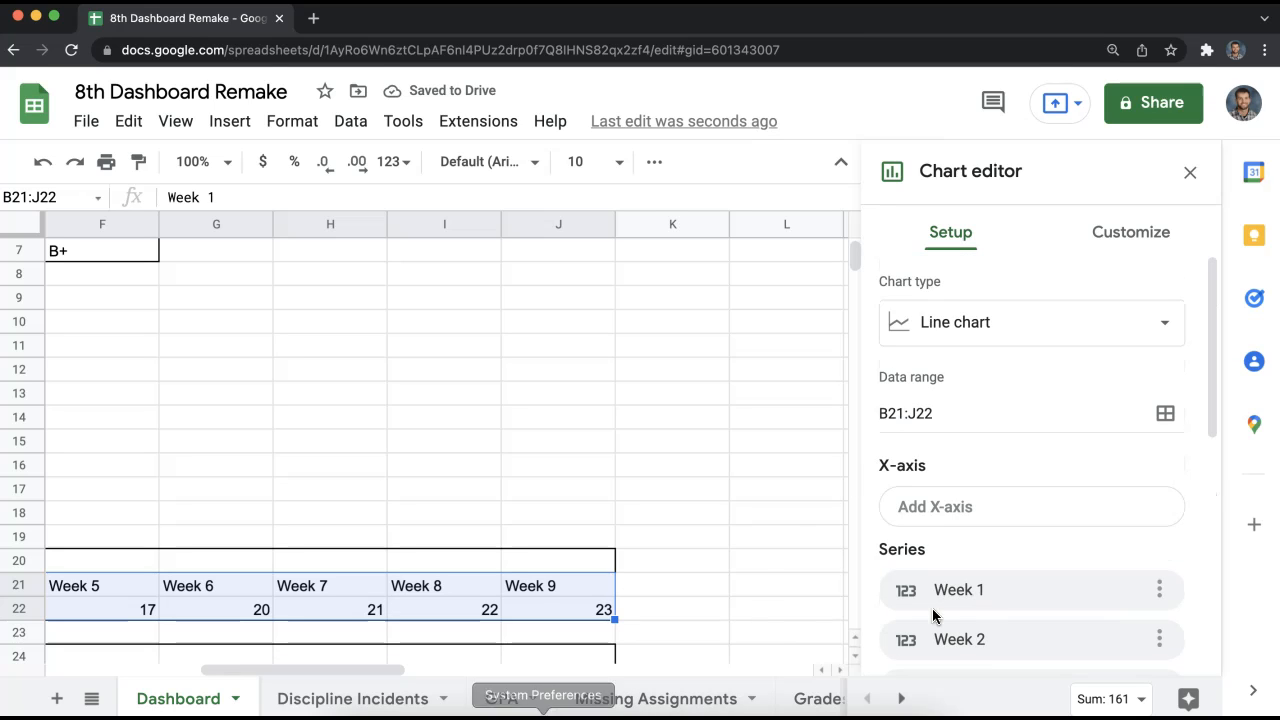
pyautogui.click(458, 444)
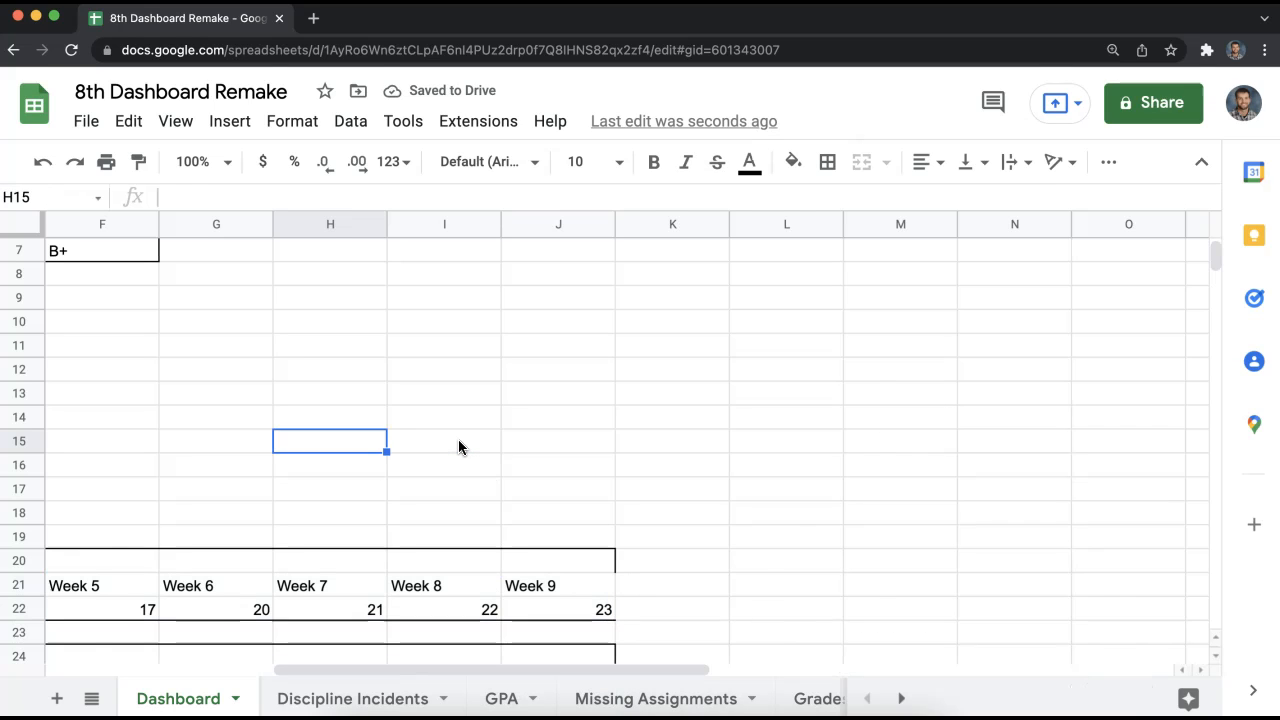
pyautogui.press('Left')
pyautogui.press('Left')
pyautogui.press('Left')
pyautogui.press('Left')
pyautogui.press('Left')
pyautogui.press('Left')
pyautogui.press('Left')
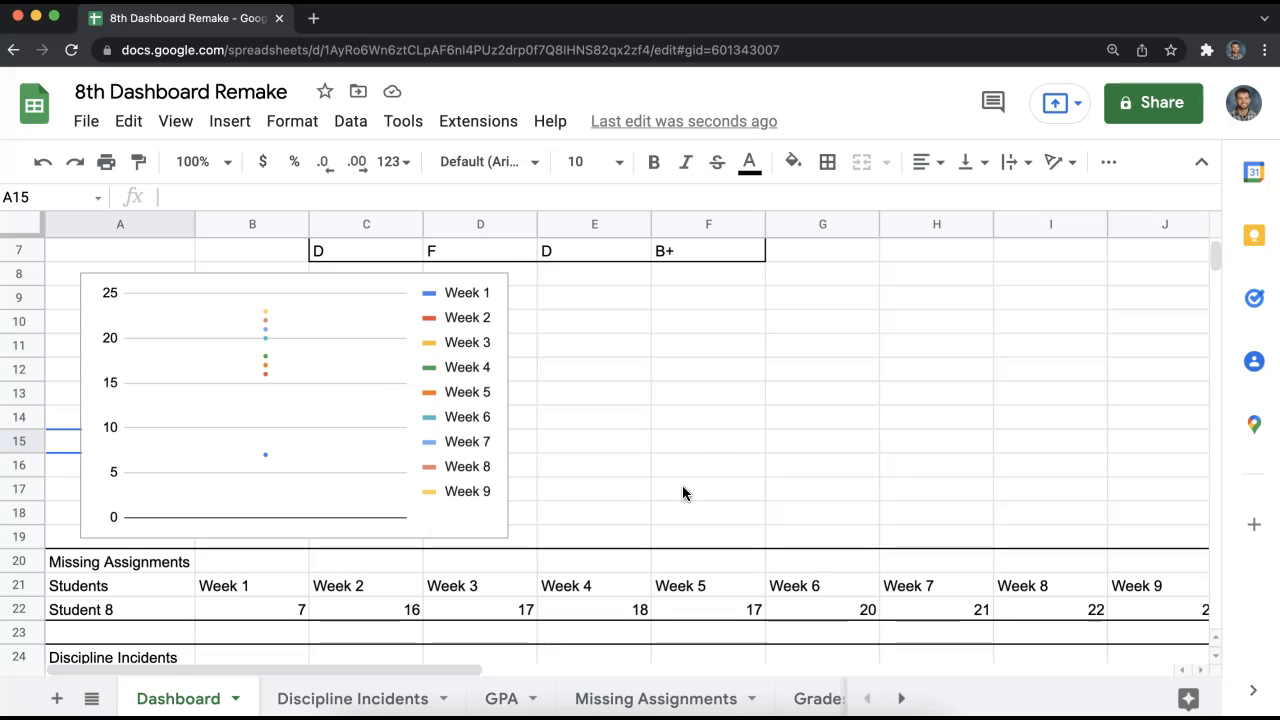
# - Reopen the line chart for editing and switch its rows and columns so the weeks run along the X-axis
pyautogui.click(391, 343)
pyautogui.click(489, 291)
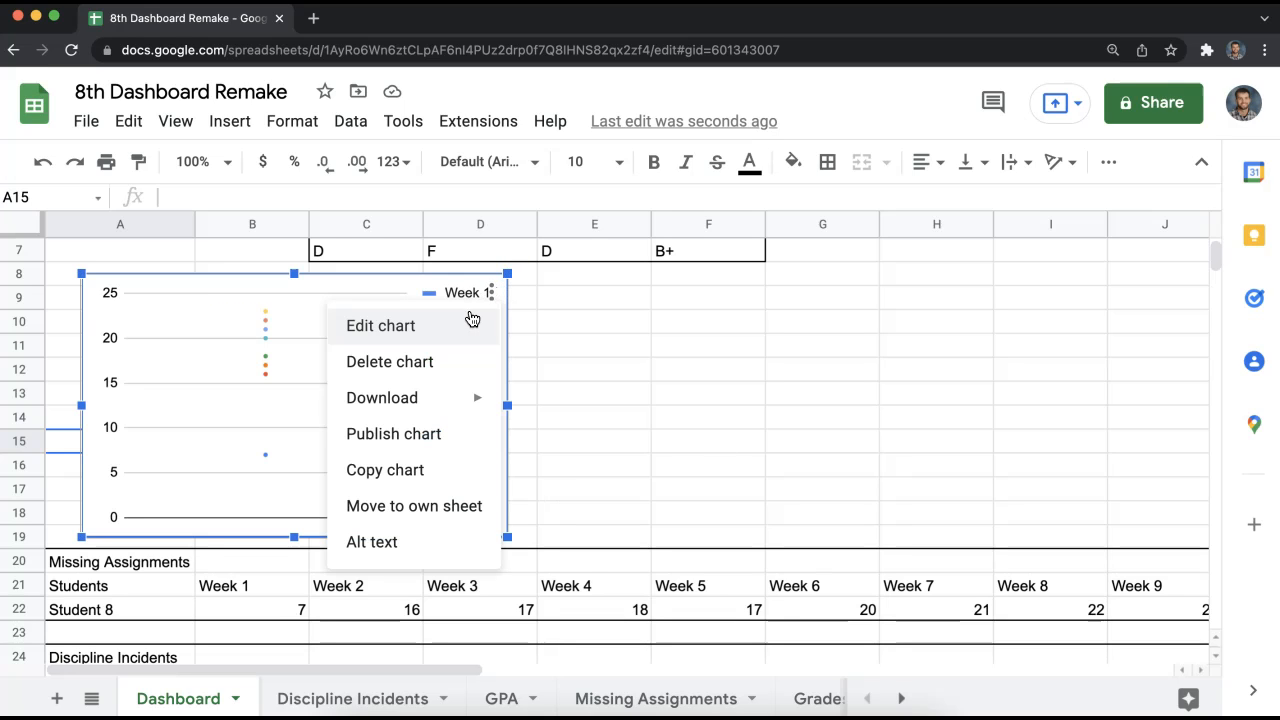
pyautogui.click(389, 323)
pyautogui.click(264, 347)
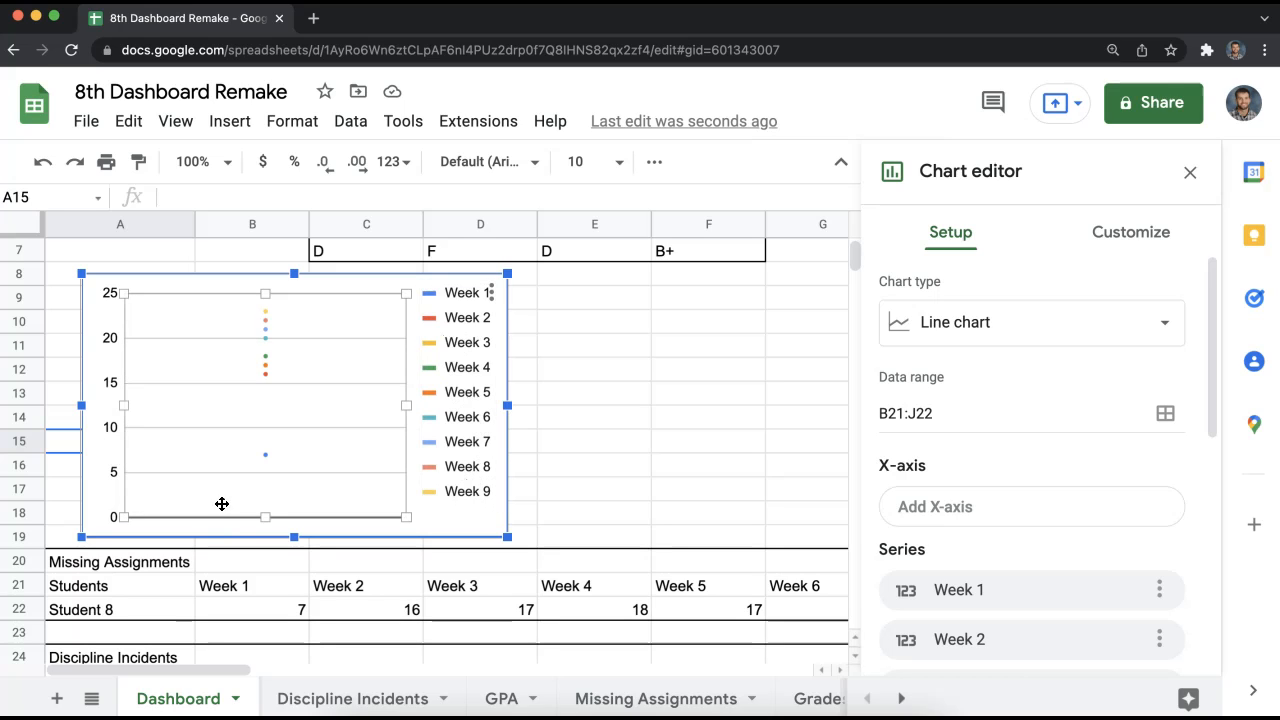
pyautogui.scroll(-2, 1033, 545)
pyautogui.scroll(-6, 1033, 540)
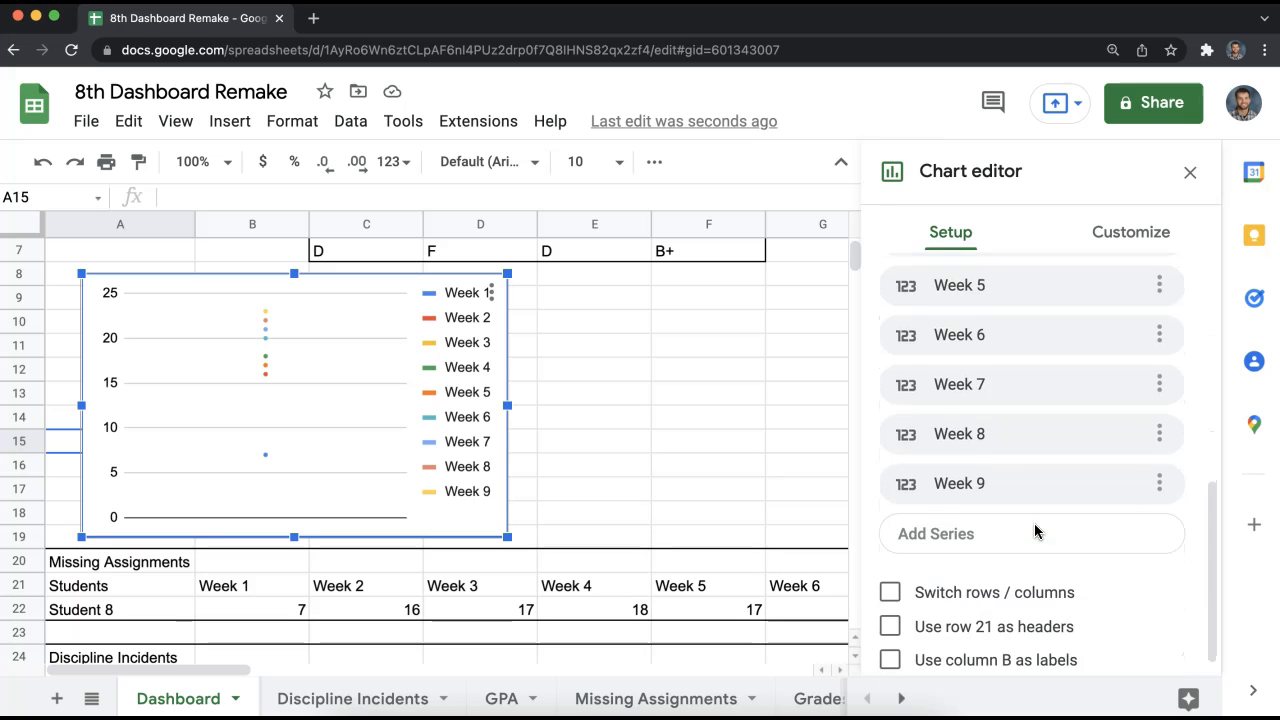
pyautogui.click(1082, 578)
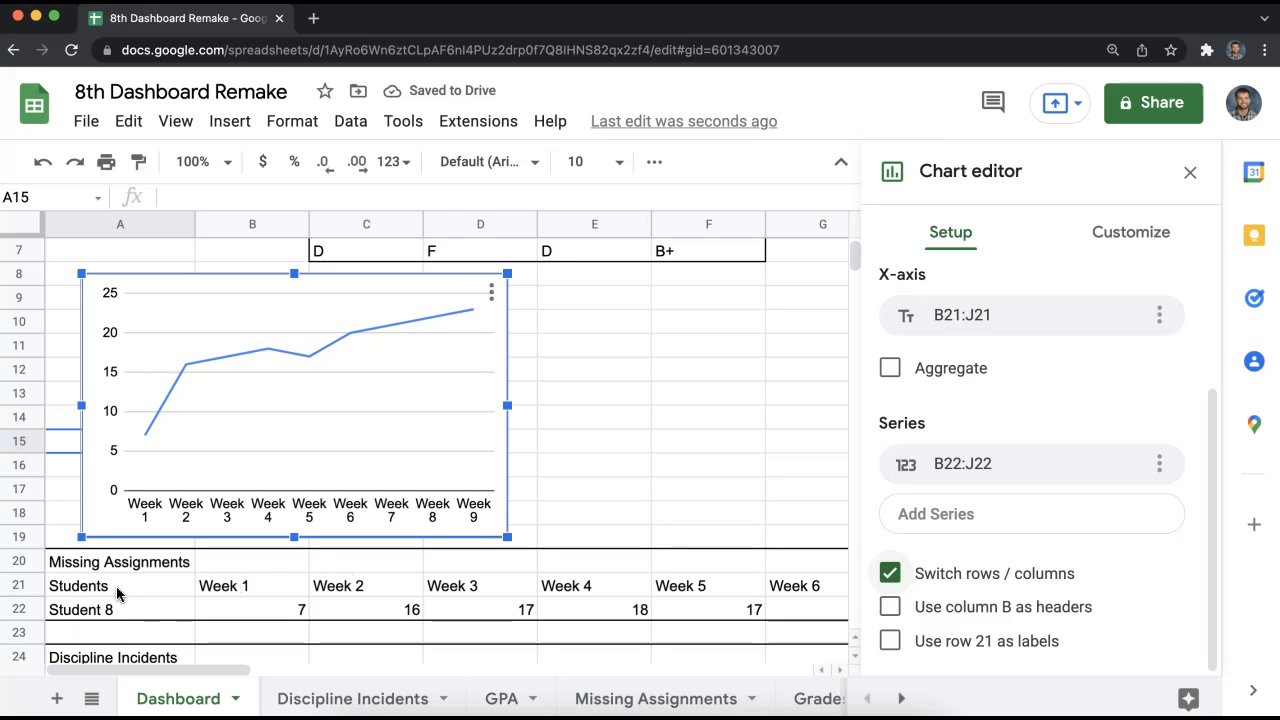
# - Review the line chart's data range, X-axis and series settings against the Missing Assignments table
pyautogui.moveTo(172, 594); pyautogui.dragTo(827, 589)
pyautogui.click(936, 464)
pyautogui.click(490, 296)
pyautogui.click(491, 292)
pyautogui.click(423, 326)
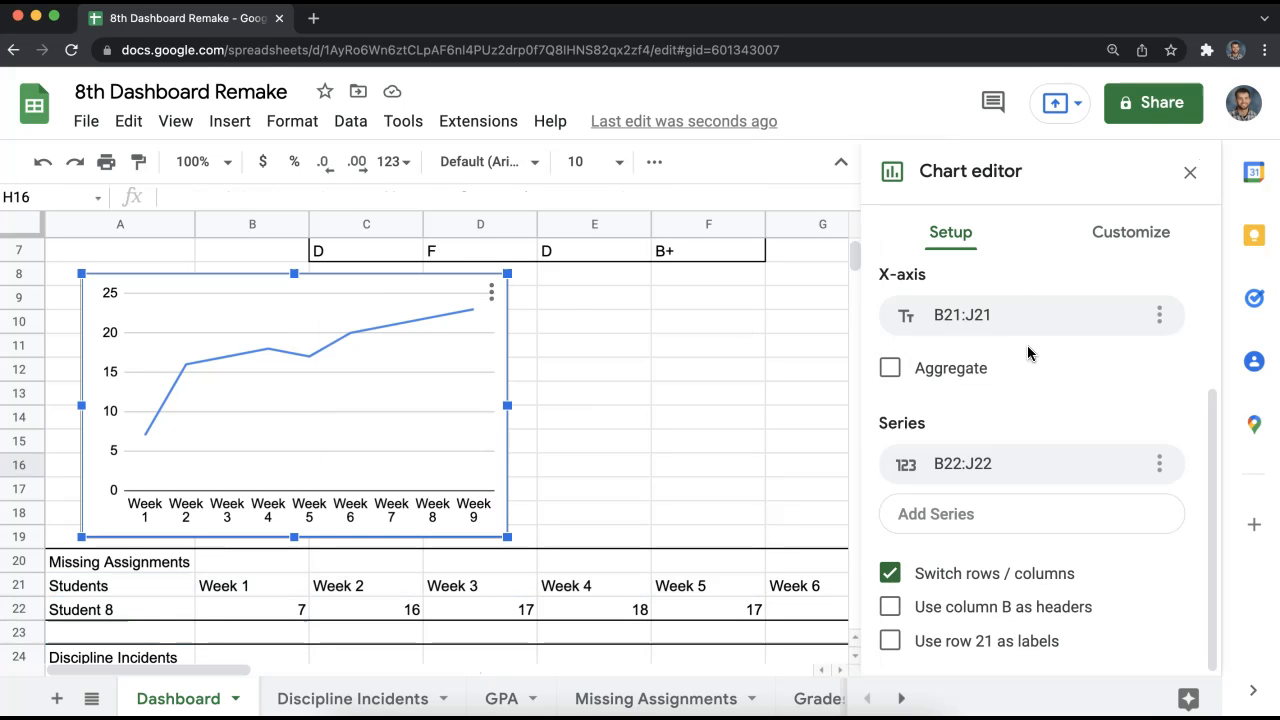
pyautogui.scroll(1, 1103, 408)
pyautogui.scroll(-1, 1121, 461)
pyautogui.scroll(3, 1045, 460)
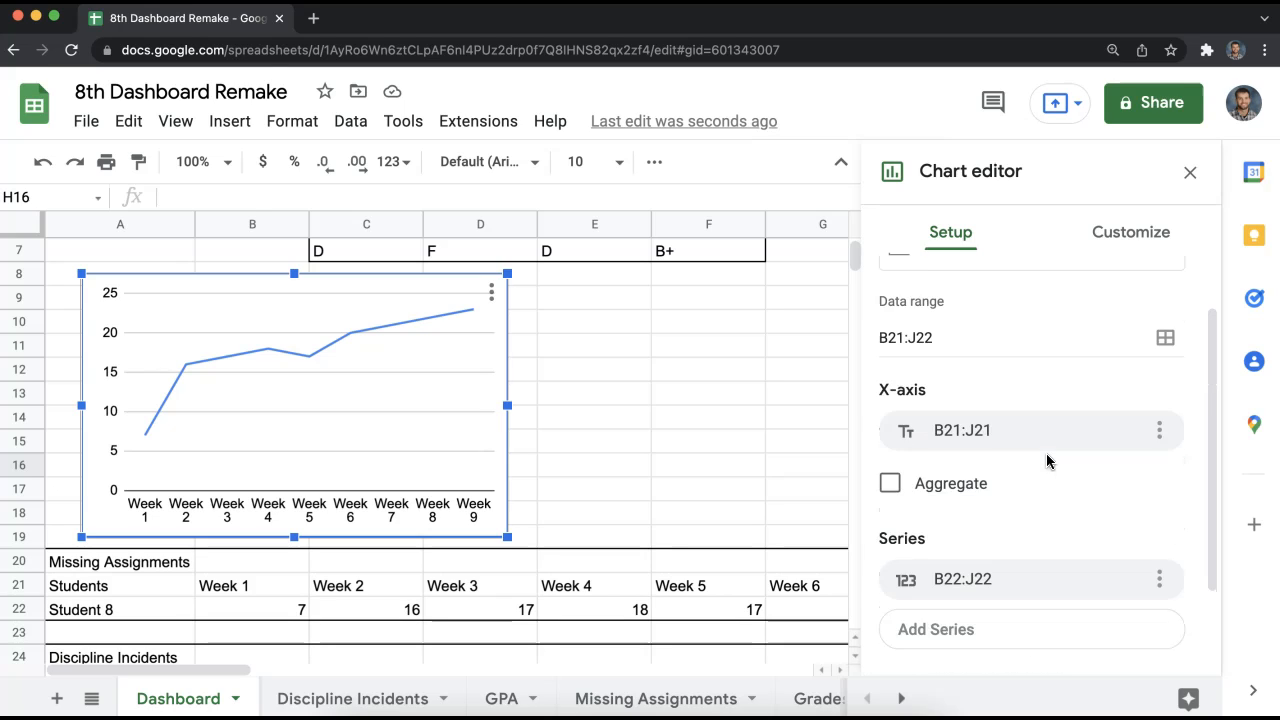
# - Title the line chart Missing Assignments and finish editing it
pyautogui.click(1122, 236)
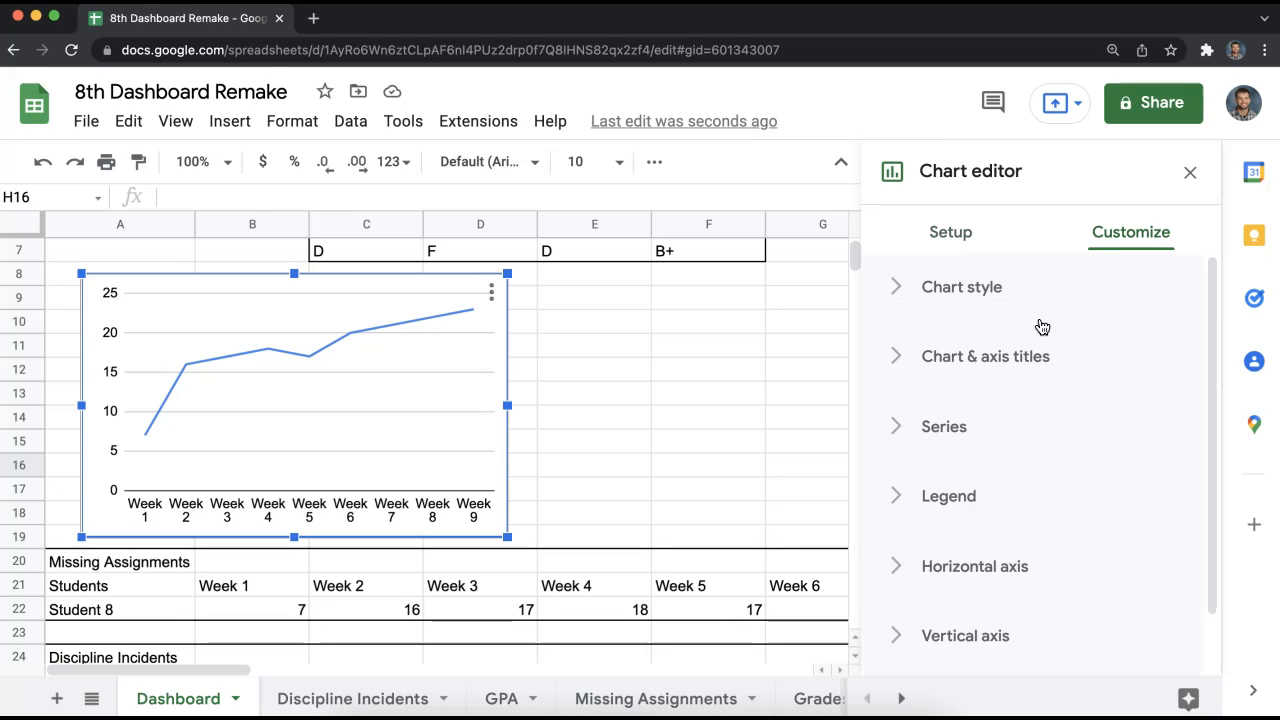
pyautogui.click(957, 357)
pyautogui.click(992, 525)
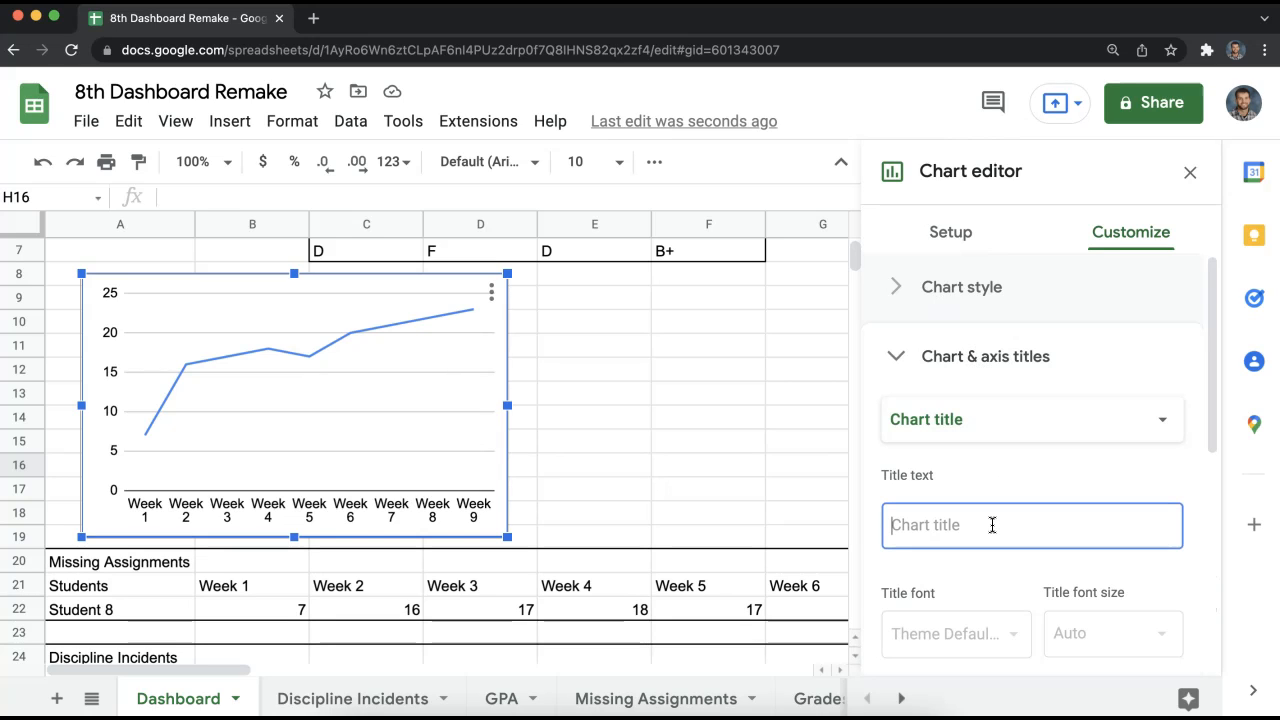
pyautogui.write('Missing Assignments')
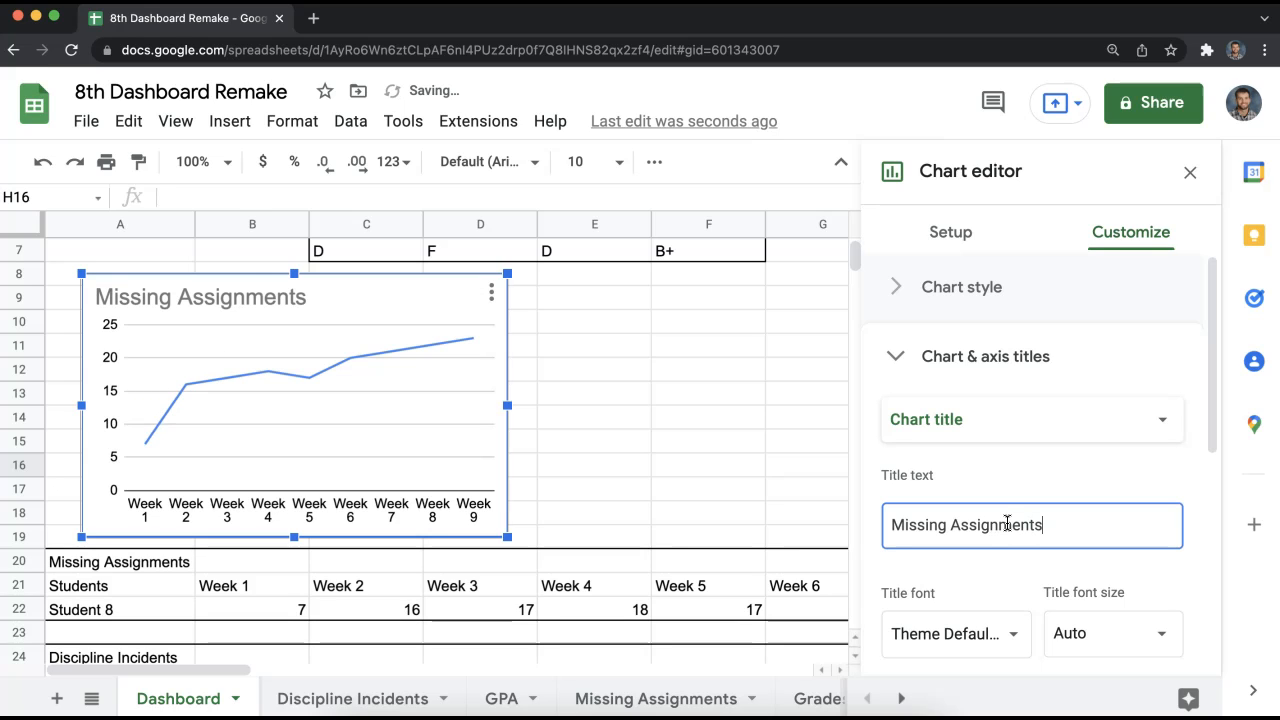
pyautogui.scroll(3, 624, 395)
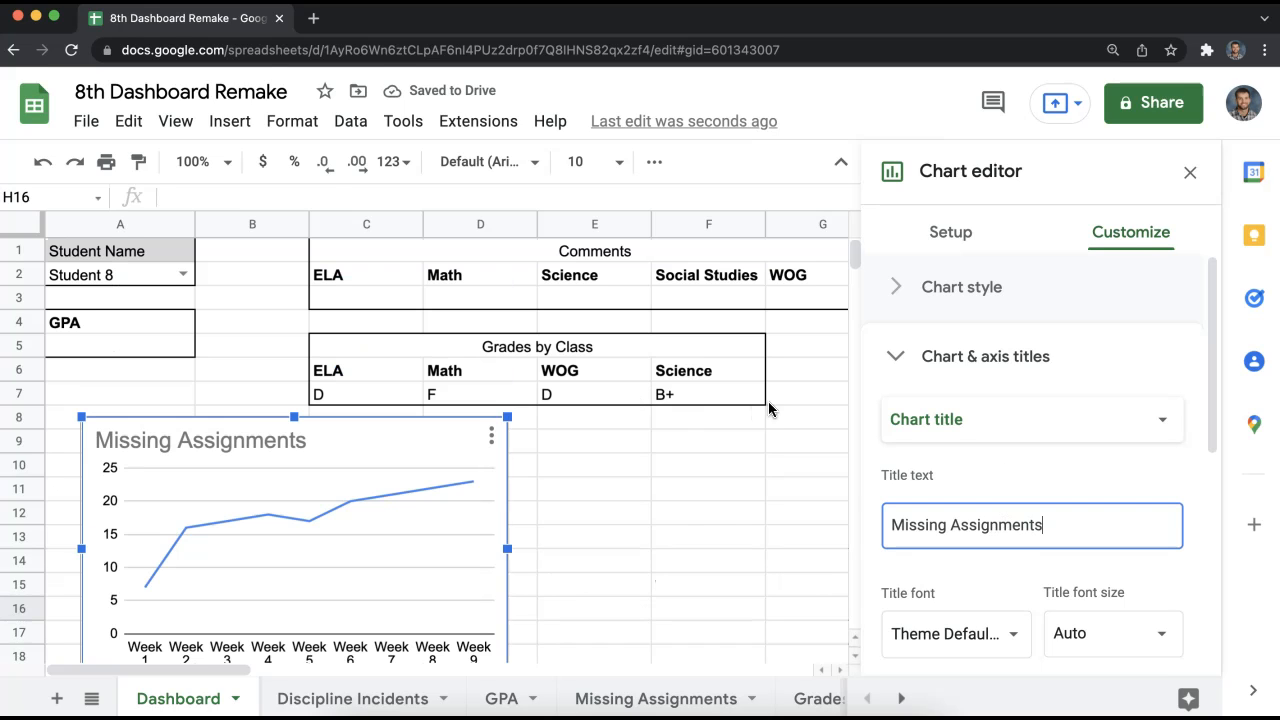
pyautogui.click(760, 414)
# - Select Student 1 as the student name and check how the dashboard's tables and chart respond
pyautogui.scroll(-2, 830, 434)
pyautogui.scroll(2, 789, 437)
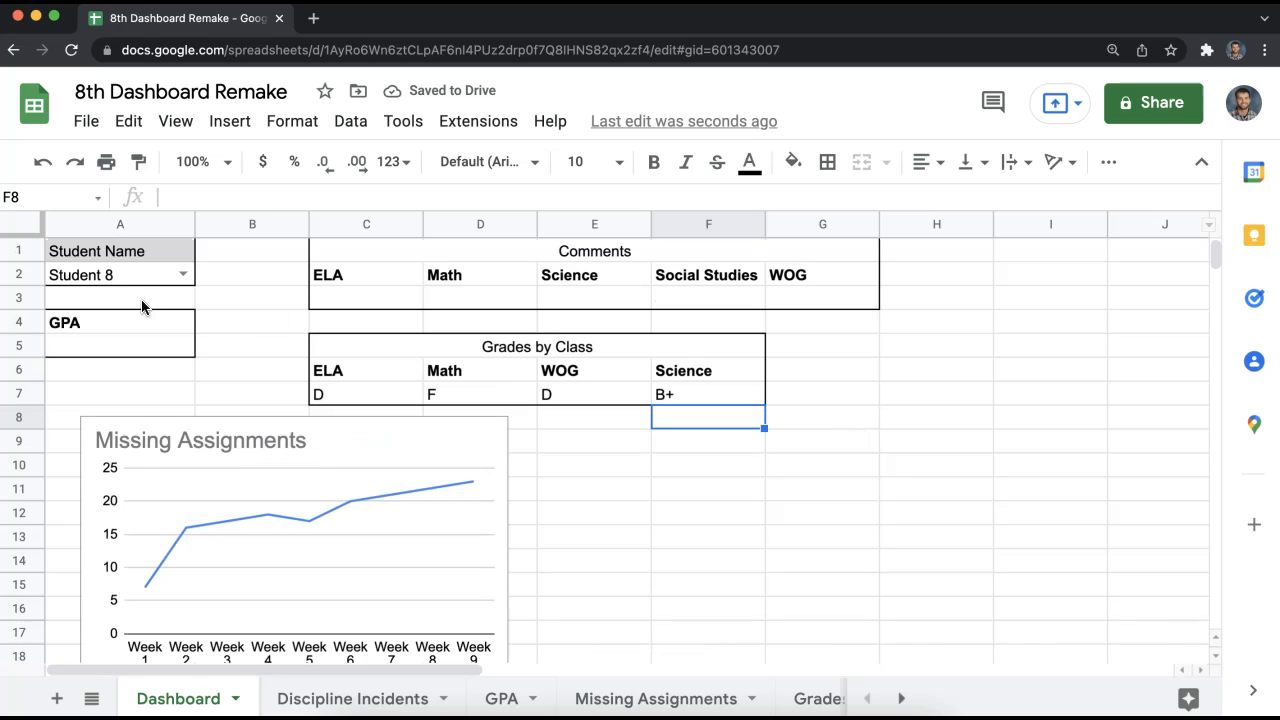
pyautogui.click(182, 274)
pyautogui.click(126, 329)
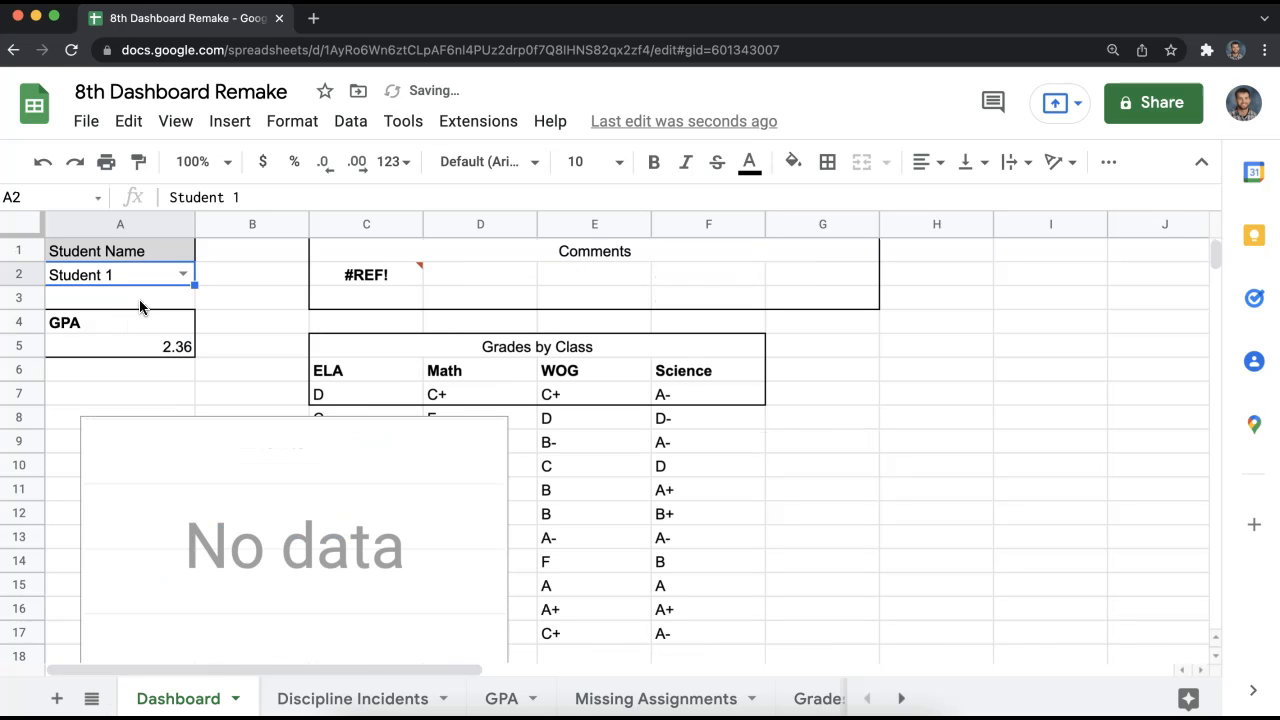
pyautogui.scroll(-4, 770, 490)
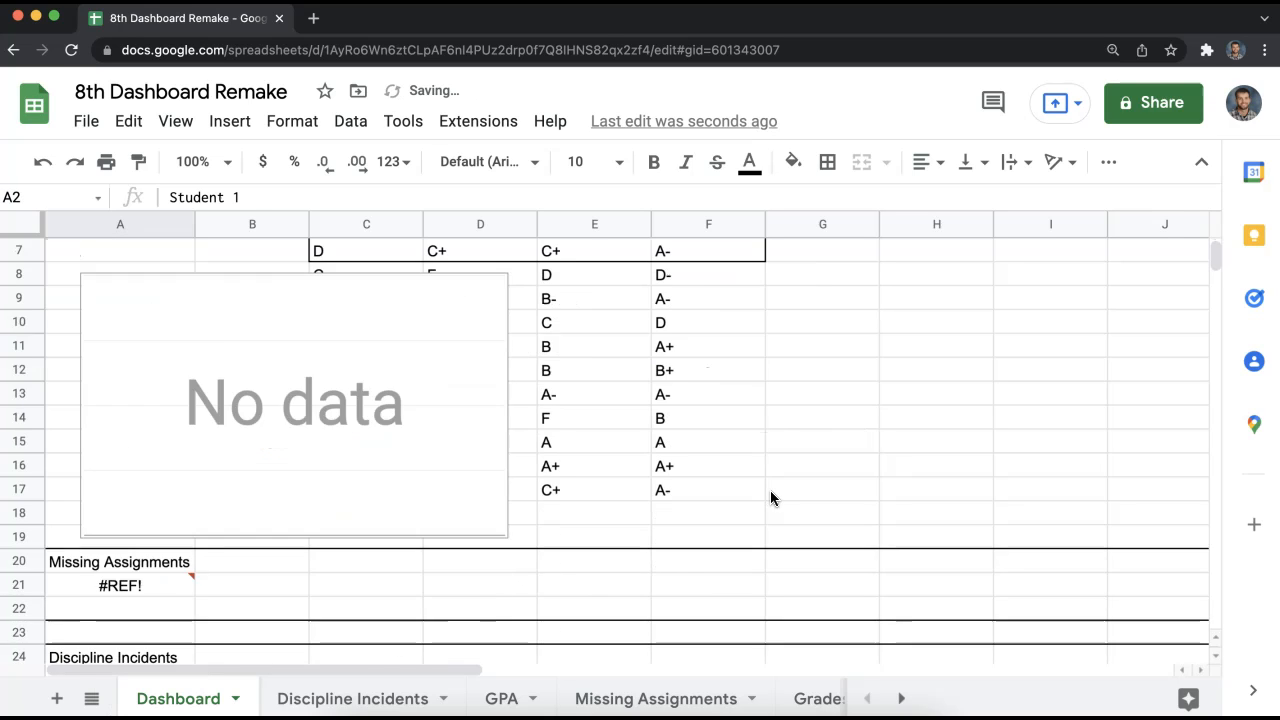
pyautogui.scroll(3, 768, 489)
# - Examine the contains condition of the Grades by Class query in C6 and the grade rows it returns
pyautogui.click(377, 323)
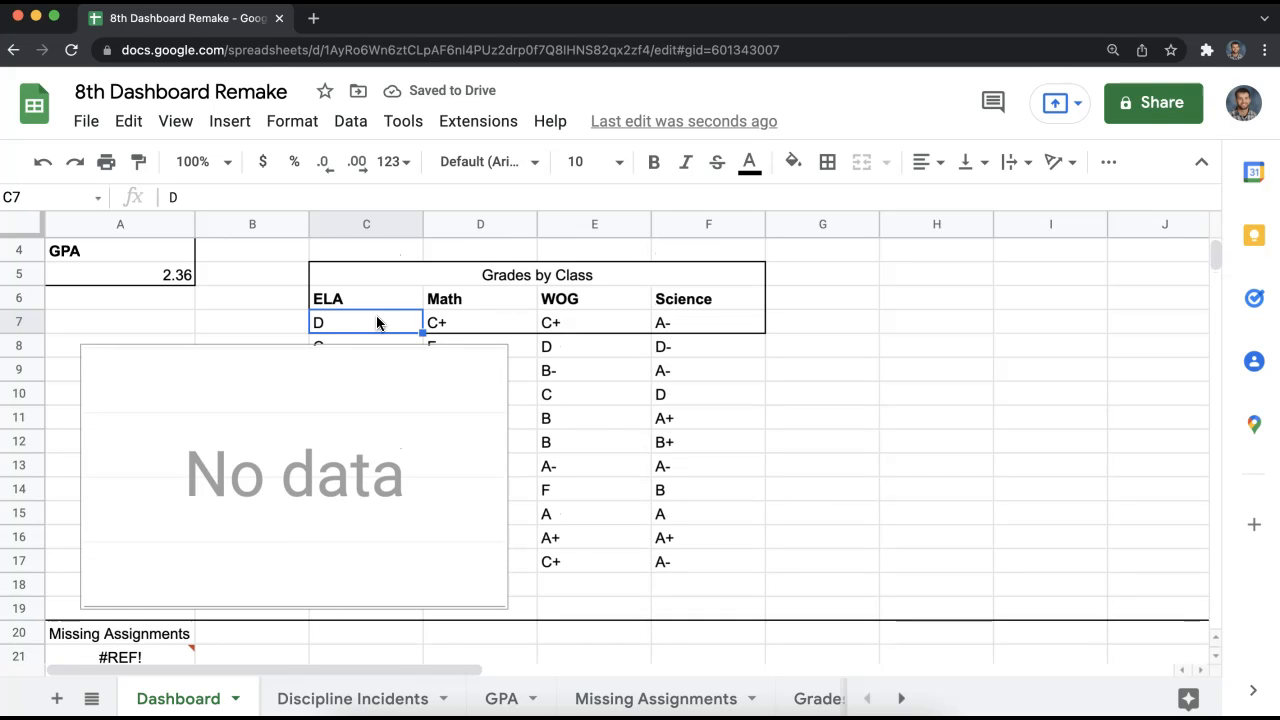
pyautogui.click(374, 302)
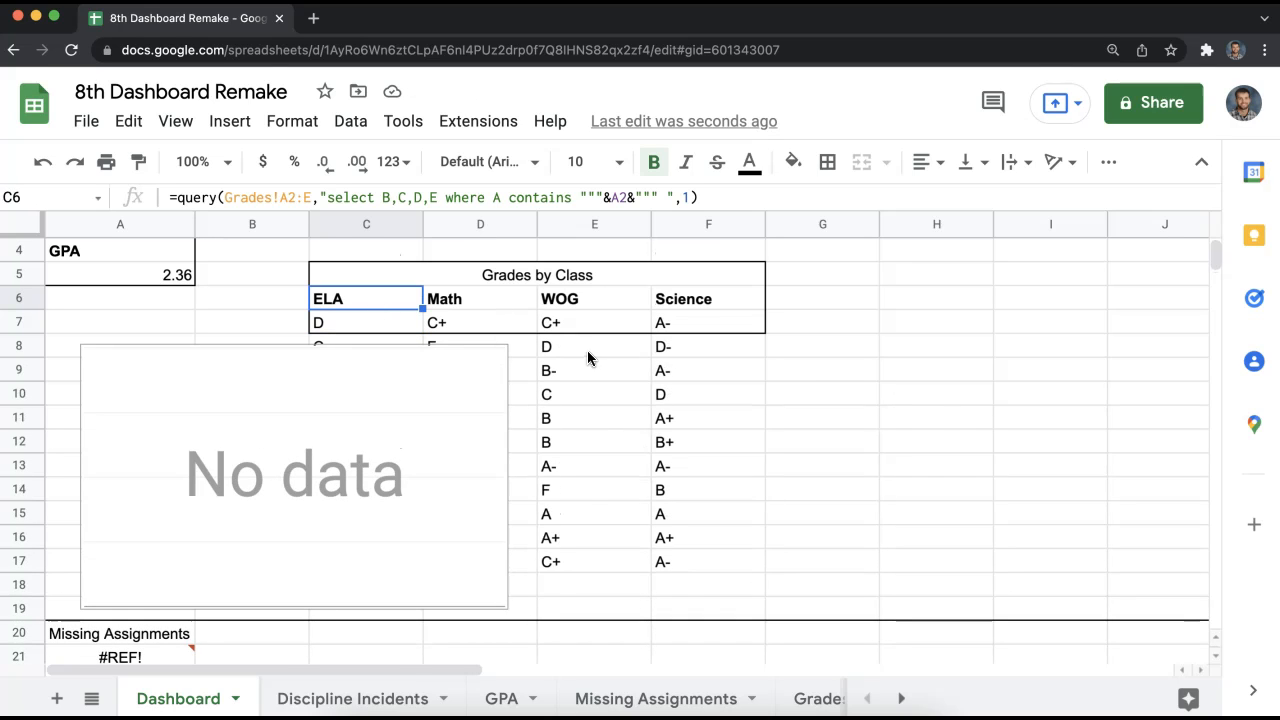
pyautogui.doubleClick(509, 200)
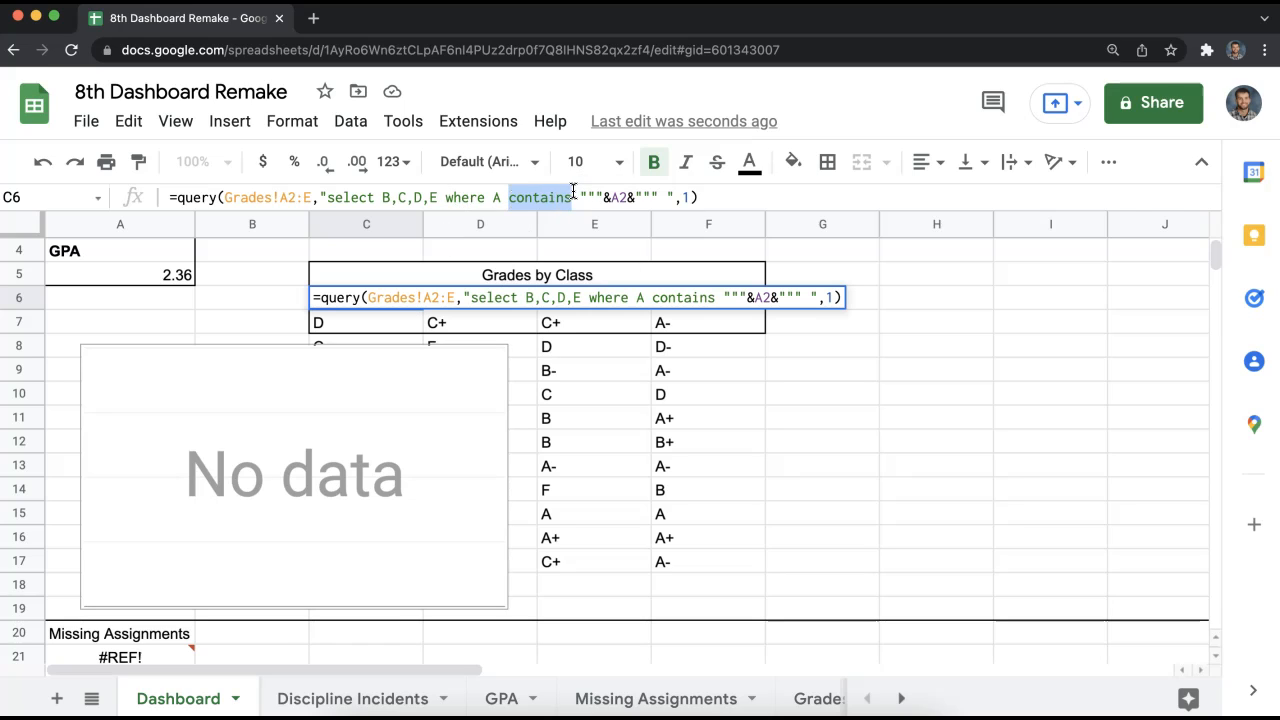
pyautogui.click(286, 306)
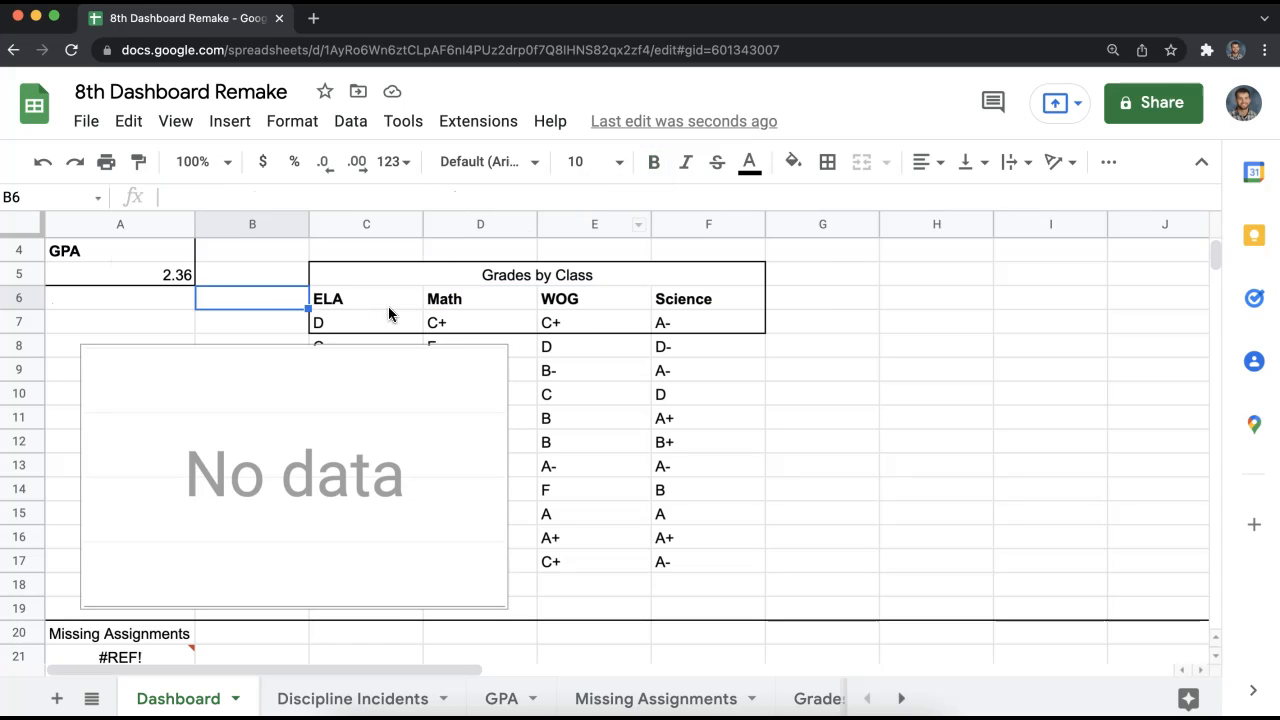
pyautogui.scroll(1, 888, 417)
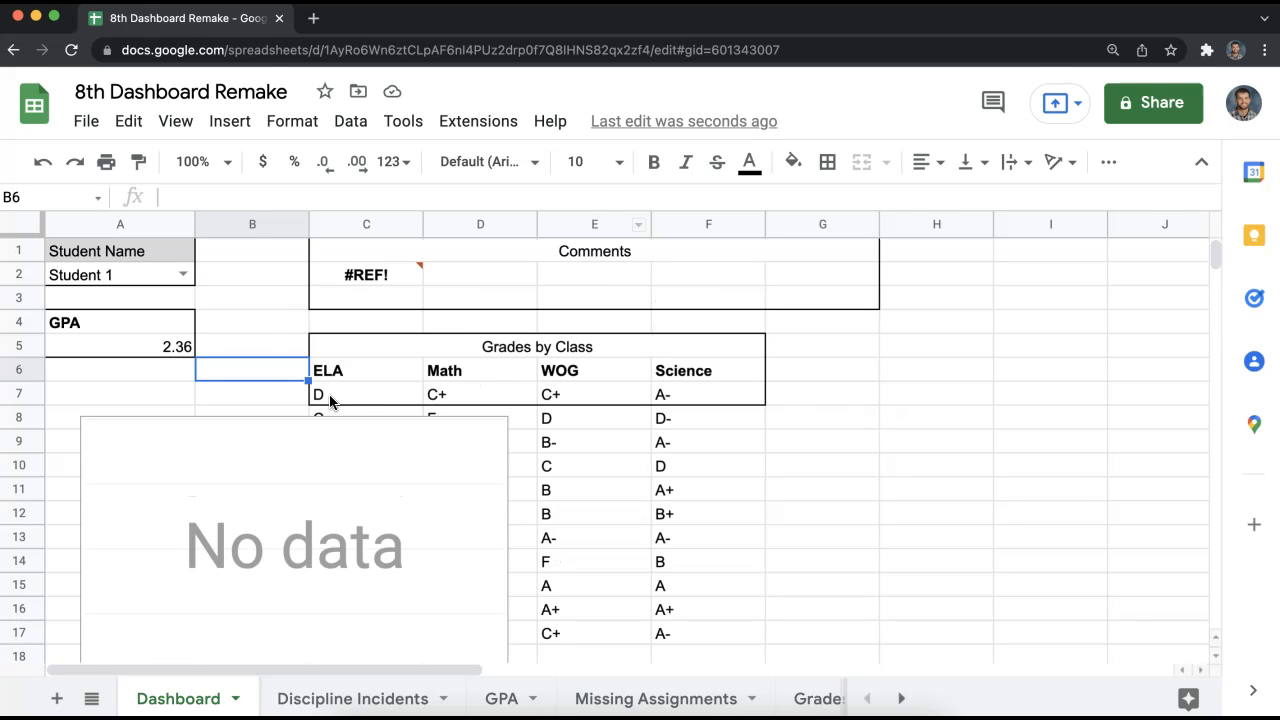
pyautogui.click(362, 399)
pyautogui.click(913, 441)
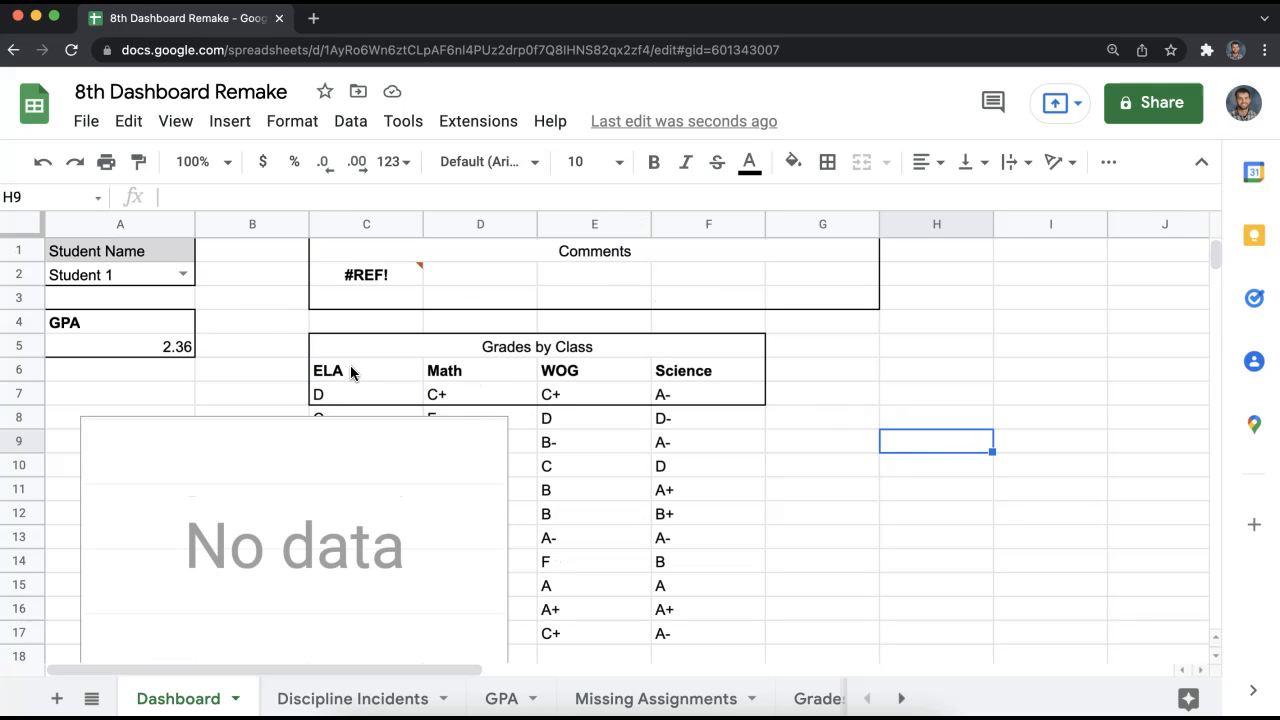
pyautogui.moveTo(349, 393); pyautogui.dragTo(726, 381)
pyautogui.moveTo(692, 428); pyautogui.dragTo(381, 432)
pyautogui.moveTo(734, 450); pyautogui.dragTo(370, 447)
pyautogui.moveTo(686, 460); pyautogui.dragTo(608, 478)
pyautogui.click(978, 438)
# - Replace contains with = in the Grades by Class query in C6 so it matches the student name exactly
pyautogui.doubleClick(377, 376)
pyautogui.doubleClick(545, 200)
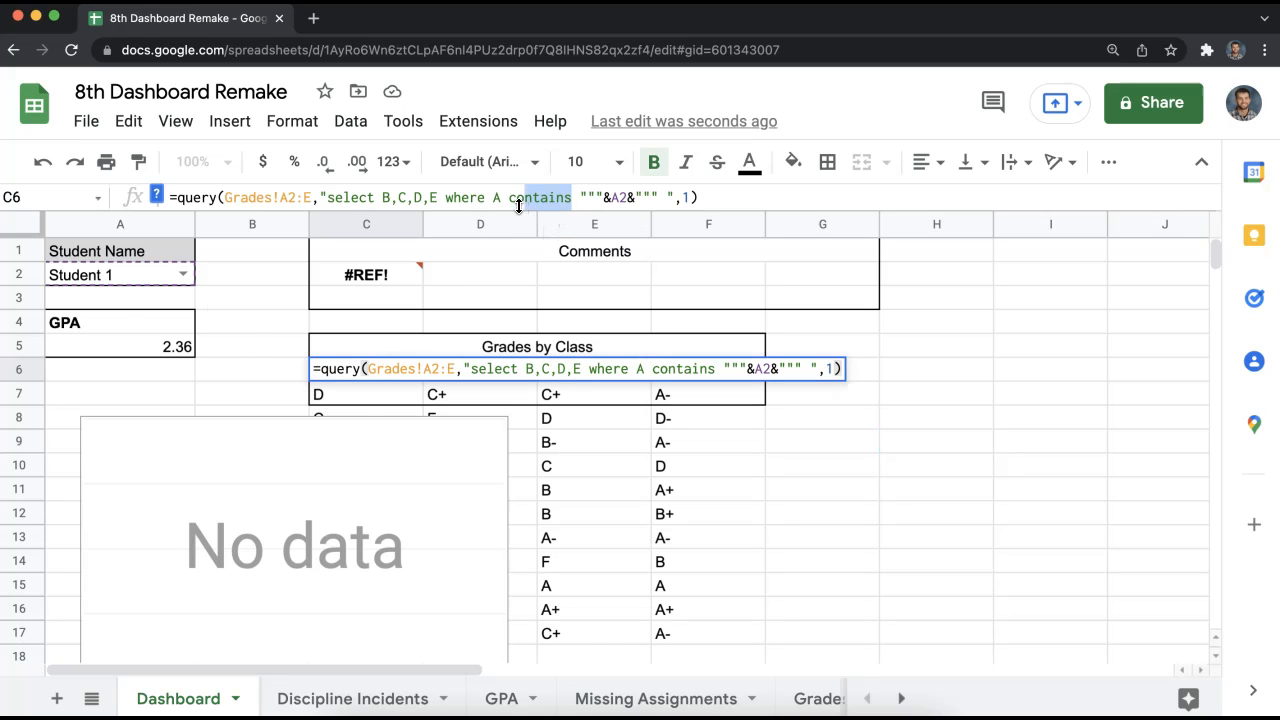
pyautogui.press('Return')
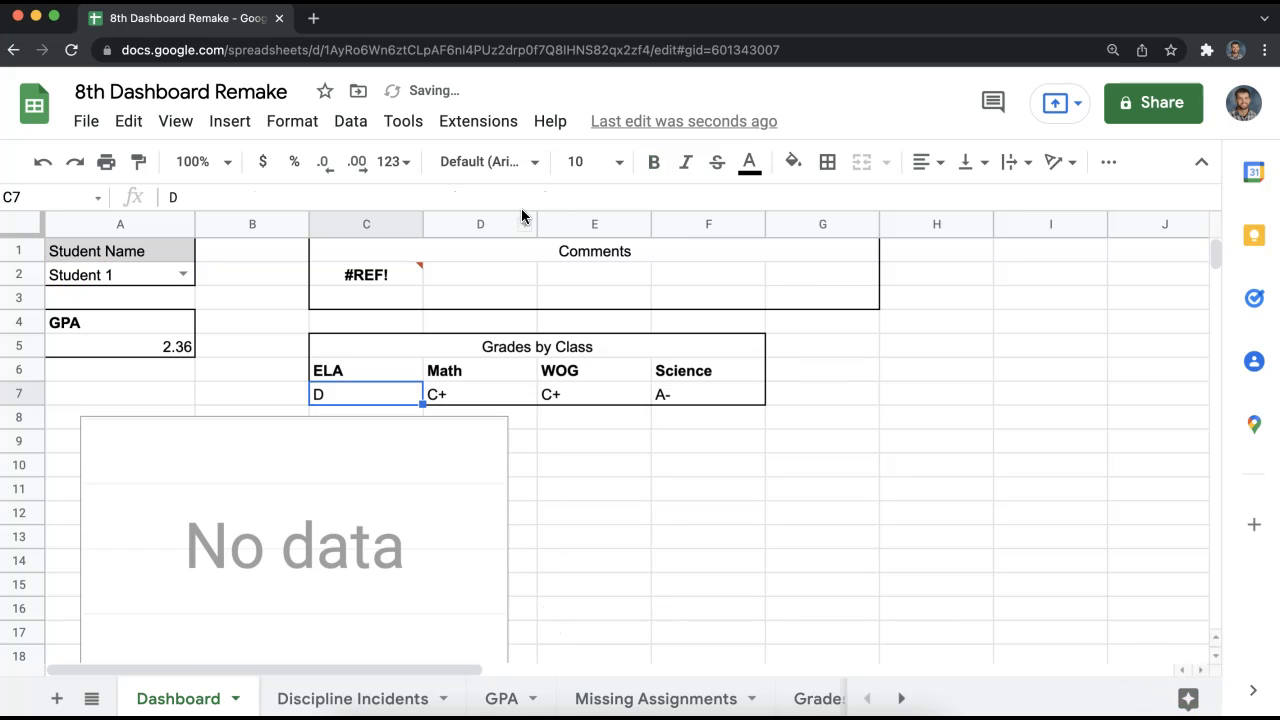
# - Replace contains with = in the Comments query in C2
pyautogui.click(368, 276)
pyautogui.doubleClick(368, 276)
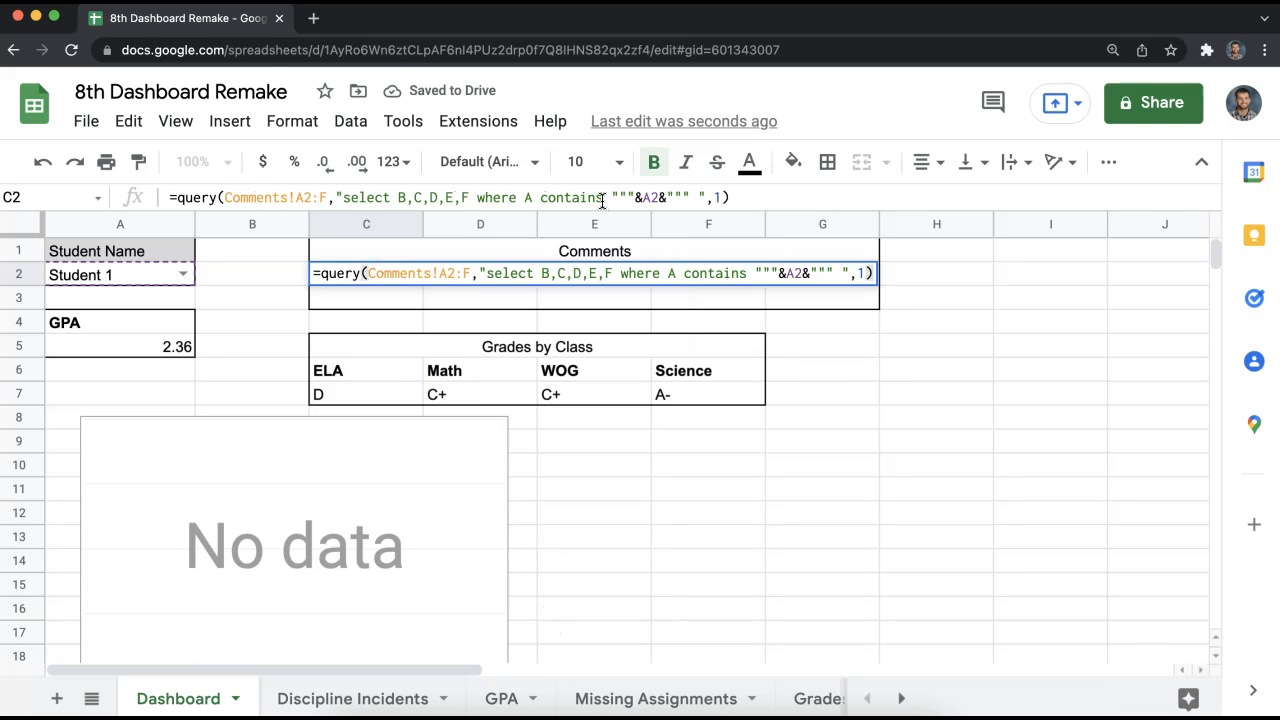
pyautogui.doubleClick(550, 198)
pyautogui.write('=')
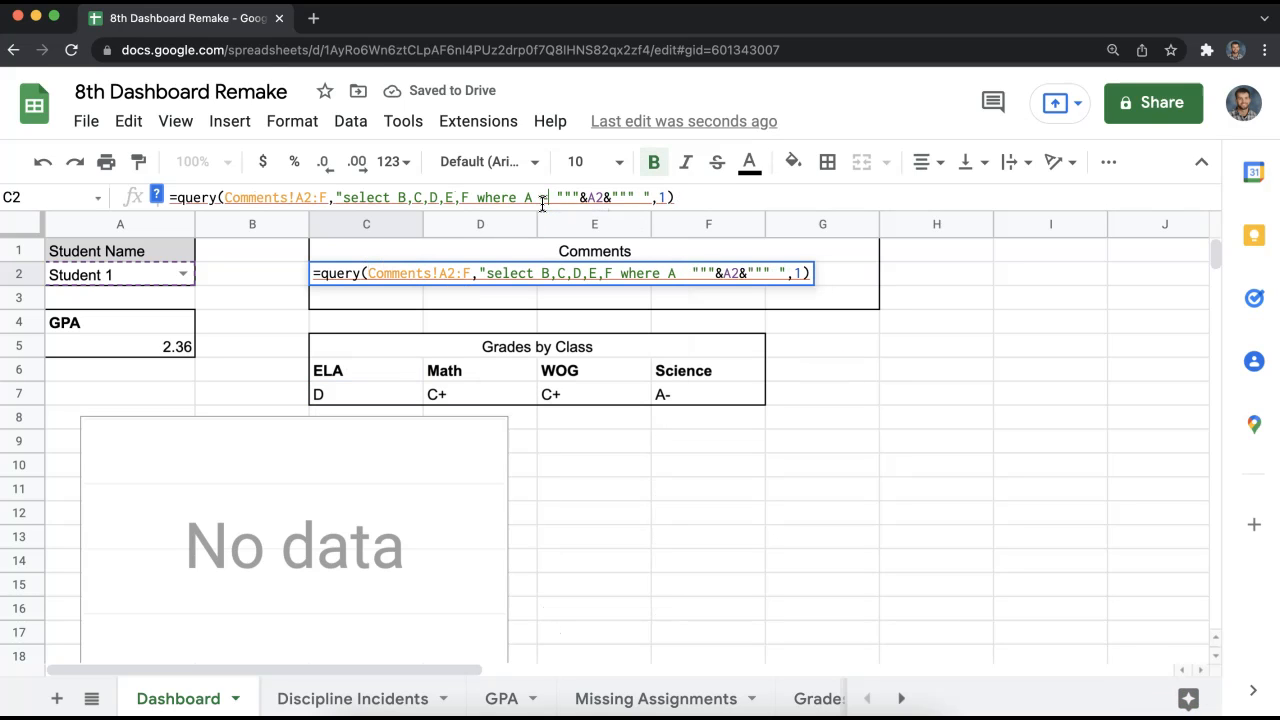
pyautogui.press('Return')
# - Replace contains with = in the Discipline Incidents query in A25
pyautogui.scroll(-7, 575, 405)
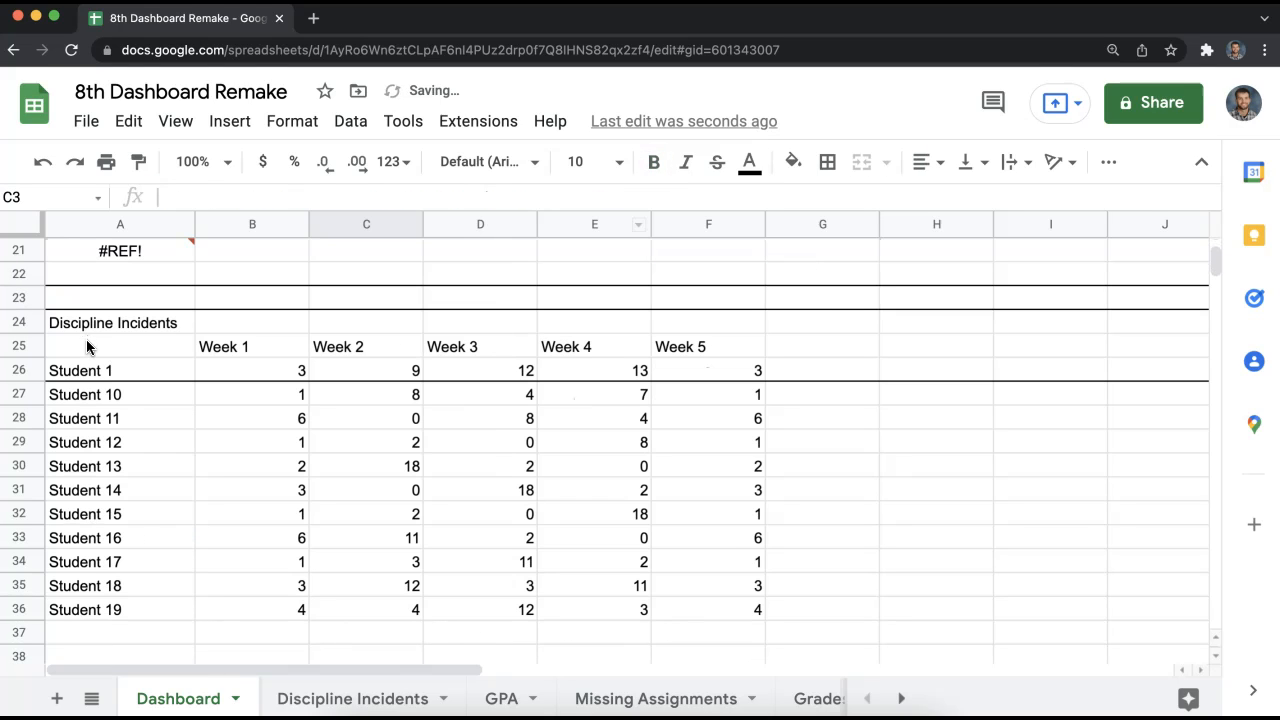
pyautogui.doubleClick(101, 374)
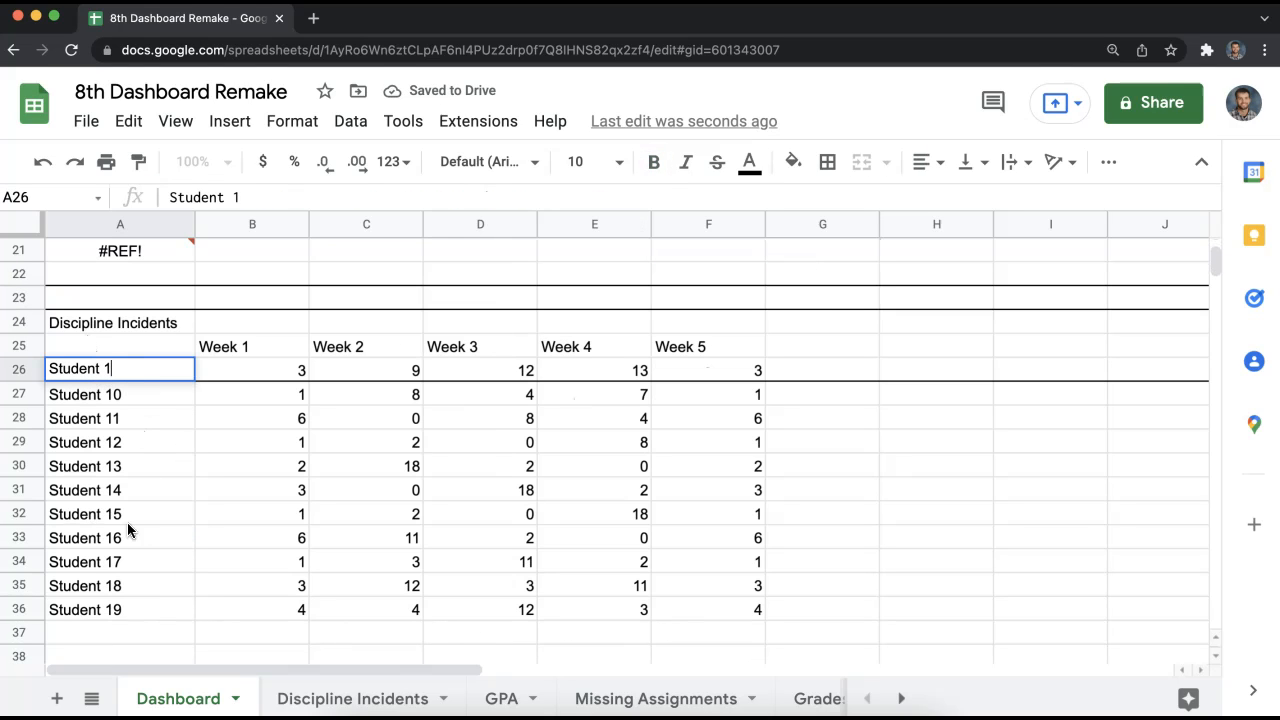
pyautogui.click(129, 416)
pyautogui.click(128, 369)
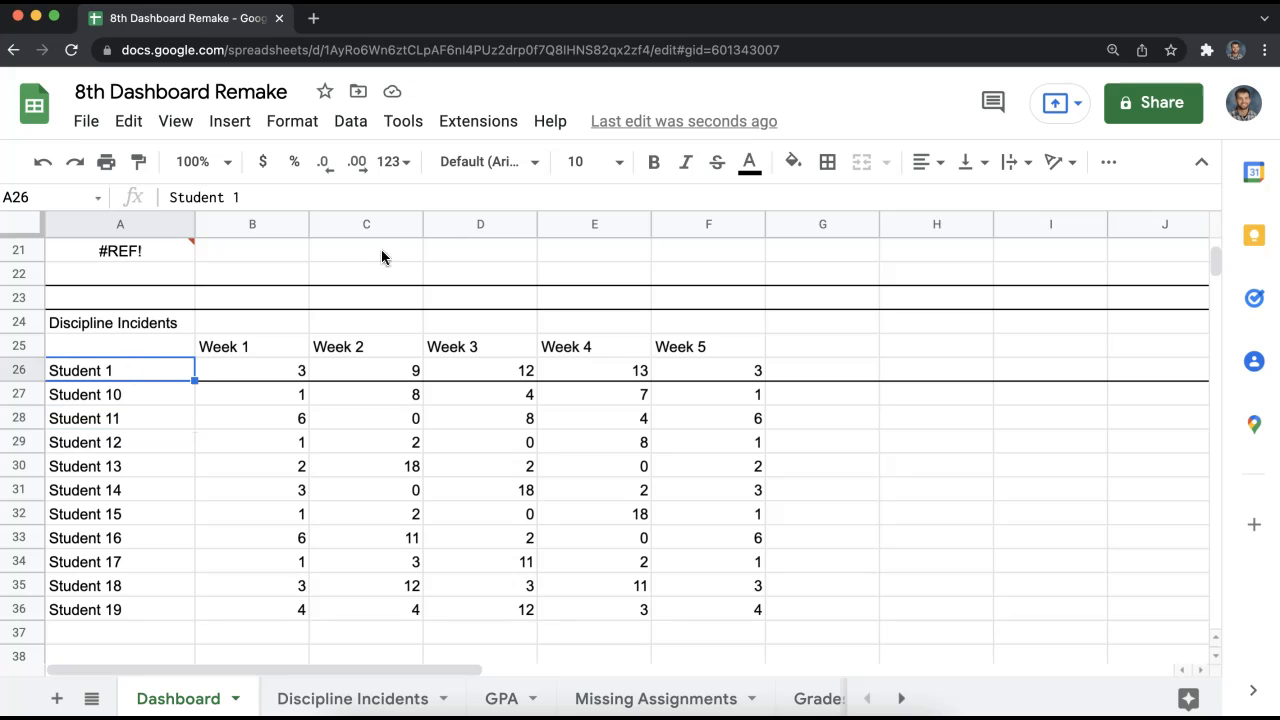
pyautogui.click(132, 350)
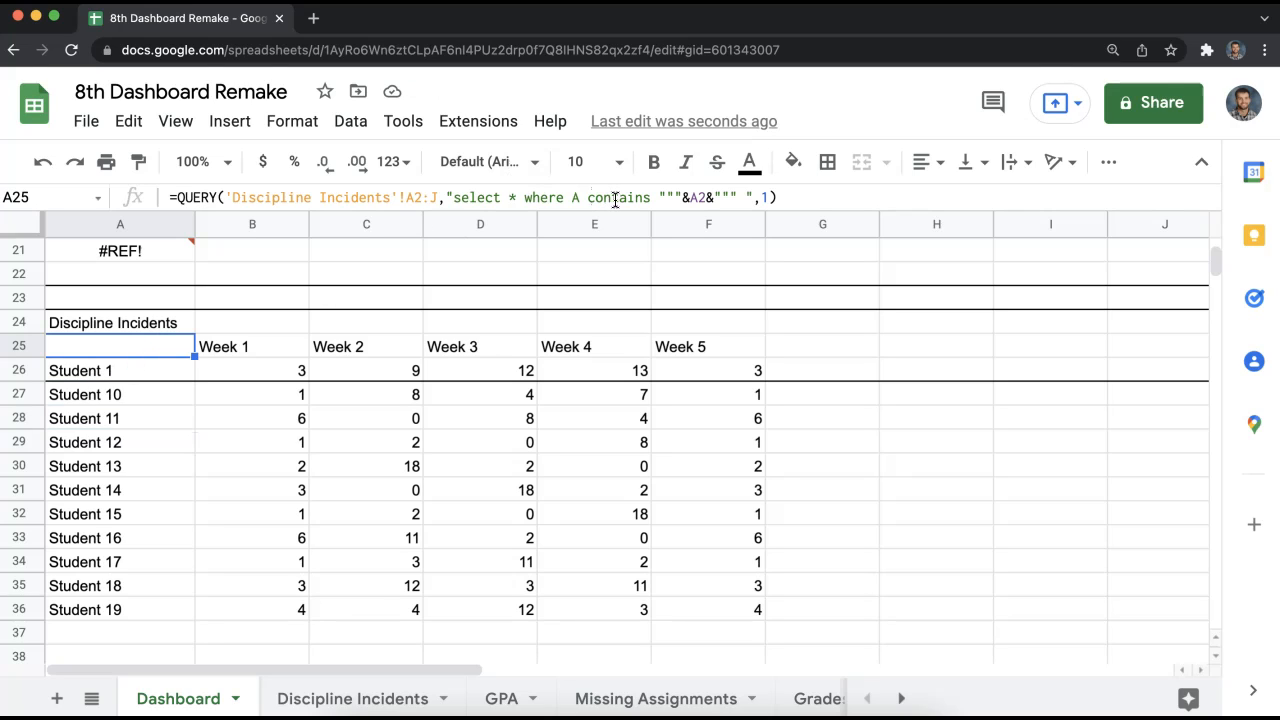
pyautogui.moveTo(649, 197); pyautogui.dragTo(598, 197)
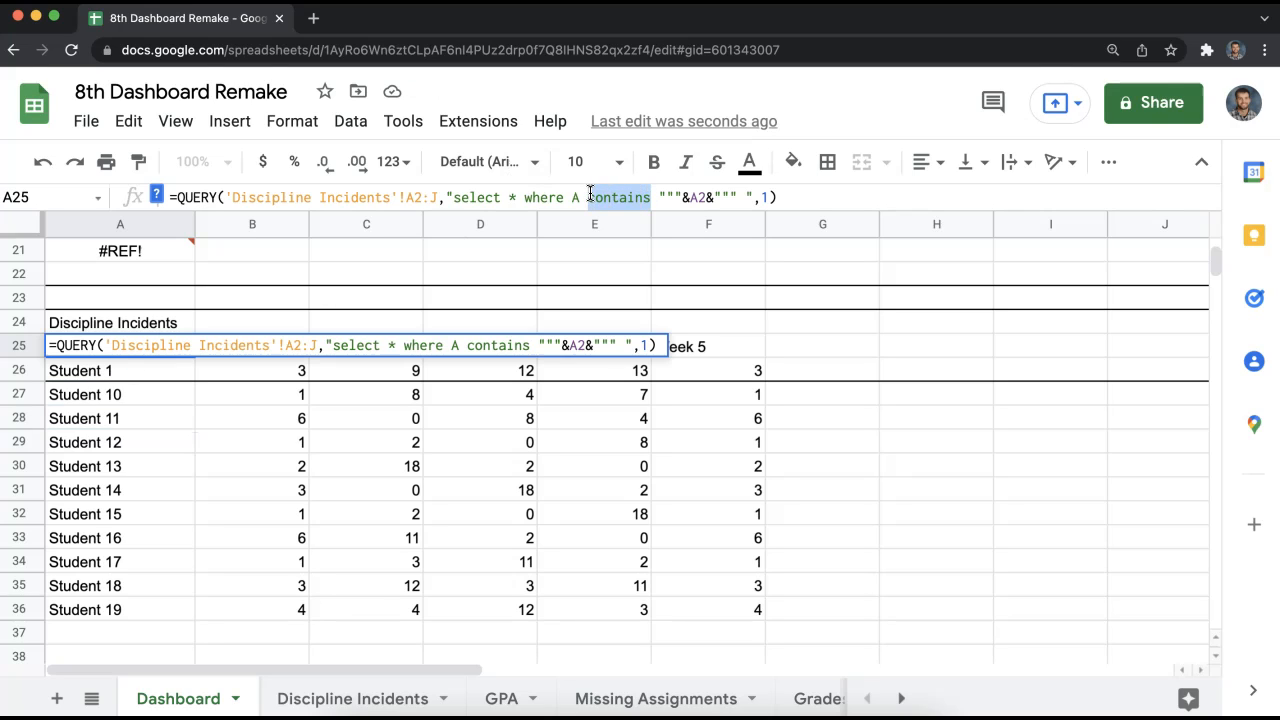
pyautogui.press('BackSpace')
pyautogui.press('Return')
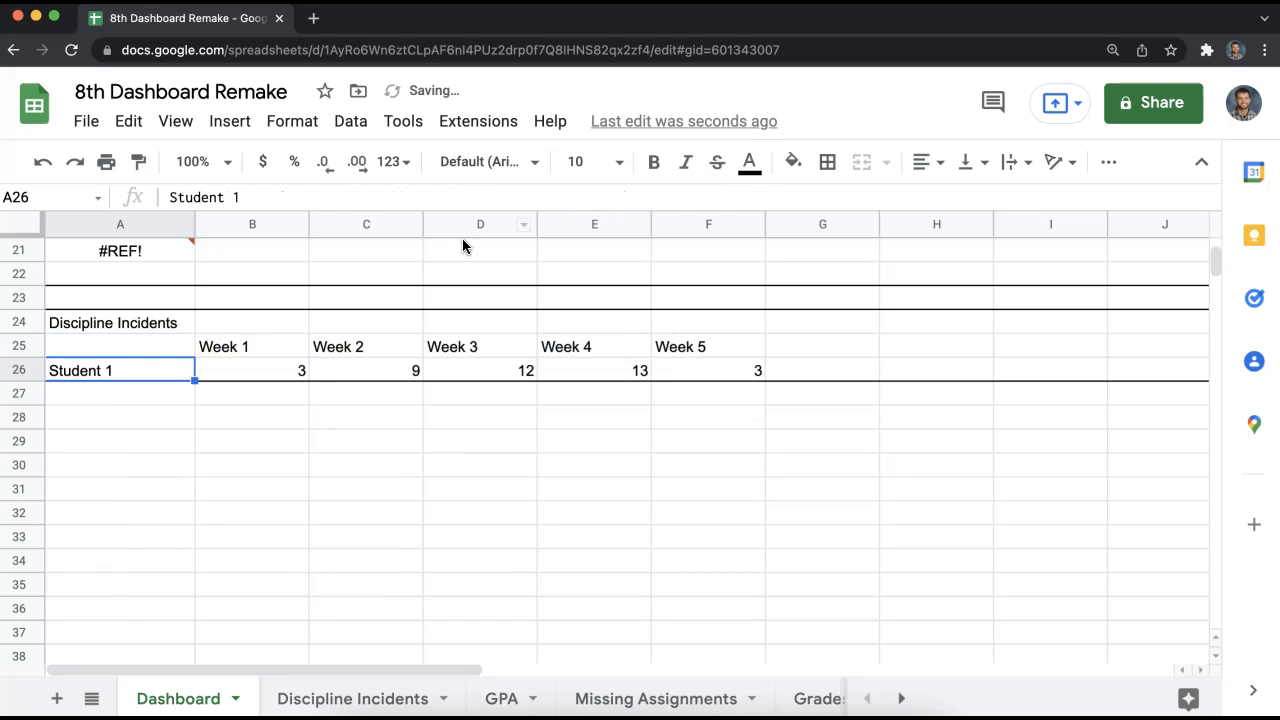
# - Replace contains with = in the Missing Assignments query in A21
pyautogui.scroll(2, 462, 245)
pyautogui.click(133, 448)
pyautogui.moveTo(642, 197); pyautogui.dragTo(582, 199)
pyautogui.press('BackSpace')
pyautogui.press('Return')
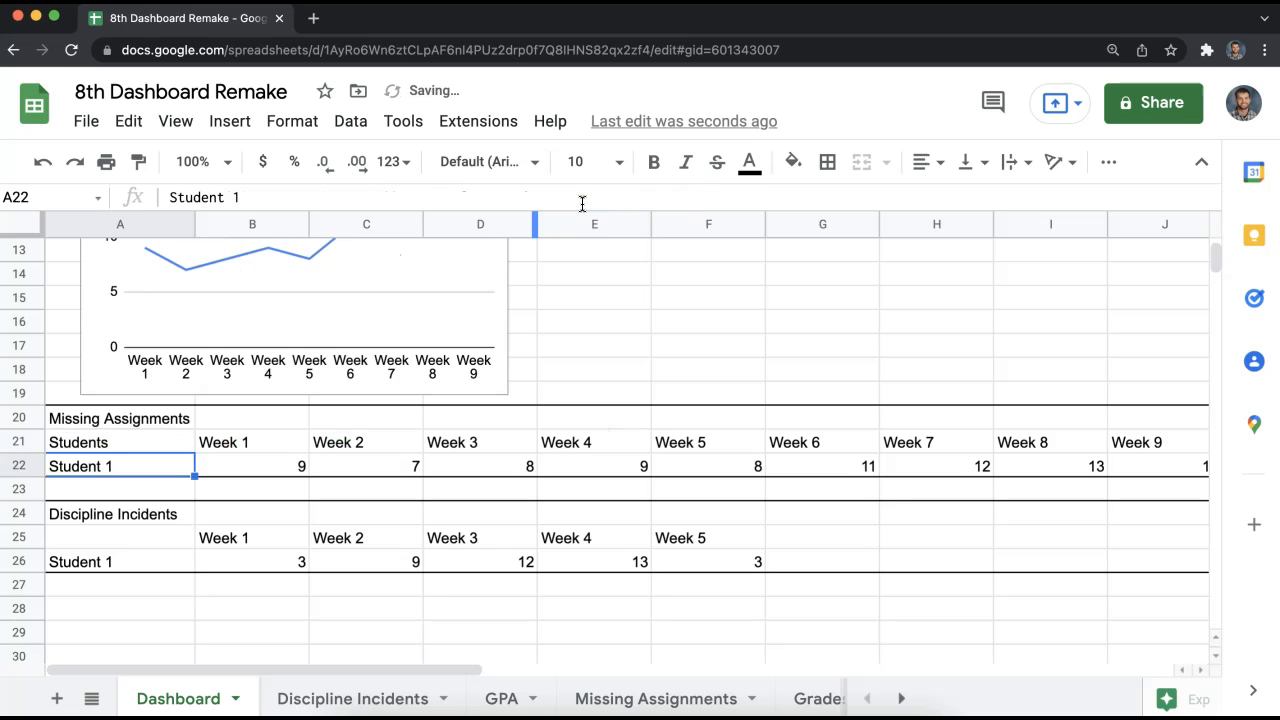
# - Look over the dashboard's comments, grades, chart and weekly tables for Student 1
pyautogui.scroll(3, 559, 387)
pyautogui.scroll(-1, 620, 505)
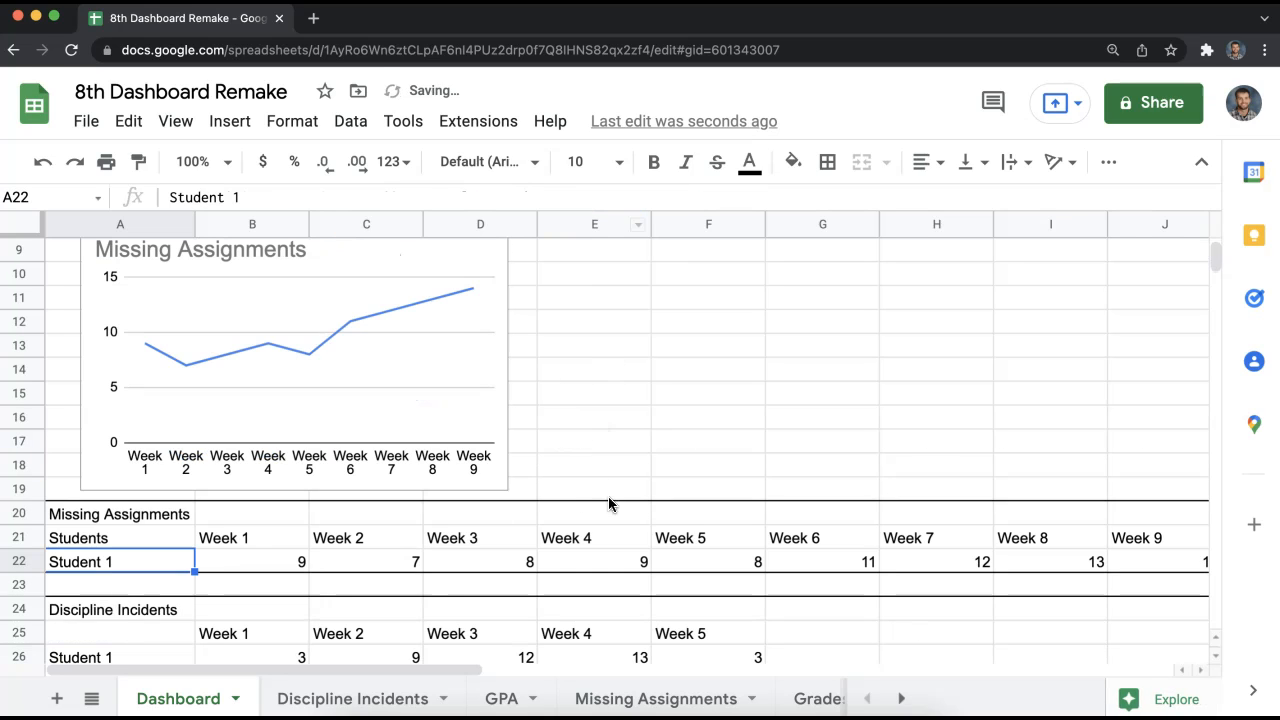
pyautogui.scroll(-4, 301, 508)
pyautogui.scroll(5, 414, 489)
pyautogui.click(555, 466)
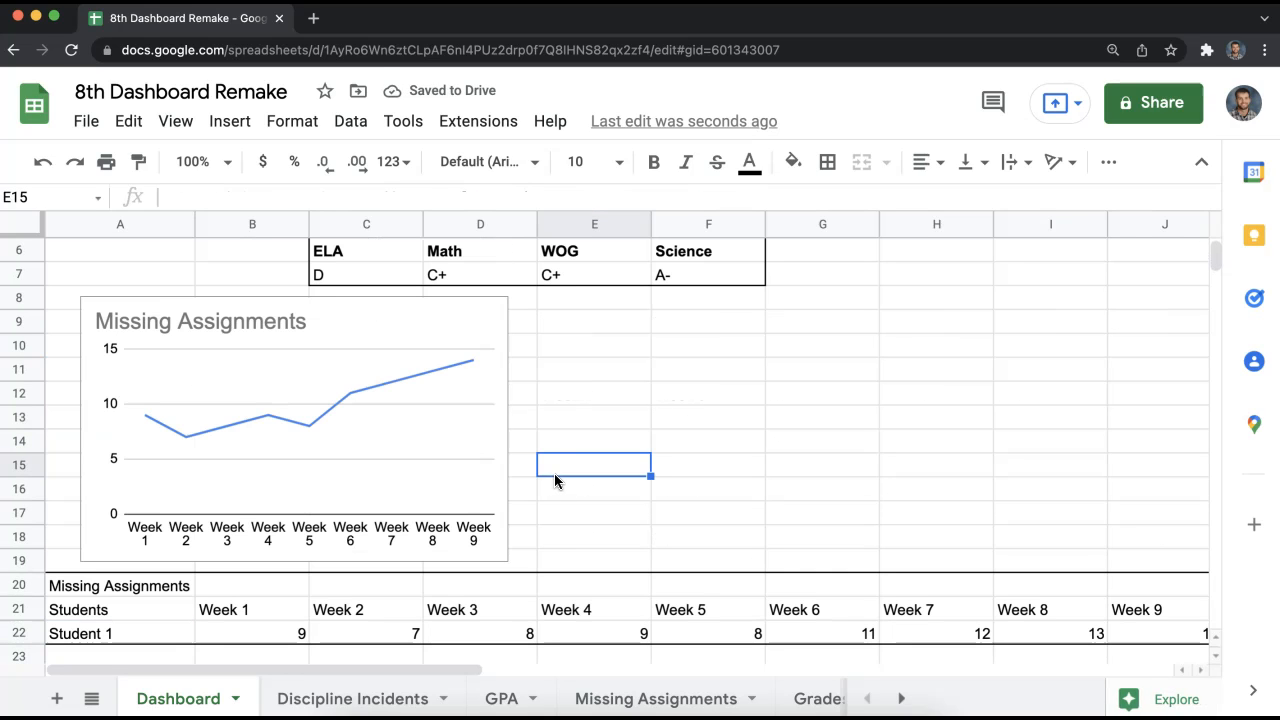
pyautogui.scroll(2, 620, 480)
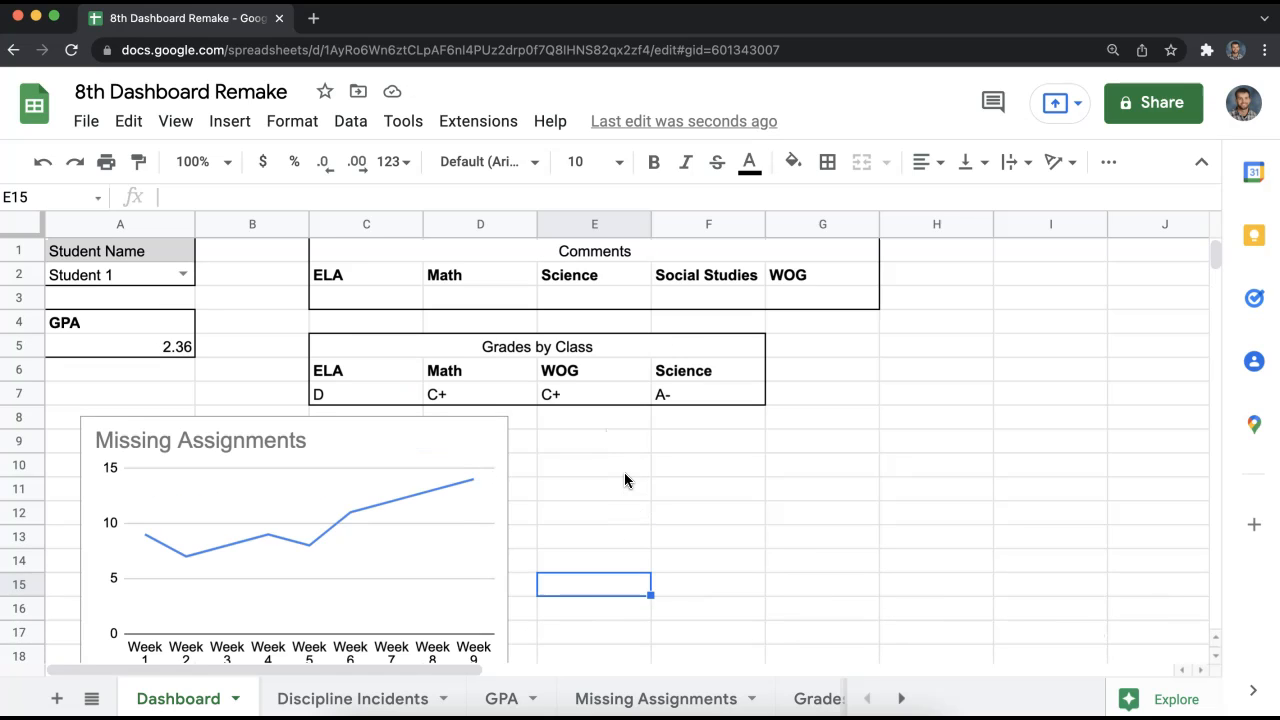
pyautogui.scroll(-3, 621, 475)
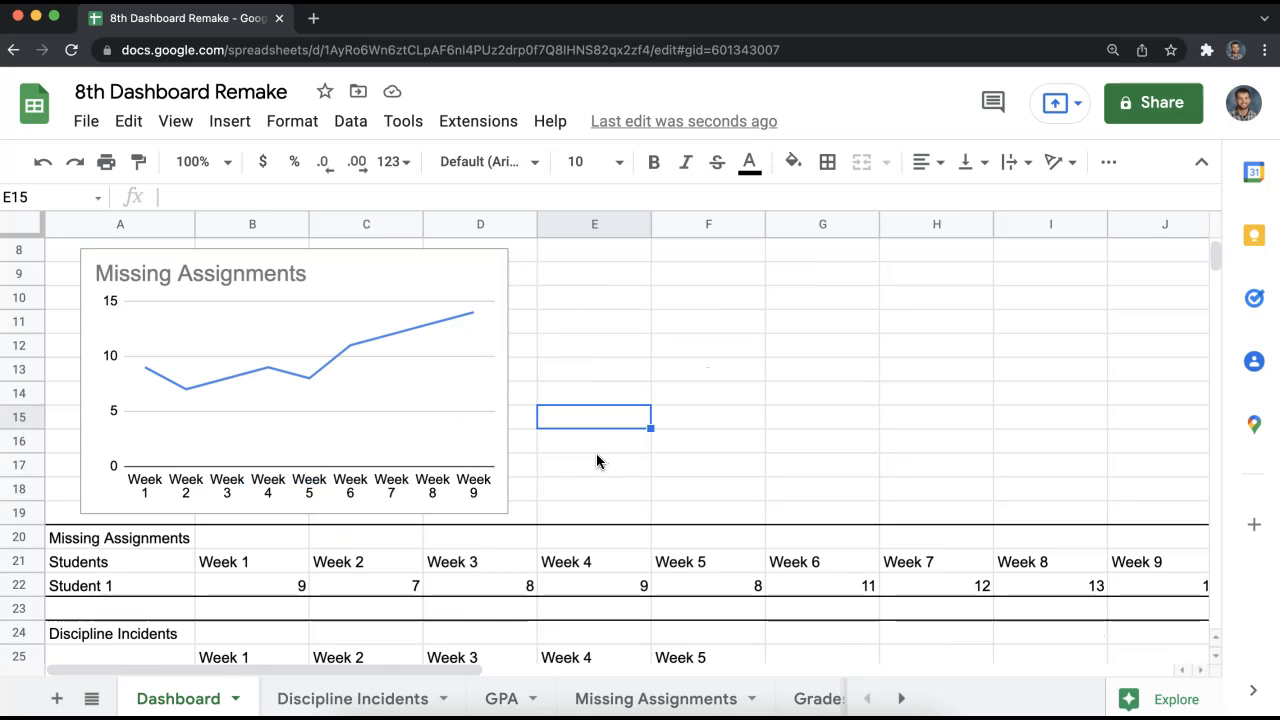
pyautogui.scroll(2, 600, 460)
pyautogui.click(645, 395)
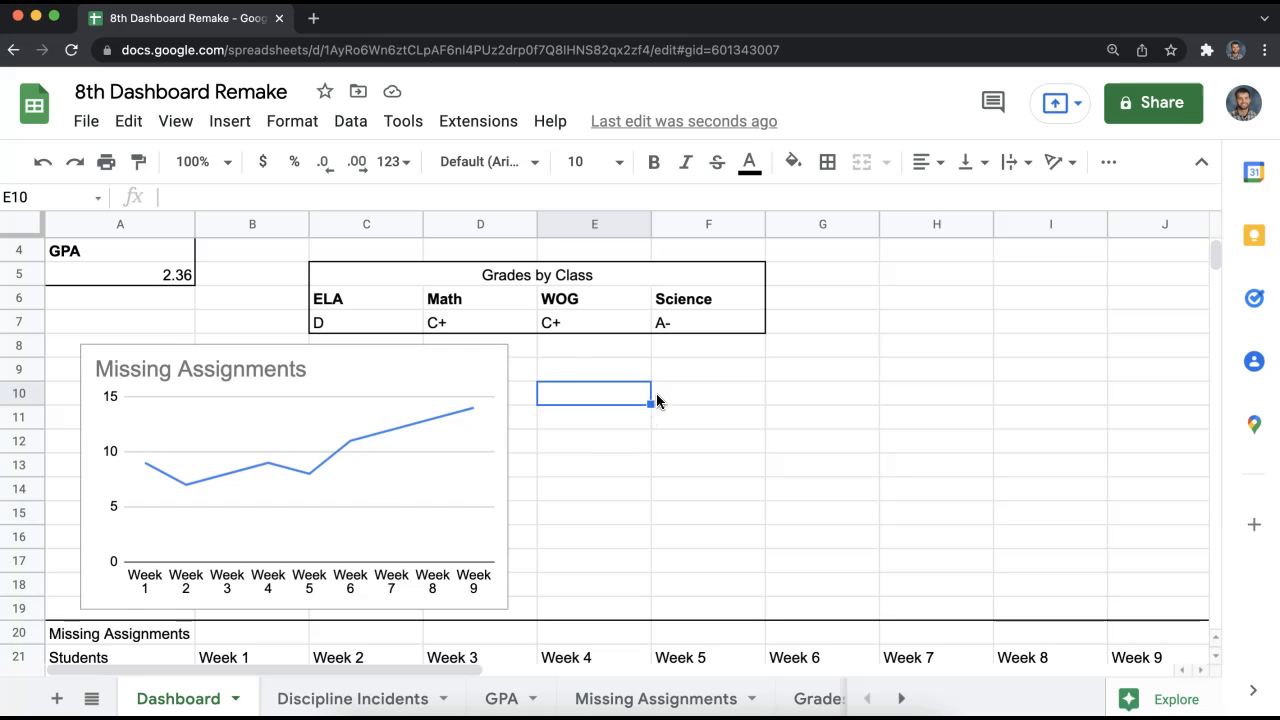
pyautogui.scroll(1, 700, 420)
pyautogui.click(727, 458)
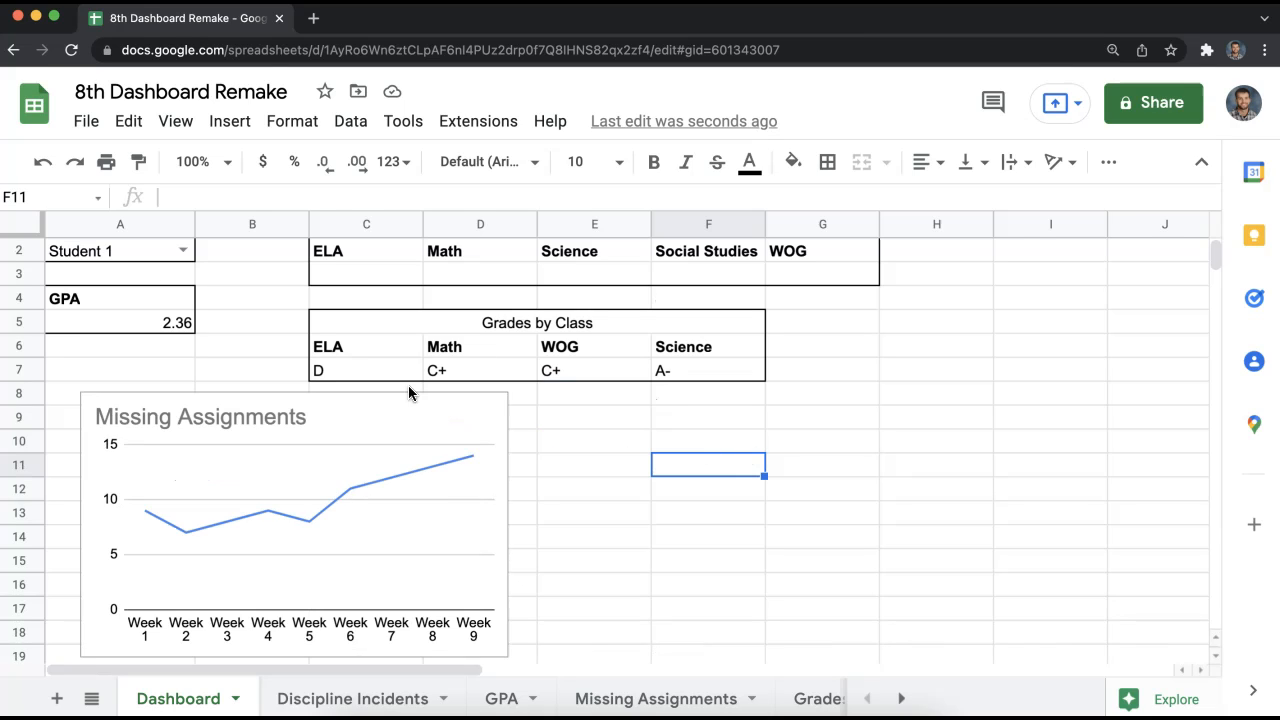
# - Switch the selected student to Student 4 to test the grades, GPA and Missing Assignments chart
pyautogui.click(182, 251)
pyautogui.click(129, 336)
pyautogui.click(180, 249)
pyautogui.click(139, 352)
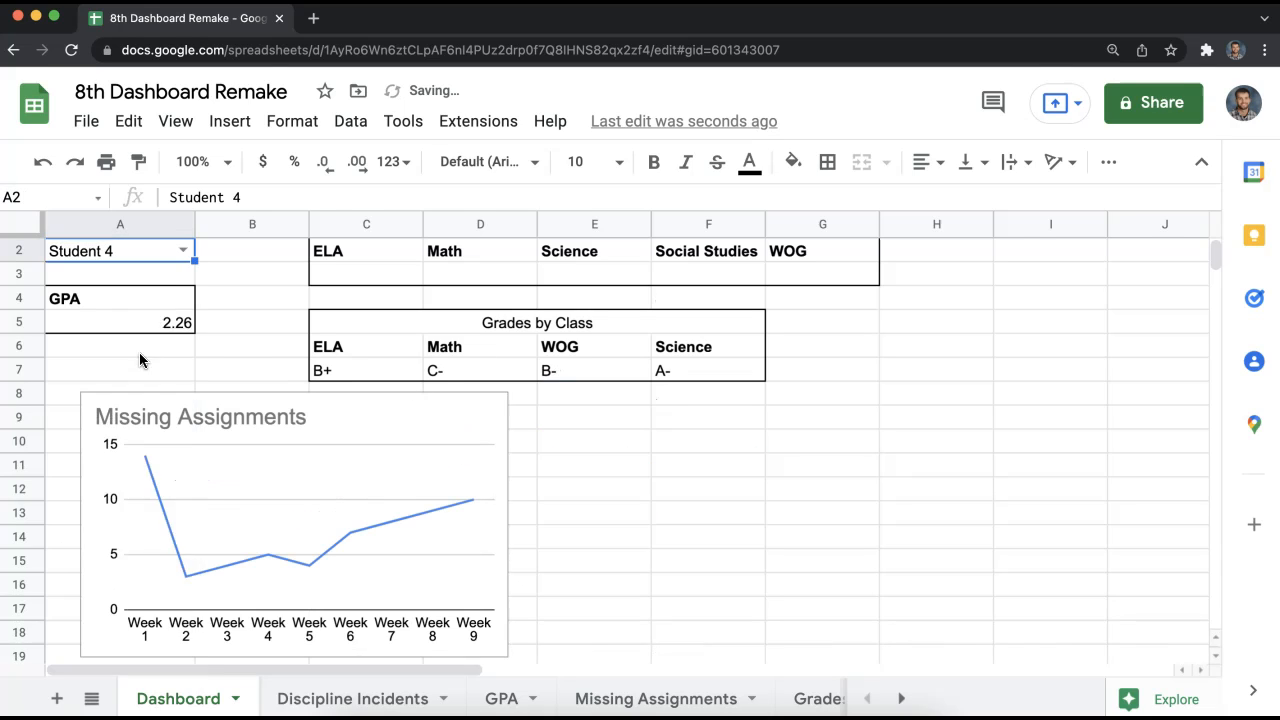
# - Set the student name to Student 11 and check the chart and the weekly tables below it
pyautogui.click(182, 250)
pyautogui.click(140, 509)
pyautogui.click(180, 251)
pyautogui.click(125, 566)
pyautogui.scroll(-5, 659, 662)
pyautogui.scroll(5, 609, 619)
pyautogui.scroll(-5, 609, 619)
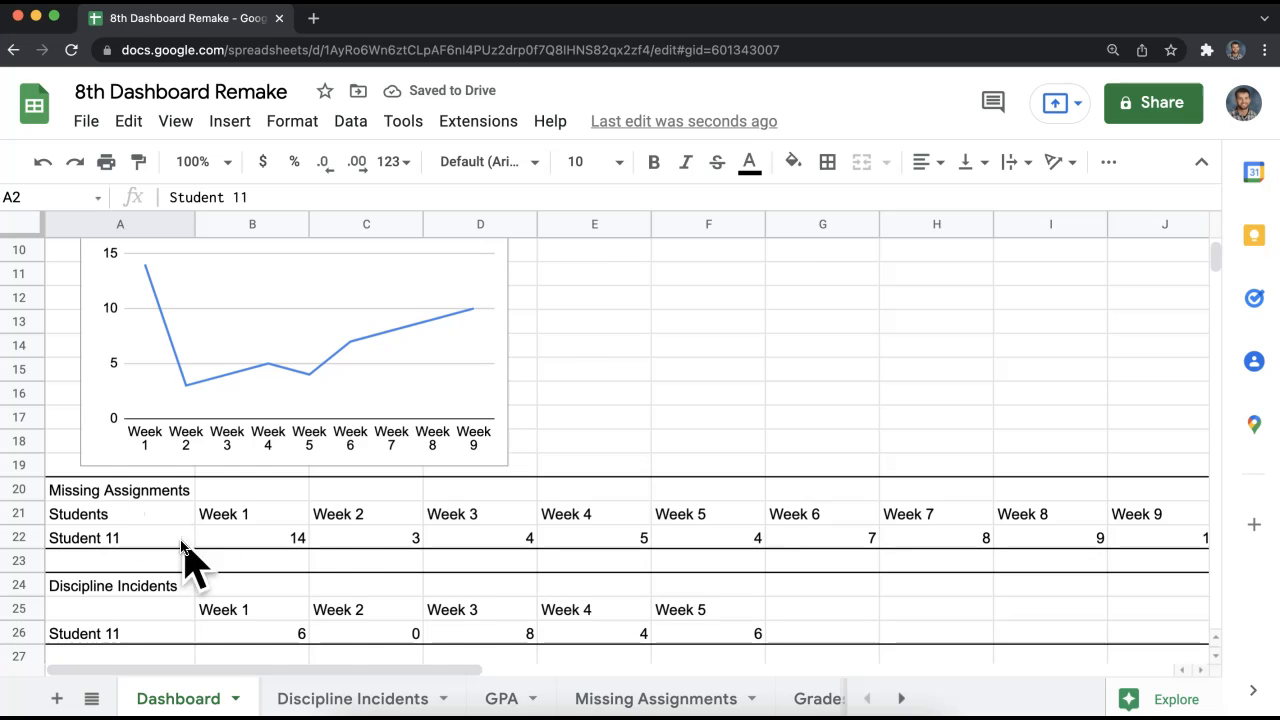
pyautogui.scroll(5, 537, 523)
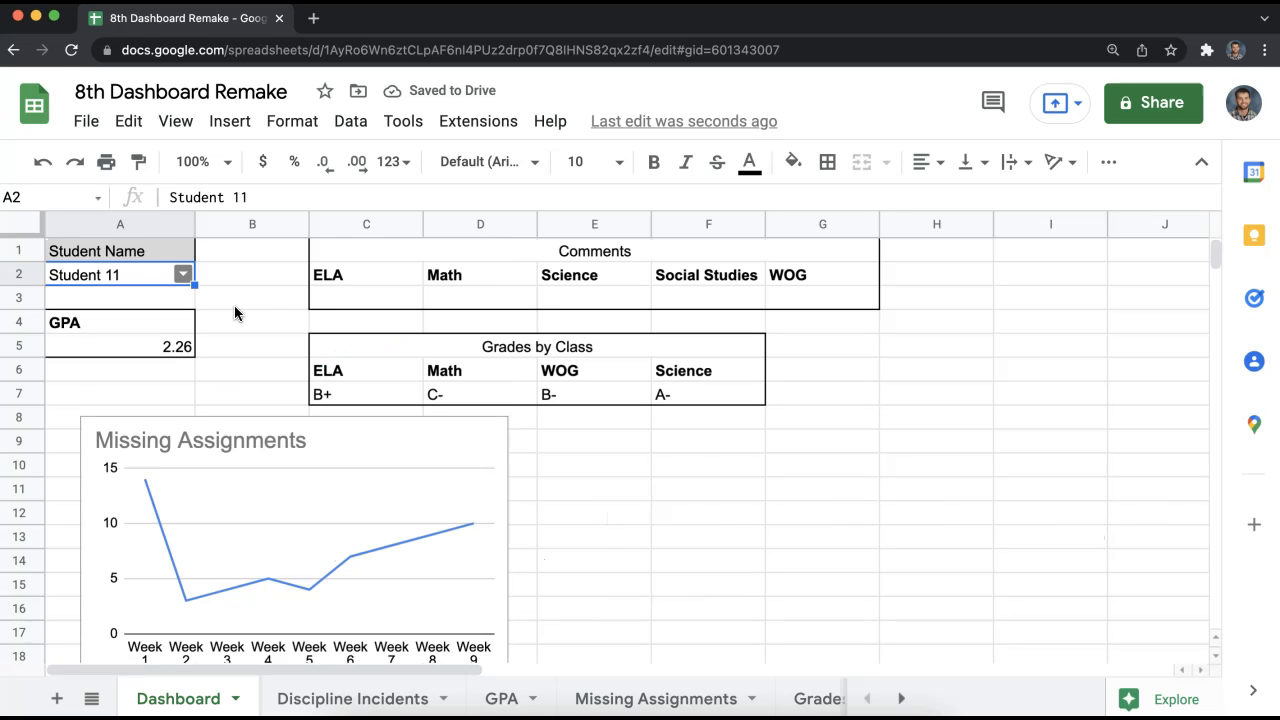
# - Insert a chart from the weekly discipline incident range B25:J26 and make it a line chart
pyautogui.click(708, 464)
pyautogui.scroll(-5, 580, 542)
pyautogui.scroll(5, 596, 551)
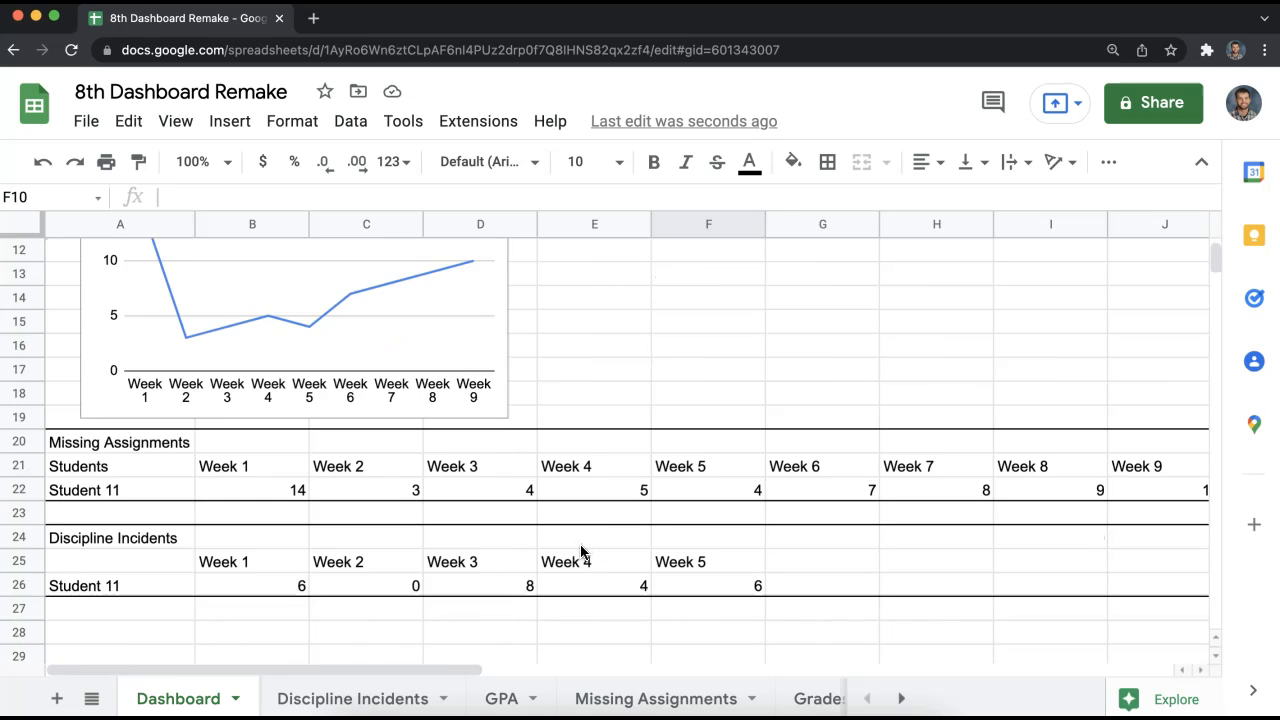
pyautogui.click(666, 447)
pyautogui.scroll(-5, 706, 537)
pyautogui.moveTo(250, 500); pyautogui.dragTo(825, 520)
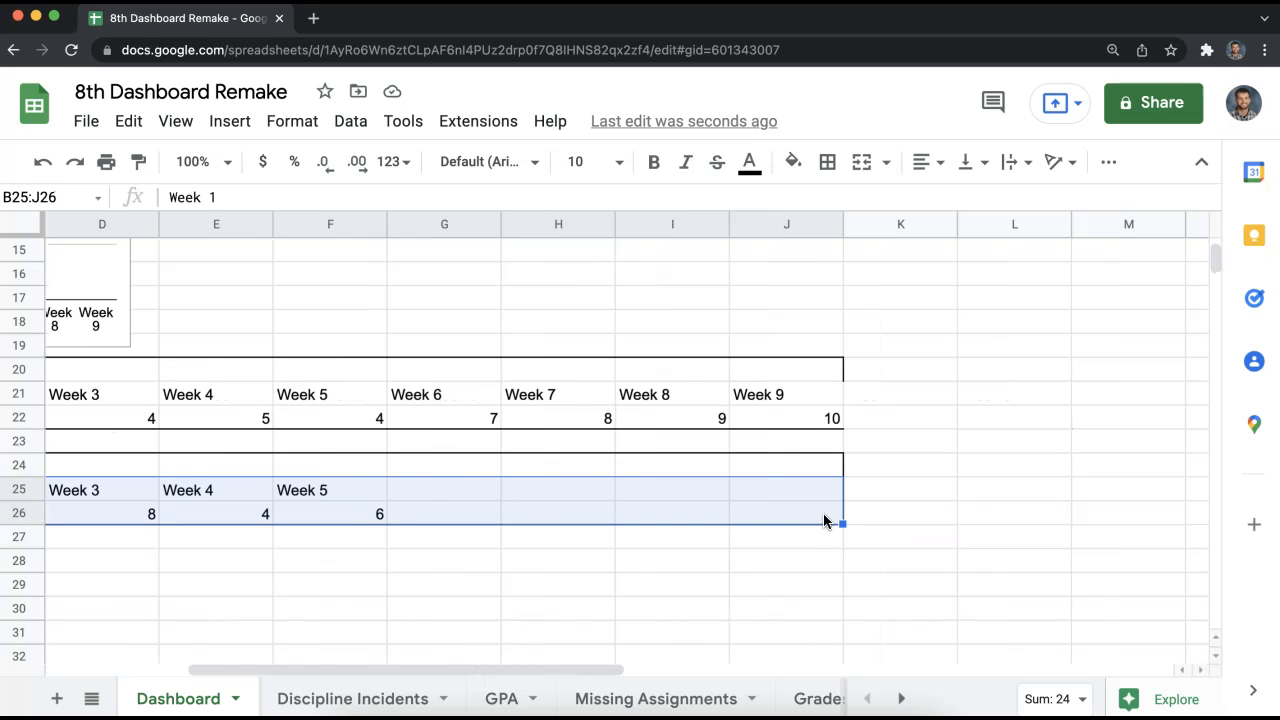
pyautogui.click(229, 121)
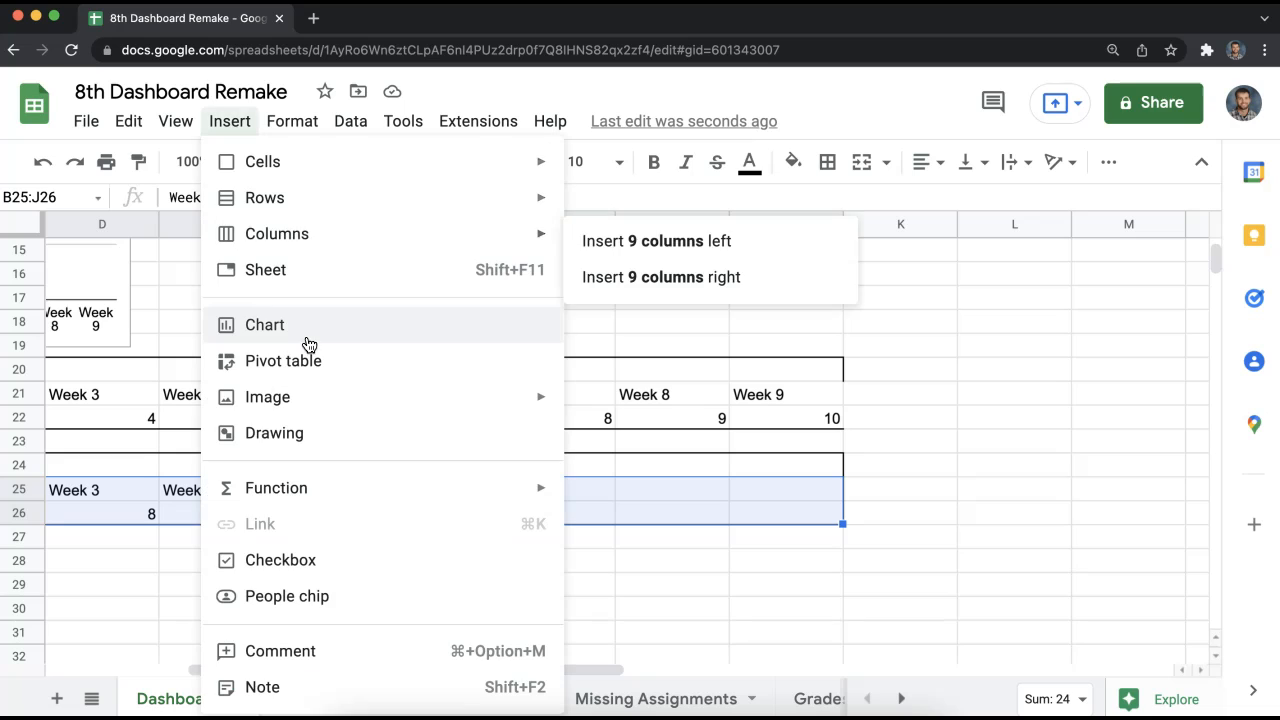
pyautogui.click(265, 325)
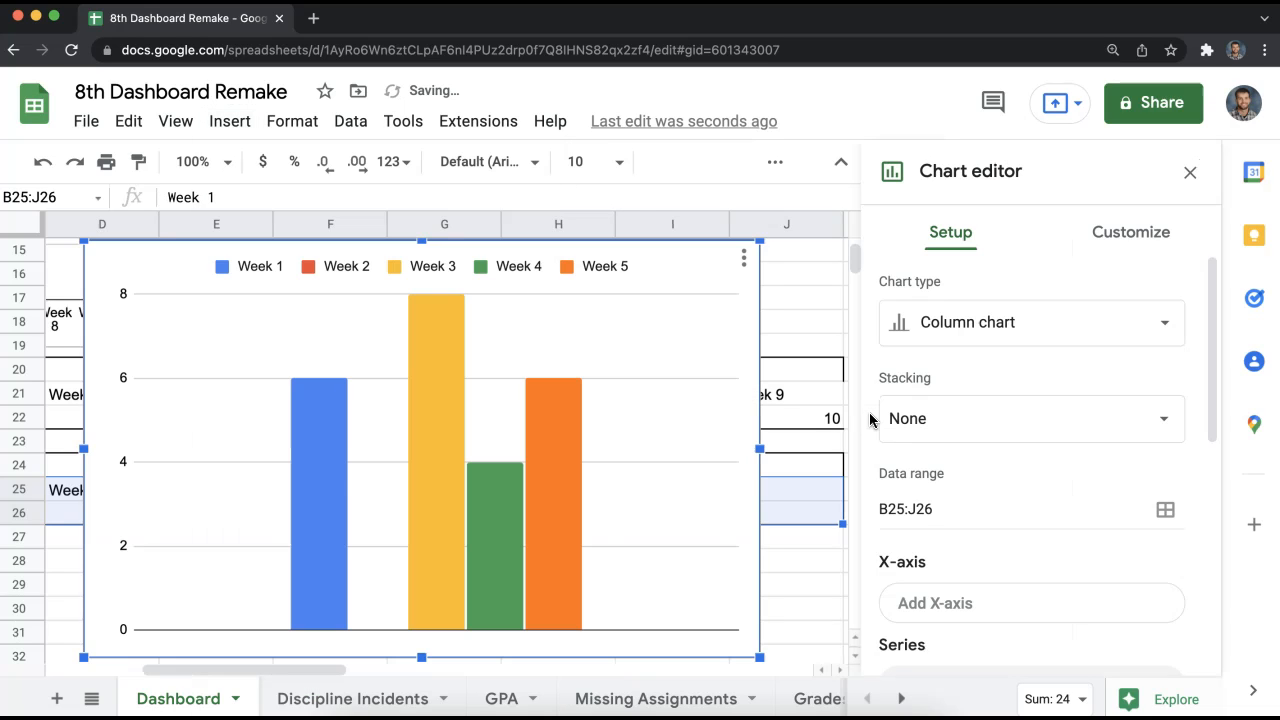
pyautogui.click(1053, 336)
pyautogui.click(950, 420)
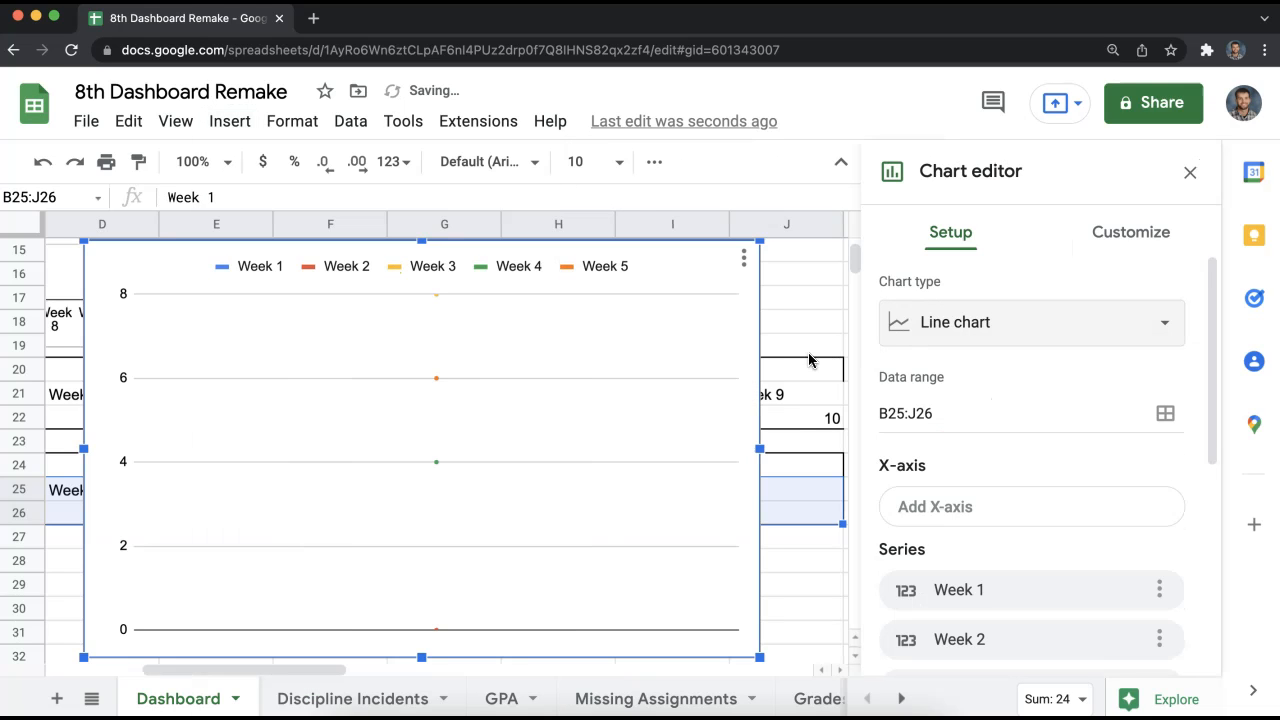
# - Switch rows and columns in the new line chart so the weeks run along the X-axis
pyautogui.scroll(-3, 740, 363)
pyautogui.scroll(-4, 620, 398)
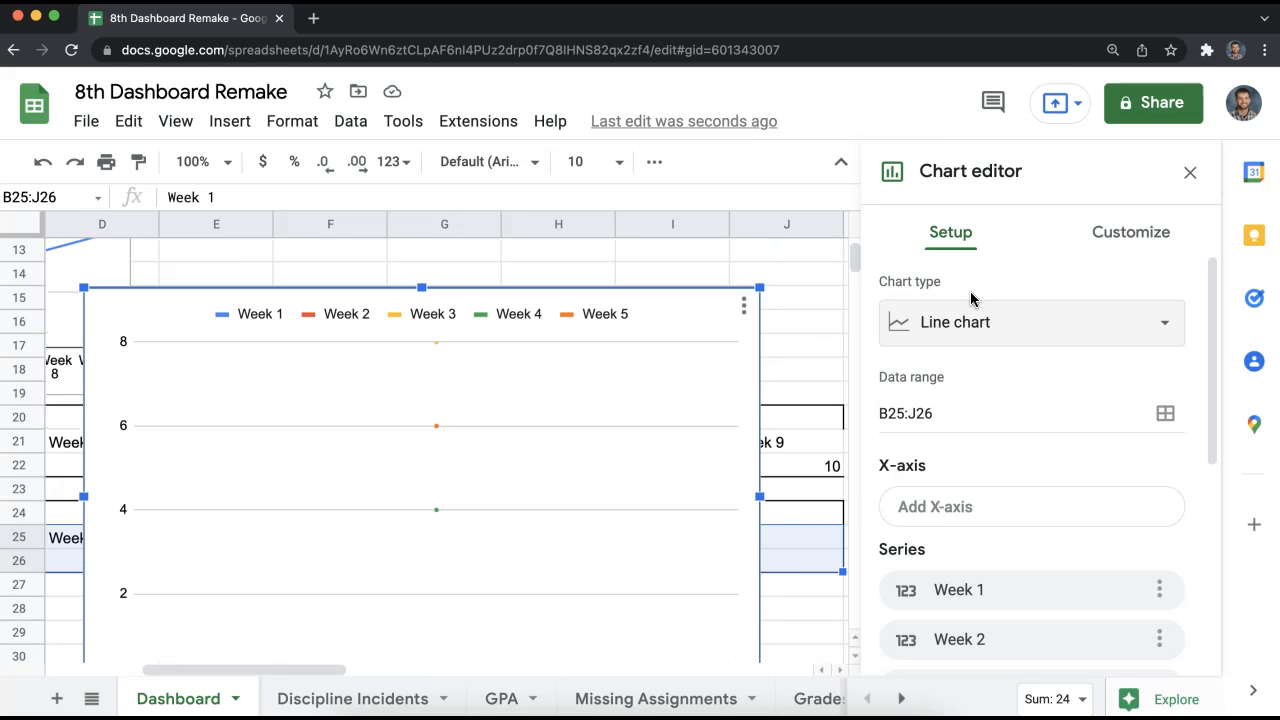
pyautogui.scroll(-4, 1055, 440)
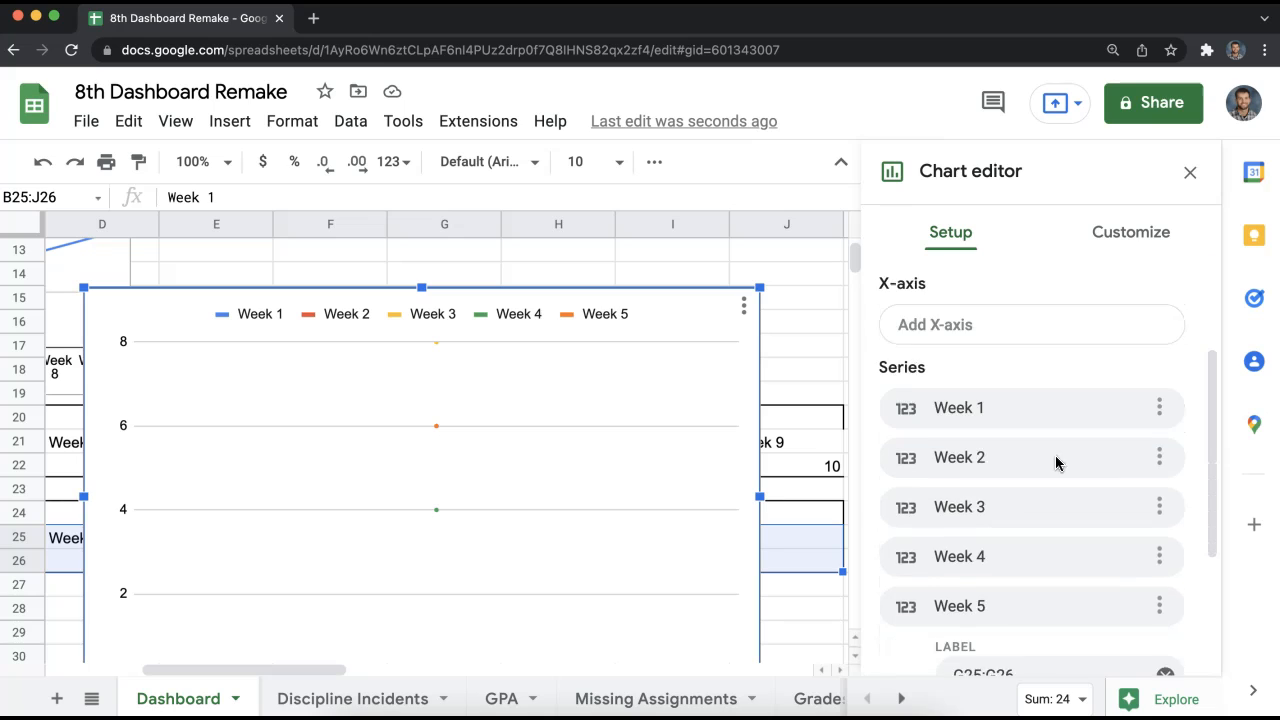
pyautogui.click(903, 573)
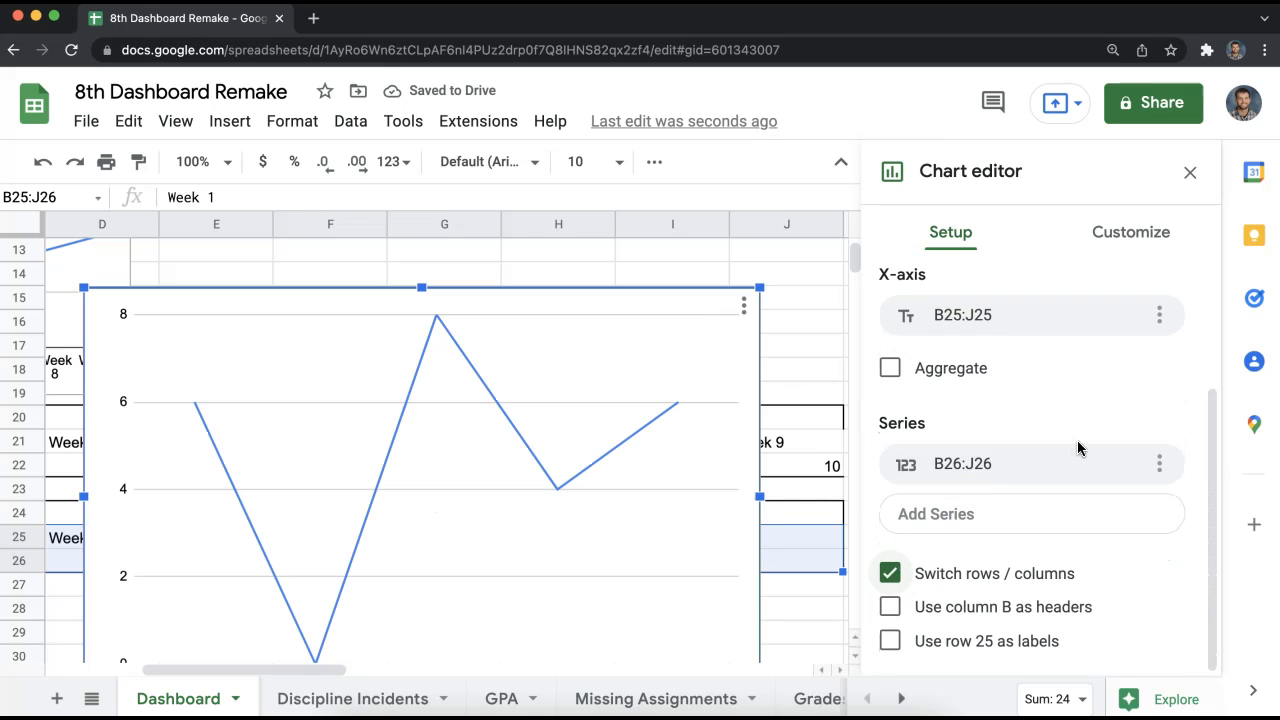
pyautogui.scroll(4, 1070, 440)
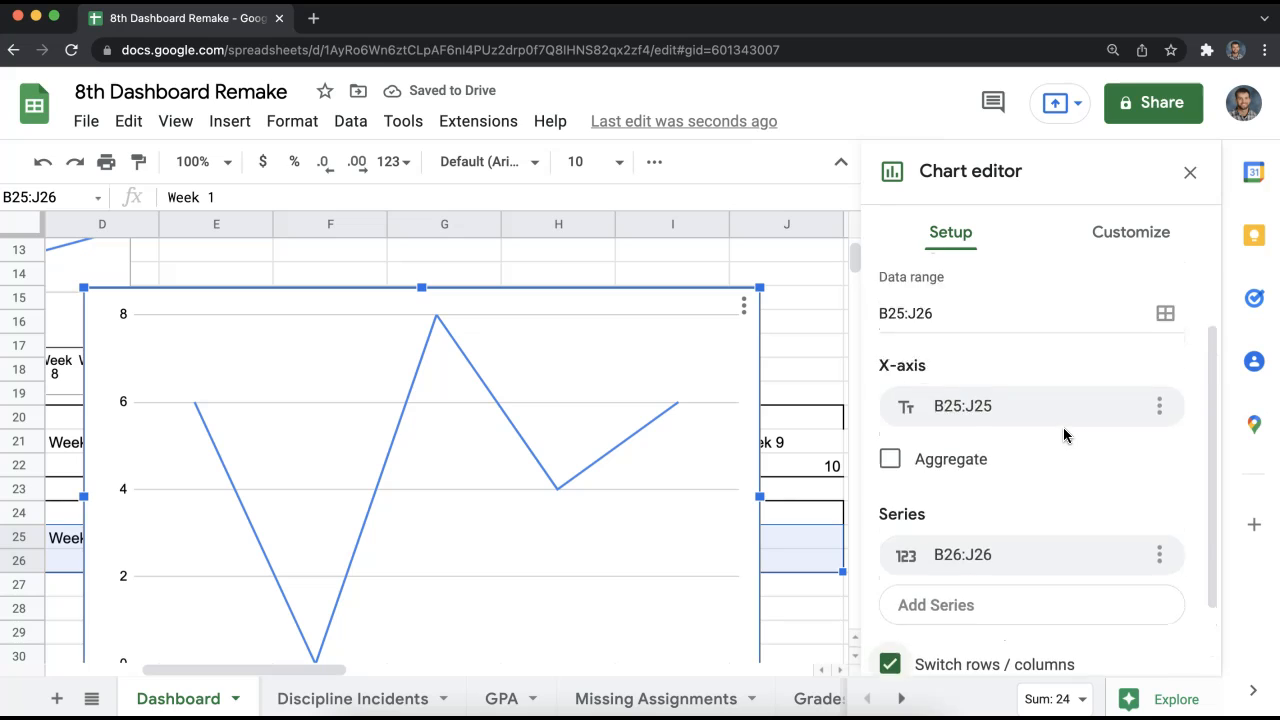
# - Title the new chart Discipline Incidents and close the chart editor
pyautogui.click(1157, 232)
pyautogui.click(958, 385)
pyautogui.click(957, 422)
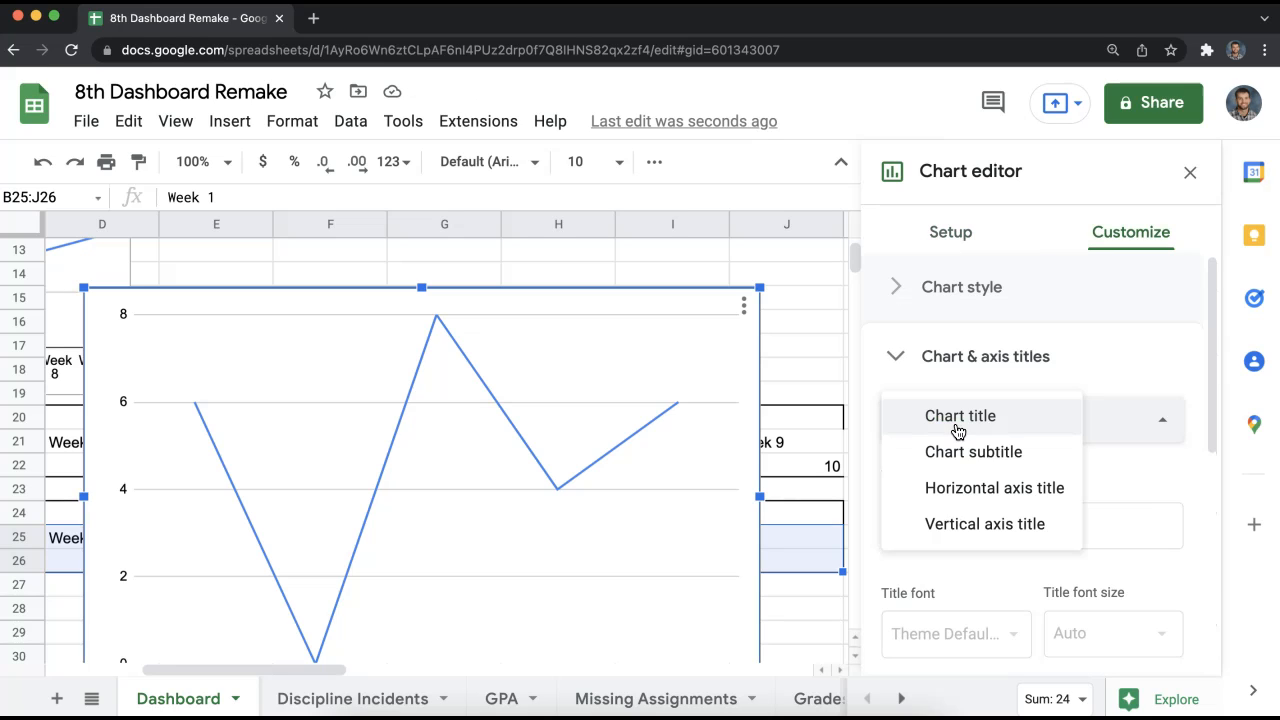
pyautogui.click(1152, 364)
pyautogui.click(1037, 376)
pyautogui.click(1017, 522)
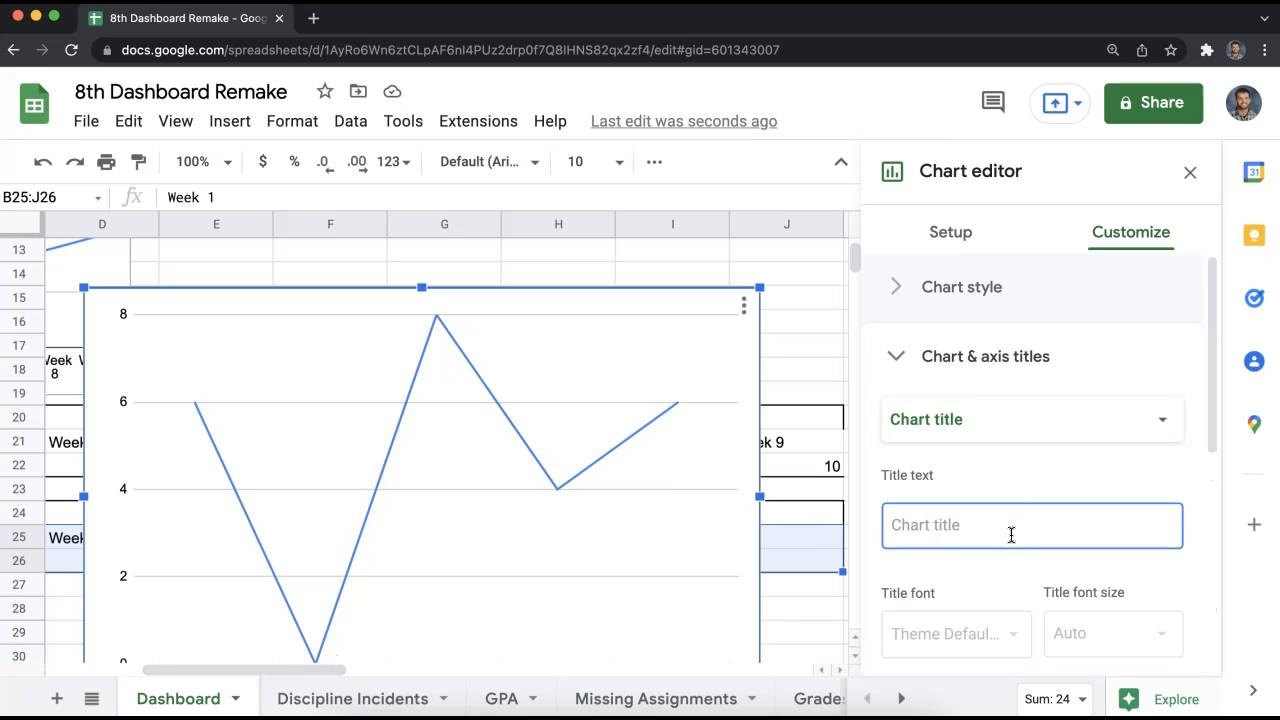
pyautogui.write('Discipline Incidents')
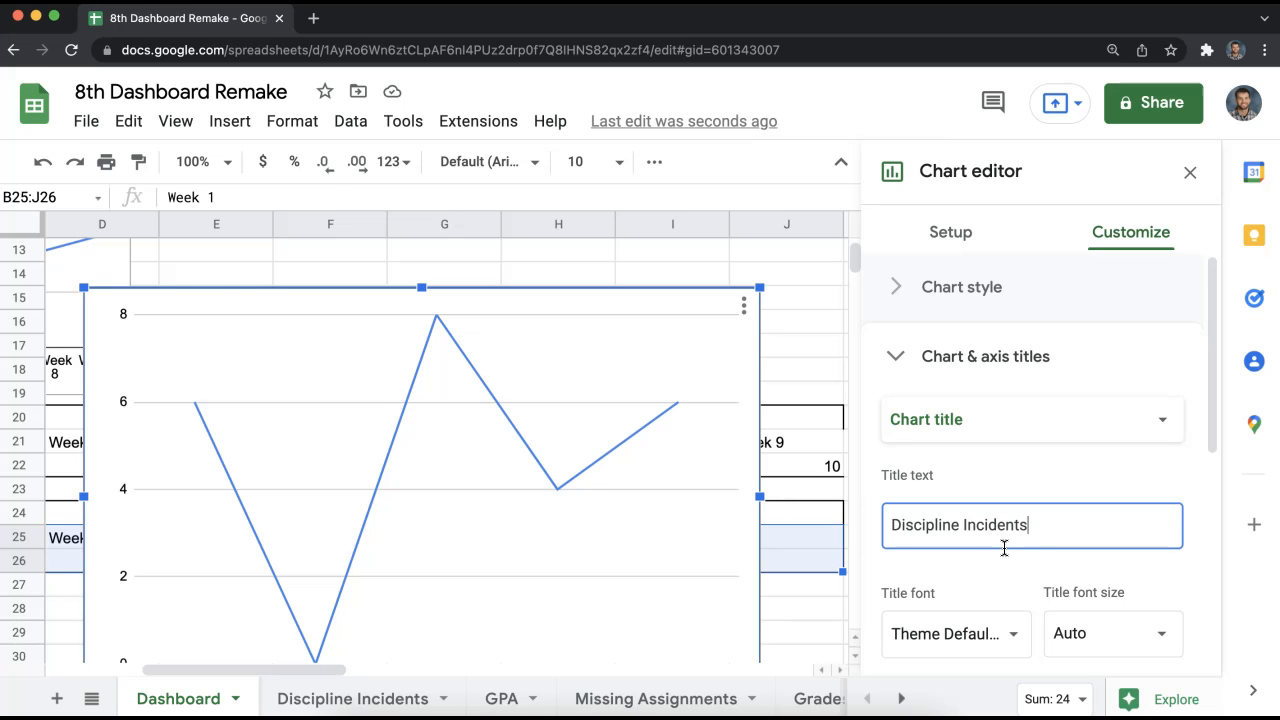
pyautogui.click(1126, 362)
pyautogui.click(1189, 177)
# - Shrink the Discipline Incidents chart to the size of the Missing Assignments chart and place it alongside, with their upper edges aligned
pyautogui.click(98, 294)
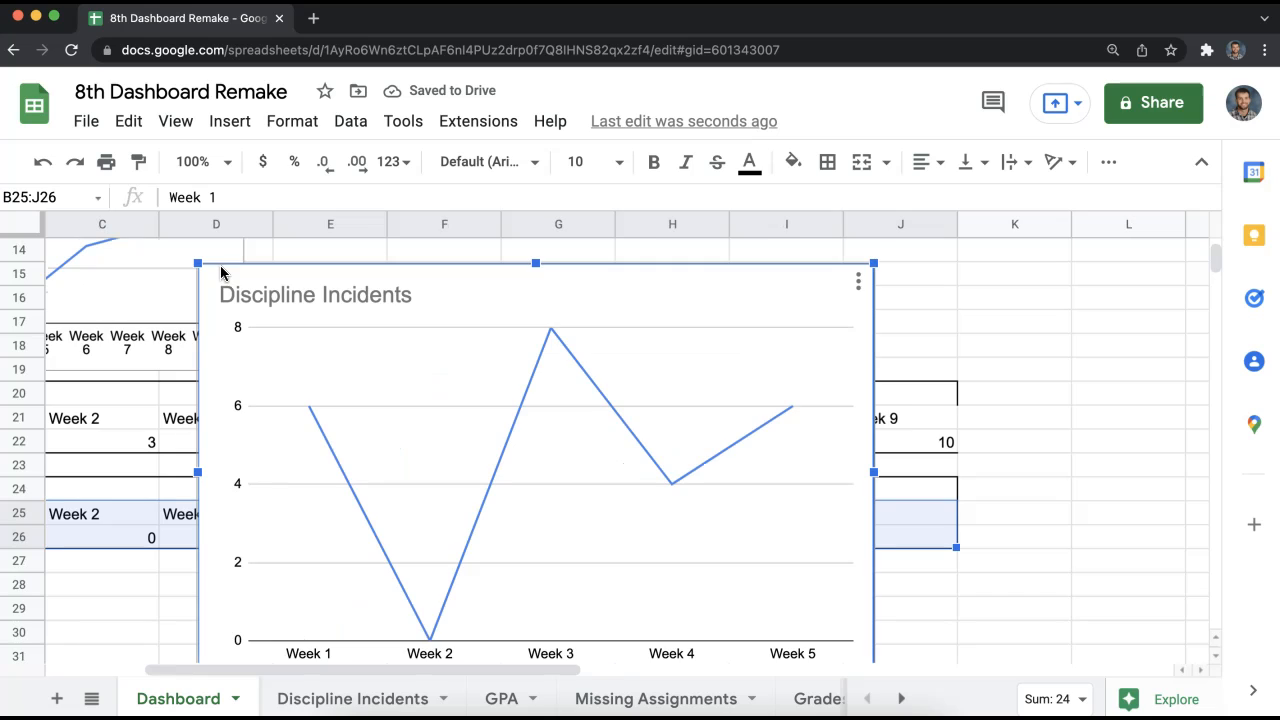
pyautogui.moveTo(195, 262); pyautogui.dragTo(723, 426)
pyautogui.moveTo(1088, 450); pyautogui.dragTo(980, 234)
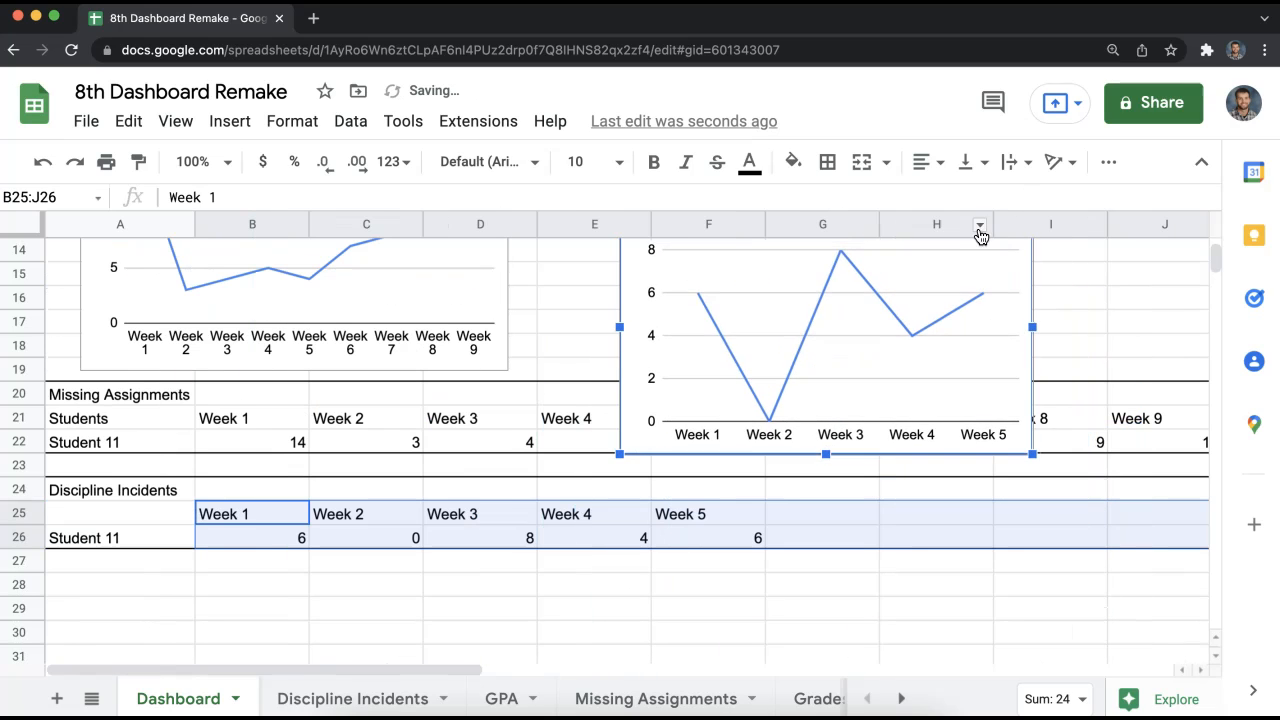
pyautogui.scroll(3, 1055, 438)
pyautogui.moveTo(950, 470); pyautogui.dragTo(893, 369)
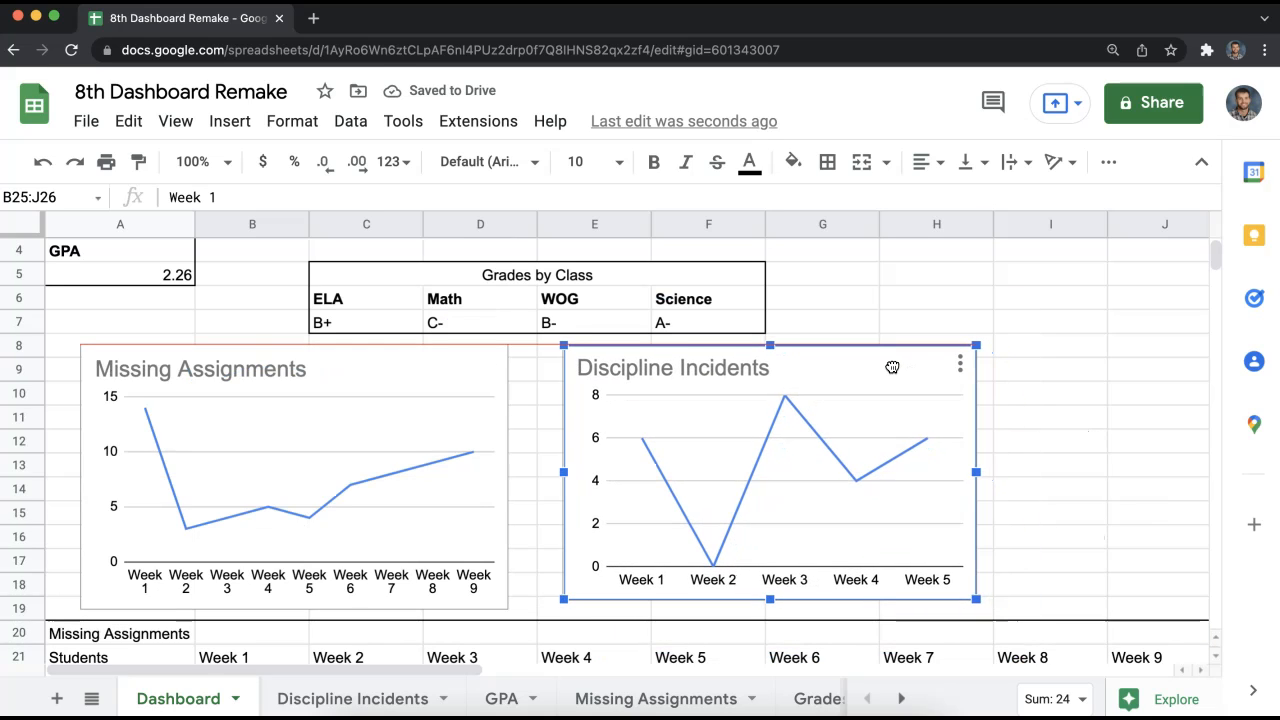
pyautogui.moveTo(976, 601); pyautogui.dragTo(989, 608)
pyautogui.click(1060, 537)
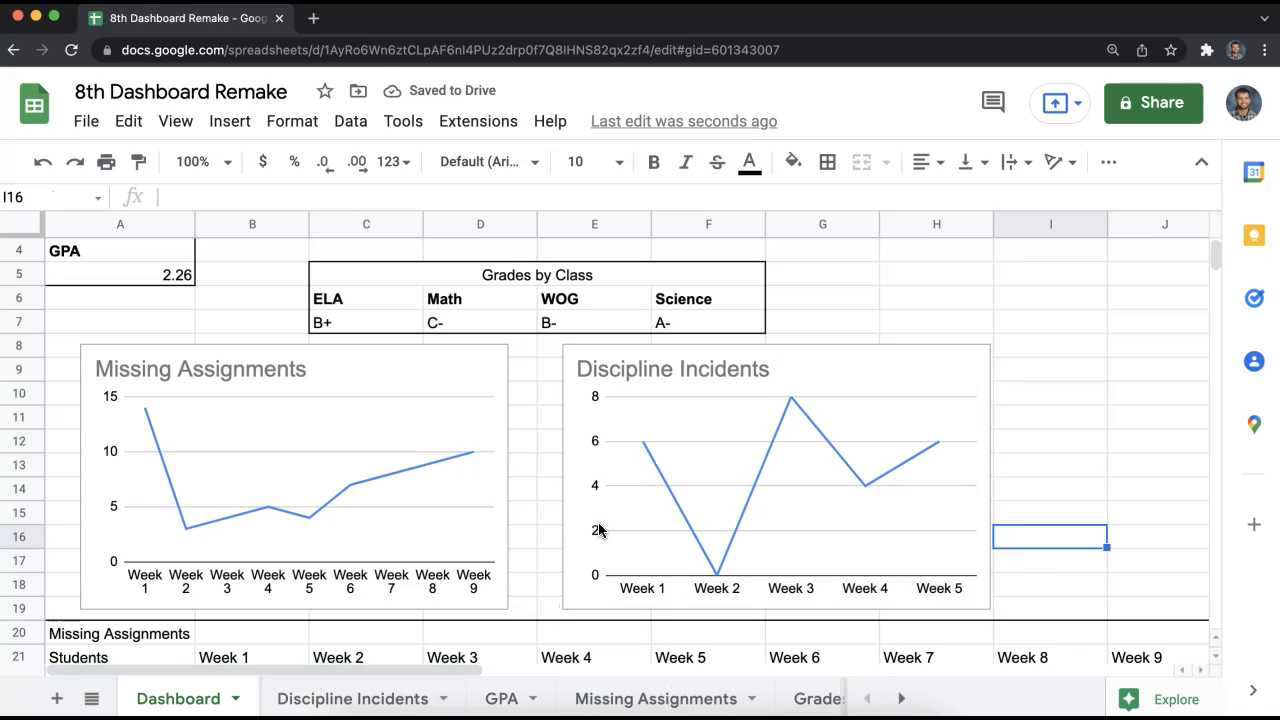
# - Nudge both charts slightly upward so they sit just below the Grades by Class table
pyautogui.scroll(-1, 602, 532)
pyautogui.scroll(3, 604, 533)
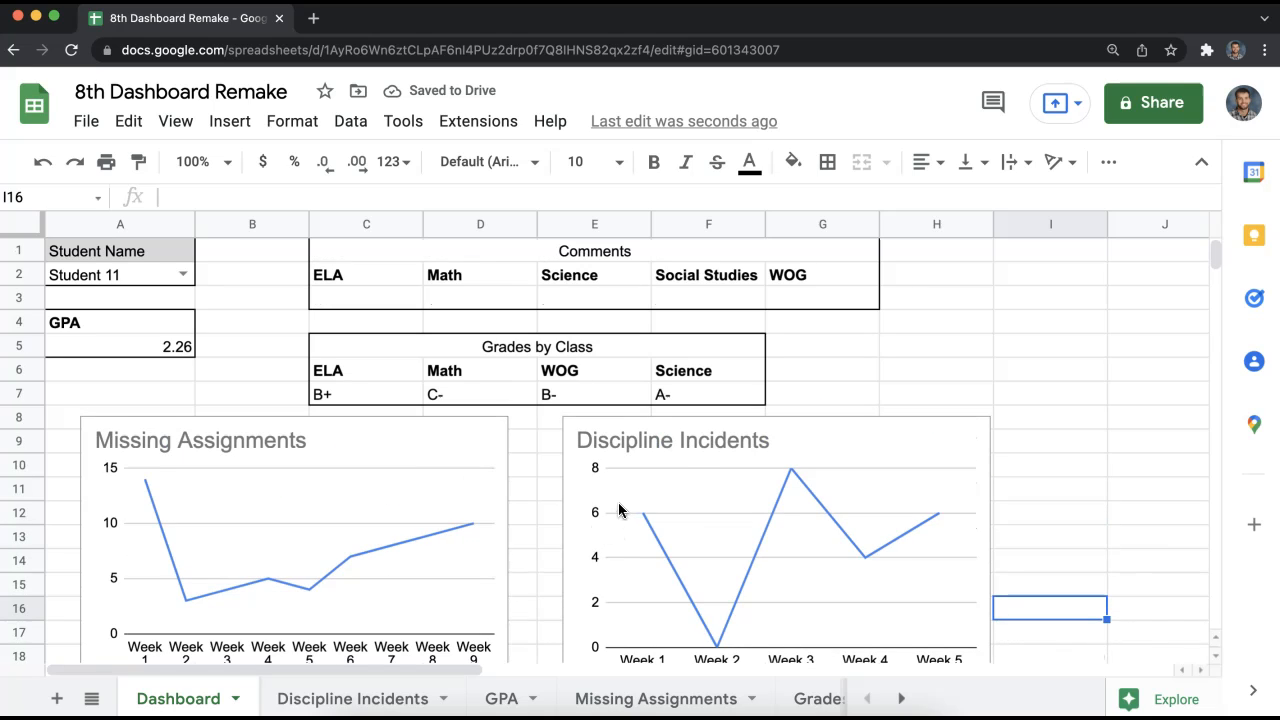
pyautogui.moveTo(895, 428); pyautogui.dragTo(897, 409)
pyautogui.moveTo(403, 432); pyautogui.dragTo(404, 417)
pyautogui.click(904, 325)
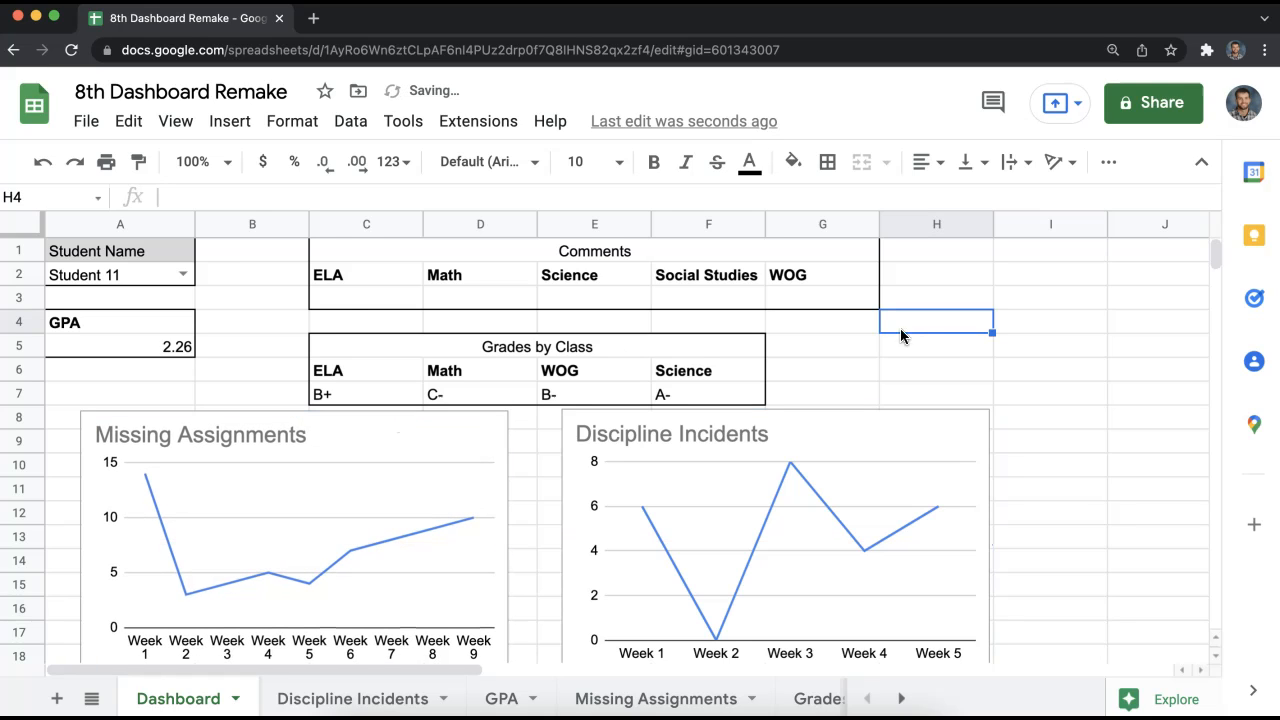
# - Test the dashboard with several students, including Student 9 and Student 8, checking that the grades and both charts update
pyautogui.click(182, 276)
pyautogui.click(150, 389)
pyautogui.click(182, 276)
pyautogui.click(146, 456)
pyautogui.click(182, 273)
pyautogui.click(154, 538)
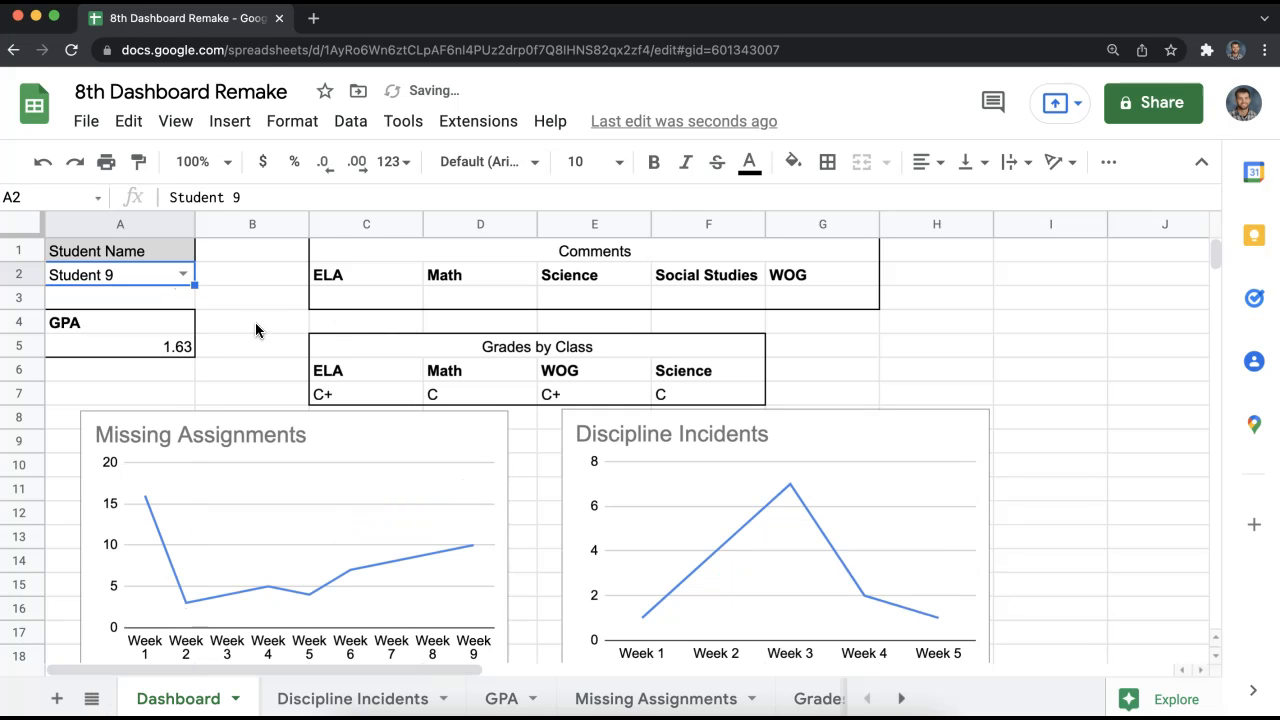
pyautogui.click(183, 276)
pyautogui.click(168, 531)
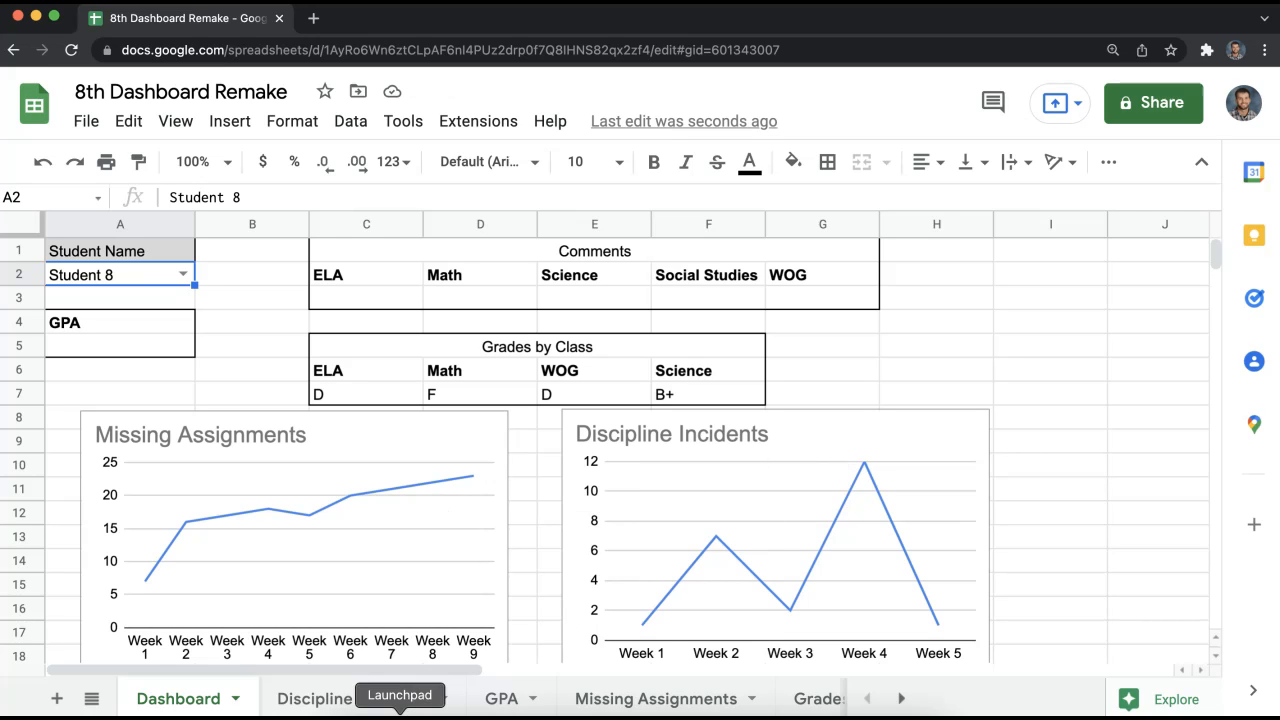
# - Add a Week 6 column to the Discipline Incidents sheet and fill G3:G32 with 5 for every student
pyautogui.click(350, 697)
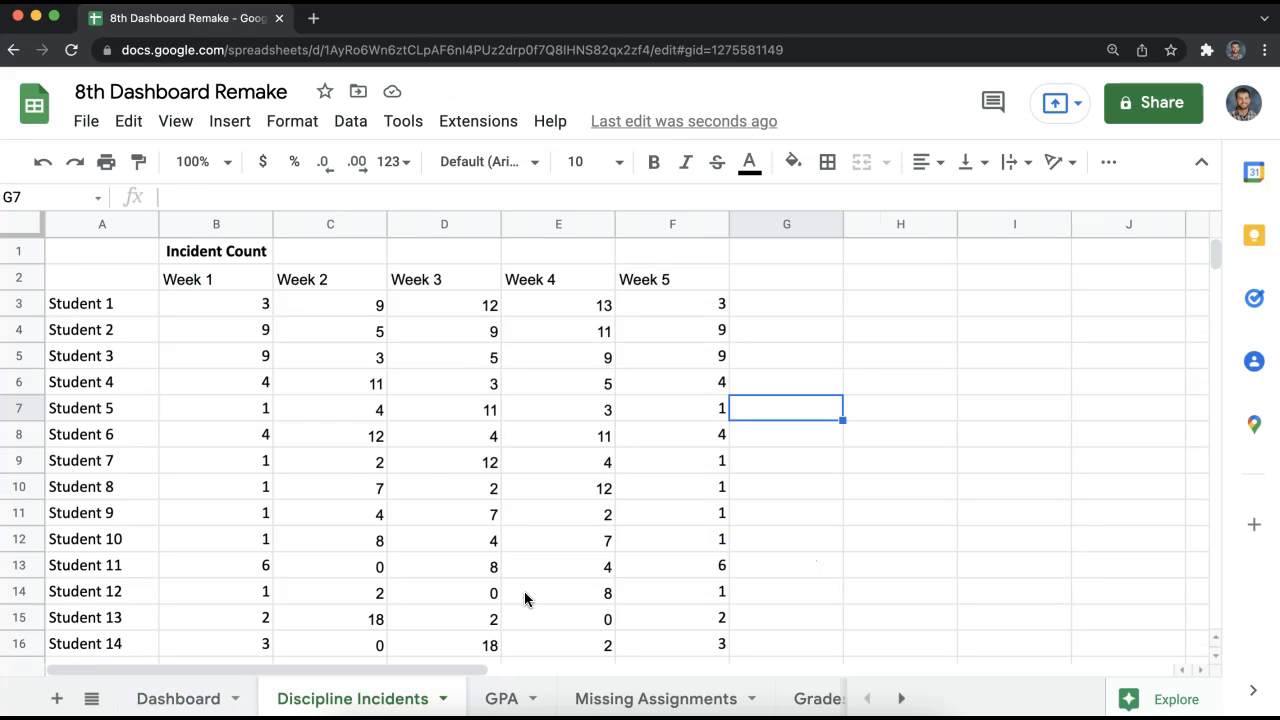
pyautogui.click(787, 281)
pyautogui.write('Week 6')
pyautogui.press('Return')
pyautogui.write('5')
pyautogui.press('Return')
pyautogui.write('5')
pyautogui.press('Return')
pyautogui.write('5')
pyautogui.press('Return')
pyautogui.moveTo(805, 306); pyautogui.dragTo(834, 489)
# - Compare the Discipline Incidents chart on the Dashboard sheet with the Week 6 source data
pyautogui.click(221, 699)
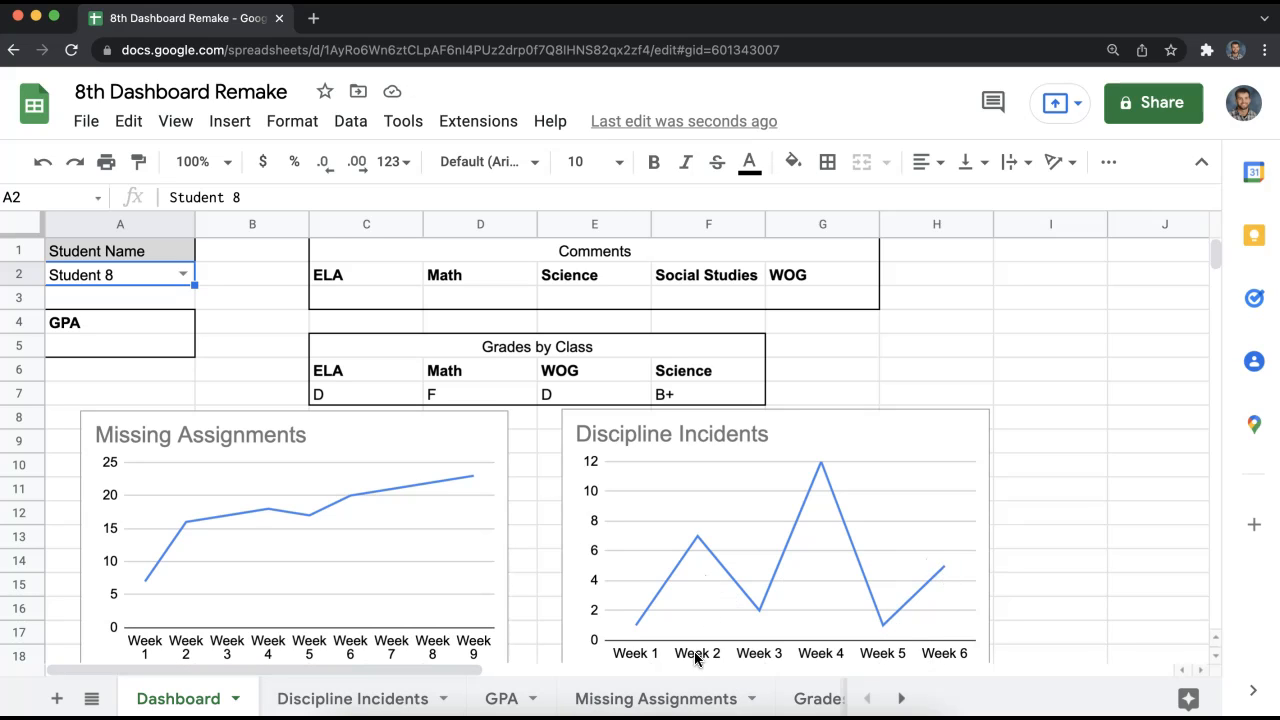
pyautogui.click(425, 699)
pyautogui.scroll(10, 811, 330)
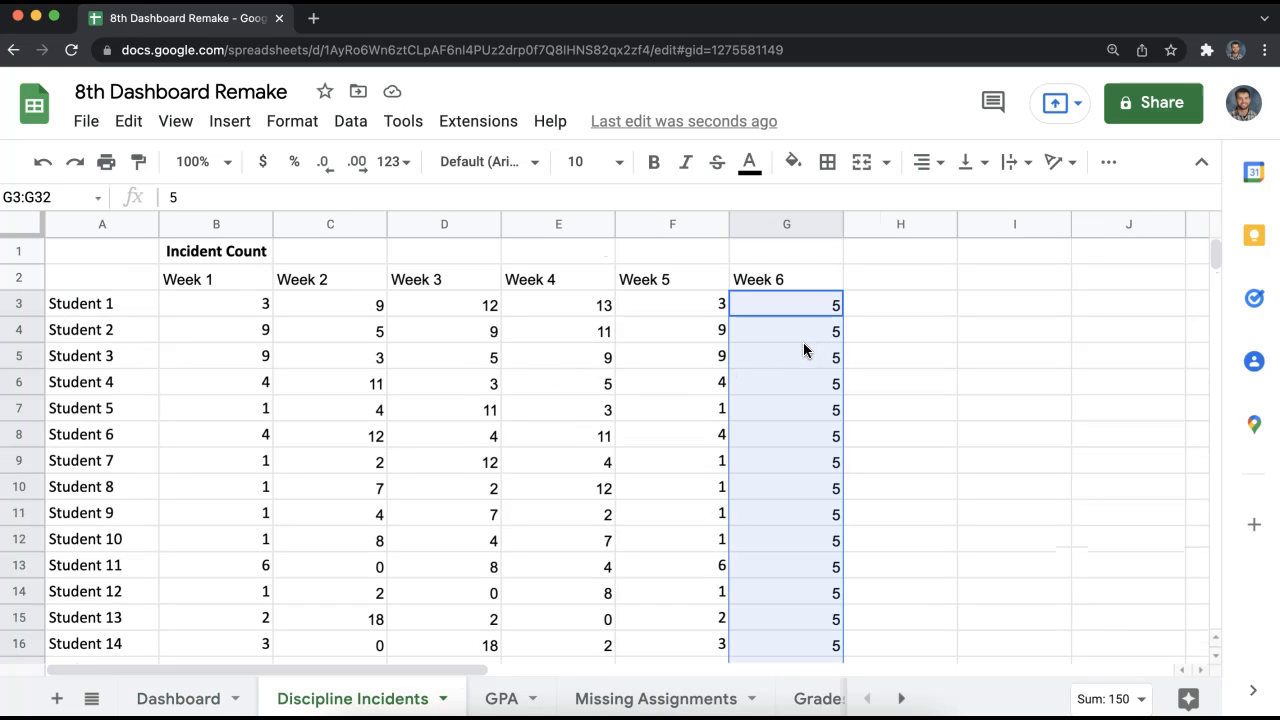
pyautogui.click(180, 699)
pyautogui.click(966, 396)
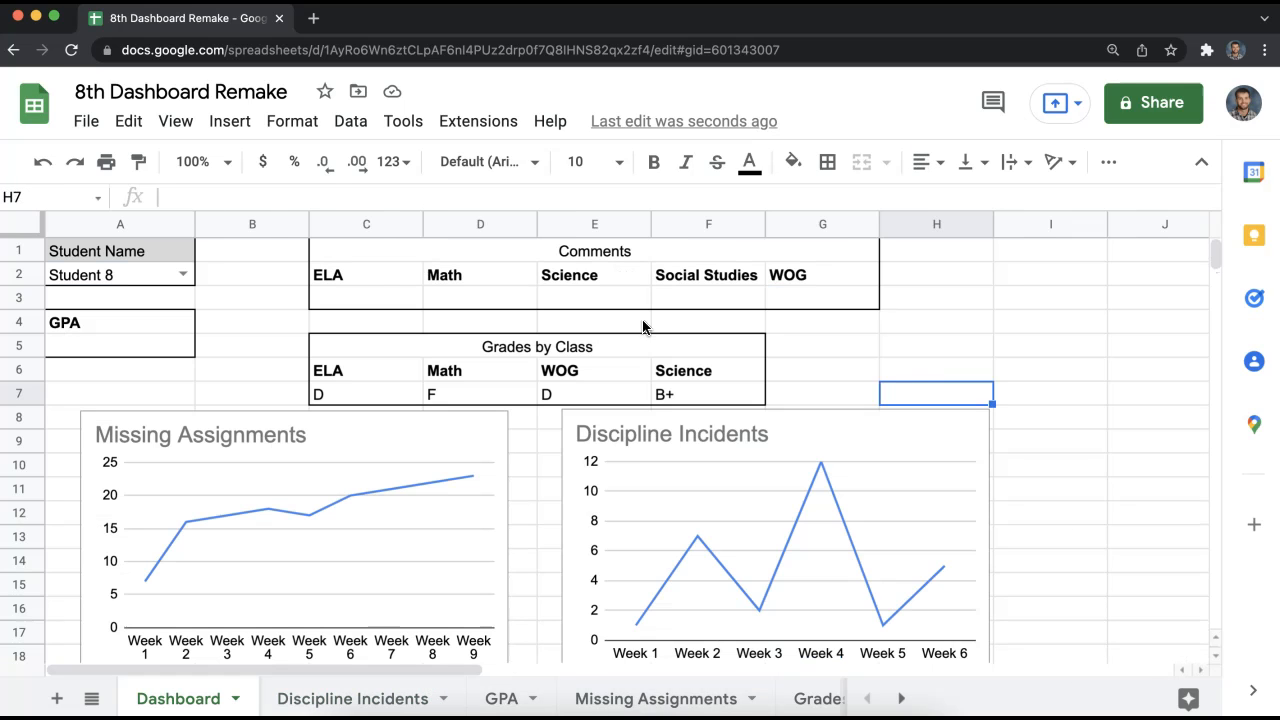
# - Fill the Comments table C1:G3 with light yellow and the Grades by Class table C5:F7 with light green
pyautogui.moveTo(401, 267); pyautogui.dragTo(709, 294)
pyautogui.click(793, 161)
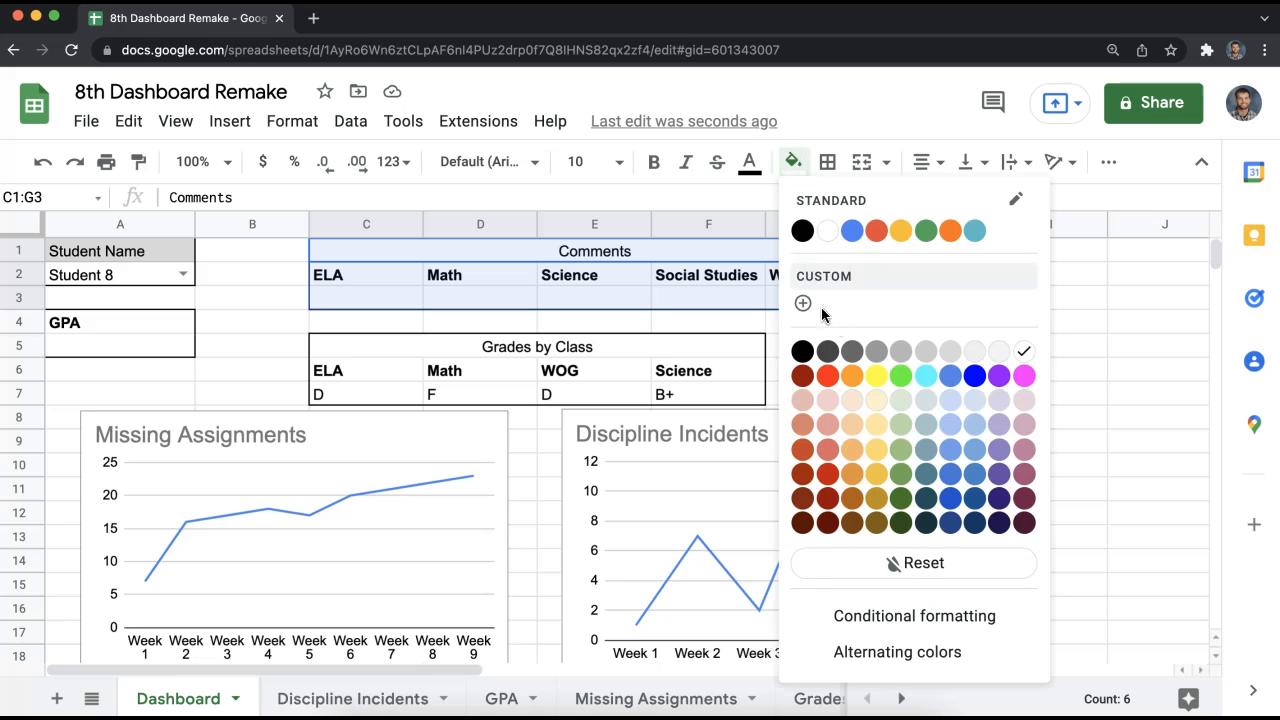
pyautogui.click(882, 405)
pyautogui.moveTo(399, 346); pyautogui.dragTo(571, 388)
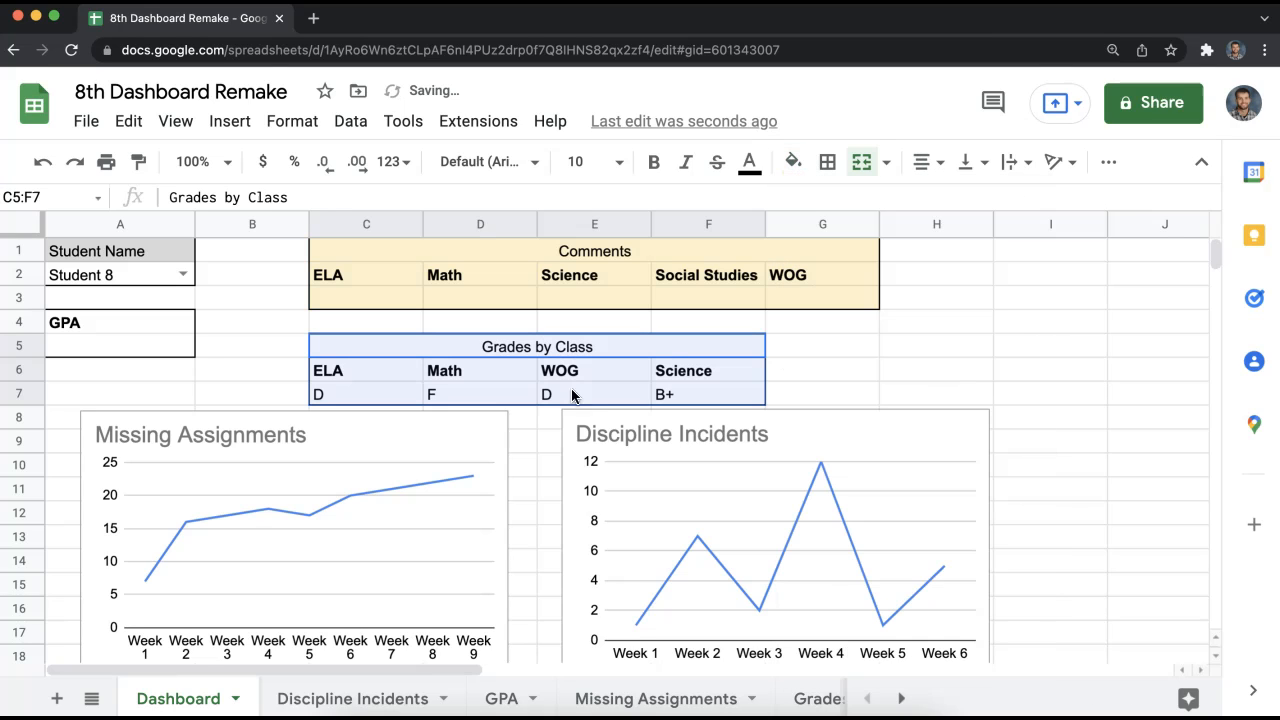
pyautogui.click(791, 163)
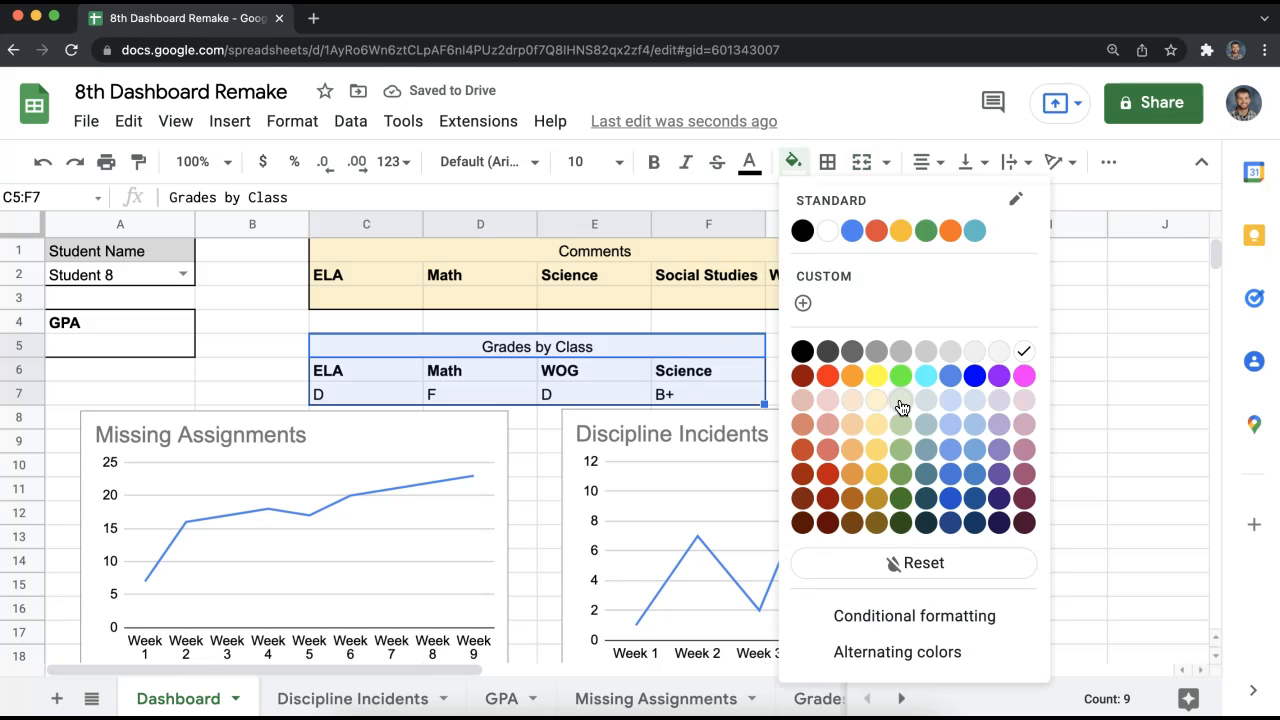
pyautogui.click(901, 407)
# - Fill the GPA cells A4:A5 with light blue
pyautogui.moveTo(88, 323); pyautogui.dragTo(134, 346)
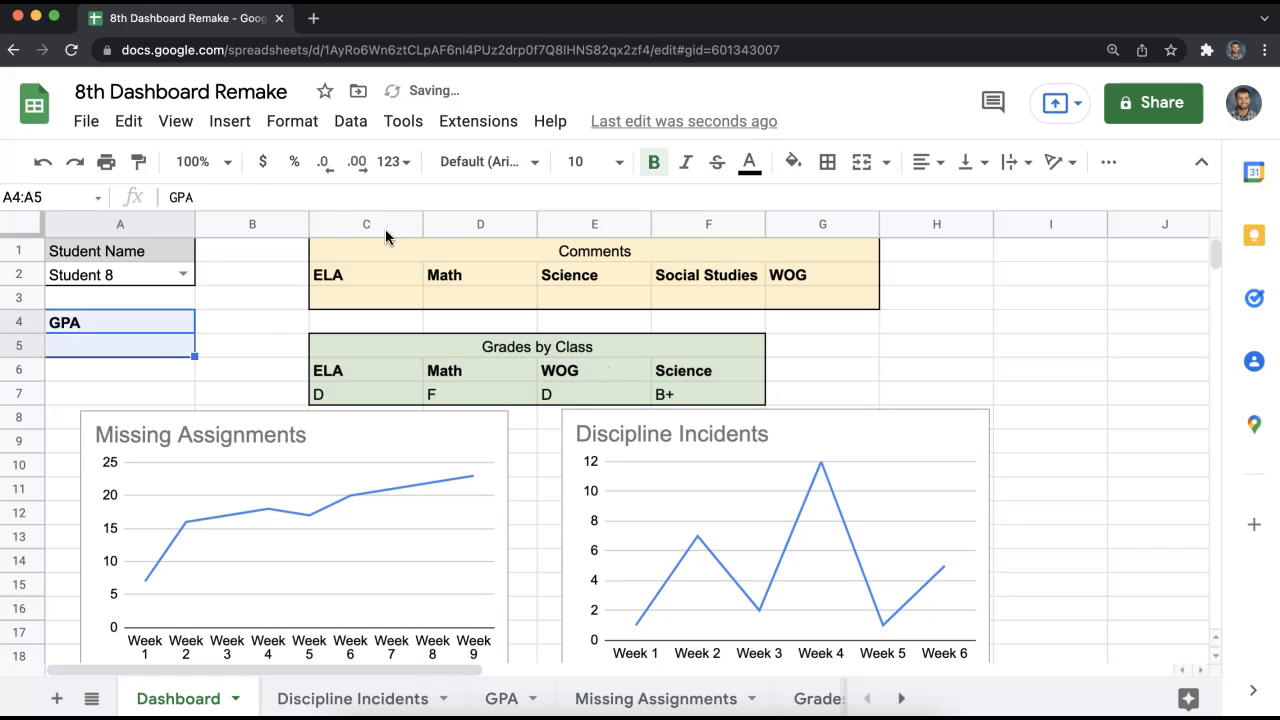
pyautogui.click(792, 162)
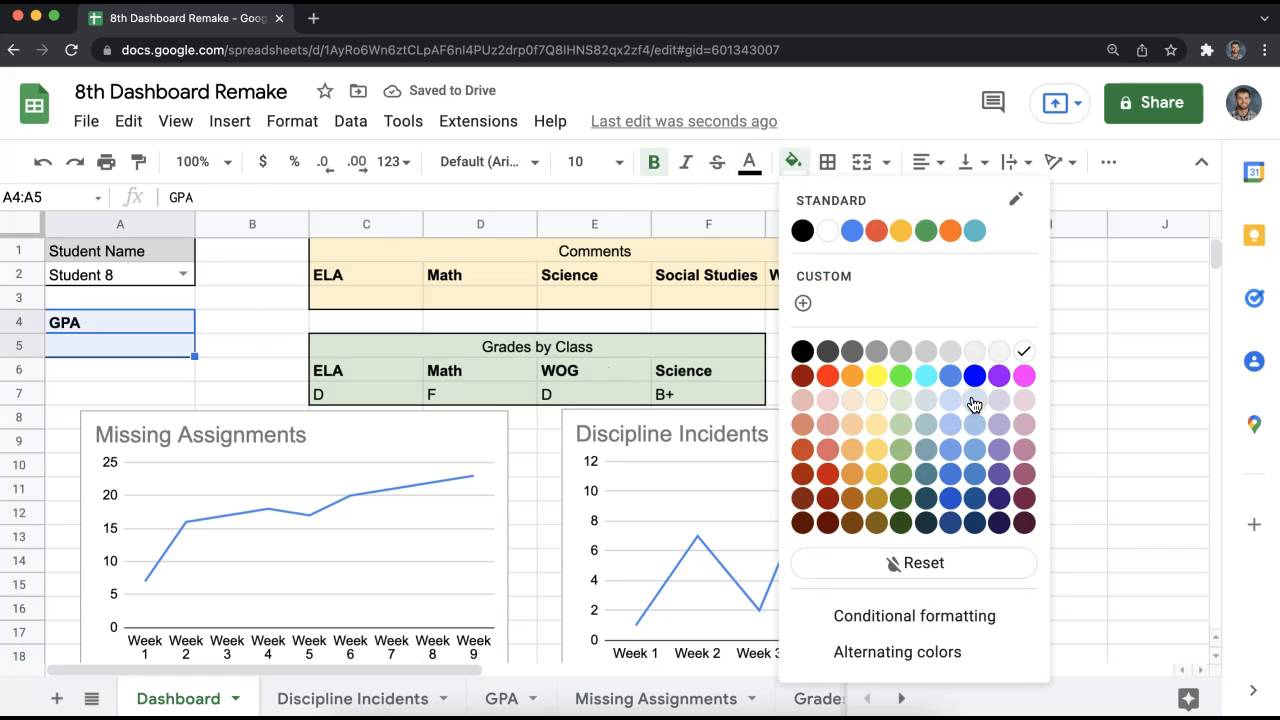
pyautogui.click(951, 403)
pyautogui.click(1120, 395)
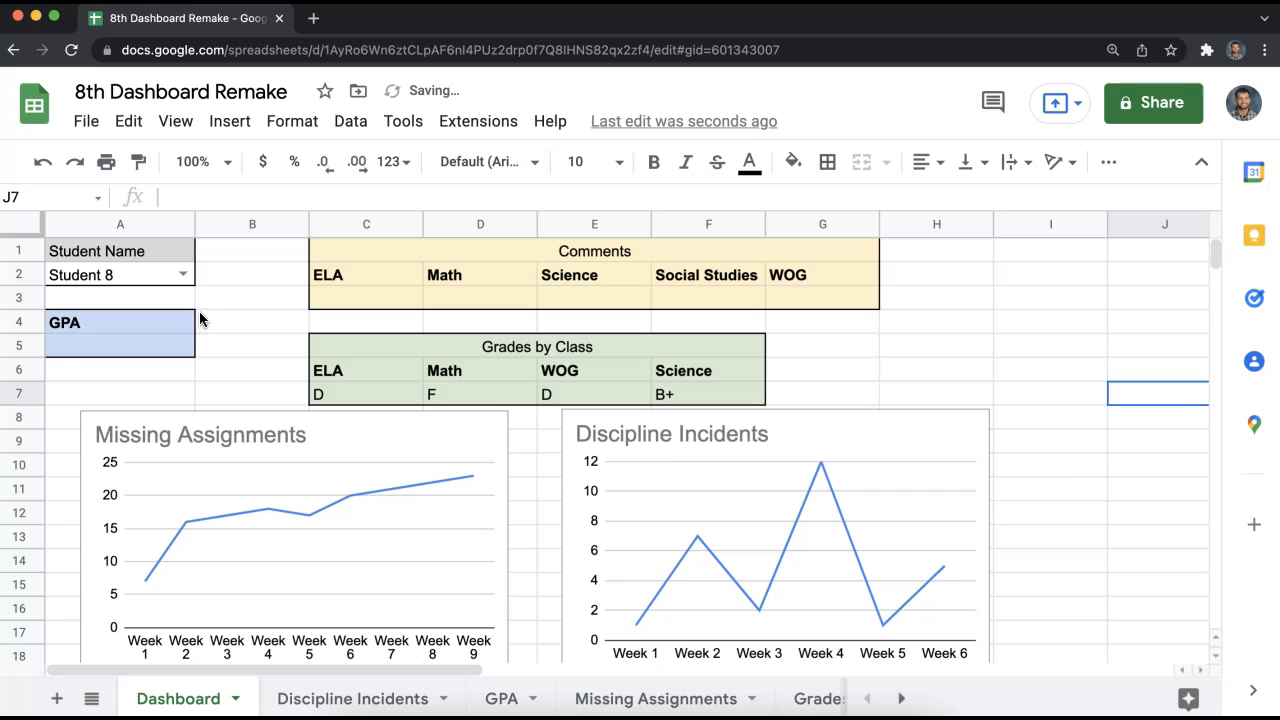
# - Set the student name to Student 4 and check the charts and weekly tables
pyautogui.click(182, 273)
pyautogui.click(137, 422)
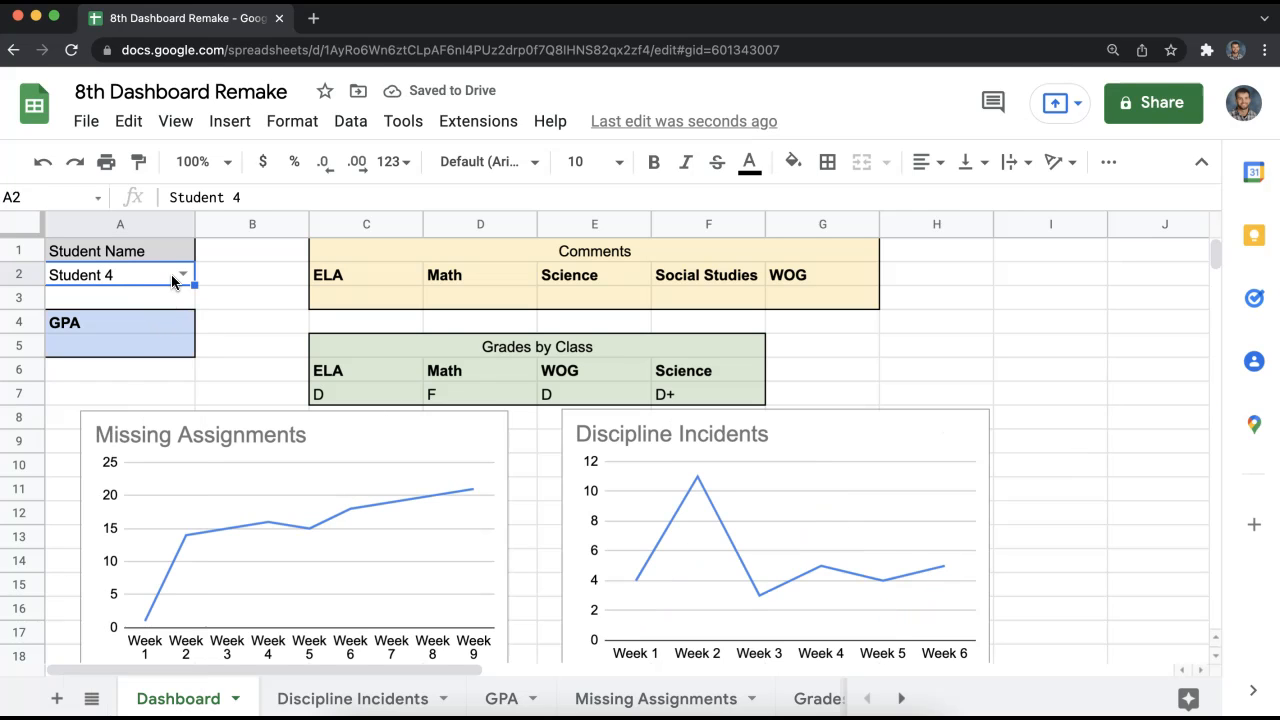
pyautogui.scroll(-3, 871, 430)
pyautogui.scroll(3, 871, 430)
# - Review the workbook's sheets through Total student list, and look over the dashboard from start to end
pyautogui.click(895, 698)
pyautogui.click(866, 698)
pyautogui.click(899, 698)
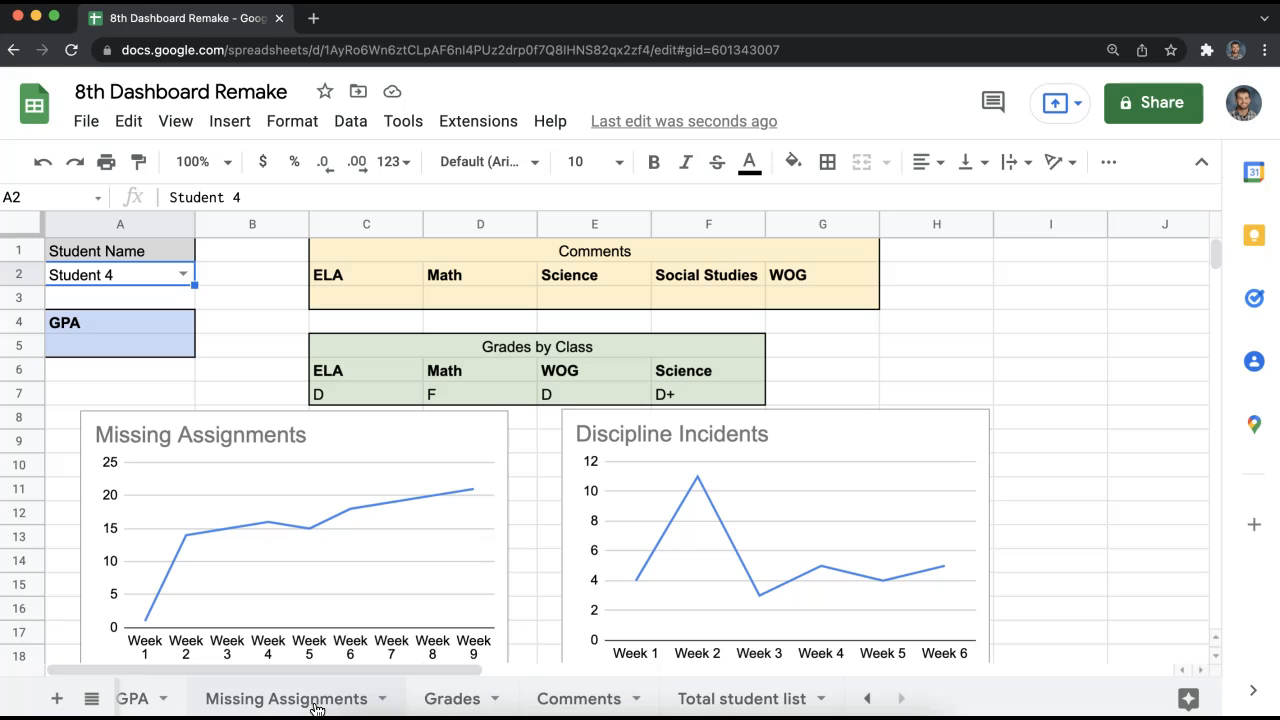
pyautogui.click(866, 698)
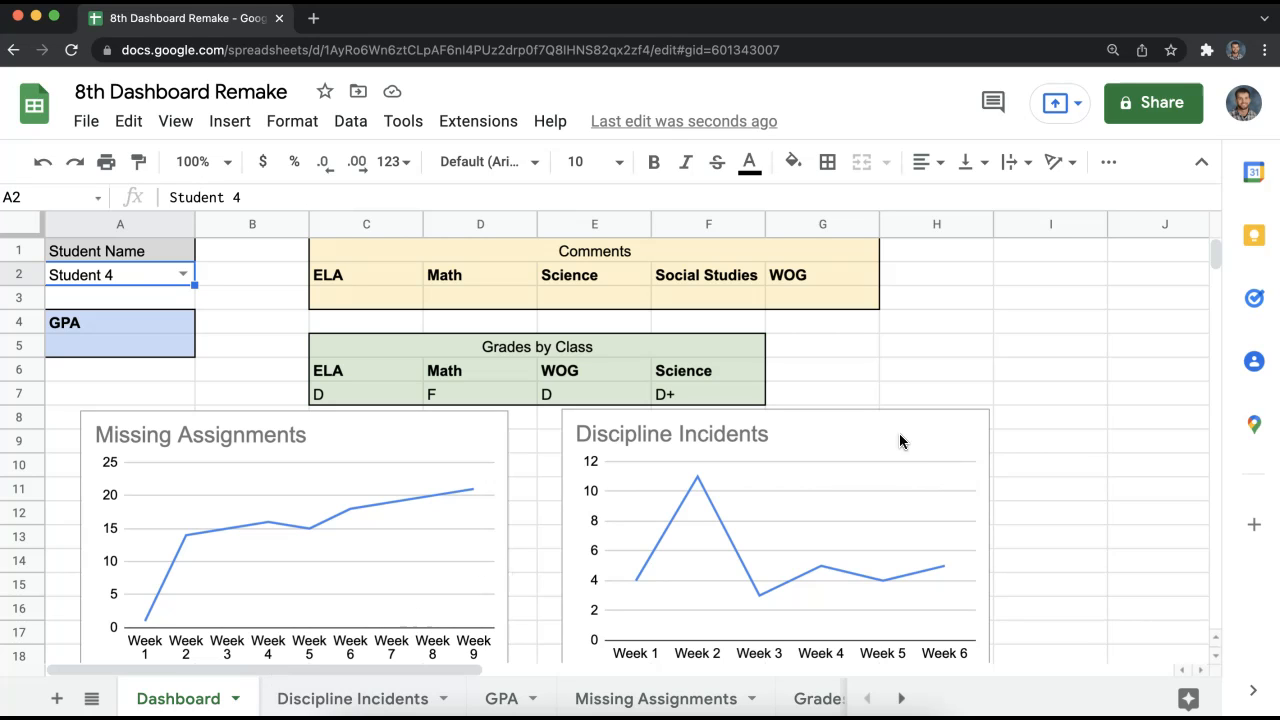
pyautogui.scroll(-5, 899, 441)
pyautogui.scroll(5, 923, 460)
# - Set up protection for the Dashboard sheet, excepting cell A2 so that the student name stays editable
pyautogui.rightClick(180, 693)
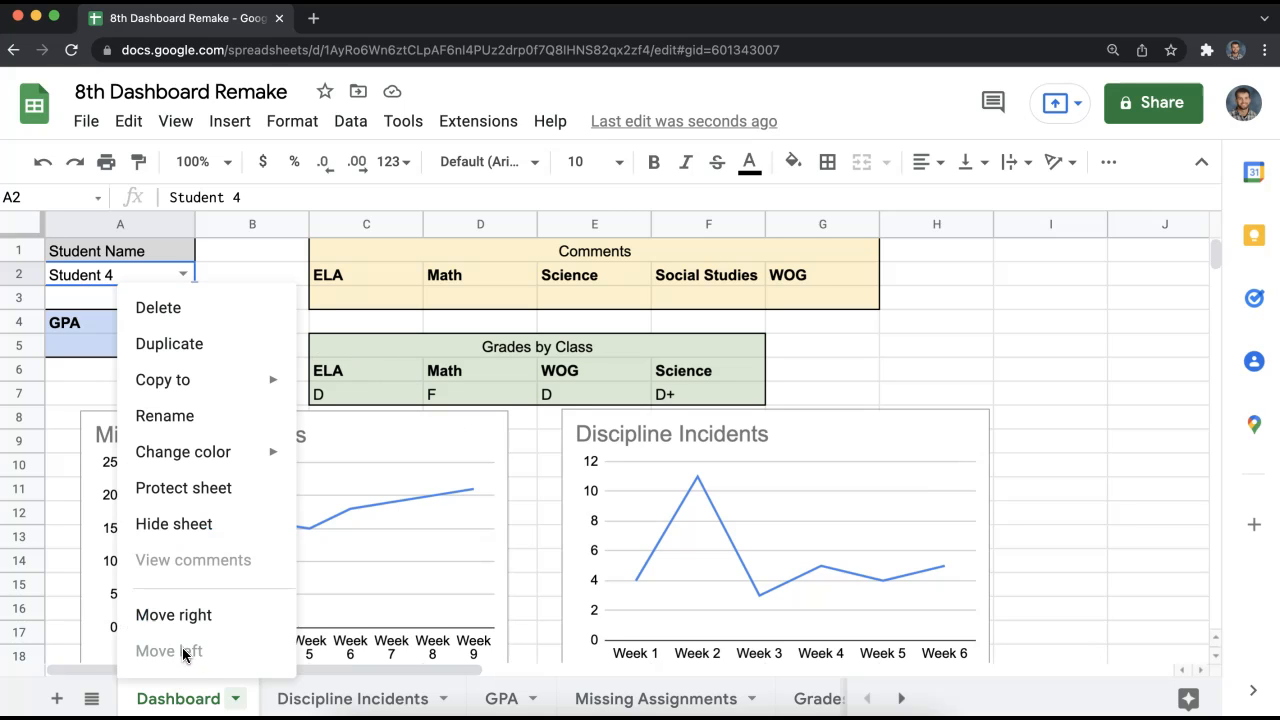
pyautogui.click(207, 501)
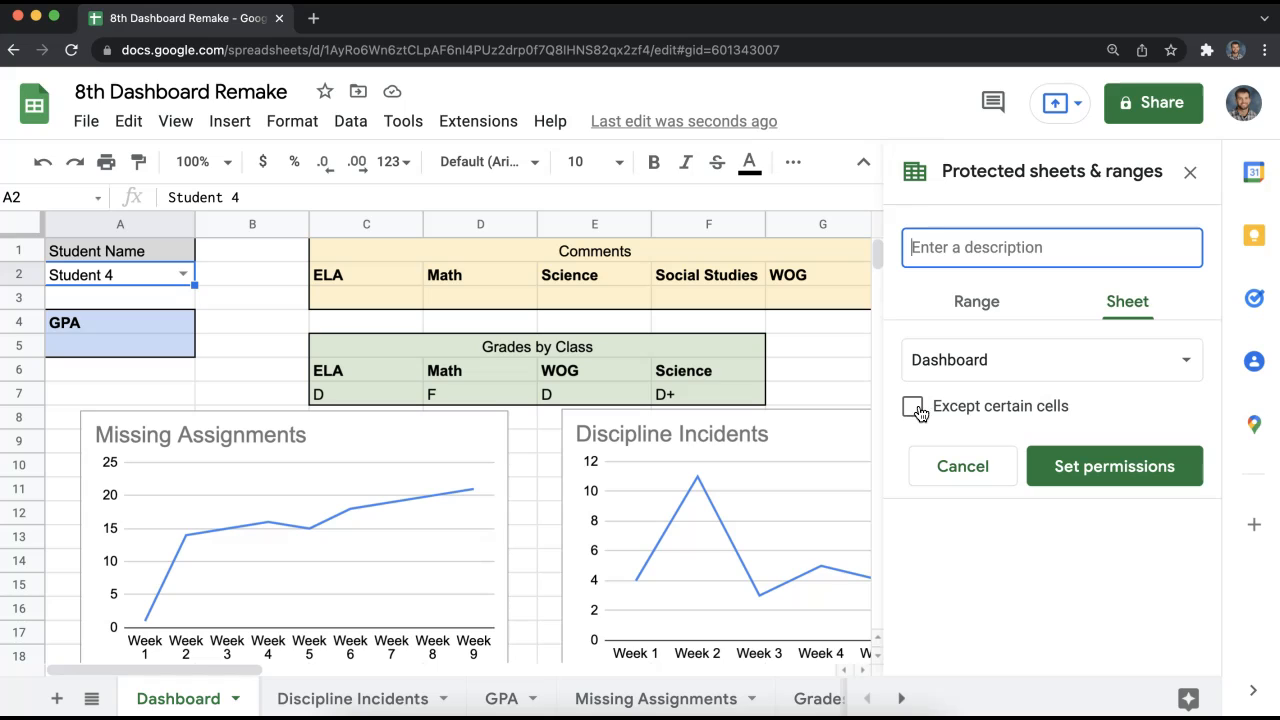
pyautogui.click(1012, 405)
pyautogui.click(967, 448)
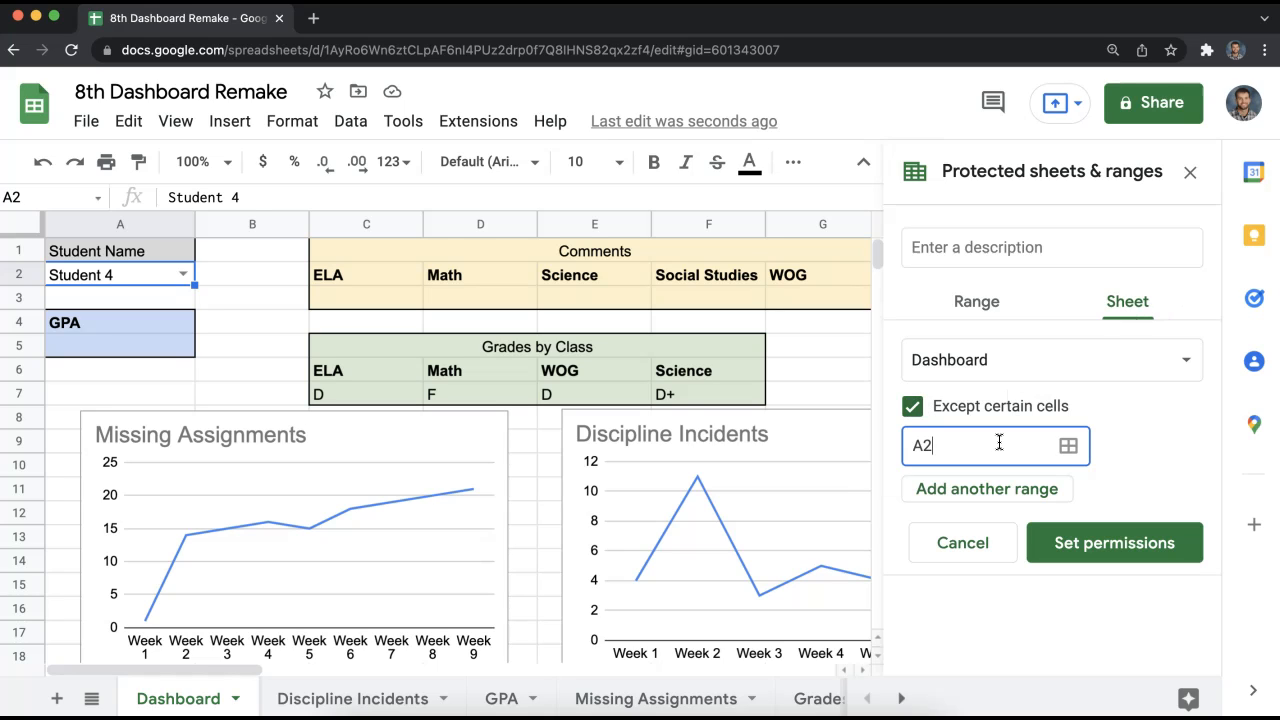
pyautogui.moveTo(988, 442); pyautogui.dragTo(920, 445)
pyautogui.click(927, 447)
pyautogui.moveTo(949, 446); pyautogui.dragTo(907, 440)
pyautogui.click(927, 448)
# - Restrict editing of the protected Dashboard range to only you and close the protection settings
pyautogui.click(1135, 552)
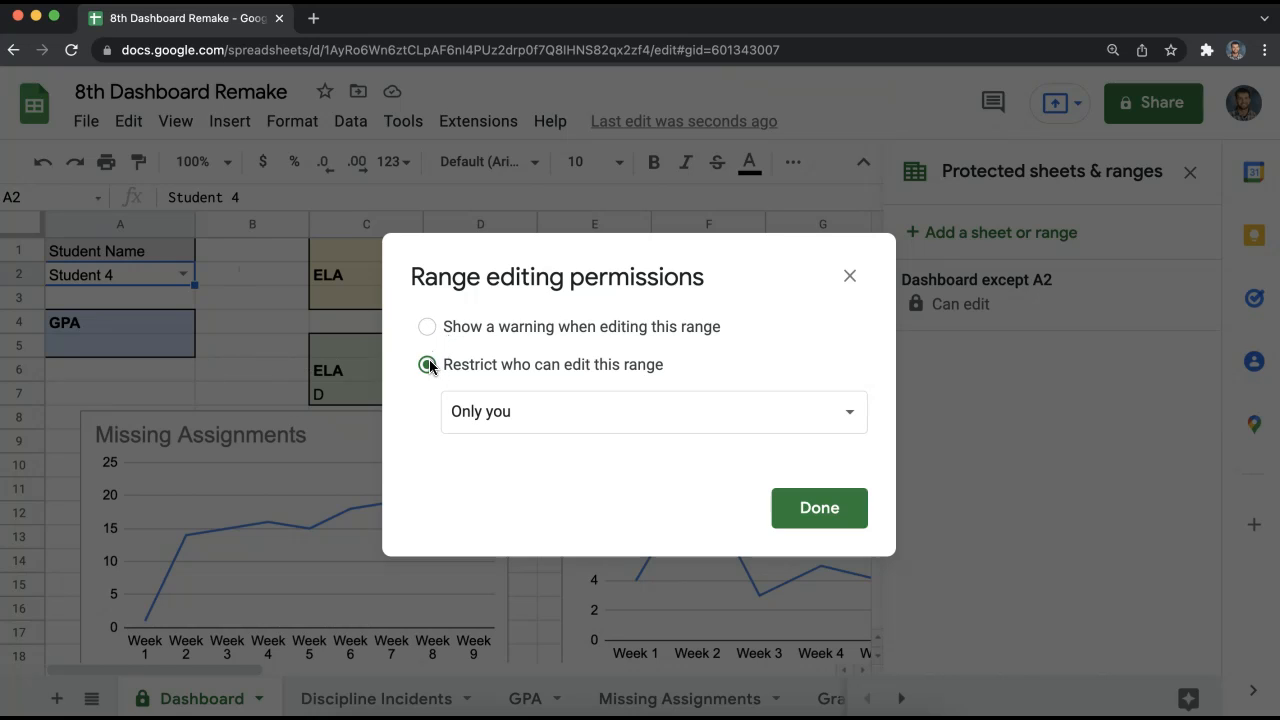
pyautogui.click(848, 508)
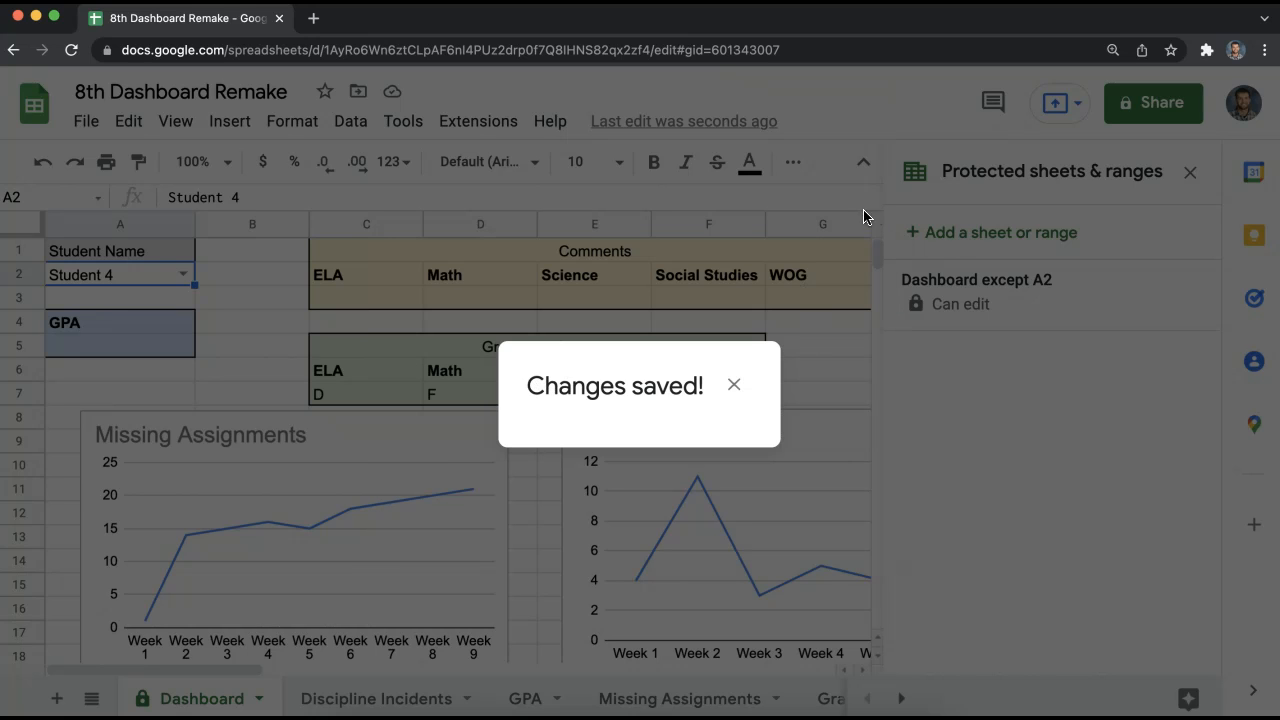
pyautogui.click(1187, 176)
pyautogui.click(932, 299)
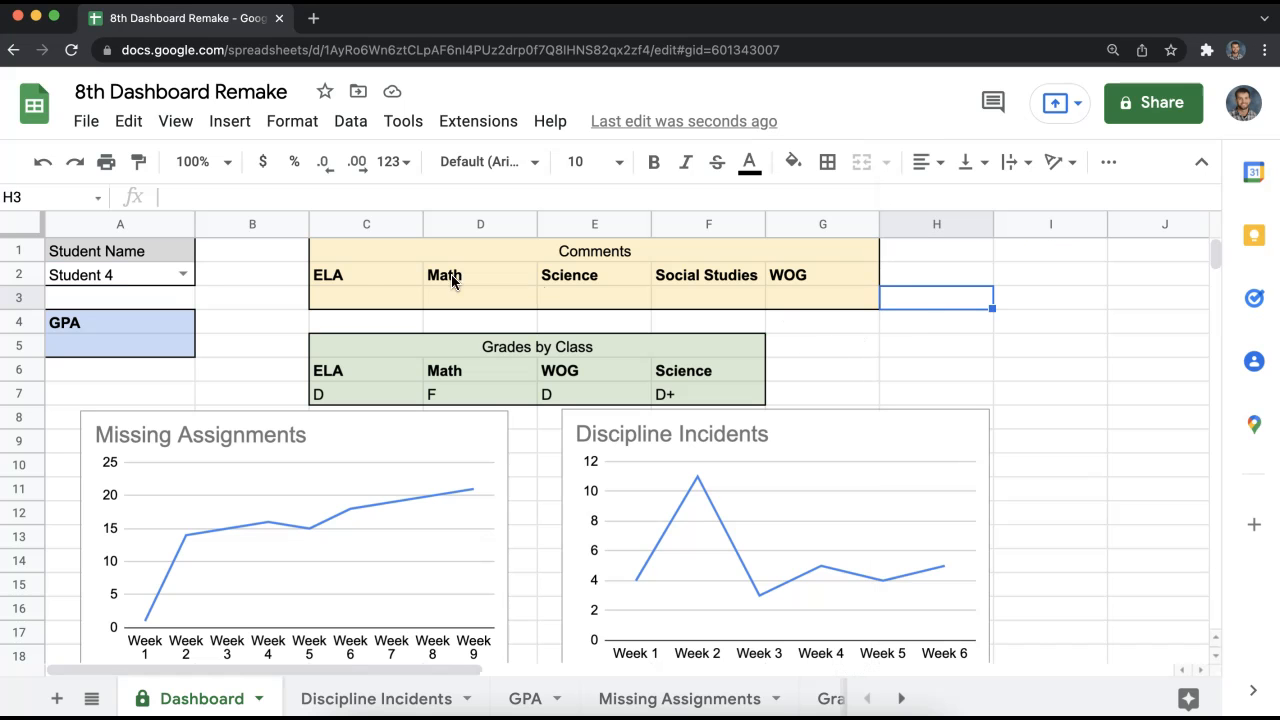
# - Set the student name to Student 10 and check the dashboard's grades and charts
pyautogui.click(186, 276)
pyautogui.click(140, 334)
pyautogui.click(246, 266)
pyautogui.click(186, 274)
pyautogui.click(121, 328)
pyautogui.scroll(-2, 826, 462)
pyautogui.scroll(2, 831, 471)
pyautogui.moveTo(950, 252)
pyautogui.mouseDown()
pyautogui.moveTo(951, 367)
pyautogui.moveTo(956, 263)
pyautogui.mouseUp()
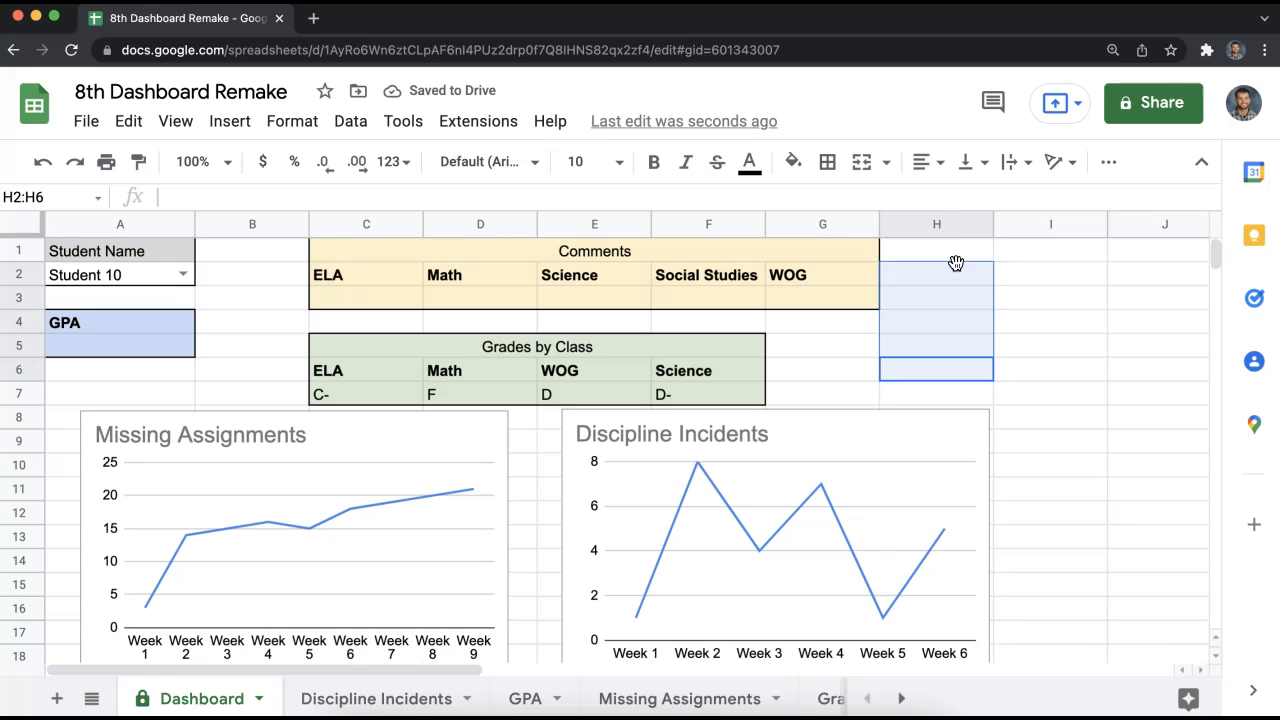
pyautogui.click(956, 252)
pyautogui.click(951, 280)
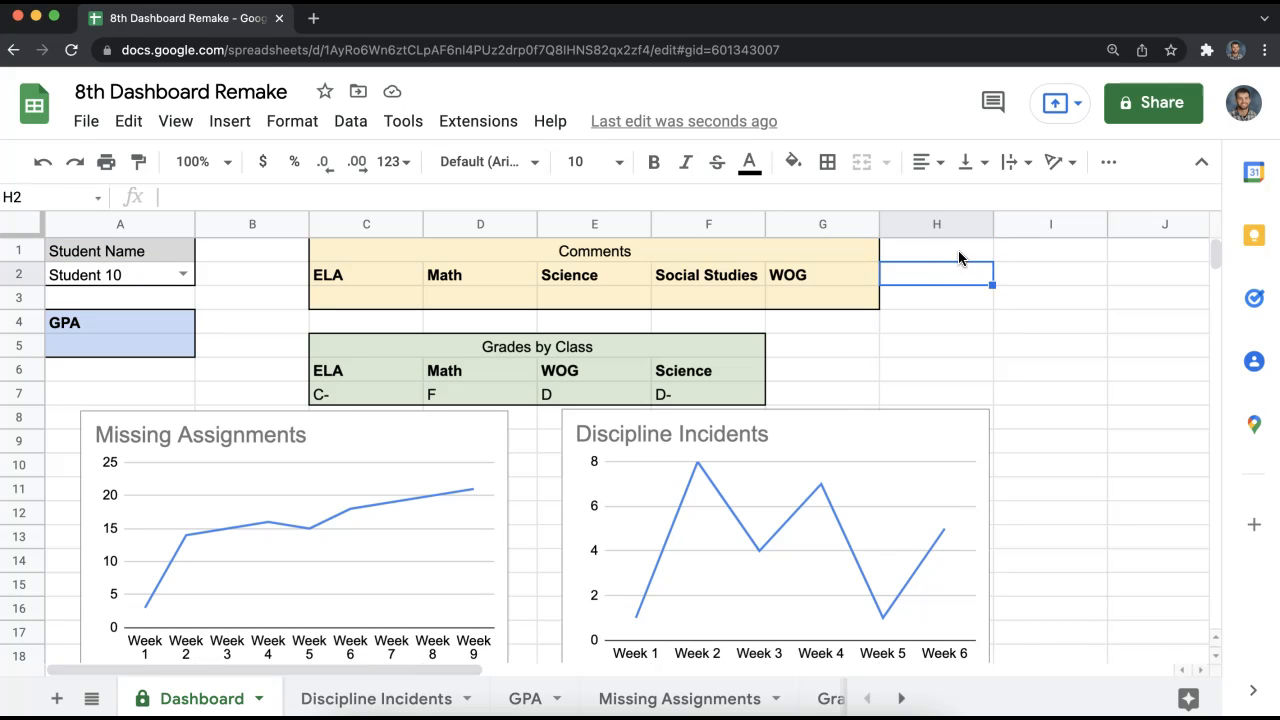
pyautogui.click(951, 391)
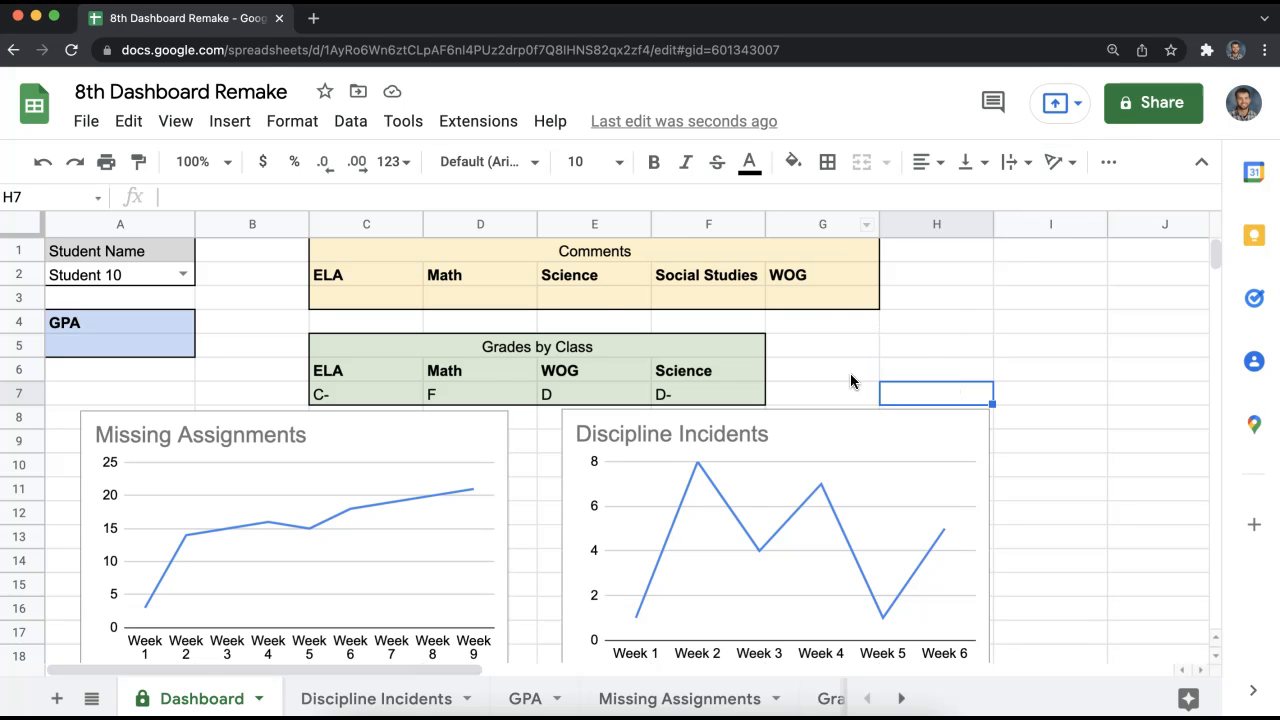
# - Test the student name selector with Student 3 and Student 4, and set it to Student 6
pyautogui.click(183, 275)
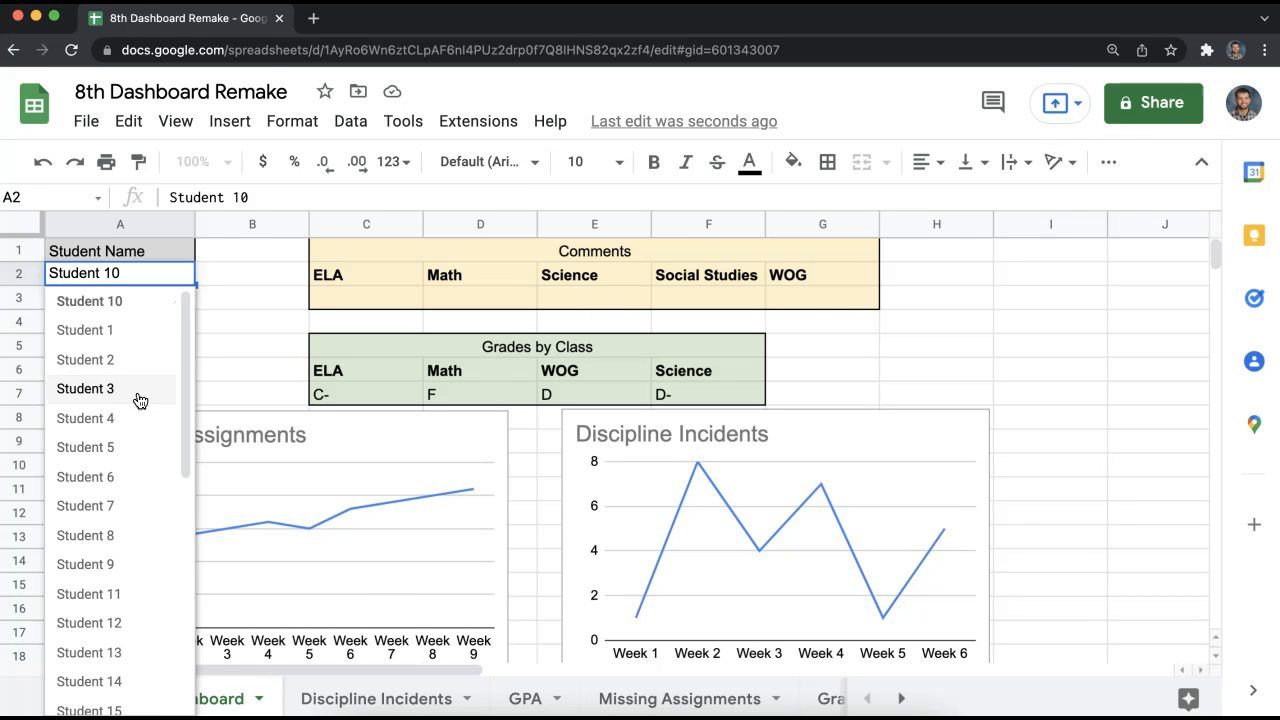
pyautogui.click(140, 390)
pyautogui.click(180, 277)
pyautogui.click(136, 418)
pyautogui.click(180, 275)
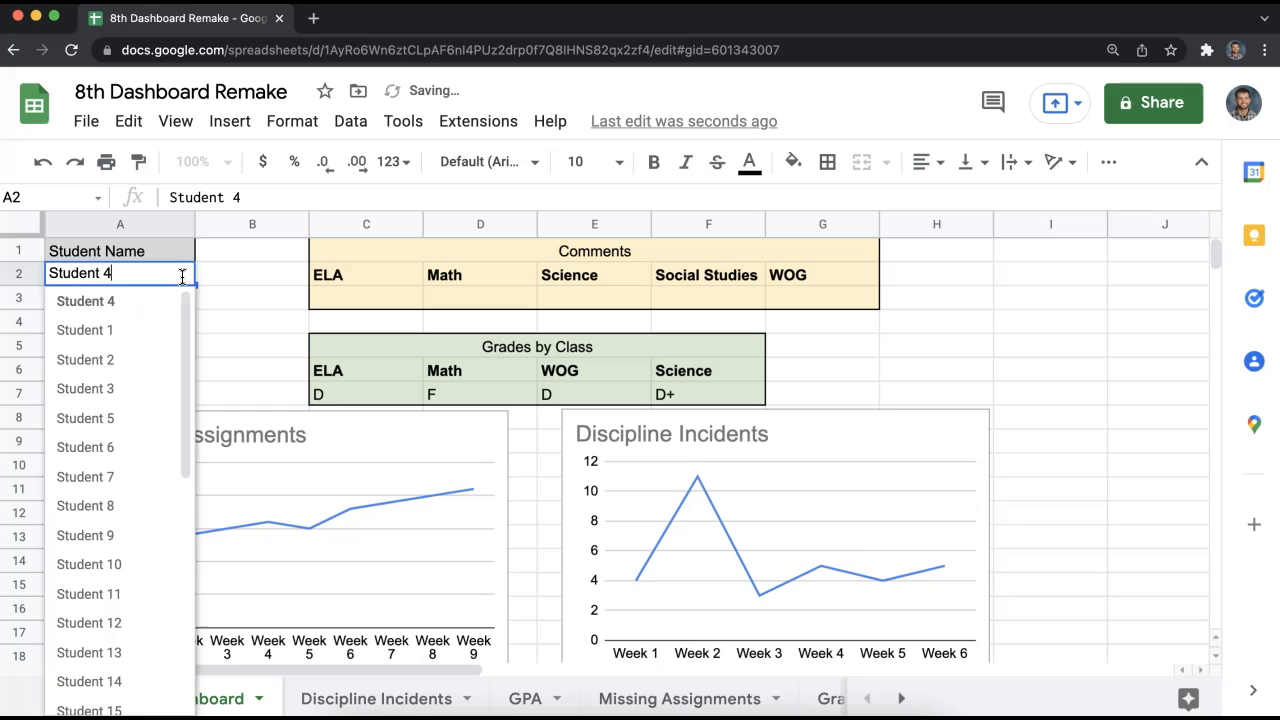
pyautogui.click(131, 449)
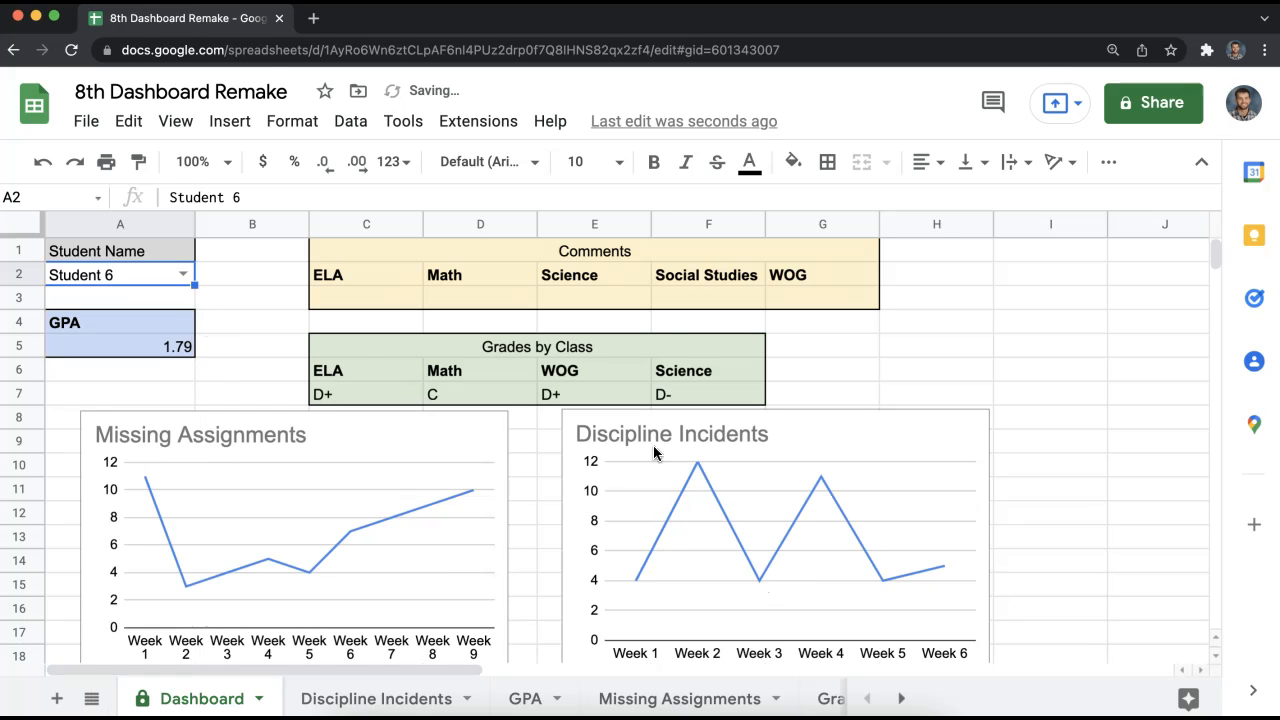
pyautogui.click(224, 284)
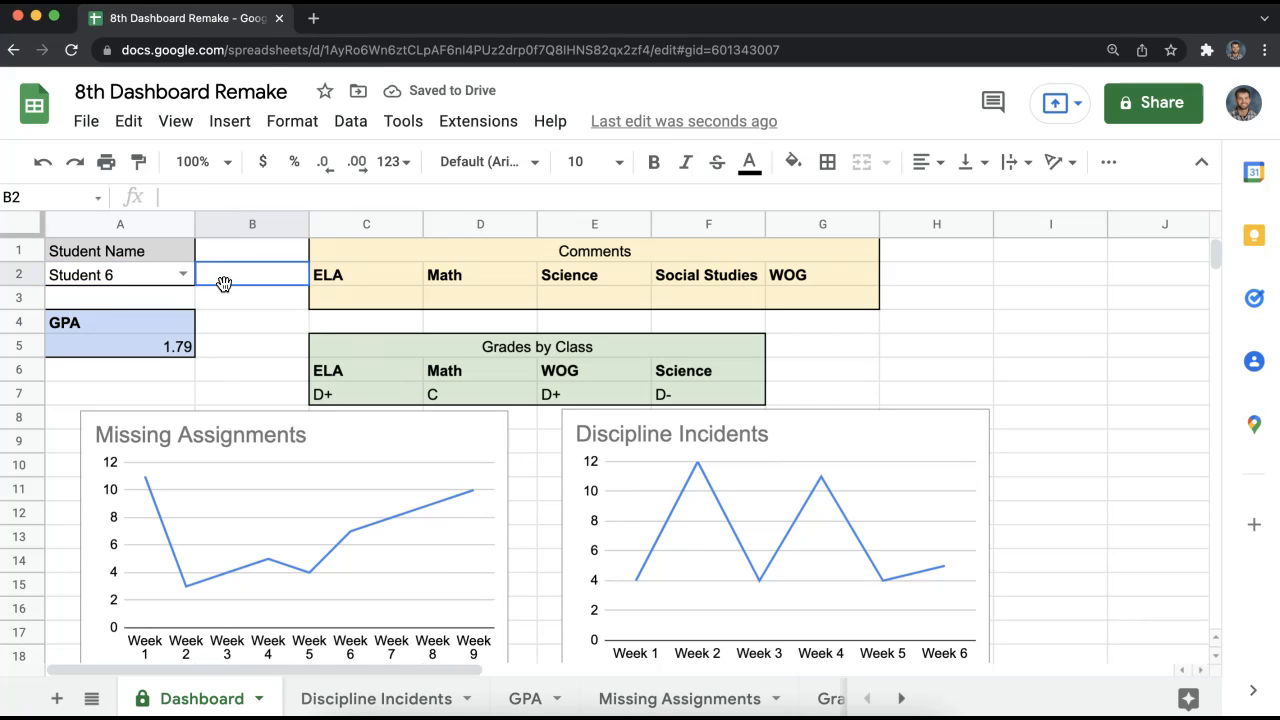
pyautogui.moveTo(243, 286); pyautogui.dragTo(243, 317)
pyautogui.moveTo(248, 355); pyautogui.dragTo(247, 362)
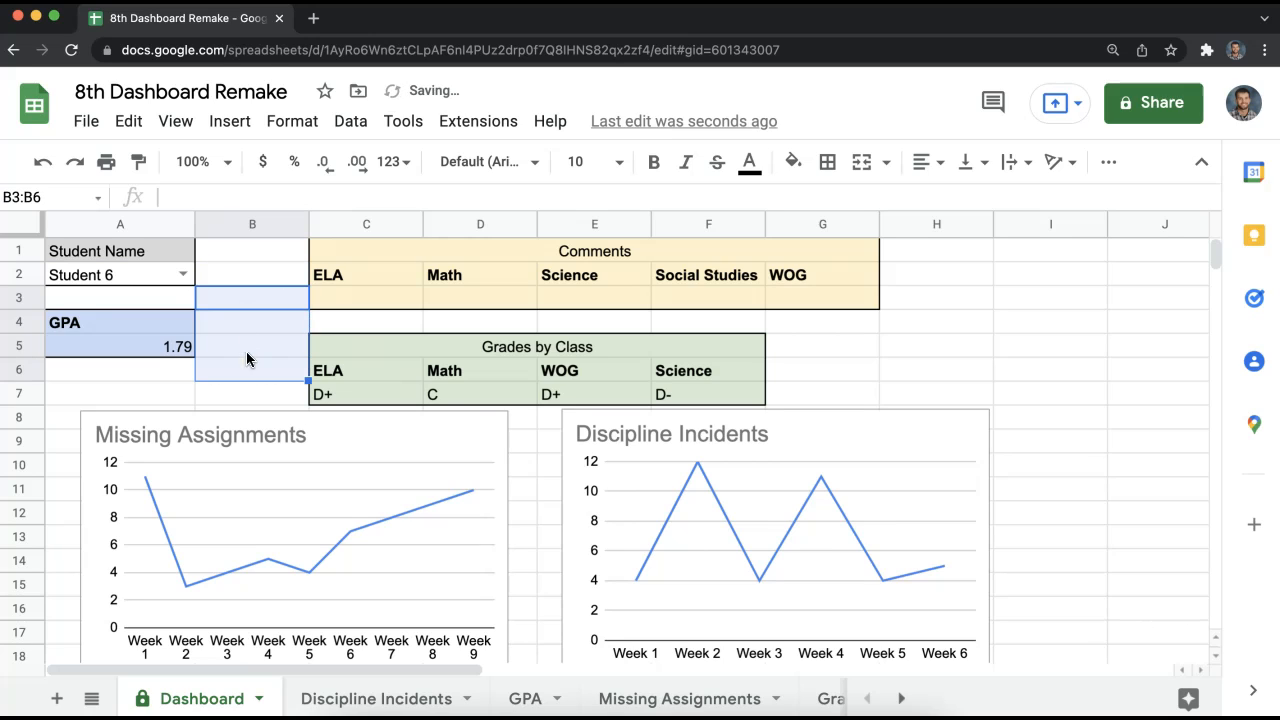
pyautogui.moveTo(255, 250); pyautogui.dragTo(269, 371)
pyautogui.click(269, 249)
pyautogui.click(269, 366)
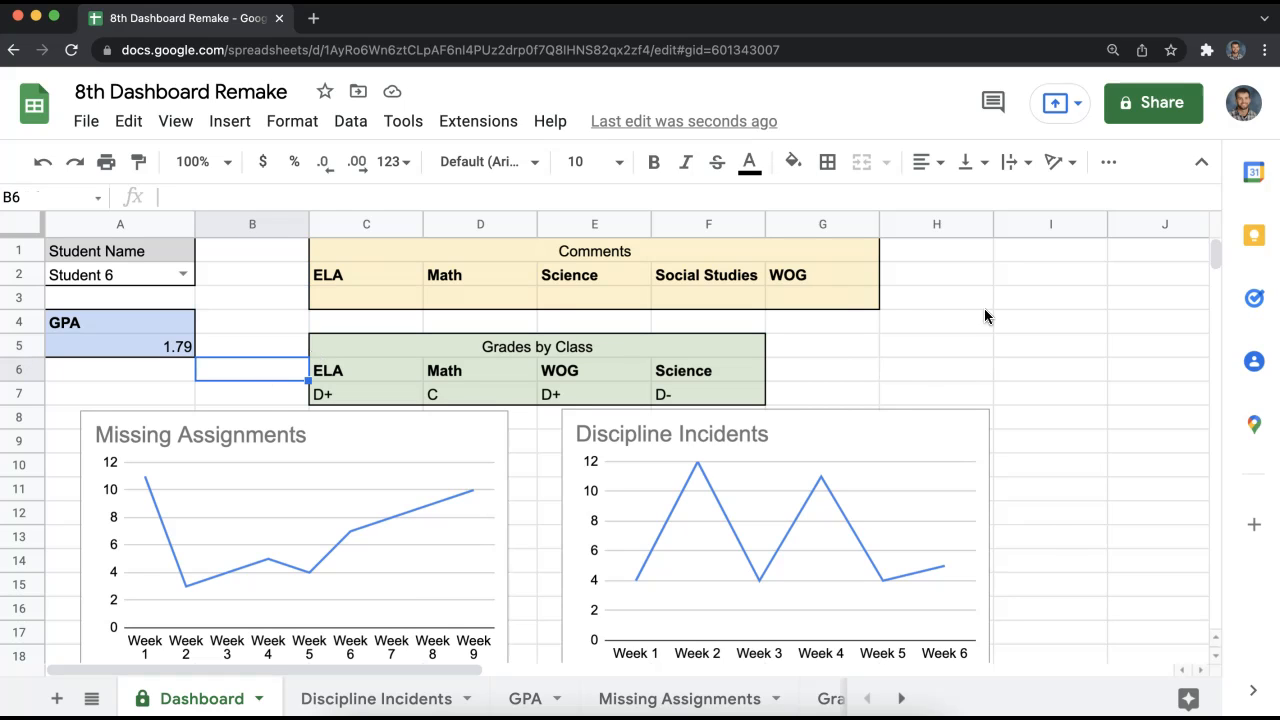
pyautogui.moveTo(1067, 259); pyautogui.dragTo(1066, 523)
pyautogui.click(1062, 490)
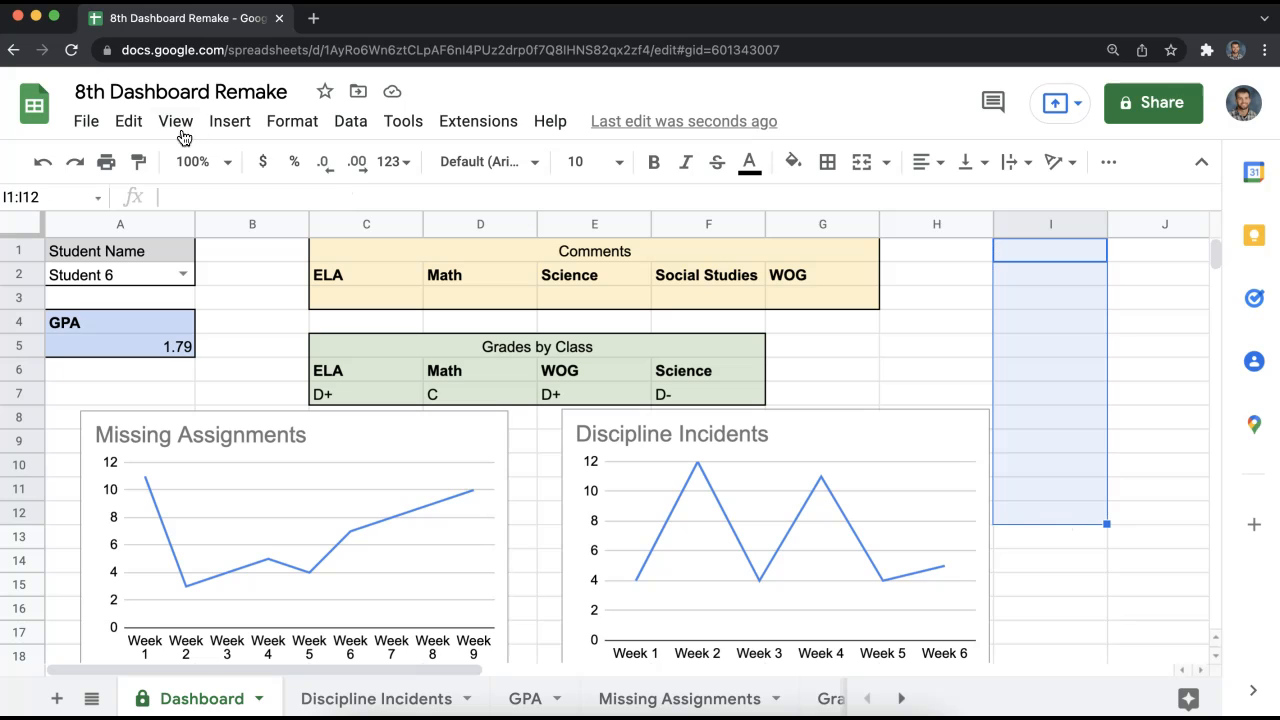
pyautogui.moveTo(1040, 276); pyautogui.dragTo(1063, 491)
pyautogui.click(1063, 491)
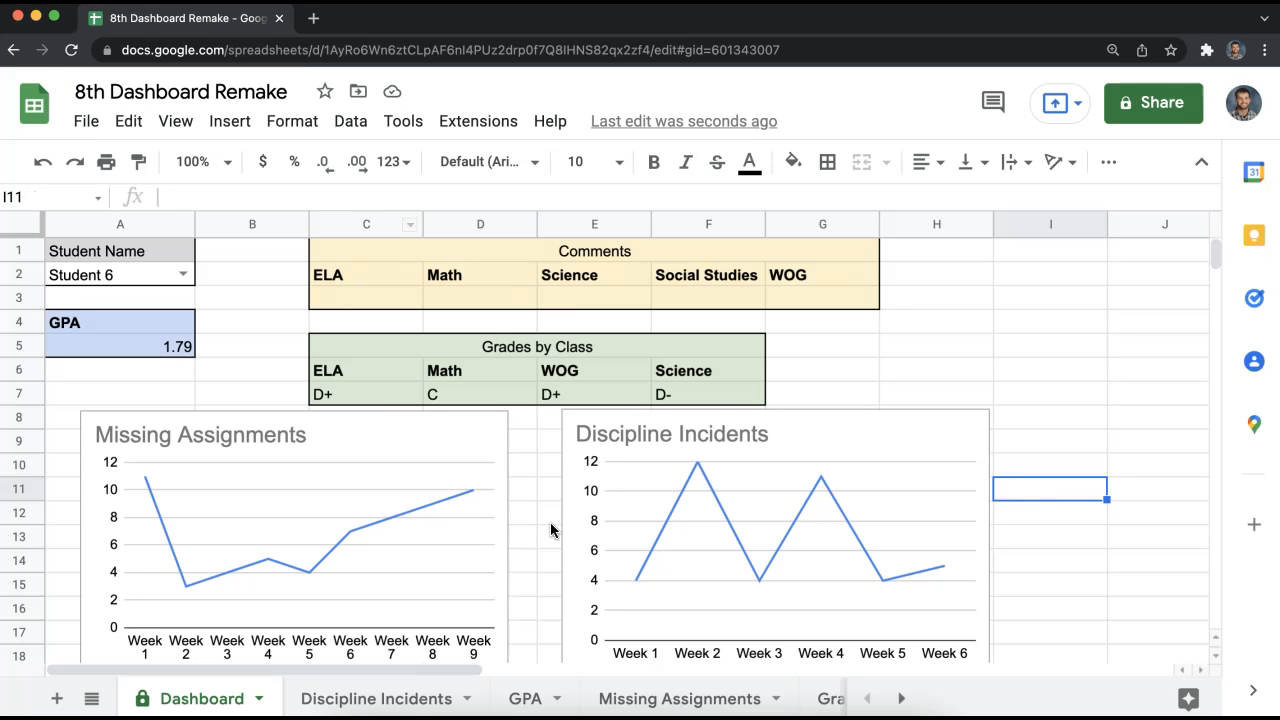